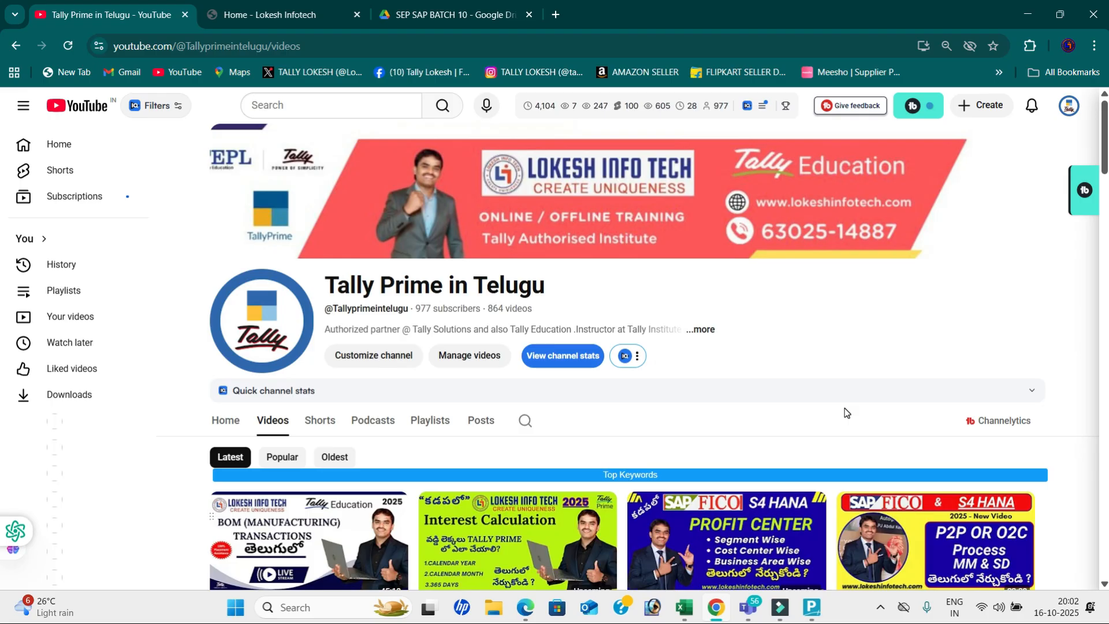
Step: Browse the Tally Prime in Telugu channel's latest videos and return to the start of the page
scroll(854, 422, "down", 3)
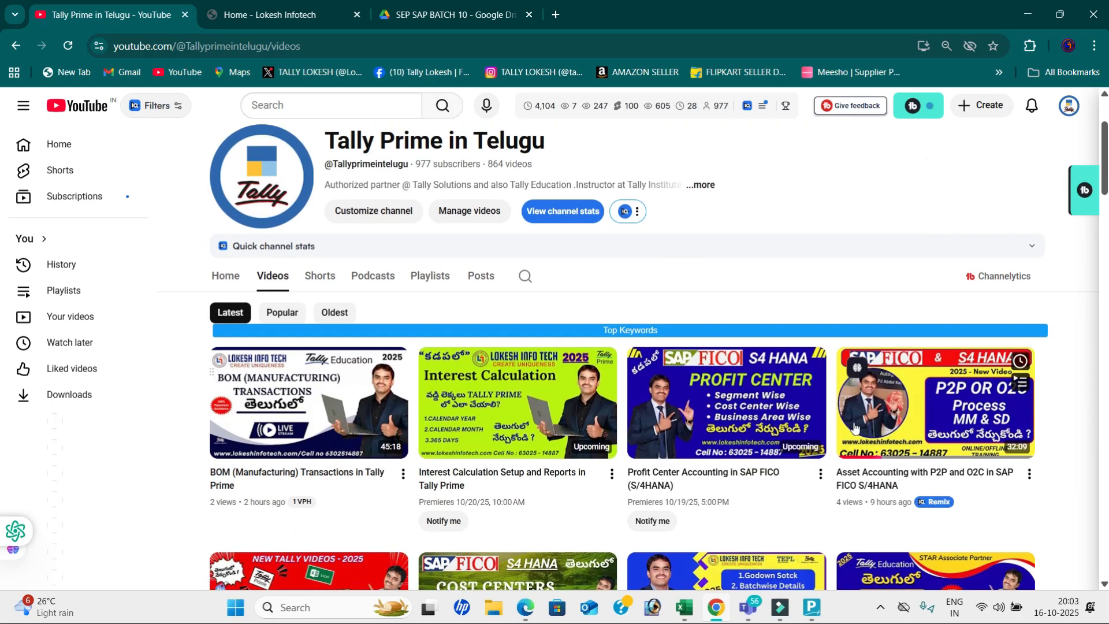
scroll(855, 427, "down", 3)
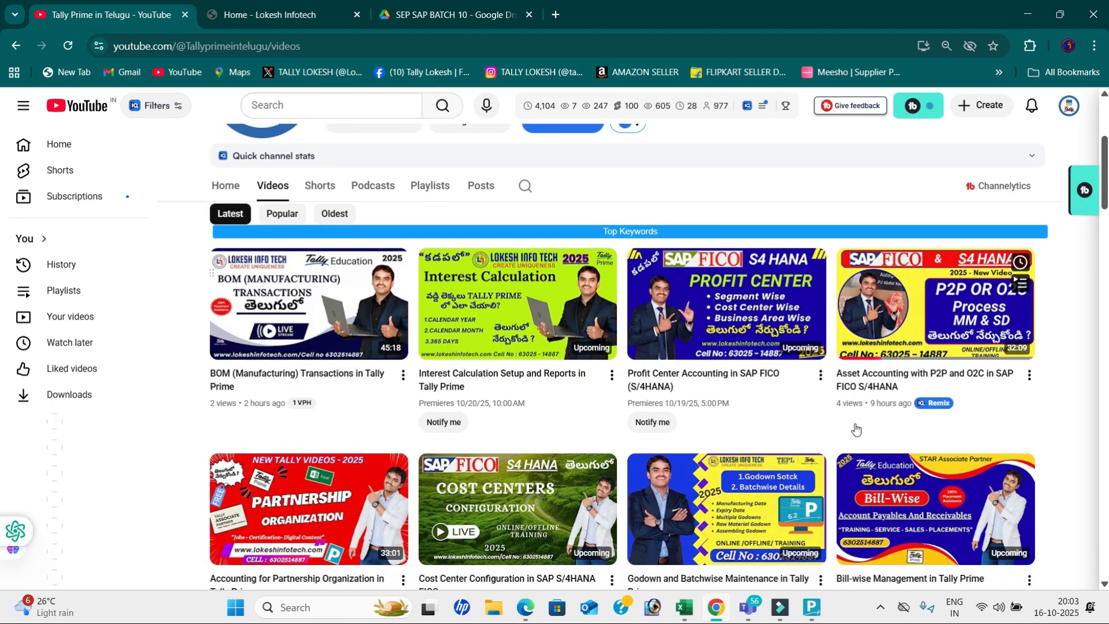
scroll(854, 427, "down", 2)
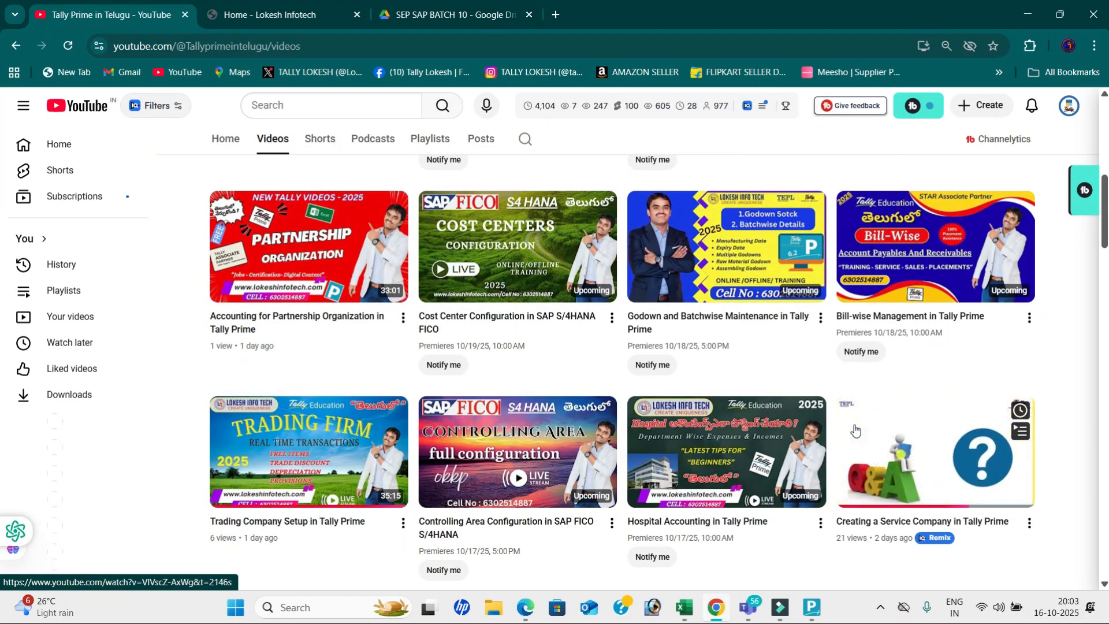
scroll(855, 431, "down", 1)
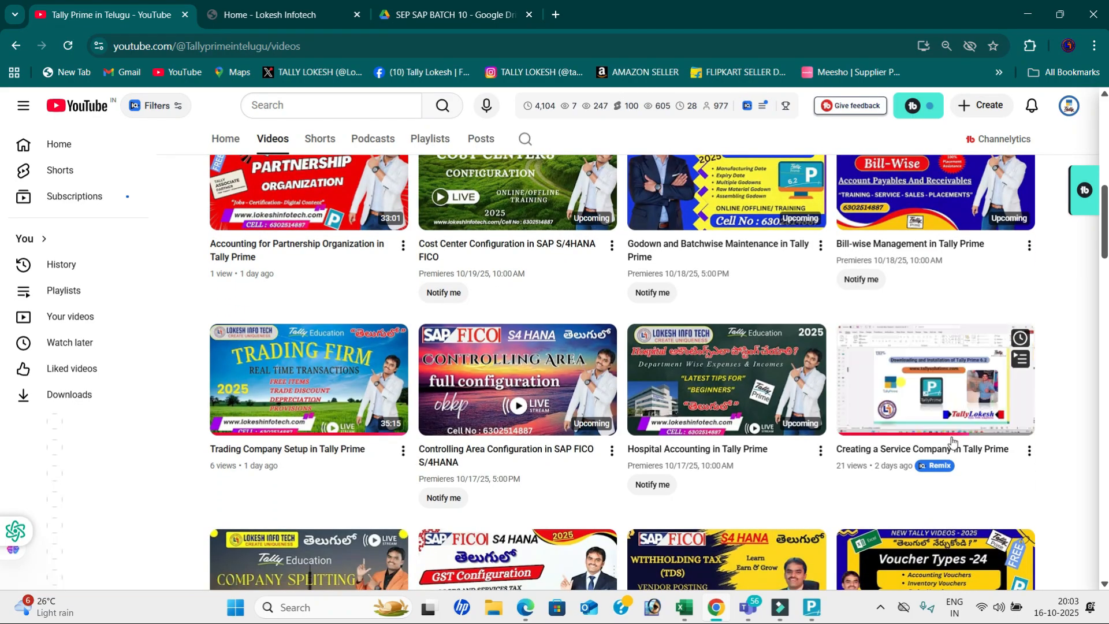
scroll(951, 441, "down", 2)
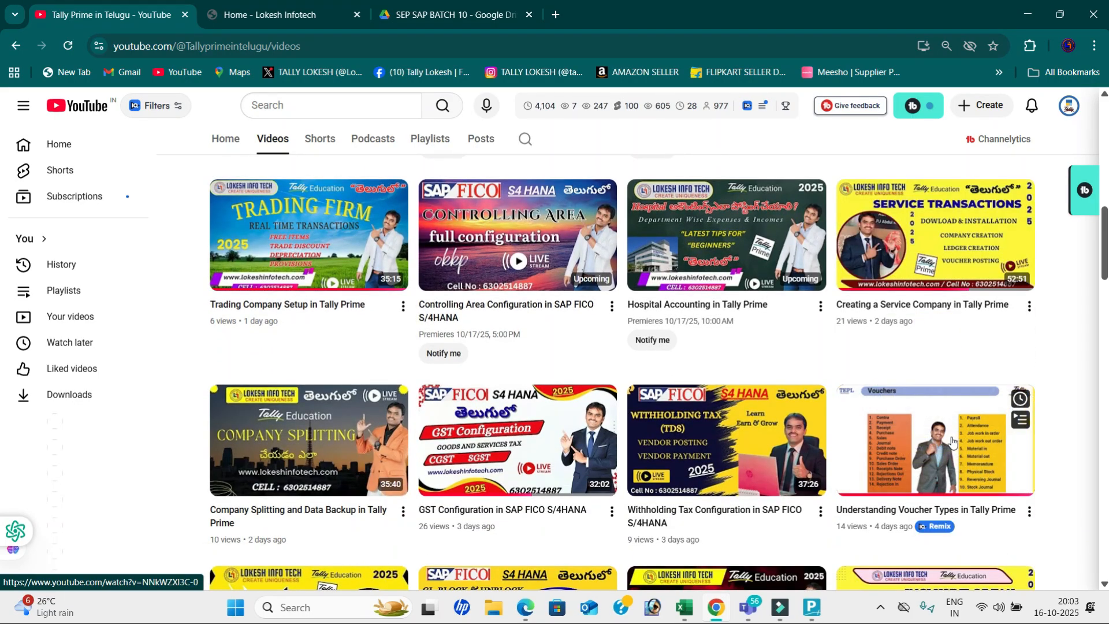
scroll(952, 441, "down", 1)
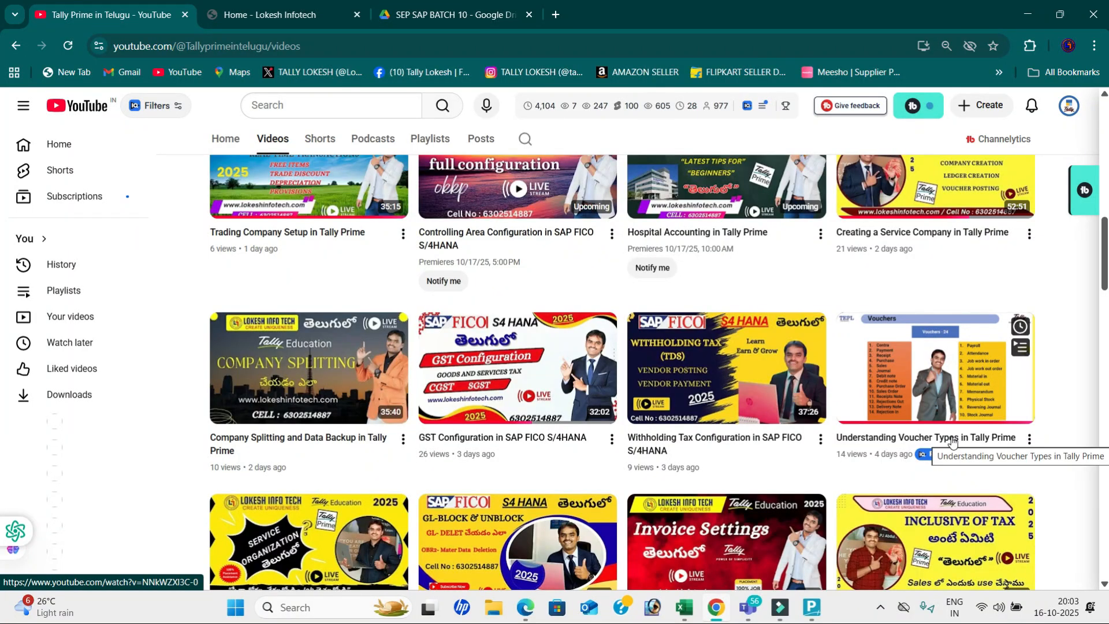
scroll(969, 439, "down", 1)
scroll(973, 439, "up", 11)
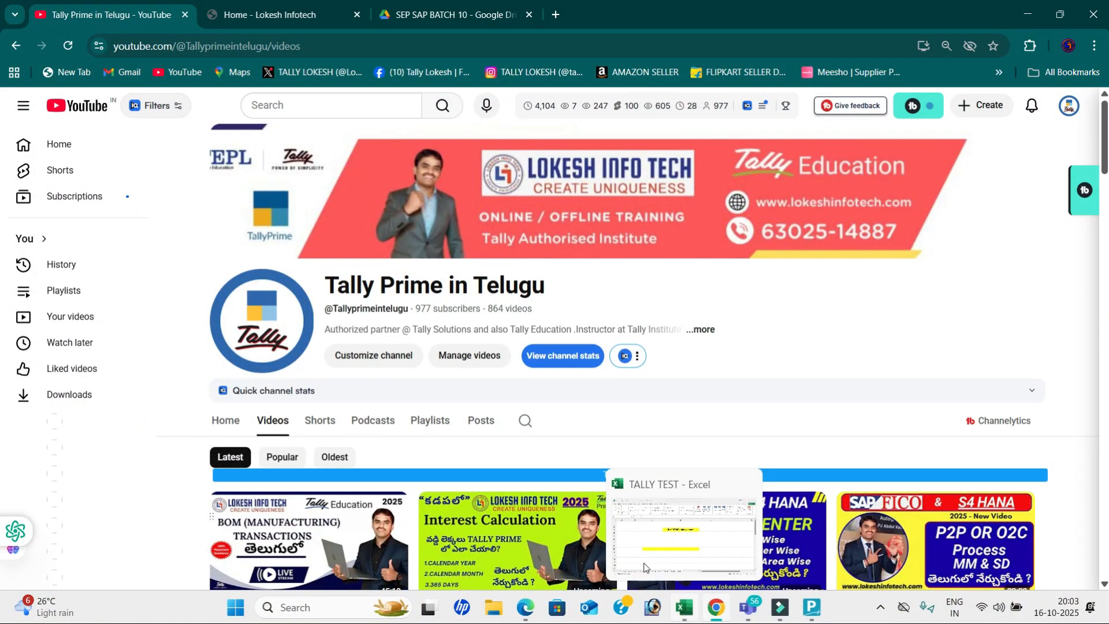
Step: Look through the banner slides on the Lokesh Info Tech website's home page
left_click(302, 17)
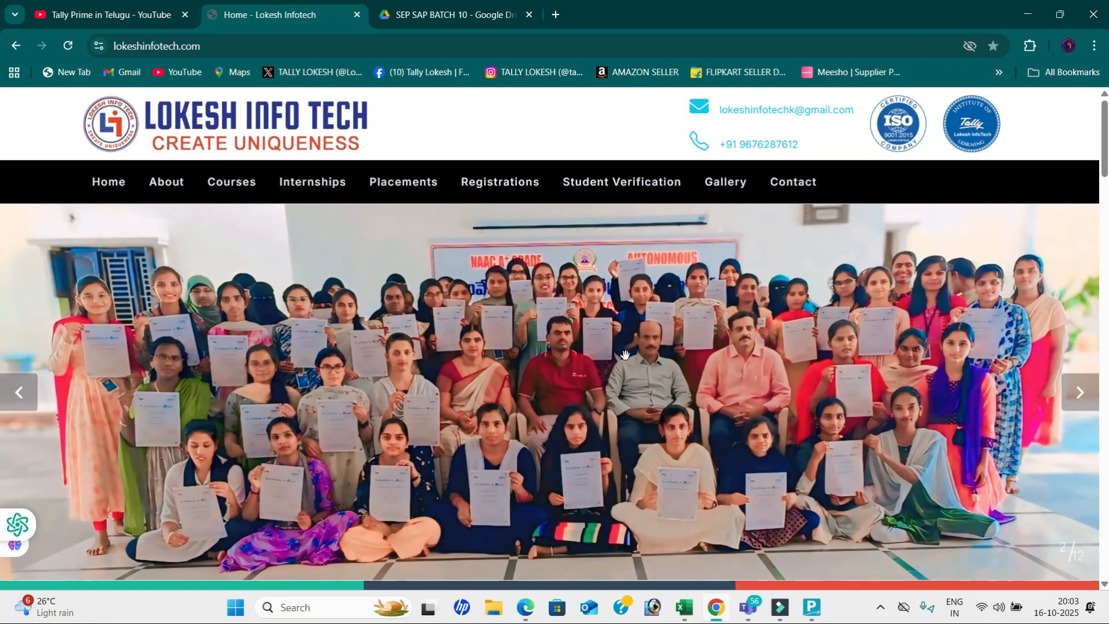
left_click(1079, 405)
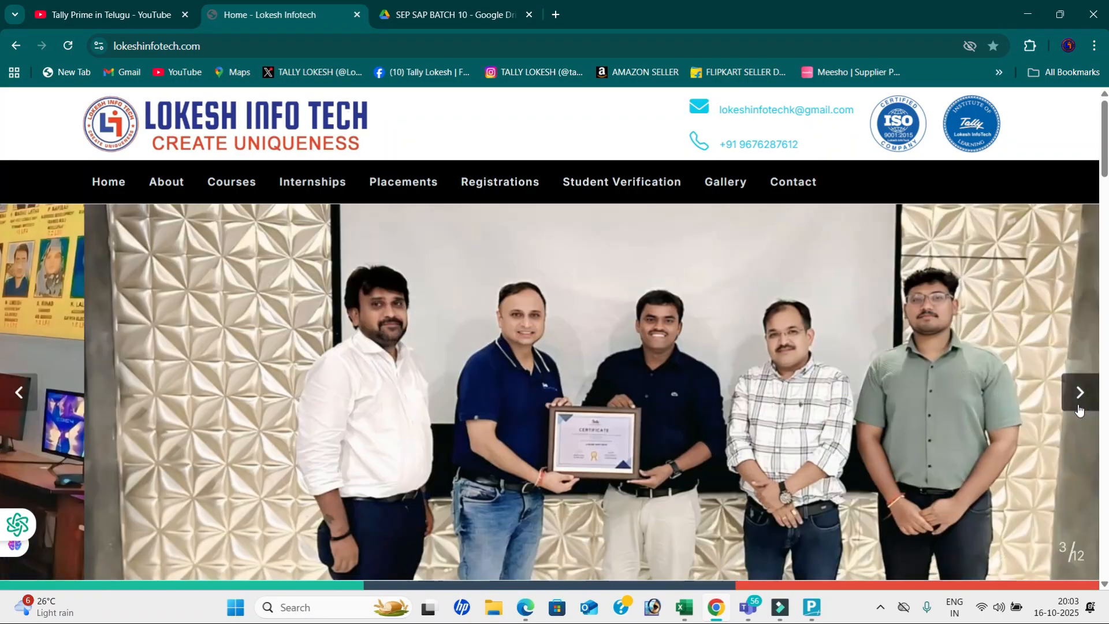
left_click(1079, 405)
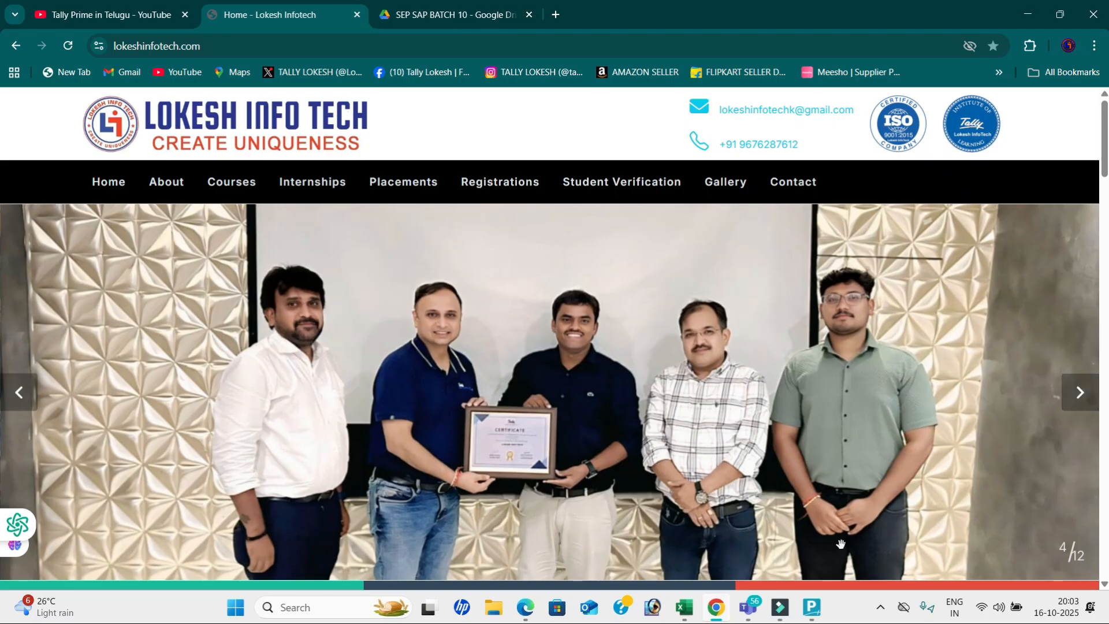
Step: Switch to the TALLY TEST workbook in Excel and enter "New Business" in cell C5 of Sheet8
left_click(684, 607)
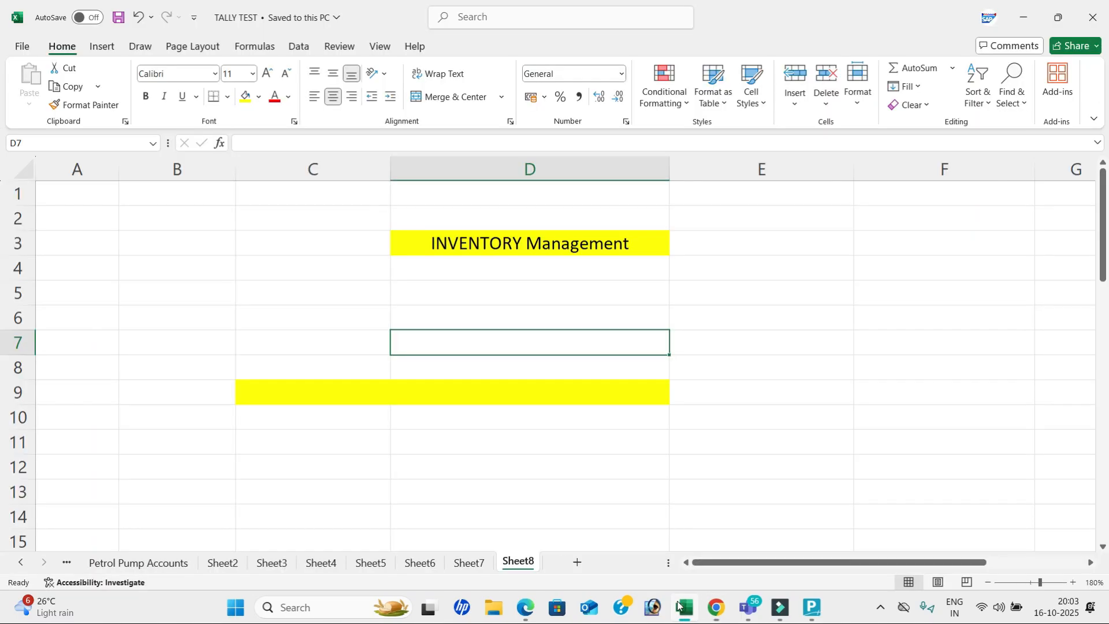
left_click(503, 248)
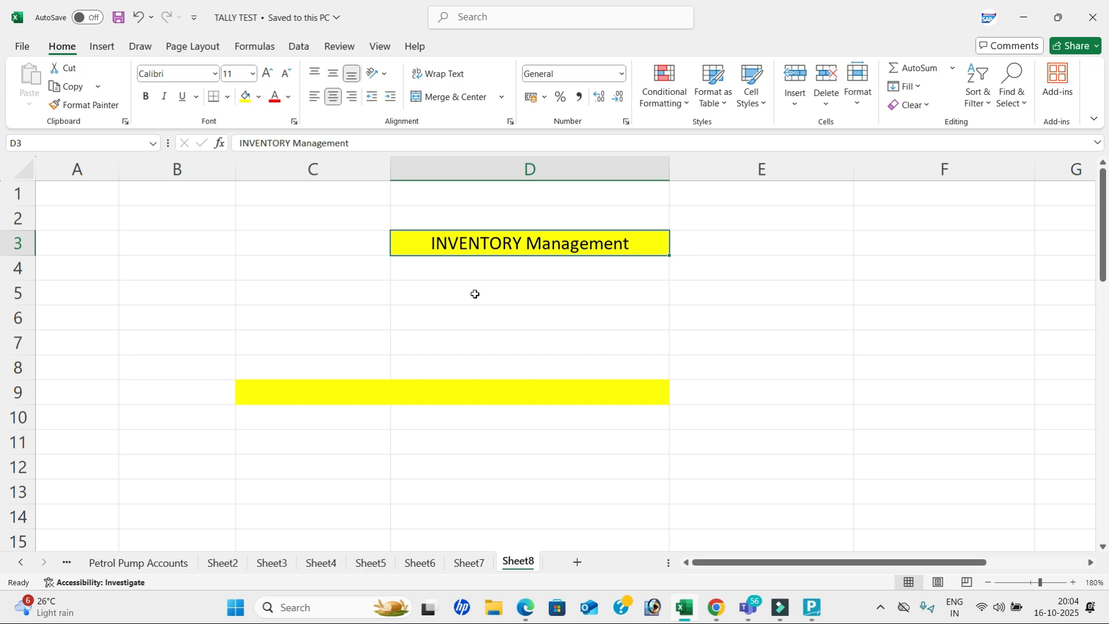
left_click(344, 299)
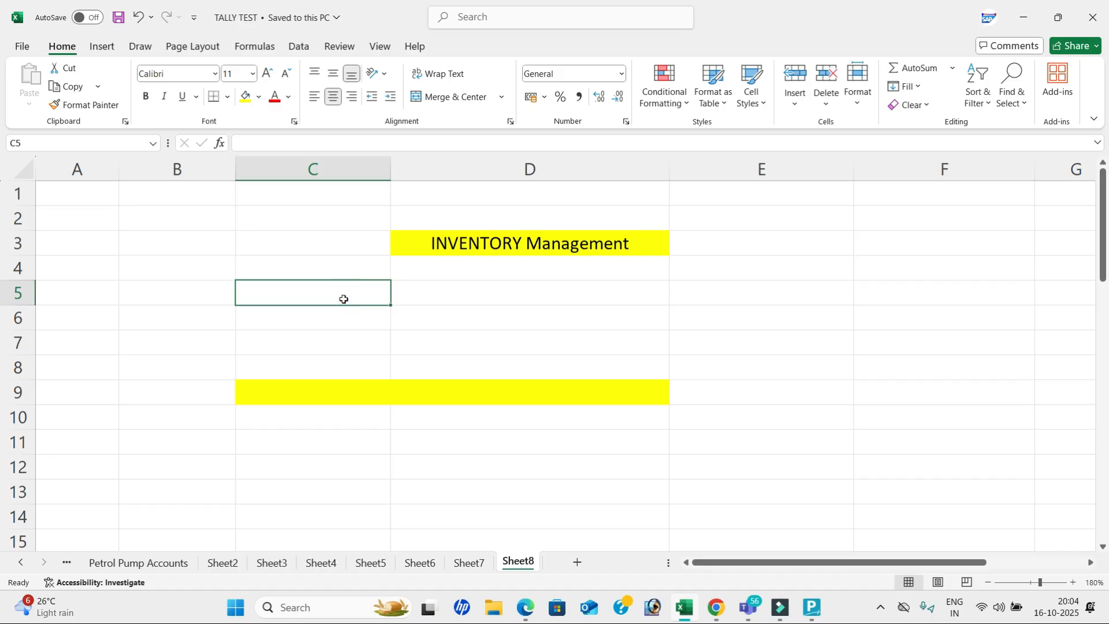
type("Ne")
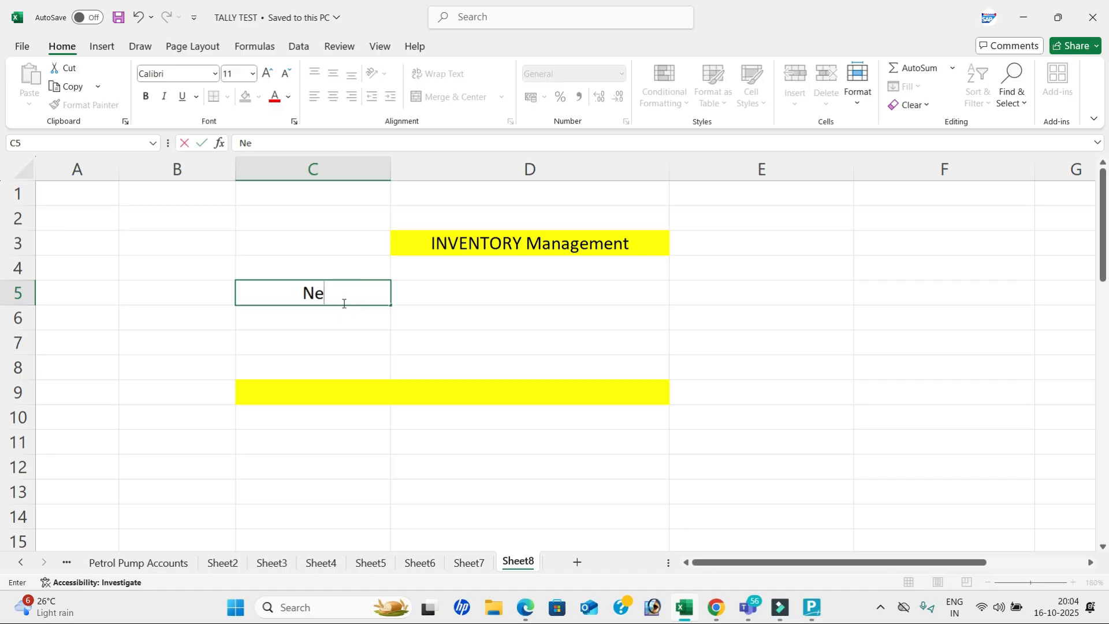
type("w Business")
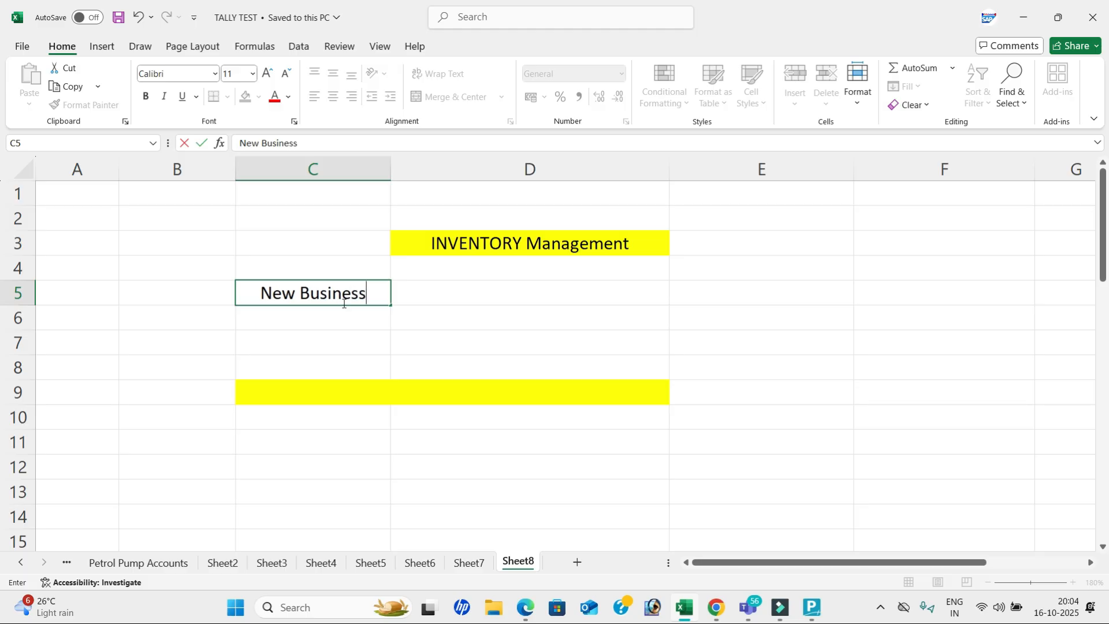
key("Return")
Step: Enter "Service Companies" in cell B6 and widen column B to about 17.78 so the text fits
key("Left")
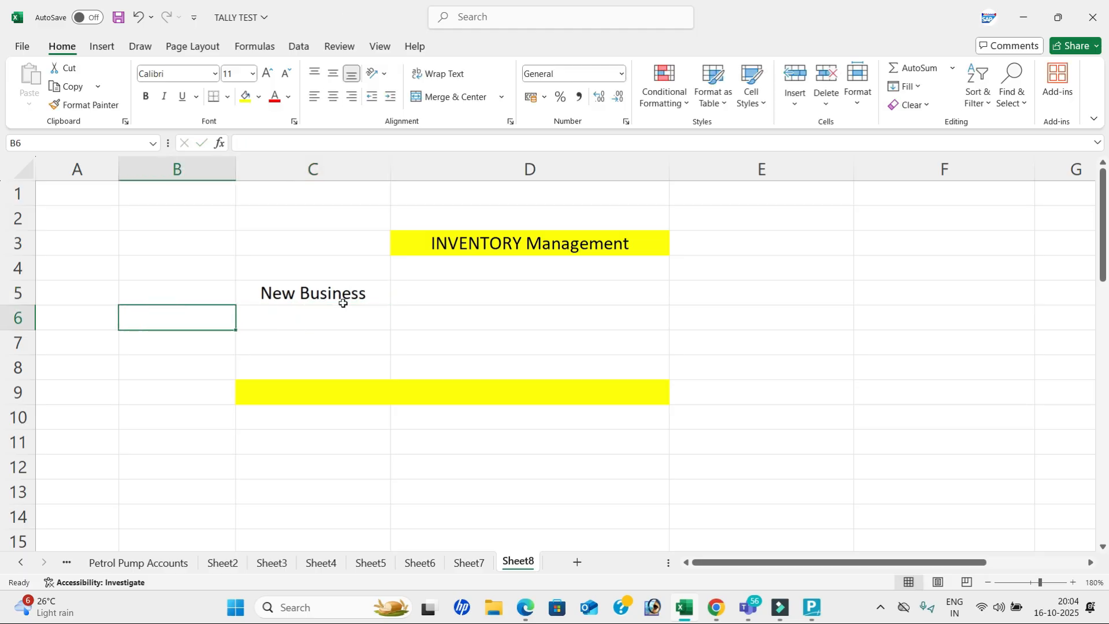
type("sSSe")
key("BackSpace")
key("BackSpace")
type("ervice Companies")
key("Tab")
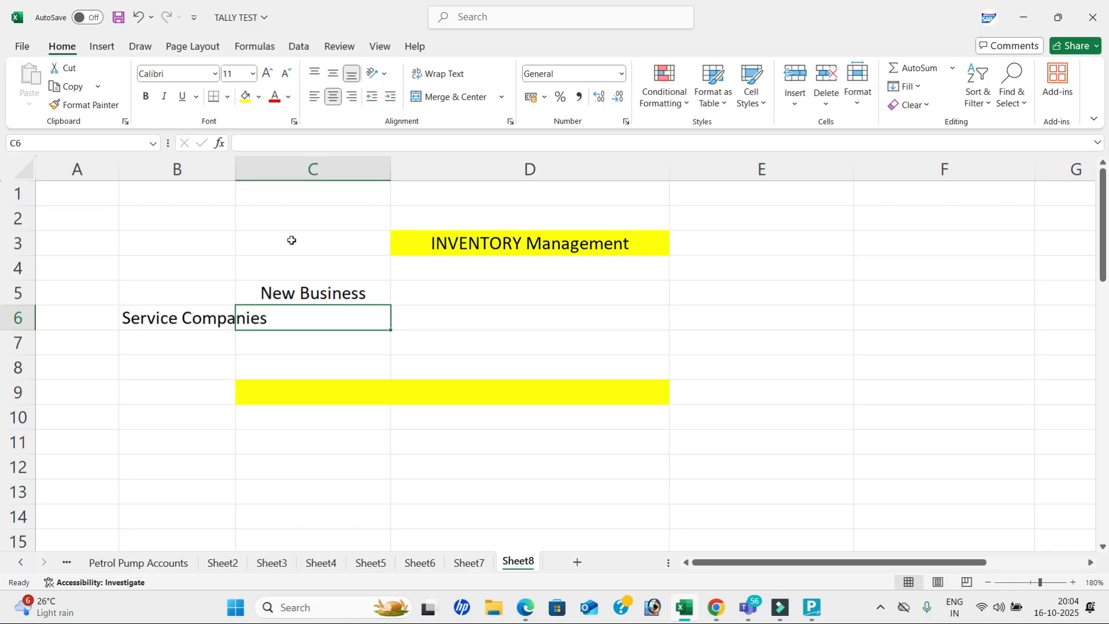
left_click_drag(235, 168, 292, 183)
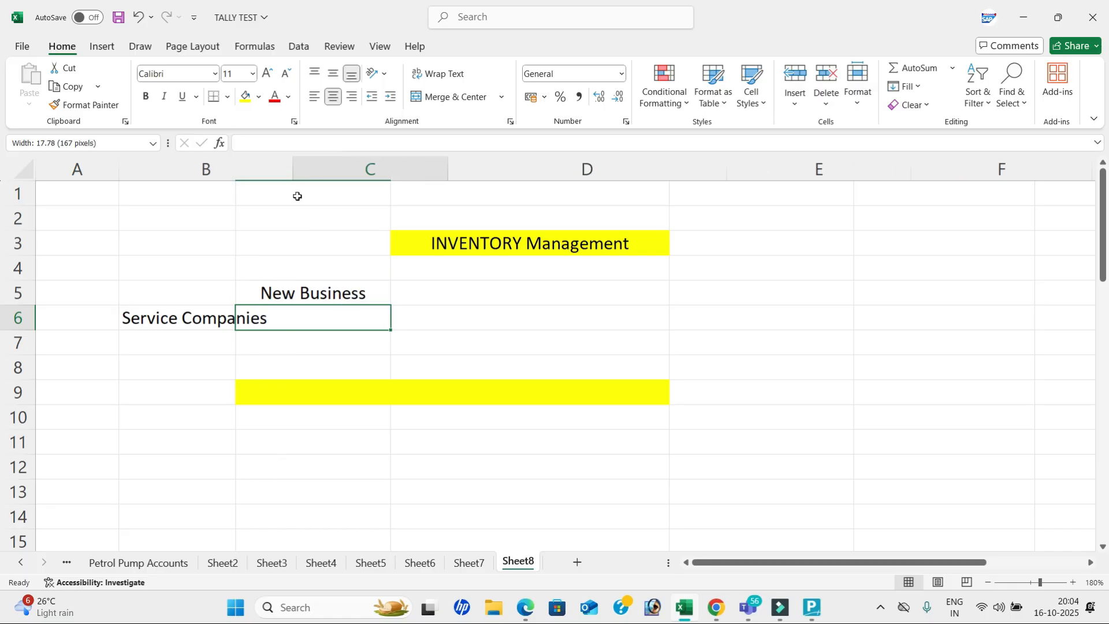
Step: Enter "Hospitals" in cell B8 and "Resta" in cell B9 as service company examples
left_click(206, 360)
type("Hosp")
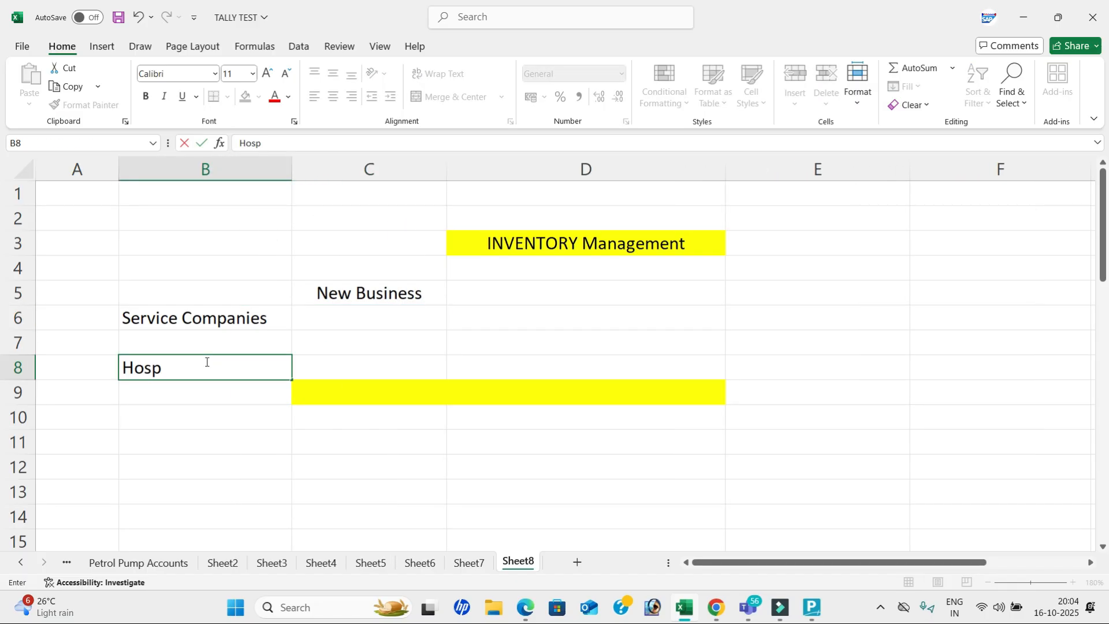
type("itals")
key("Return")
type("Resta")
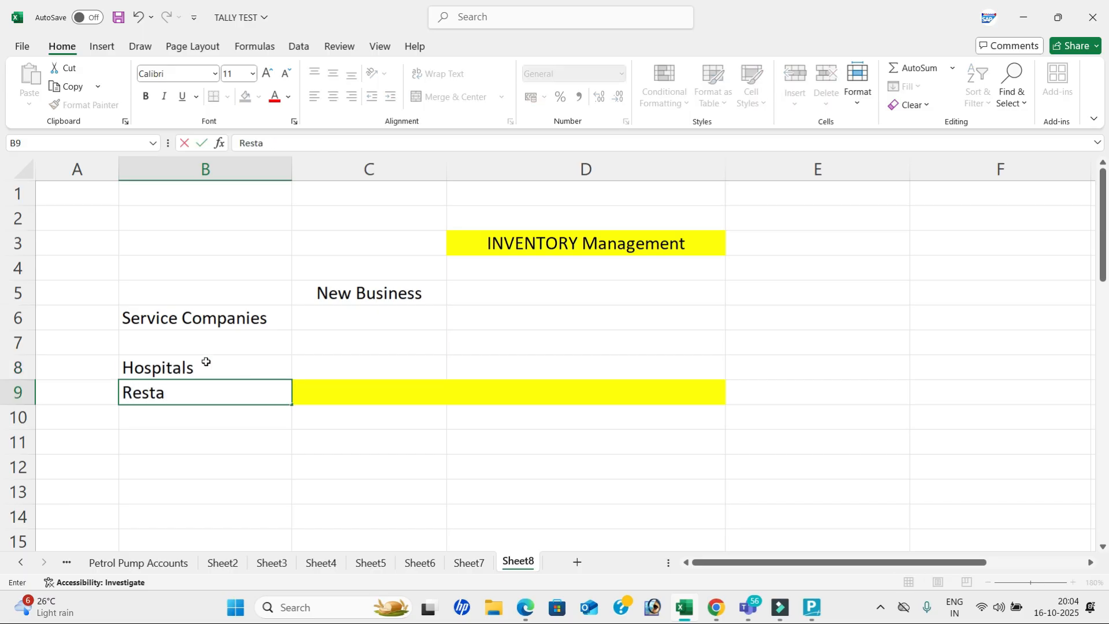
key("Return")
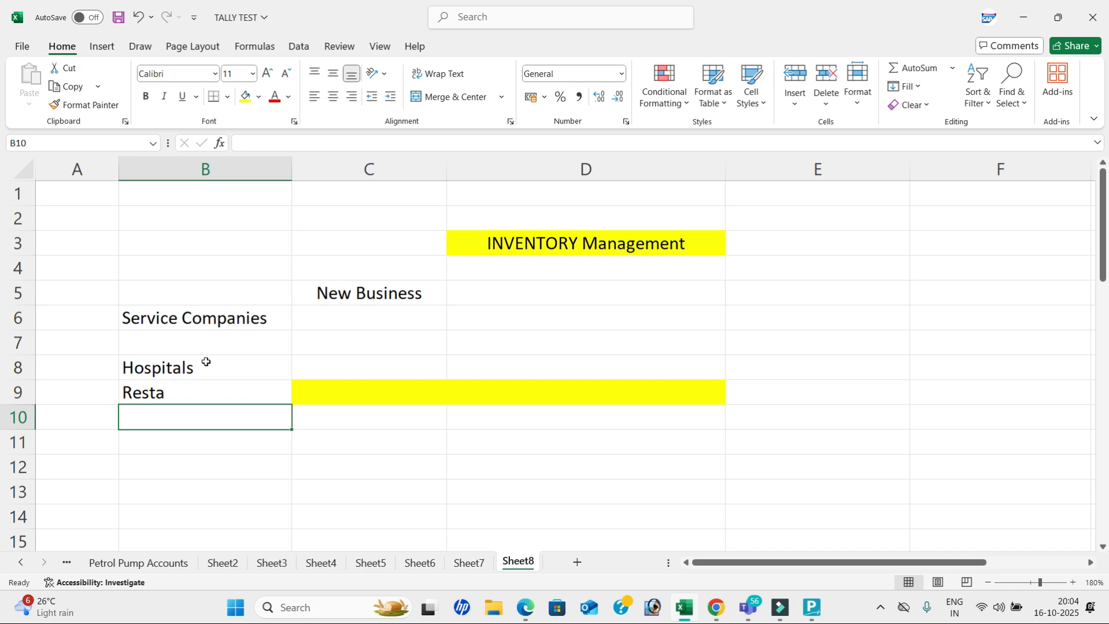
Step: Enter "Schools", "Colleges" and "Hotels" in cells B10 to B12, and centre the list in B8:B12 horizontally
type("Schools")
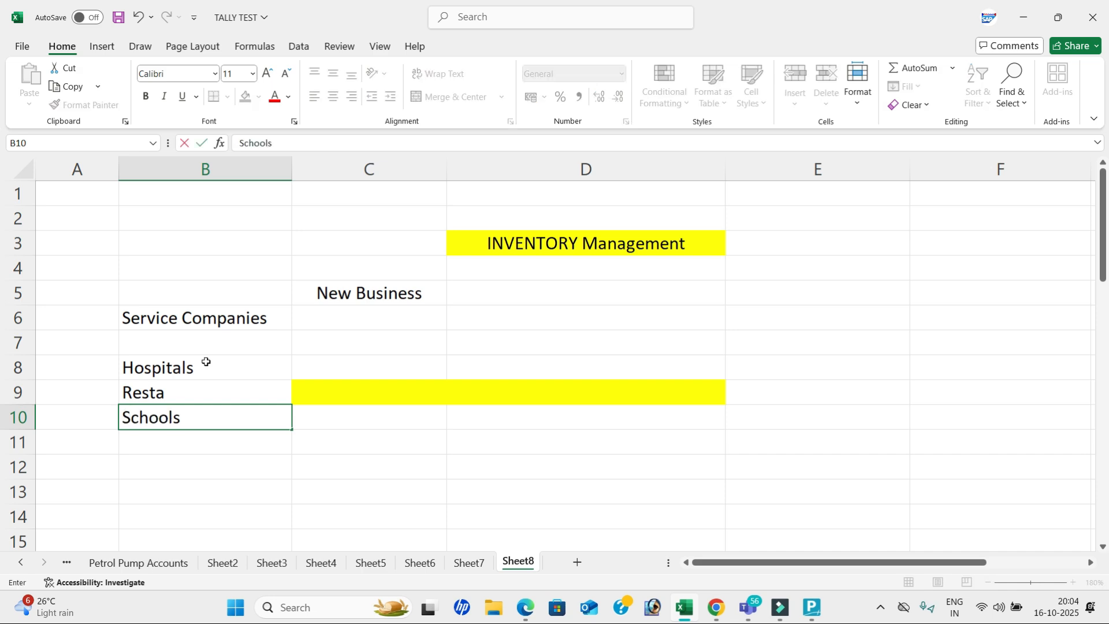
key("Return")
type("Coll")
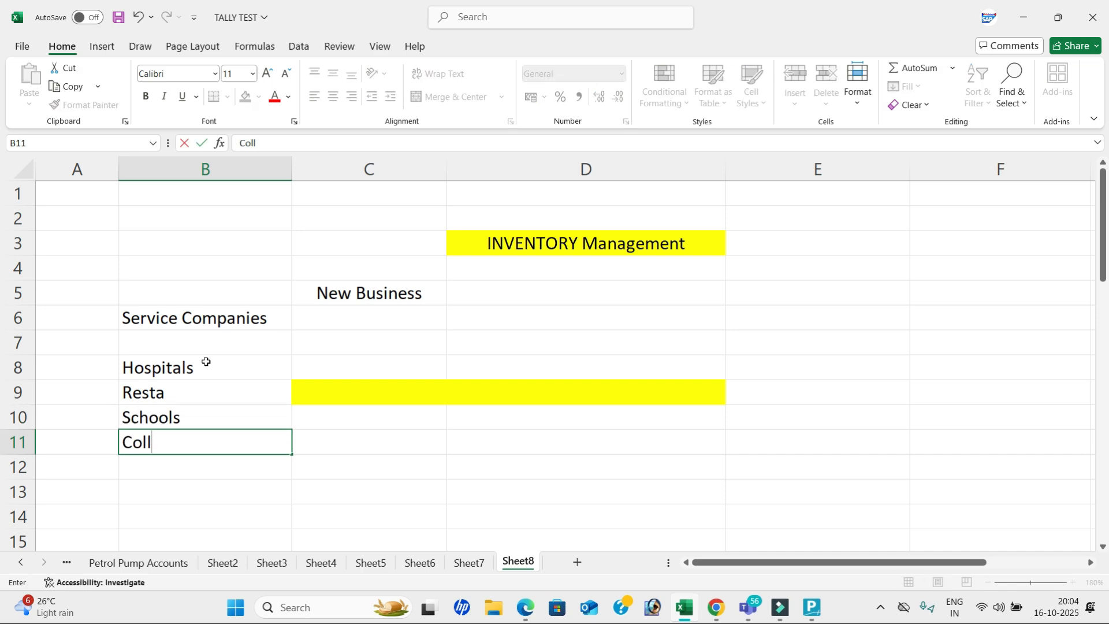
type("eges")
key("Return")
type("Hotes")
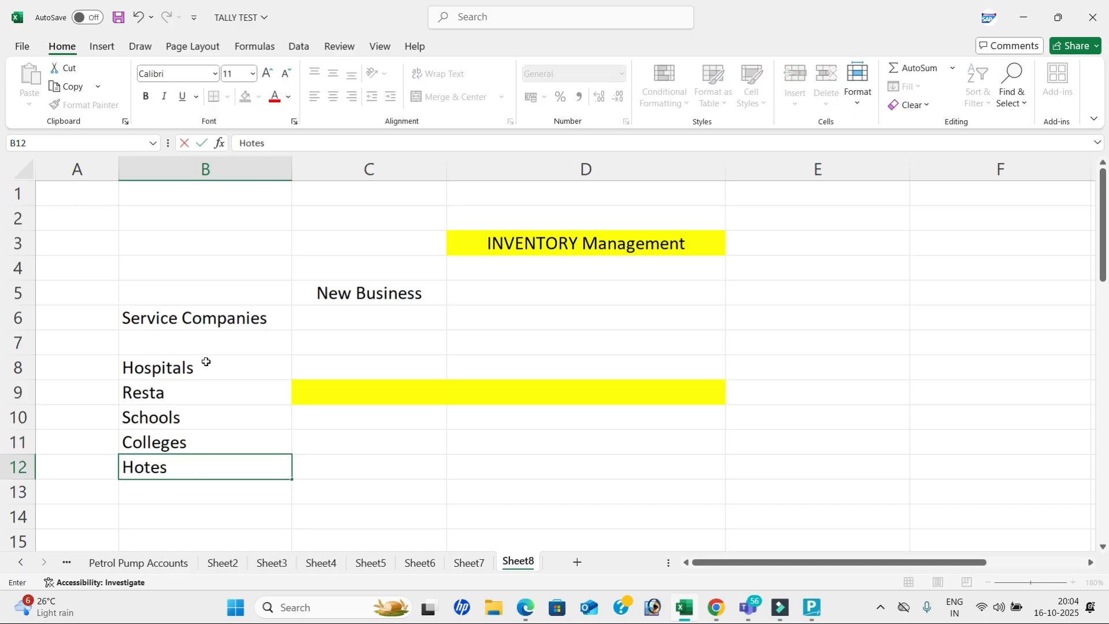
key("BackSpace")
type("ls")
key("Return")
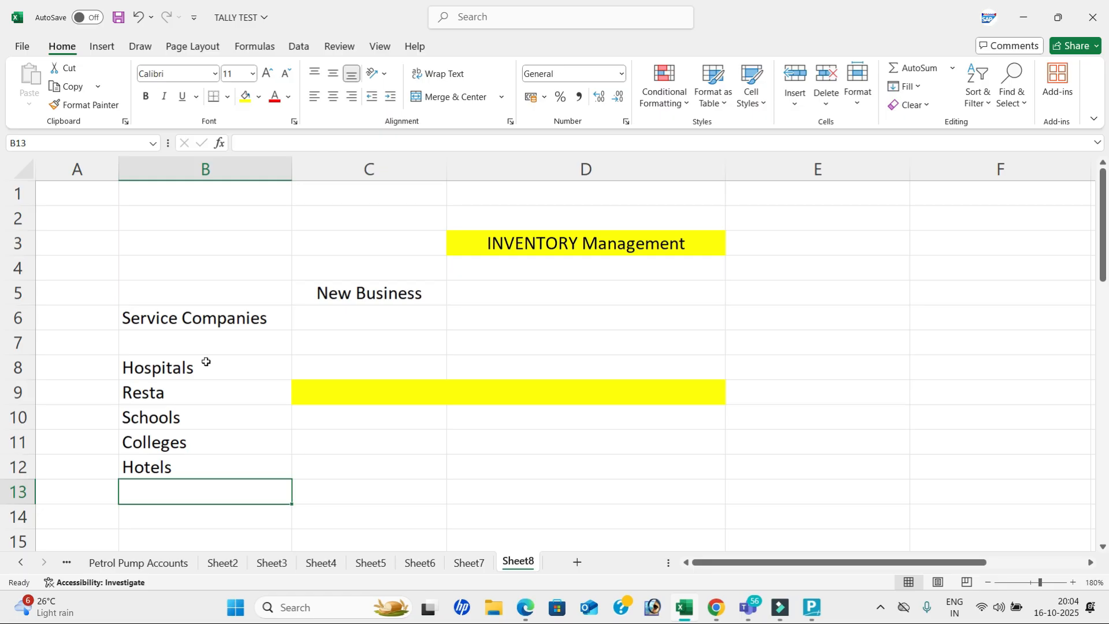
left_click_drag(235, 361, 227, 465)
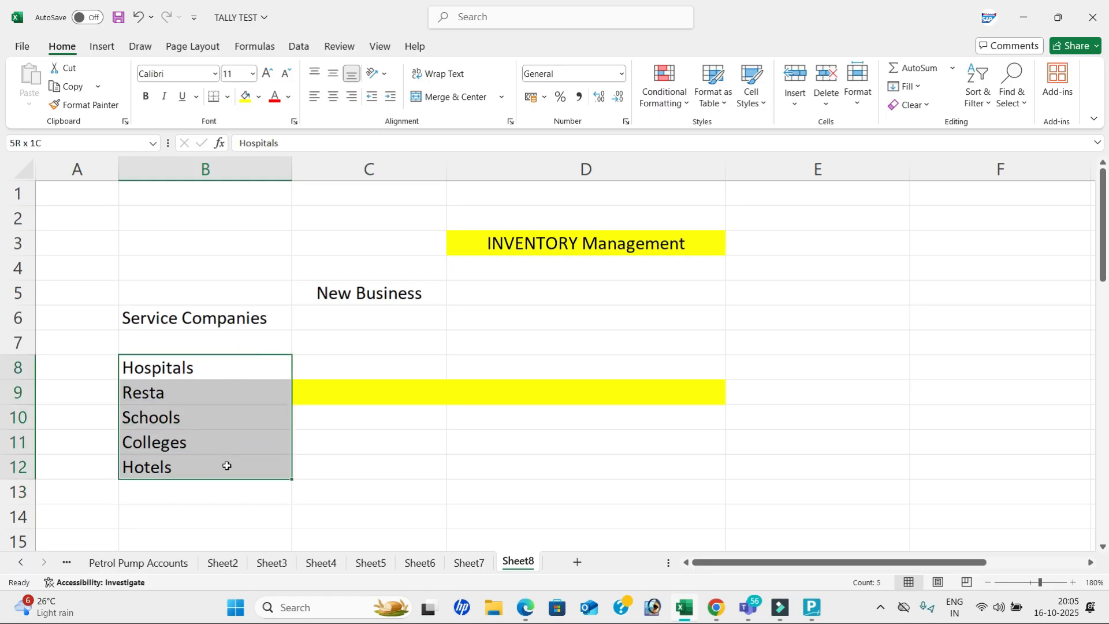
left_click(333, 103)
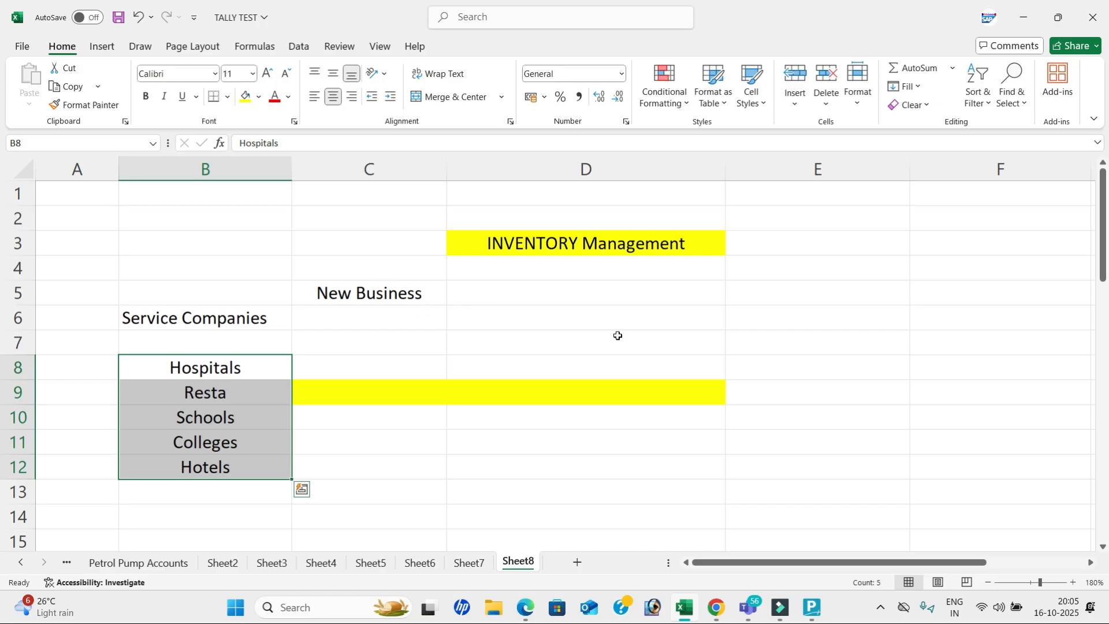
left_click(578, 320)
type("I")
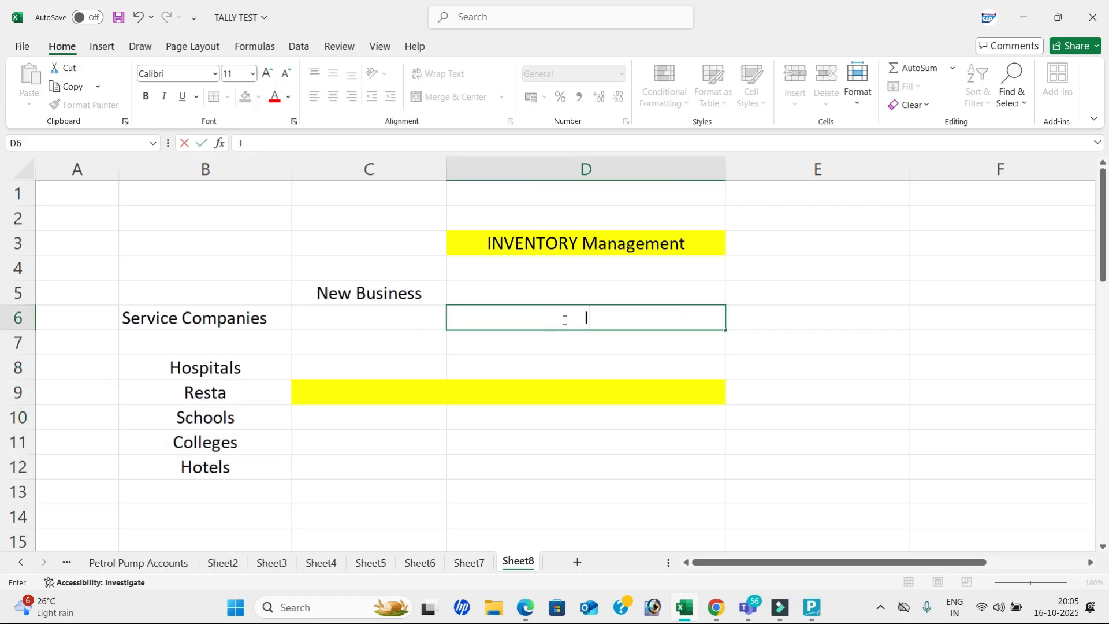
type("nvetnry")
key("BackSpace")
key("BackSpace")
key("BackSpace")
type("ory ")
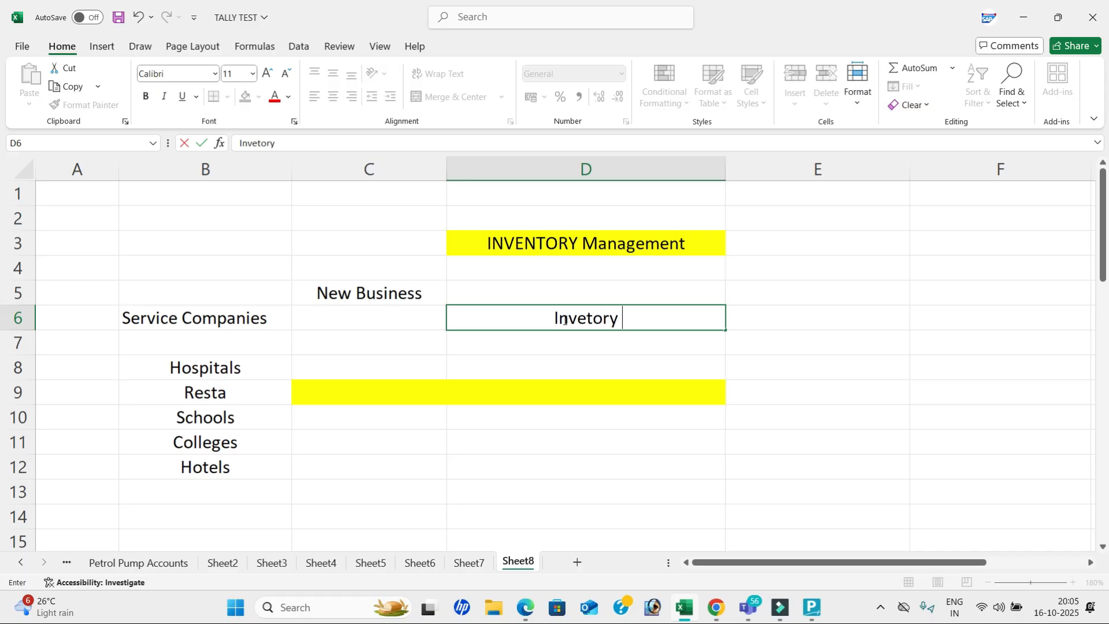
type("Co")
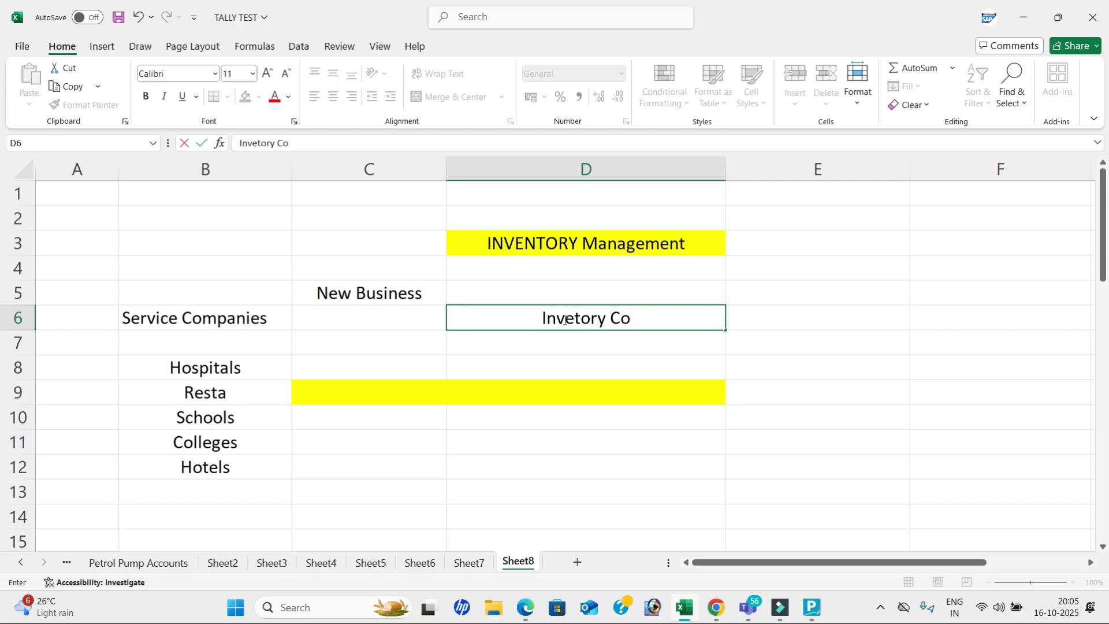
Step: Replace the unfinished text in cell D6 with the heading "Trading Companies"
key("shift+Home")
type("Tr")
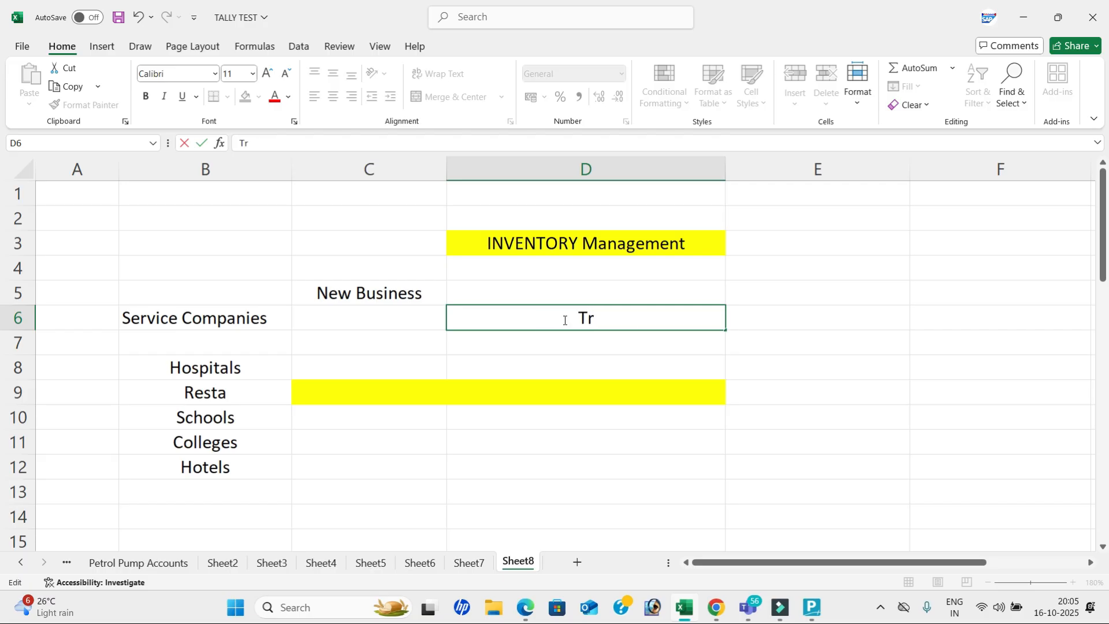
type("ading Companies")
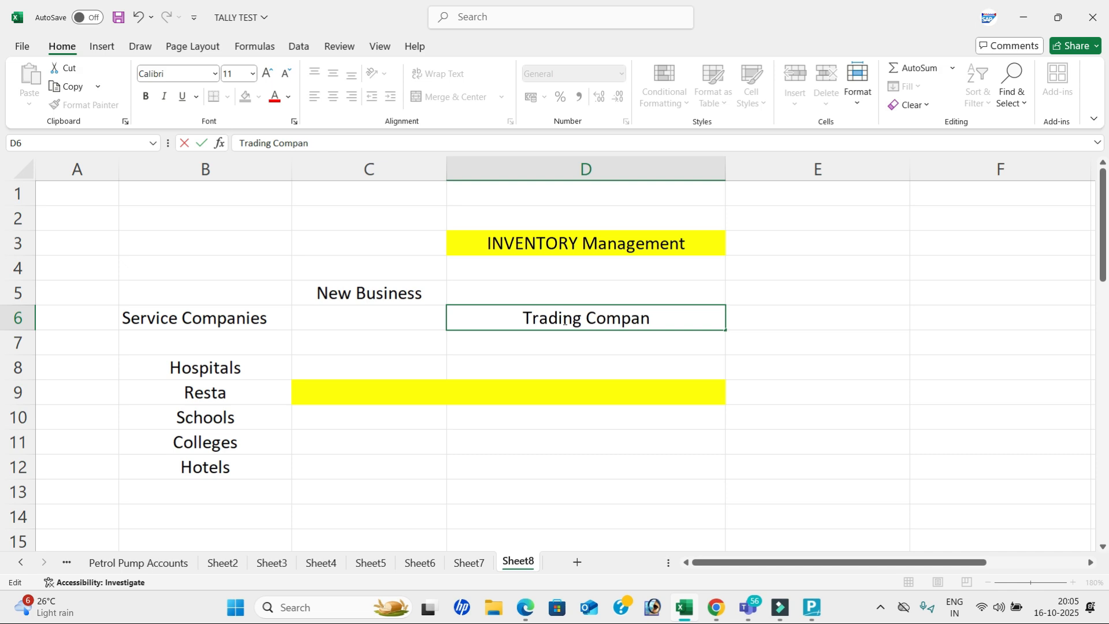
left_click(514, 343)
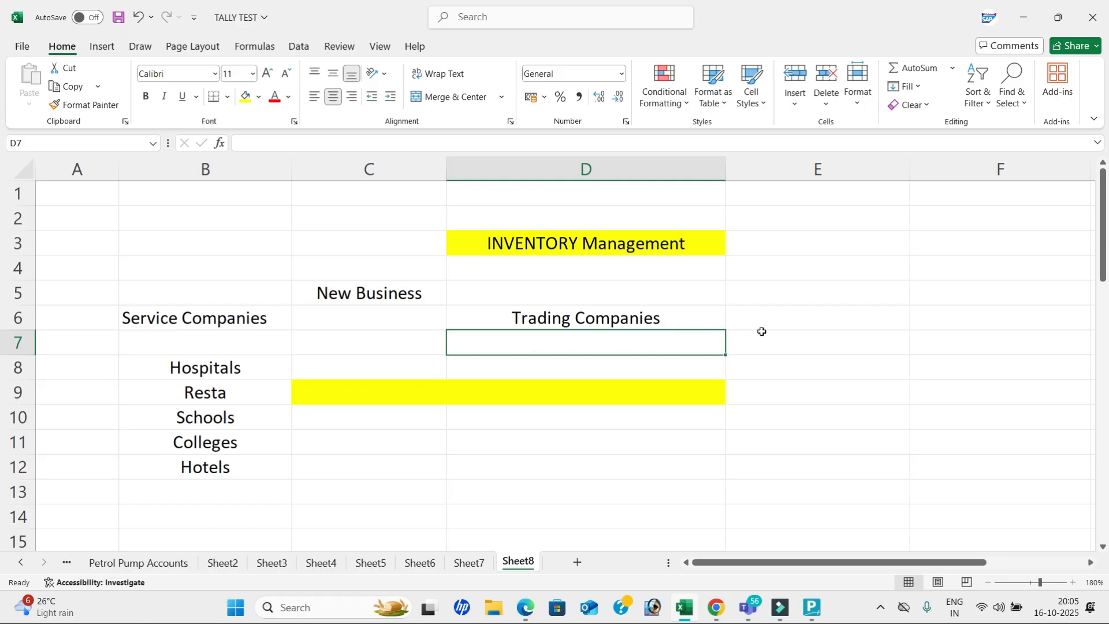
Step: Enter "Buying and Selling" in cell D8 and "Goods and Services" in cell E8
left_click(600, 368)
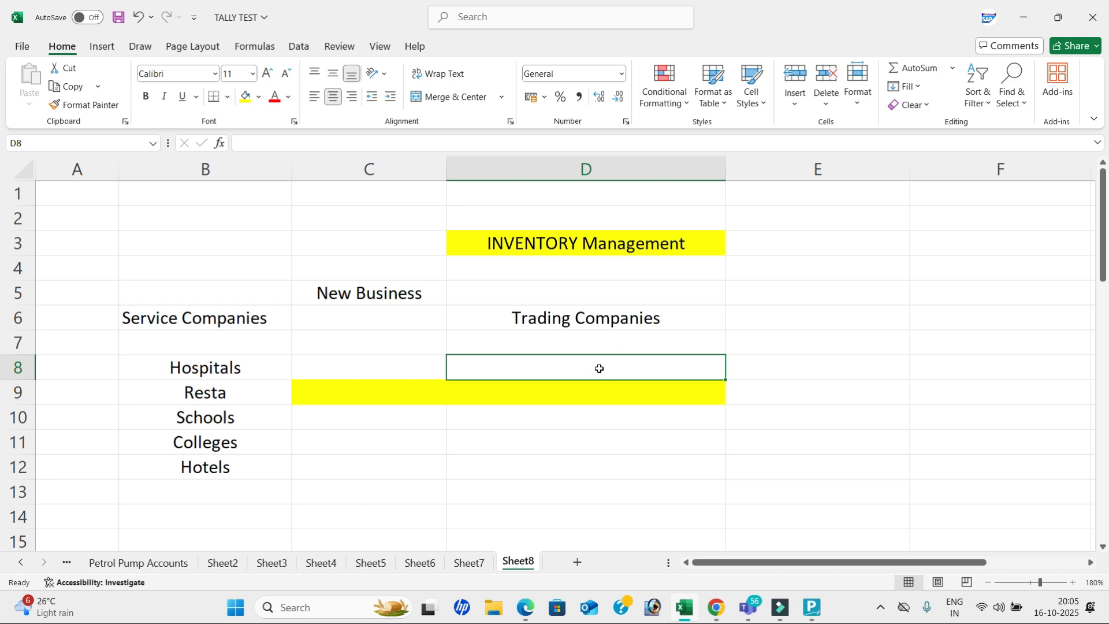
type("Buyi")
key("BackSpace")
type("y")
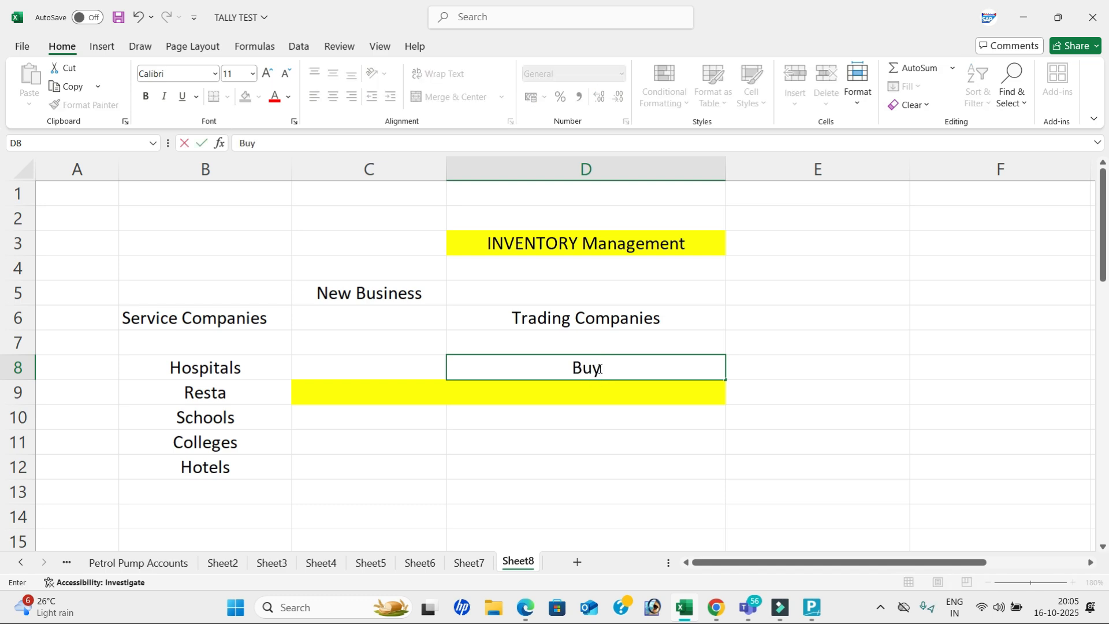
type("ing and Selling")
left_click(786, 375)
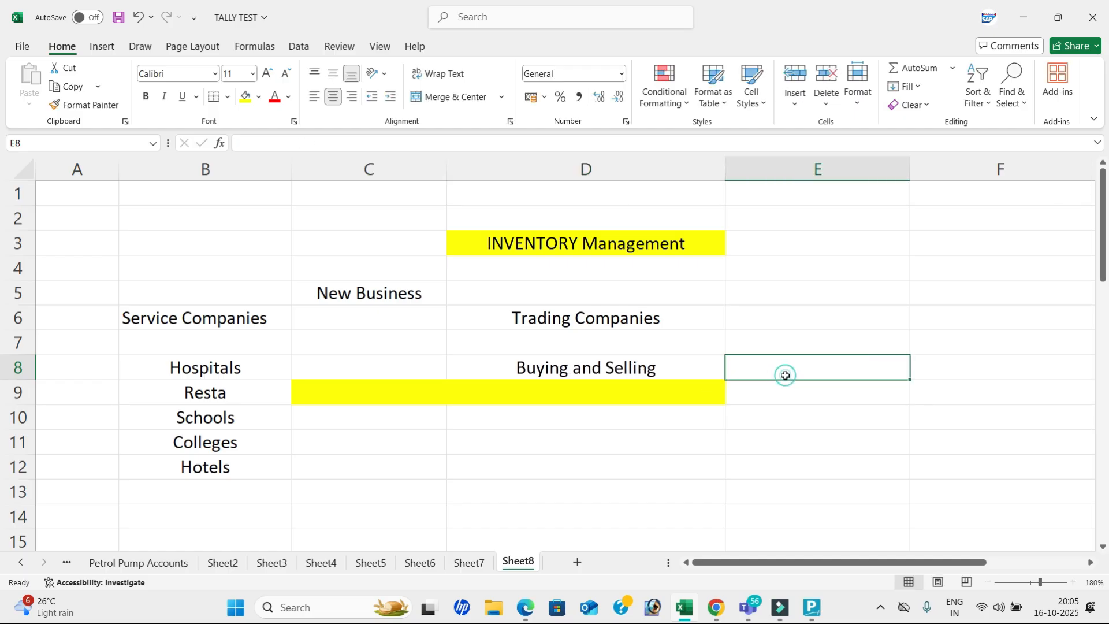
type("Goods and Servi")
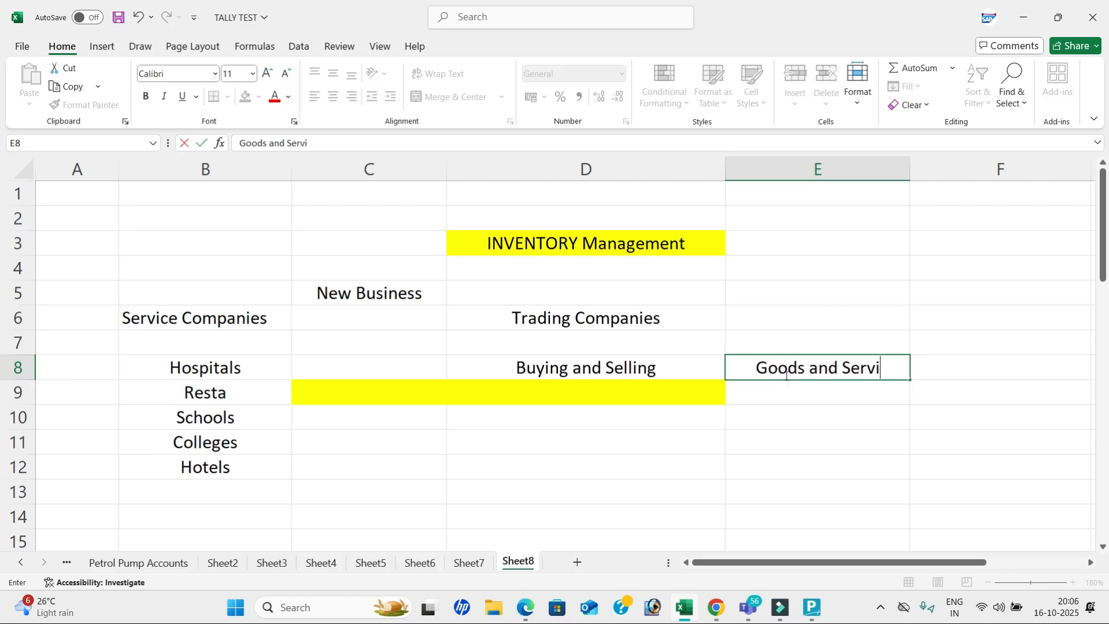
type("ces")
key("Return")
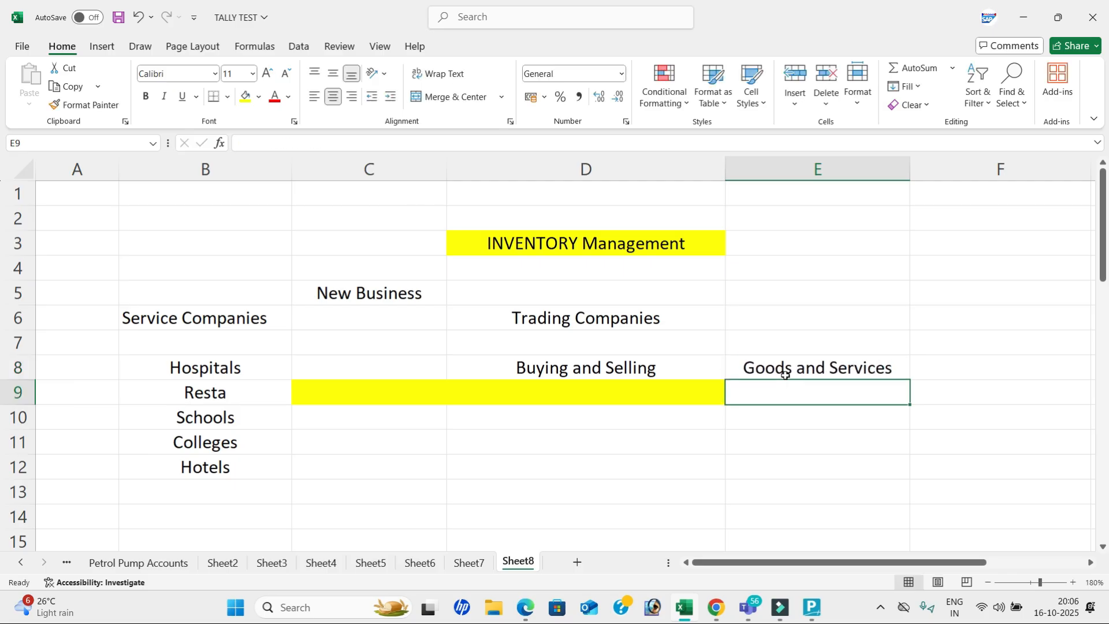
Step: Enter "MOBILE SHOPS" in cell C7 as the first trading business example
left_click(715, 376)
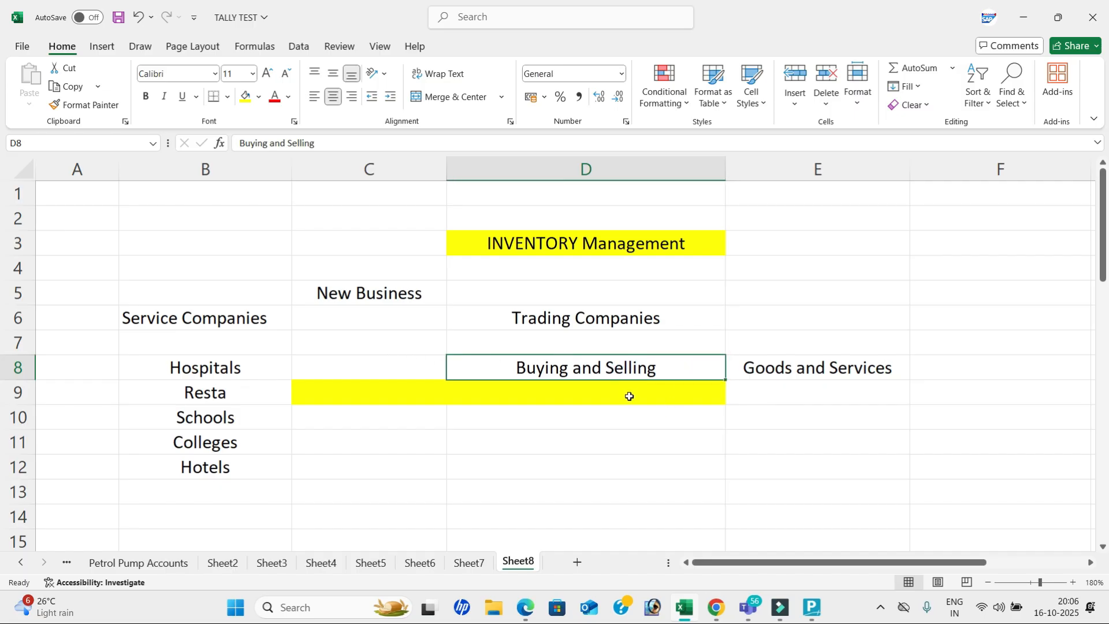
left_click(383, 345)
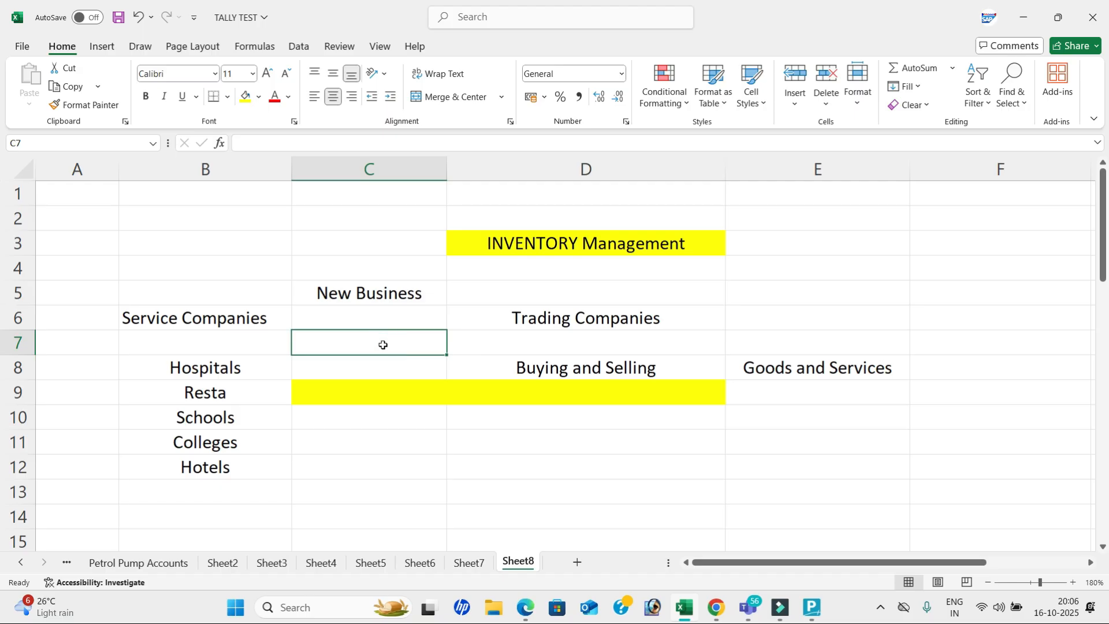
type("Mbil")
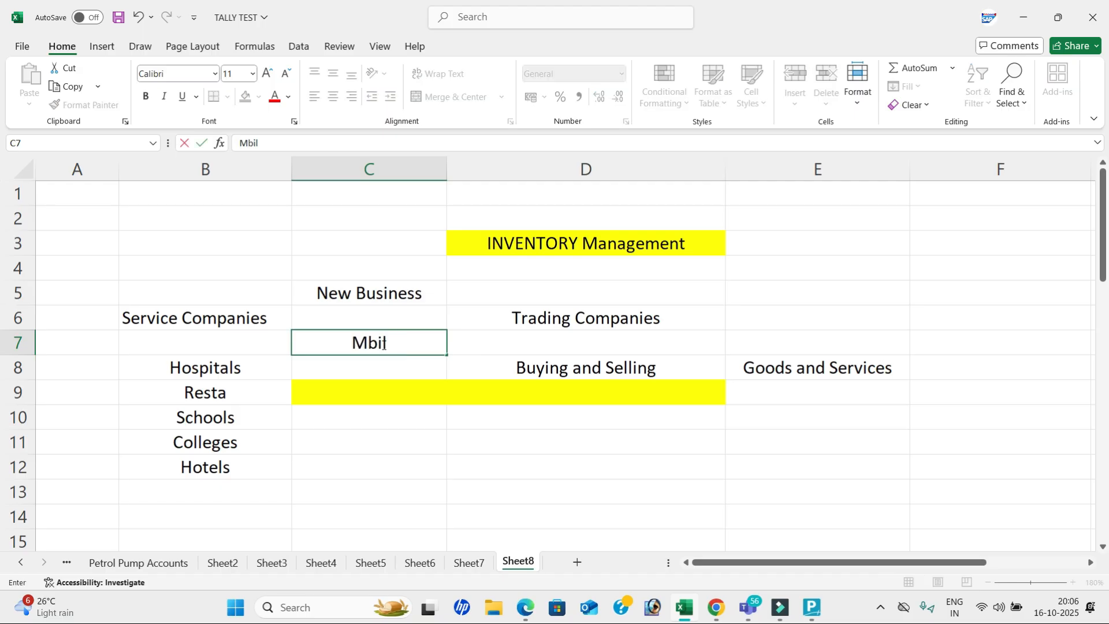
key("BackSpace")
key("BackSpace")
key("BackSpace")
type("Obil")
key("BackSpace")
key("BackSpace")
key("BackSpace")
key("BackSpace")
type("OBILE s")
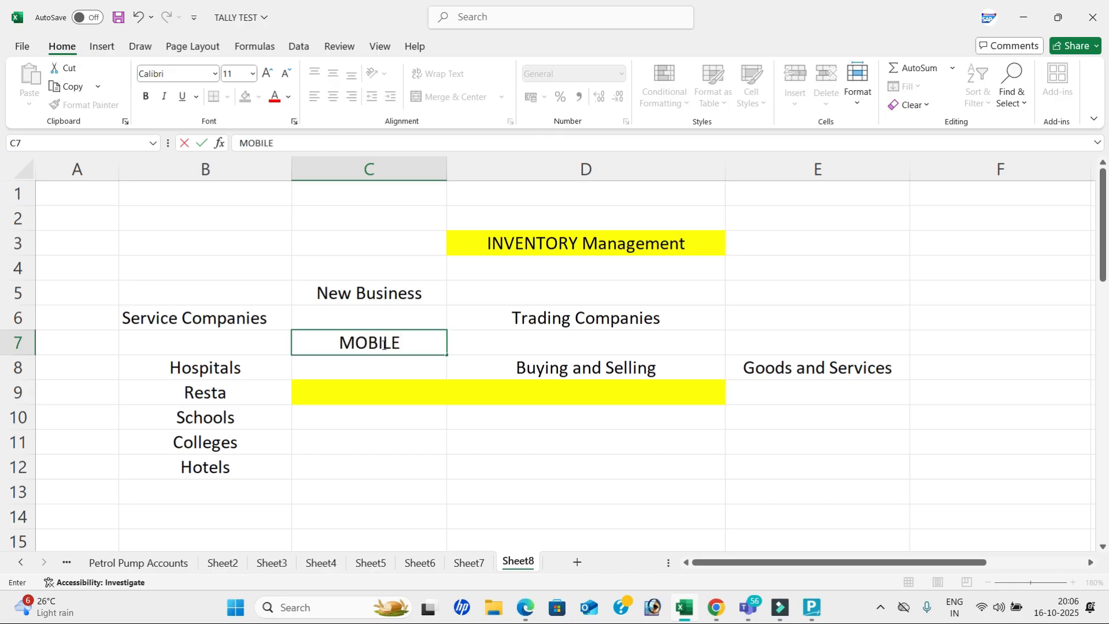
type("h")
key("BackSpace")
key("BackSpace")
key("BackSpace")
type("SHOPS")
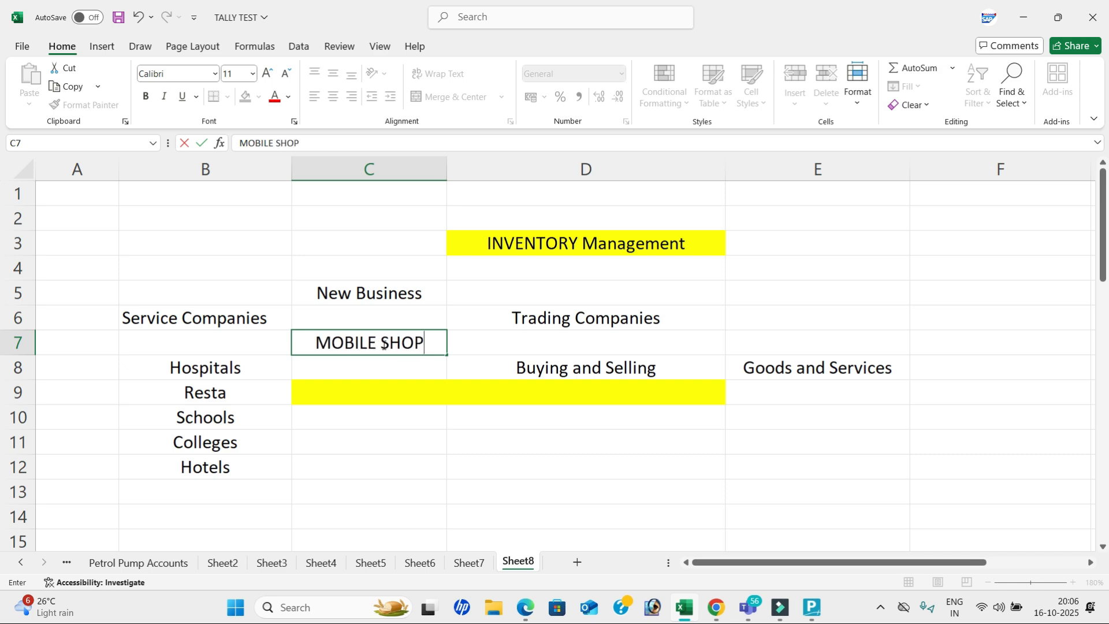
key("Return")
Step: Enter "Electrical Goods" in cell C8, below the mobile shops example
type("eLE")
key("BackSpace")
key("BackSpace")
key("BackSpace")
type("E")
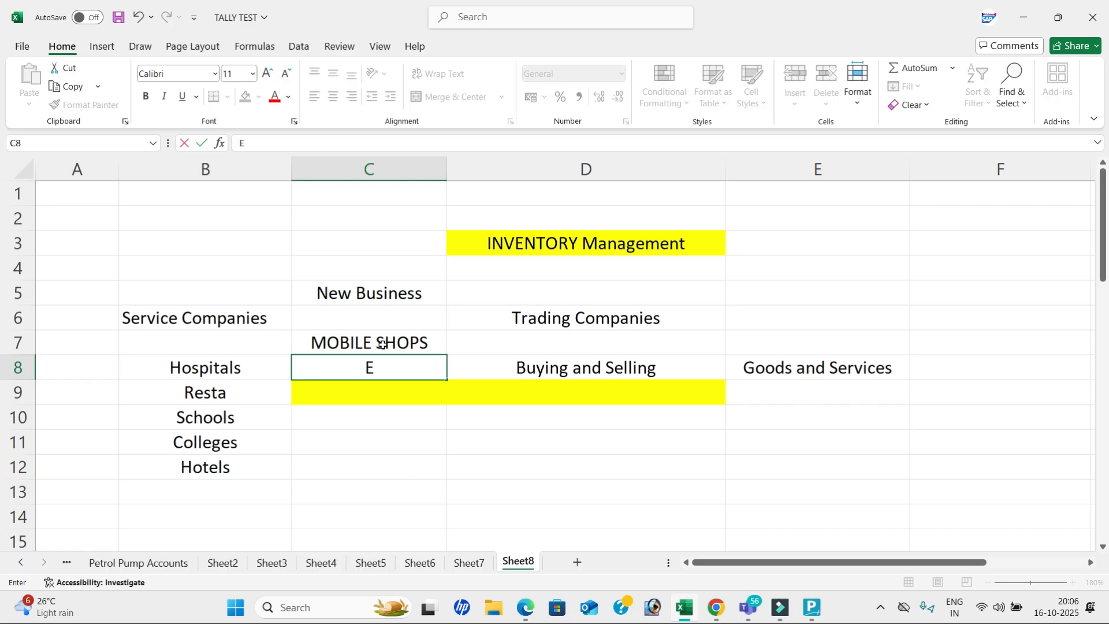
type("lectrical Goods")
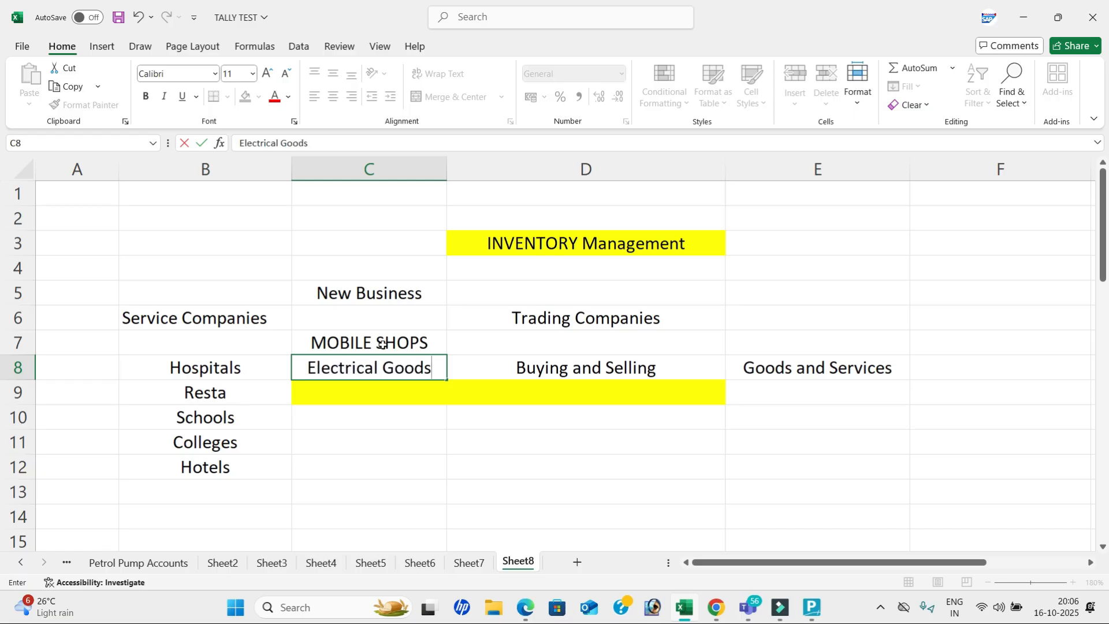
key("Return")
Step: Enter "Furniture Shop" in the yellow cell C9 as another trading example
type("Furnitrue")
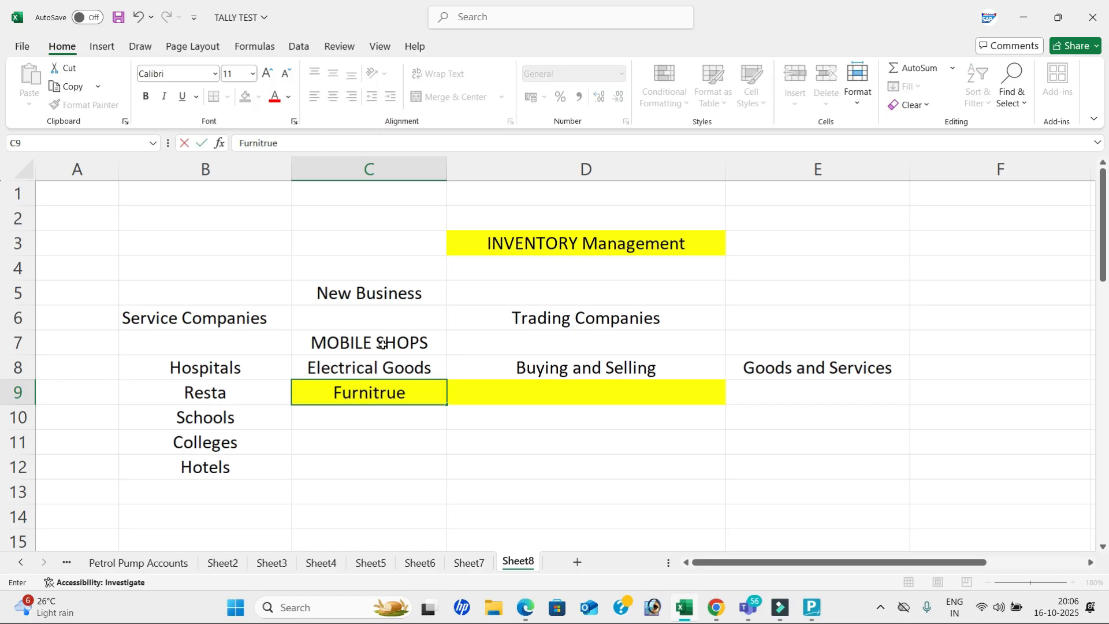
key("BackSpace")
key("BackSpace")
key("BackSpace")
type("ure S")
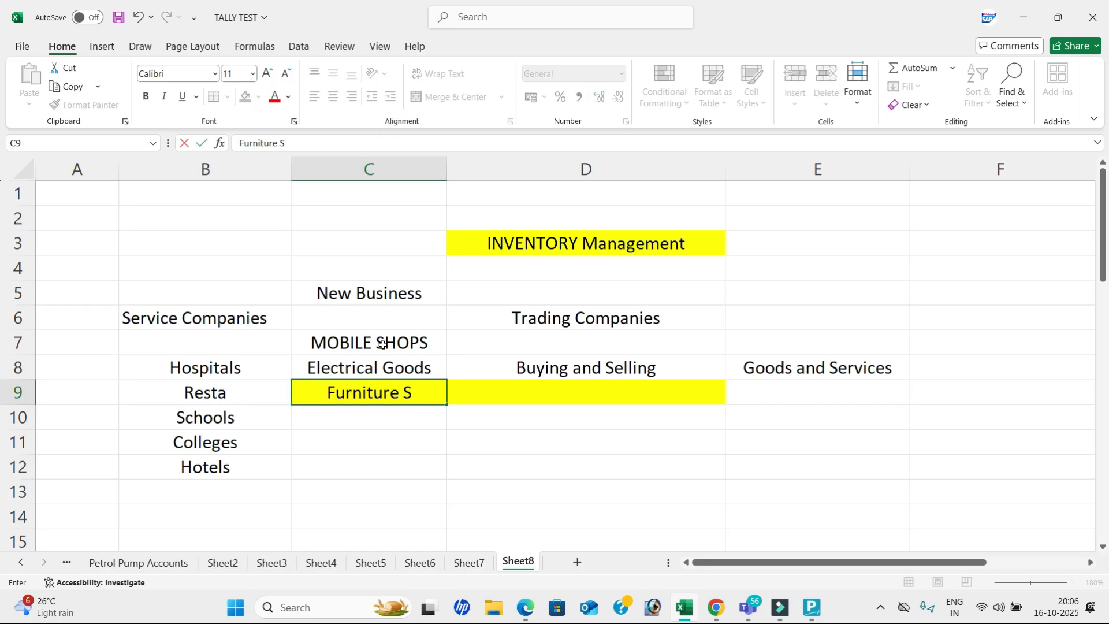
type("hops")
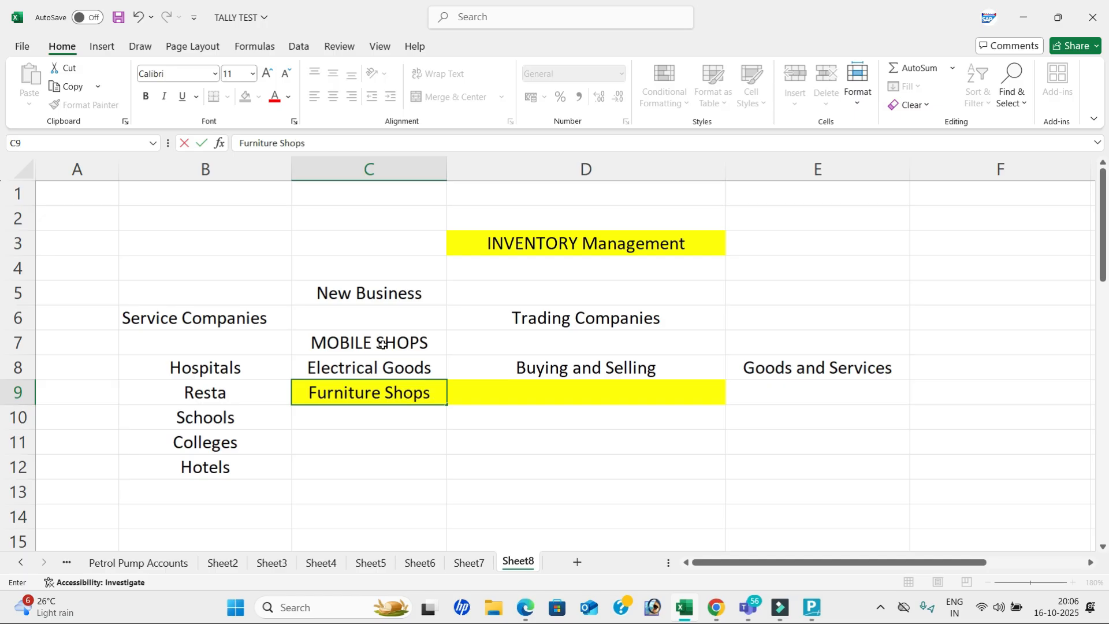
key("BackSpace")
key("Return")
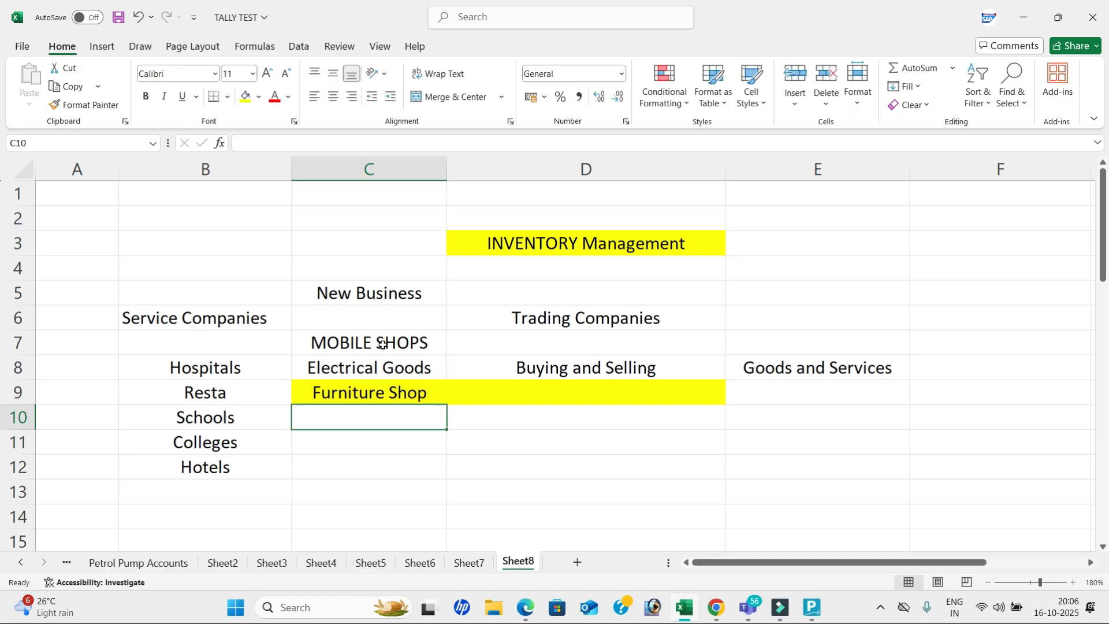
Step: Enter "Computer Spar Parts" in cell C10 and "Medicines" in cell C11
type("Computer")
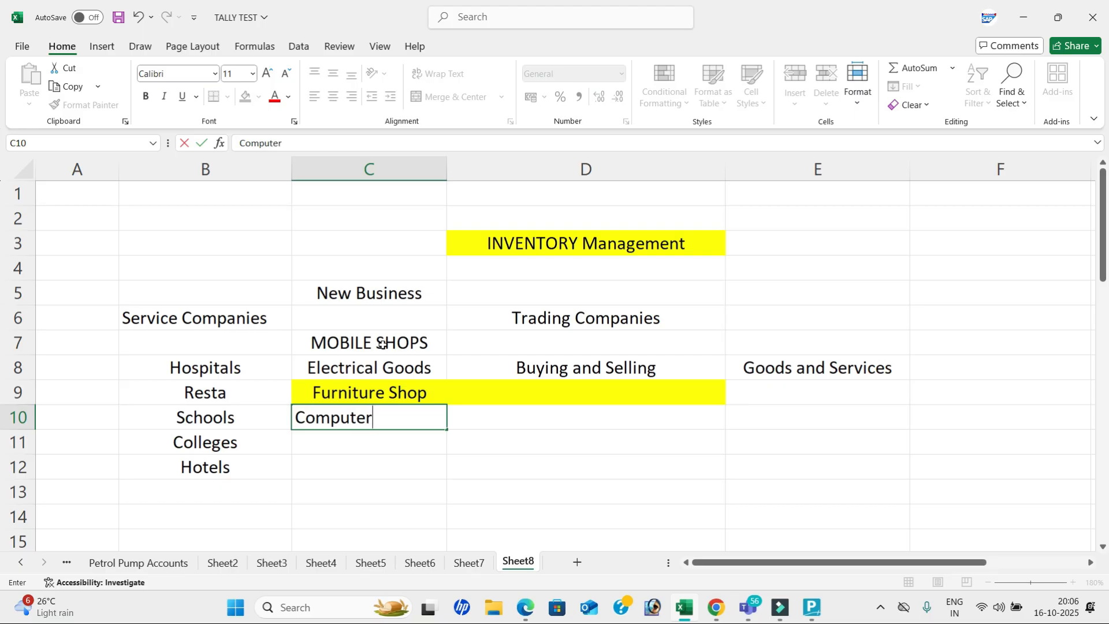
type(" Spar")
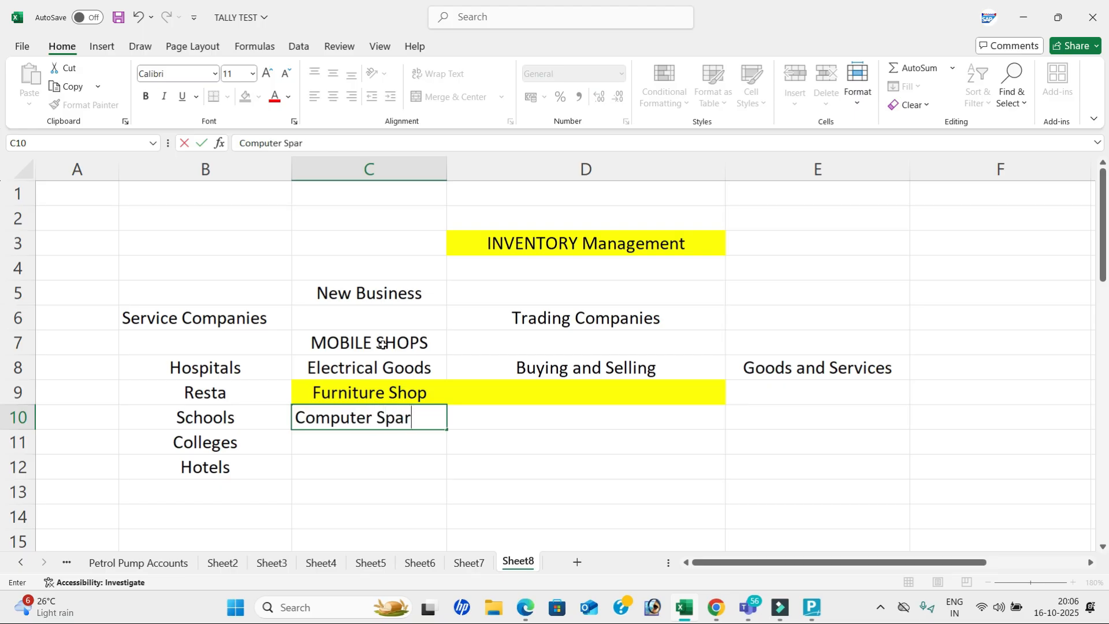
type(" Parts")
key("Return")
type("Me")
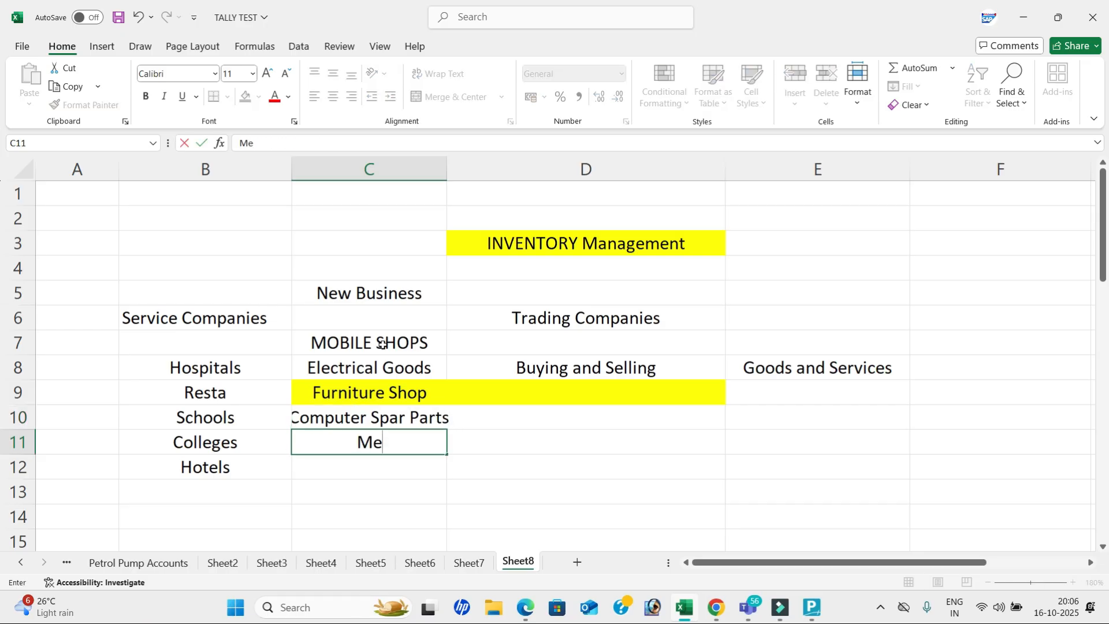
type("dicines")
key("Return")
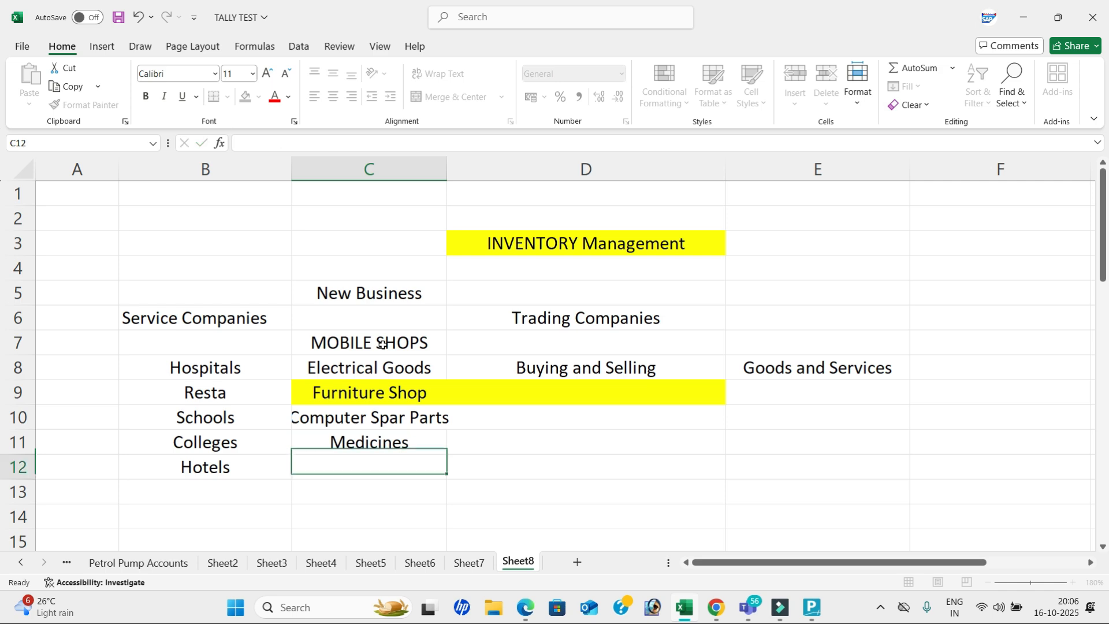
Step: Enter "Cloth Show ROOM" in cell C12 to complete the list of trading examples
type("Closh")
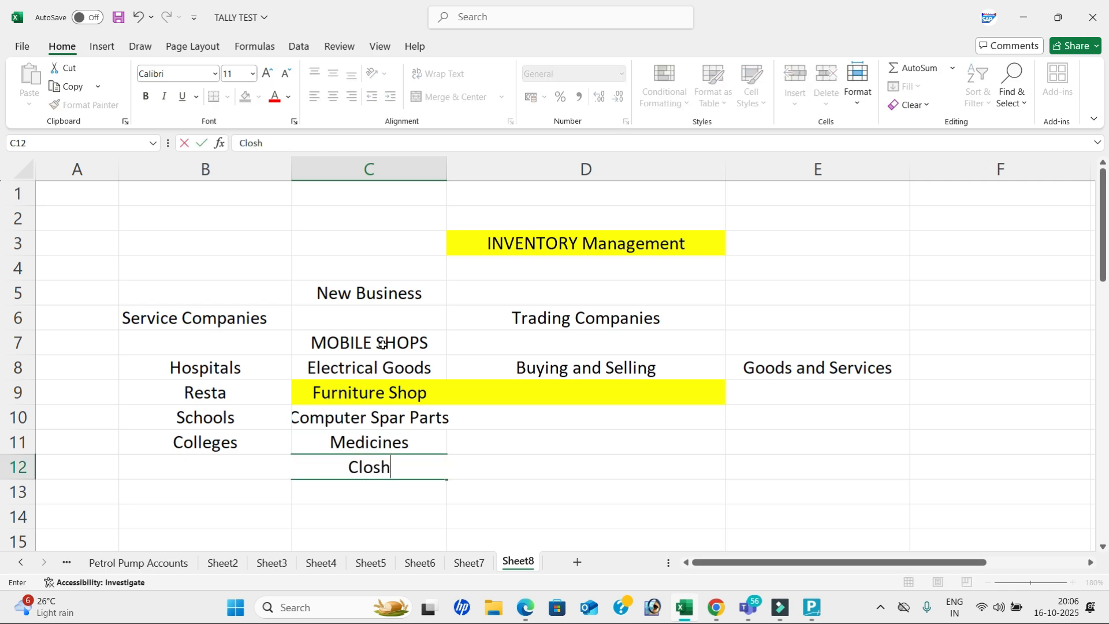
key("BackSpace")
key("BackSpace")
type("th Show ROOM")
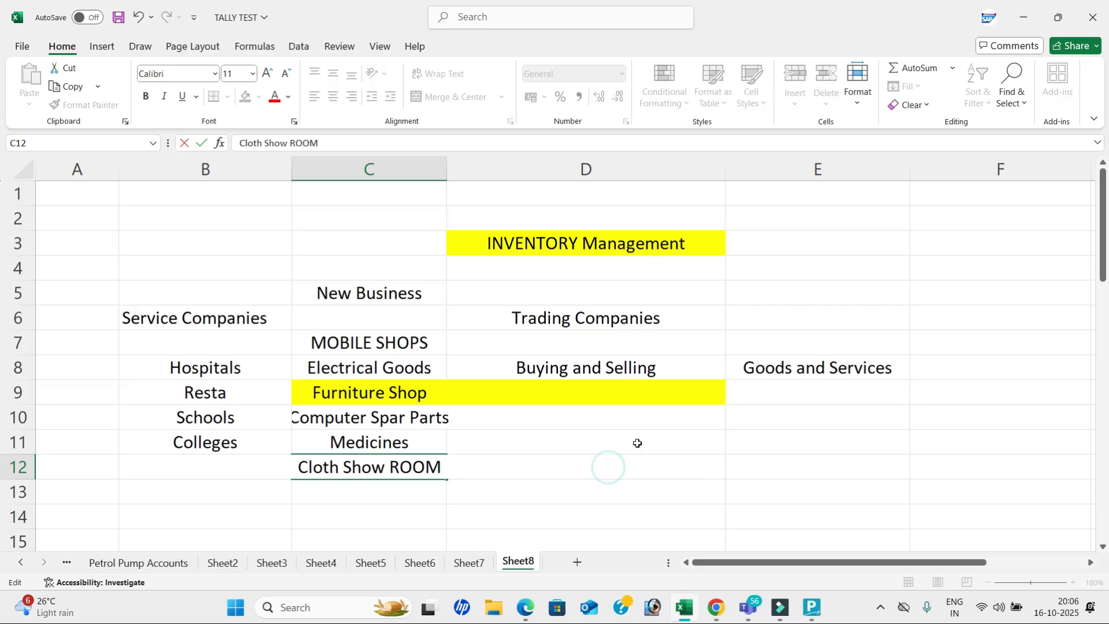
left_click(727, 461)
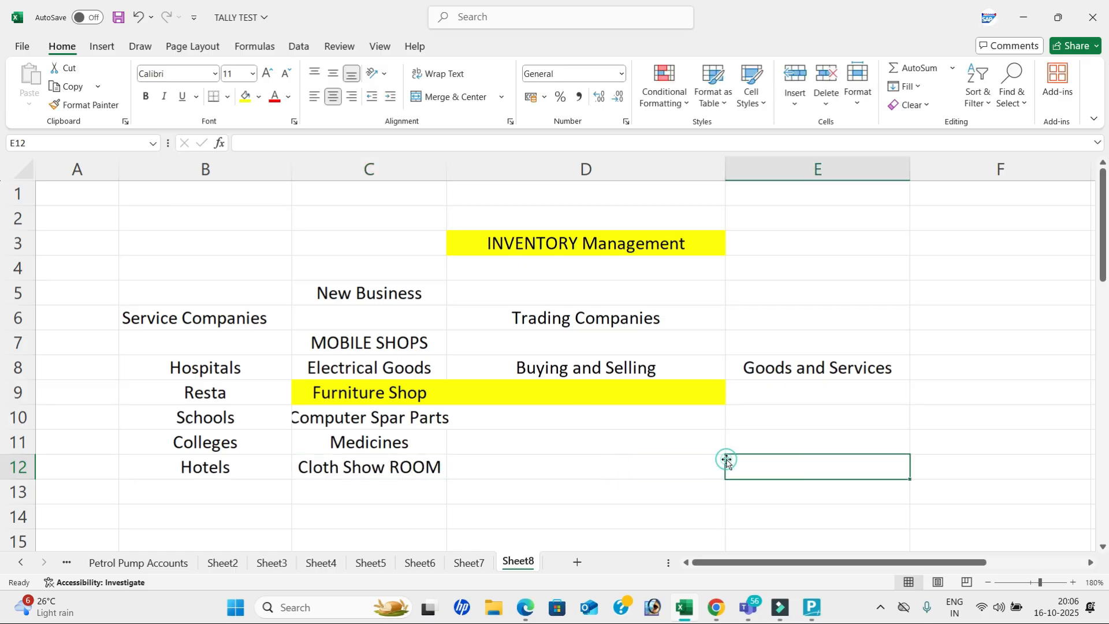
Step: Enter "Items" in cell D11, beside the Medicines example
left_click(628, 436)
type("iTEMS")
key("Tab")
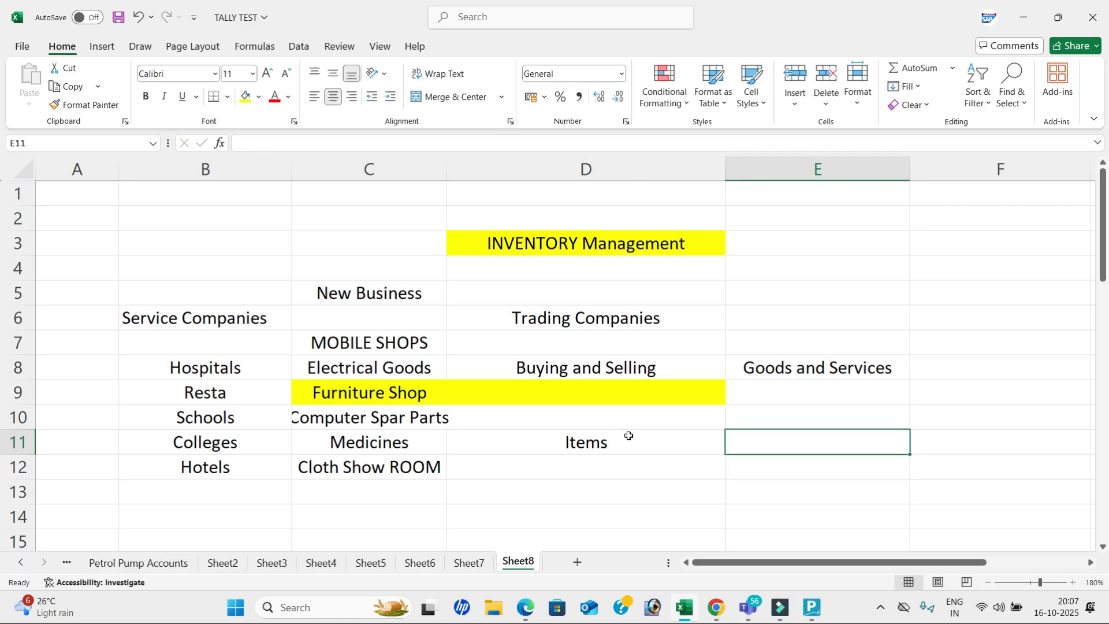
left_click(628, 436)
left_click(404, 345)
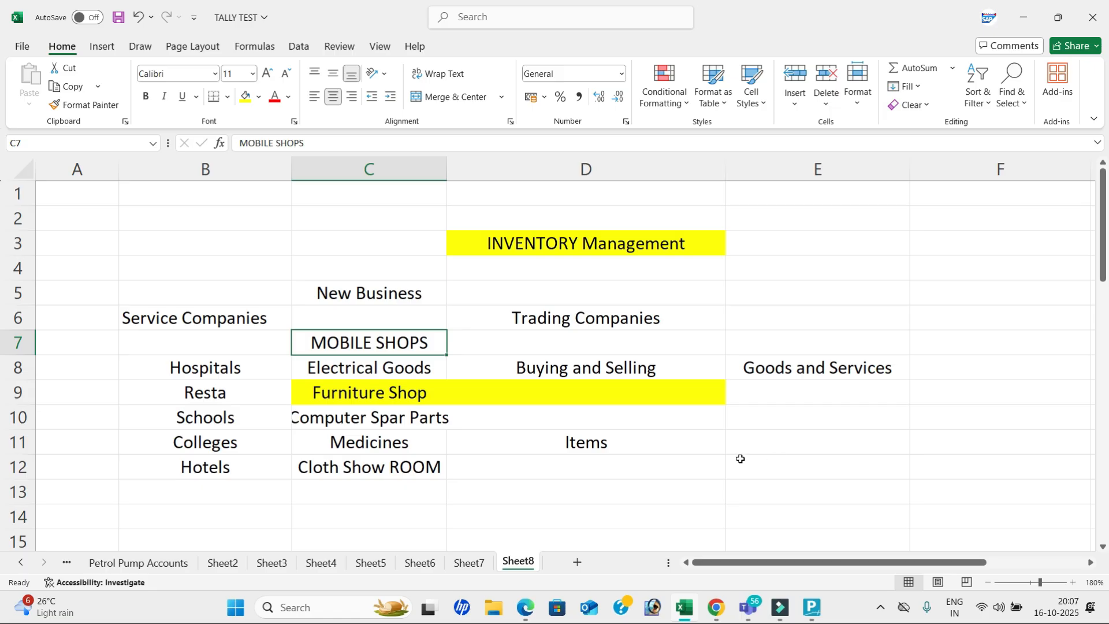
Step: Enter the locations "Hyderabad" in cell D14 and "Banglore" in cell D15
scroll(494, 437, "down", 1)
left_click(494, 437)
type("Hyd")
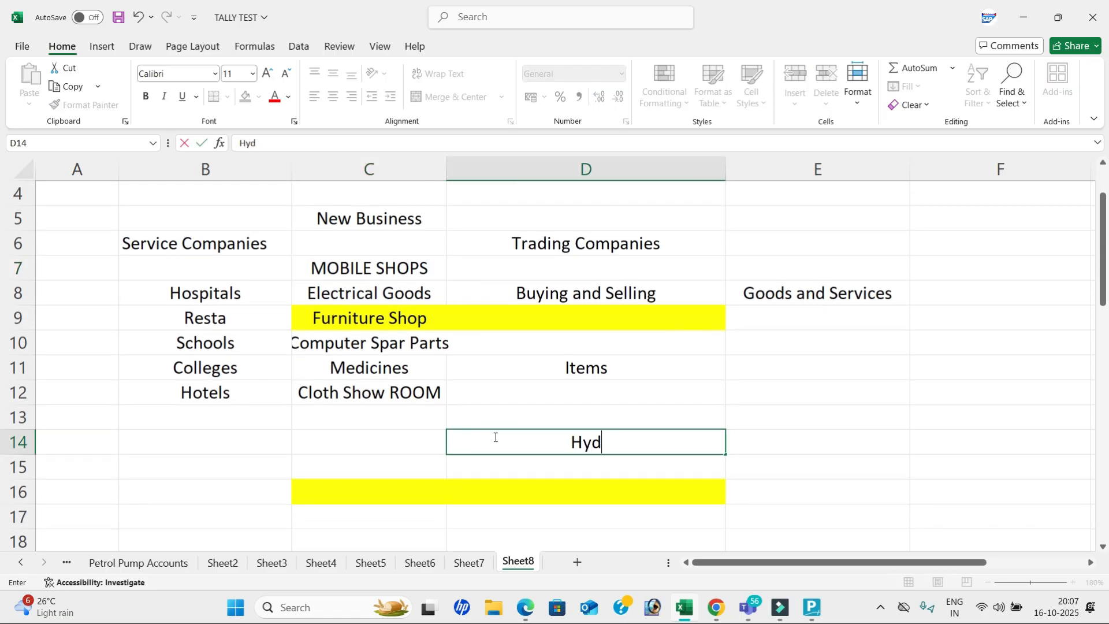
type("erand")
key("BackSpace")
key("BackSpace")
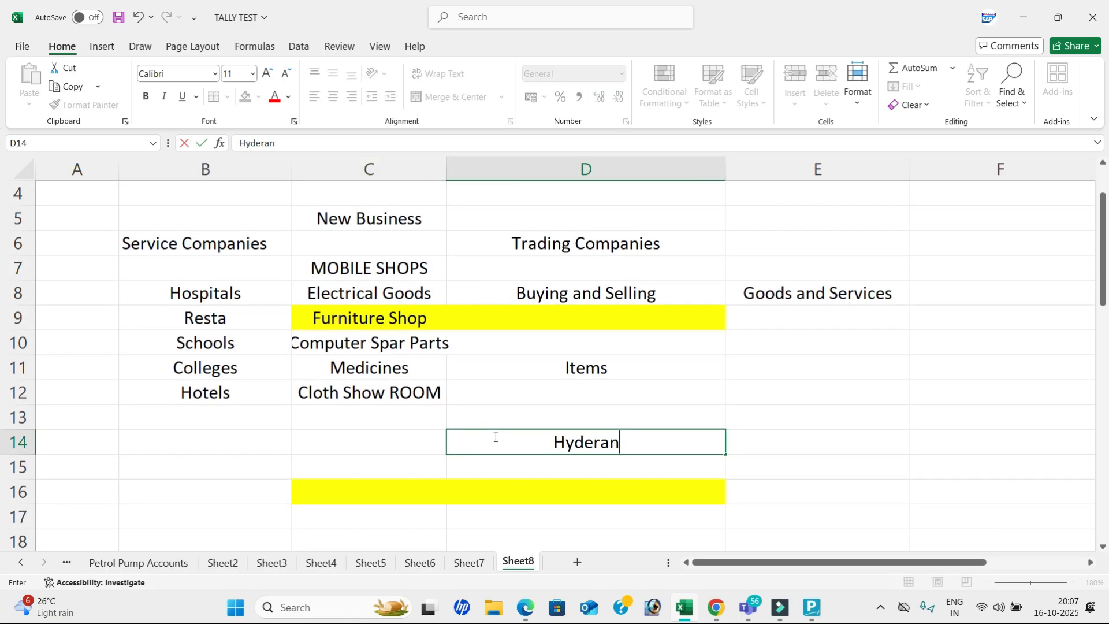
type("bad")
key("Return")
type("Banglore")
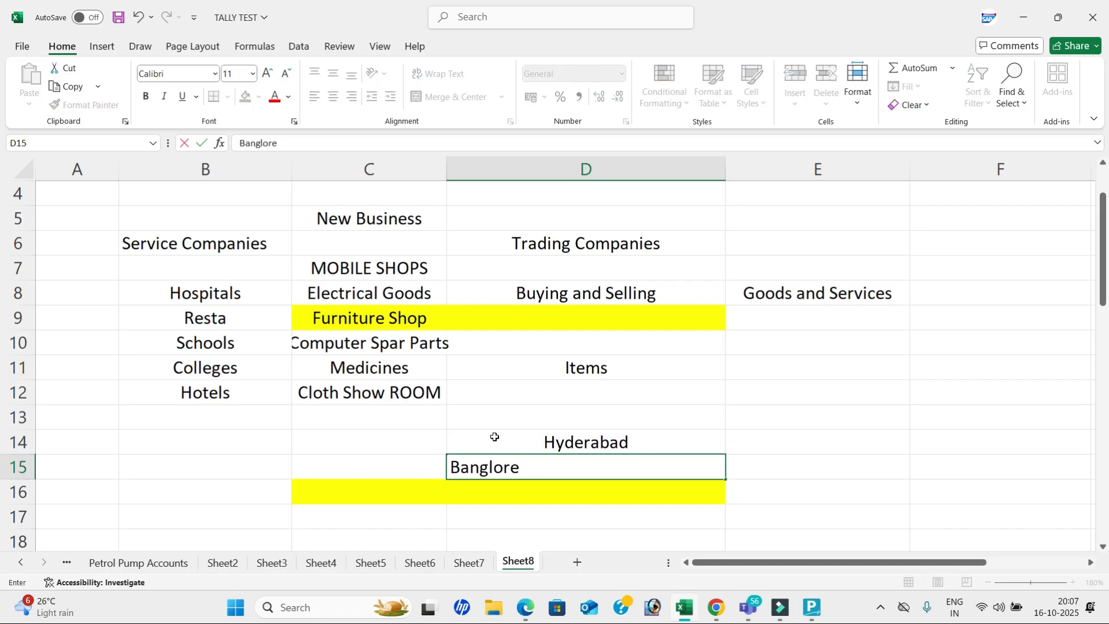
key("Return")
Step: Enter "Types Mobiles" in cell E14, beside the Hyderabad entry
left_click(783, 444)
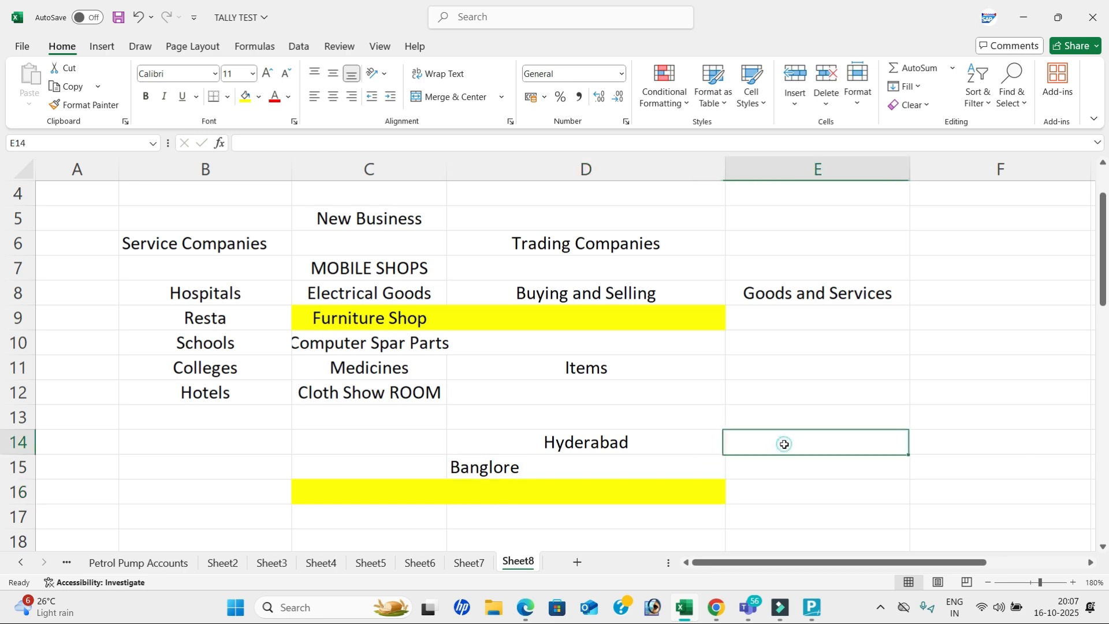
type("Typ")
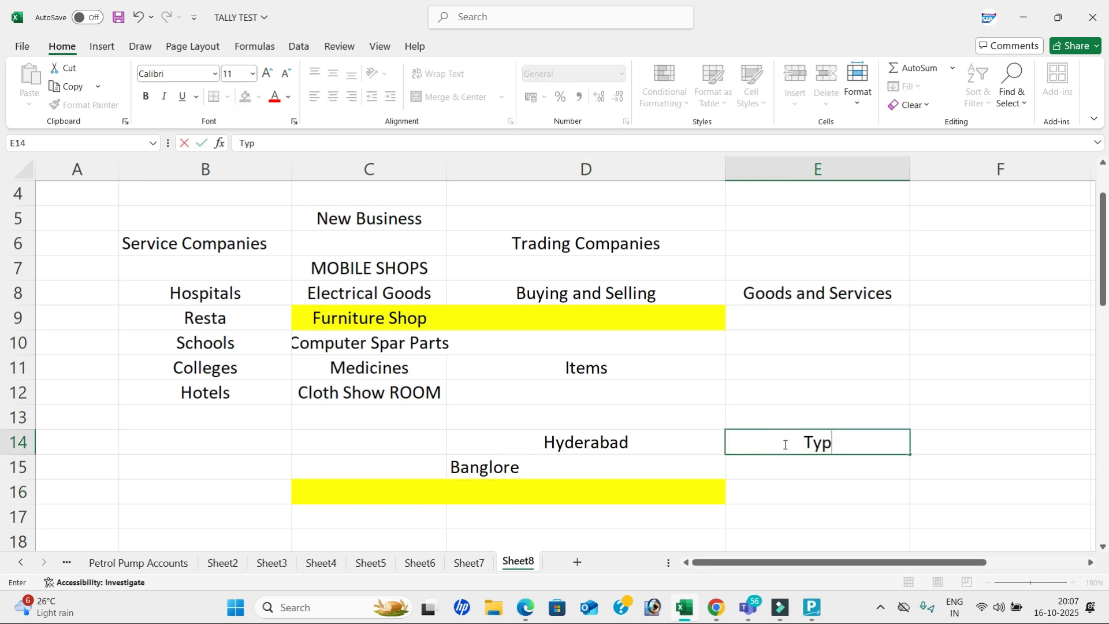
type("es Mobiles")
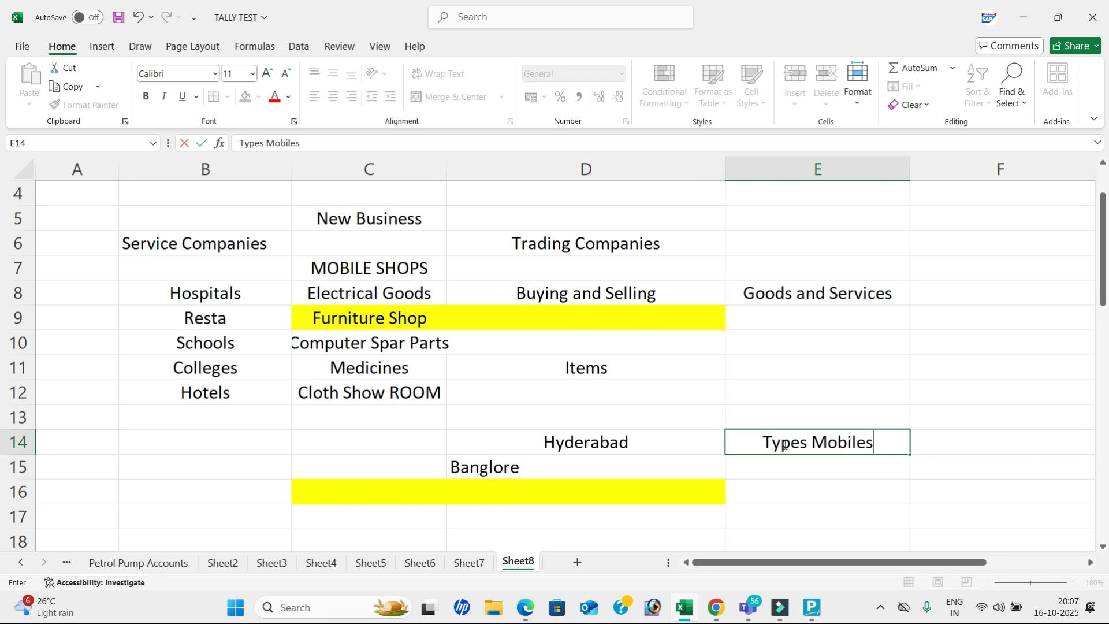
key("Return")
Step: Copy "MOBILE SHOPS" from cell C7 into cell C15 and centre the text in cell D15 horizontally
scroll(783, 443, "down", 1)
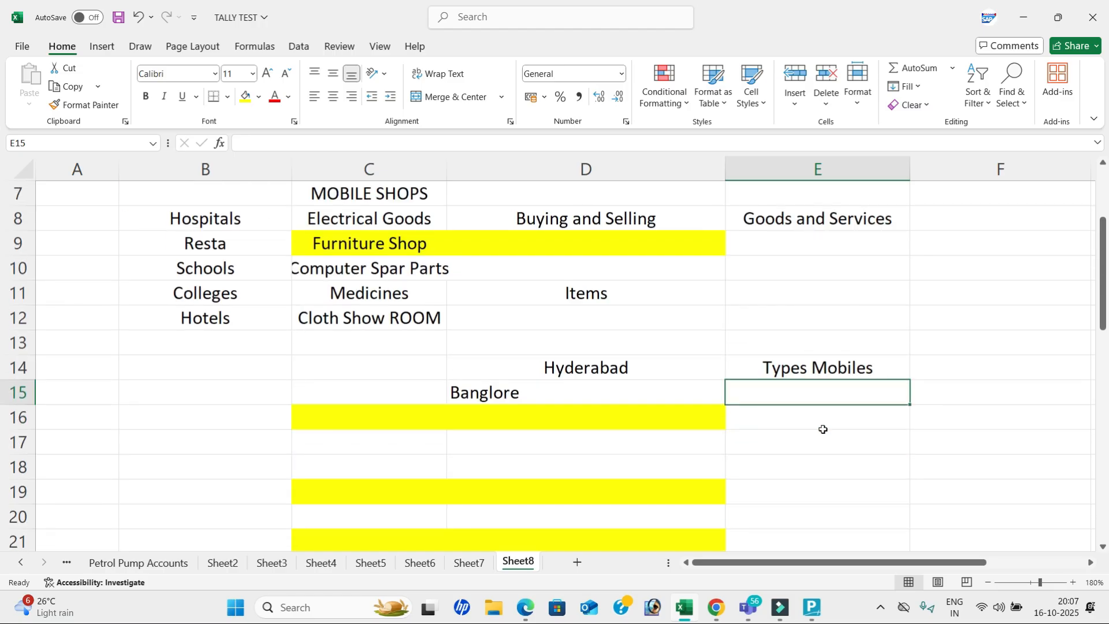
left_click(406, 200)
key("ctrl+c")
left_click(345, 389)
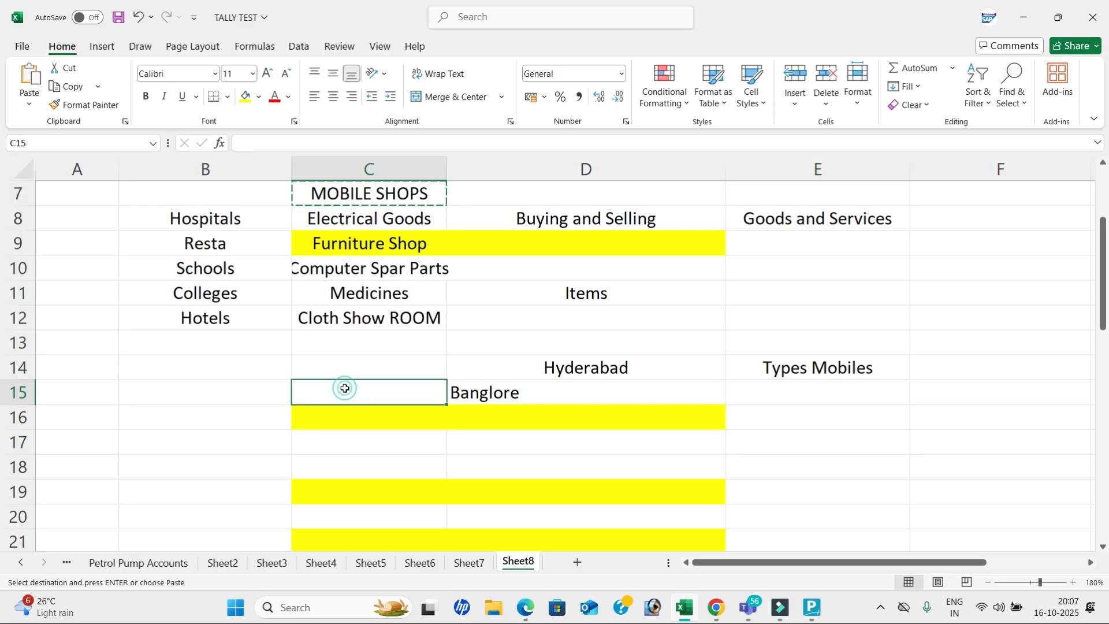
key("ctrl+v")
left_click(539, 401)
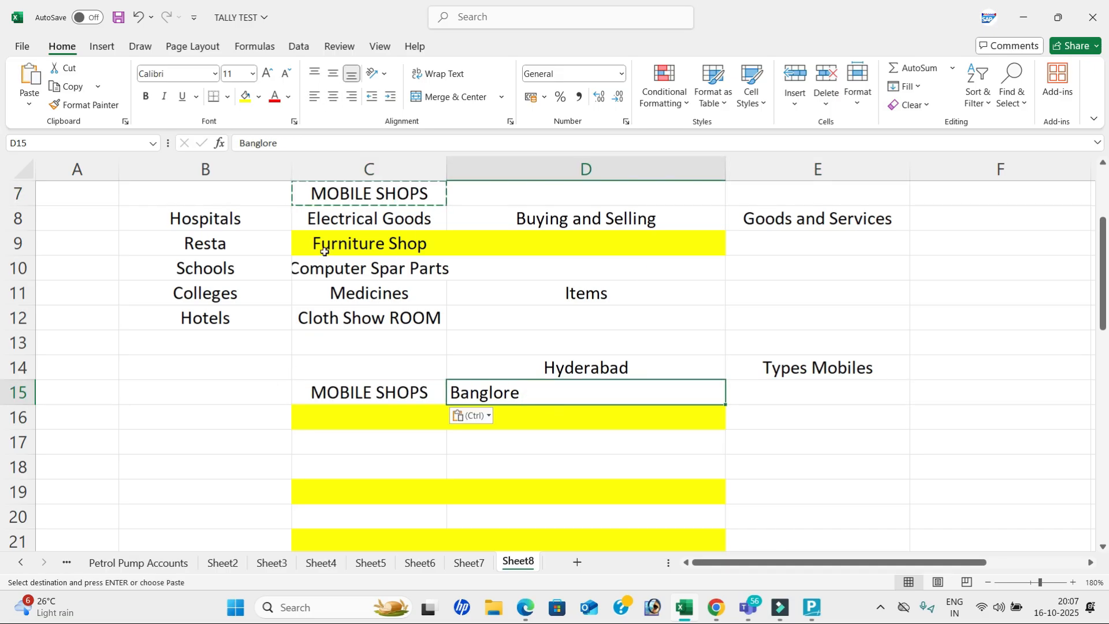
left_click(333, 97)
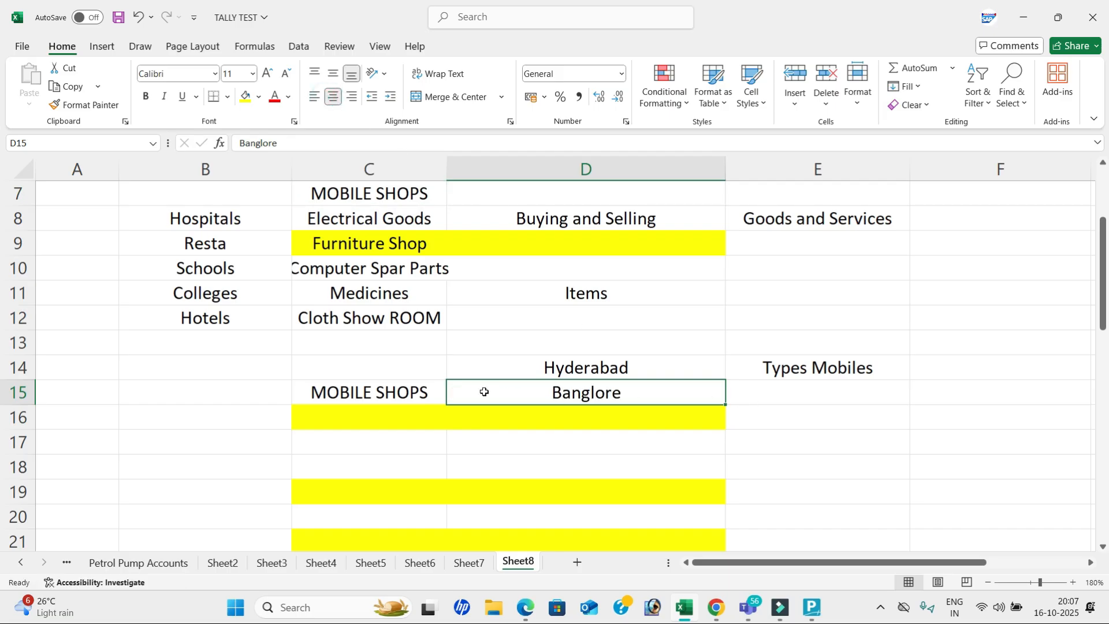
Step: Fill the "MOBILE SHOPS" cell C15 with orange
left_click(420, 394)
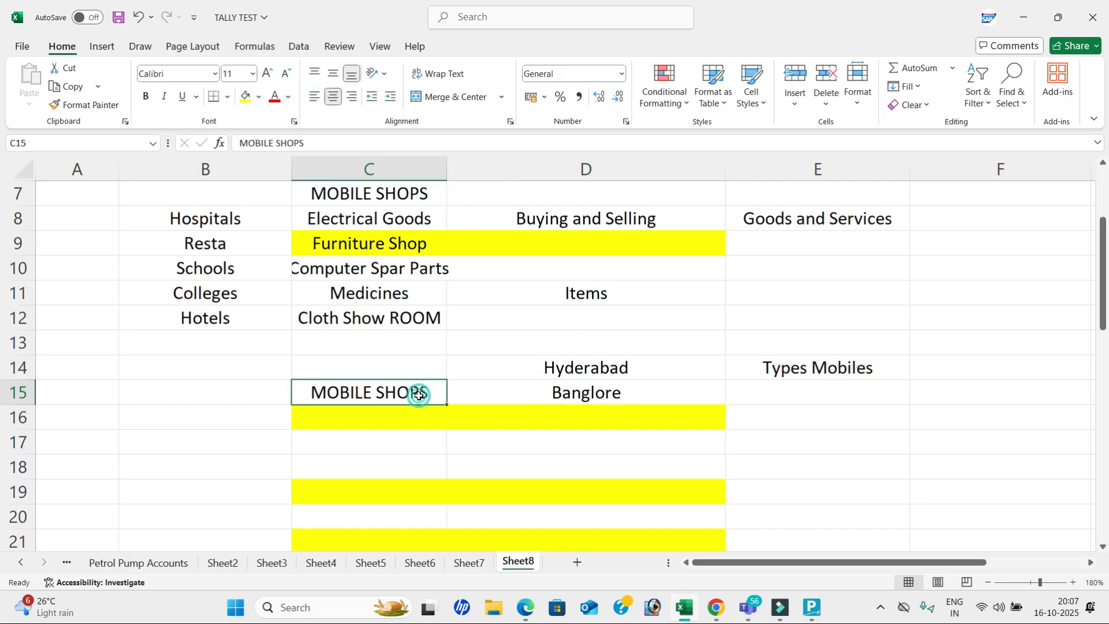
left_click(260, 100)
left_click(350, 188)
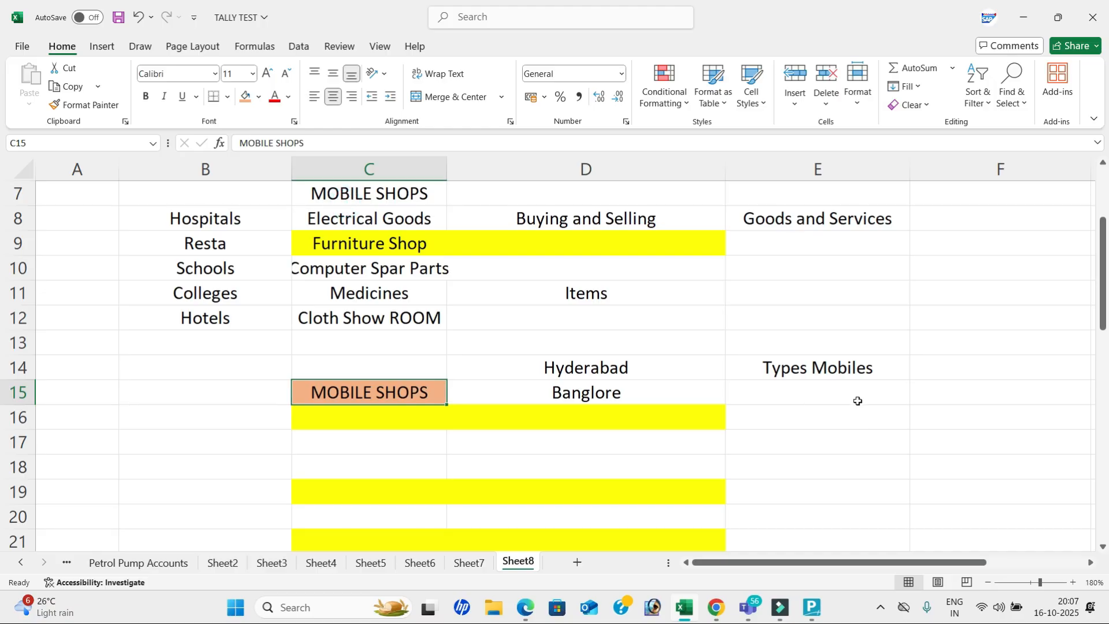
Step: Enter the mobile brands "Vivo" in cell E15 and "Samsung" in cell E16, below the Types Mobiles heading
left_click(803, 402)
type("V")
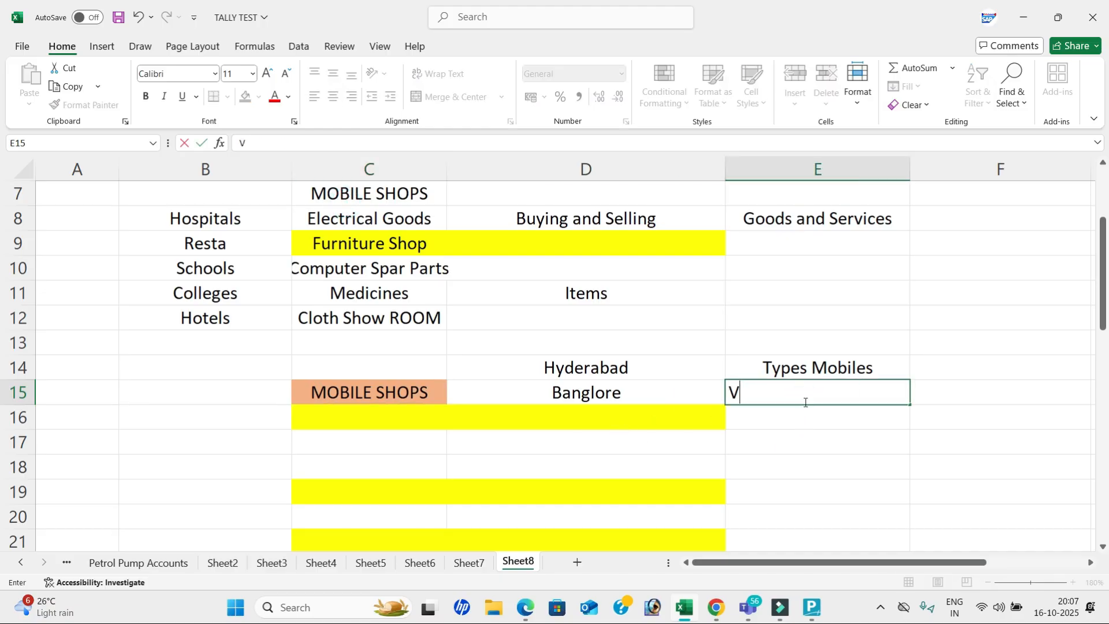
type("ivo")
key("Return")
type("Sa")
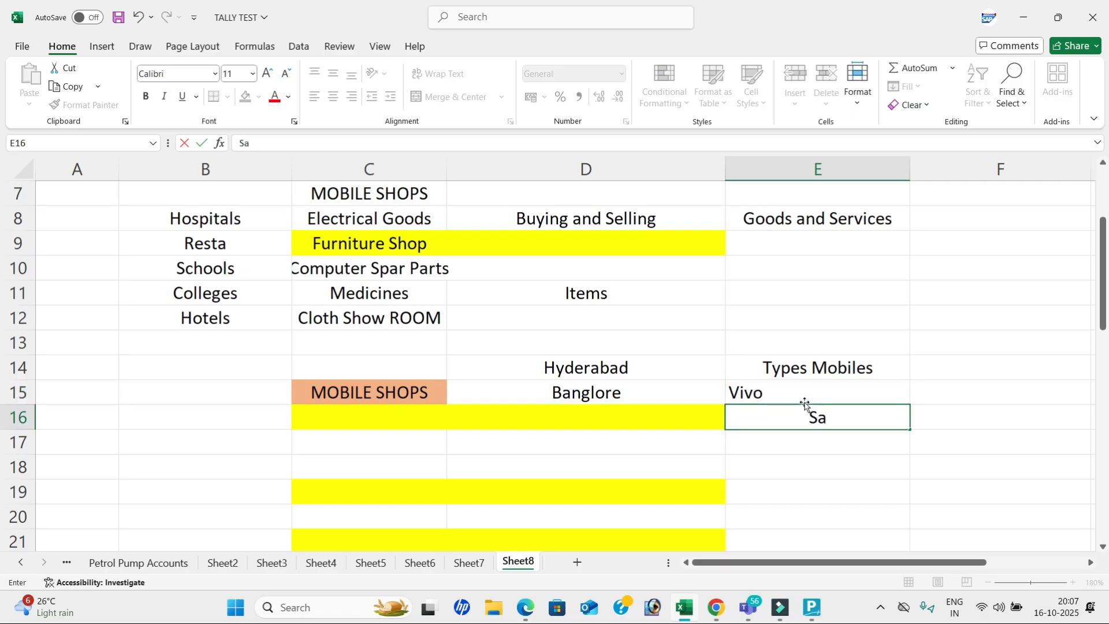
type("msung")
key("Return")
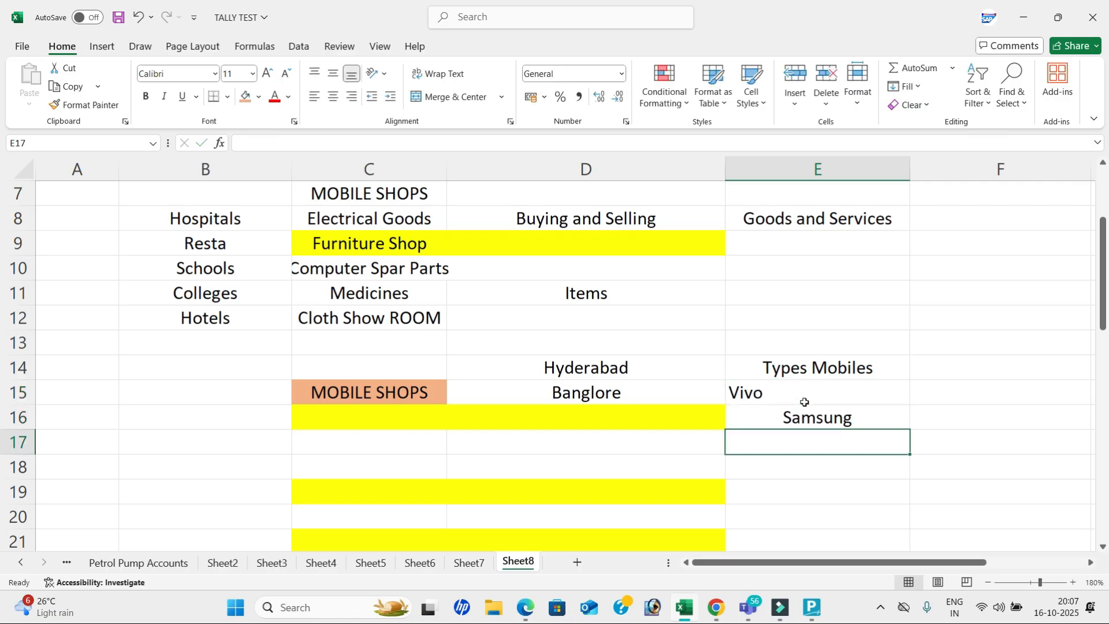
Step: Add the mobile brands "Real Me" in cell E17 and "One Plus" in cell E18
type("rE")
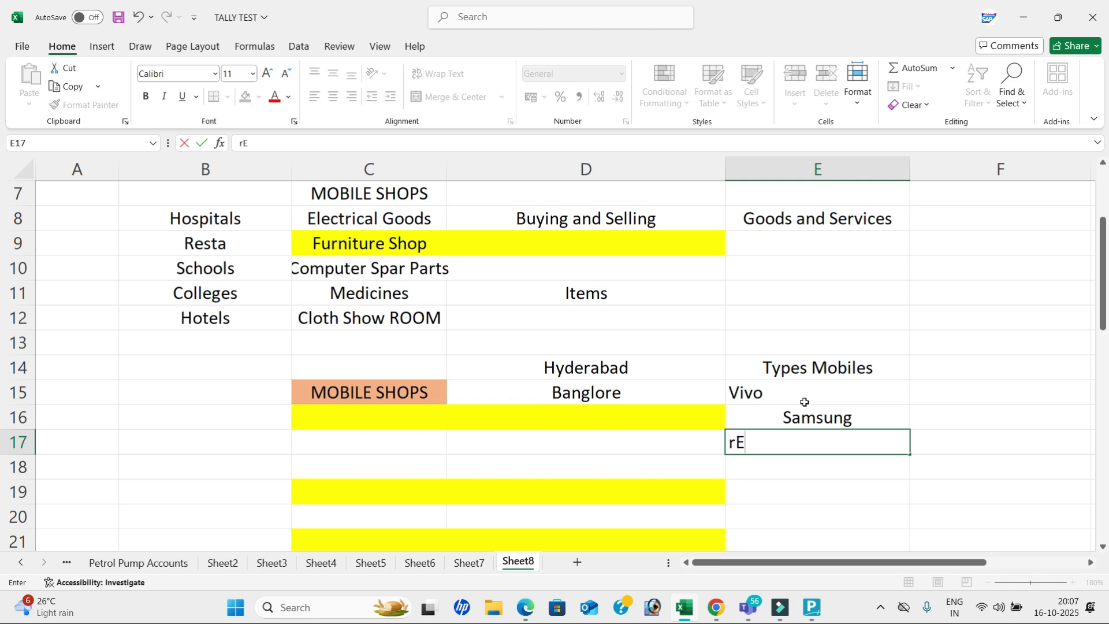
key("BackSpace")
type("Real Me")
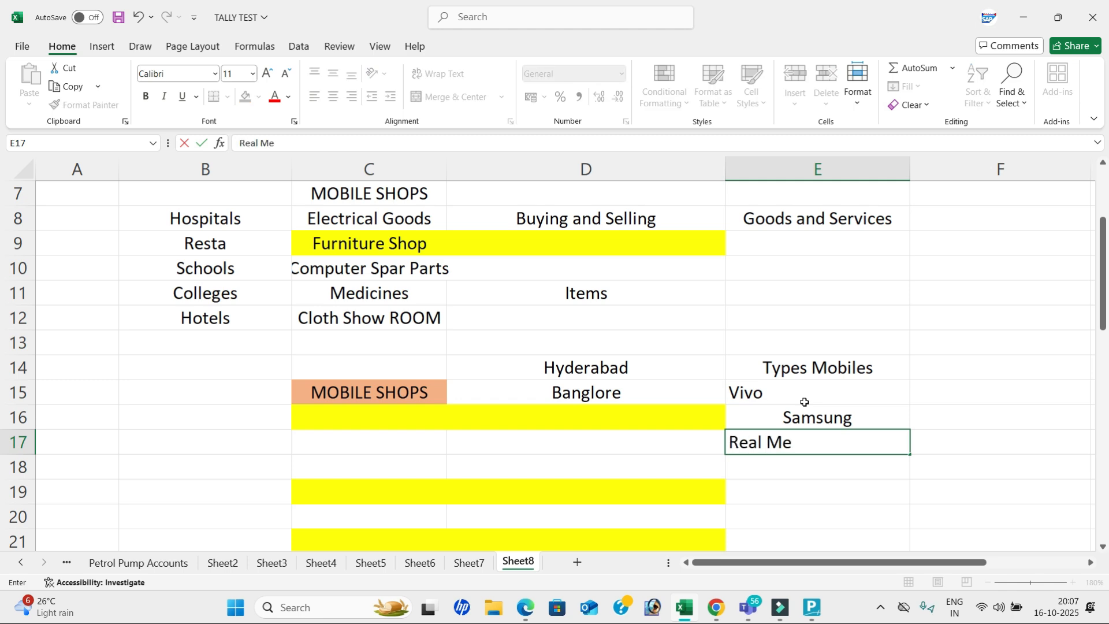
key("Return")
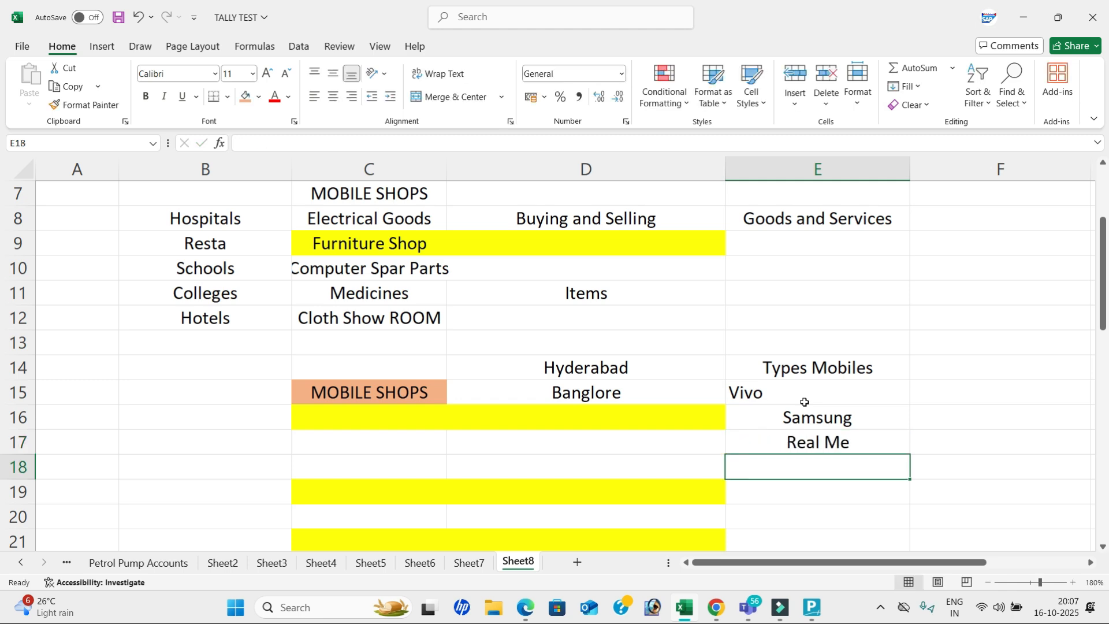
type("One Plus")
key("Return")
Step: Enter "Apple" in cell E19 and centre the brand names in E15:E19 horizontally
type("A")
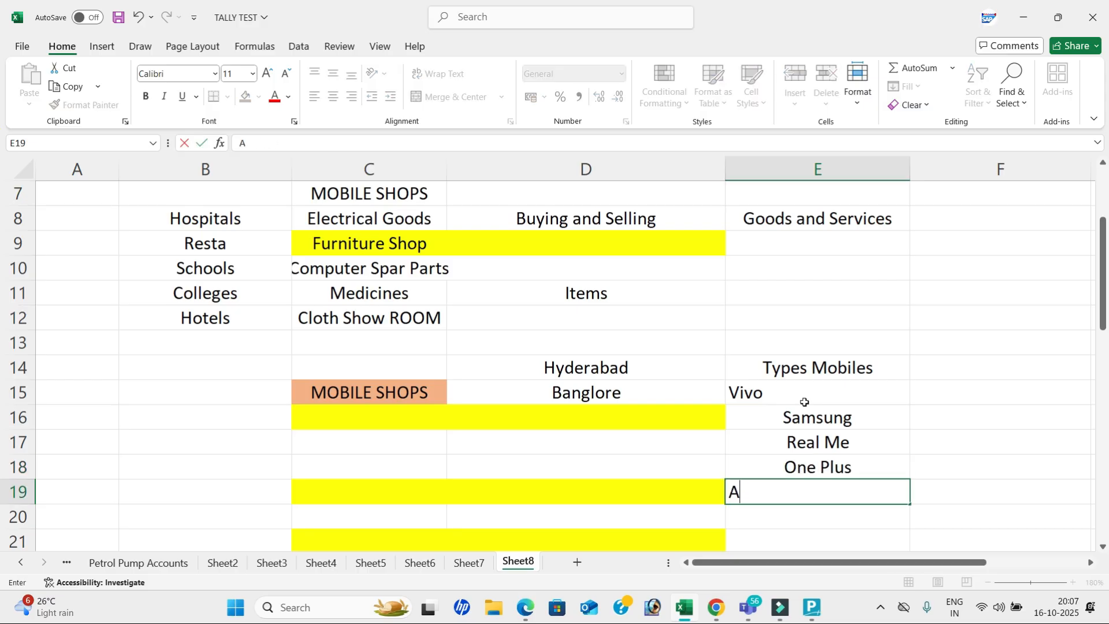
type("oole")
key("BackSpace")
key("BackSpace")
key("BackSpace")
type("pple")
key("Return")
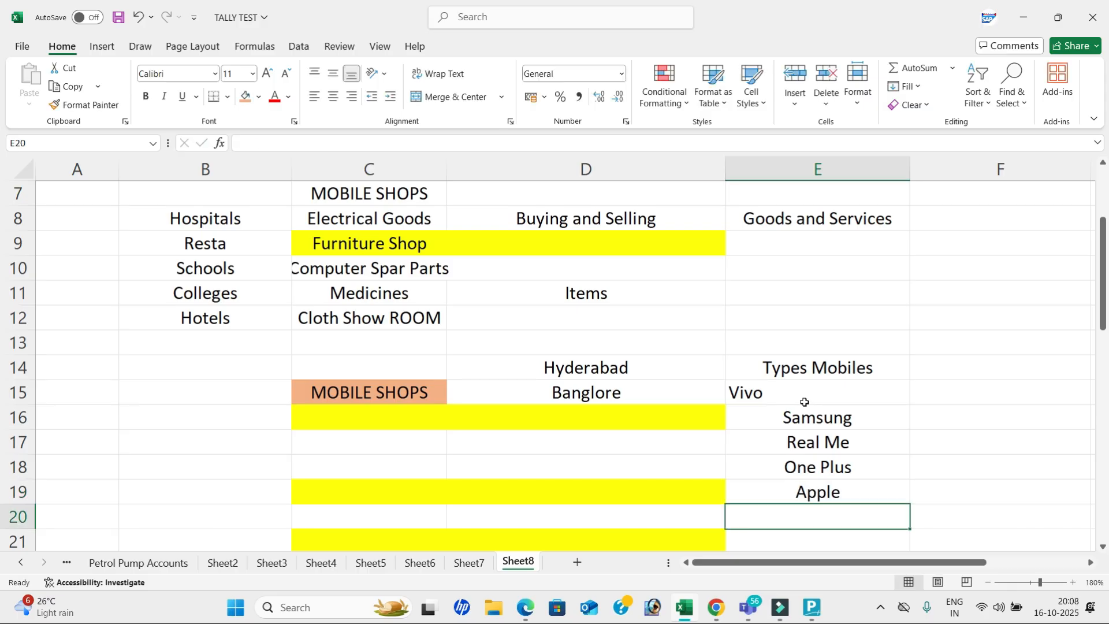
left_click_drag(808, 393, 830, 484)
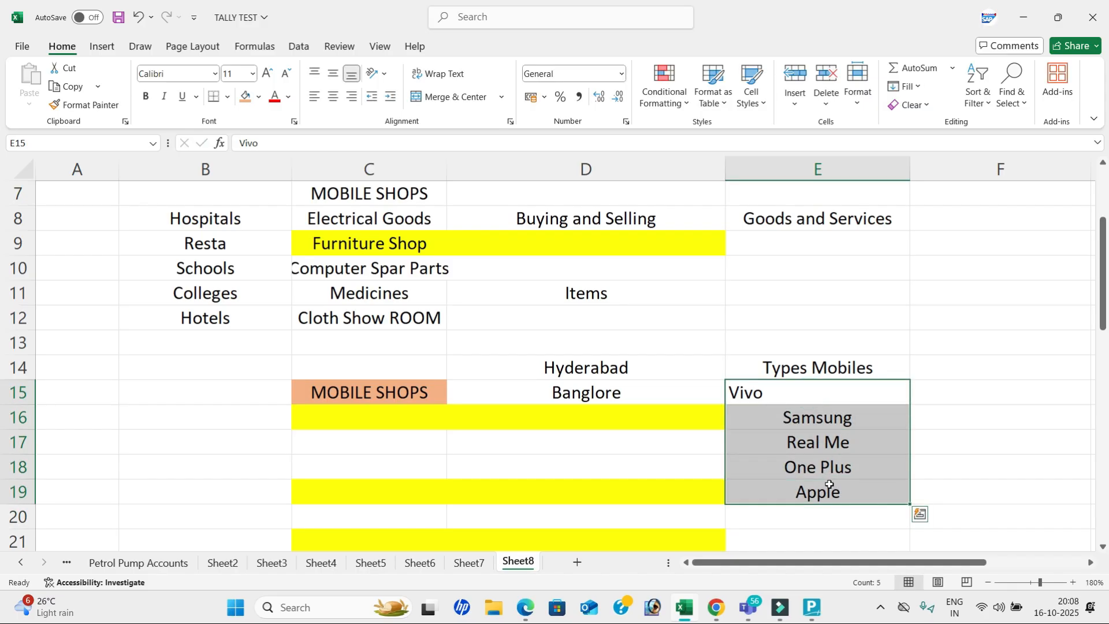
left_click(334, 97)
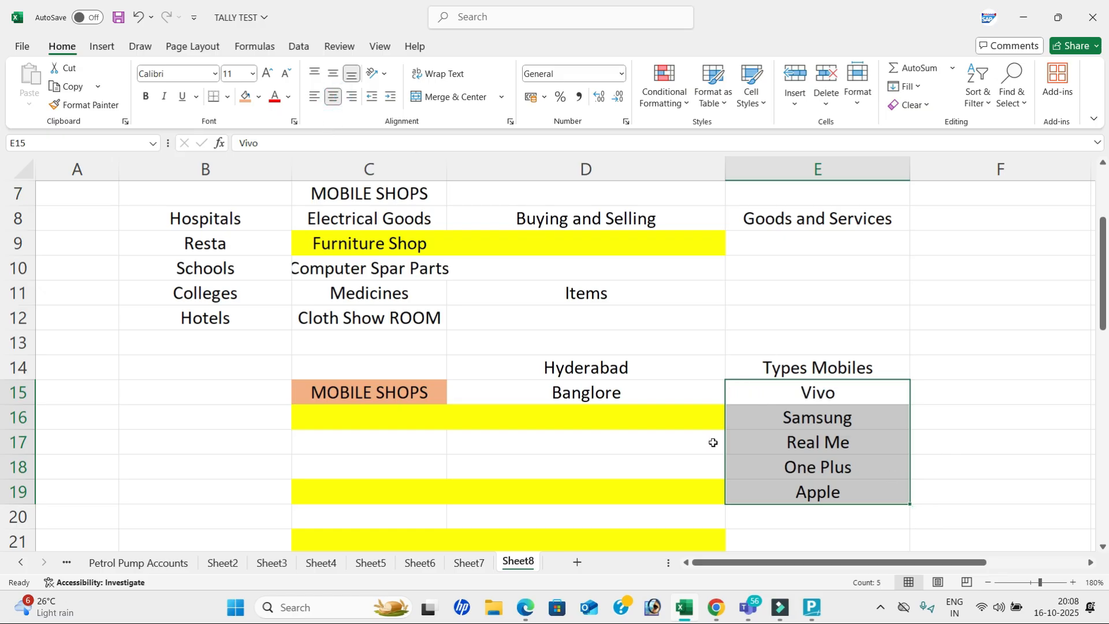
left_click(376, 395)
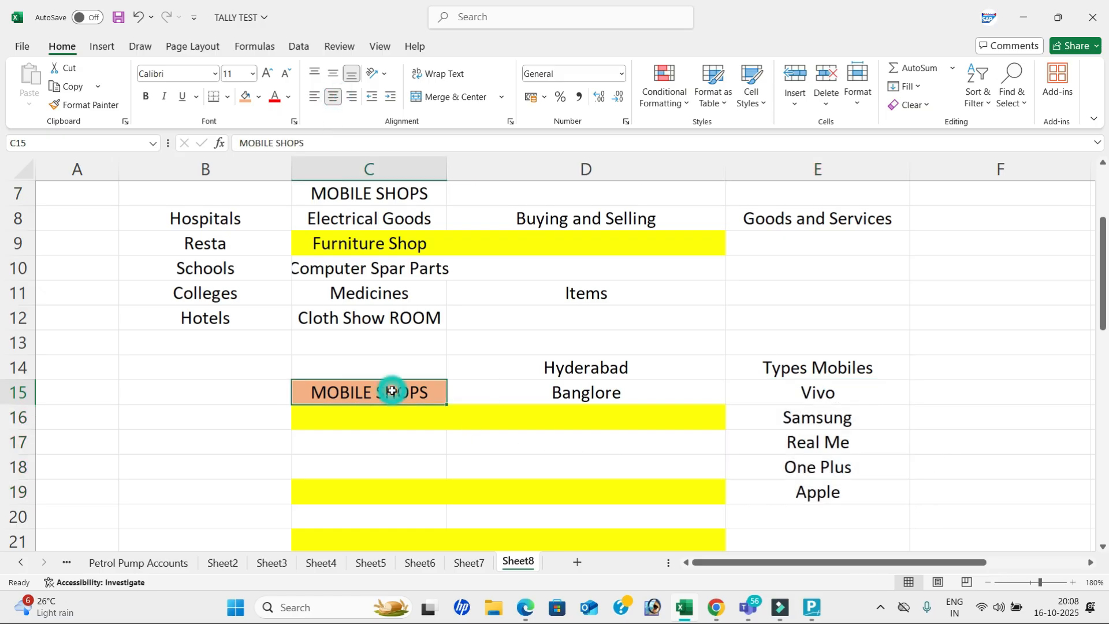
left_click(544, 387)
left_click(586, 372)
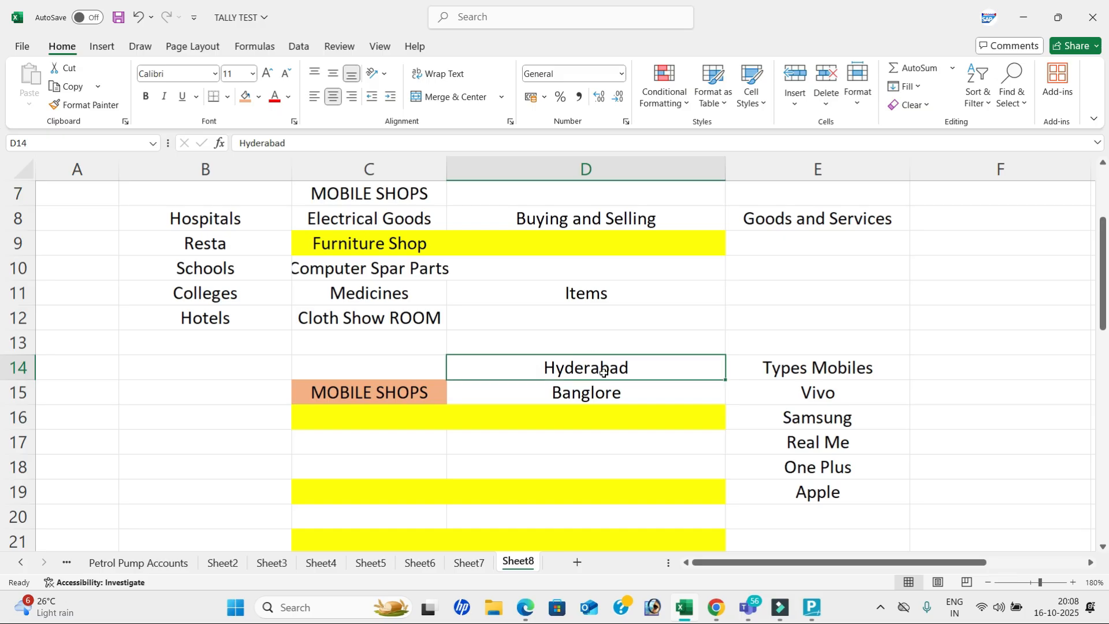
left_click_drag(854, 398, 854, 490)
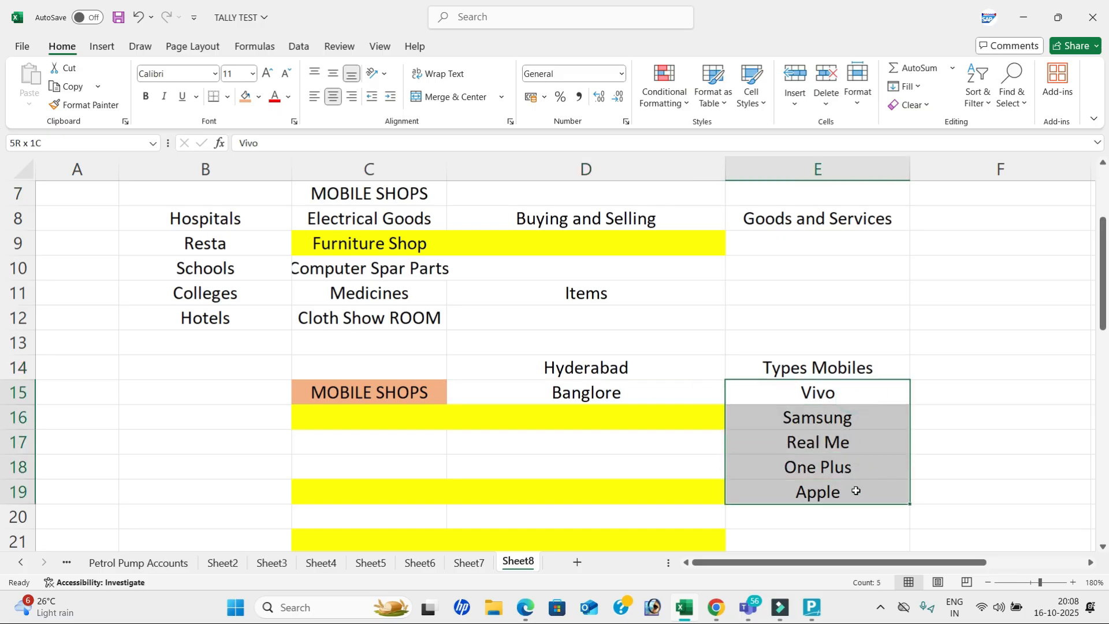
Step: Enter "Purchase" in cell F15, beside the Vivo entry
left_click(961, 401)
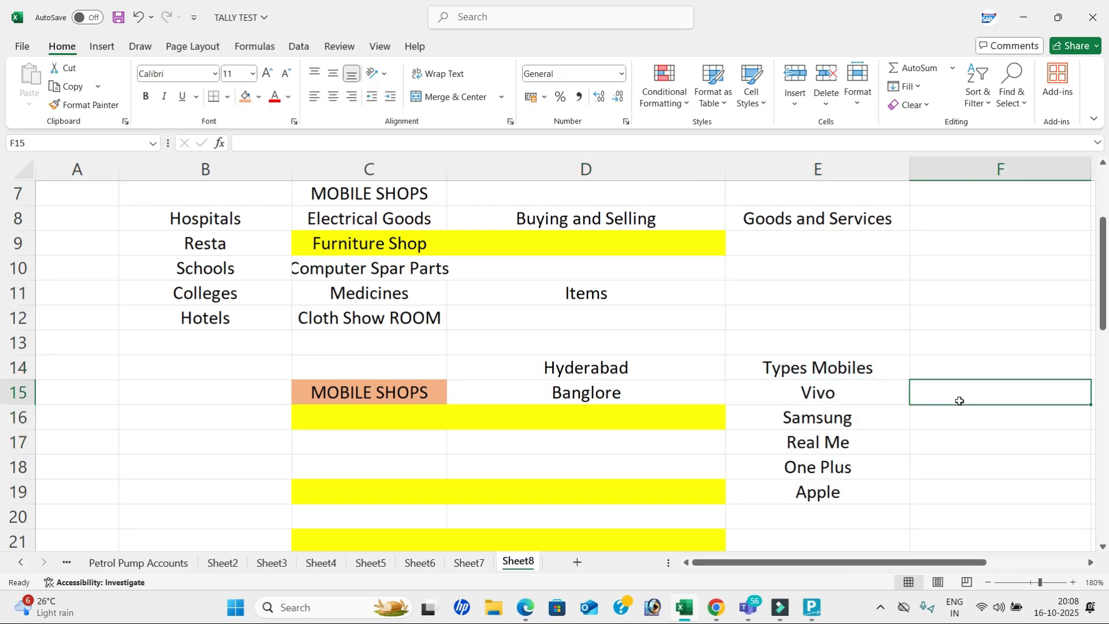
type("Purchase")
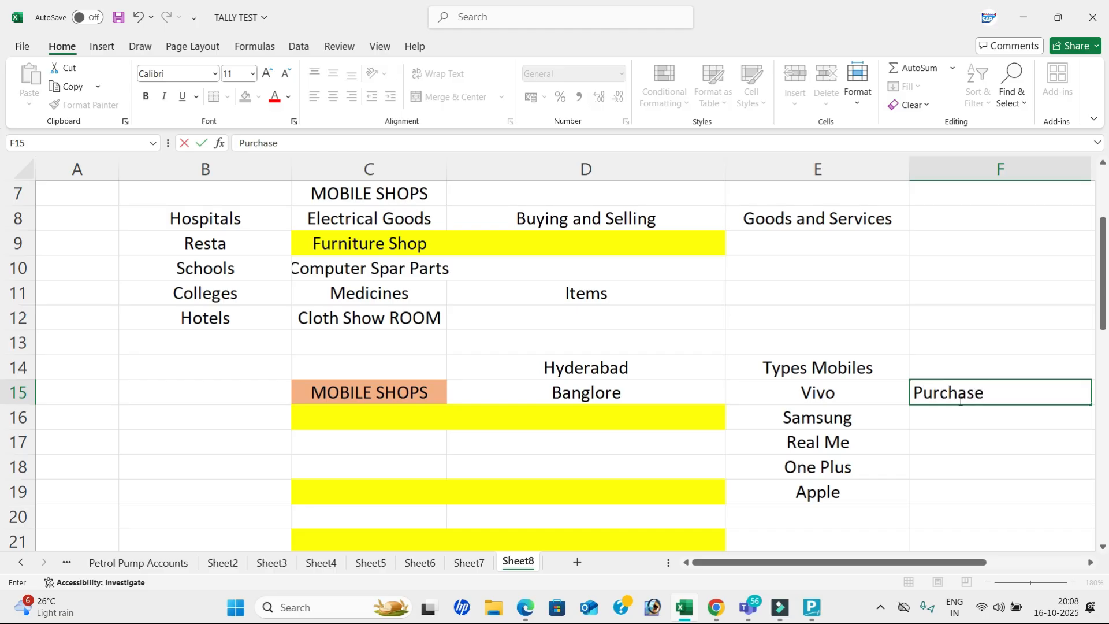
Step: Enter "1 Each Mobile" in cell D17 and the amount 10000 in cell D18 below it
left_click(538, 448)
type("1")
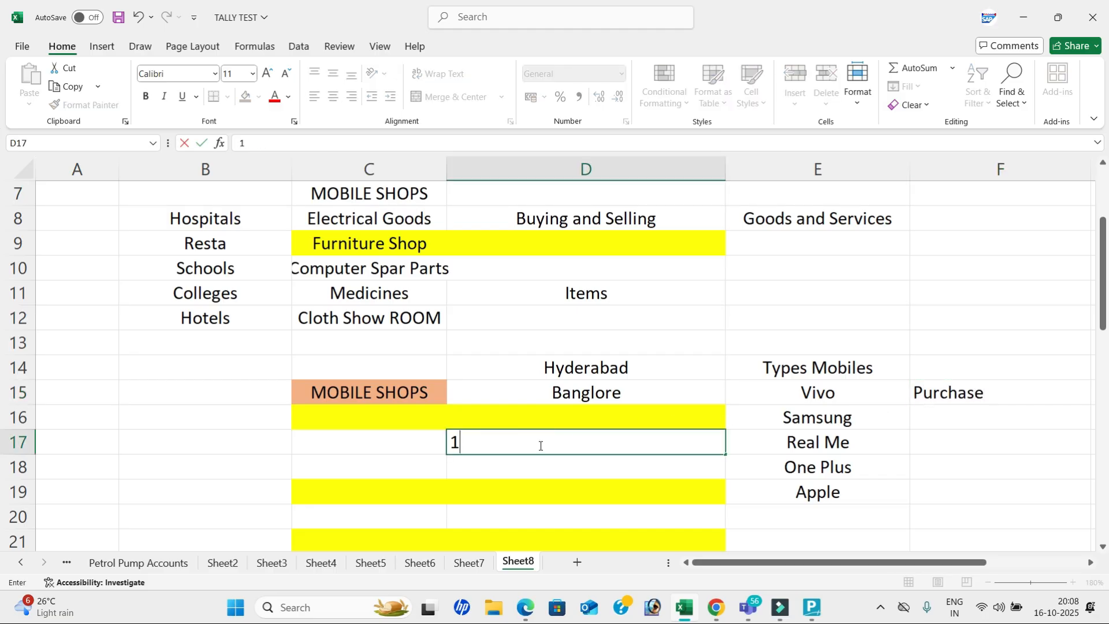
type(" Eca")
key("BackSpace")
key("BackSpace")
key("BackSpace")
type("a")
key("BackSpace")
type("Each Mobile")
key("Return")
type("10000")
key("Return")
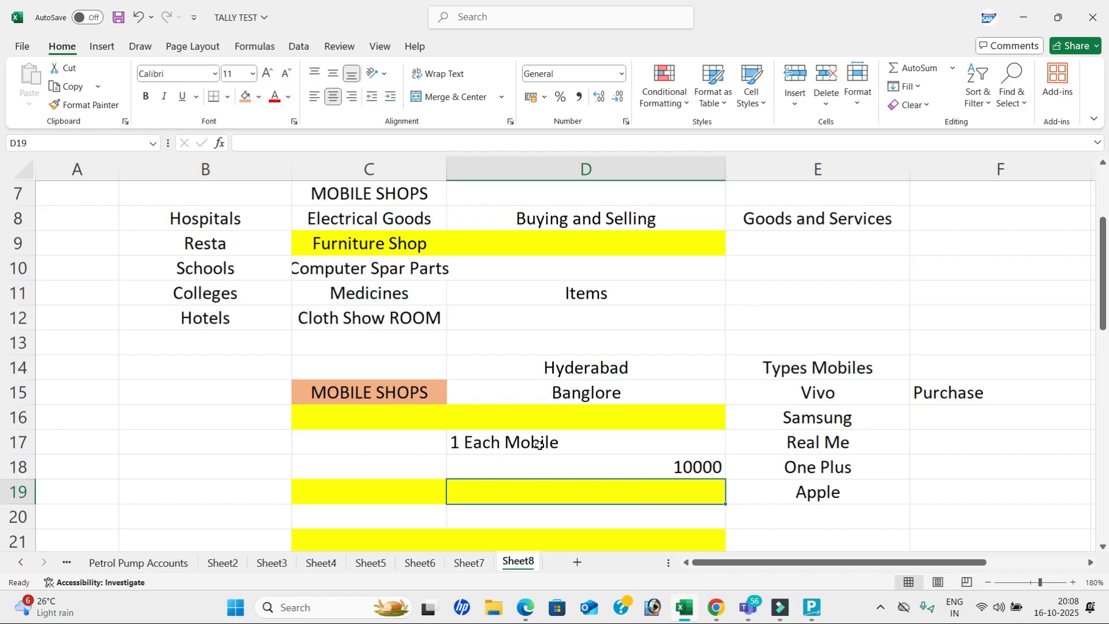
Step: List the expenses "Traveling Exp", "Food Exp" and "Lardge Exp" in cells D21 to D23
key("Down")
key("Down")
type("Traveling Exp")
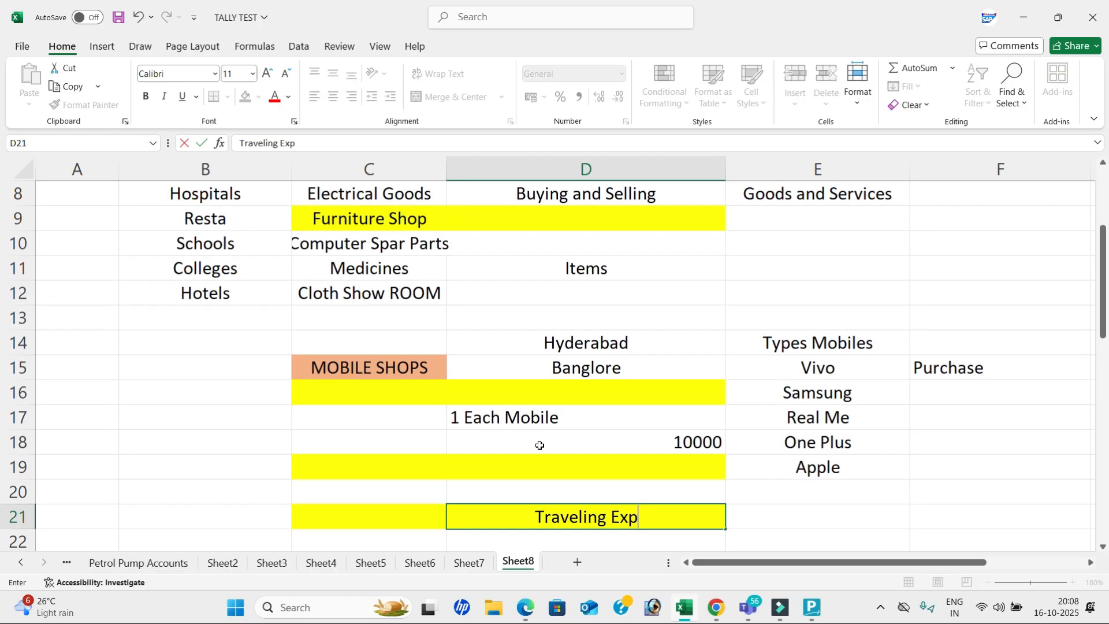
key("Return")
type("Food Exp")
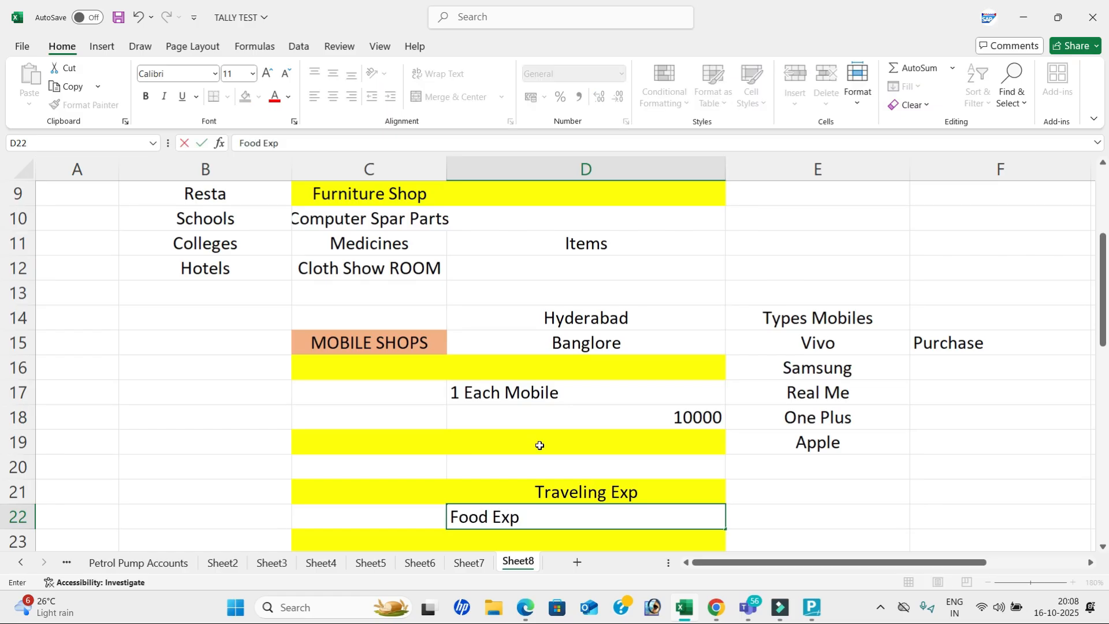
key("Return")
type("Largd")
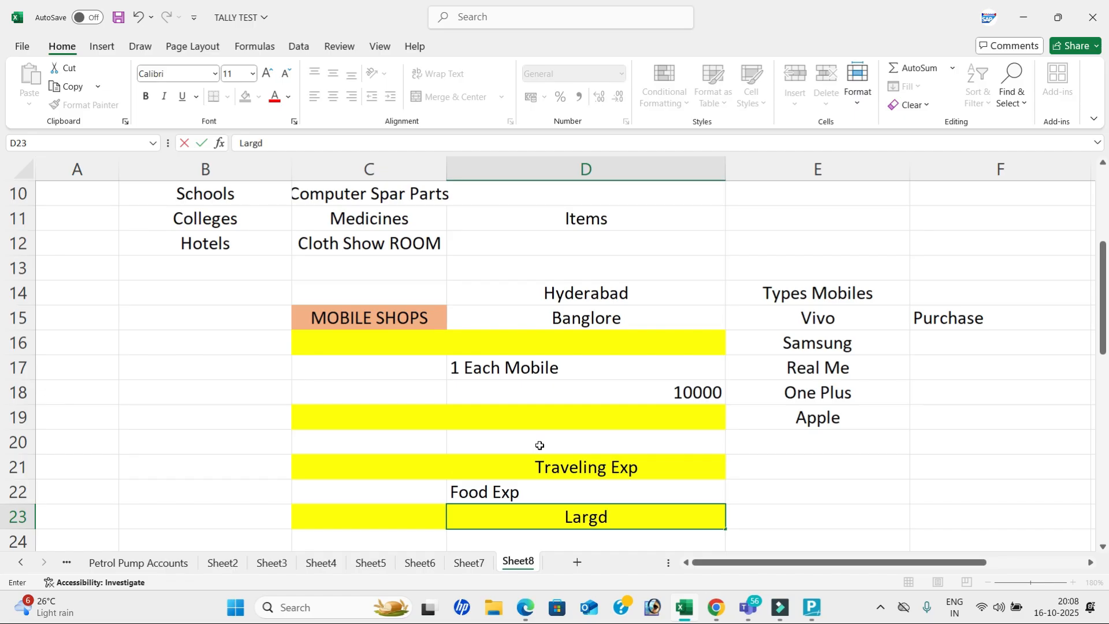
key("BackSpace")
key("BackSpace")
type("dge Exp")
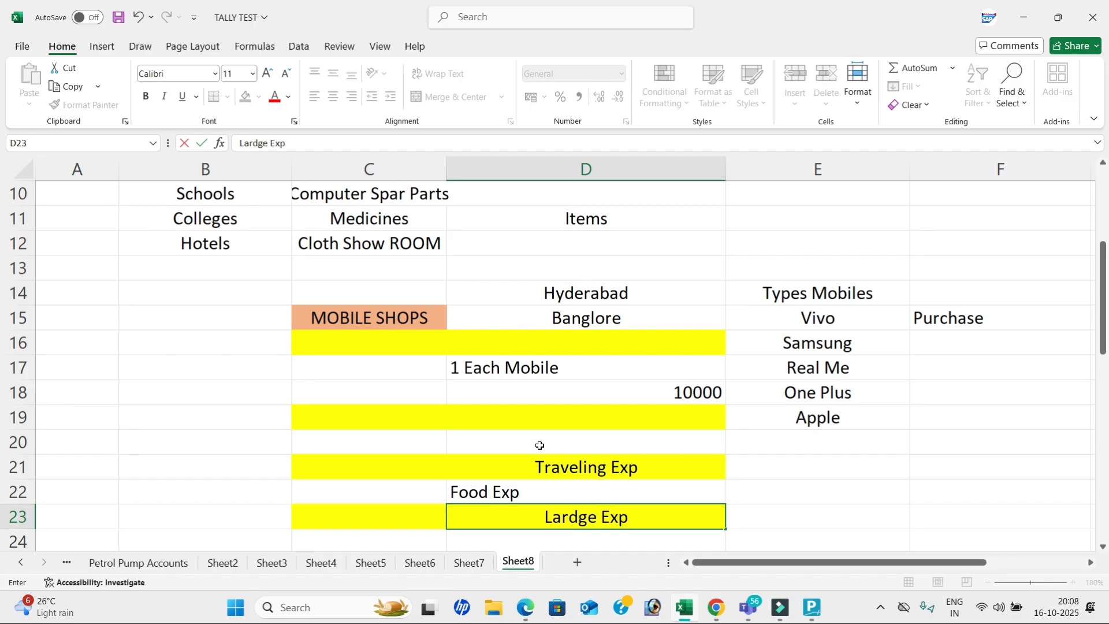
key("Return")
Step: Centre the mobile quantity, amount and expense entries in D17:D23 horizontally
scroll(546, 382, "down", 1)
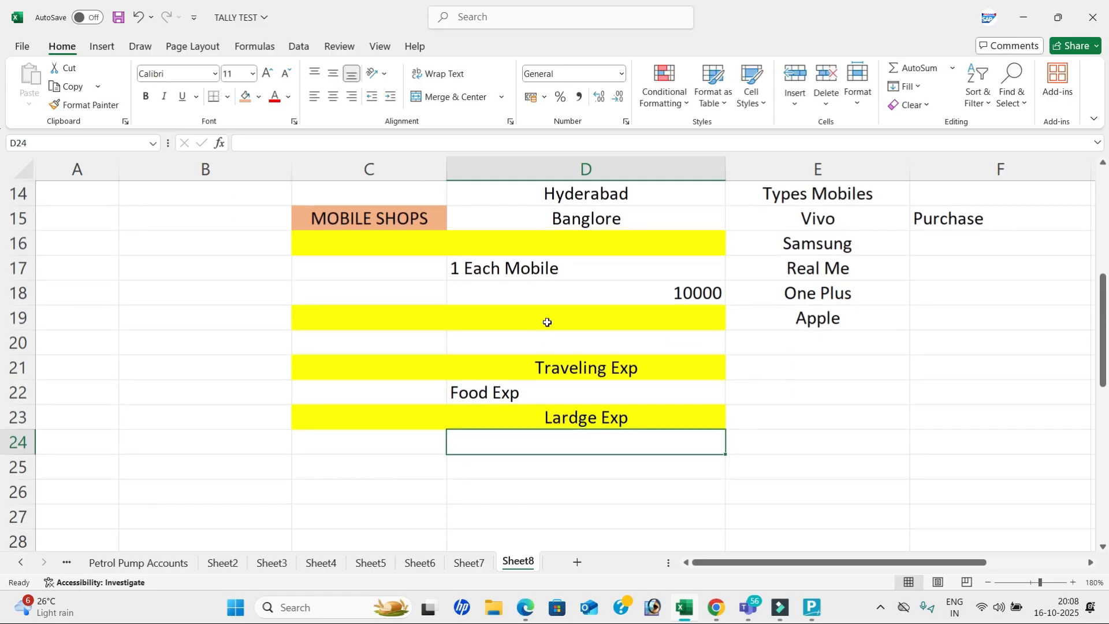
left_click_drag(847, 223, 858, 315)
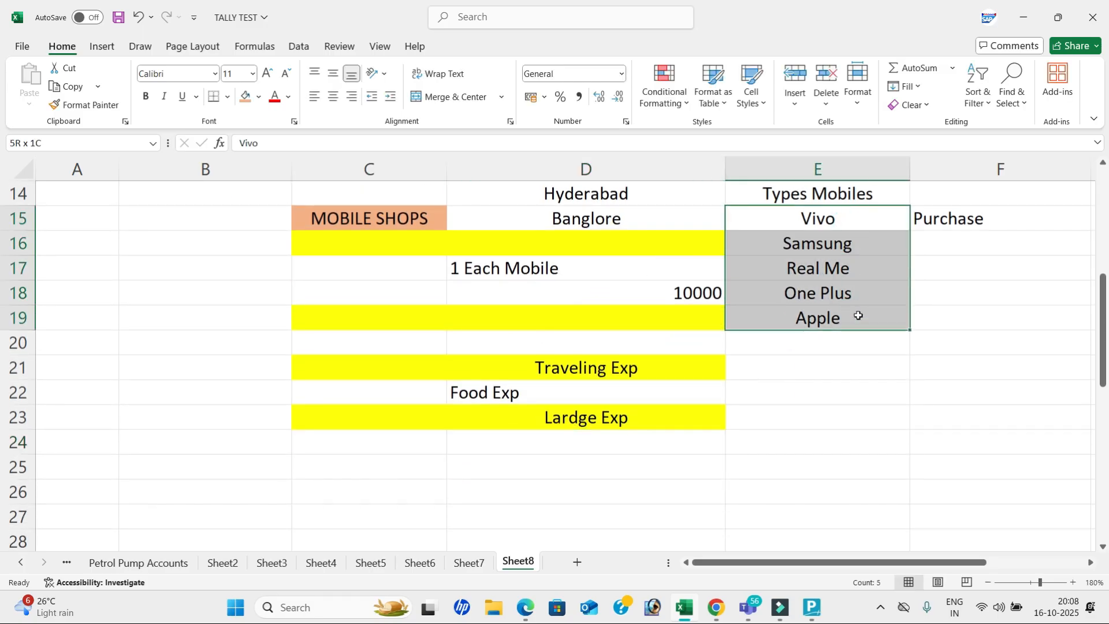
left_click_drag(598, 258, 598, 421)
left_click(333, 99)
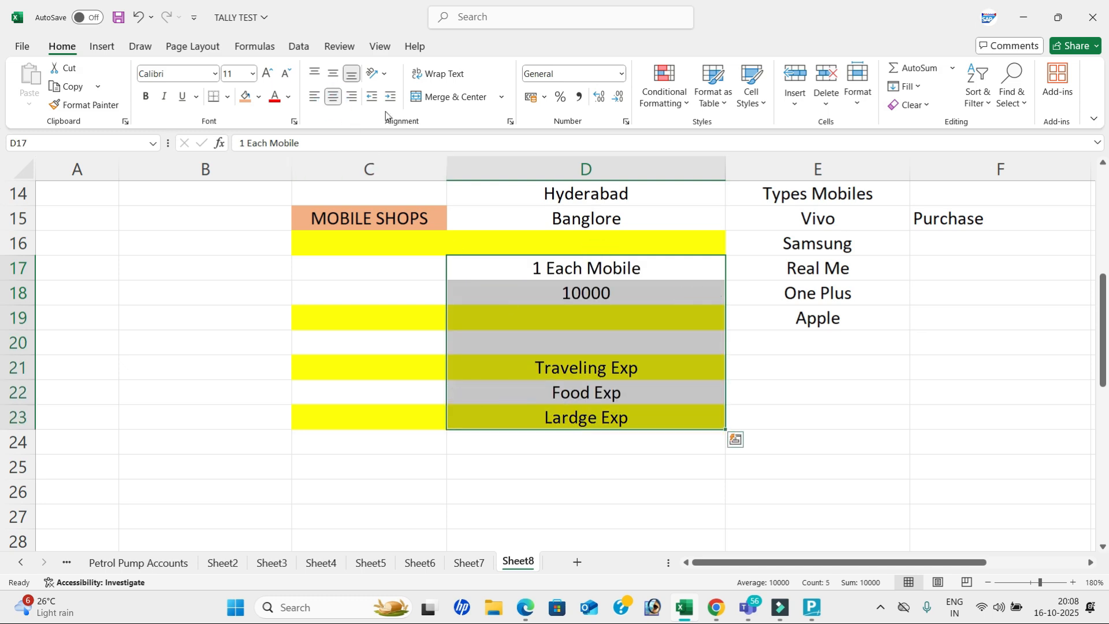
Step: Enter "Sales" in cell E22 and "Customers" in cell F22, beside the Food Exp entry
left_click(614, 297)
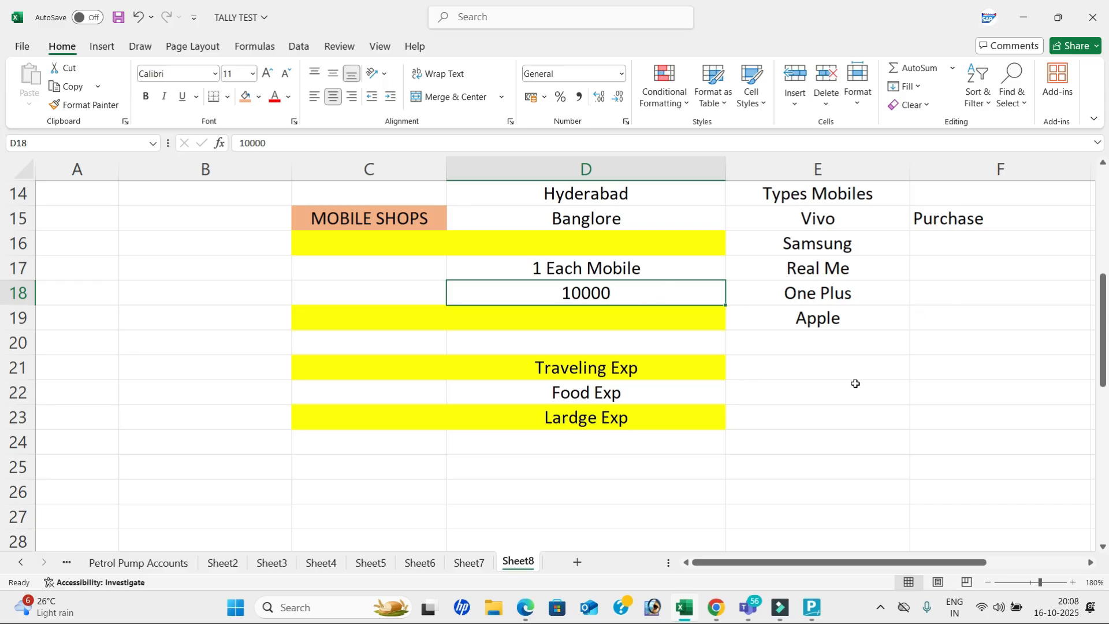
left_click(832, 388)
type("Sales")
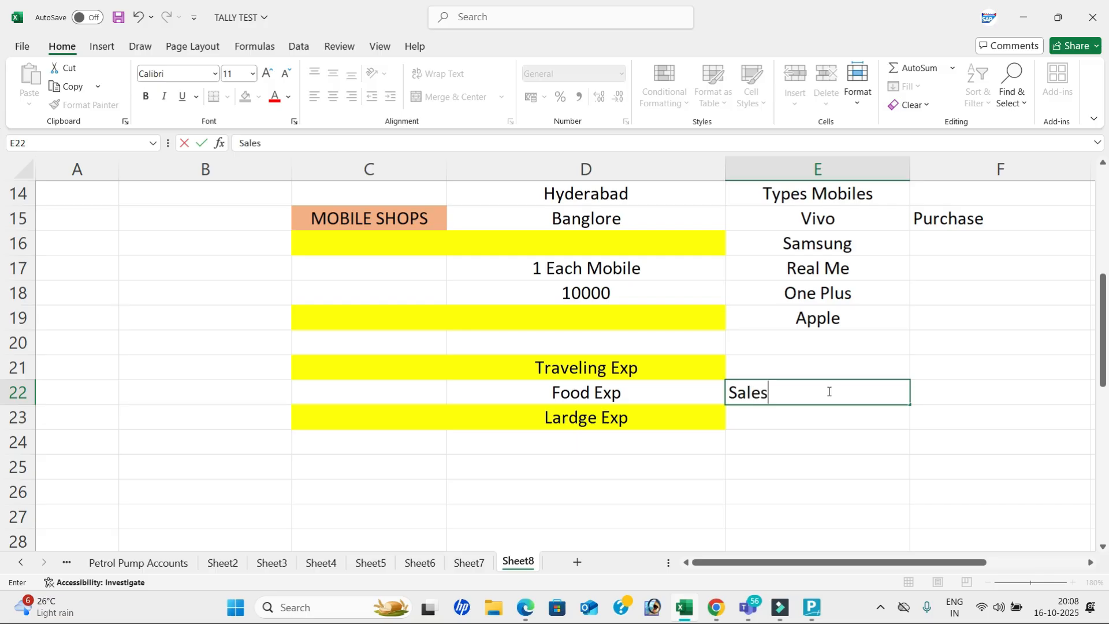
key("Return")
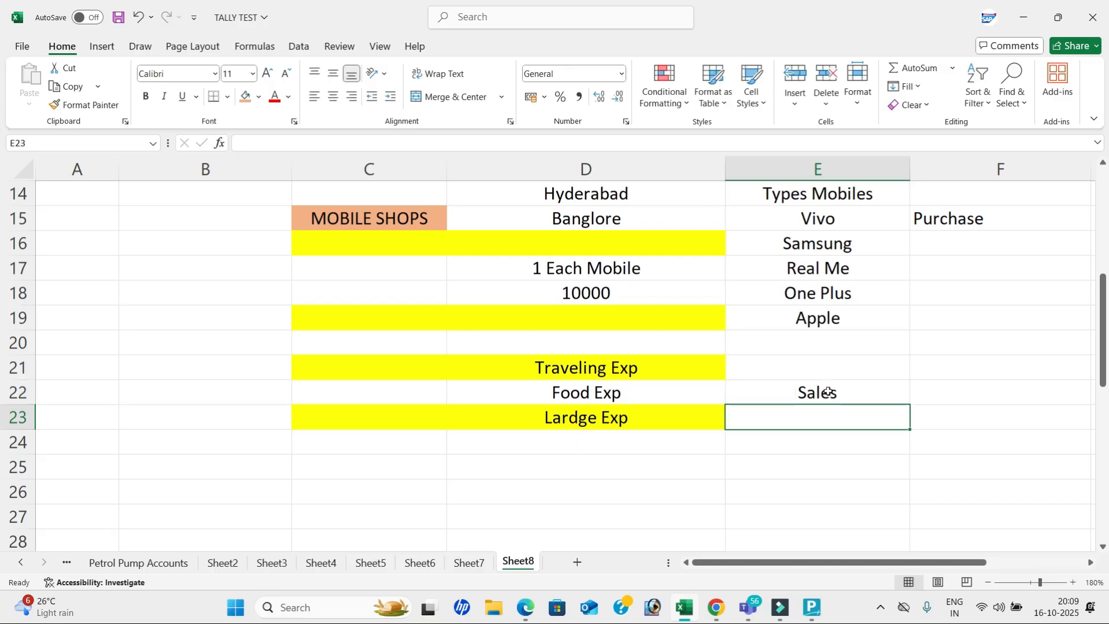
key("Right")
key("Up")
type("c")
key("BackSpace")
type("Customers")
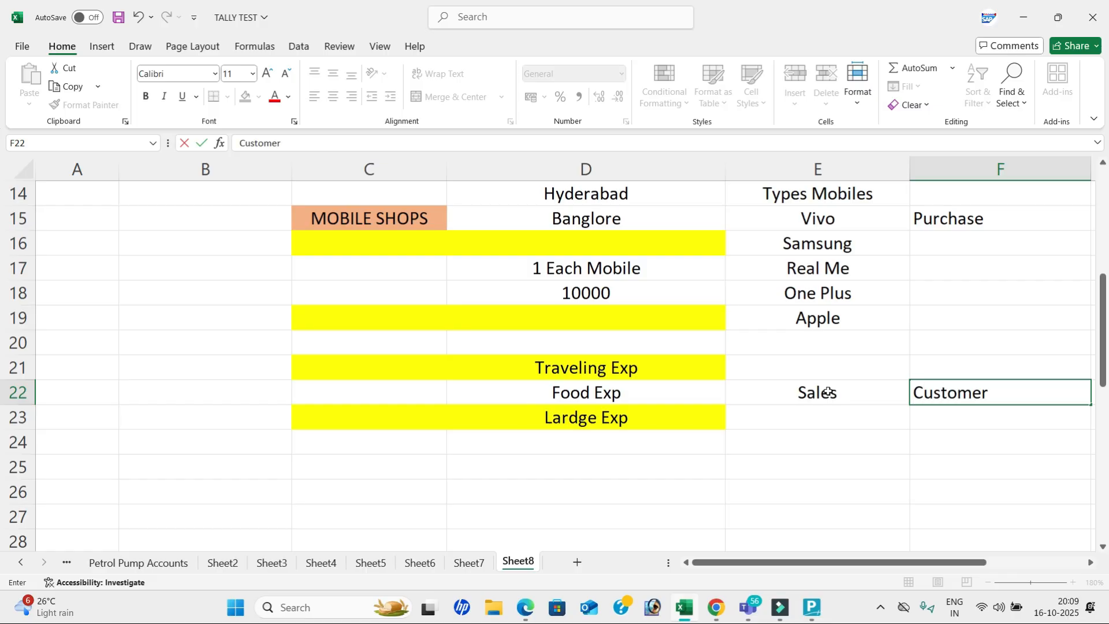
key("Return")
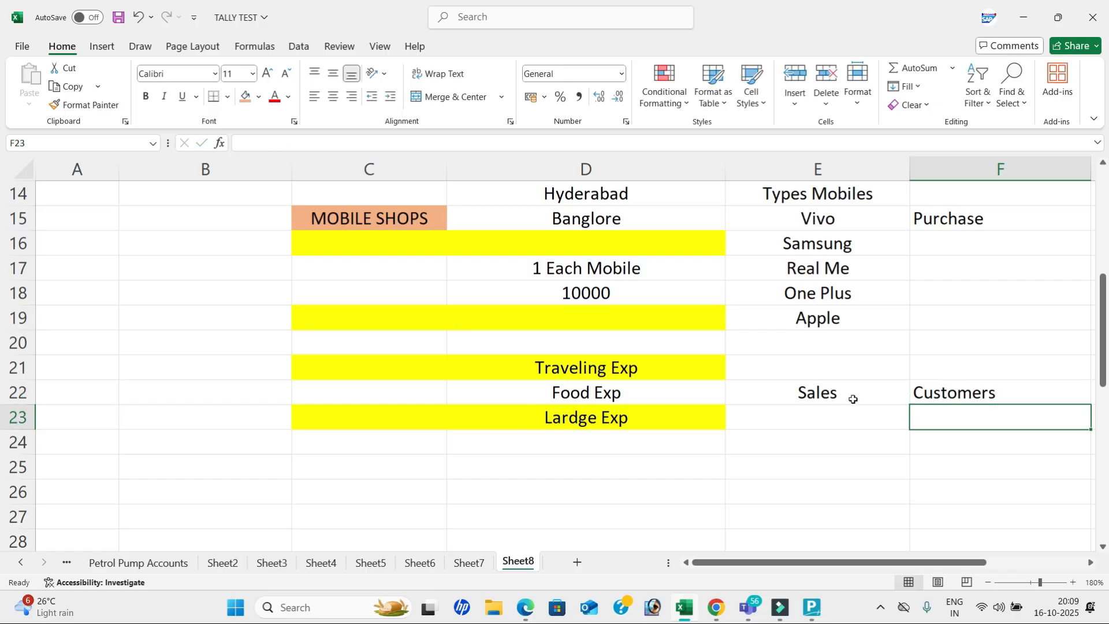
Step: Enter the selling price range "15 K -20K" in cell E24, below the Sales entry
left_click(854, 441)
type("15")
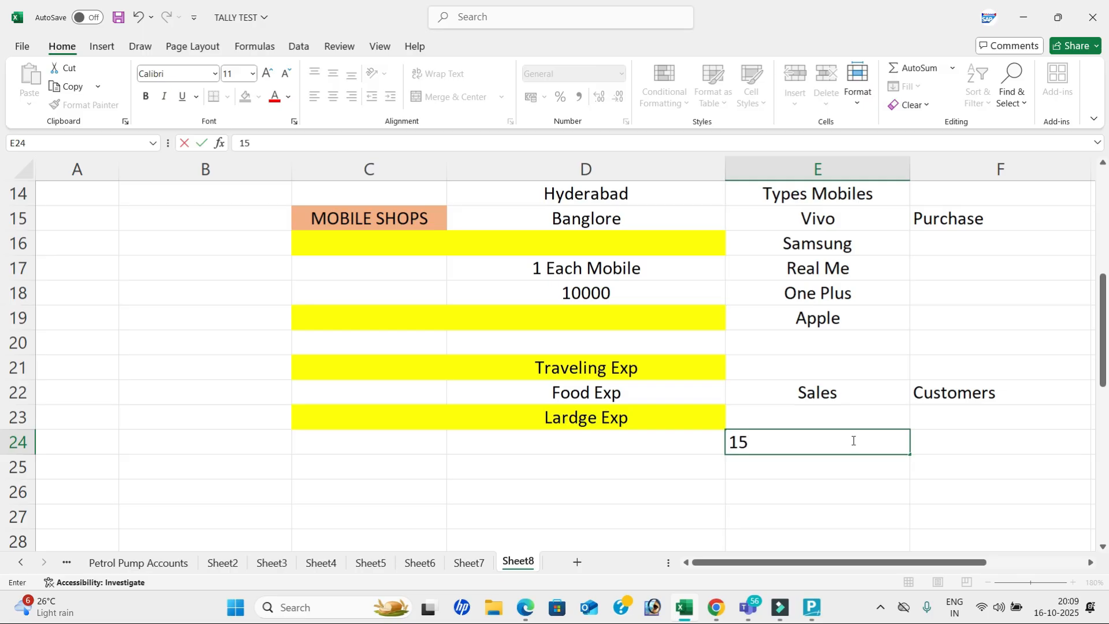
type(" K -200")
key("BackSpace")
type("K")
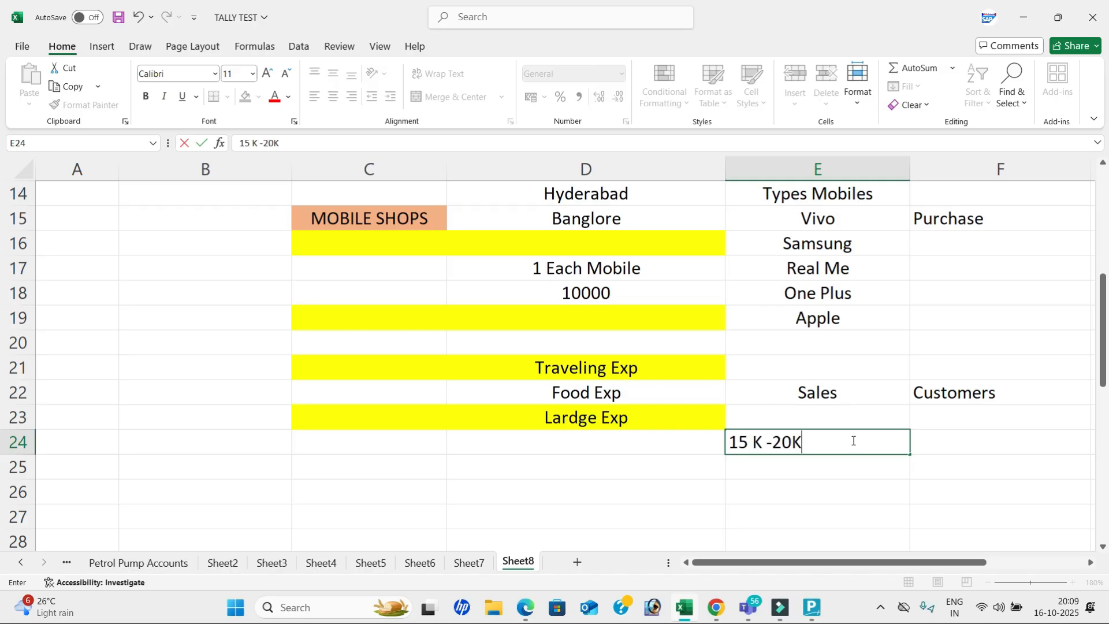
left_click(817, 478)
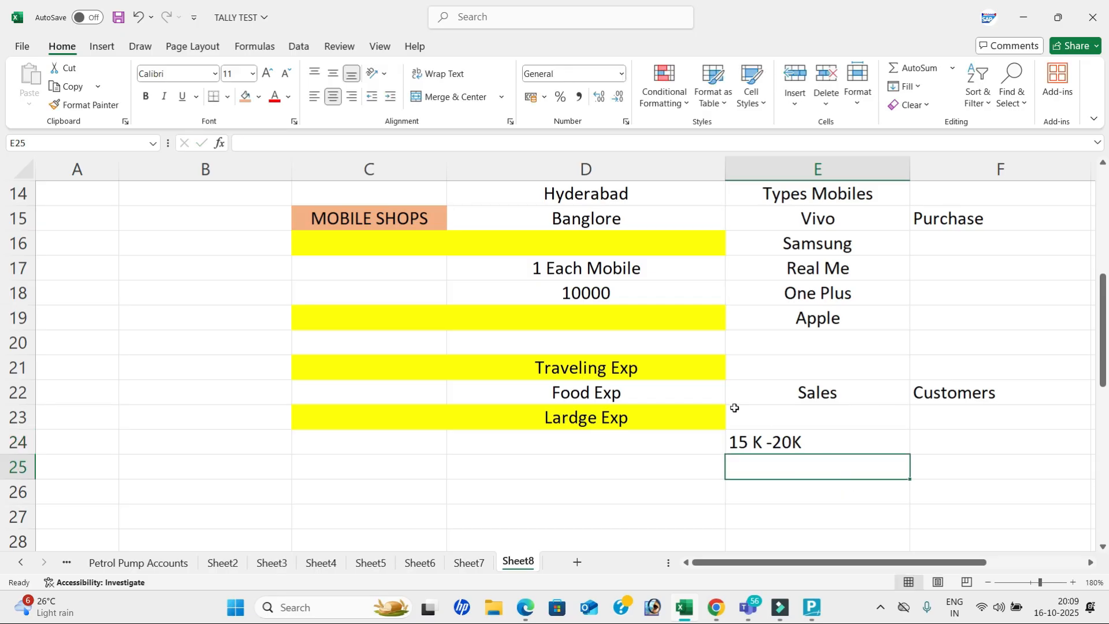
Step: Centre the Sales, Customers and selling price range entries in E21:F25 horizontally
left_click_drag(814, 370, 931, 464)
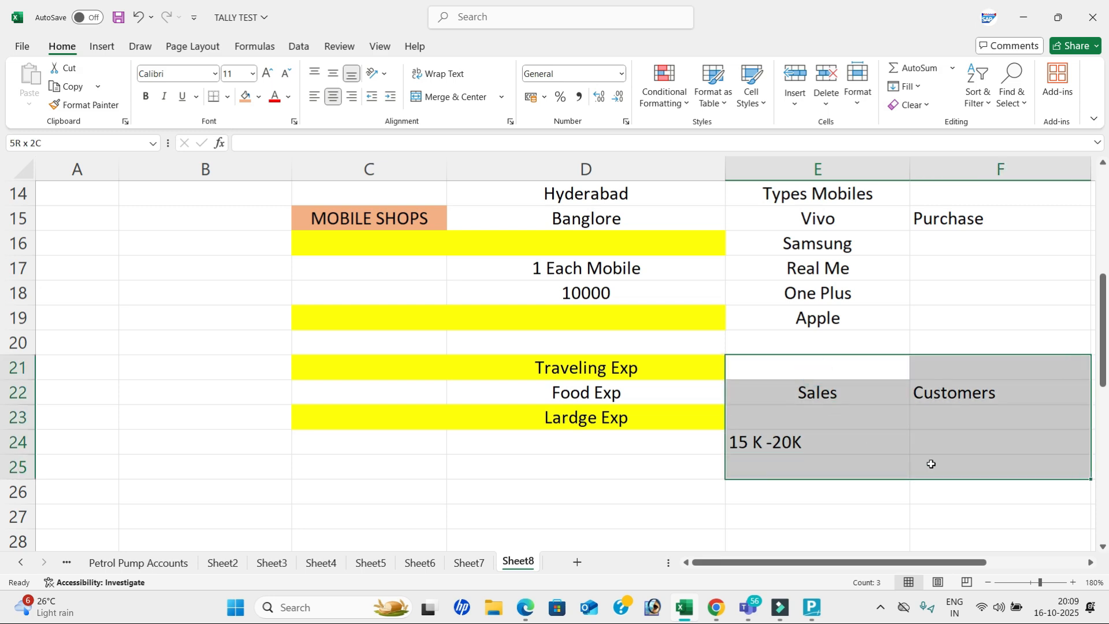
left_click(333, 96)
left_click(810, 362)
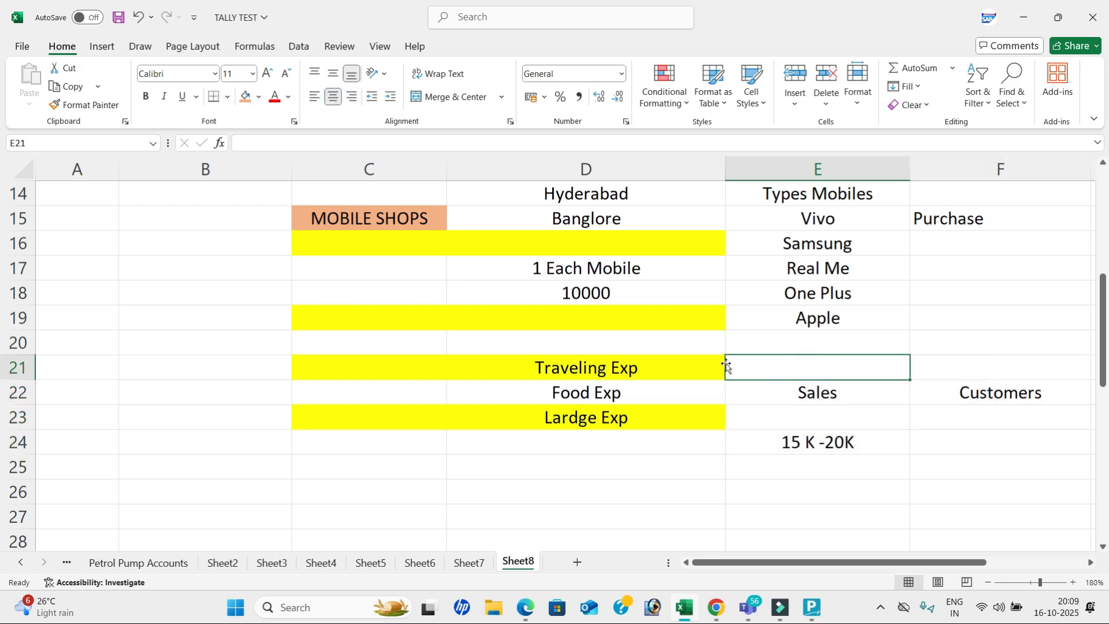
Step: Enter "Suplliers" in cell F16, directly below the Purchase entry
scroll(872, 396, "up", 1)
left_click(958, 325)
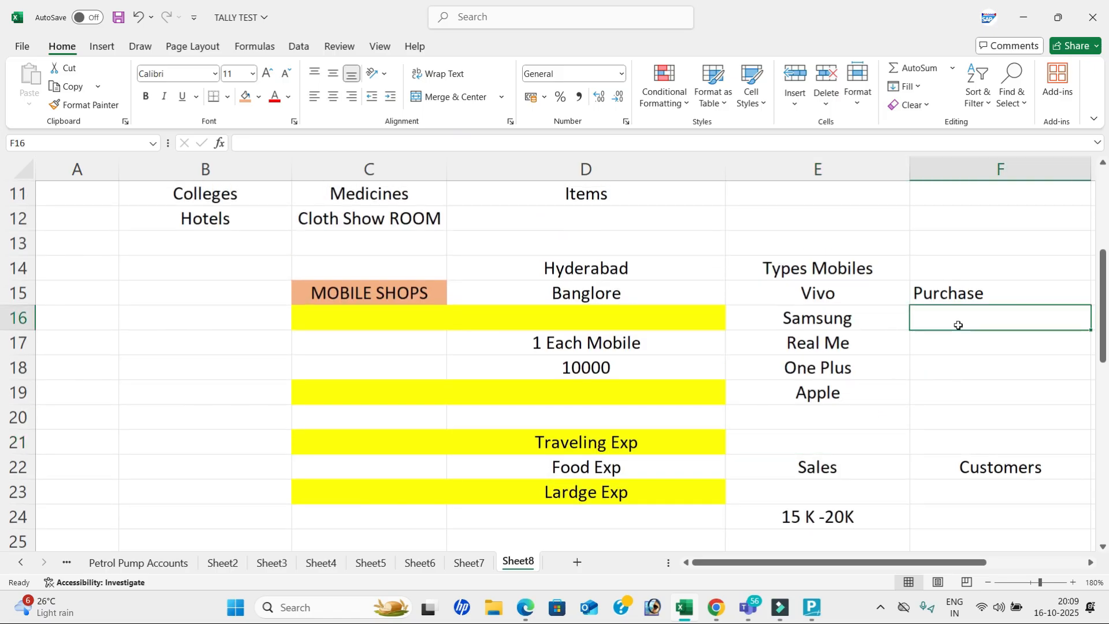
type("Su")
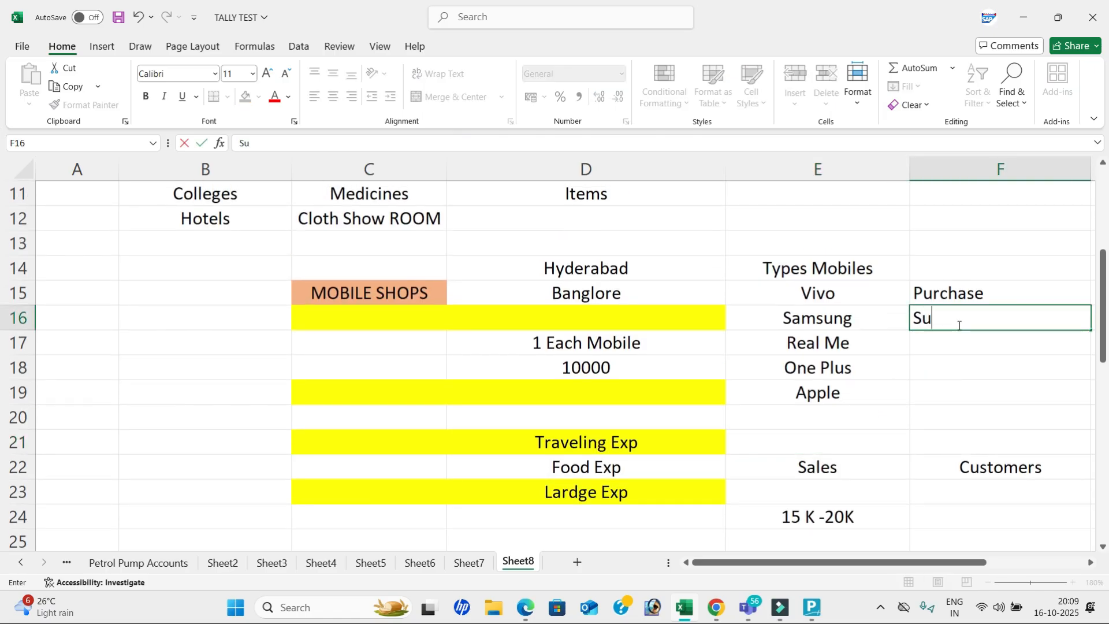
type("plliers")
key("Return")
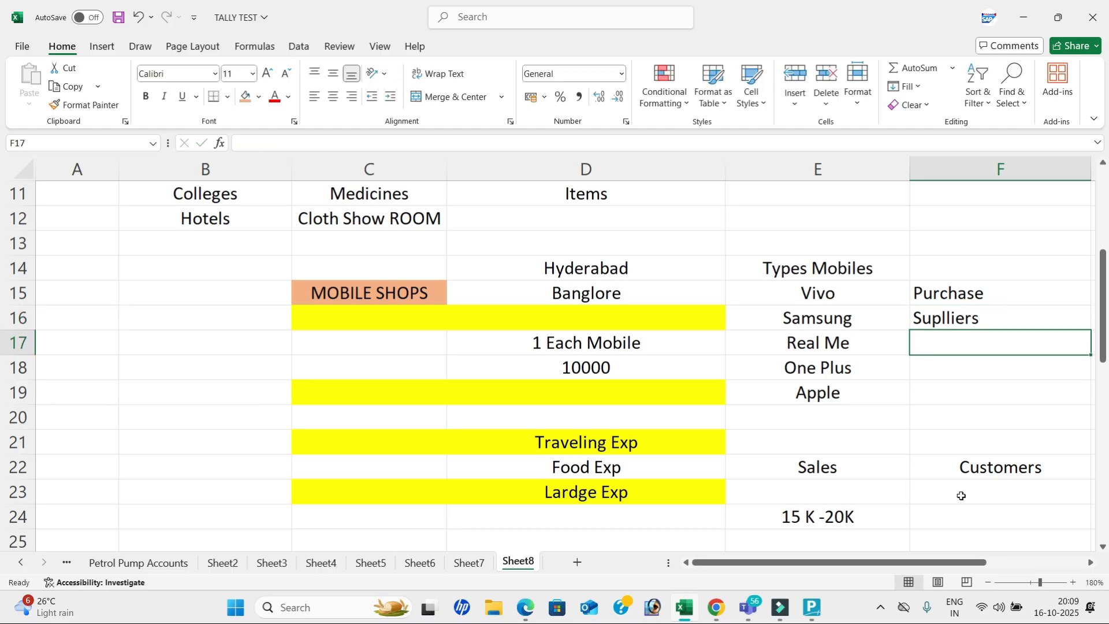
Step: Enter the supplier "Raju mobiles STORE" in cell G16 with its price 8000 in G17
left_click_drag(960, 562, 1047, 559)
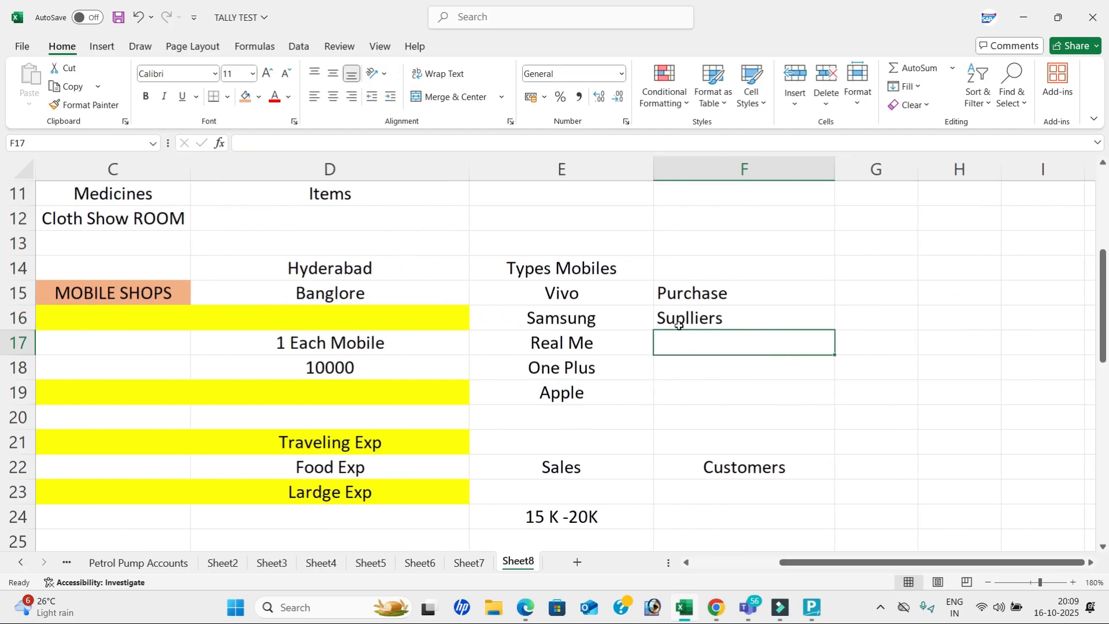
key("Up")
key("Up")
key("Up")
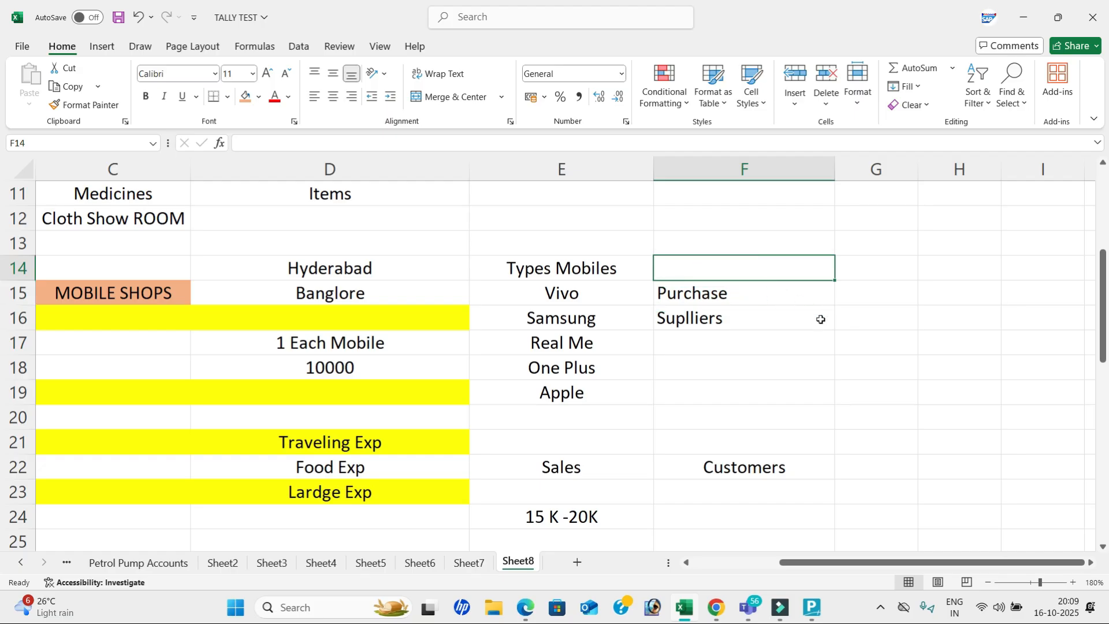
left_click(859, 323)
type("Raj")
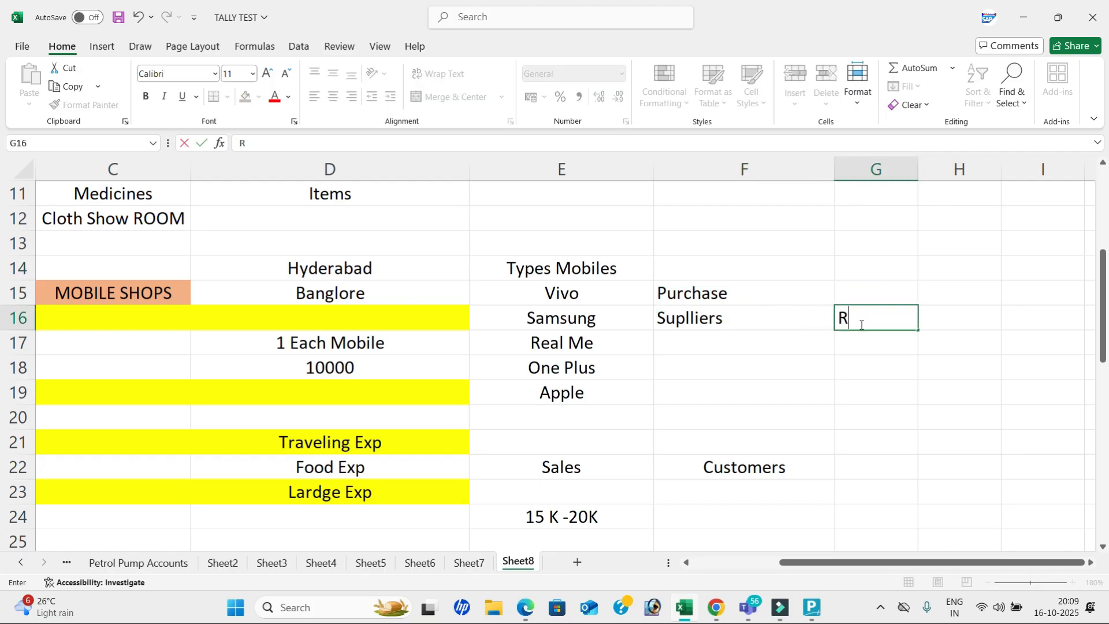
key("BackSpace")
key("BackSpace")
key("BackSpace")
type("u mo")
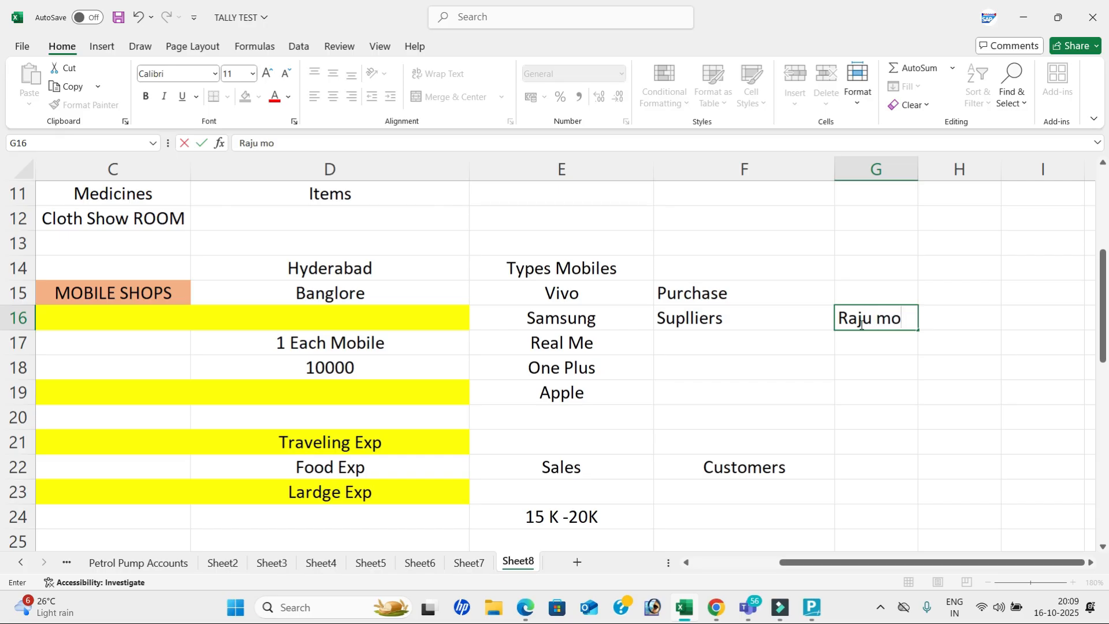
type("biles STORE")
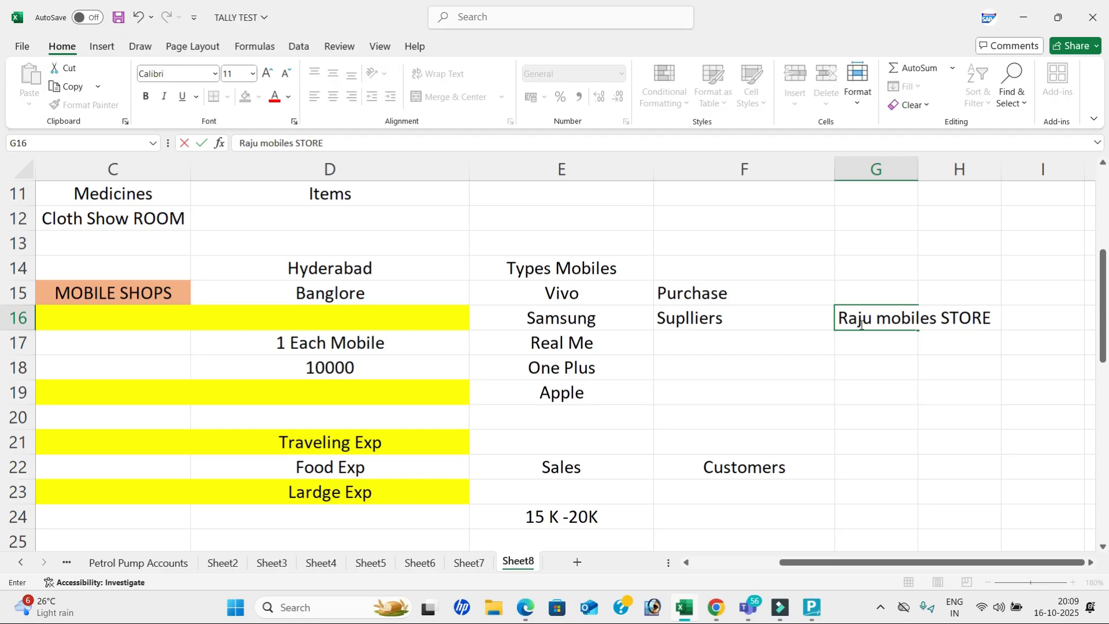
key("Return")
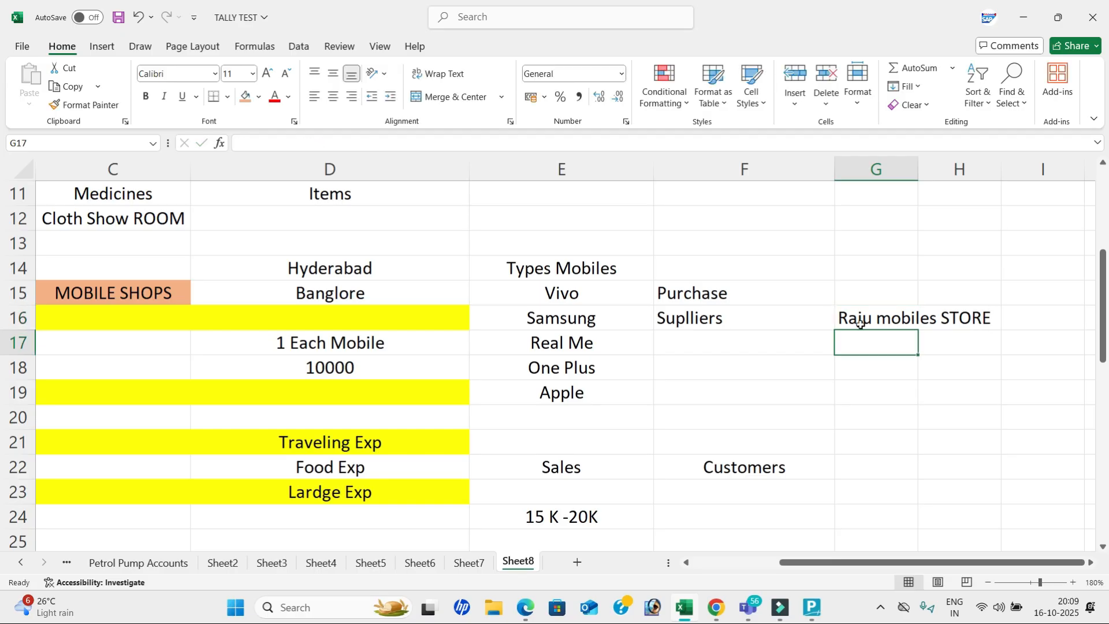
type("8000")
key("Return")
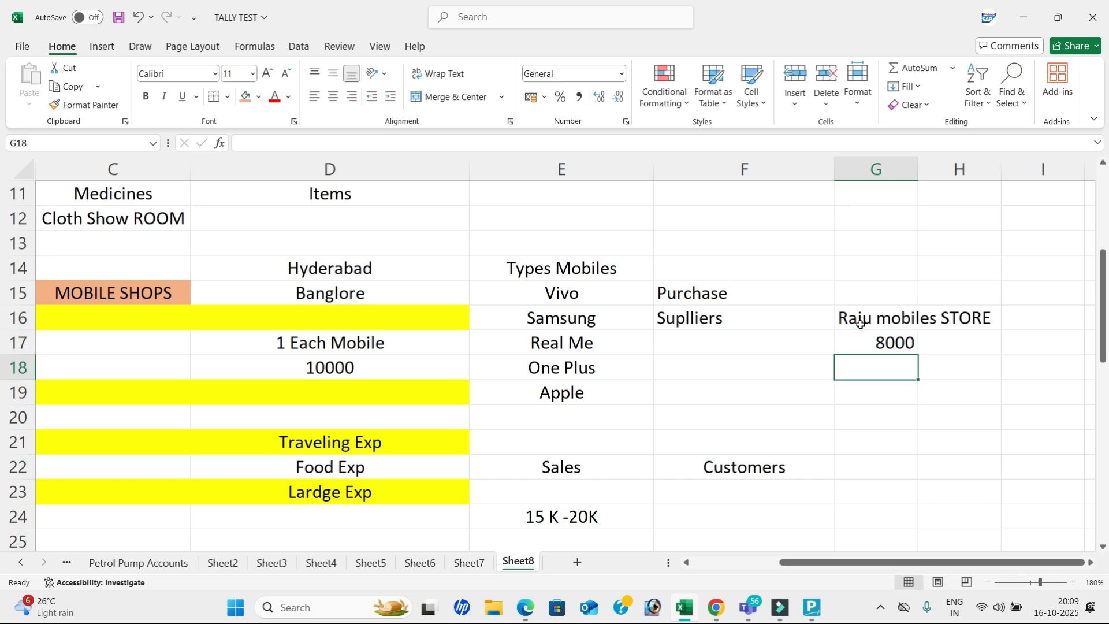
Step: Enter a second supplier, "KOMALI MOBILE SHOP", in cell G19 with its price 9000 in G20
key("Return")
type("r")
key("BackSpace")
type("KOMALI")
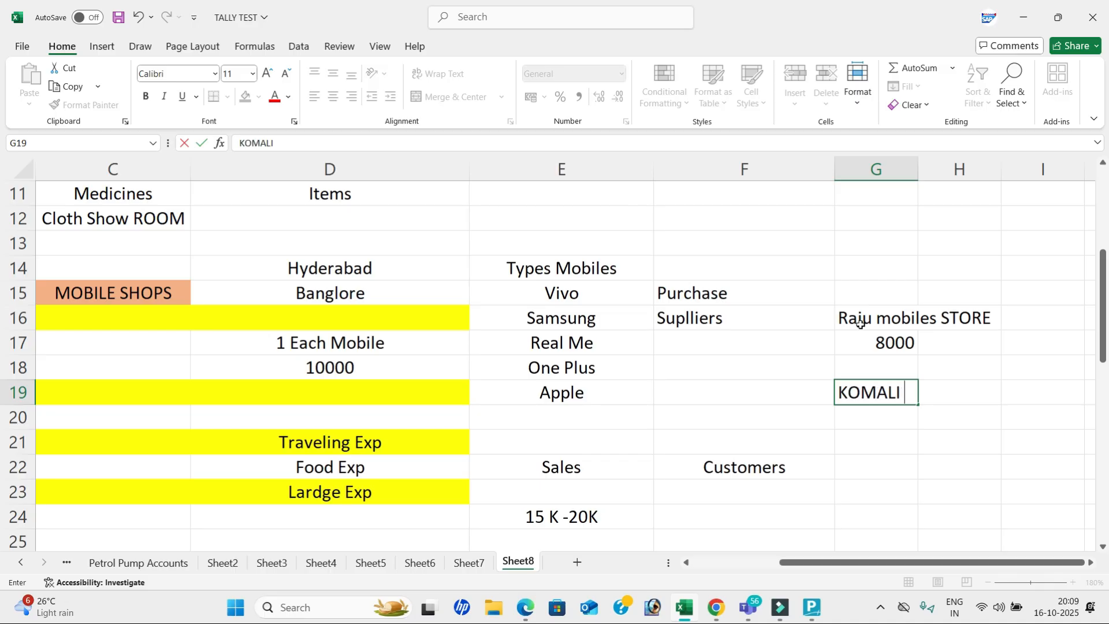
type(" MOB")
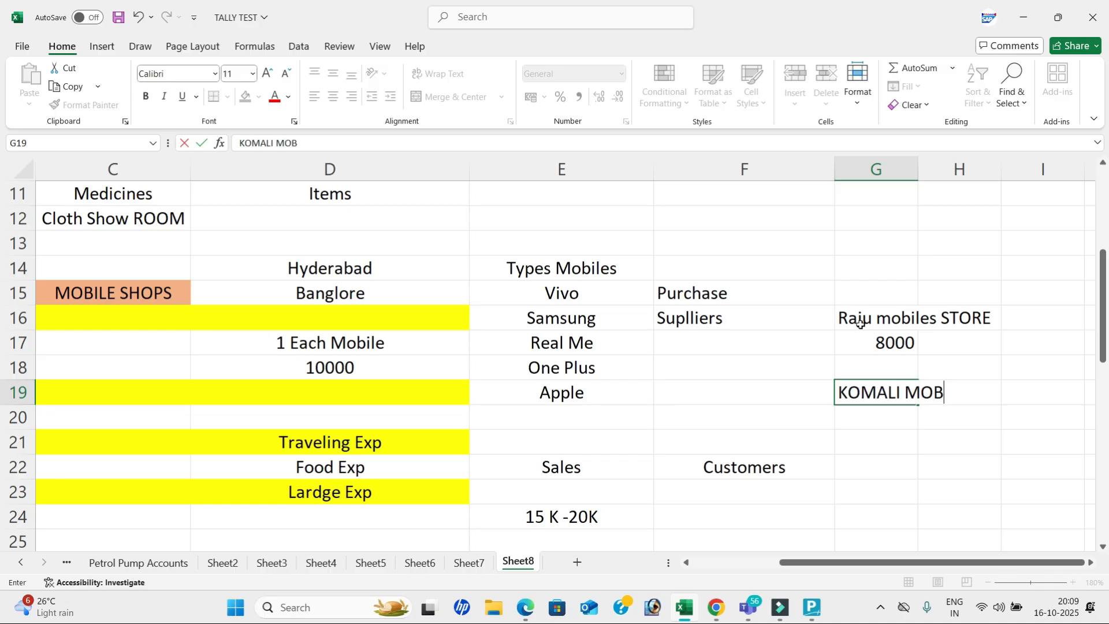
type("ILE SHO")
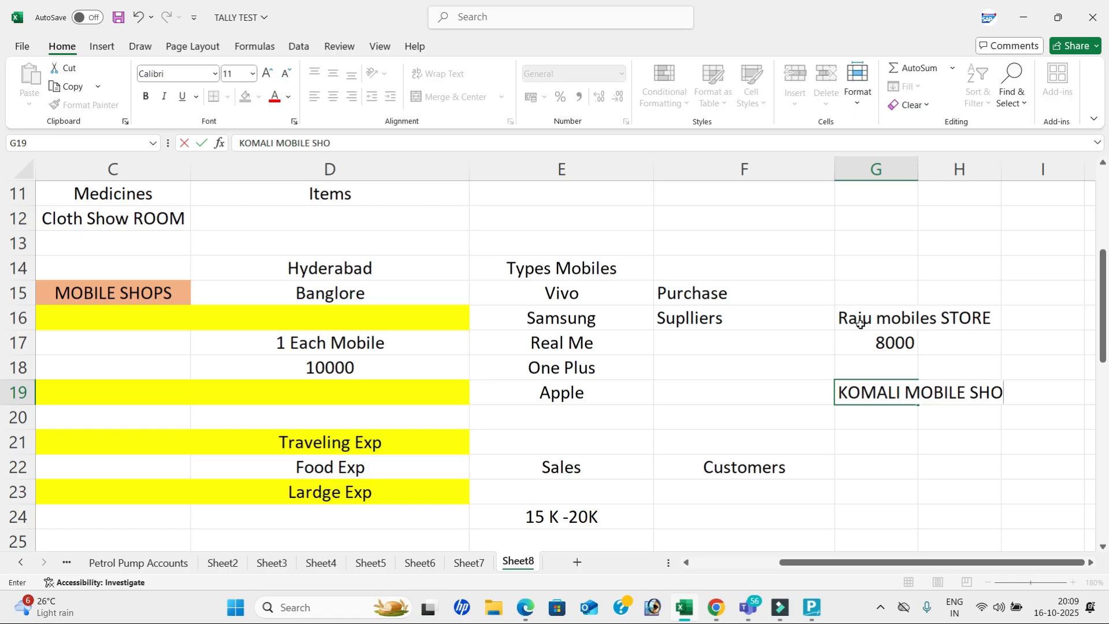
type("P")
key("Return")
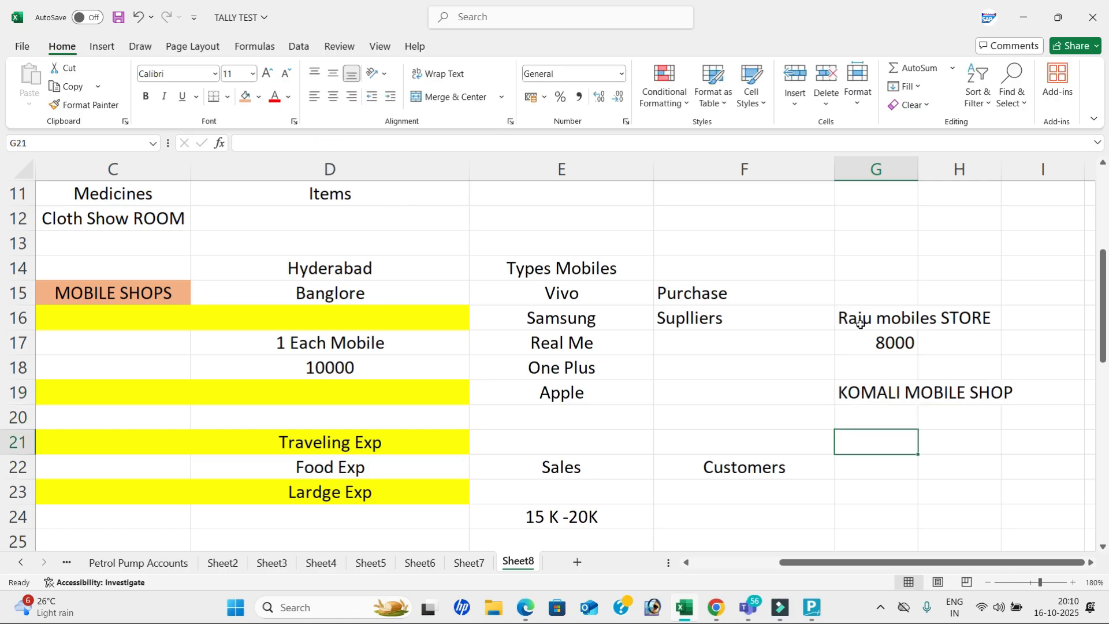
type("9000")
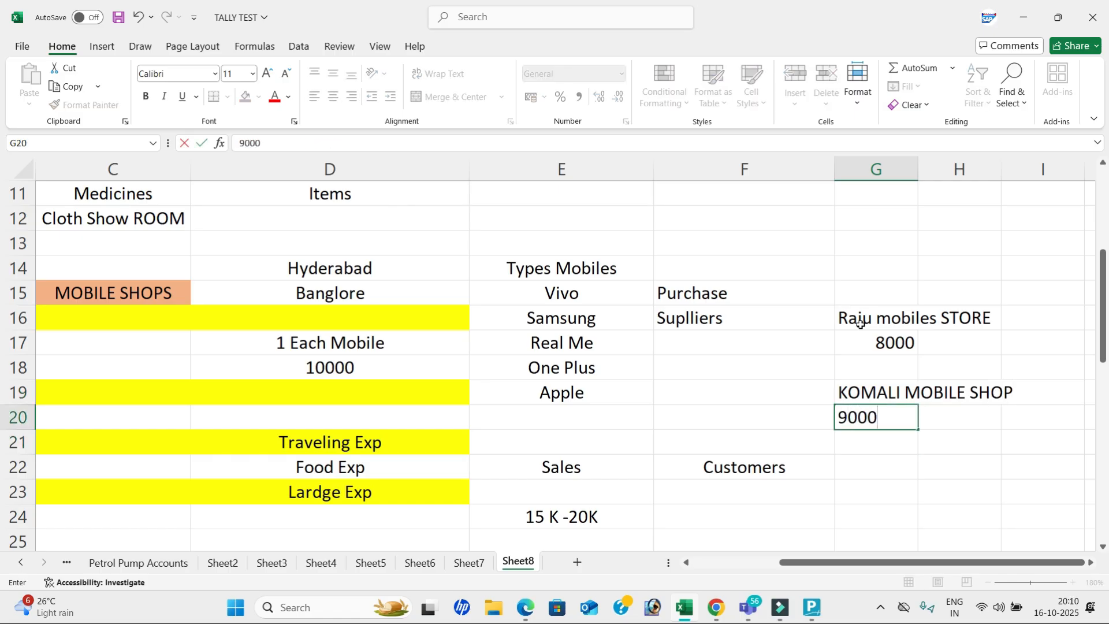
key("Return")
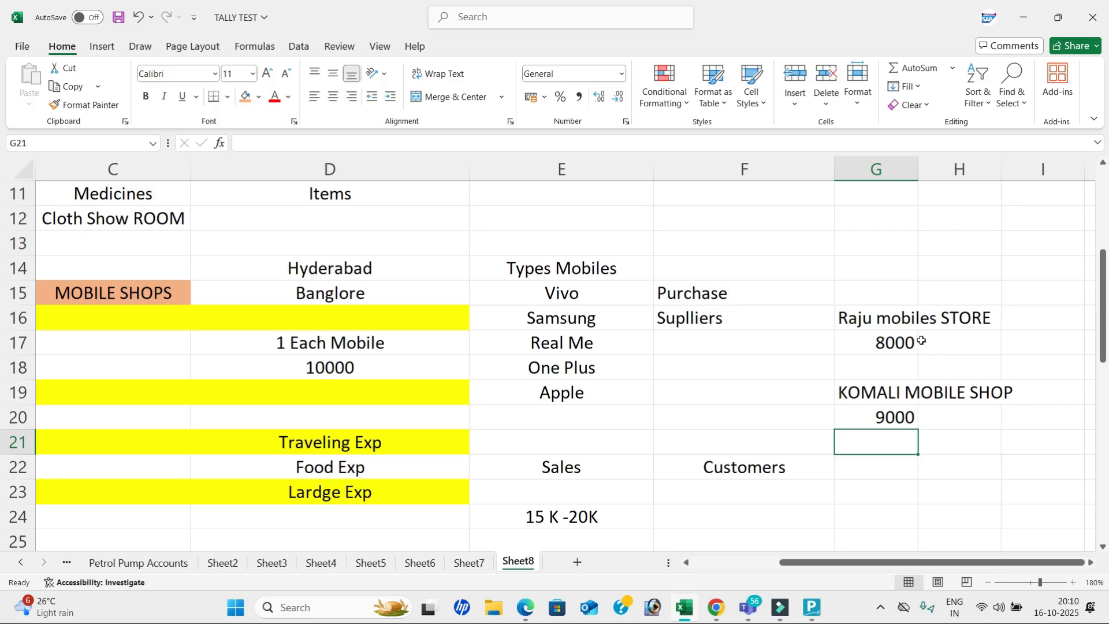
Step: Enter "Purchase" in cell C26 and "Inwards" in cell D26
scroll(862, 347, "down", 2)
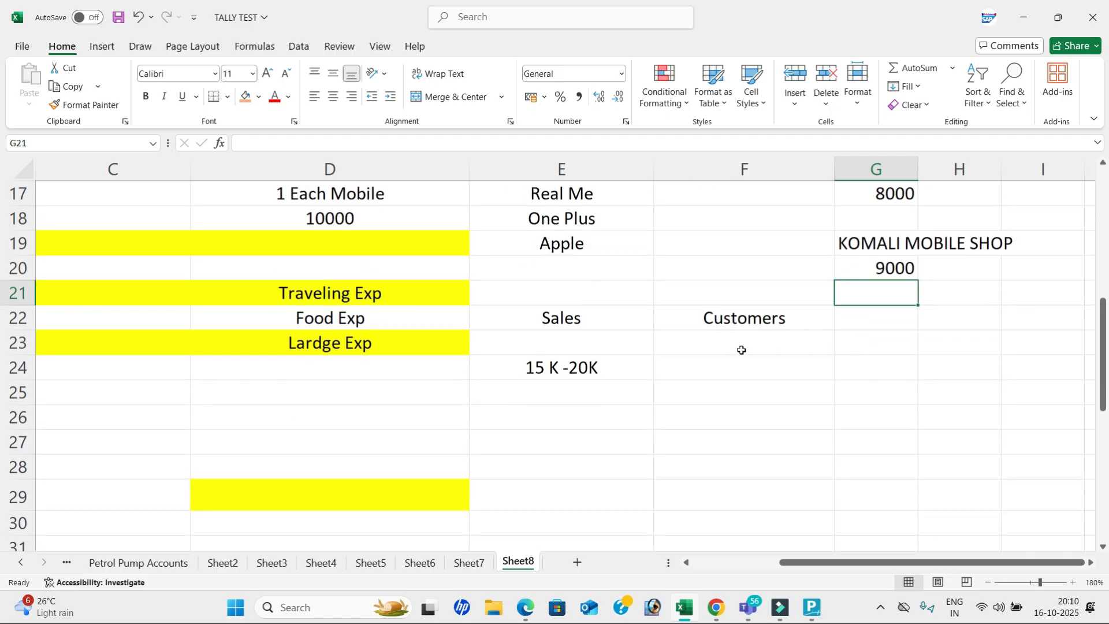
left_click_drag(838, 563, 751, 564)
scroll(462, 416, "up", 2)
scroll(427, 421, "down", 2)
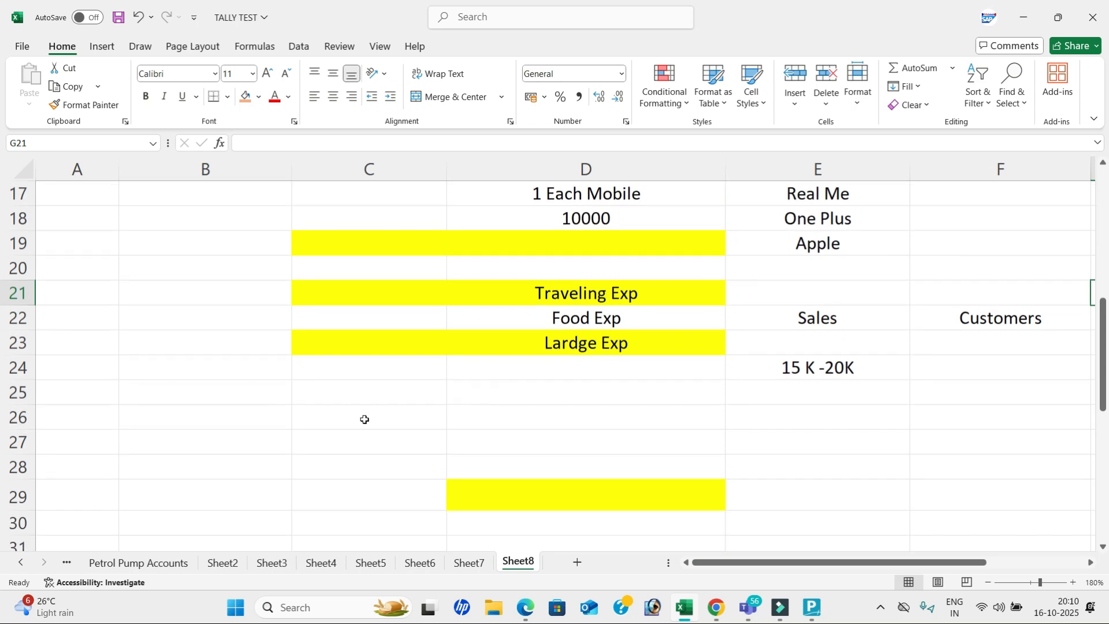
left_click(365, 419)
type("pURCHASE")
key("Tab")
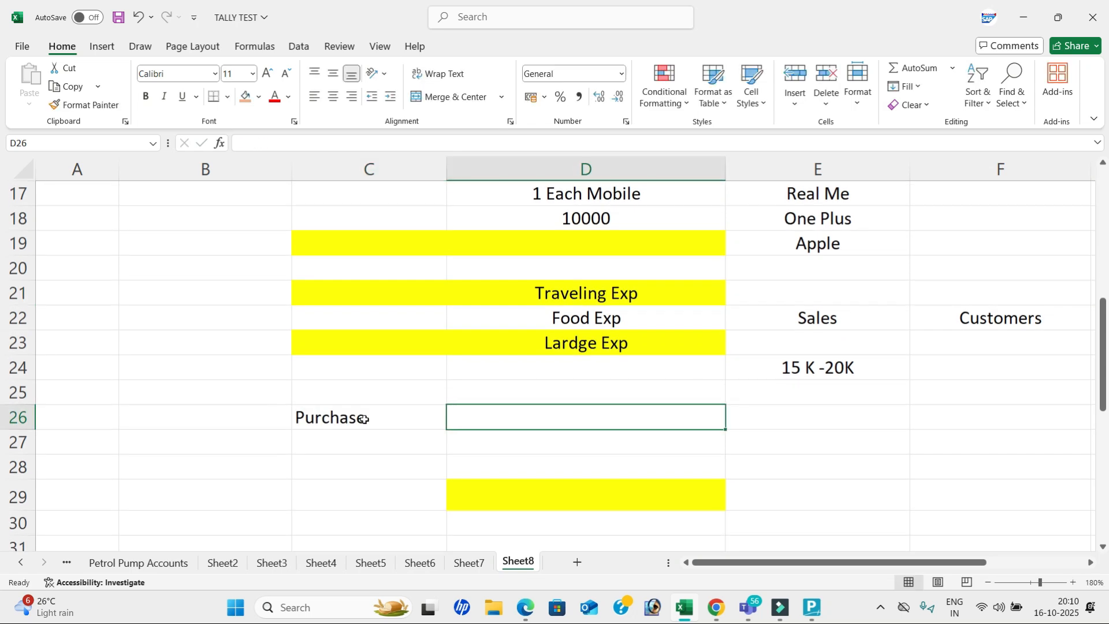
type("Inwards")
key("Return")
Step: Enter "SALES" in cell C28 and "Outwards" in cell D28
key("Down")
key("Left")
type("SALE")
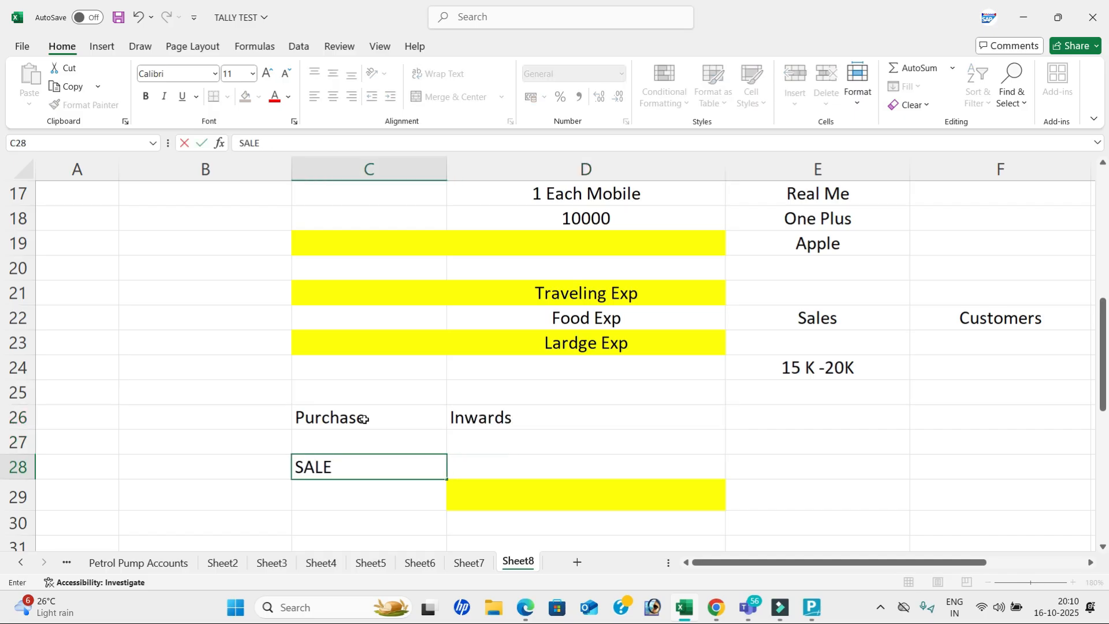
type("S")
key("Tab")
type("oUTWARDS")
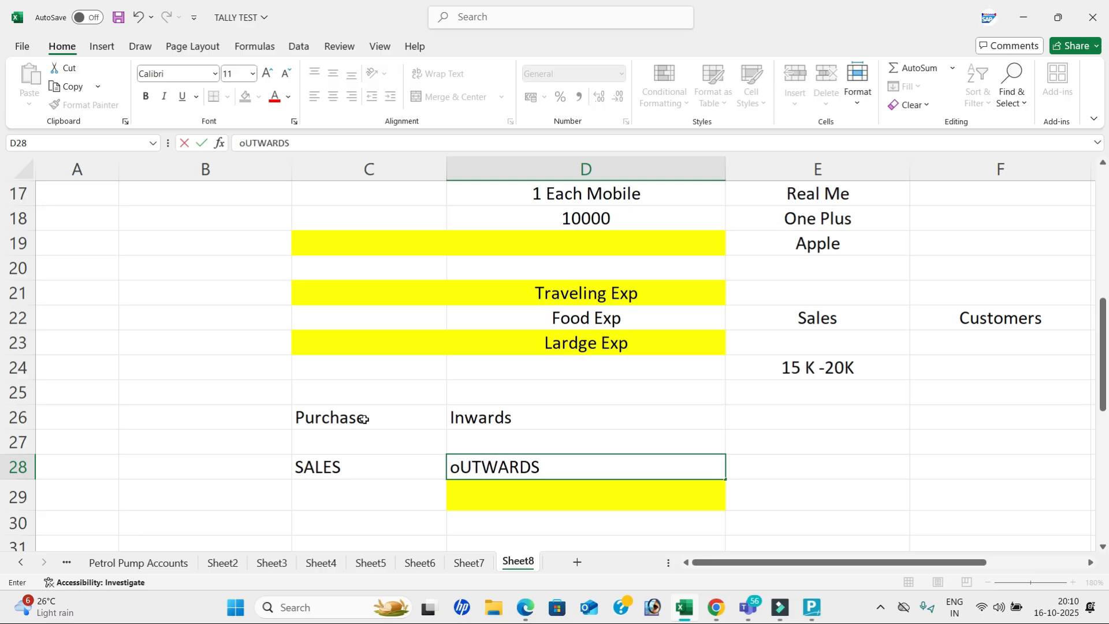
key("Tab")
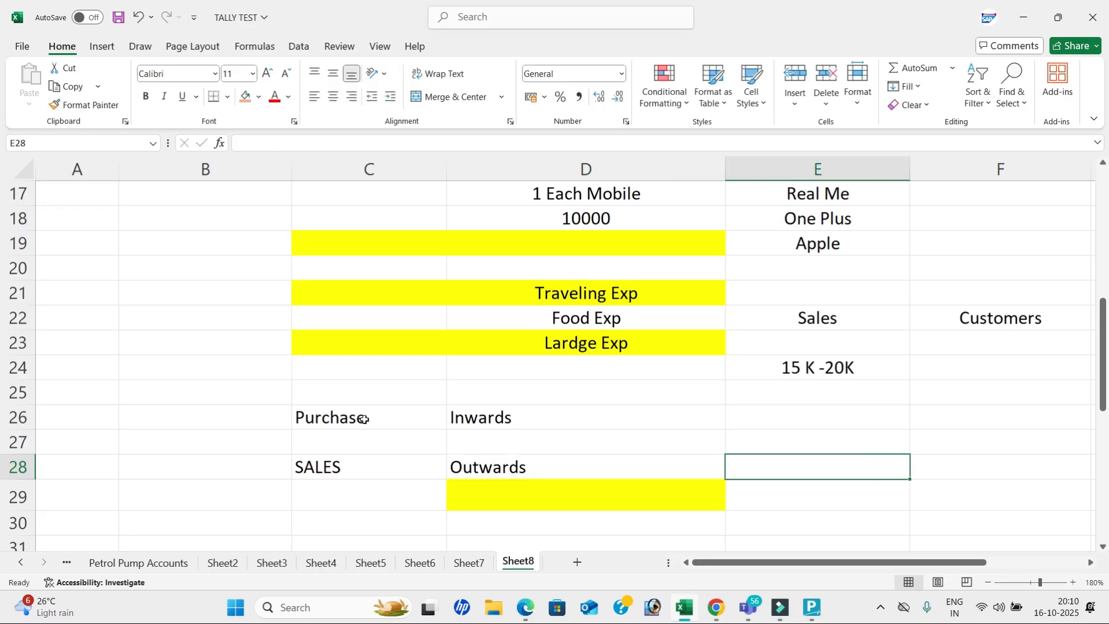
Step: Enter the inward quantity 100 in E26 and the outward quantity 50 in E28, and centre both horizontally
left_click(769, 420)
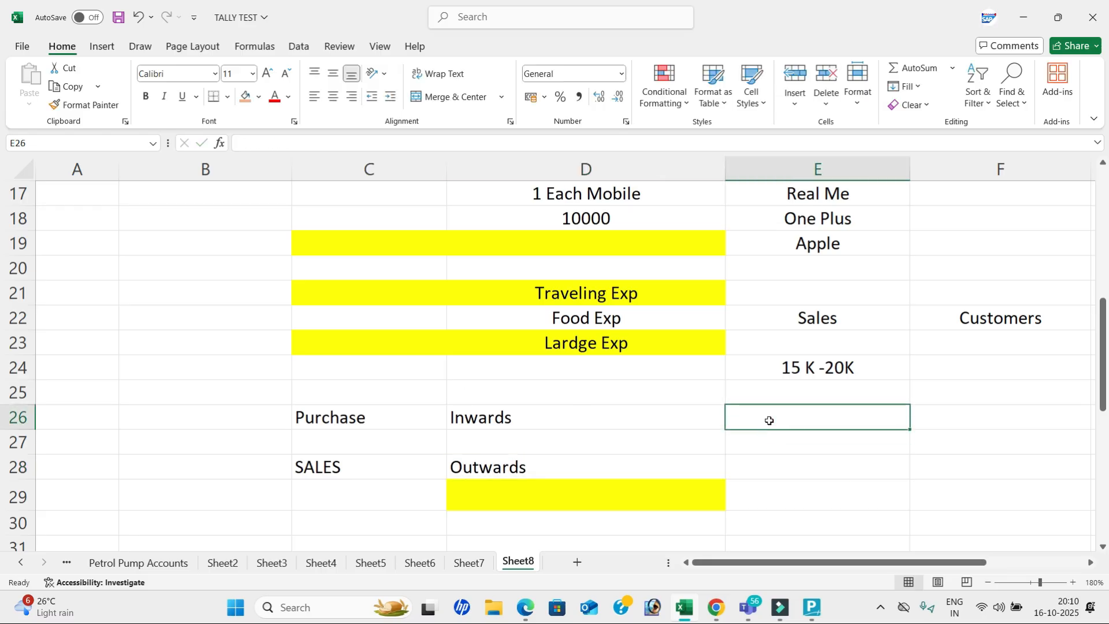
type("100")
key("Return")
key("Return")
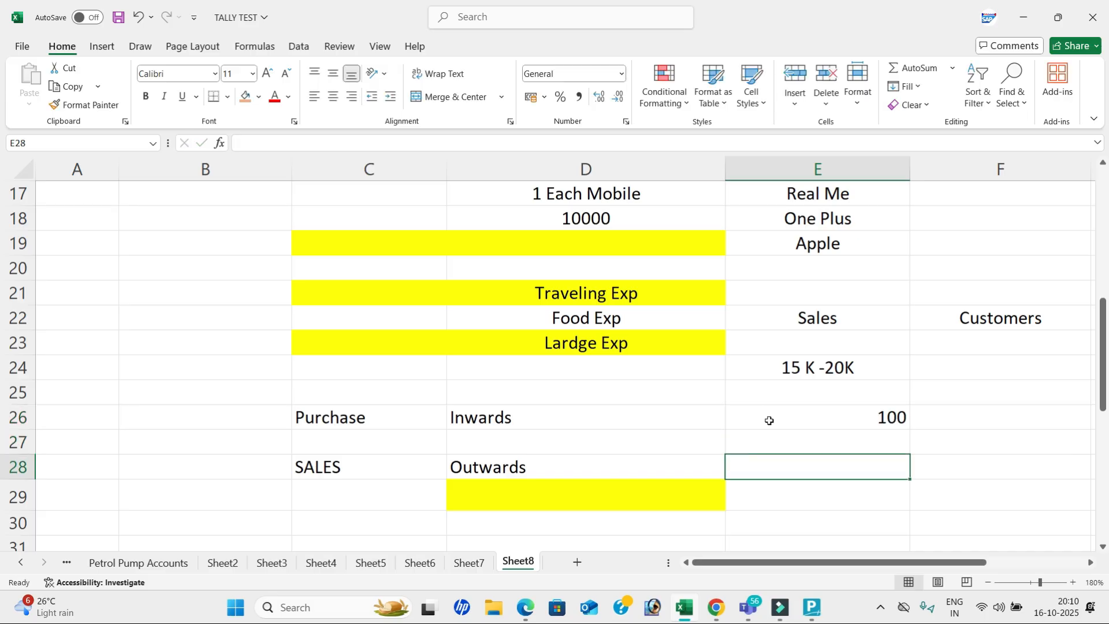
type("50")
key("Return")
key("Return")
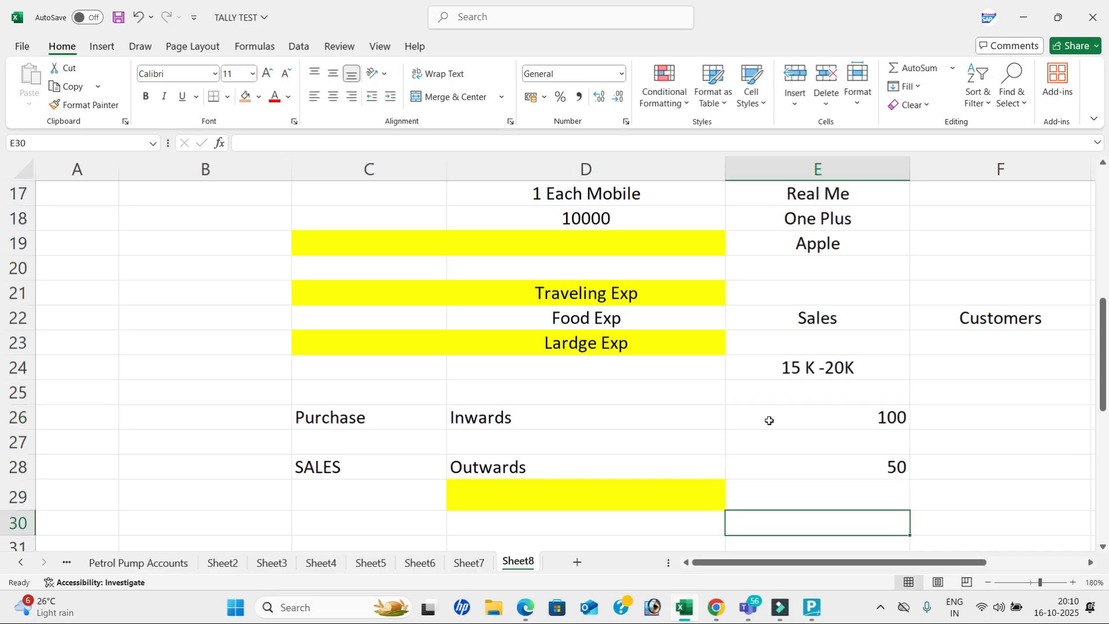
left_click_drag(769, 421, 800, 470)
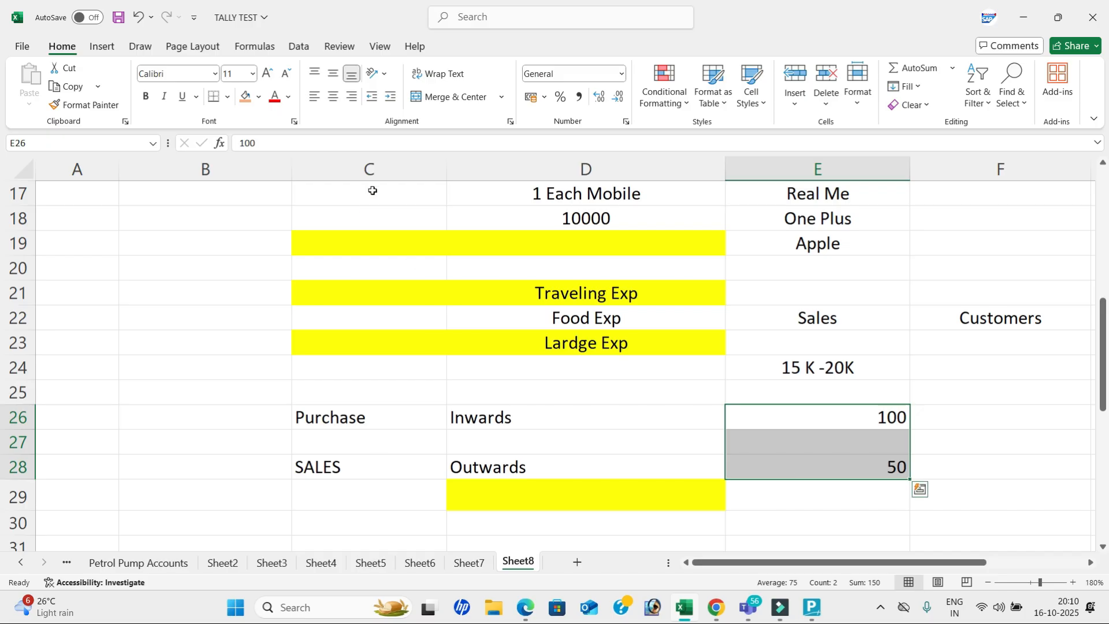
left_click(333, 96)
Step: Enter "Closing Balance" in cell C30 with the quantity 50 in E30
scroll(387, 231, "down", 2)
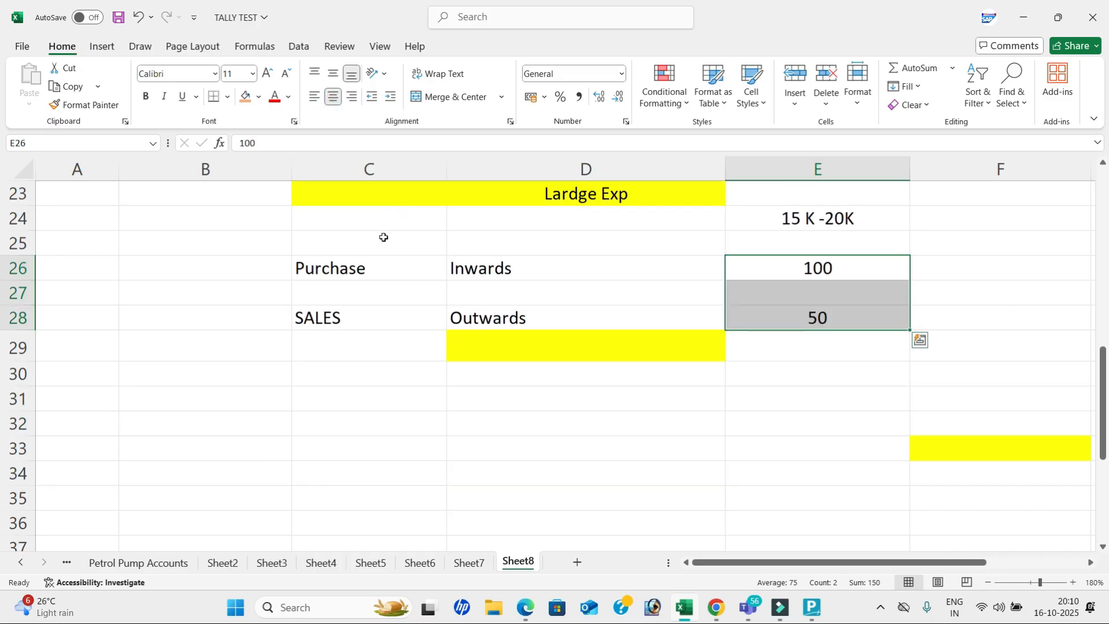
left_click(384, 369)
type("Closing ")
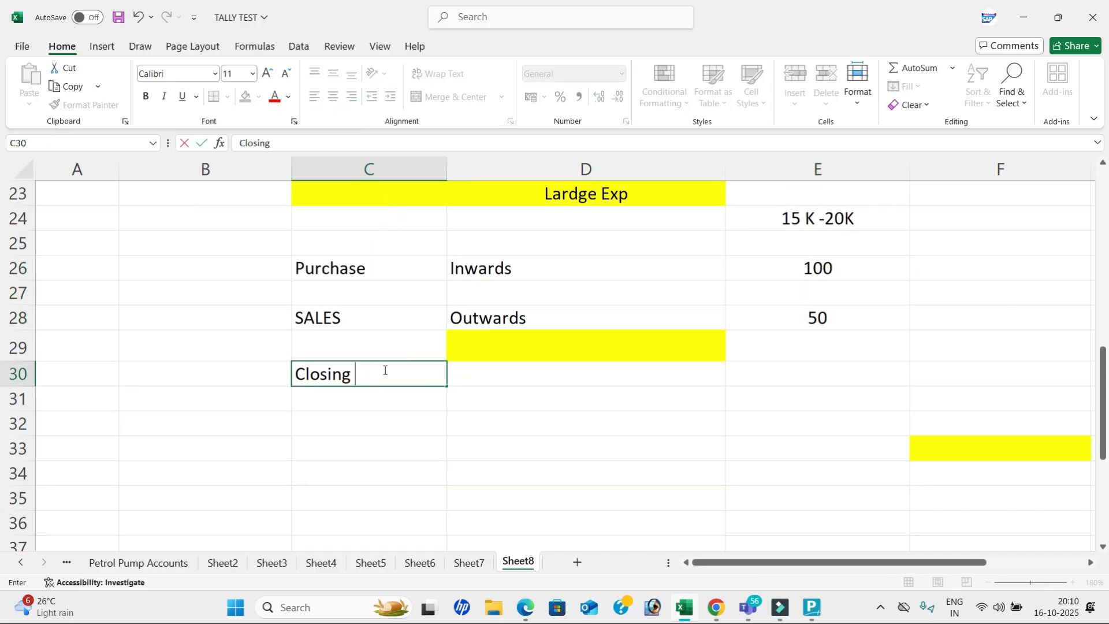
type("Balance")
key("Tab")
key("Tab")
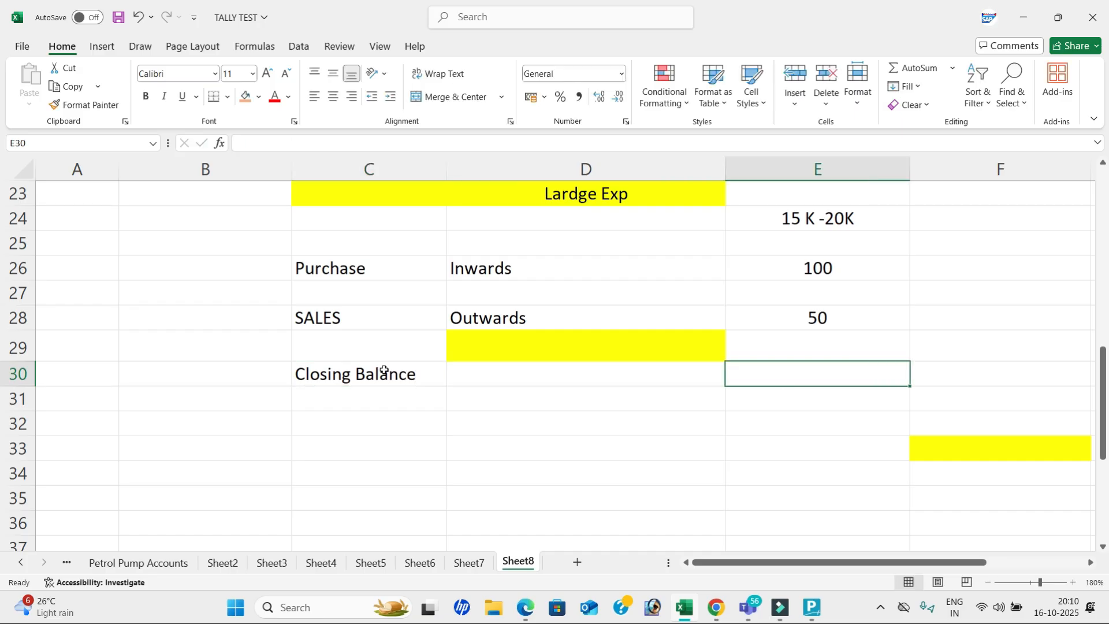
type("50")
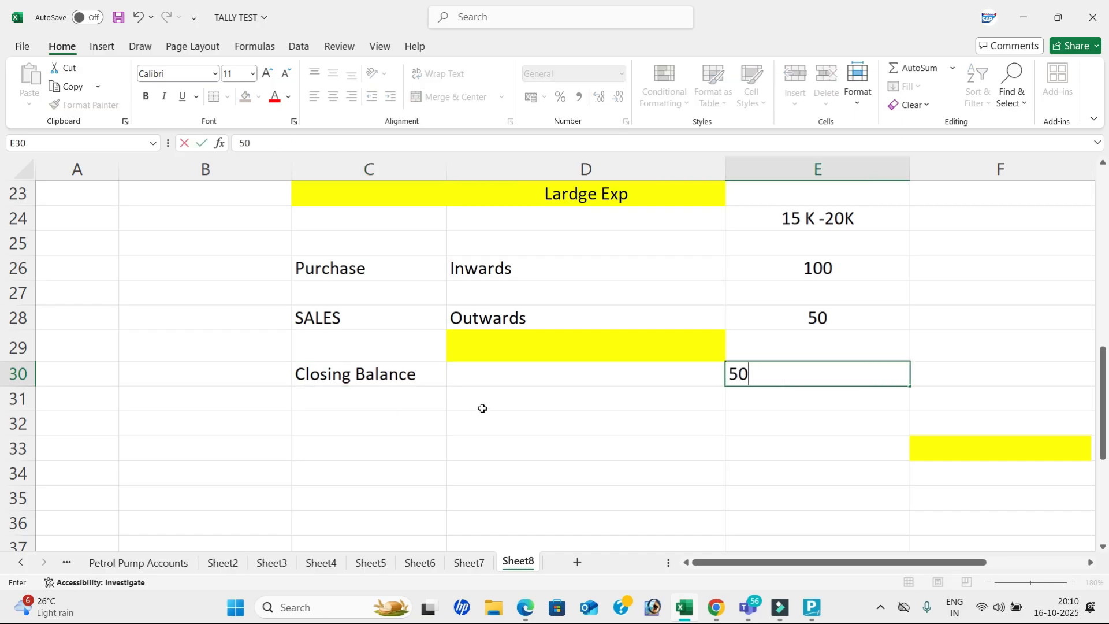
left_click(484, 408)
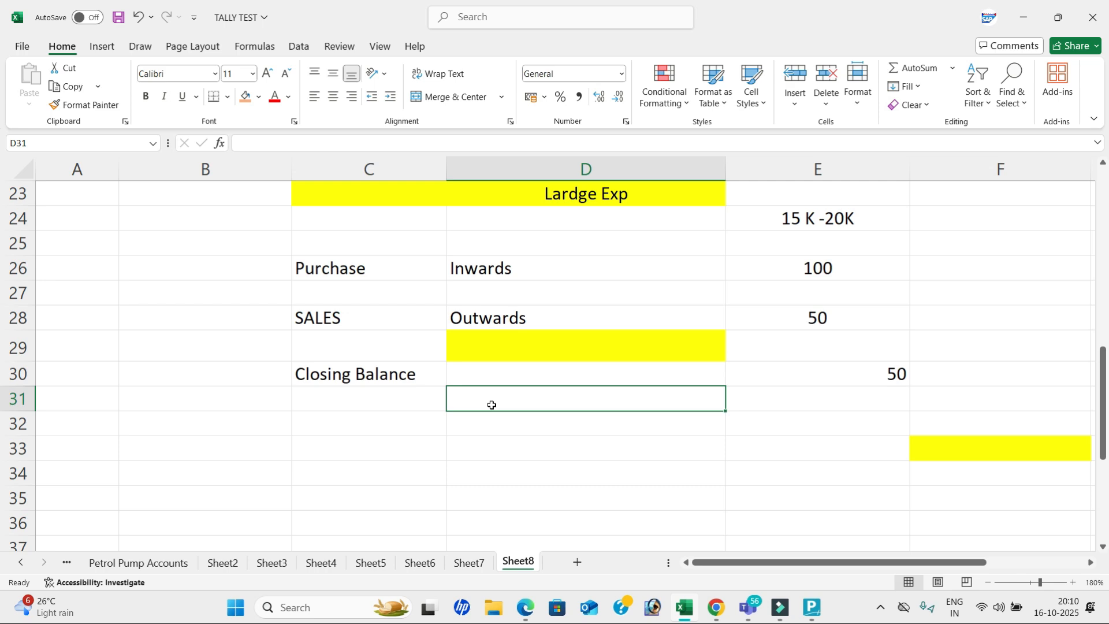
Step: Enter "Mis REPORTS" in cell D33 and "Accounts Books" in cell E33
scroll(492, 405, "down", 1)
left_click(484, 382)
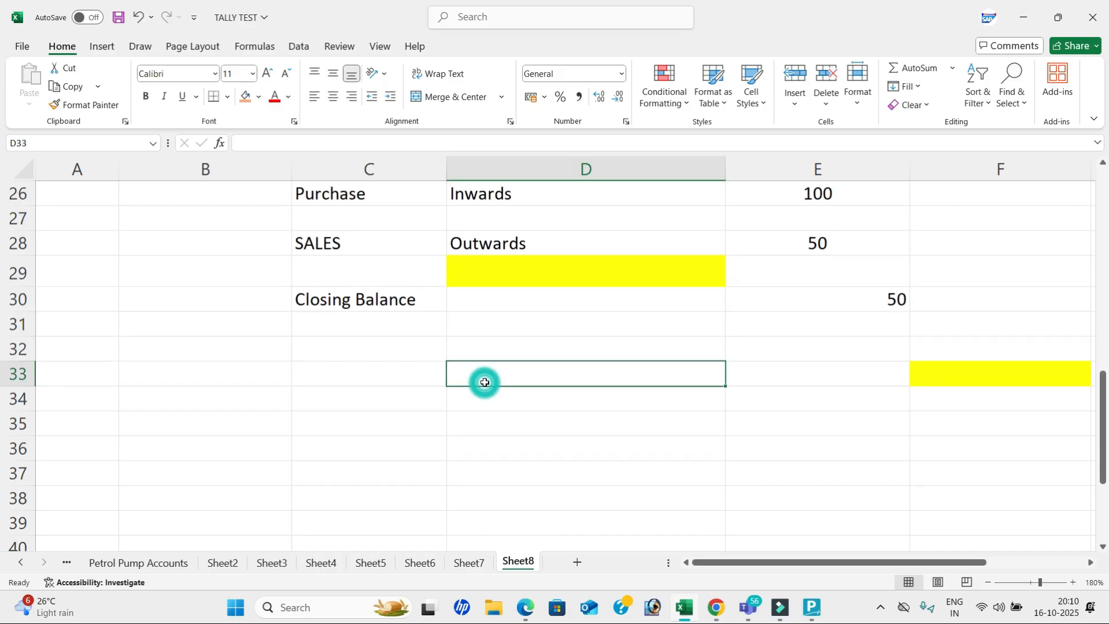
type("M")
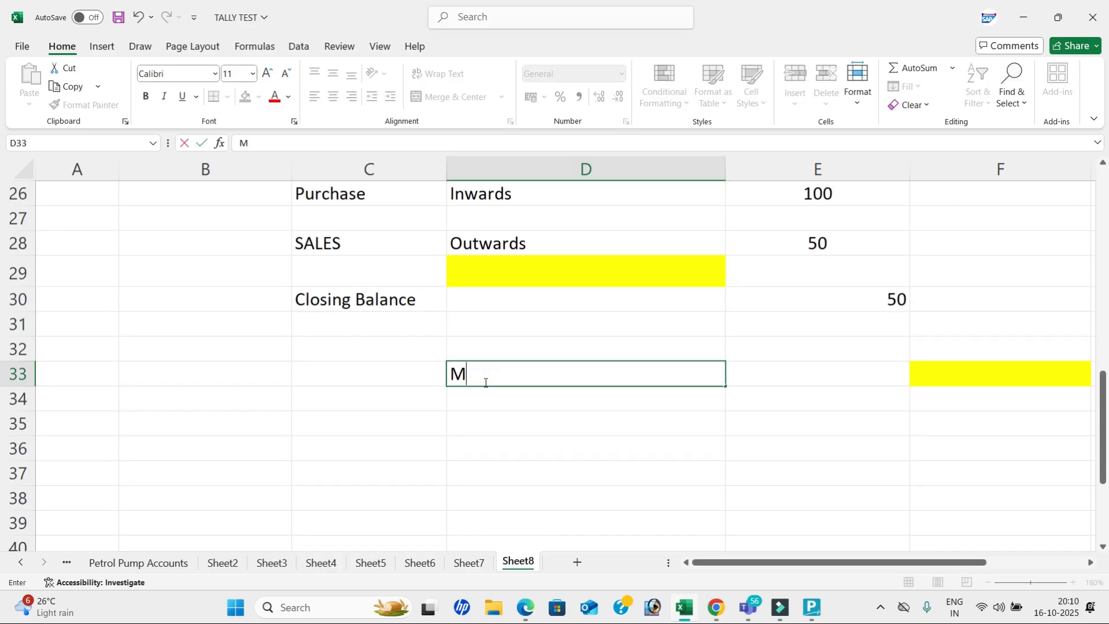
type("is REPORTS")
key("Return")
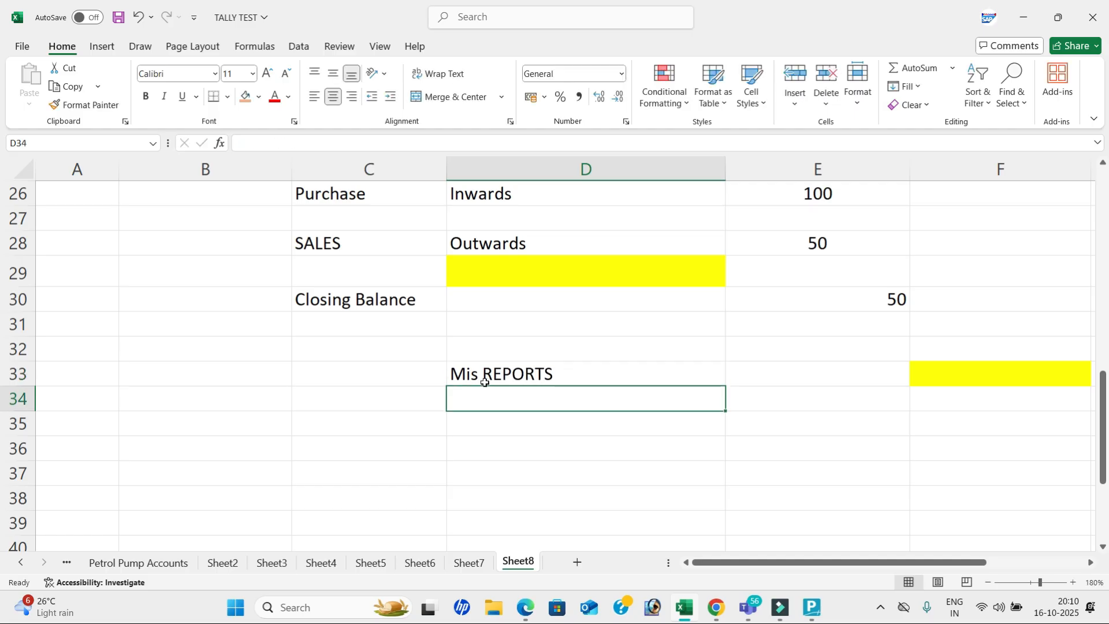
left_click(778, 376)
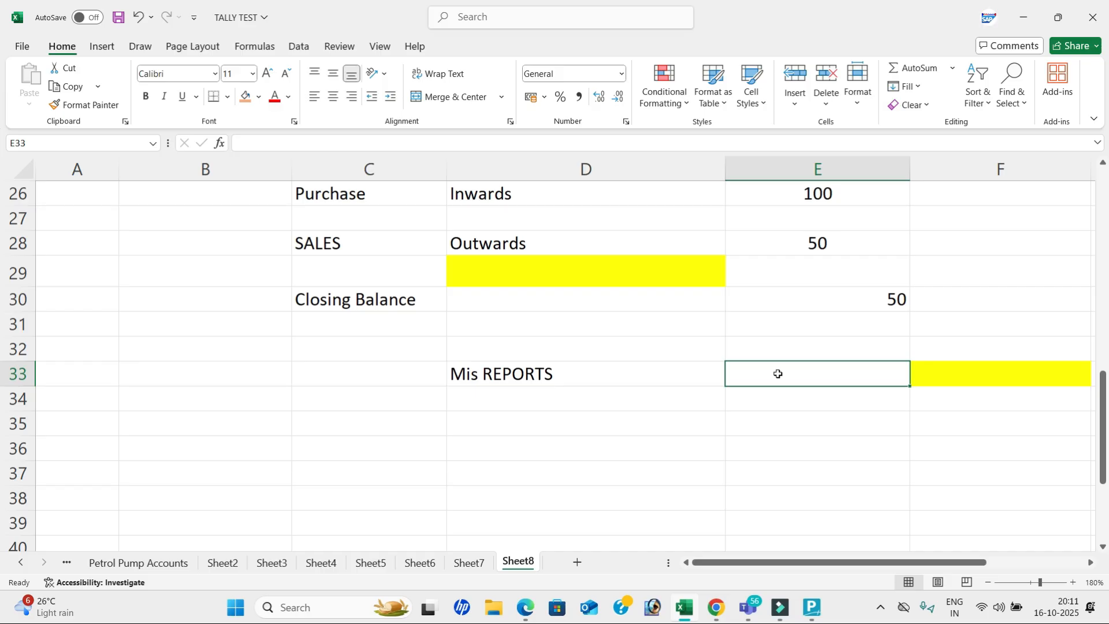
type("Accounts Bo")
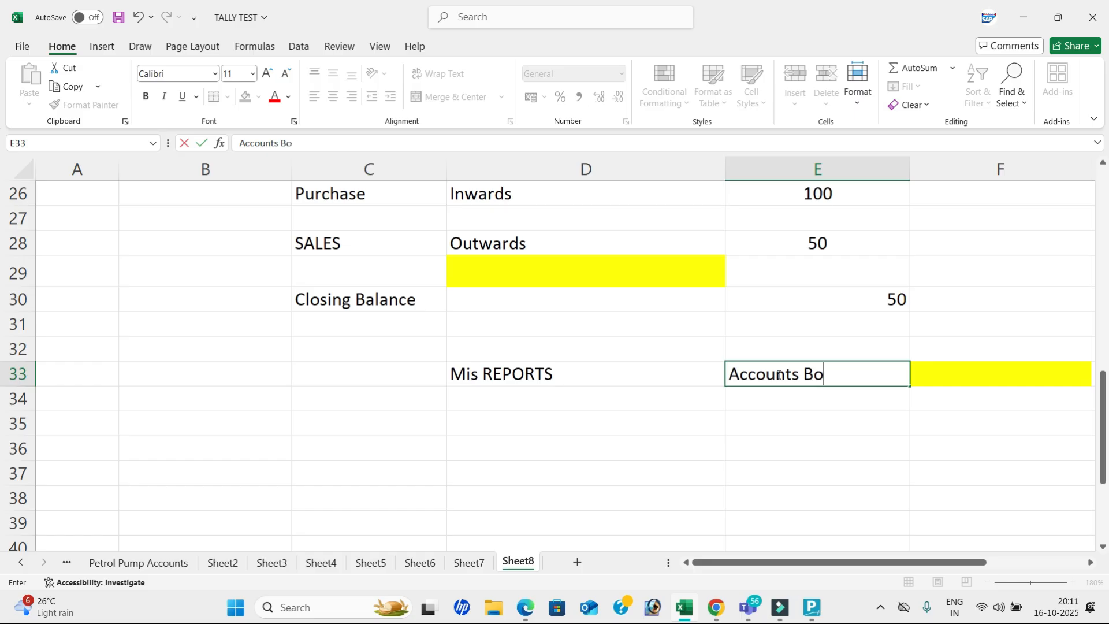
type("oks")
left_click(577, 446)
Step: Centre the contents of cells D32:E34 horizontally
left_click_drag(534, 349, 813, 401)
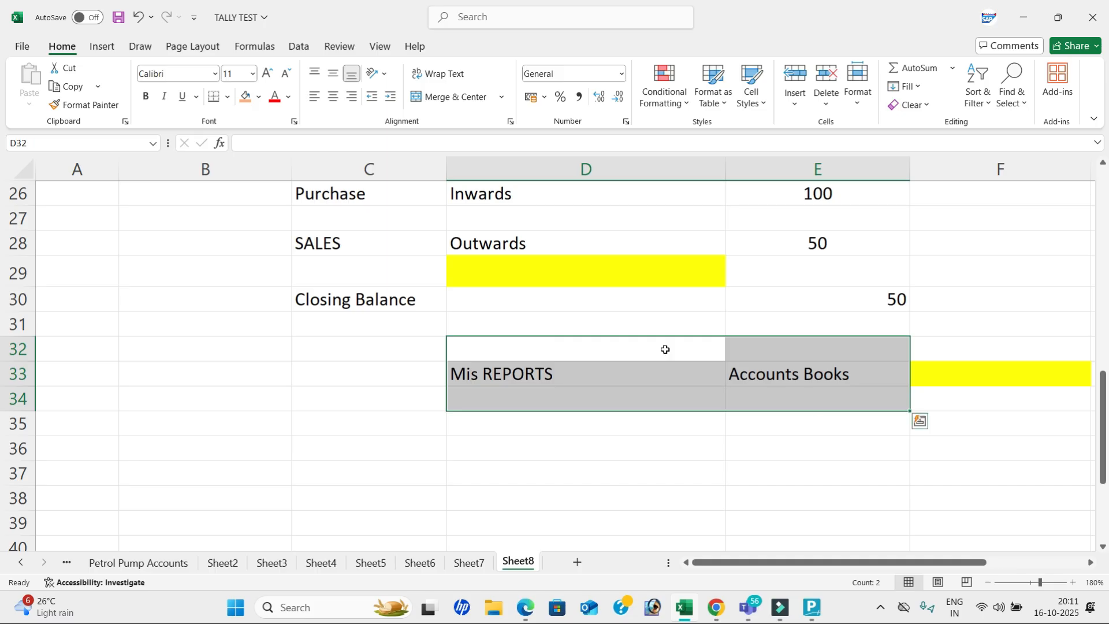
left_click(333, 99)
left_click(579, 347)
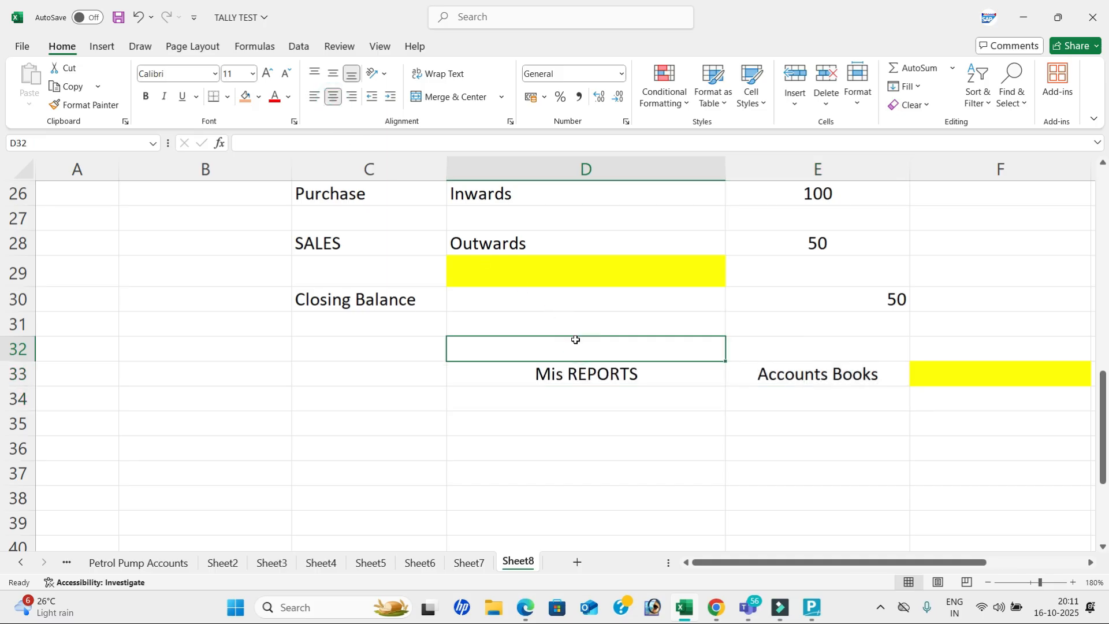
Step: Widen column C slightly so that the "Computer Spar Parts" entry fits inside it
scroll(575, 339, "up", 6)
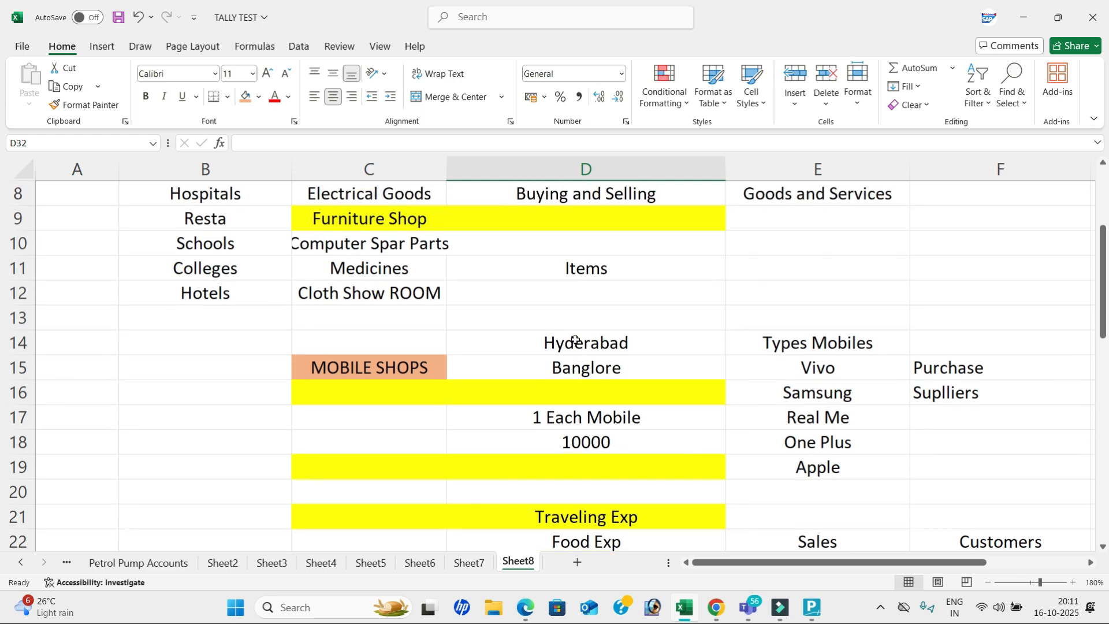
scroll(575, 339, "up", 2)
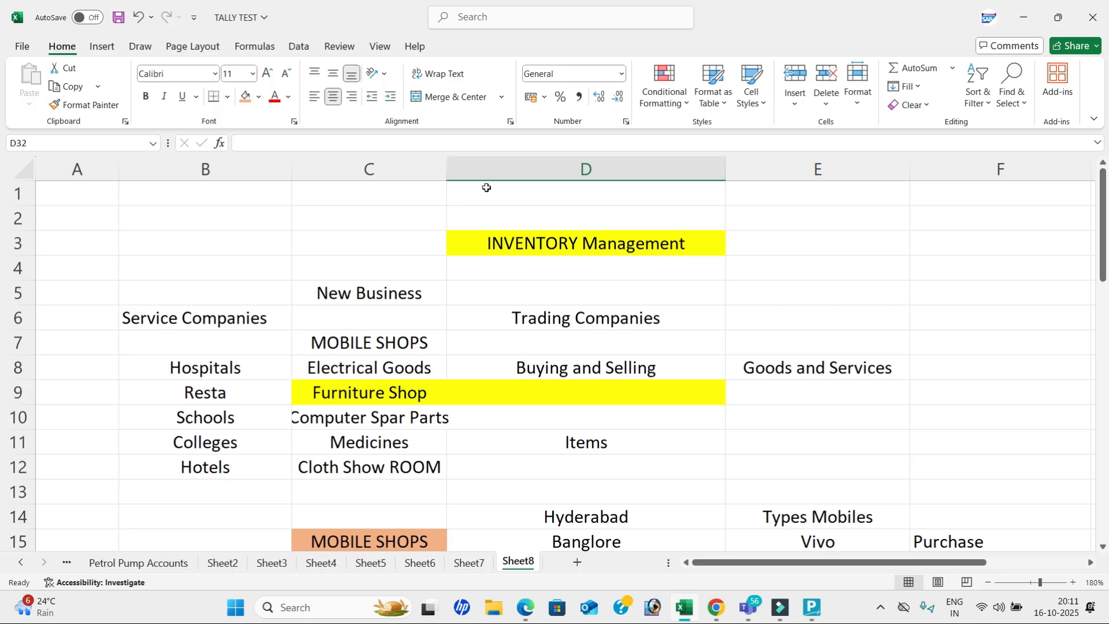
left_click(649, 250)
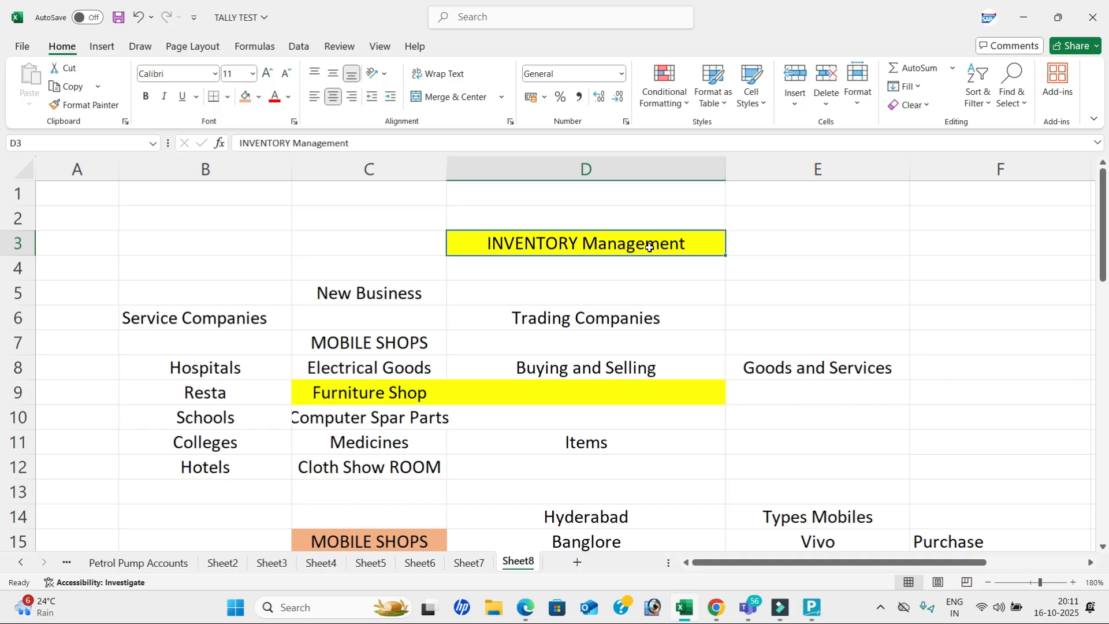
left_click_drag(452, 173, 466, 173)
left_click(500, 320)
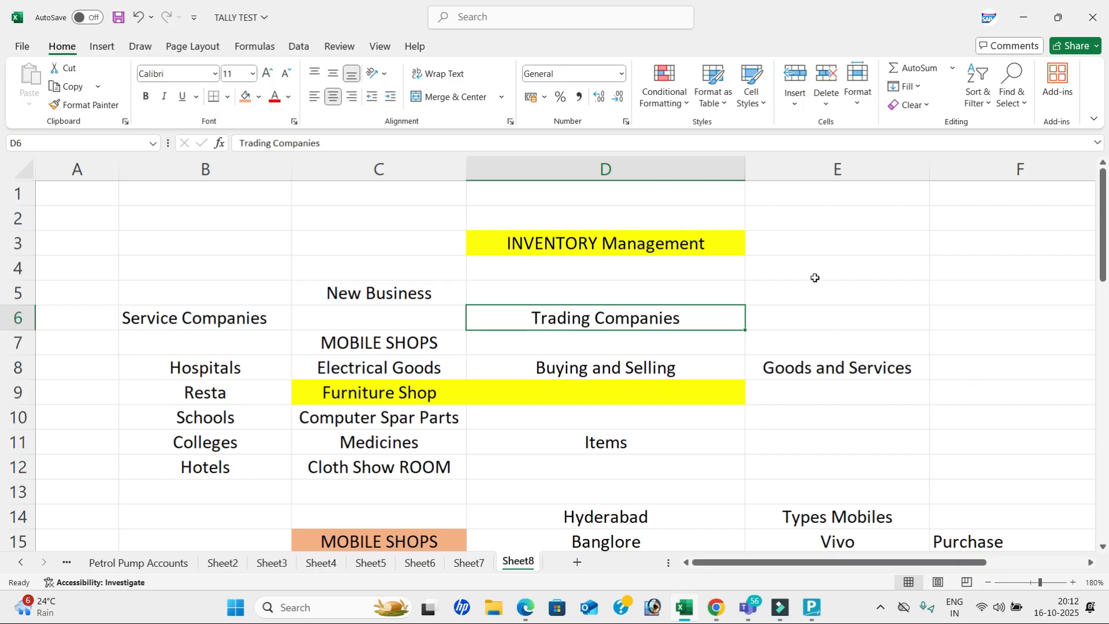
Step: Enter "Service" in cell B38 and "Dr or Cr" in cell C38
scroll(737, 372, "down", 11)
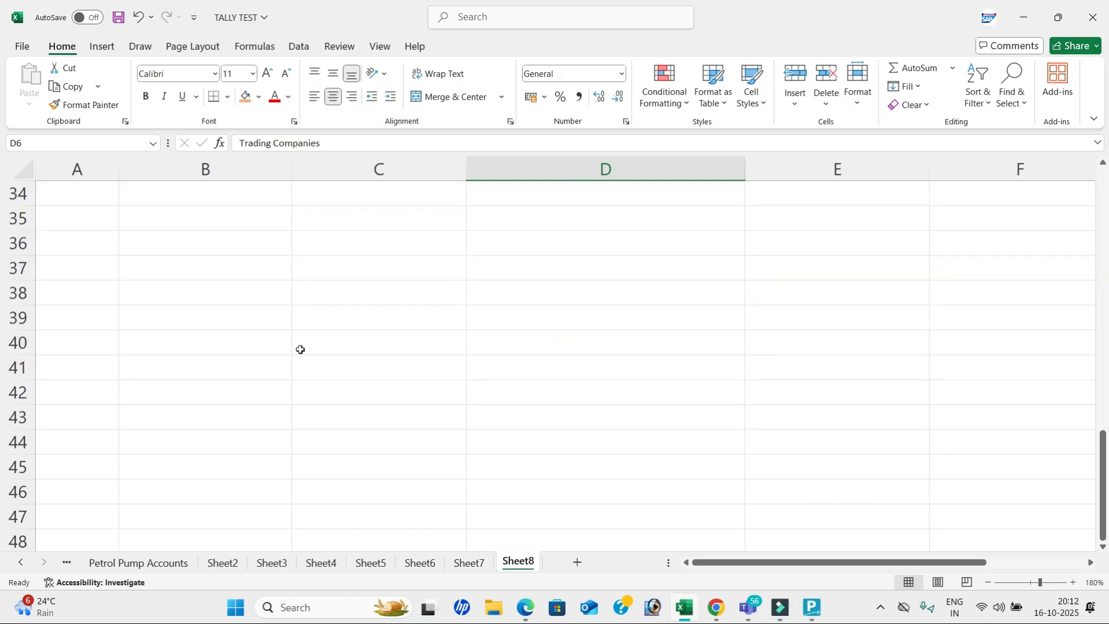
left_click(276, 293)
type("Service")
key("Tab")
type("Dr or Cr")
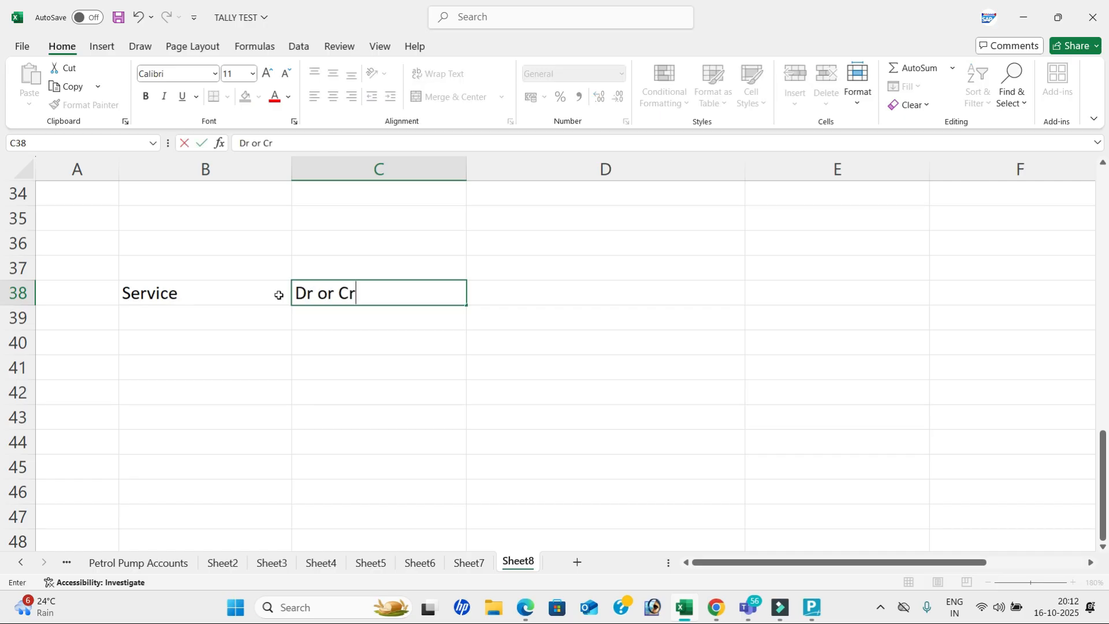
key("Return")
Step: Enter the heading "Inventory" in cell C41 and the labels "ITEM", "Qty" and "Rate" in cells C43:E43
key("Down")
key("Down")
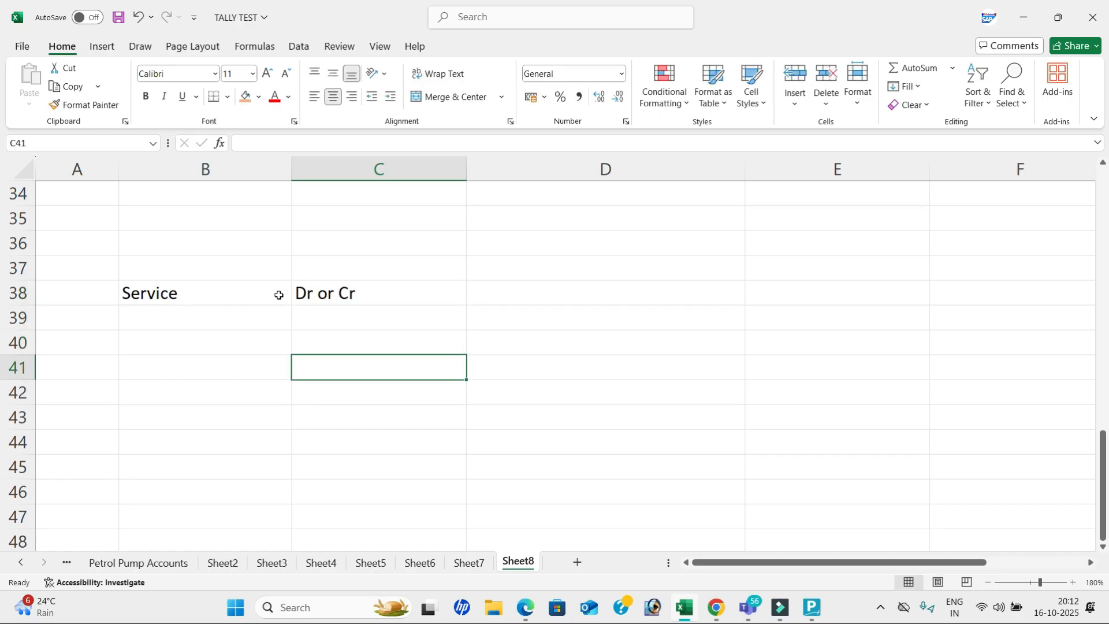
type("Inventory")
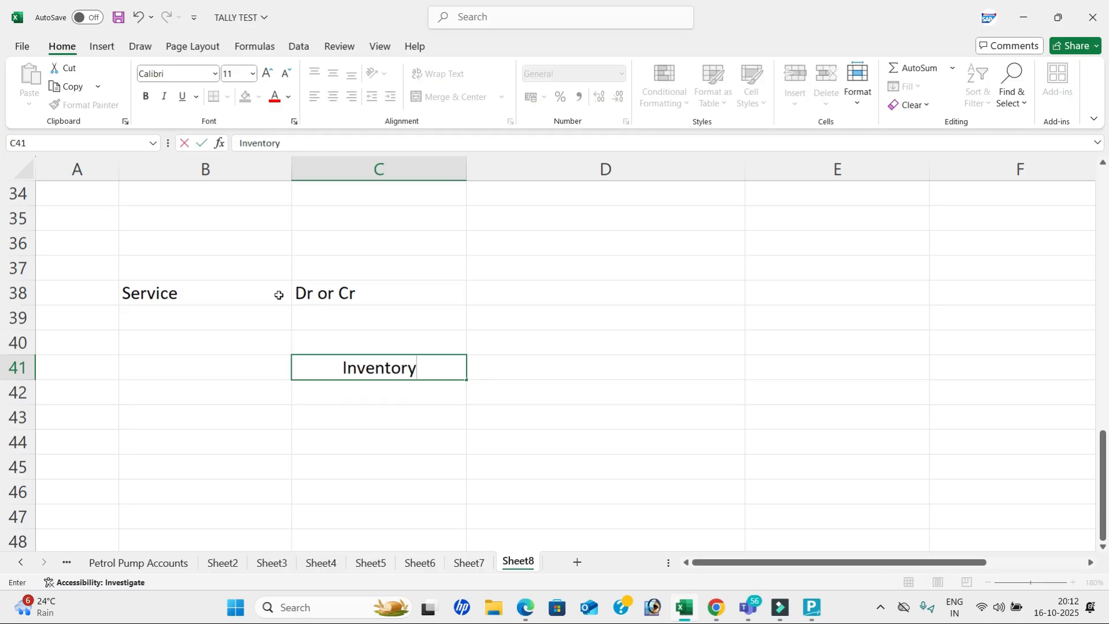
key("Return")
key("Down")
type("ITEM")
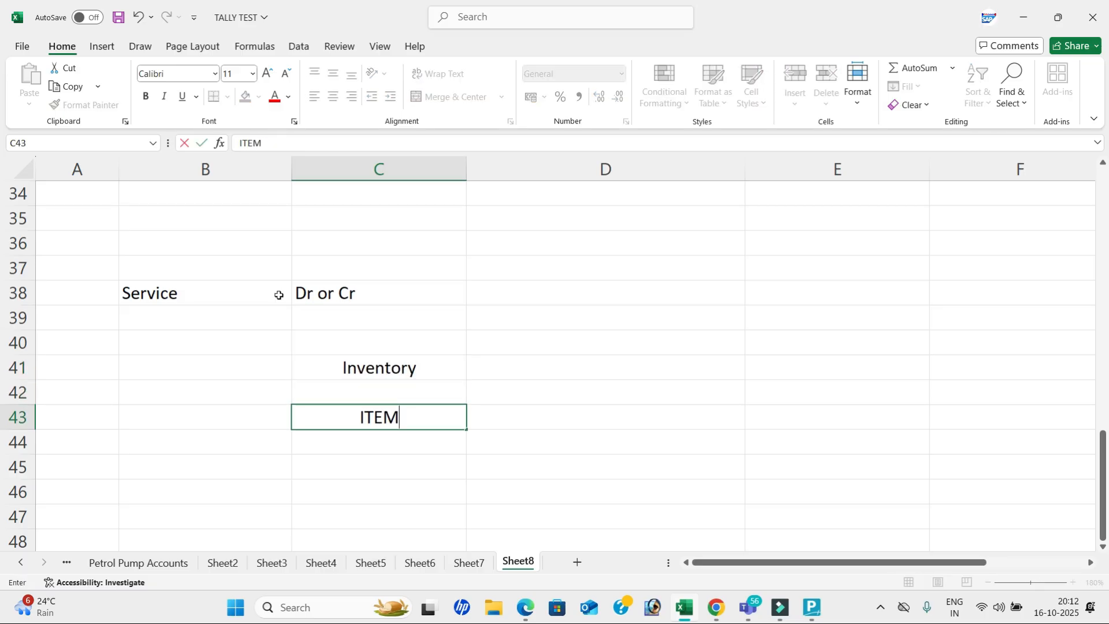
key("Tab")
type("qTY")
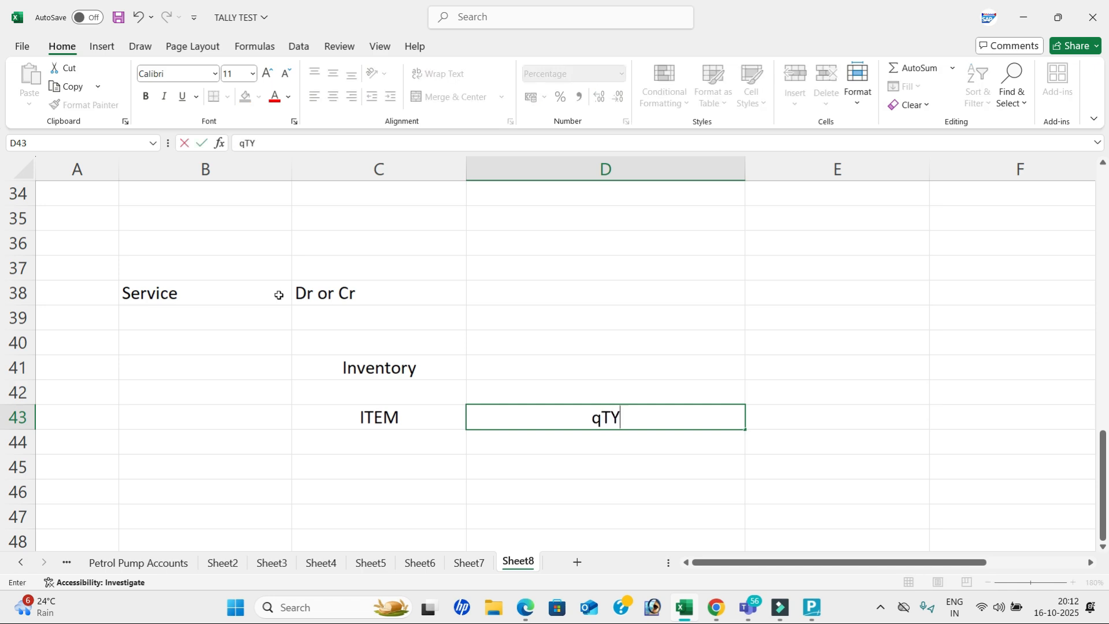
key("Tab")
type("Rate")
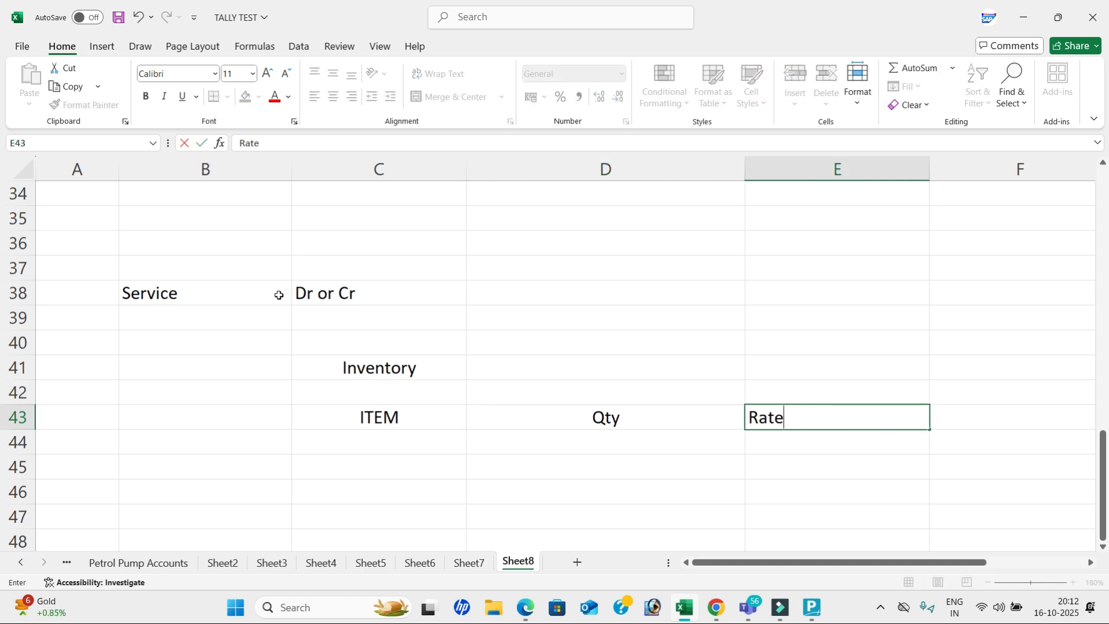
key("Return")
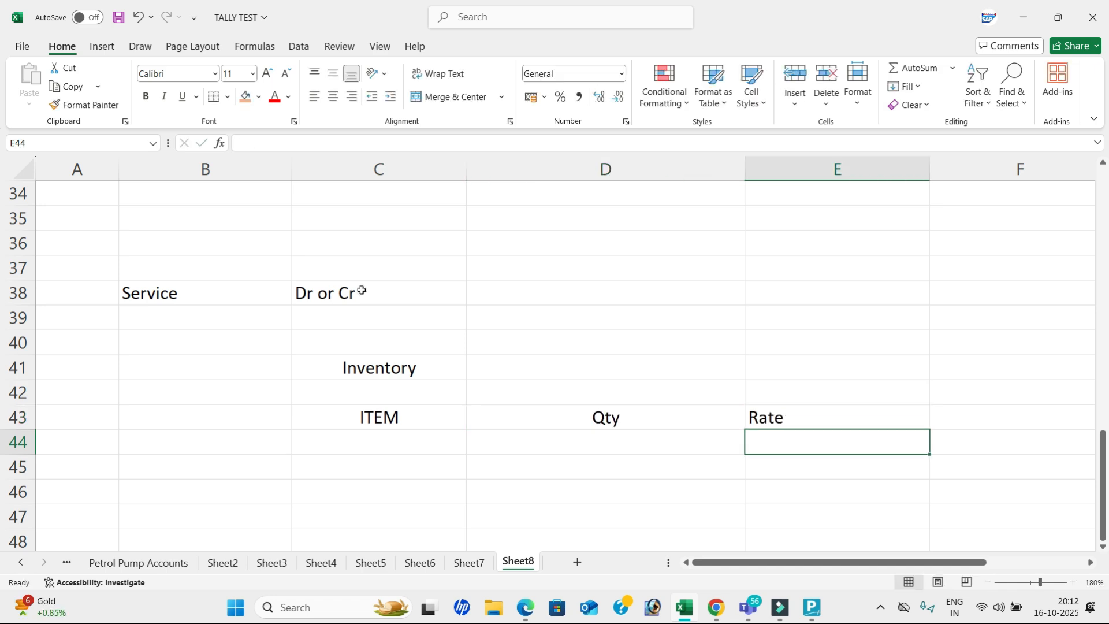
Step: Label the inventory rows with "Purchase" in cell B43 and "Sales" in cell B45
left_click_drag(375, 421, 800, 423)
double_click(245, 418)
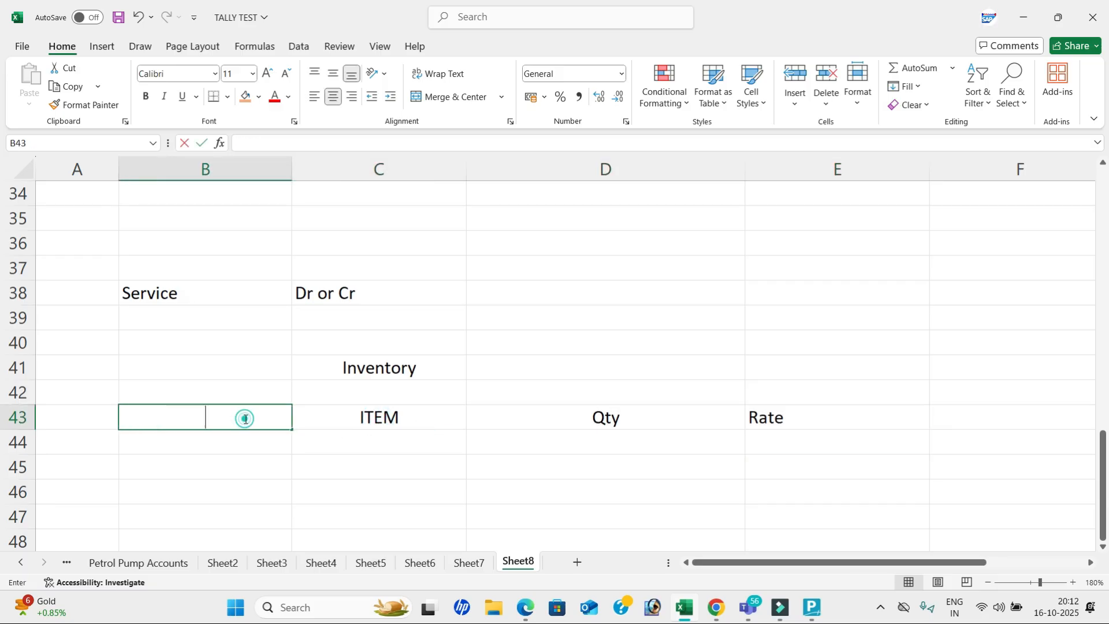
type("Purchase")
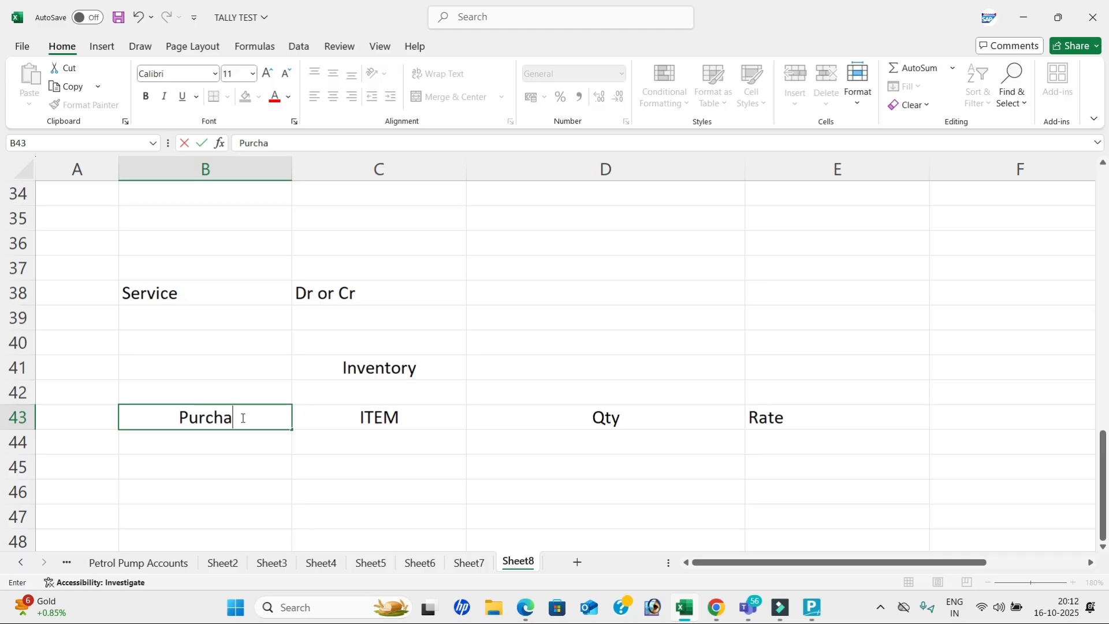
key("Return")
key("Return")
type("Sales")
key("Tab")
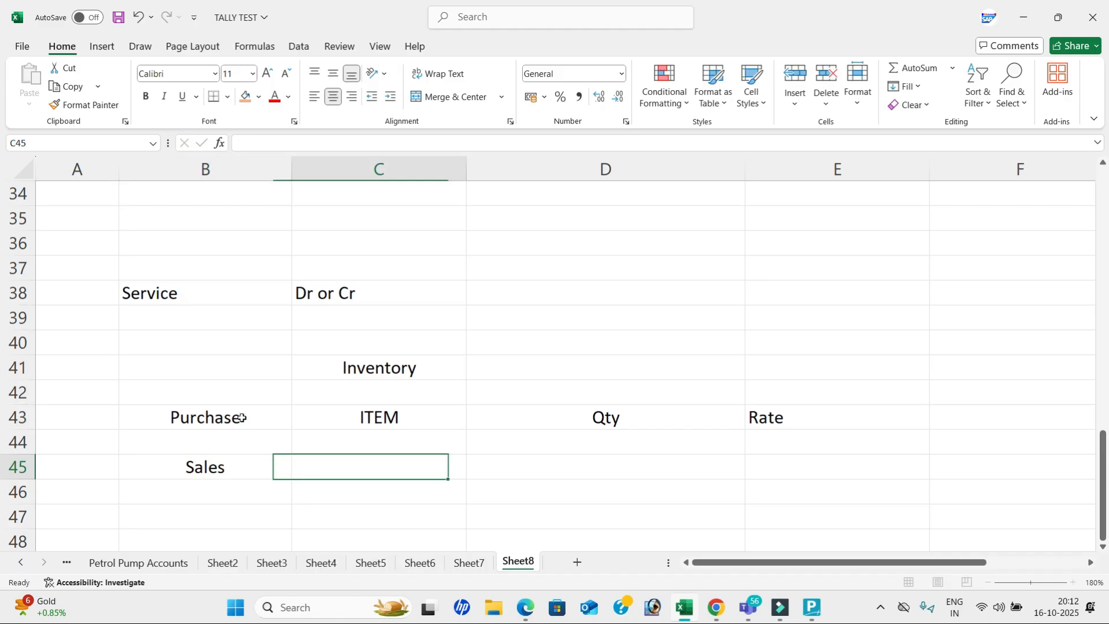
Step: Copy the ITEM, Qty and Rate labels from C43:E43 into the Sales row at C45:E45
left_click(809, 418)
left_click_drag(450, 418, 756, 420)
key("ctrl+c")
left_click_drag(398, 471, 767, 463)
key("ctrl+v")
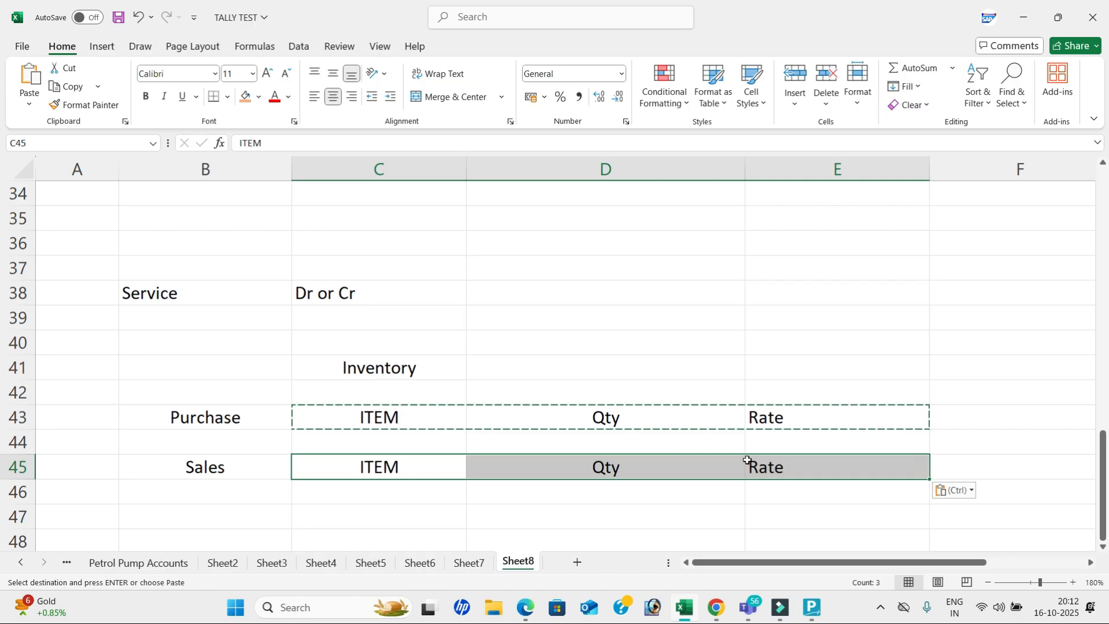
key("Escape")
left_click(539, 470)
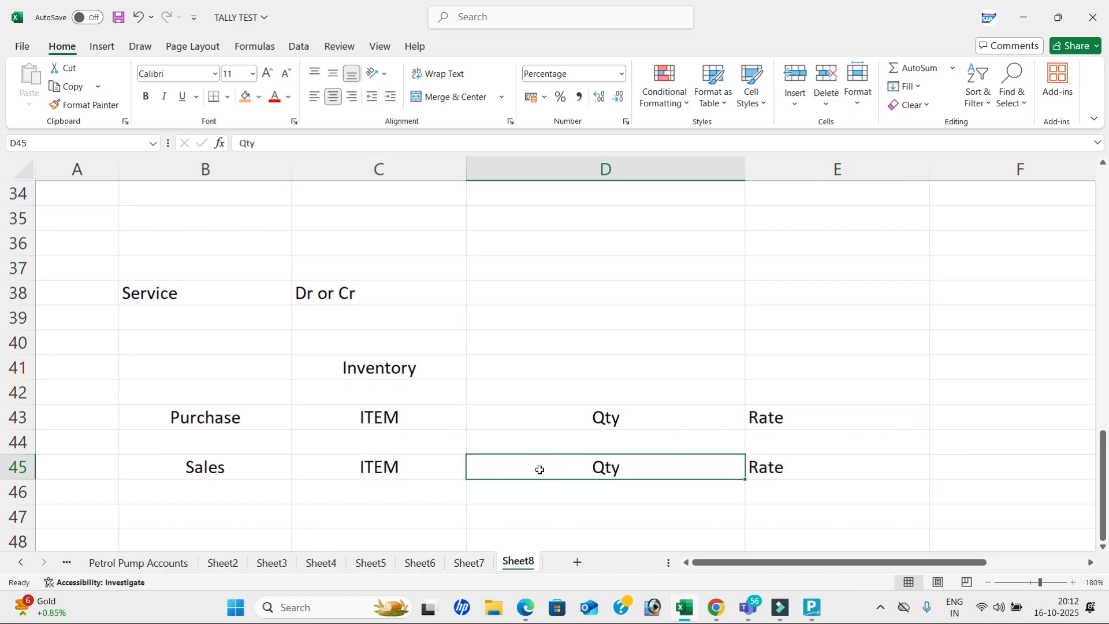
left_click(229, 418)
left_click_drag(230, 419, 758, 466)
left_click(528, 344)
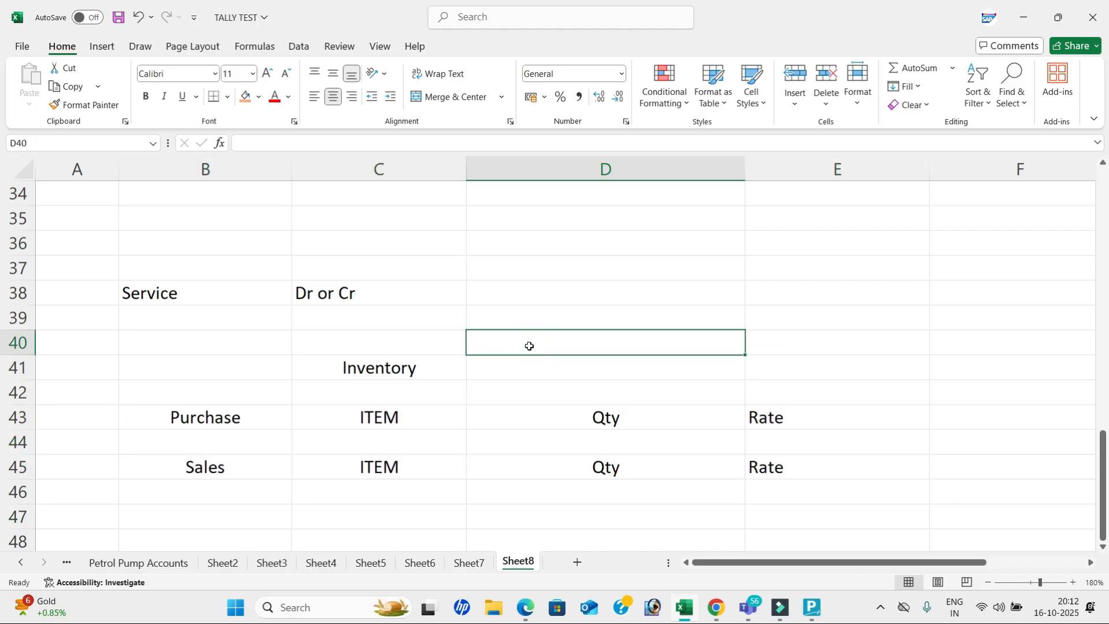
Step: Enter the heading "Stock Summary" in cell D25 above the Inwards row
scroll(529, 345, "up", 7)
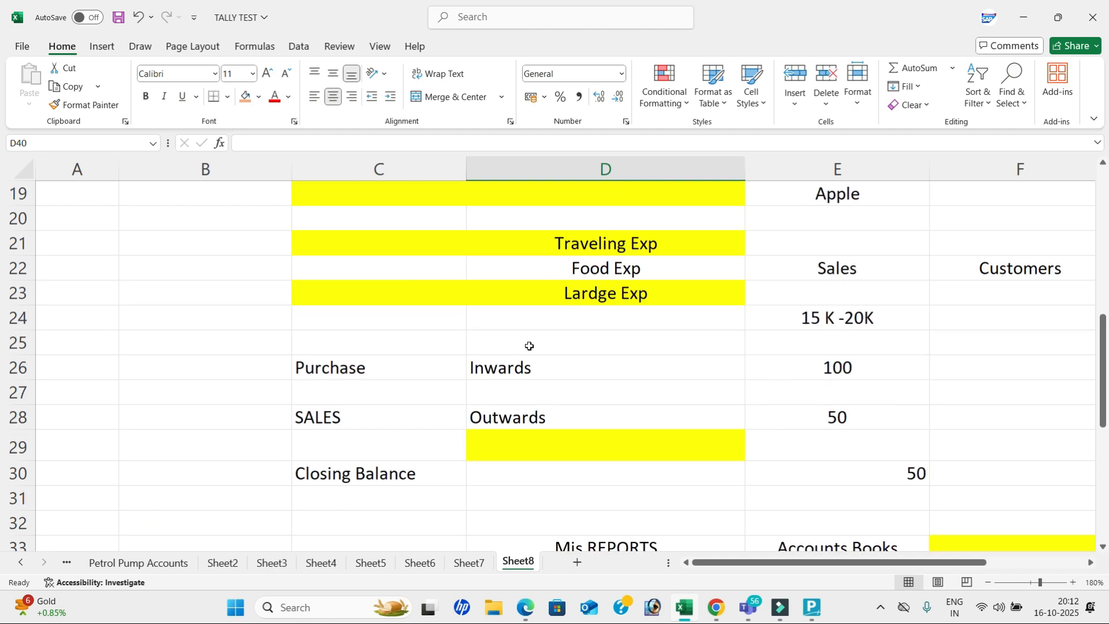
scroll(532, 387, "down", 3)
left_click(545, 266)
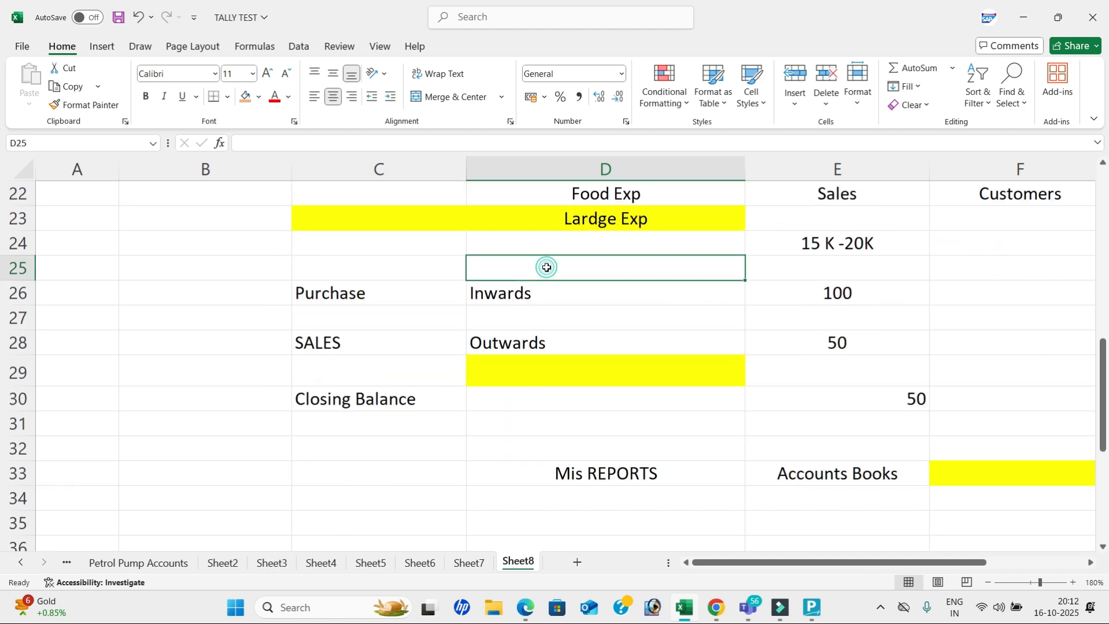
type("Stock Summary")
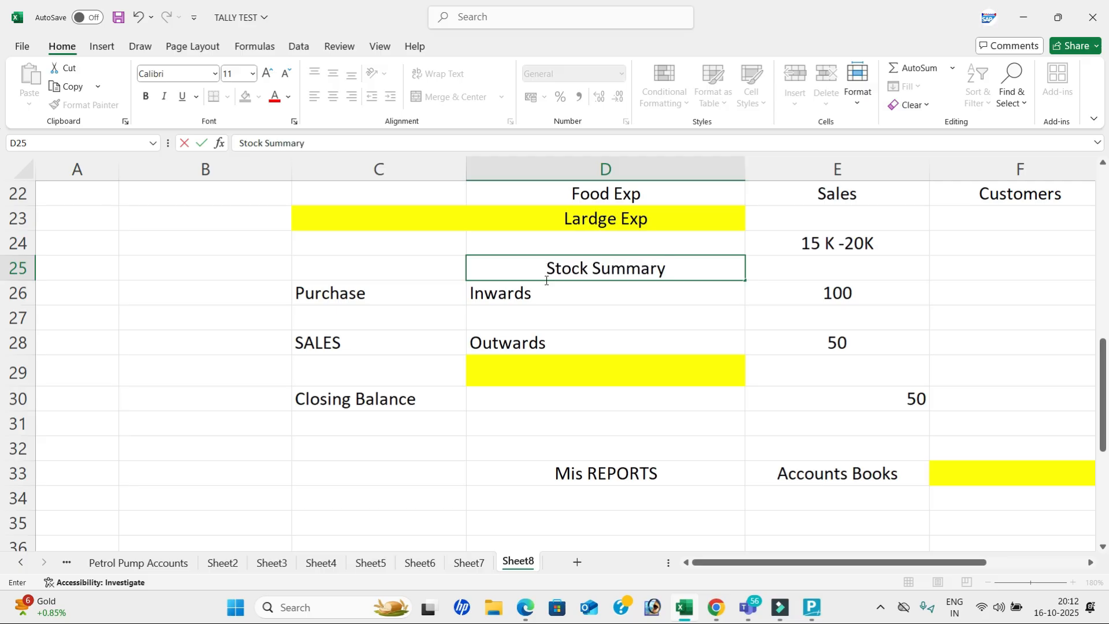
left_click(583, 334)
scroll(593, 332, "up", 4)
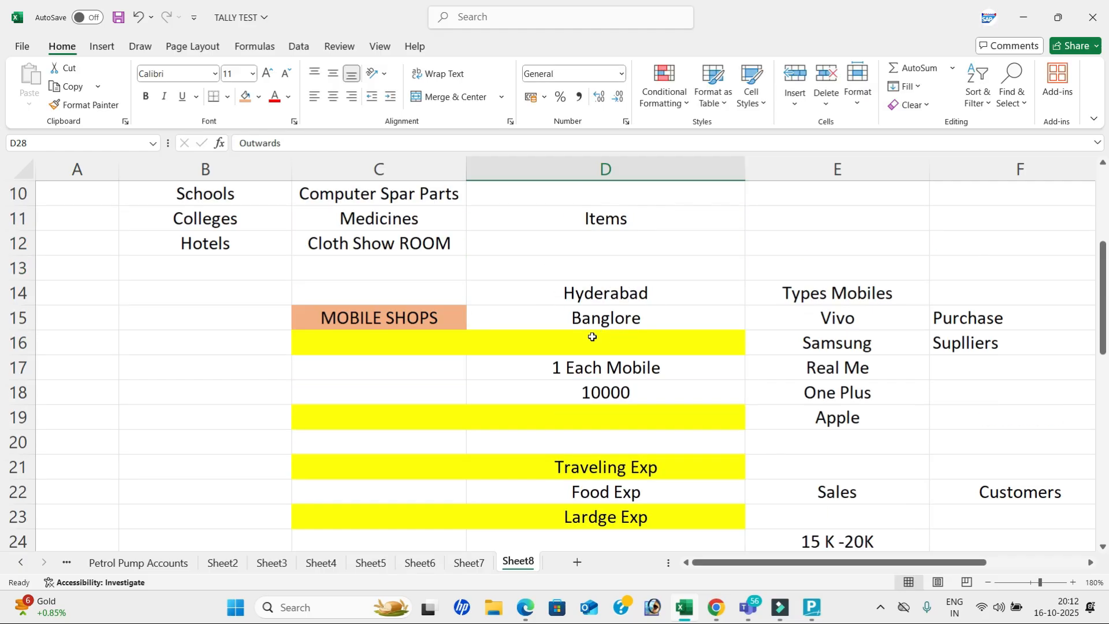
scroll(592, 336, "up", 3)
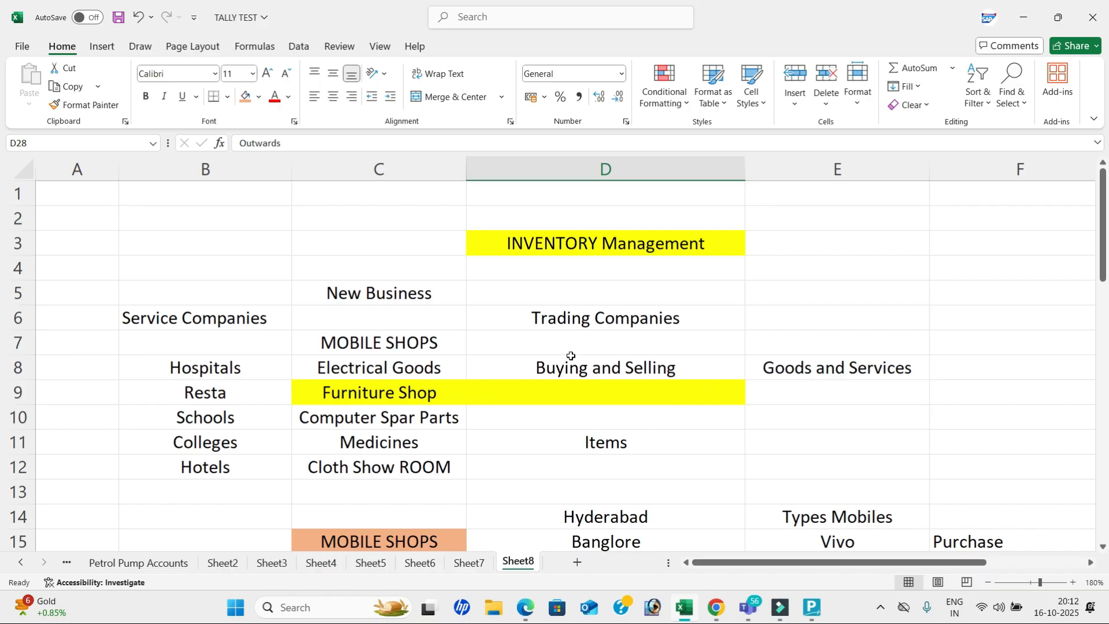
scroll(570, 356, "down", 7)
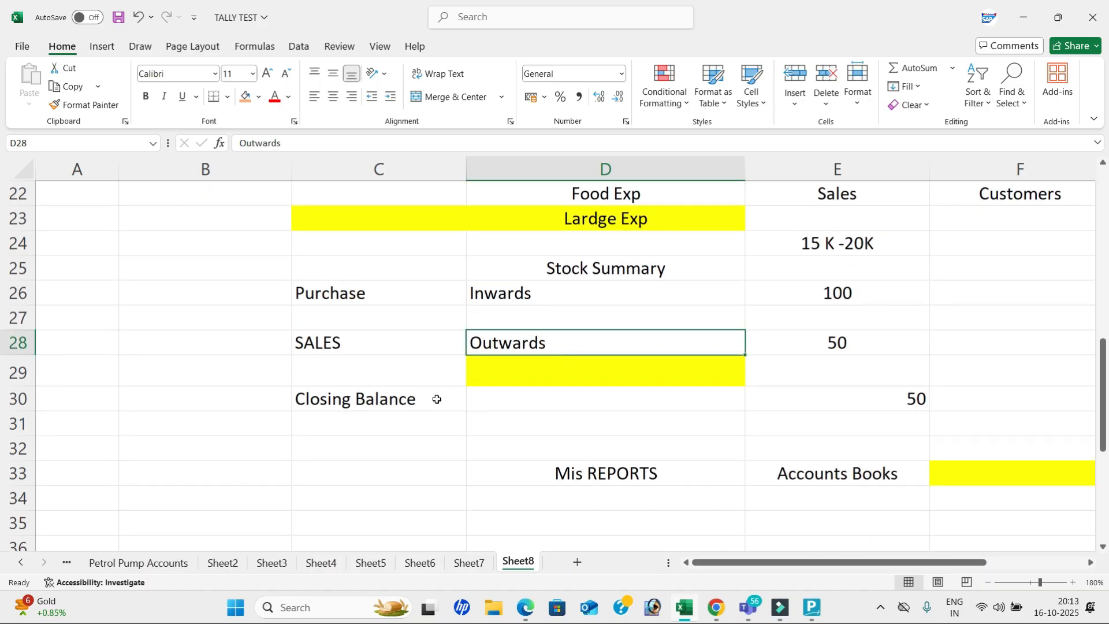
left_click(437, 399)
scroll(425, 399, "up", 7)
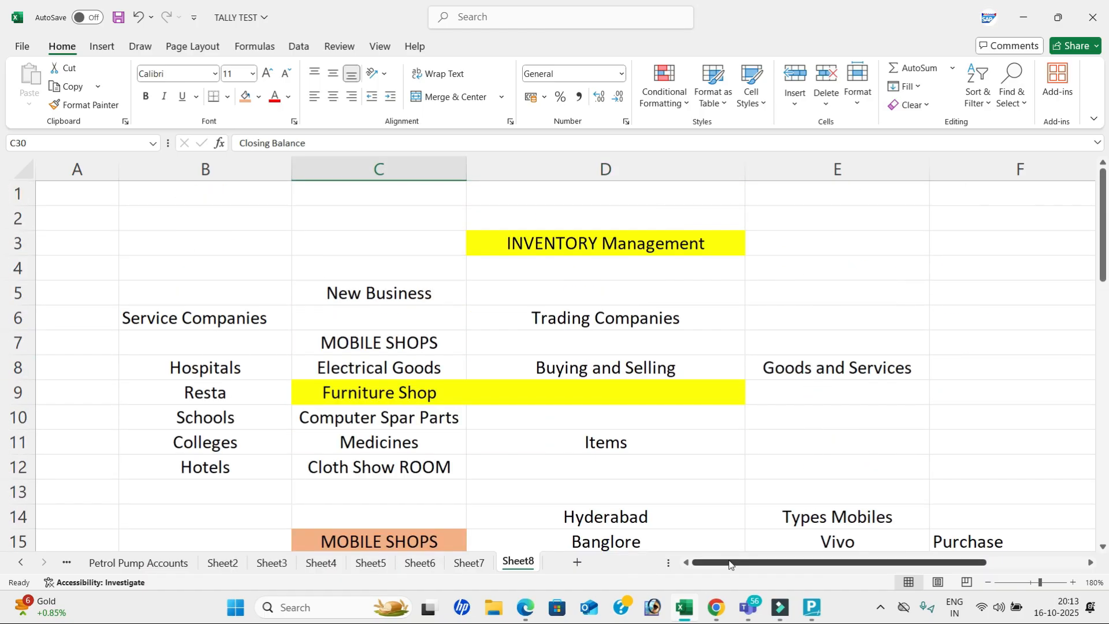
Step: Switch to Tally Prime and open the form for creating a new company
left_click(813, 607)
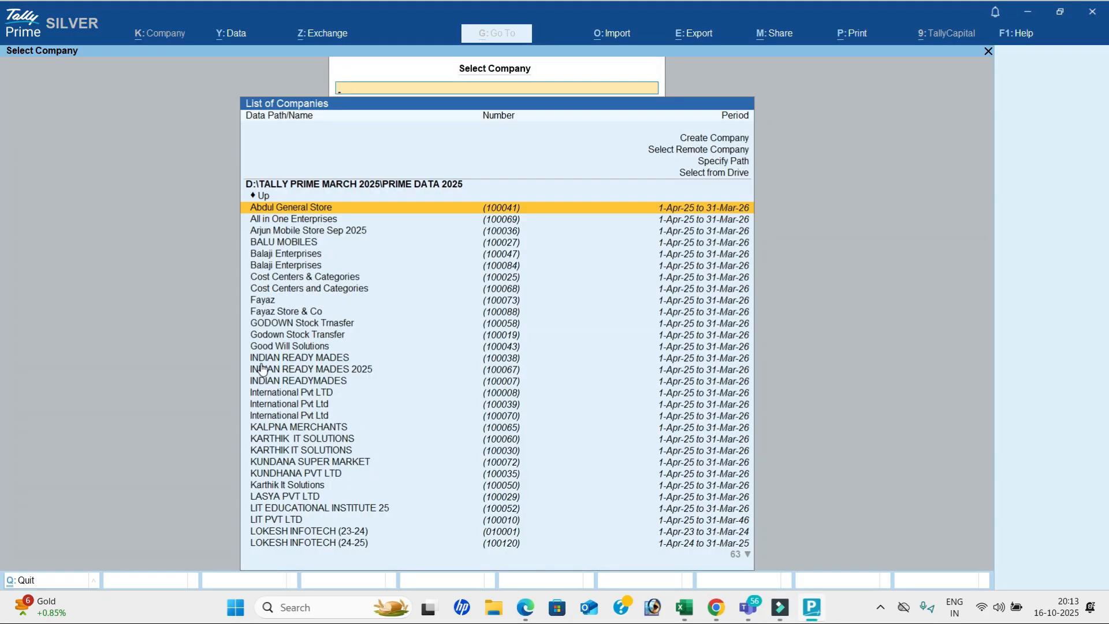
key("Up")
key("Up")
key("Up")
key("Up")
key("Up")
key("Return")
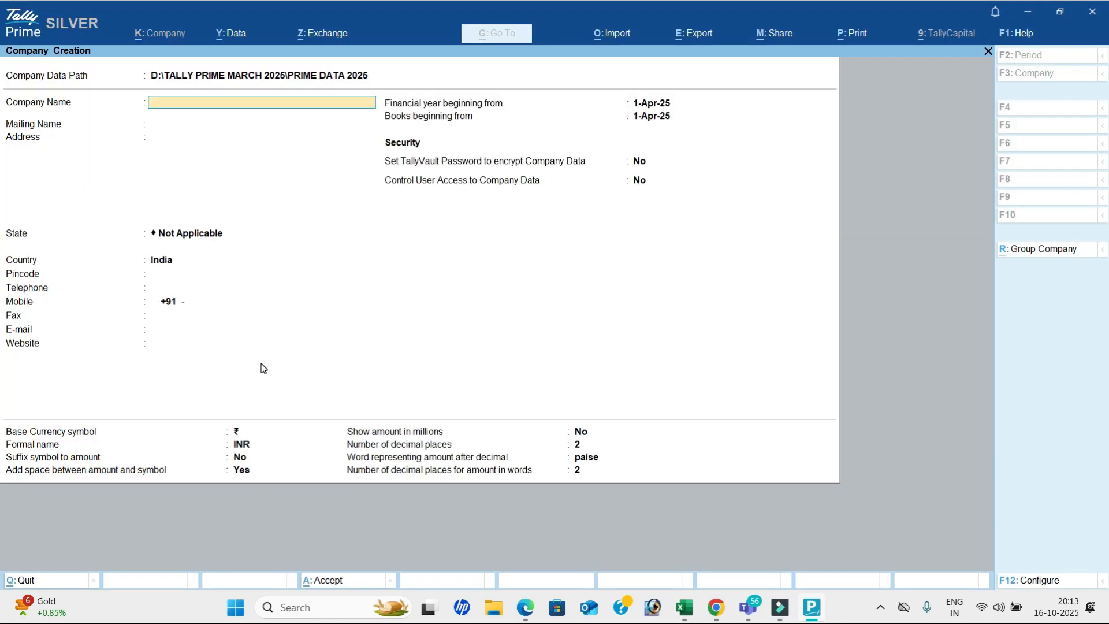
Step: Switch to the "Tally Prime SEP 2025 - 30.pdf" document and view the Arjun Mobile Store exercise, PROBLEM-12, on page 70
key("alt+Tab")
key("alt+Tab")
key("alt+Tab")
key("alt+Tab")
key("alt+Tab")
key("alt+Tab")
key("alt+Tab")
scroll(209, 327, "down", 1)
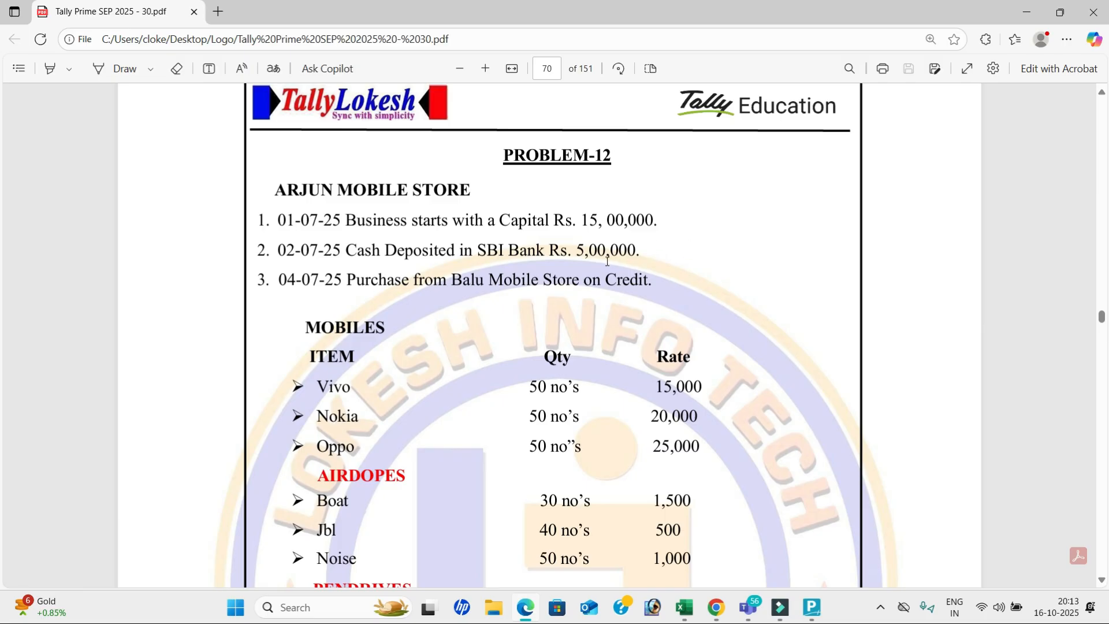
Step: Read through PROBLEM-12 for Arjun Mobile Store, covering the capital, bank deposit, purchase and sales item lists, and the remaining transactions
scroll(607, 261, "down", 1)
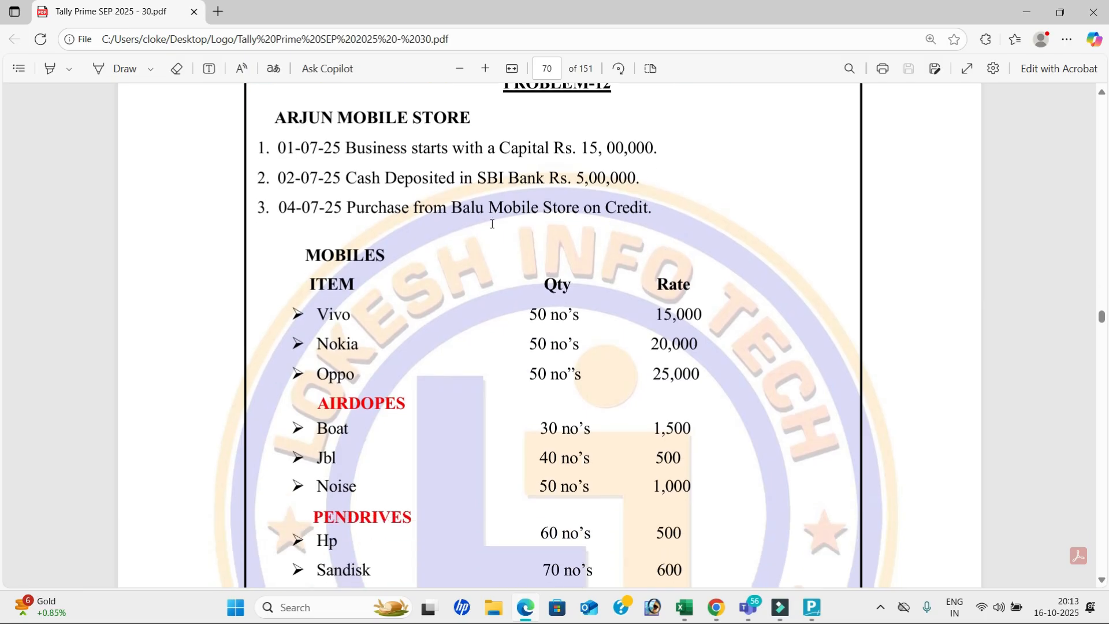
scroll(380, 230, "down", 1)
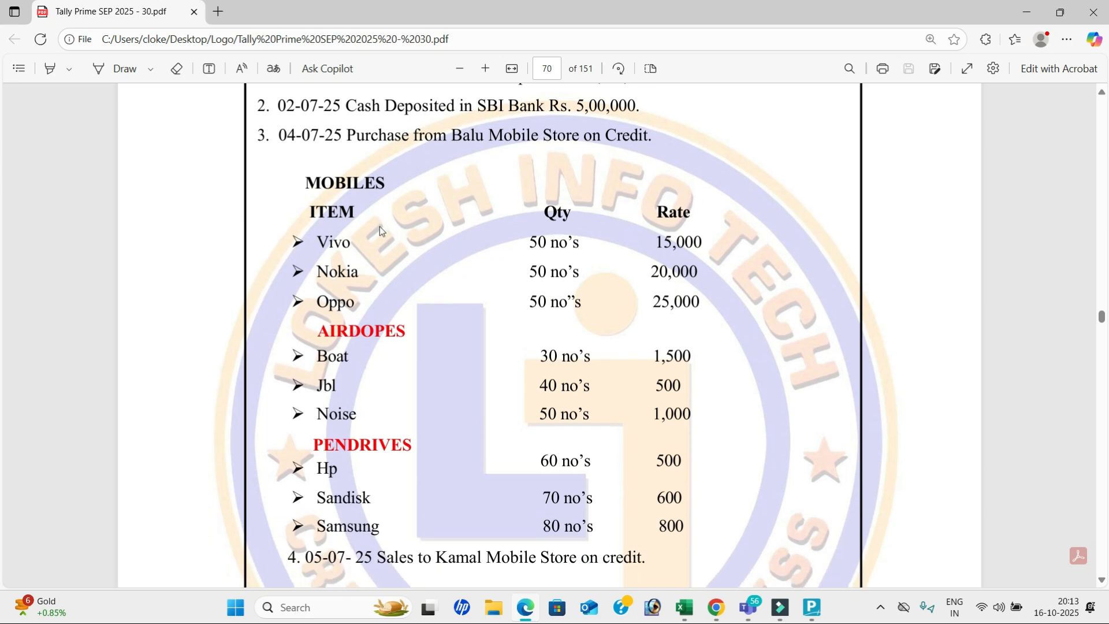
scroll(450, 347, "down", 2)
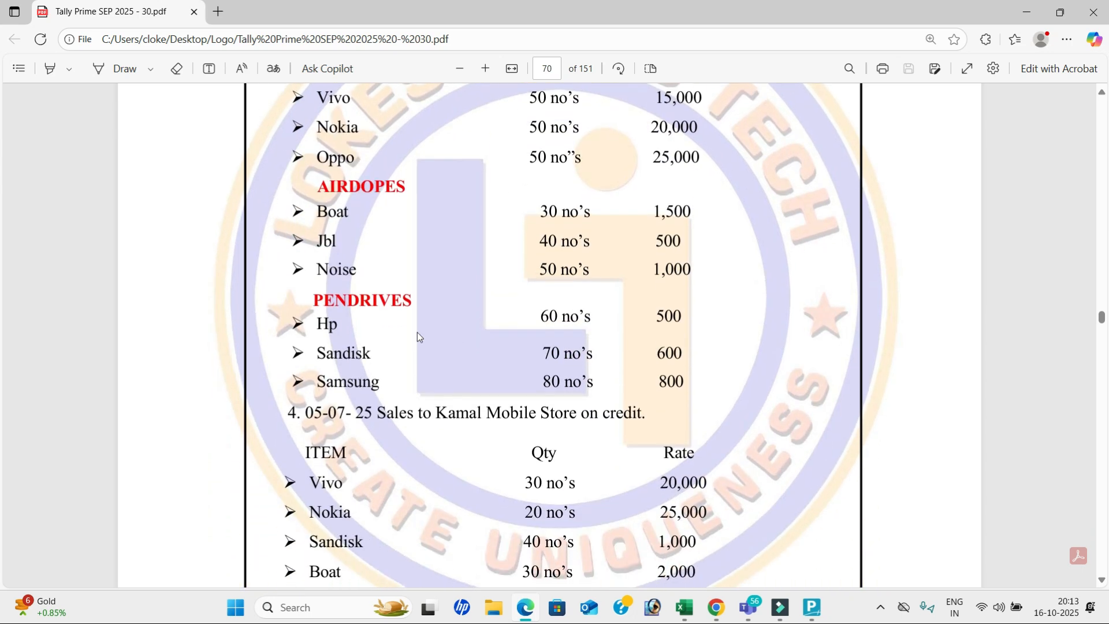
scroll(482, 243, "up", 1)
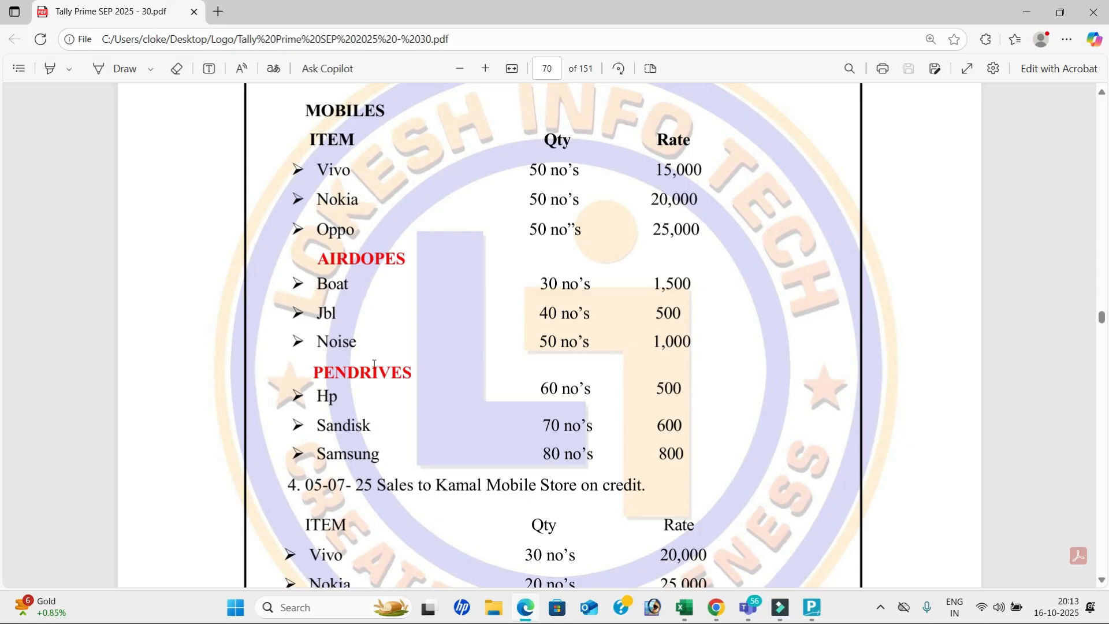
scroll(354, 384, "down", 2)
scroll(498, 341, "up", 3)
scroll(595, 251, "down", 5)
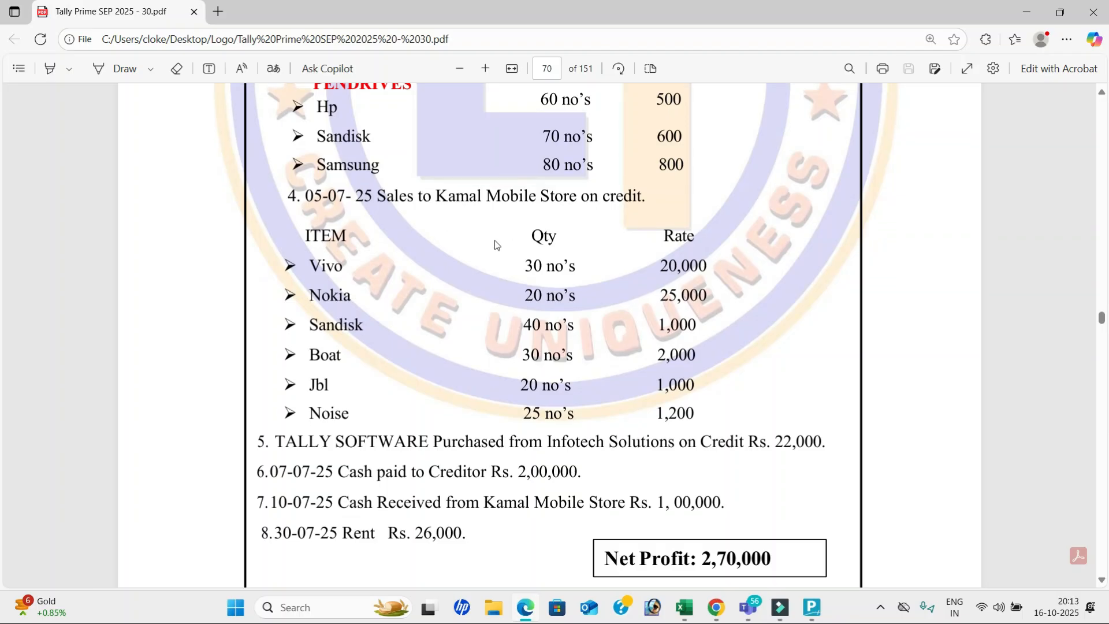
scroll(716, 246, "down", 1)
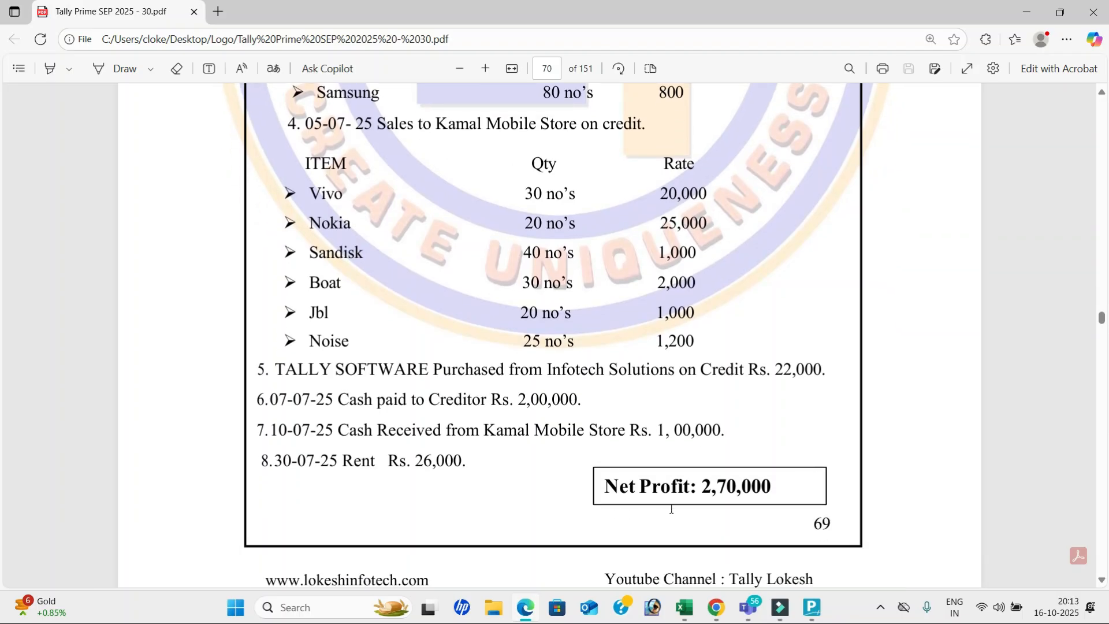
scroll(603, 383, "up", 8)
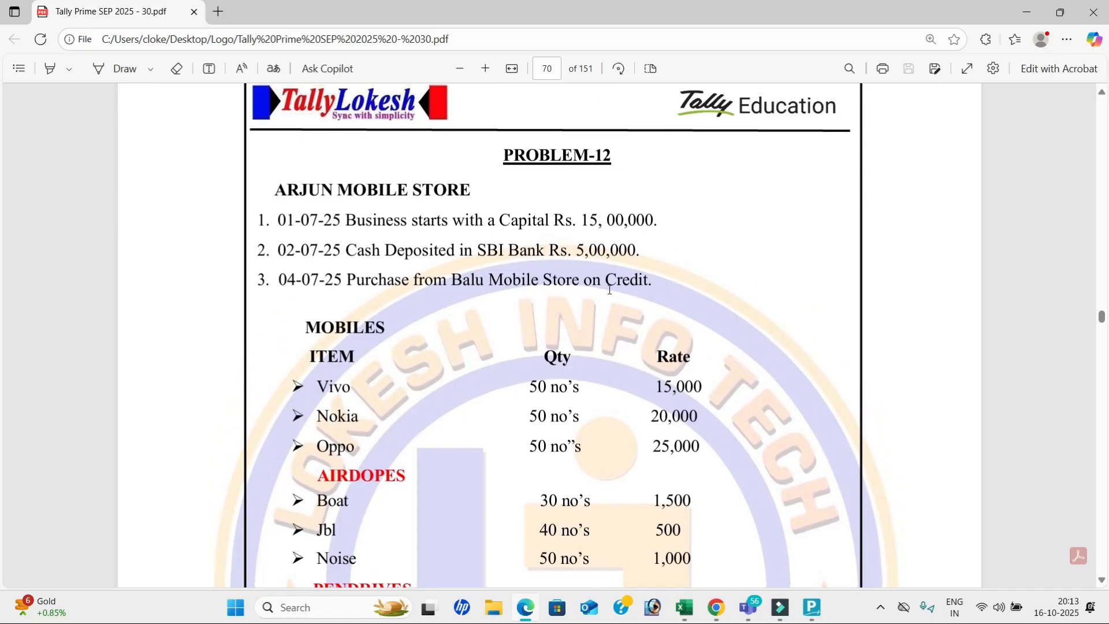
scroll(609, 290, "up", 1)
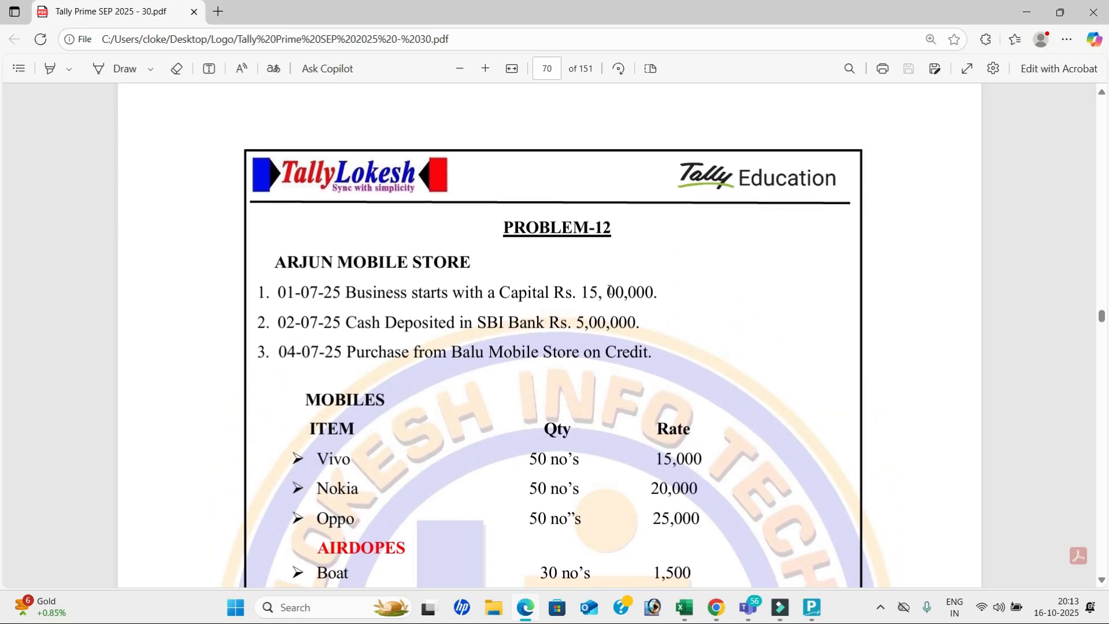
Step: Switch to Tally Prime and enter ARJUN MOBILE STORE as the new company's name and mailing name
key("alt+Tab")
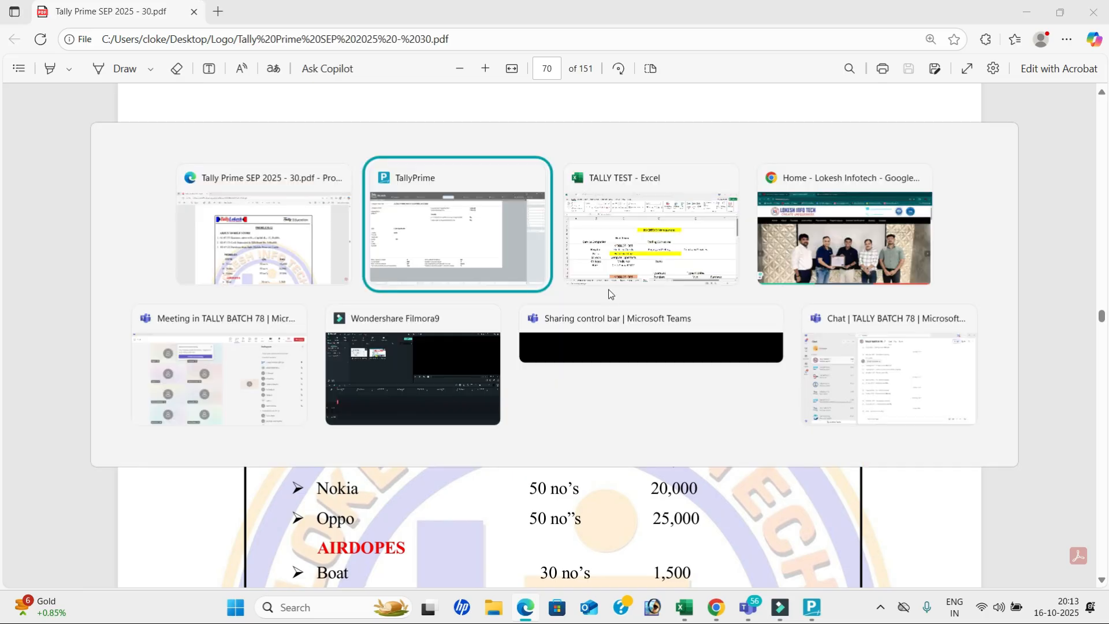
key("alt+Tab")
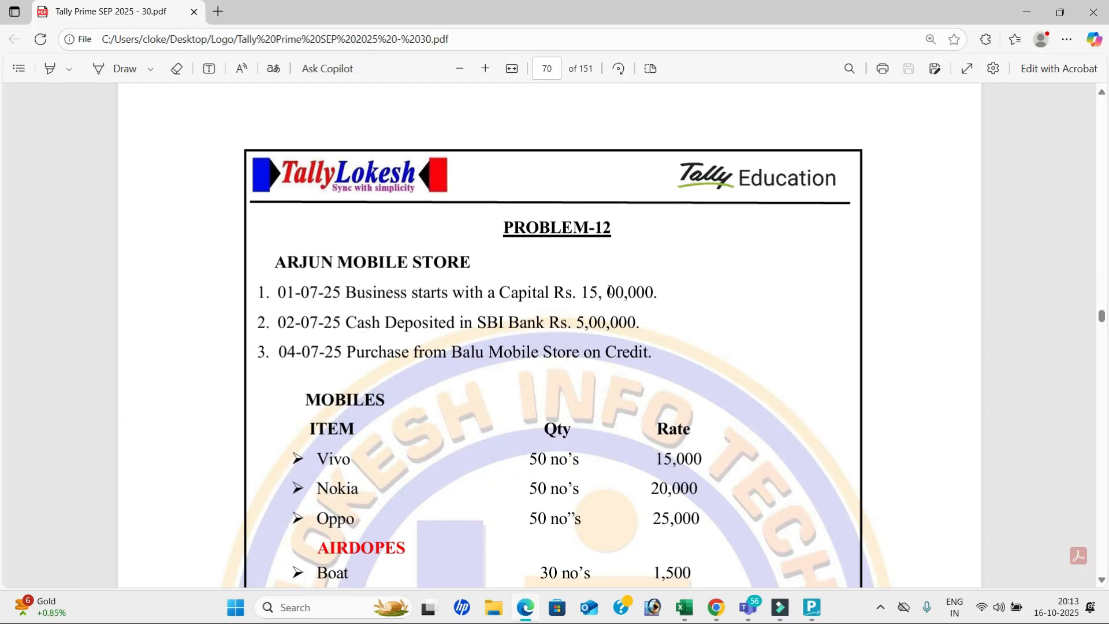
key("alt+Tab")
type("AR")
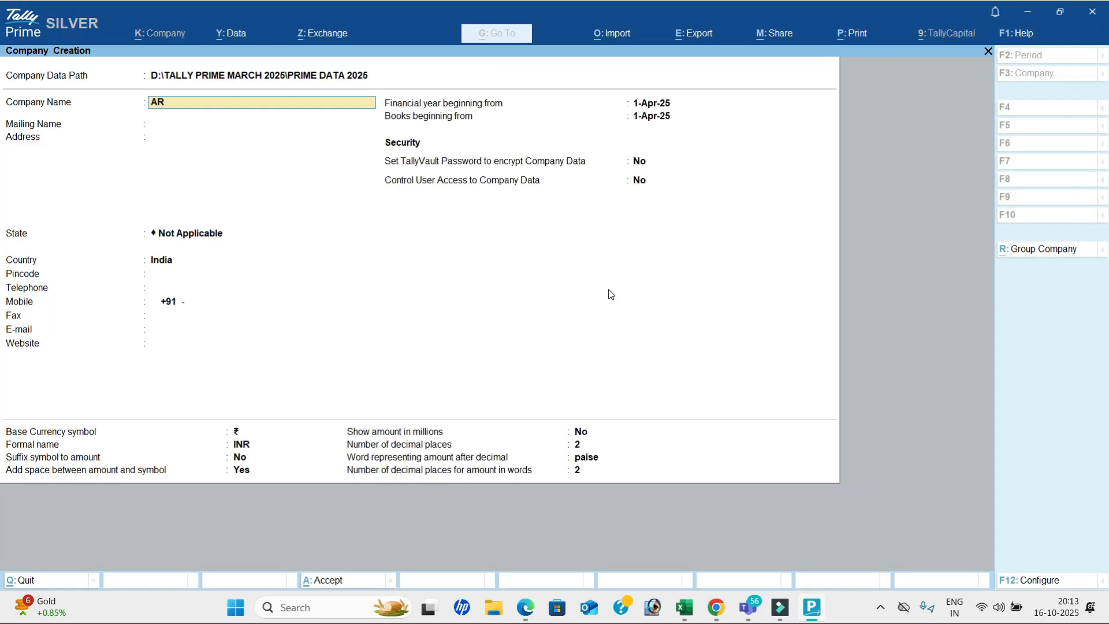
type("JUN MOBILE STORE")
key("Return")
key("Return")
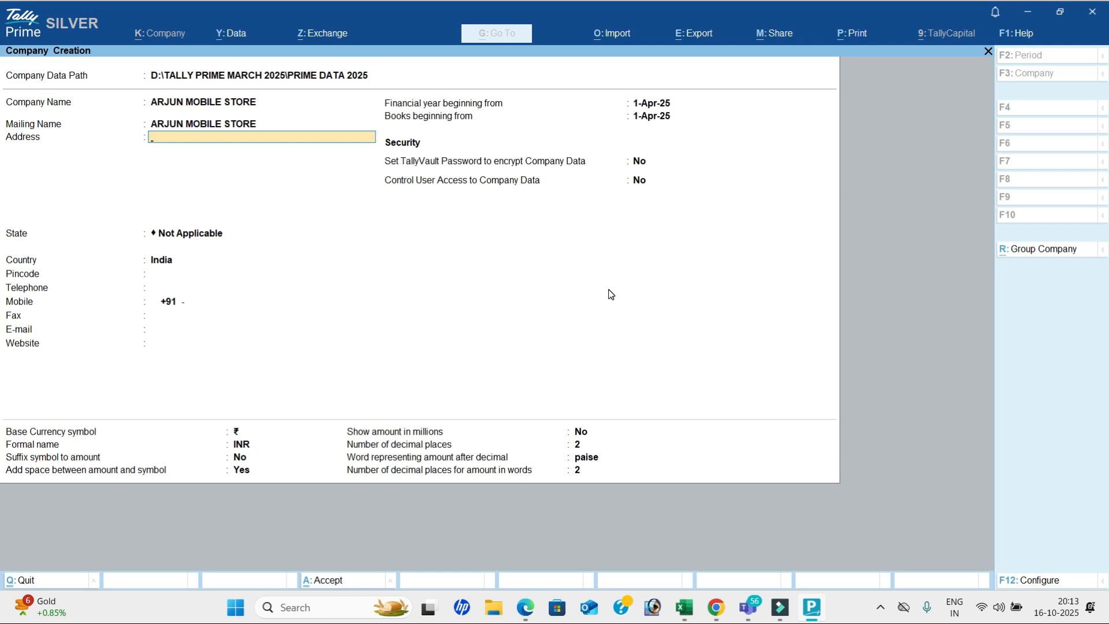
Step: Leave the address blank, set the state to Andhra Pradesh, and save the new company
key("Return")
key("BackSpace")
key("Return")
key("Down")
key("Down")
key("Return")
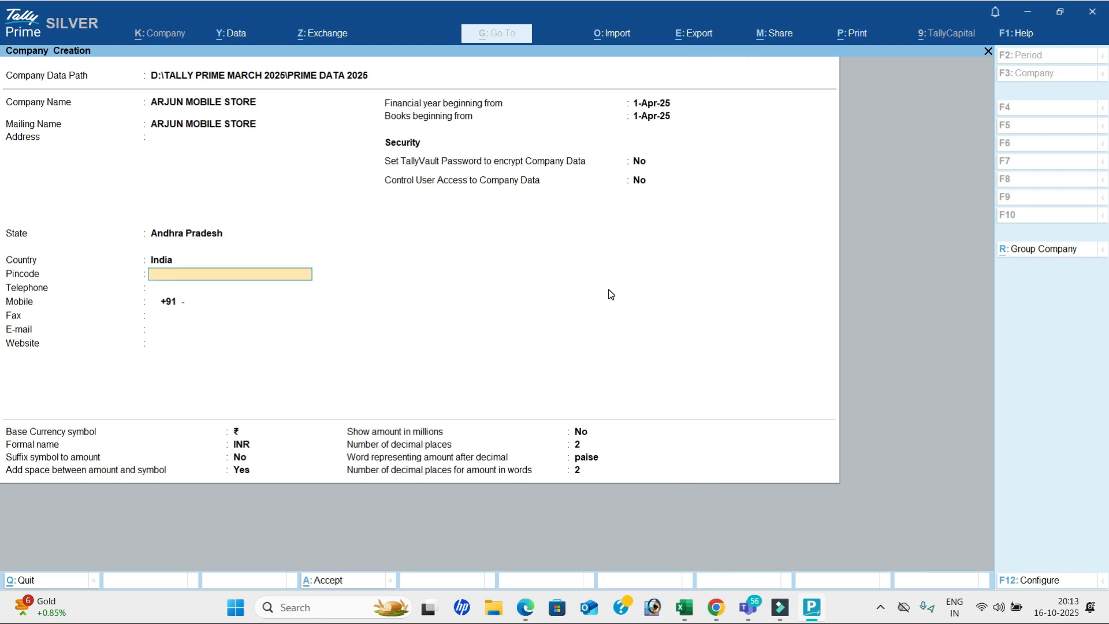
key("ctrl")
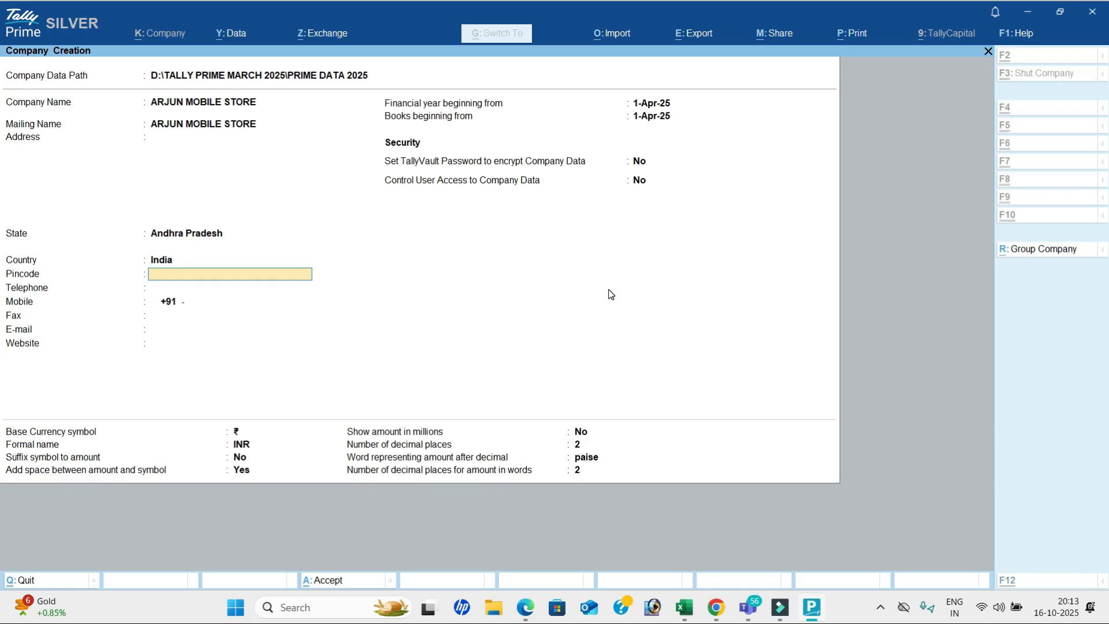
key("ctrl+a")
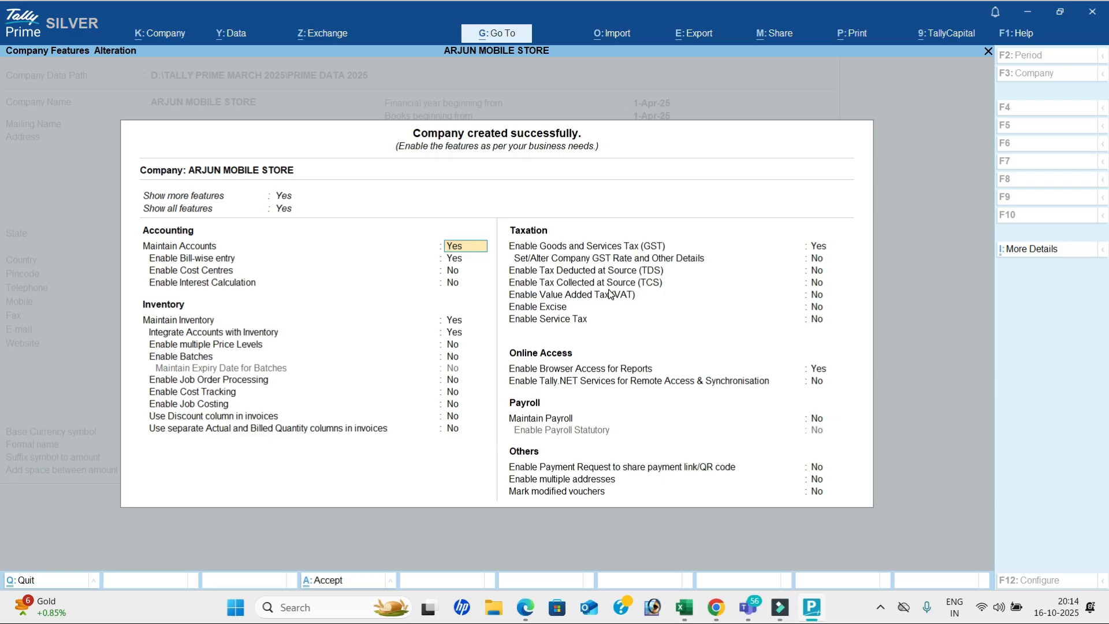
Step: Set Enable Bill-wise entry to No in the company's accounting features
key("Return")
key("n")
key("Return")
key("Return")
key("Return")
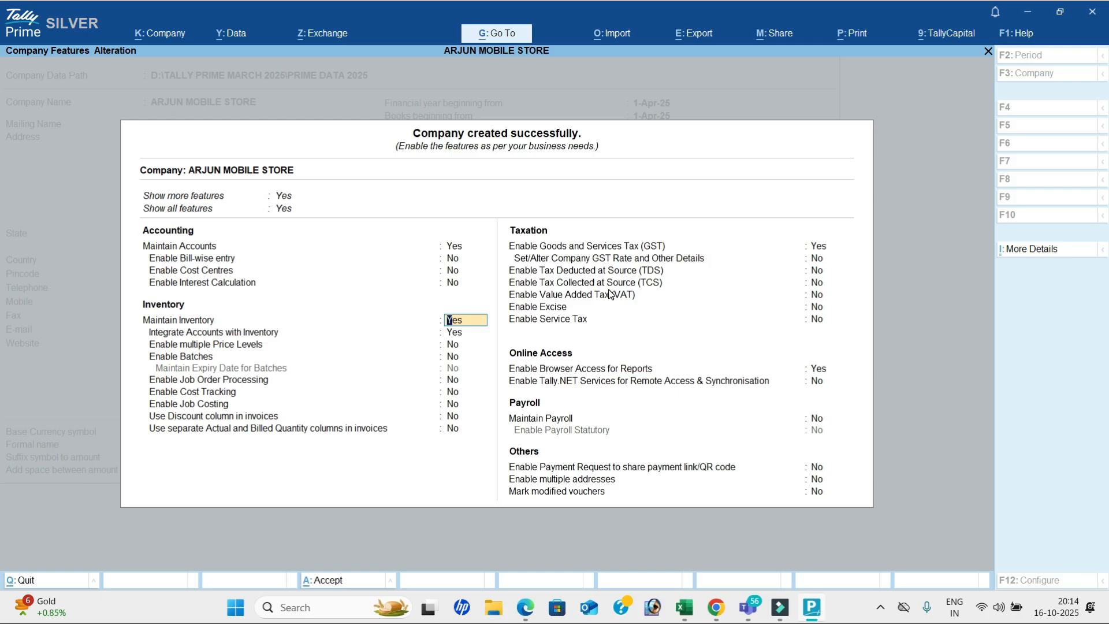
Step: Keep Maintain Inventory and Integrate Accounts with Inventory at Yes, and set Enable Goods and Services Tax (GST) to No
key("Return")
key("Return")
key("Return")
key("Return")
key("Return")
key("Return")
key("Return")
key("Return")
key("Return")
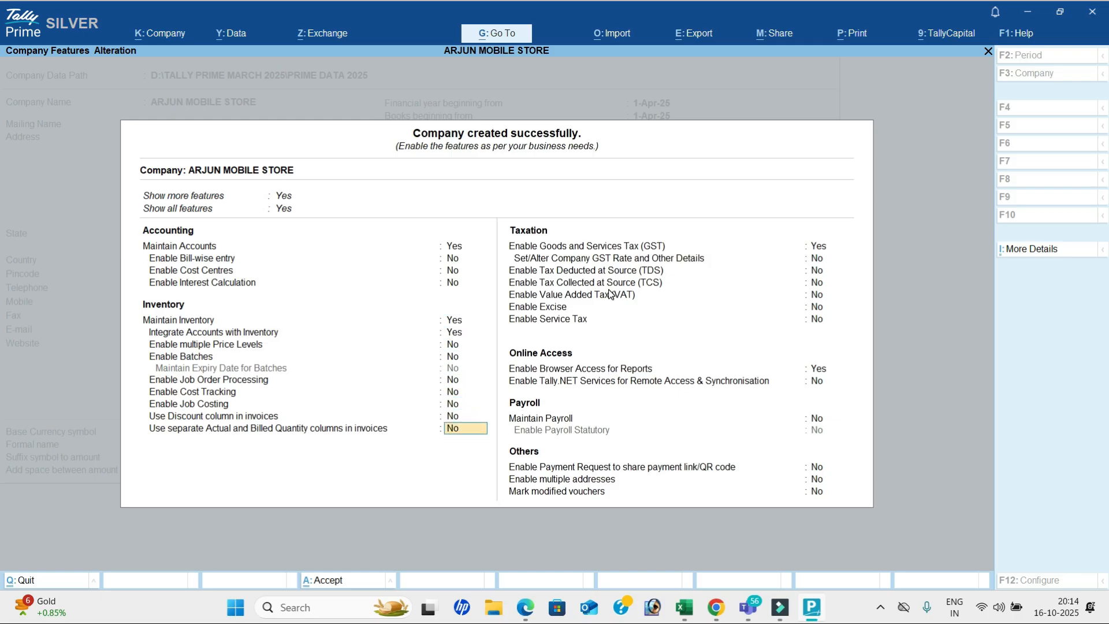
key("n")
key("Return")
Step: Set Enable Browser Access for Reports to No and accept the company features
key("Return")
key("Return")
key("Return")
key("Return")
key("Return")
key("n")
key("Return")
key("Return")
key("Return")
key("Return")
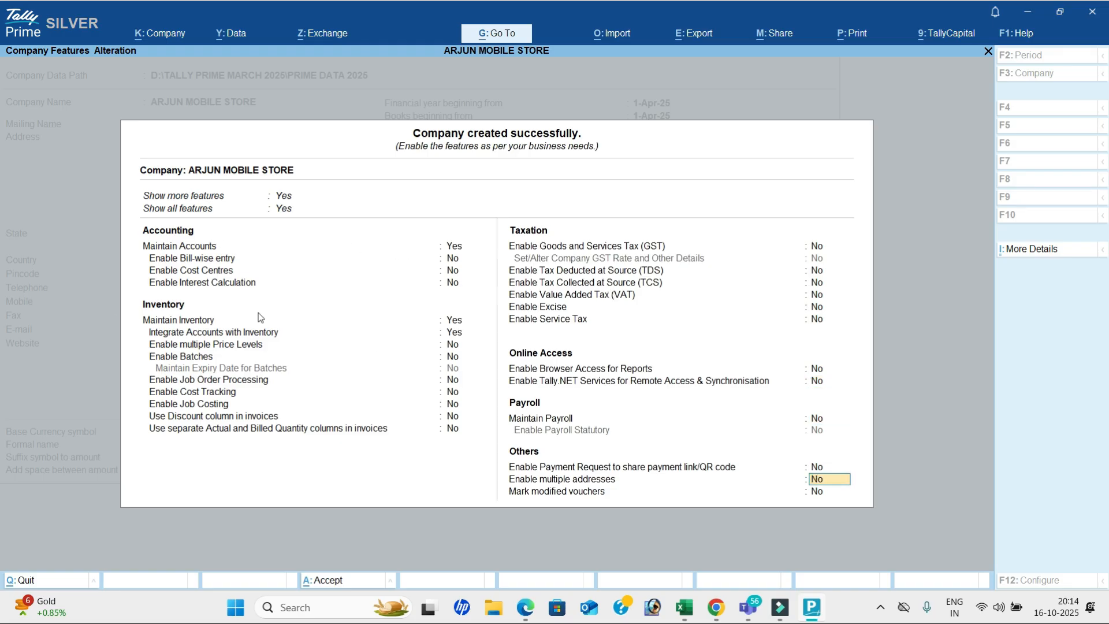
key("Return")
key("Return")
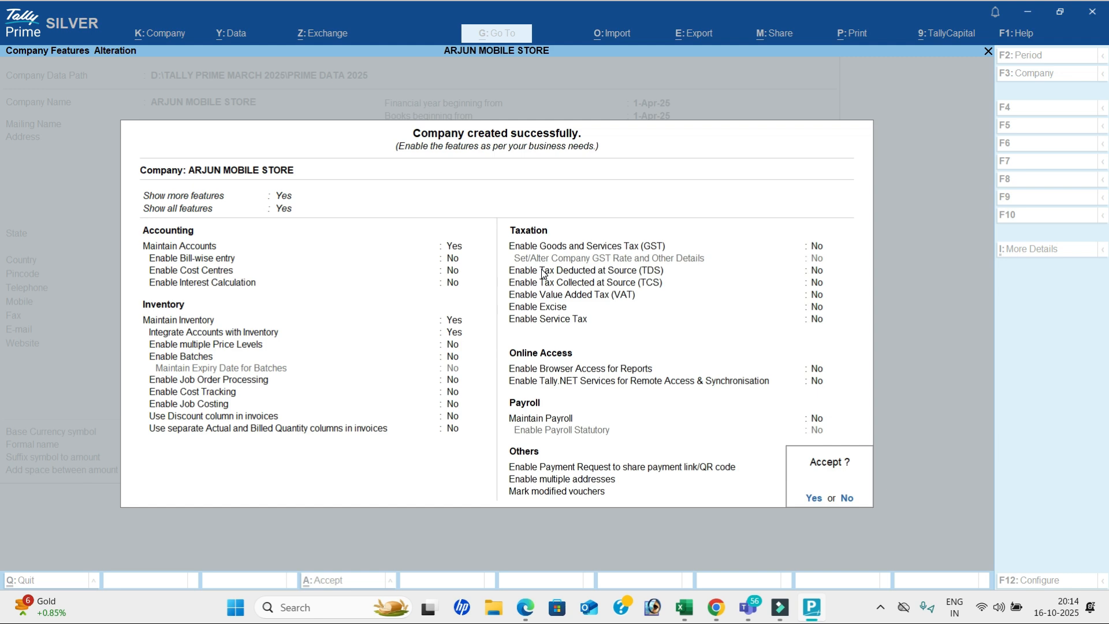
key("Return")
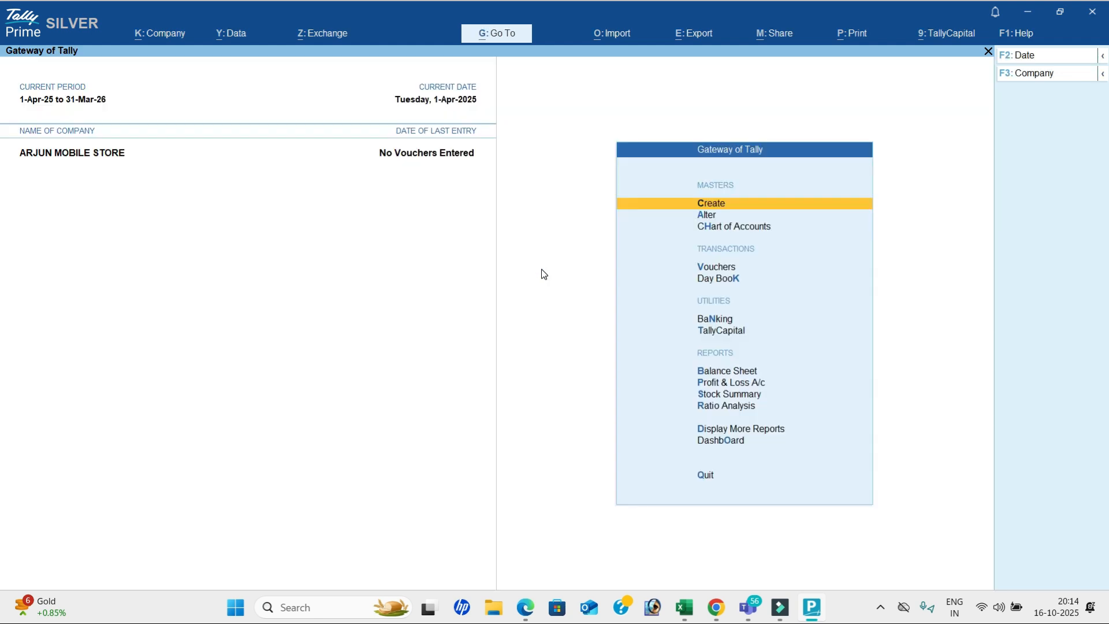
Step: View the list of account groups in the Chart of Accounts
key("Down")
key("Down")
key("Return")
key("Up")
key("Return")
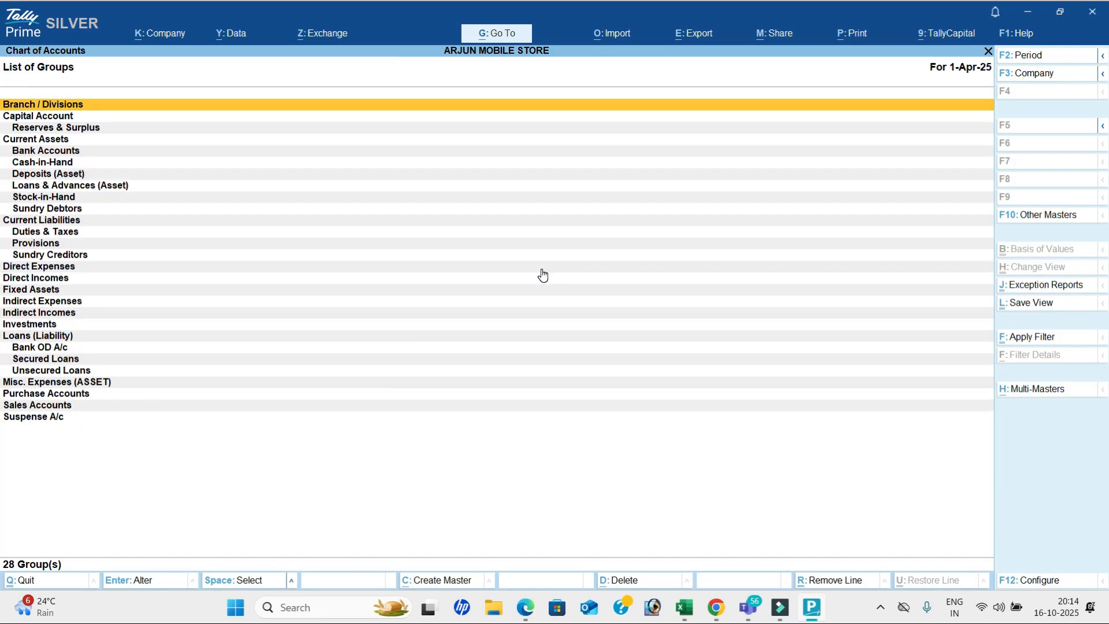
Step: Examine the list of ledgers in the Chart of Accounts, from Cash through Profit & Loss A/c
key("BackSpace")
key("Down")
key("Return")
key("Down")
key("Down")
key("Down")
key("Down")
key("Down")
key("Down")
key("Down")
key("Down")
key("Down")
key("Down")
key("Down")
key("Down")
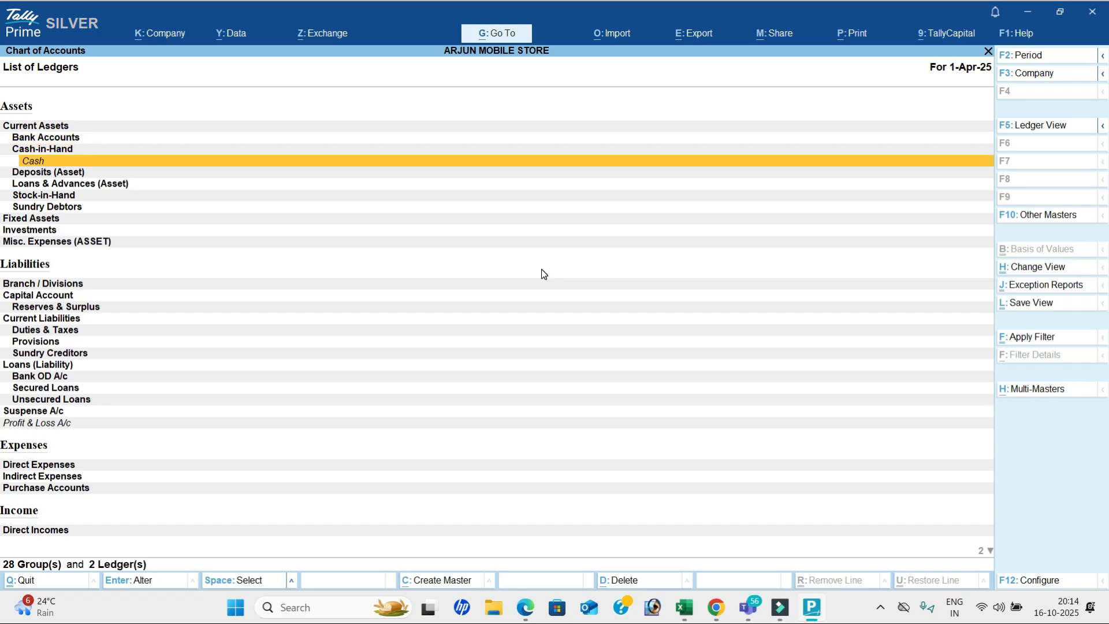
key("Down")
key("Down")
key("Down")
key("Down")
key("Down")
key("Down")
key("Down")
key("Down")
key("Down")
key("Down")
key("Down")
key("Down")
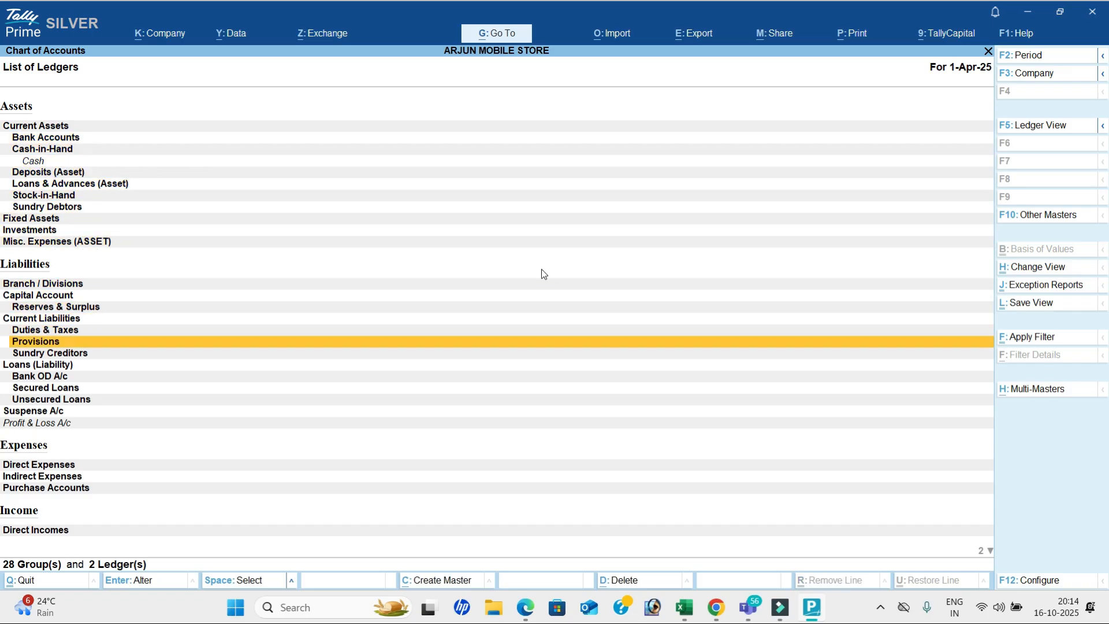
key("Up")
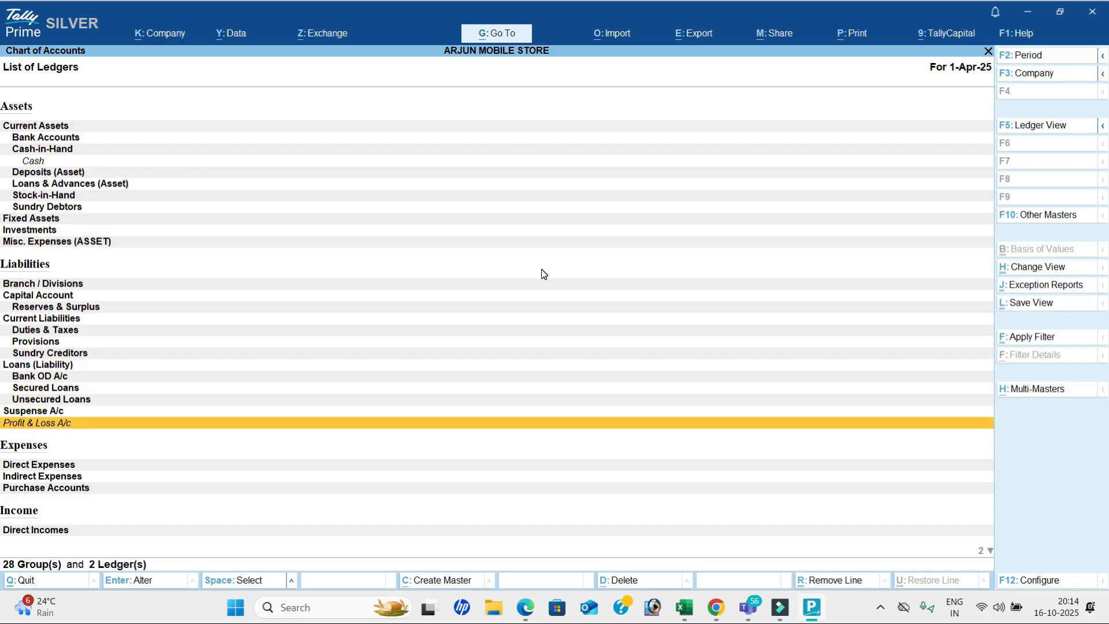
Step: View the list of voucher types in the Chart of Accounts and return to the Gateway of Tally
key("BackSpace")
key("Down")
key("Return")
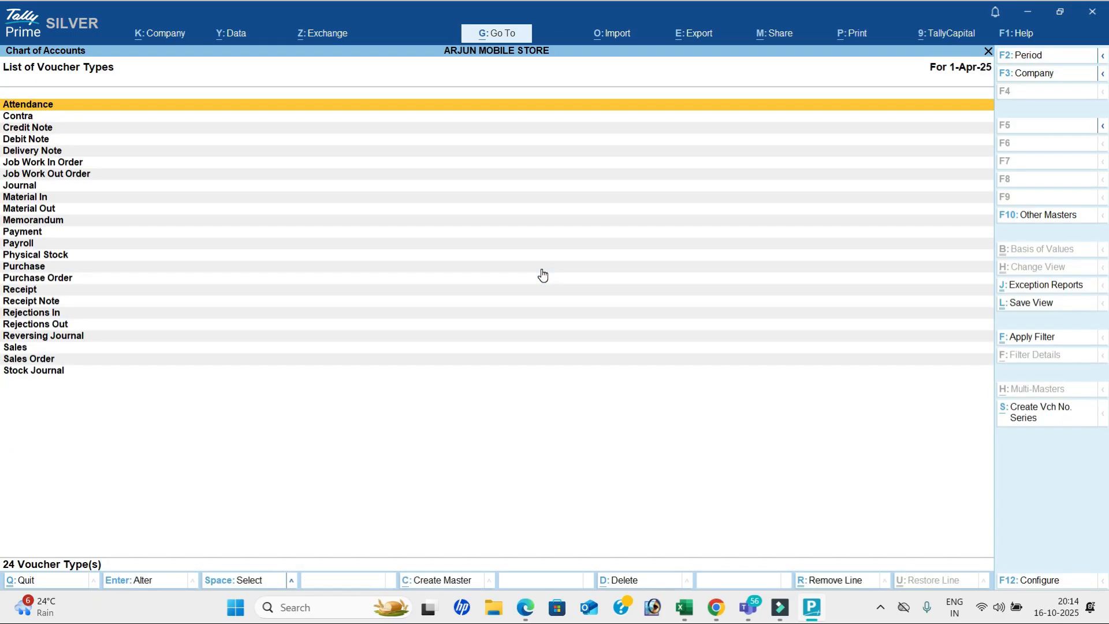
key("Escape")
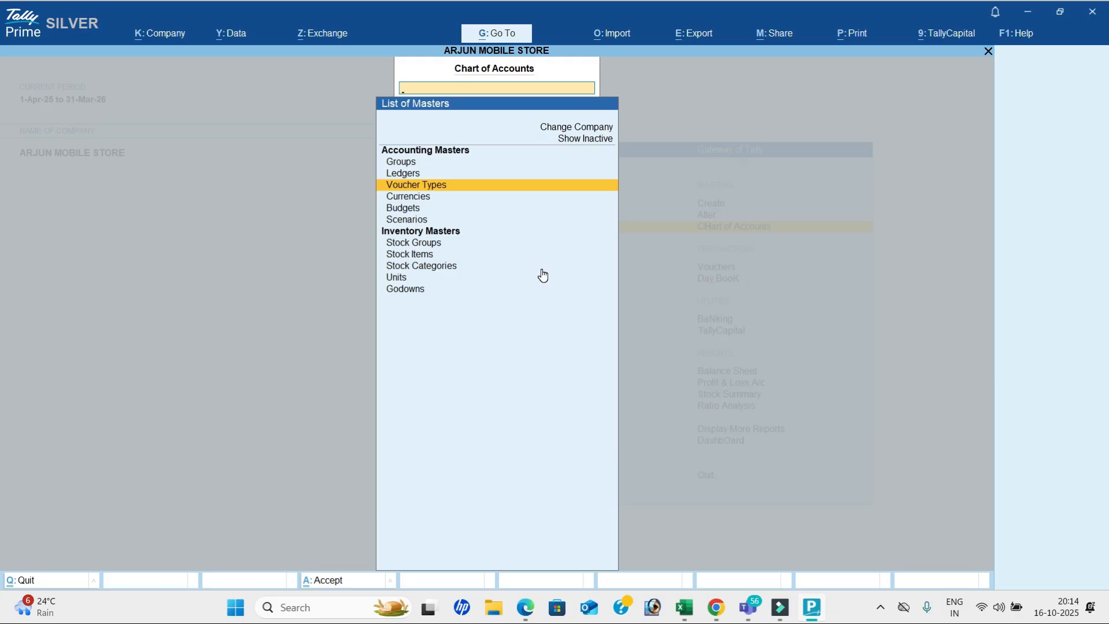
key("Escape")
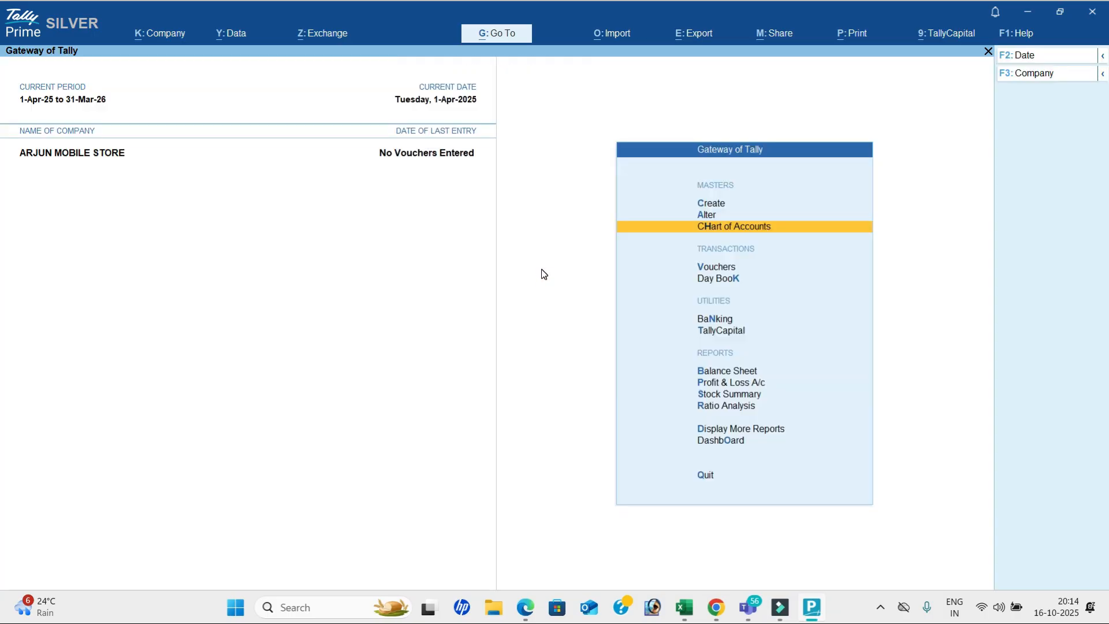
Step: Review the masters available for creation, especially the inventory masters from Stock Group to Godown, and return to the Gateway of Tally
key("Up")
key("Up")
key("Return")
key("Up")
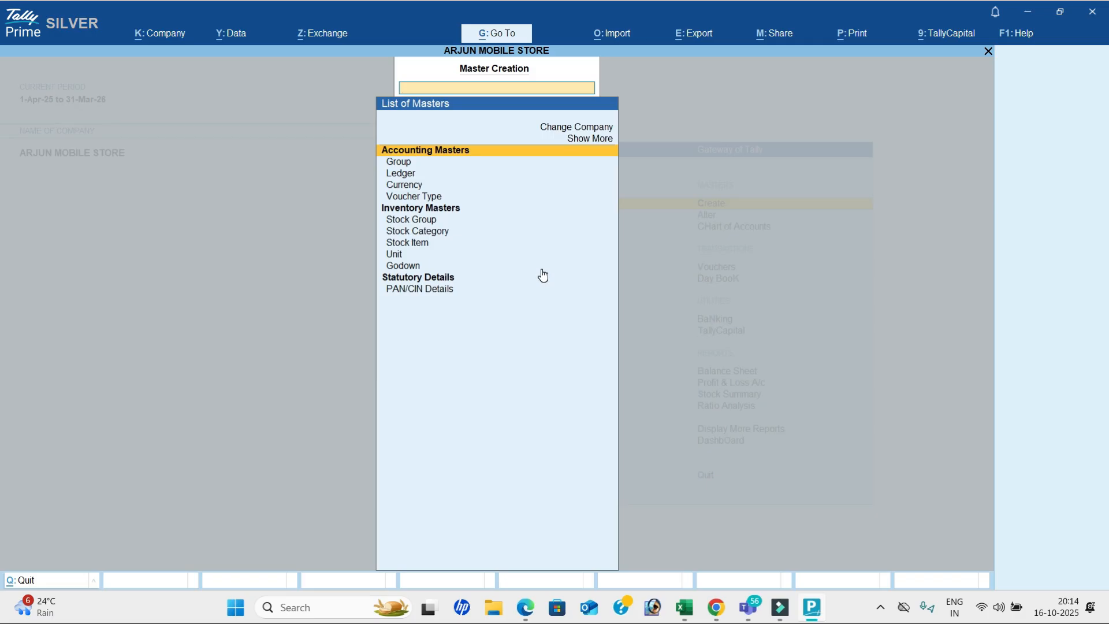
key("Down")
key("Down")
key("Down")
key("Down")
key("Down")
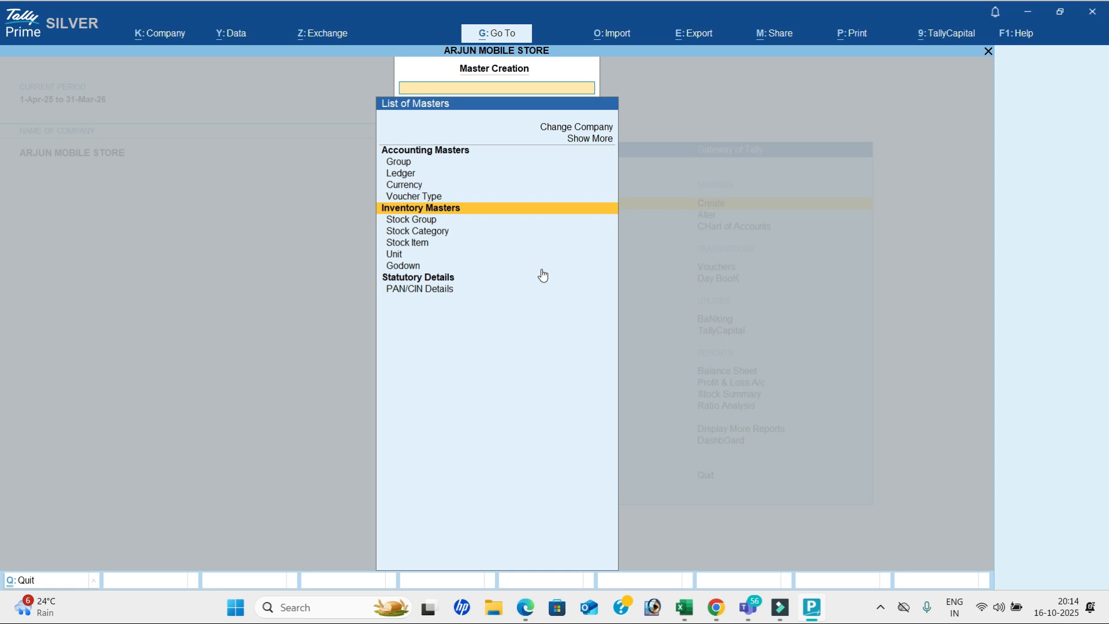
key("Down")
key("Down")
key("Down")
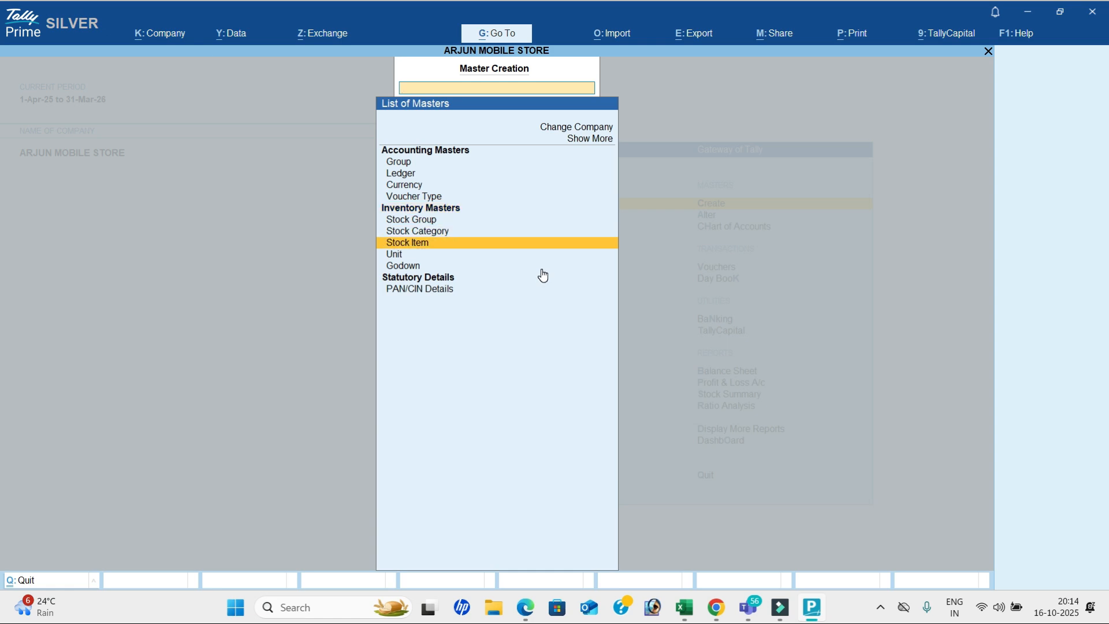
key("Down")
key("Down")
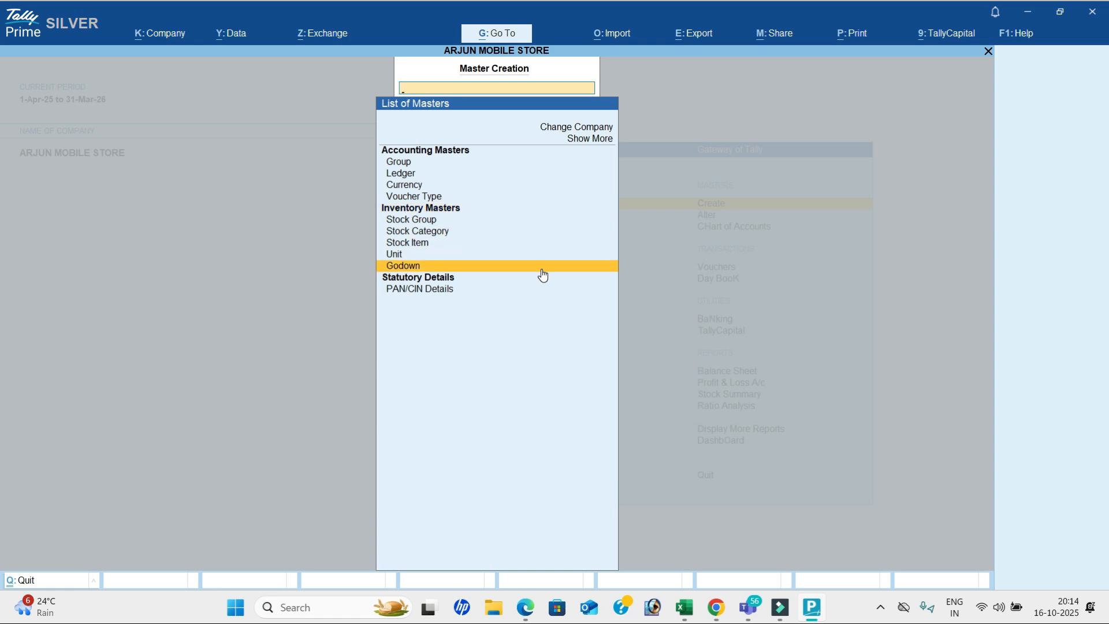
key("Up")
key("Up")
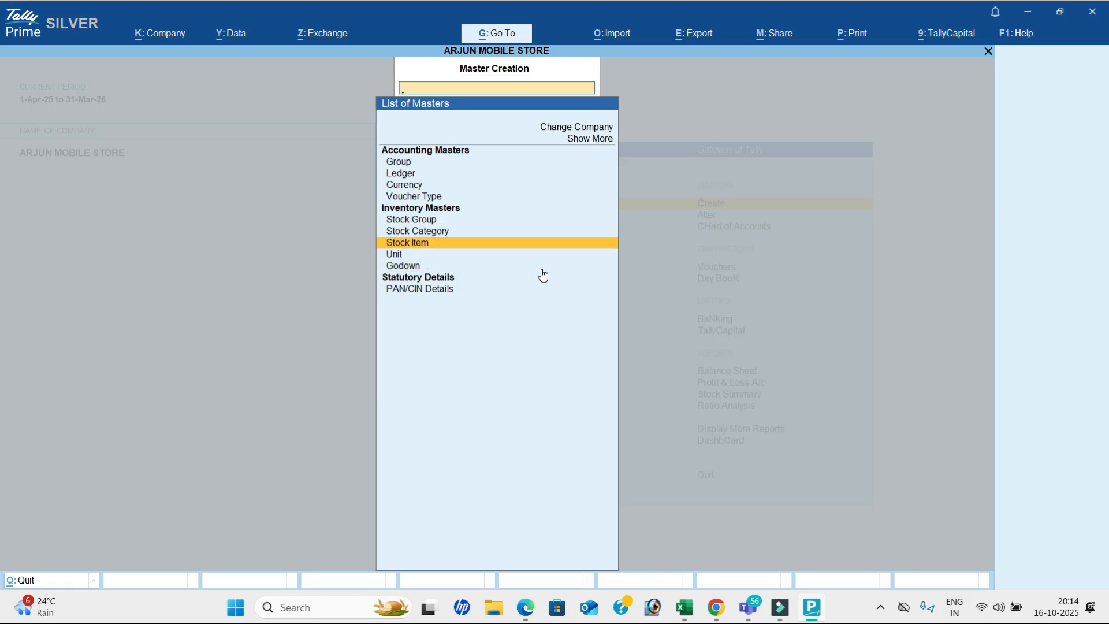
key("Escape")
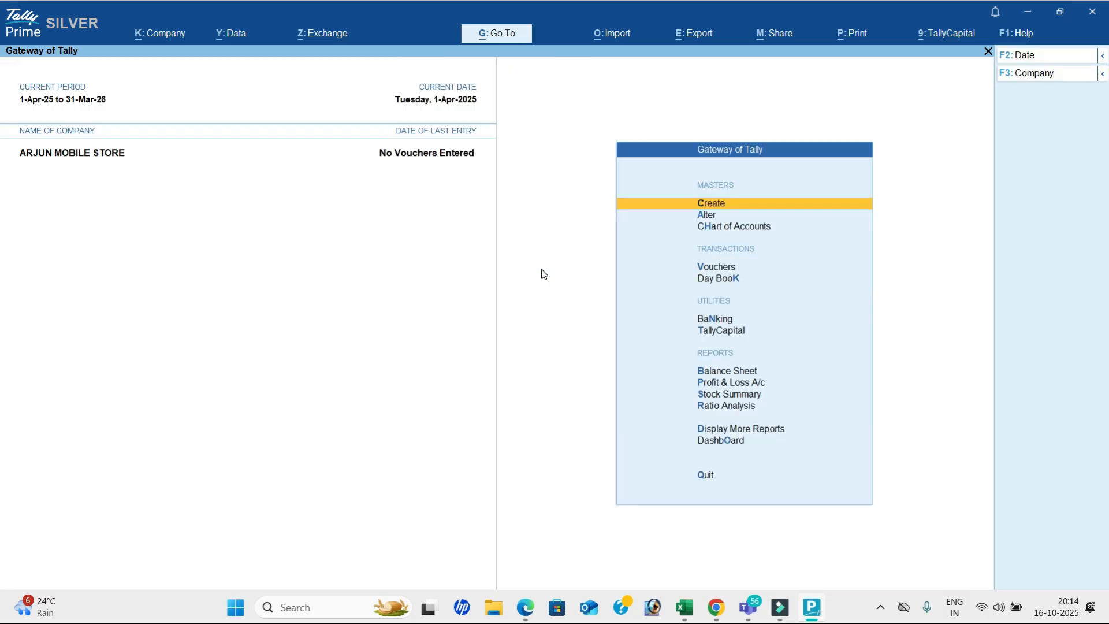
Step: Turn off Maintain Inventory in the features of ARJUN MOBILE STORE and save the change
left_click(173, 33)
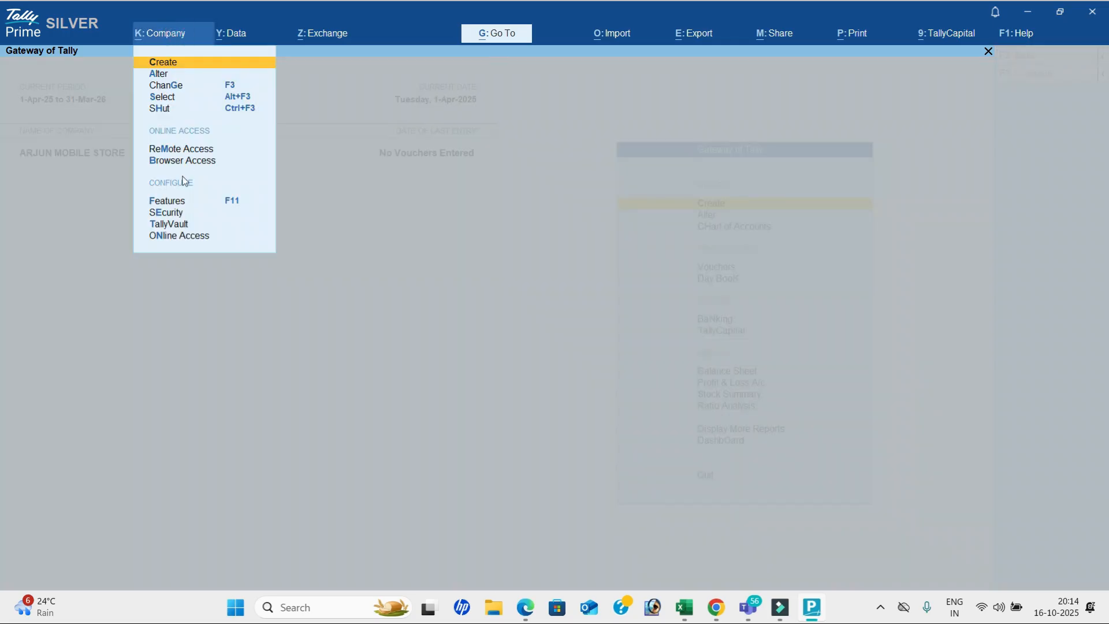
left_click(186, 200)
left_click(453, 302)
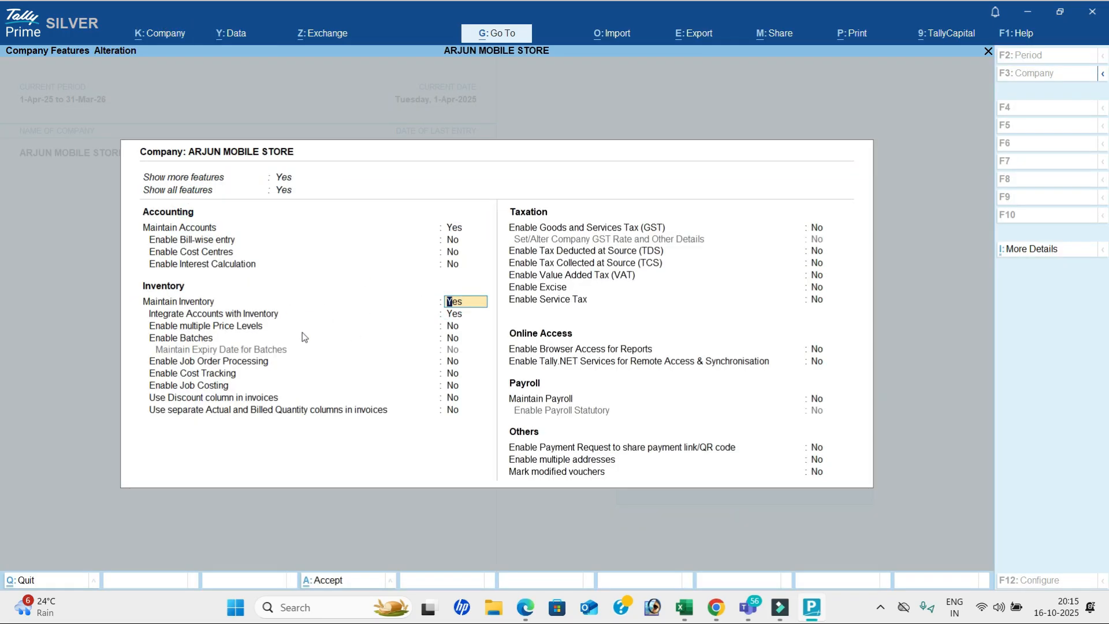
type("n")
key("Return")
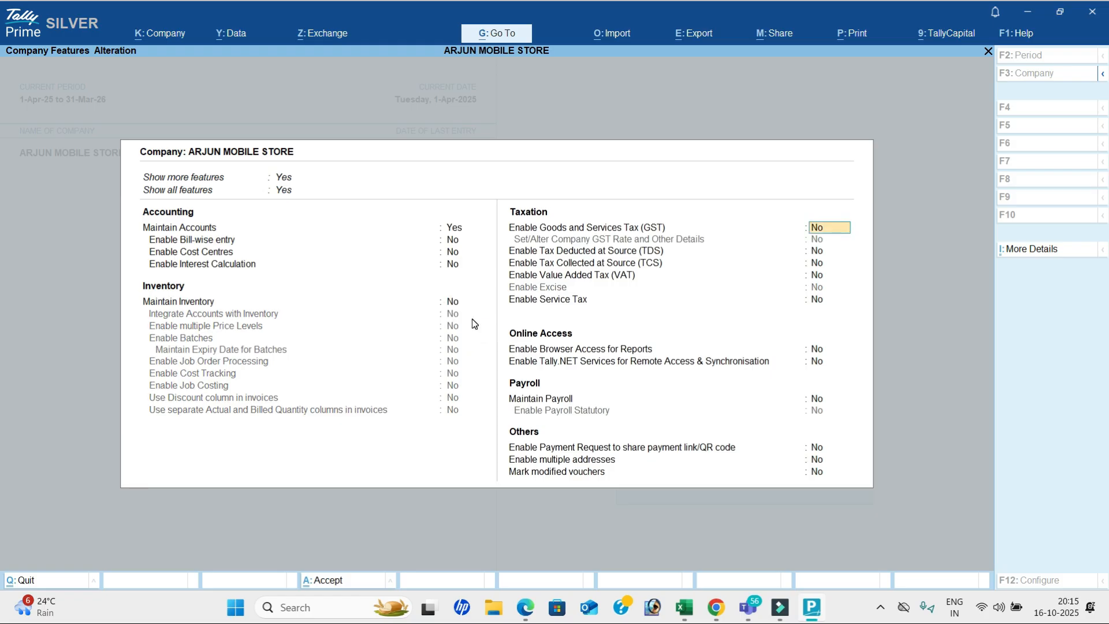
key("ctrl+a")
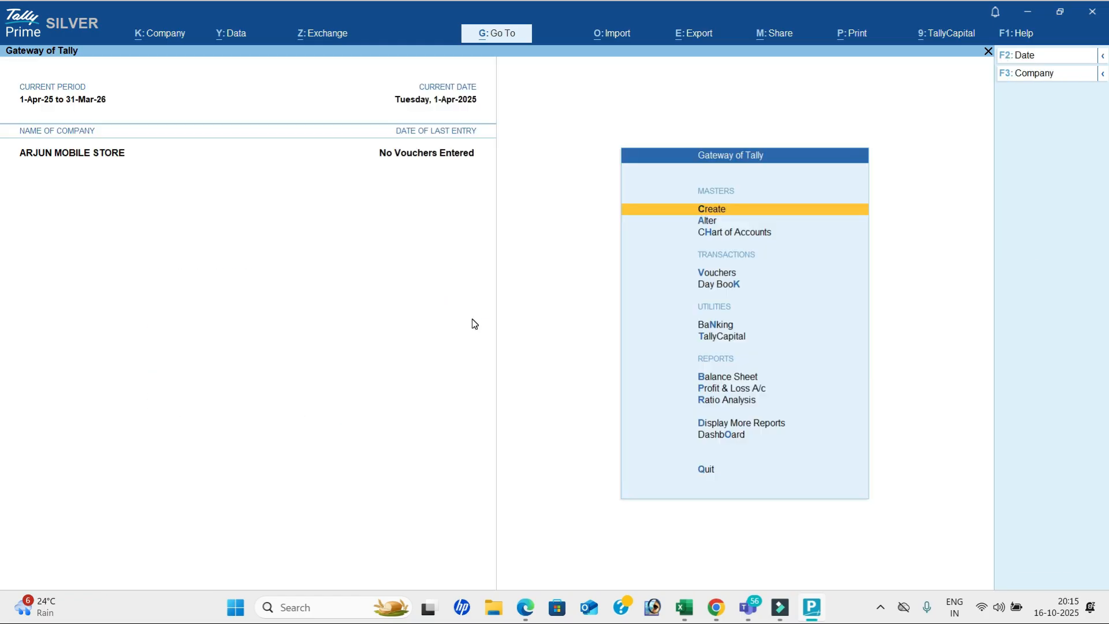
Step: Review the masters available for creation with inventory turned off and return to the Gateway of Tally
key("Return")
key("Down")
key("Down")
key("Down")
key("Down")
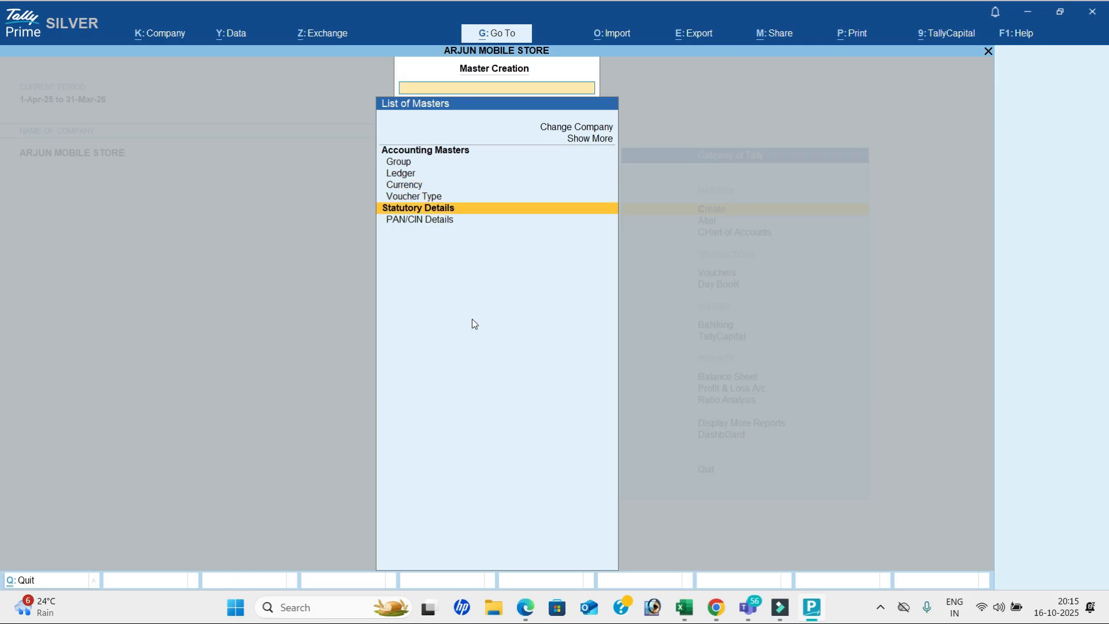
key("Escape")
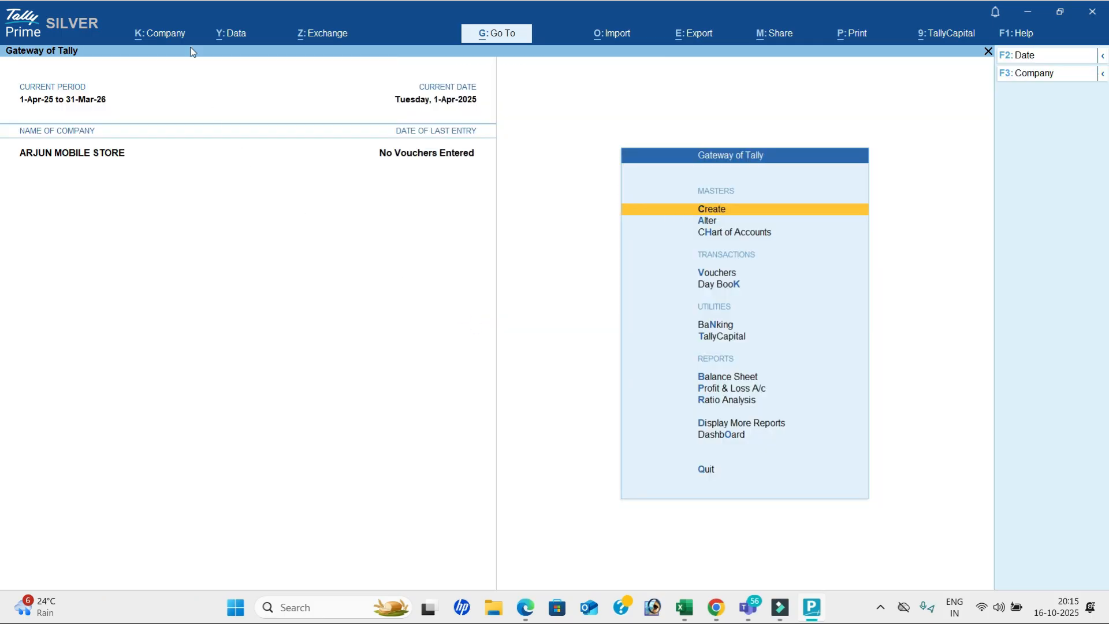
Step: Set Maintain Inventory and Integrate Accounts with Inventory to Yes in the company features and save
left_click(171, 34)
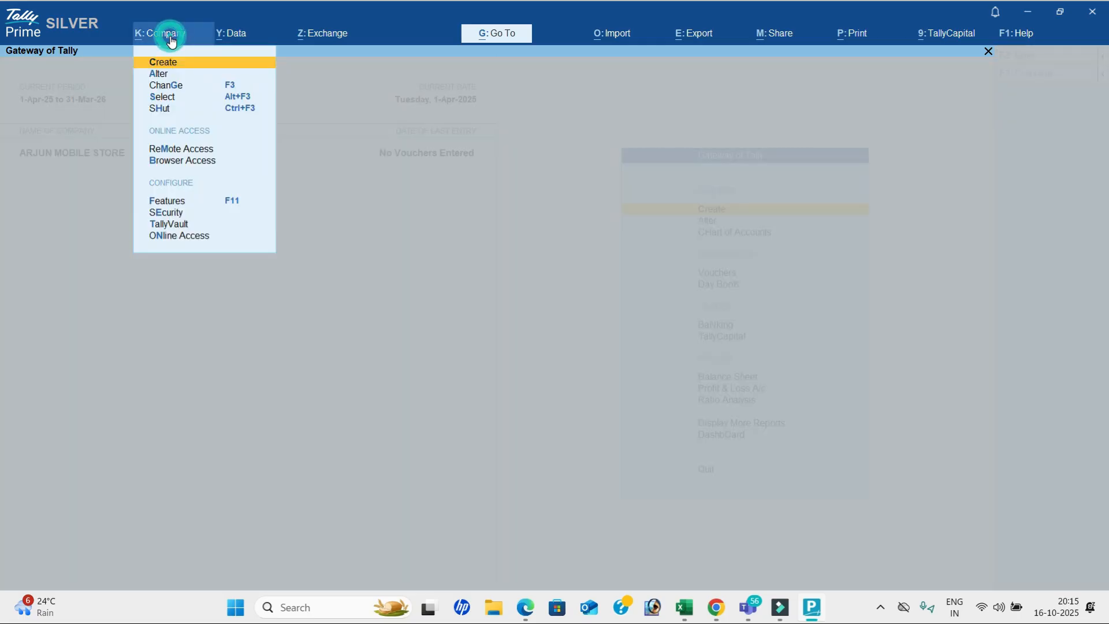
left_click(174, 204)
key("Return")
key("Return")
key("Return")
key("Return")
type("Y")
key("Return")
type("Y")
key("Return")
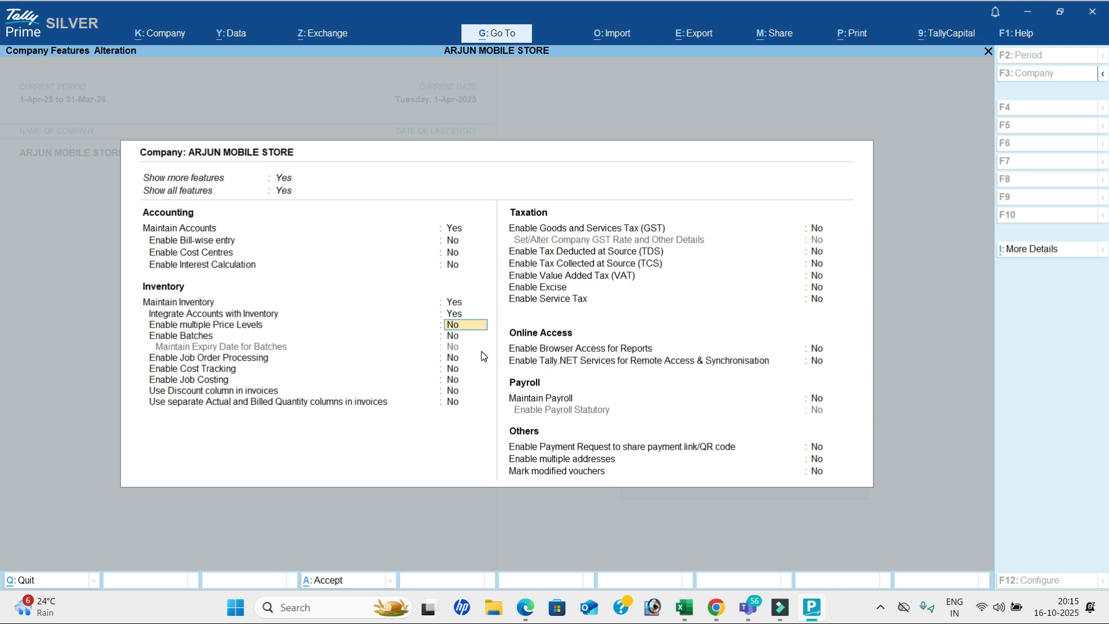
key("ctrl+a")
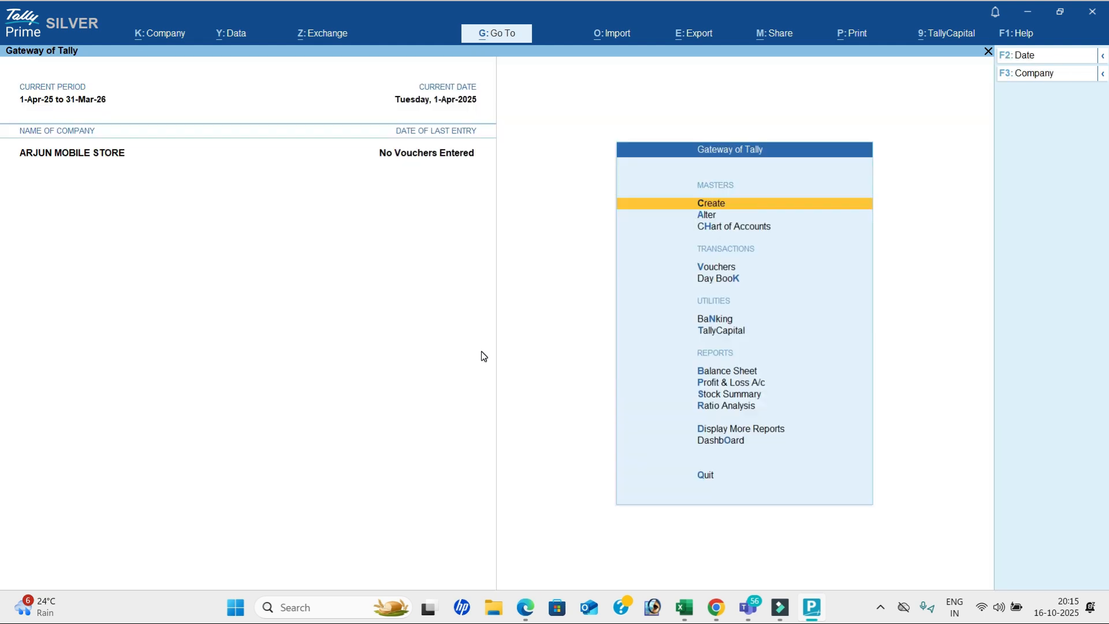
Step: Open a blank ledger creation form, consult the PROBLEM-12 transactions in the exercise PDF in Edge, and return to Tally Prime
key("Return")
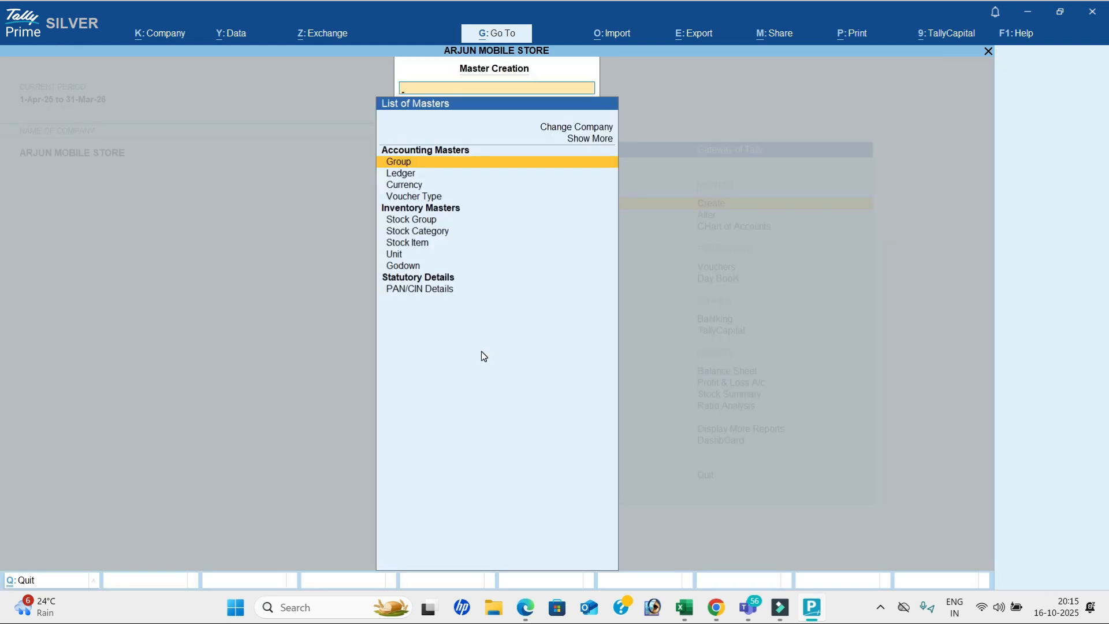
key("Down")
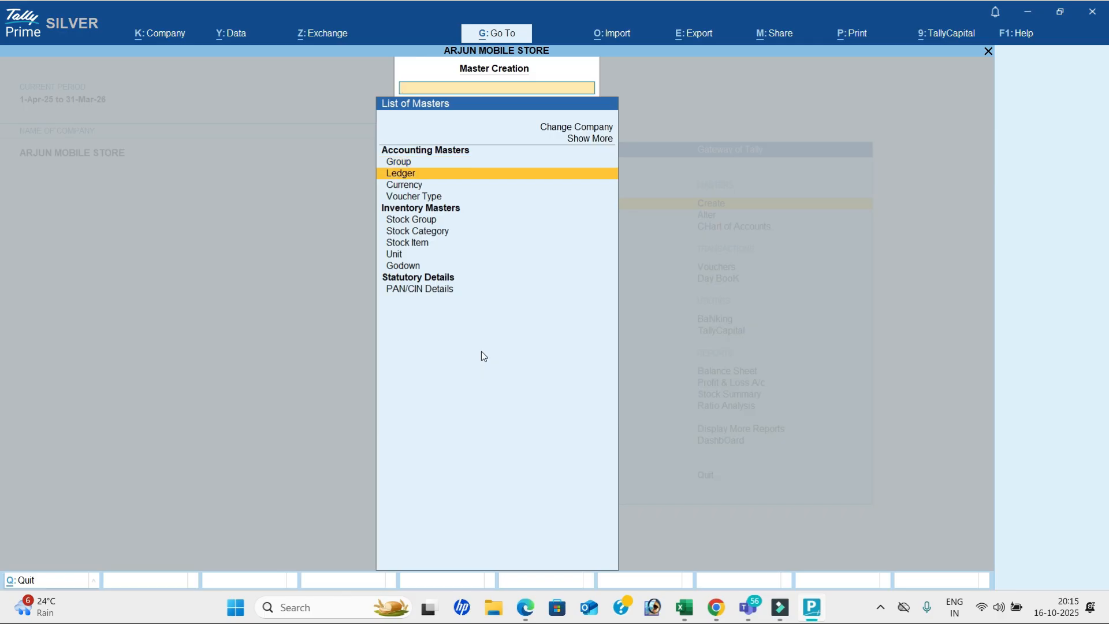
key("Return")
key("alt+Tab")
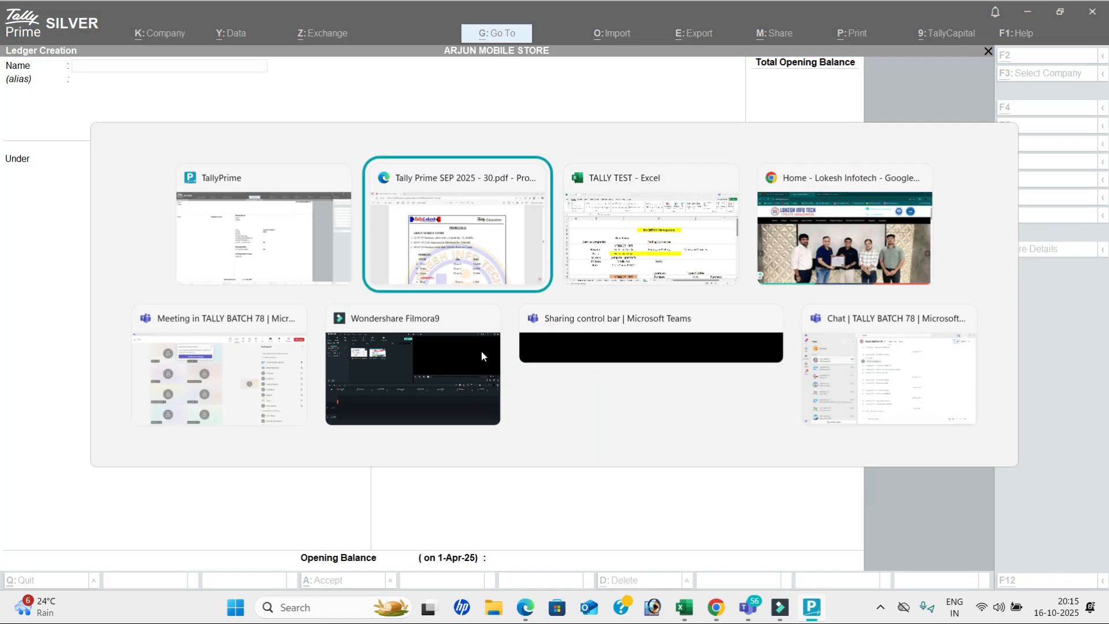
scroll(506, 394, "down", 2)
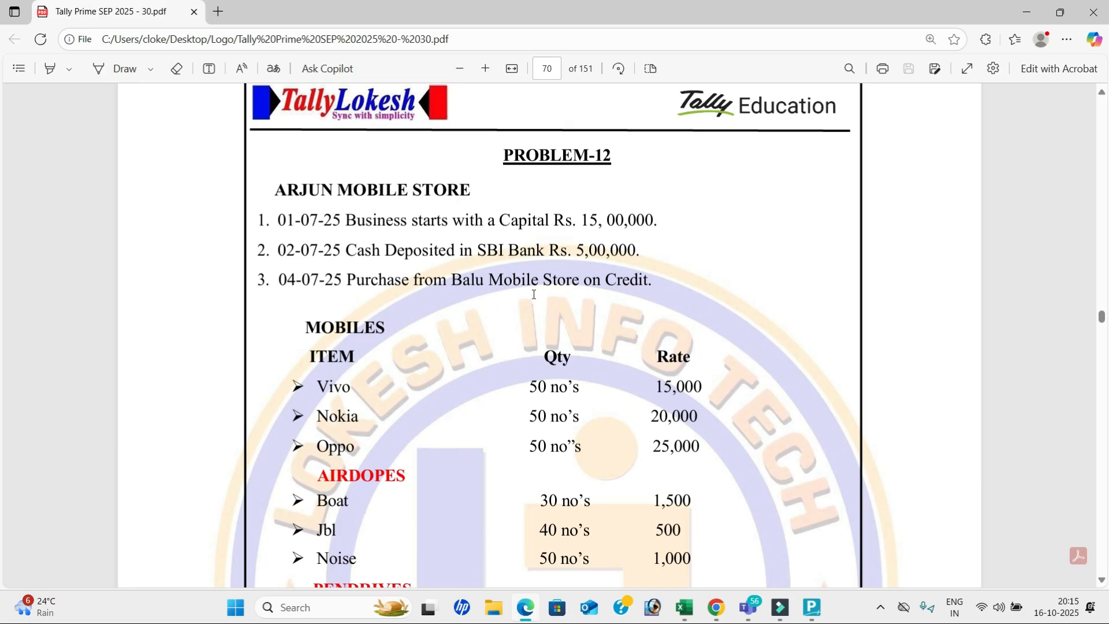
scroll(574, 295, "down", 3)
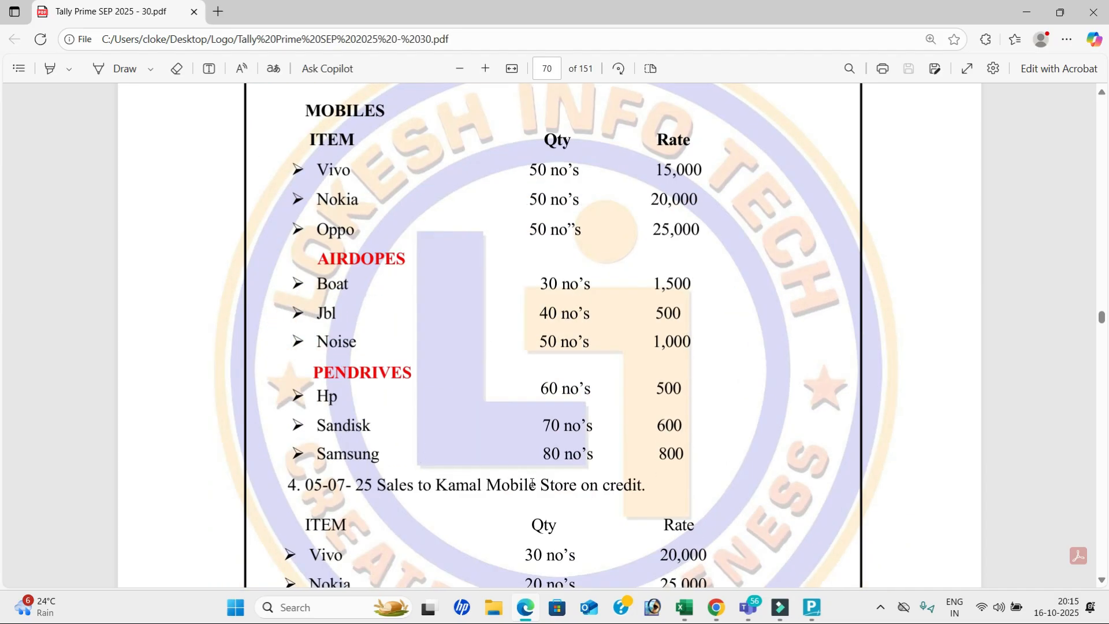
scroll(586, 364, "up", 3)
key("alt+Tab")
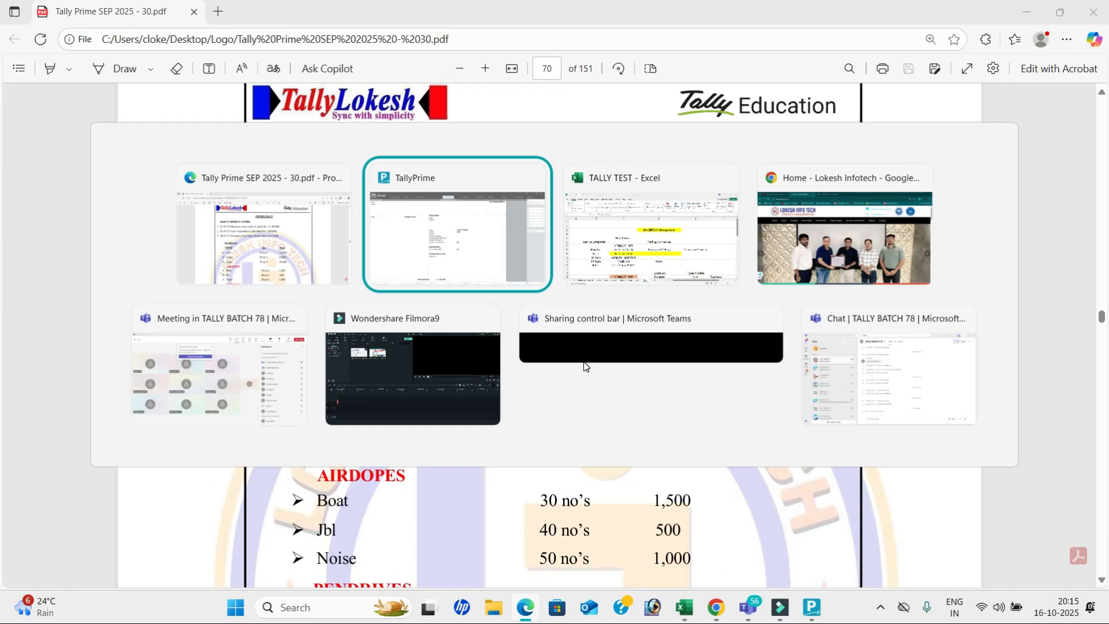
Step: Create a ledger named Capital under Capital Account
type("Capital")
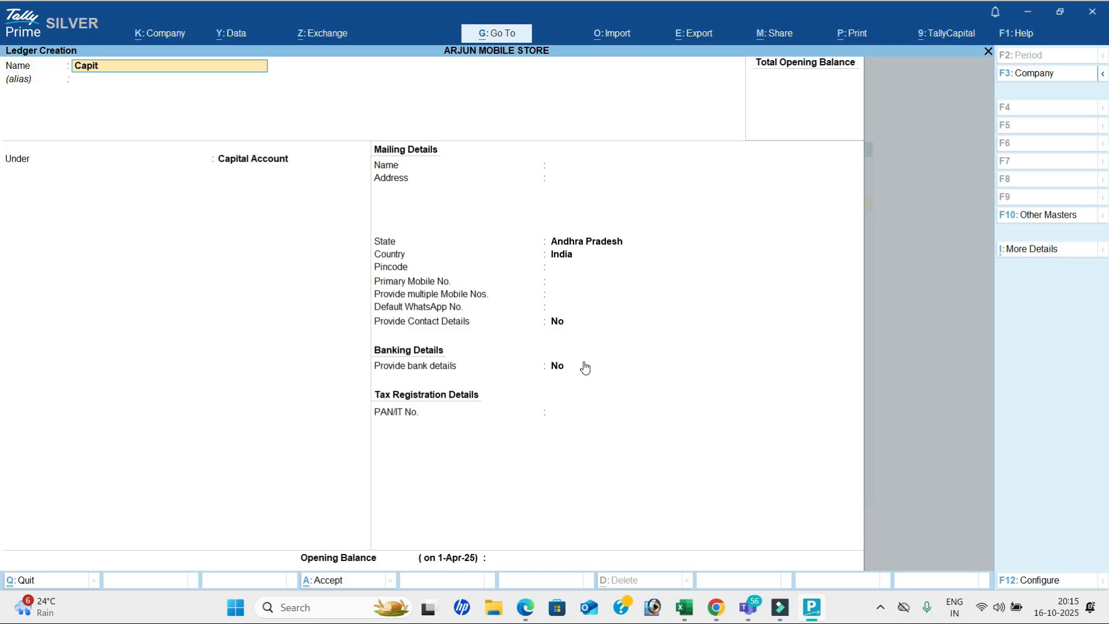
key("Return")
key("Return")
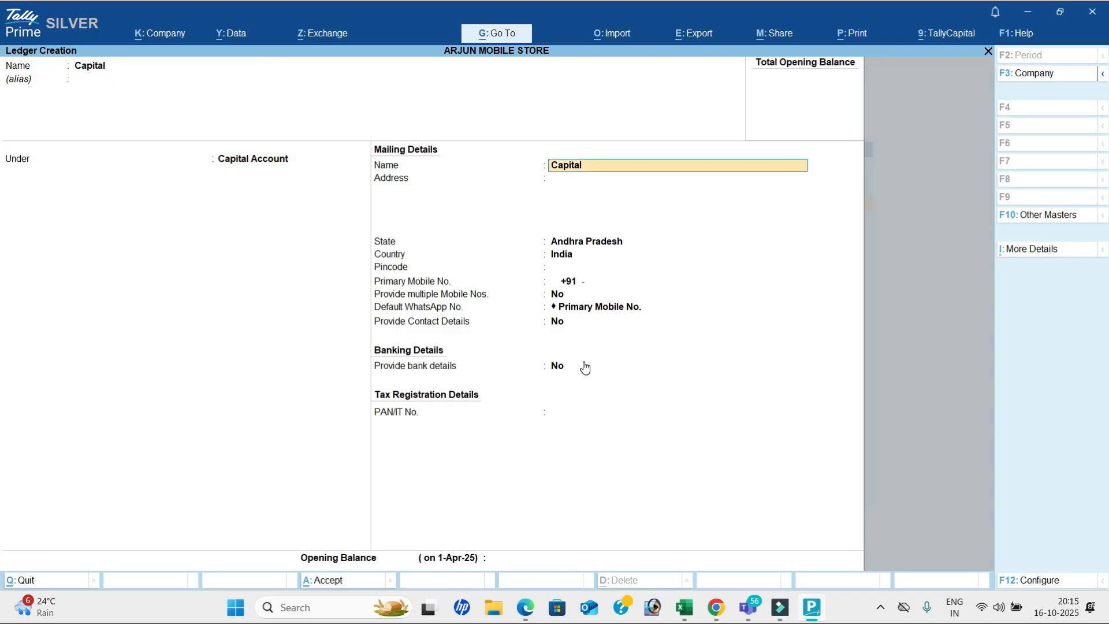
key("Return")
key("ctrl+a")
Step: Create a ledger named Sbi Bank under Bank Accounts, leaving its bank account details blank
type("Sbi Bank")
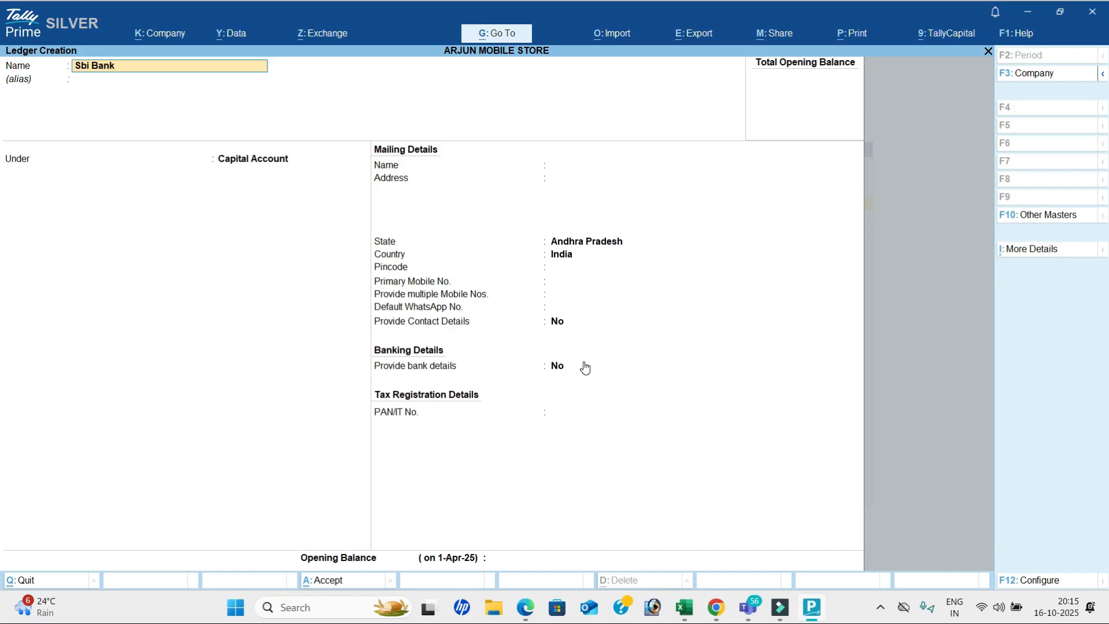
key("Return")
key("Return")
type("Bank")
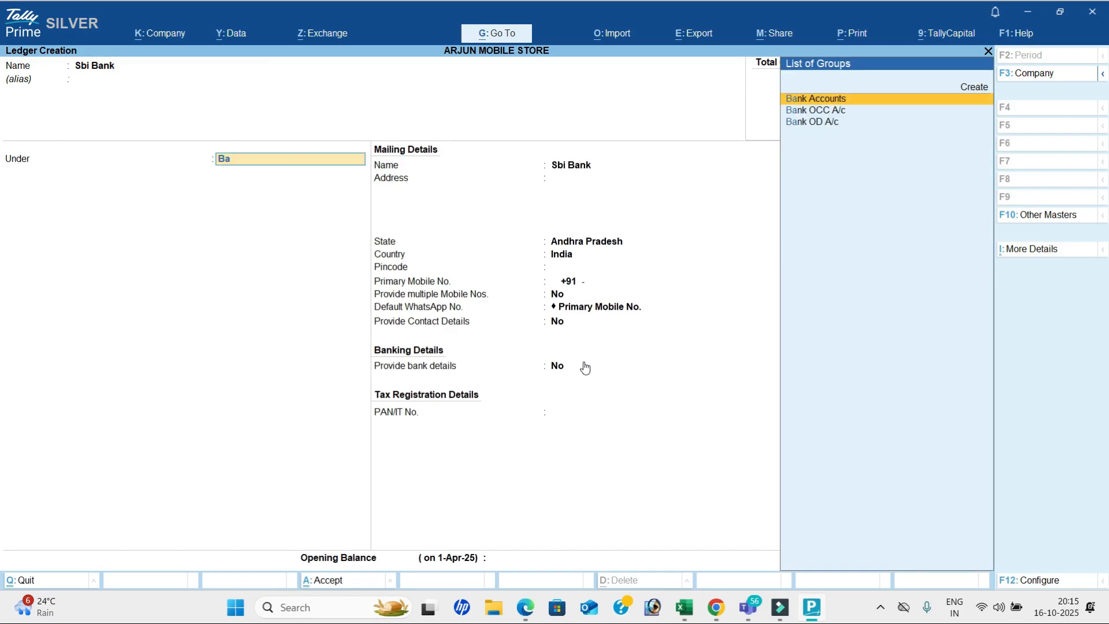
key("Return")
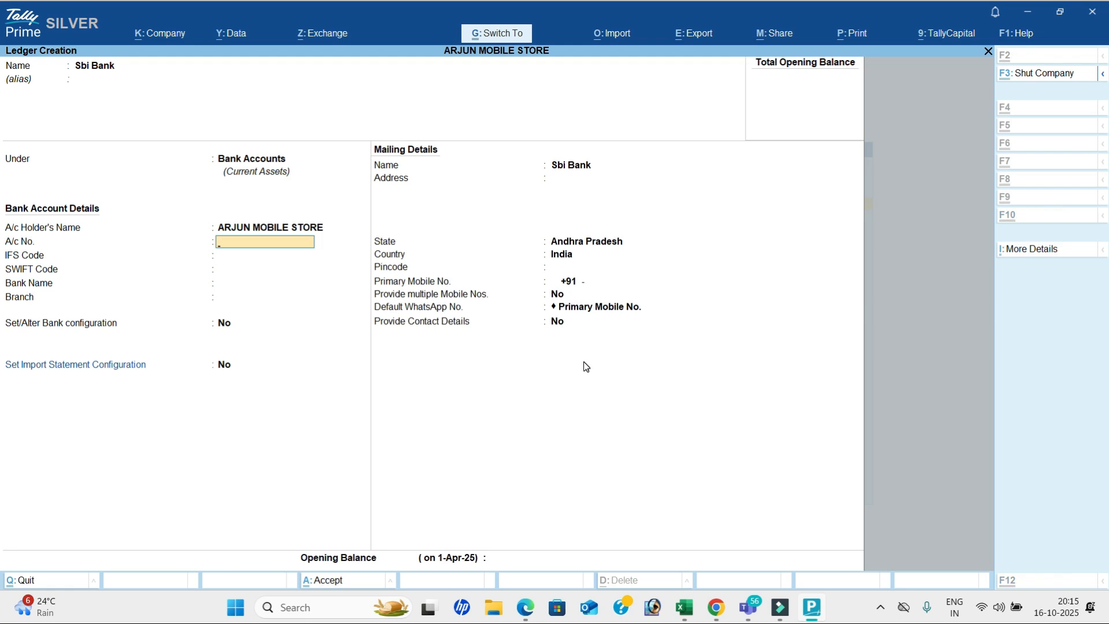
key("ctrl+a")
Step: Check the exercise PDF and create a ledger named Purchase under Purchase Accounts with ledger type Not Applicable
key("alt+Tab")
key("alt+Tab")
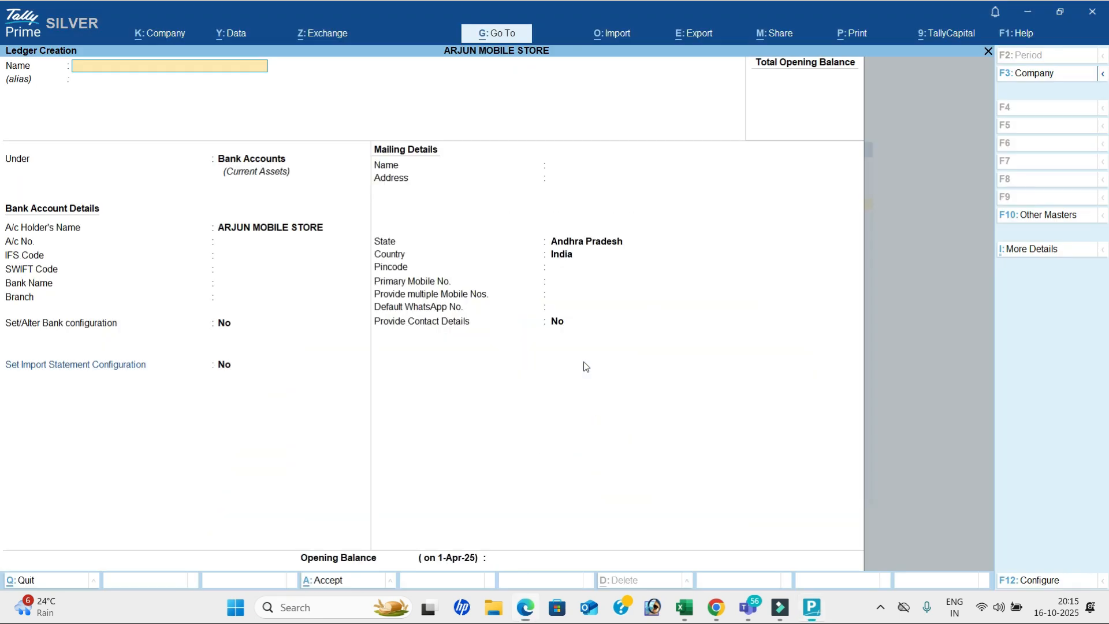
type("Purchase")
key("Return")
type("Pu")
key("Return")
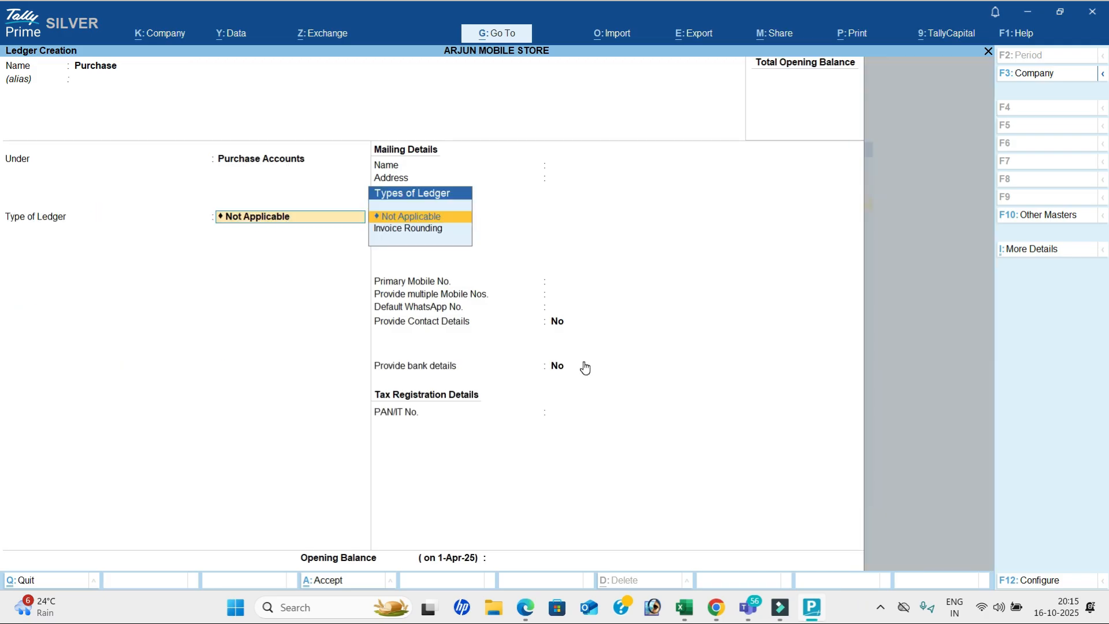
key("ctrl+a")
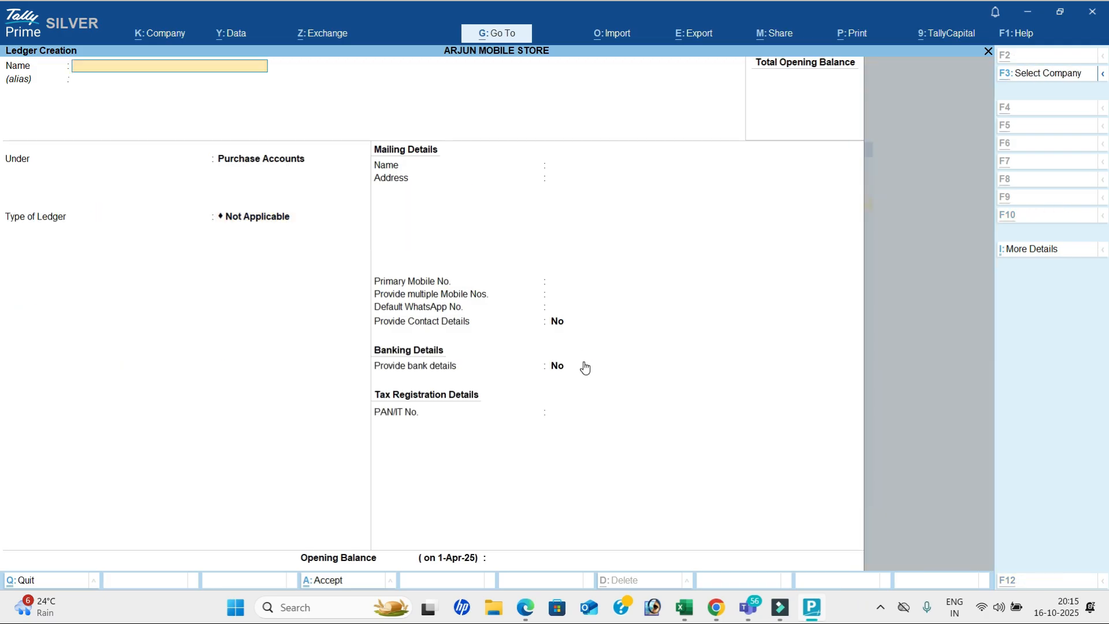
Step: Check the supplier in the exercise PDF and start a ledger named Balu Mobile Store under Sundry Creditors
key("alt+Tab")
key("alt+Tab")
type("Balu S")
key("BackSpace")
type("Mobile S")
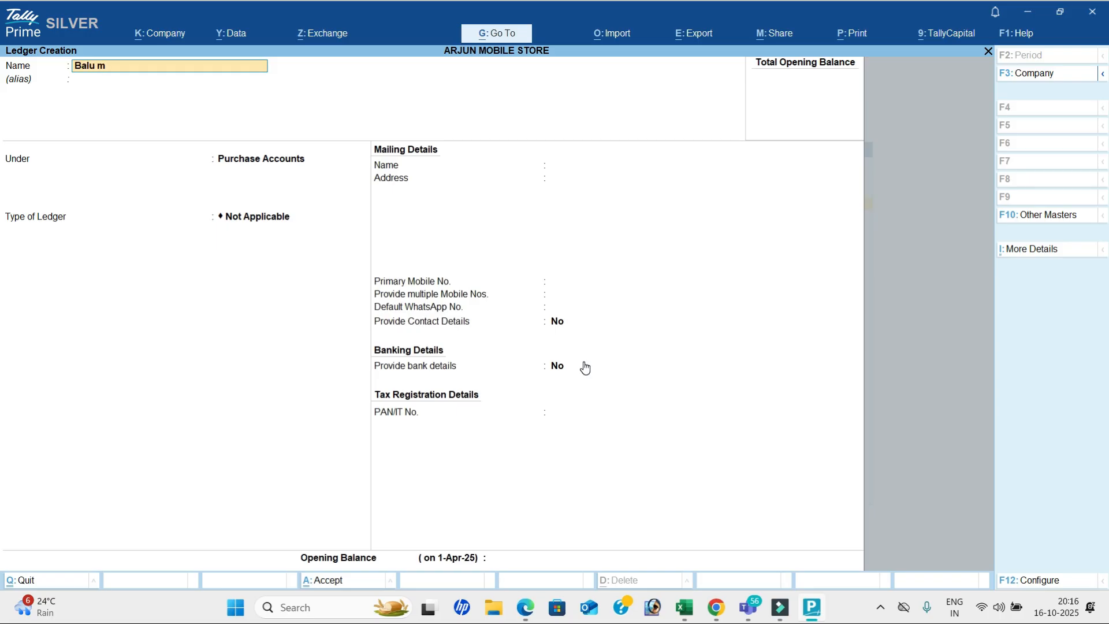
type("tore")
key("Return")
key("Return")
type("Sun")
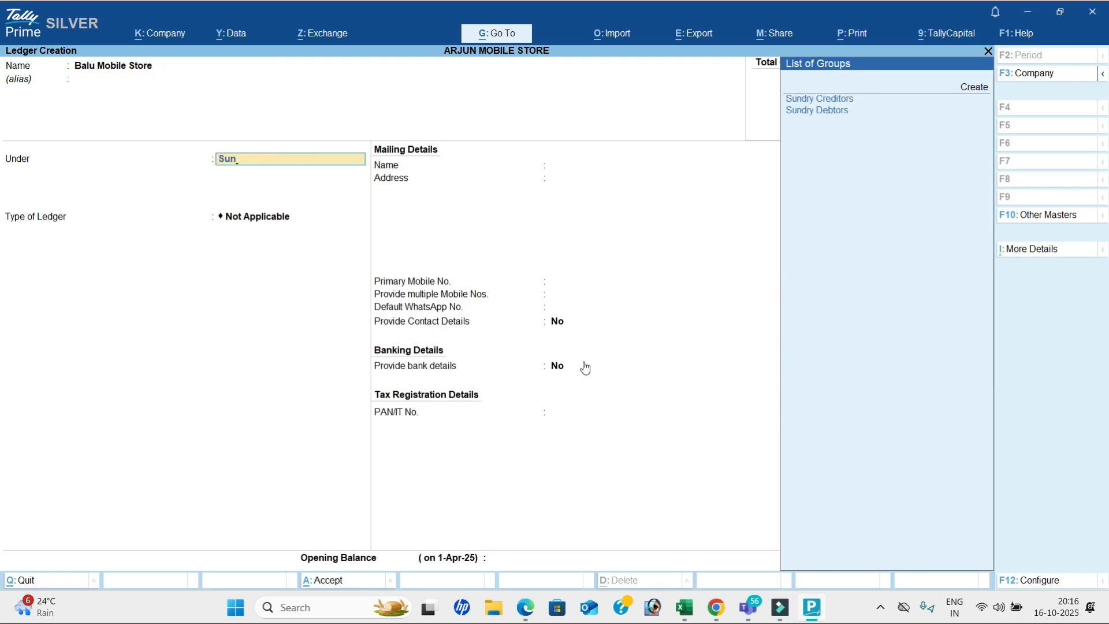
key("Return")
key("Return")
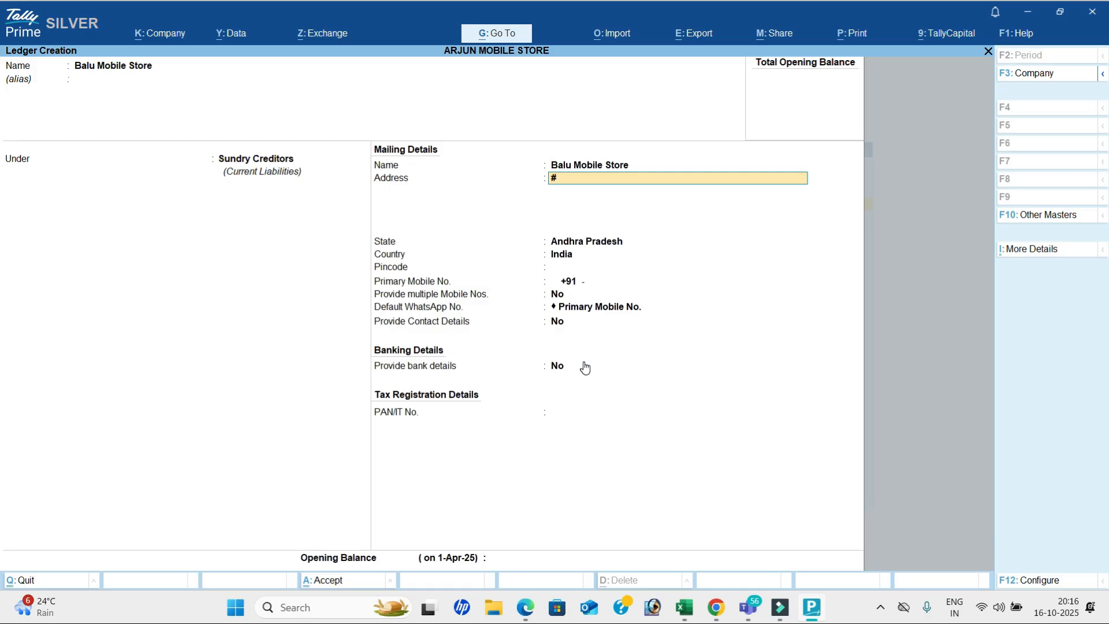
Step: Enter the supplier's postal address in the mailing details, keep the other defaults, and save the Balu Mobile Store ledger
type("#45/78 , Na")
type("r , N")
key("BackSpace")
type("H")
key("BackSpace")
type("Kurnool - 516003")
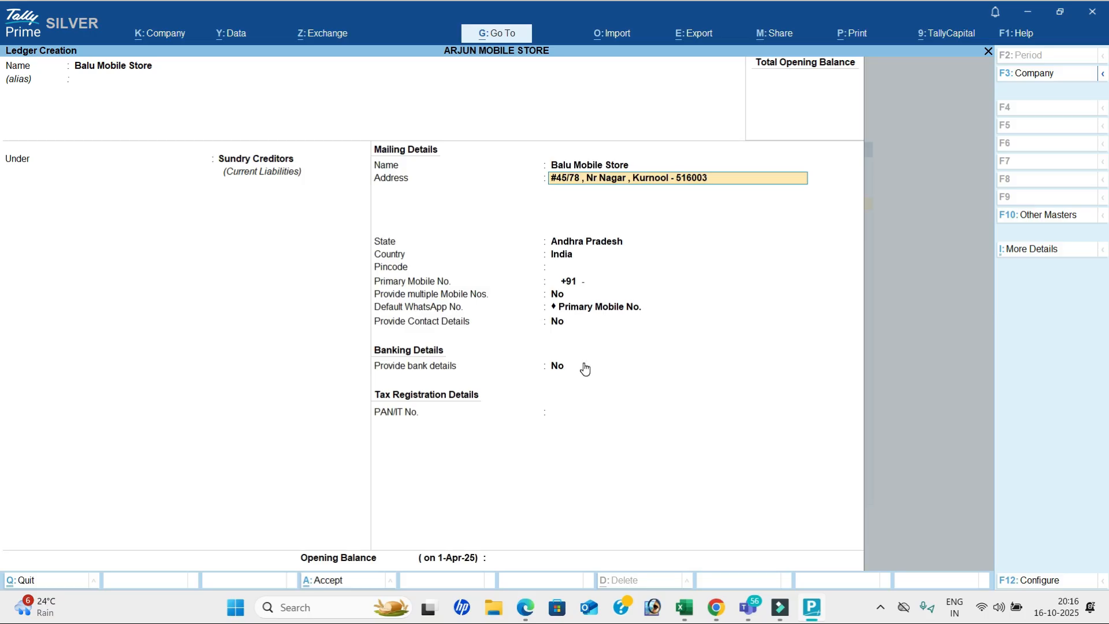
key("Return")
key("Return")
key("Return")
key("Return")
key("Return")
key("Return")
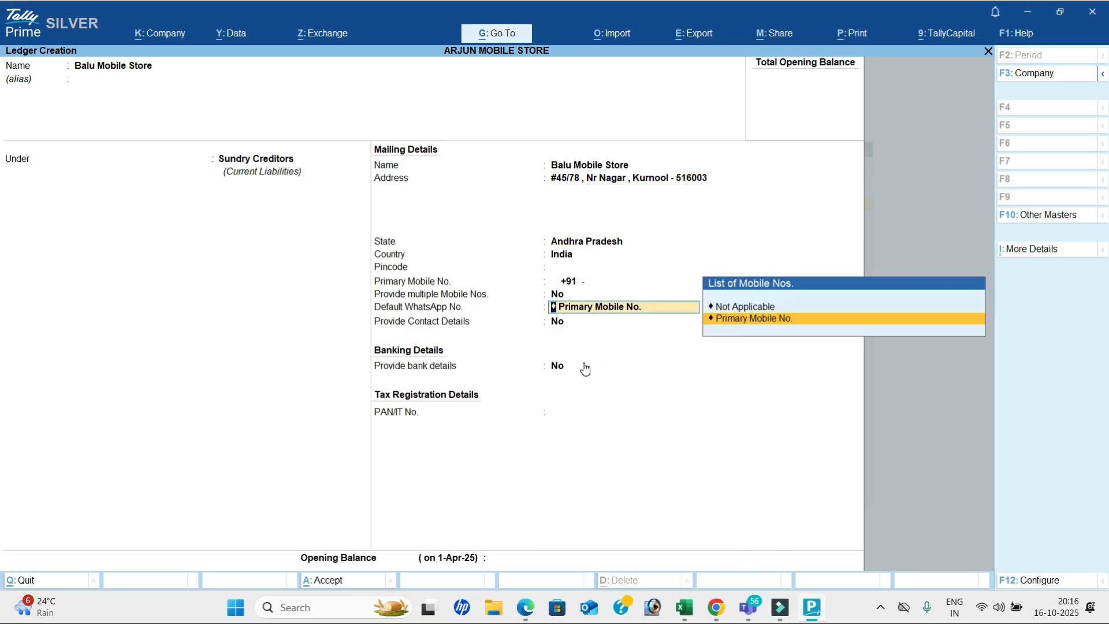
key("ctrl+a")
Step: Create a ledger named Sales under Sales Accounts with ledger type Not Applicable
type("Sales")
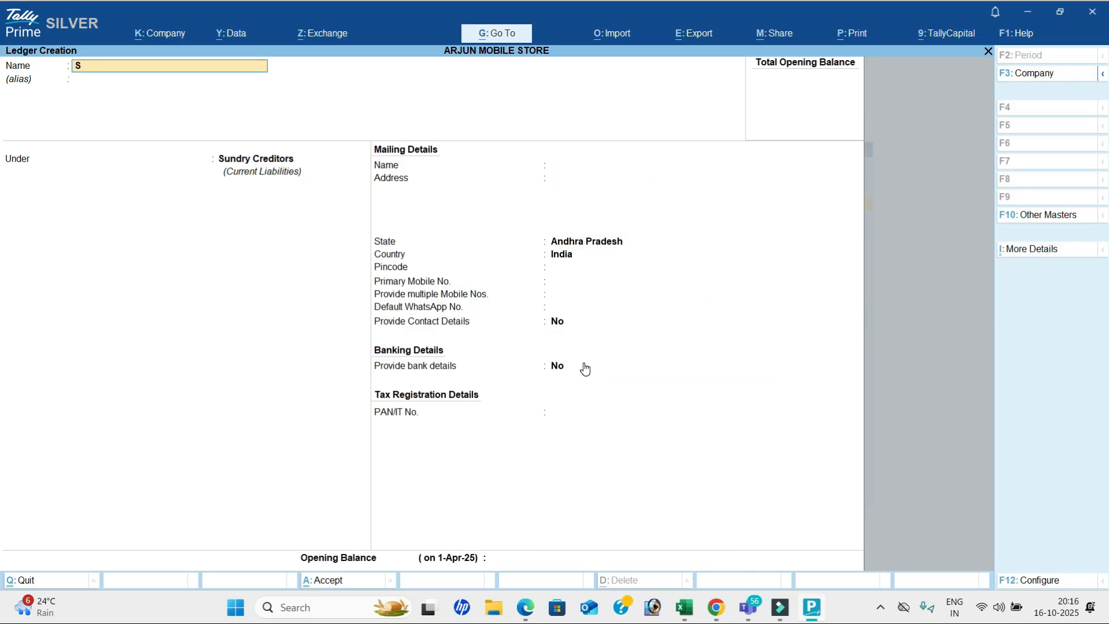
key("Return")
key("Return")
type("Sa")
key("Return")
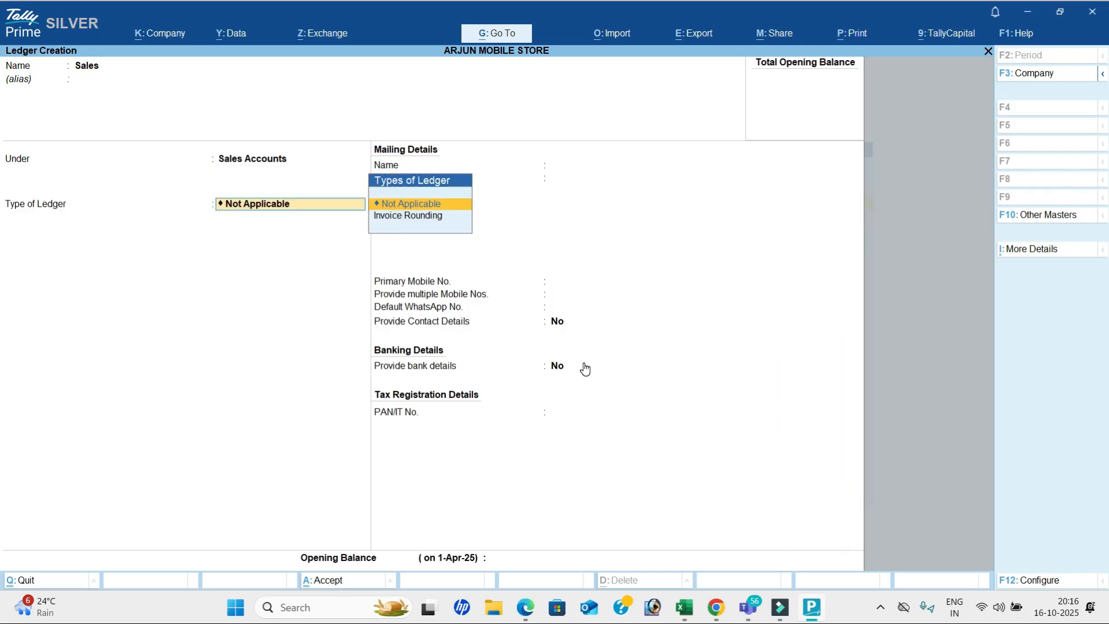
key("ctrl+a")
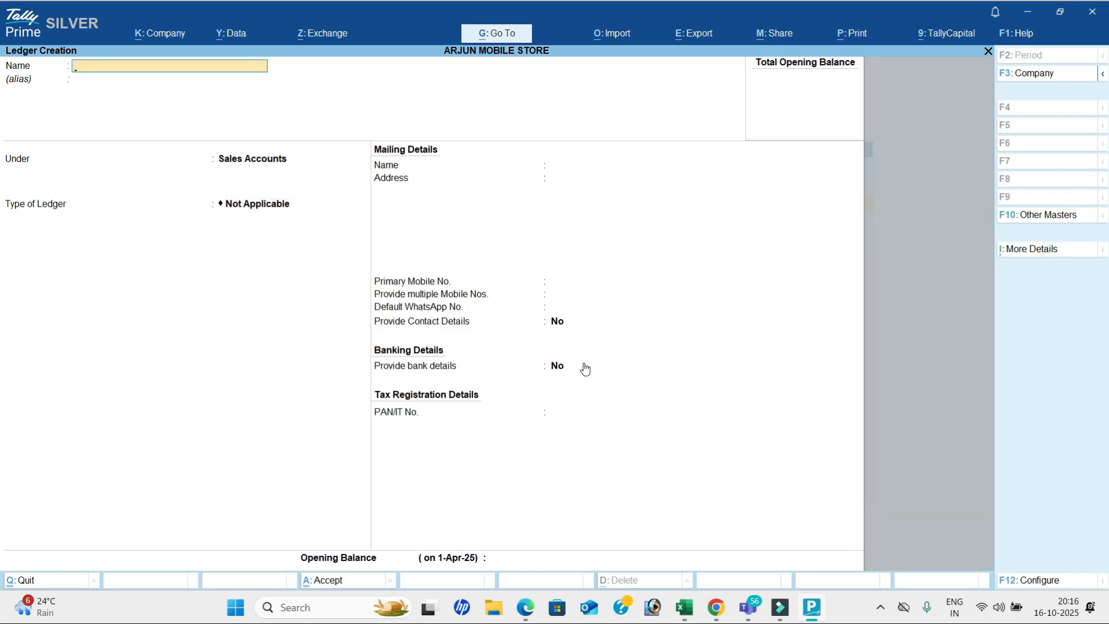
Step: Look up the credit customer in the exercise PDF and start a ledger named Kamal Mobile Store under Sundry Debtors
key("alt+Tab")
scroll(585, 363, "down", 8)
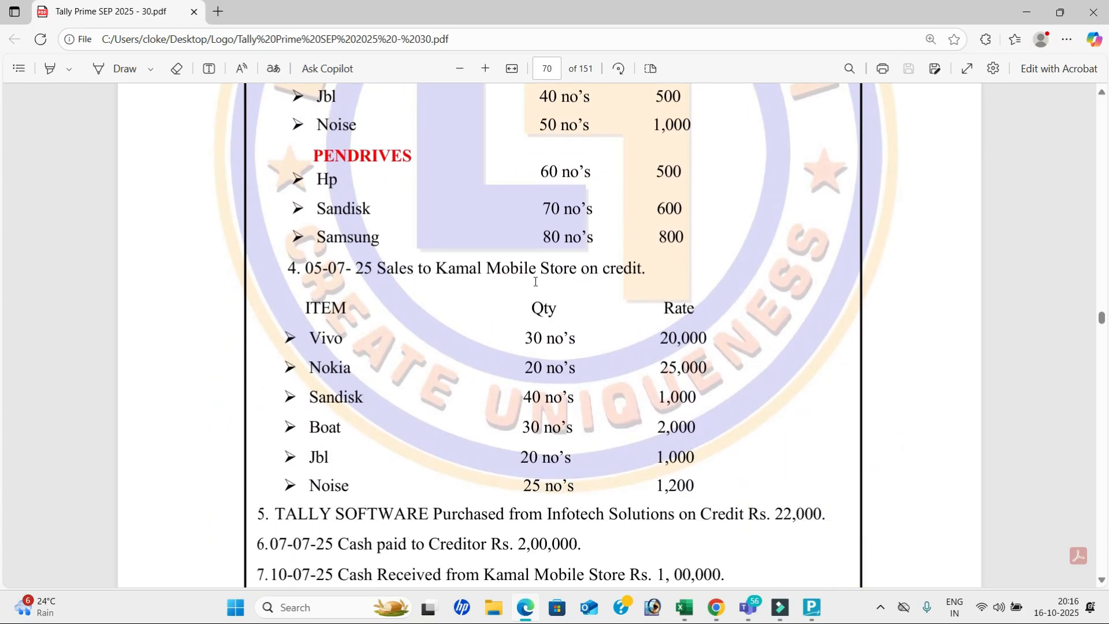
key("alt+Tab")
type("Kamal Mobile Store")
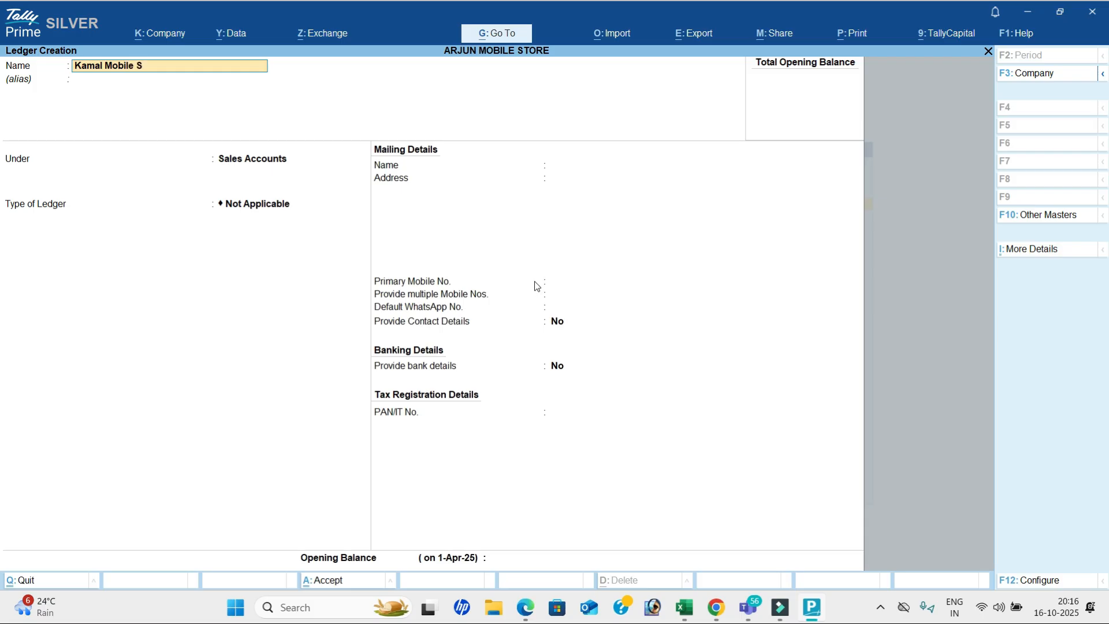
key("Return")
key("Return")
type("Sun")
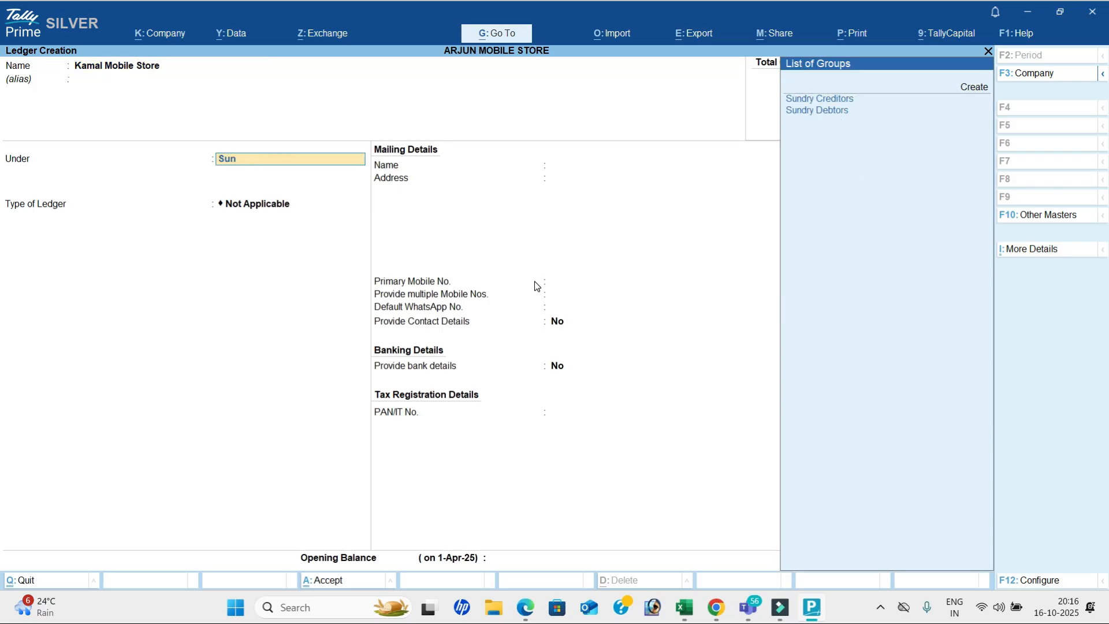
key("Down")
key("Return")
key("Return")
Step: Enter the customer's postal address in the mailing details, keep the default state and country, and save the Kamal Mobile Store ledger
type("#87/12, Sr Nagar , Vizag - 562347")
key("Return")
key("Return")
key("Return")
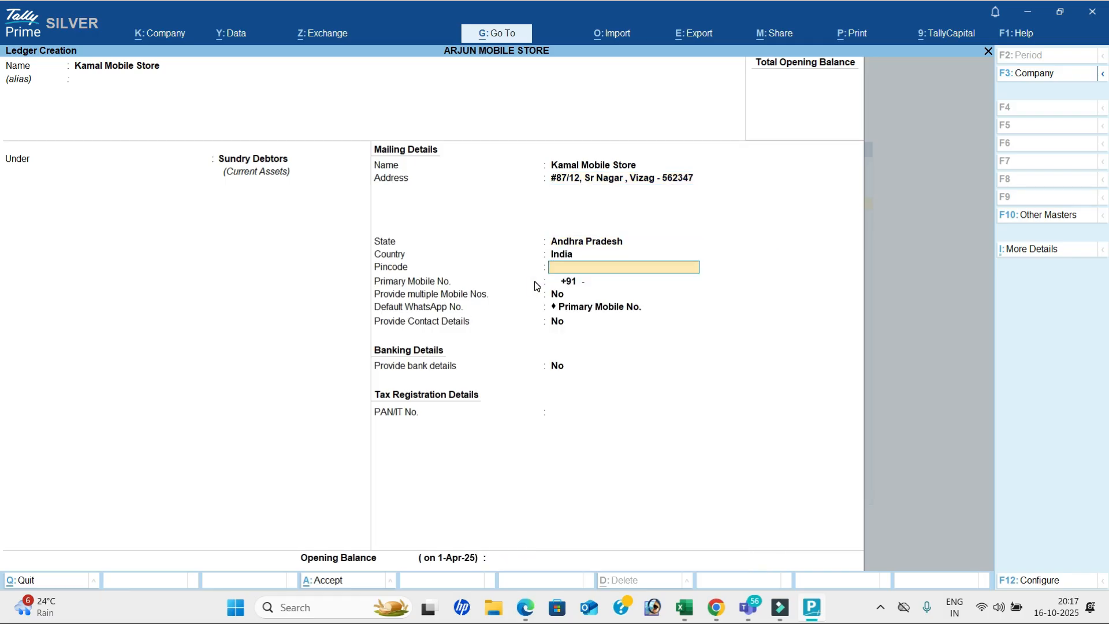
key("ctrl+a")
Step: Look up the software purchase in the exercise PDF and create a ledger named Tally Software under Fixed Assets
key("alt+Tab")
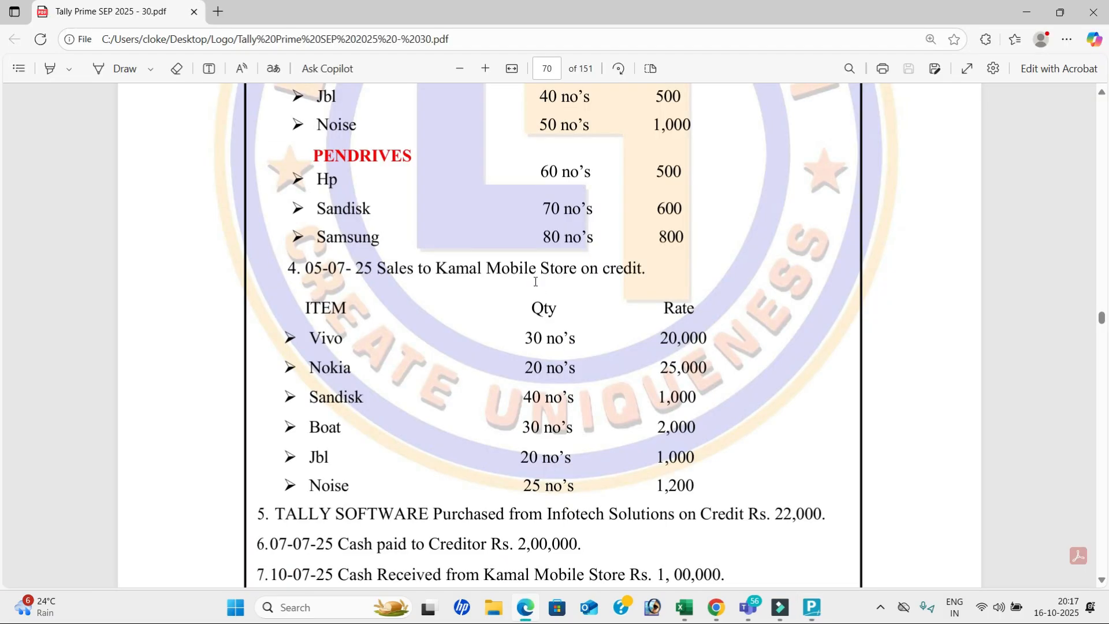
scroll(536, 281, "down", 4)
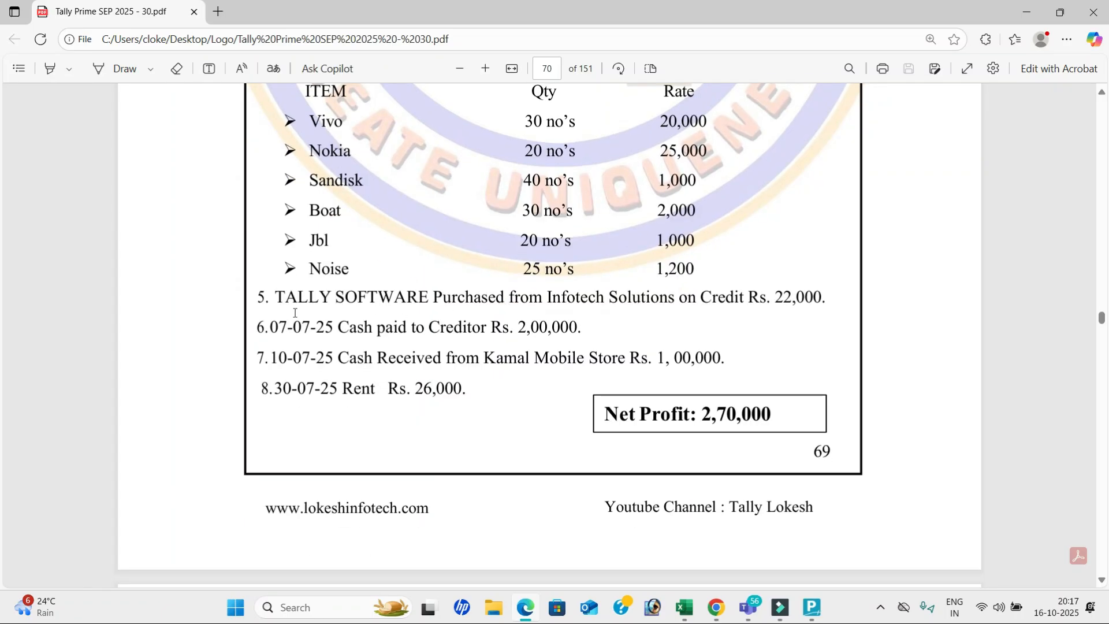
key("alt+Tab")
type("Tally Softward")
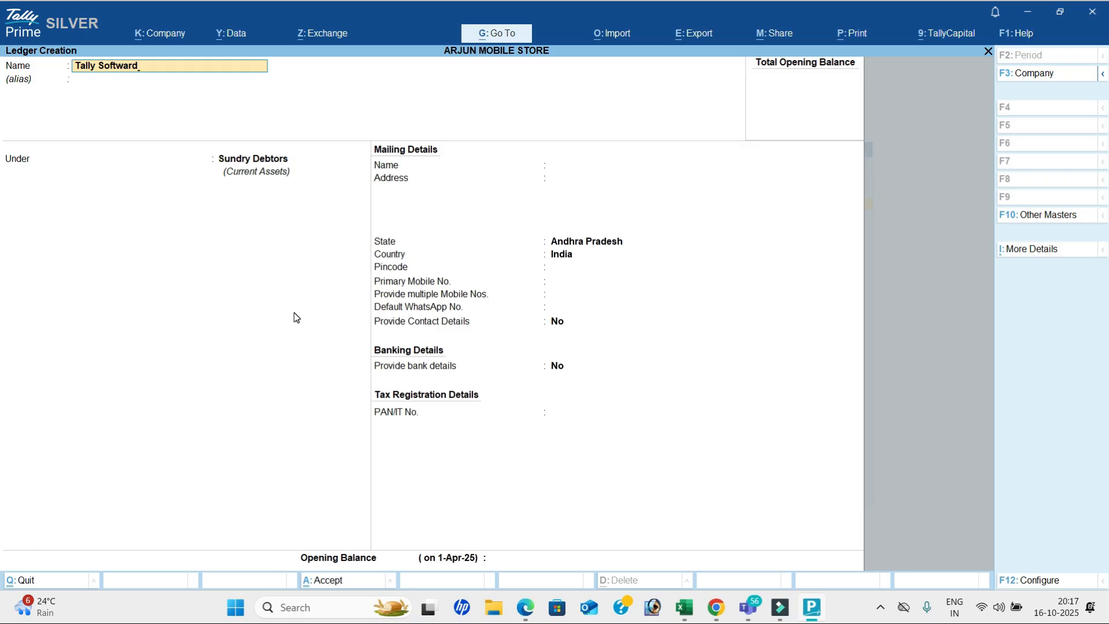
key("BackSpace")
type("e")
key("Return")
key("Return")
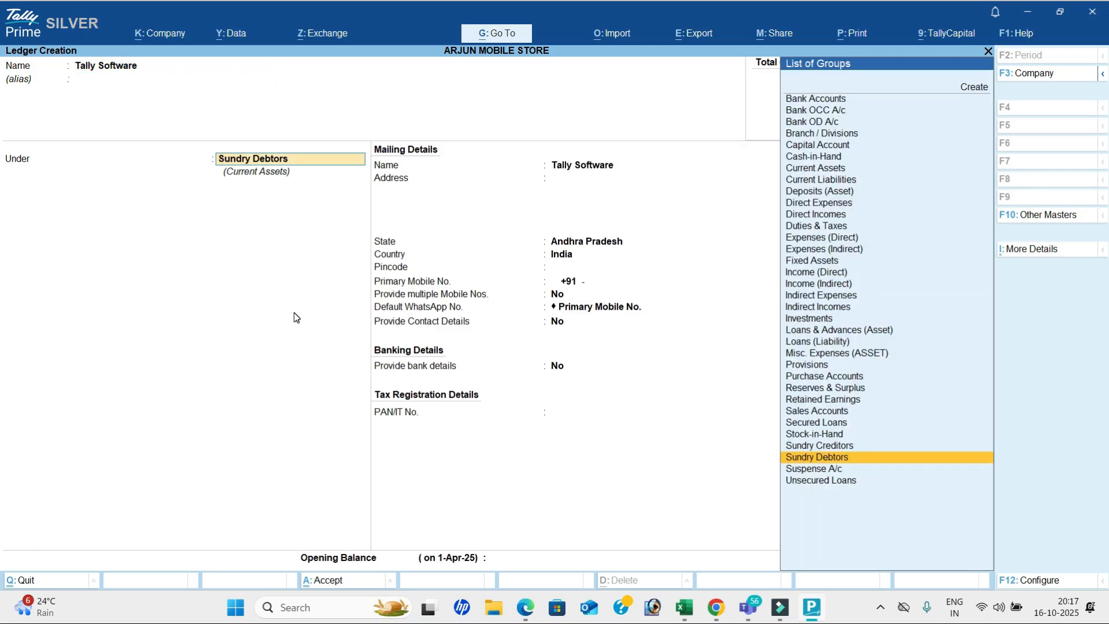
type("F")
key("Return")
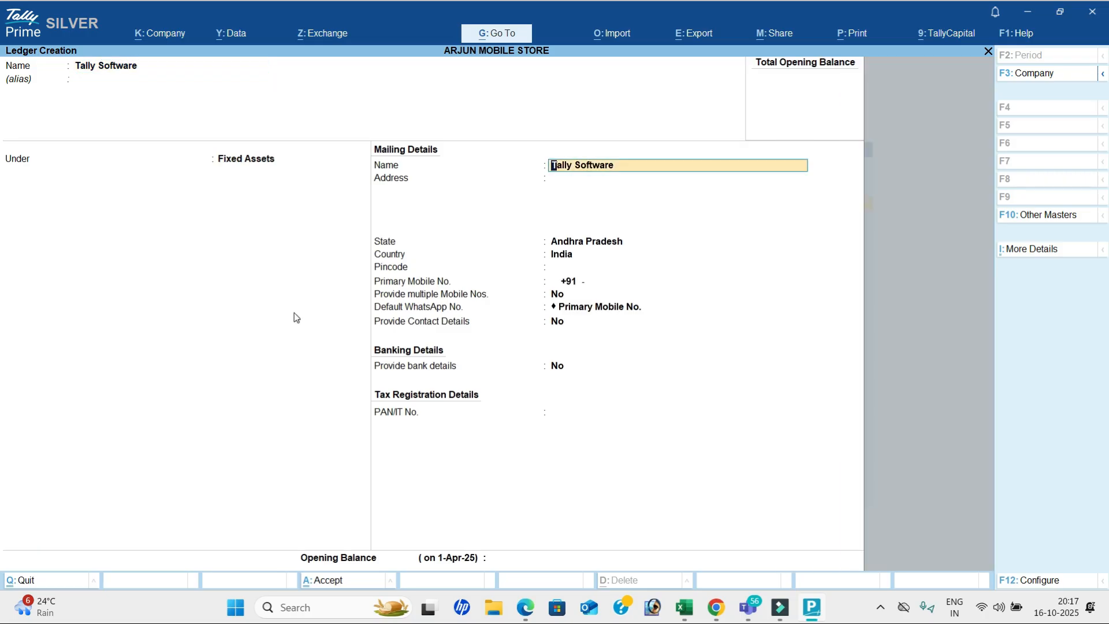
Step: Check the software supplier in the exercise PDF and create a ledger named Infotech Solutions under Sundry Creditors
key("alt+Tab")
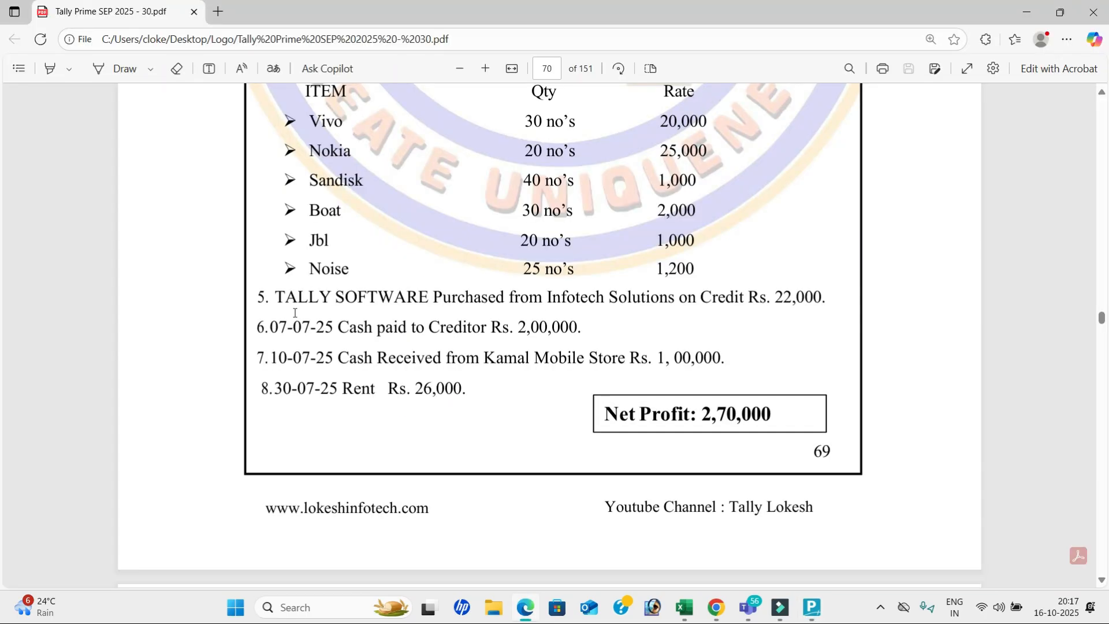
key("alt+Tab")
type("Infotech")
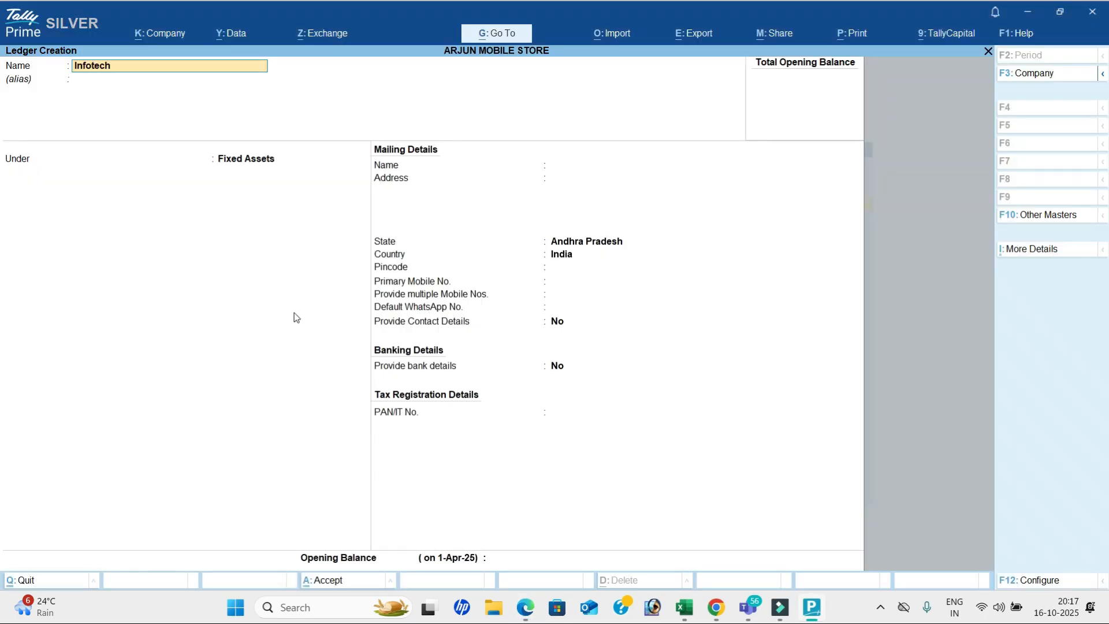
type(" Solutions")
key("Return")
type("sun")
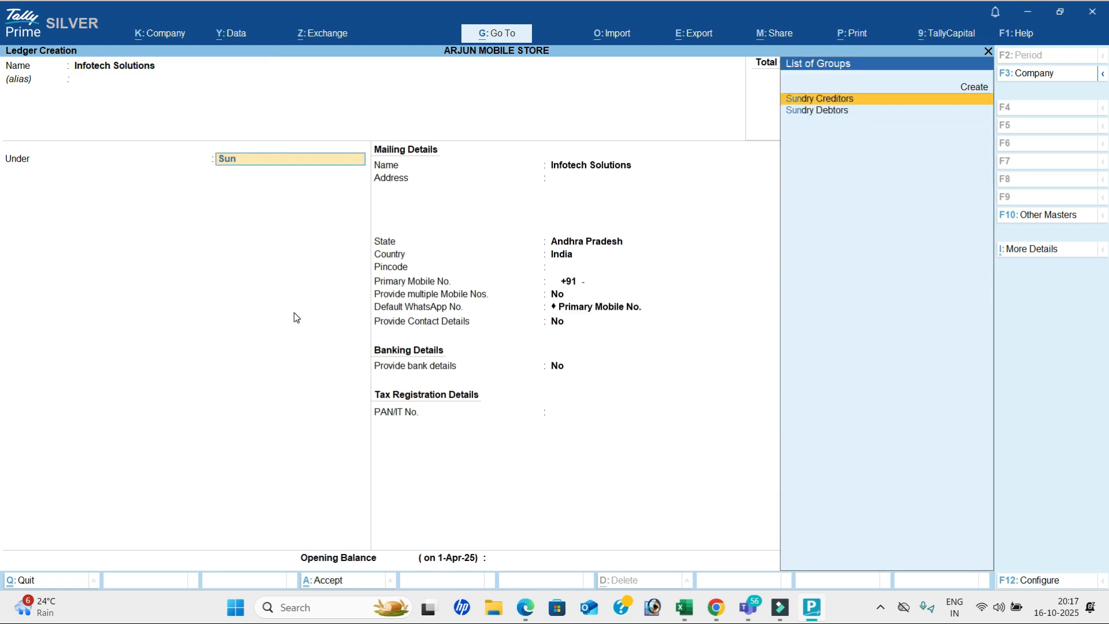
key("Return")
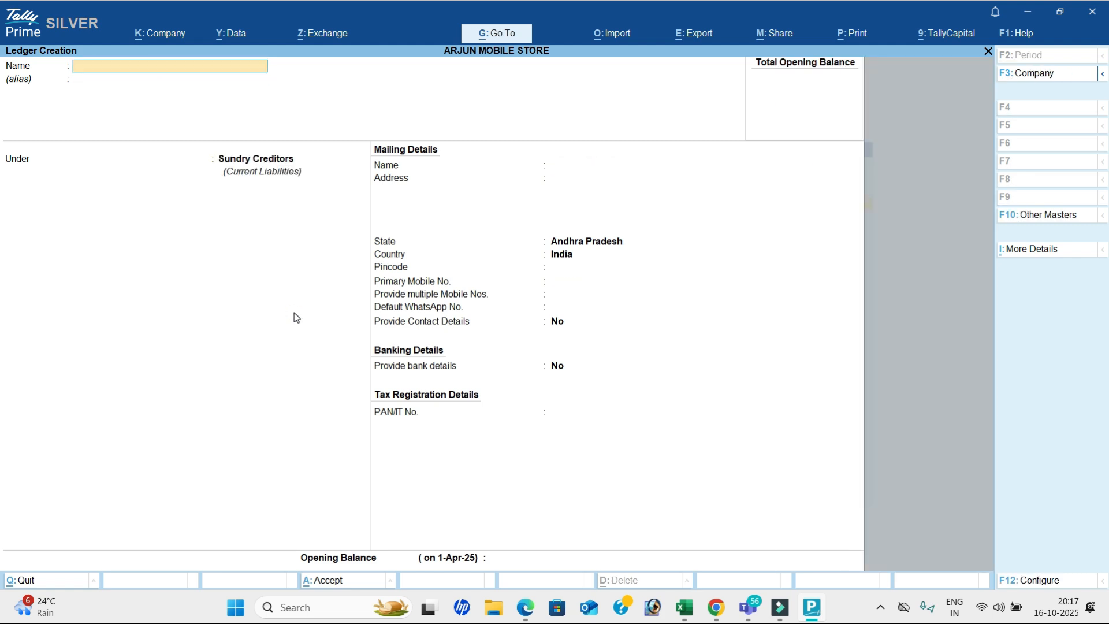
Step: Check the remaining transactions in the exercise PDF, create a Rent ledger under Indirect Expenses with type Not Applicable, and leave ledger creation
key("alt+Tab")
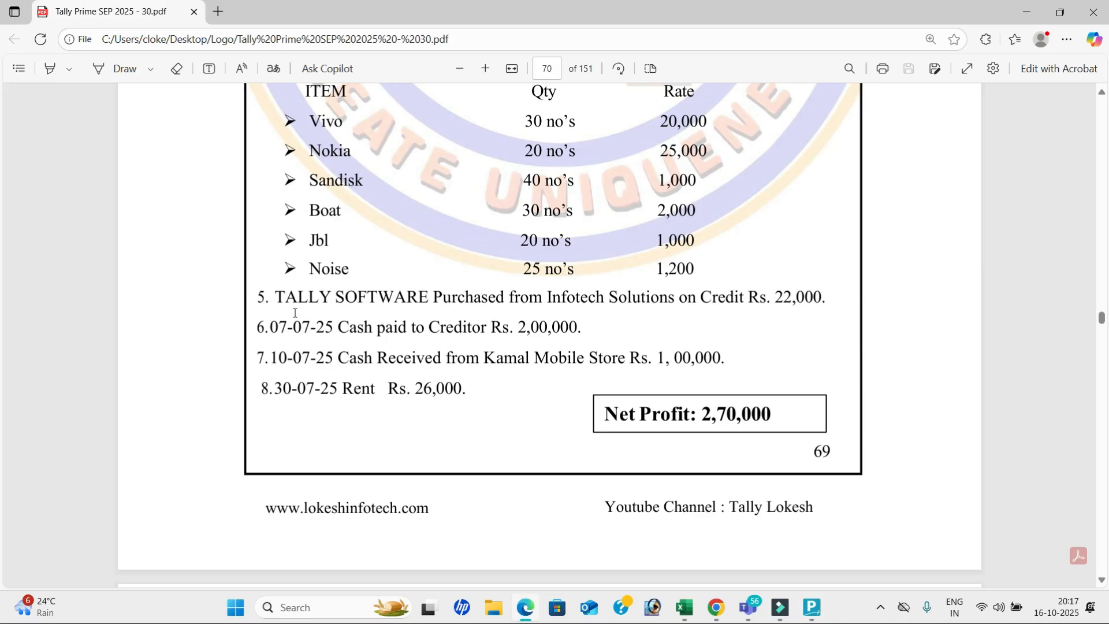
key("alt+Tab")
type("Rent")
key("Return")
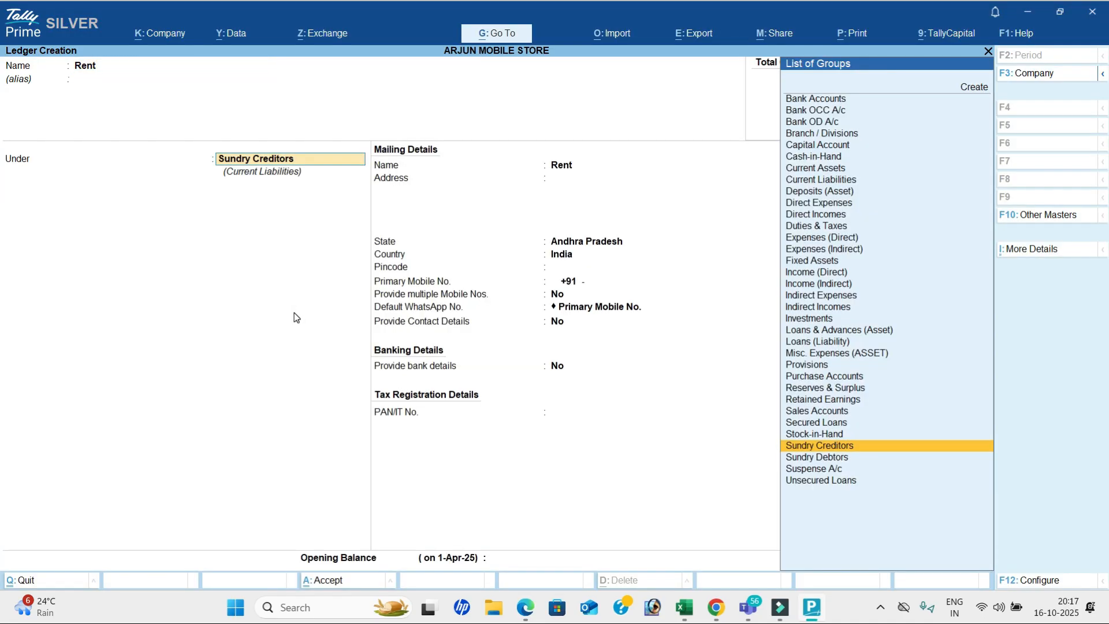
type("ind")
key("Return")
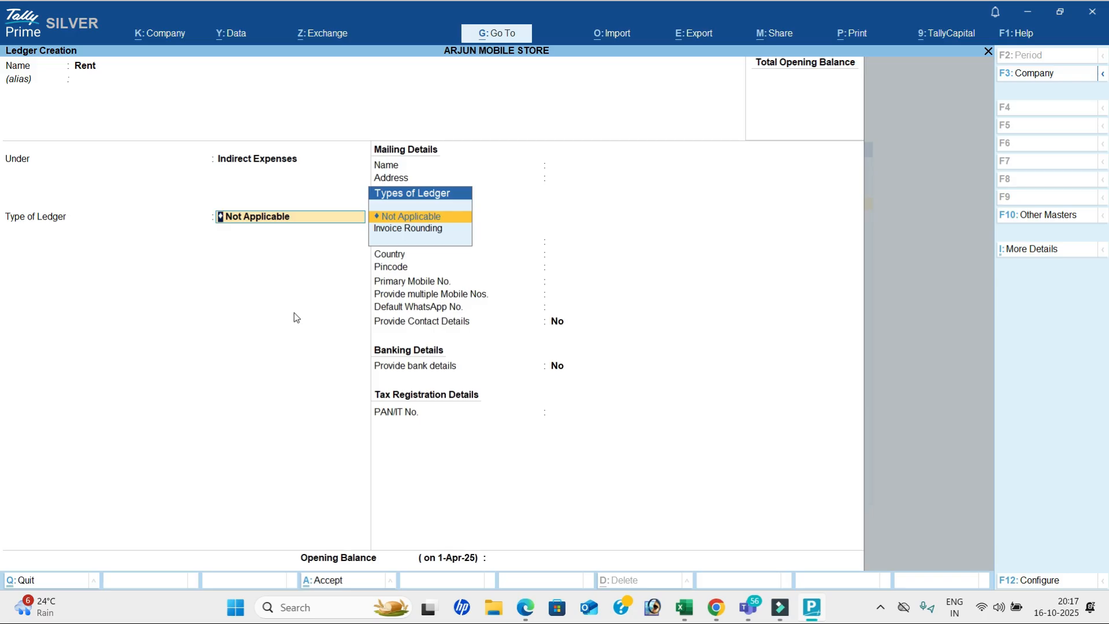
key("ctrl+a")
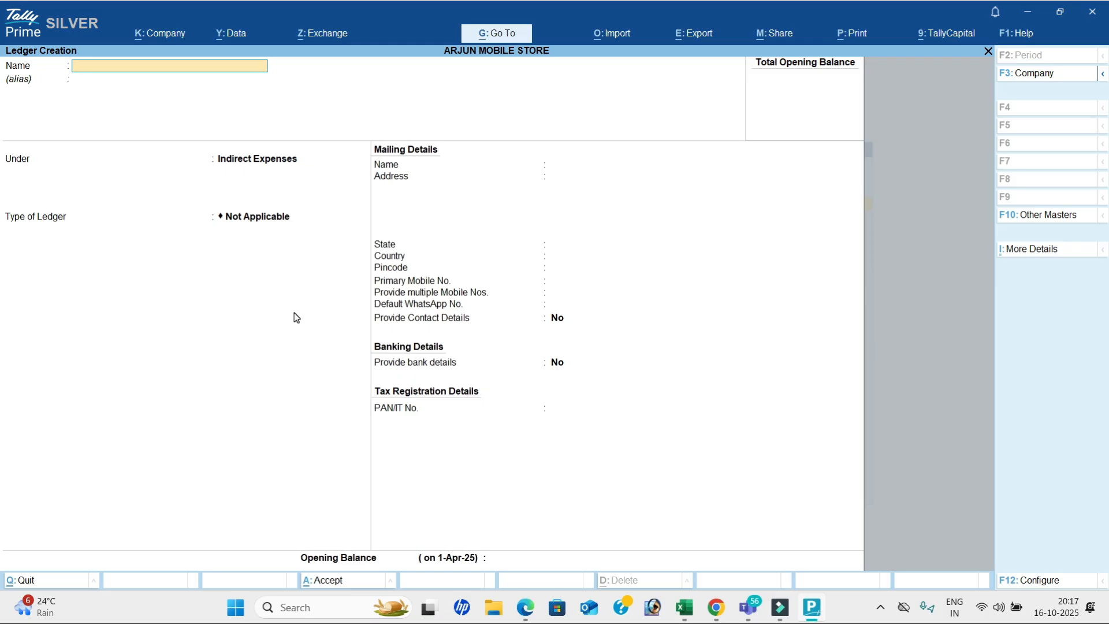
key("Escape")
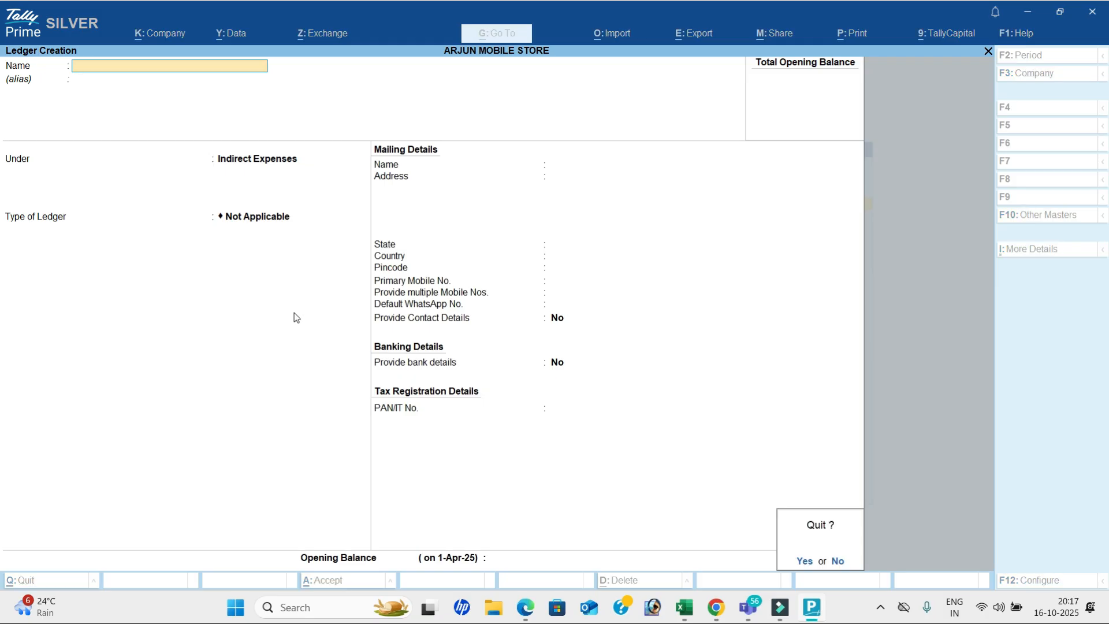
key("y")
key("Down")
key("Down")
key("Down")
key("Down")
key("Up")
key("Down")
key("Down")
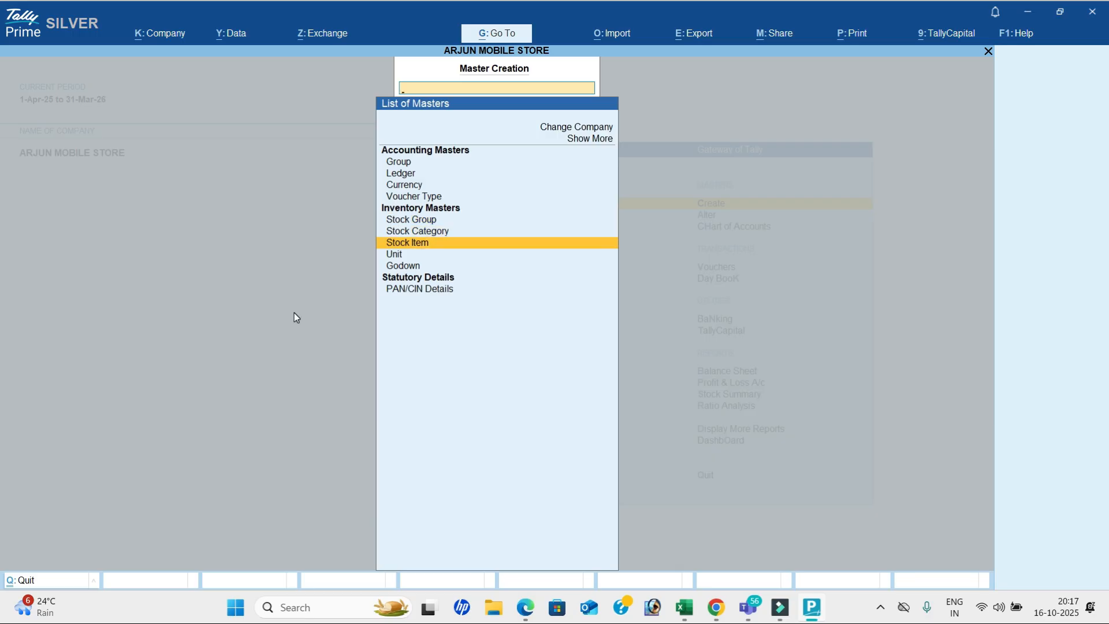
key("Down")
Step: Review the stock groups and their stock items in the purchase transaction of PROBLEM-12 in the exercise PDF
key("alt+Tab")
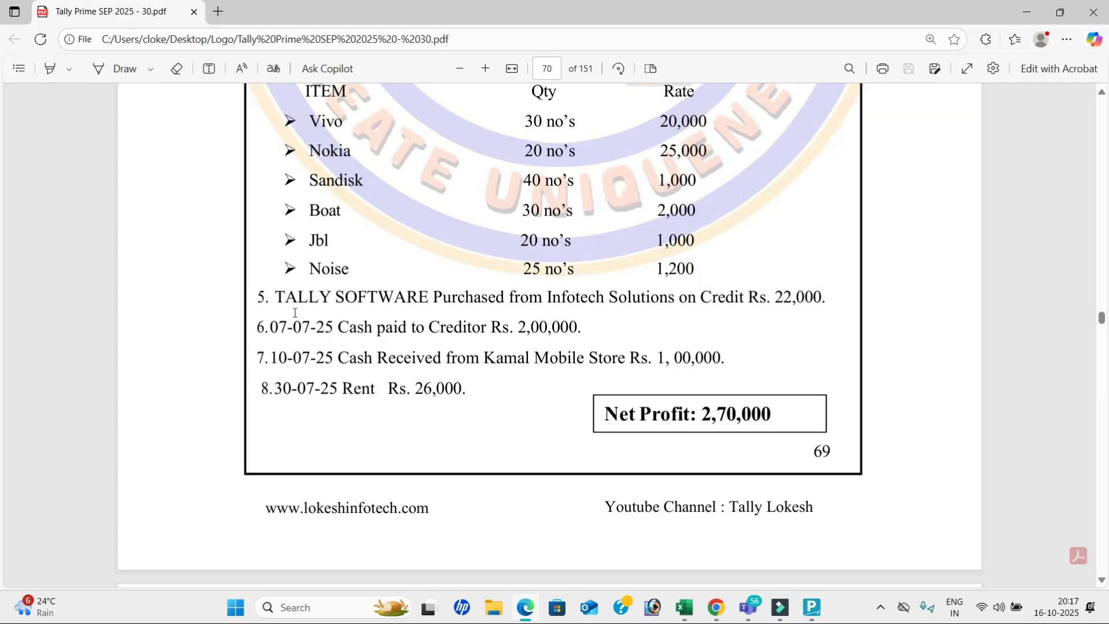
scroll(295, 313, "up", 12)
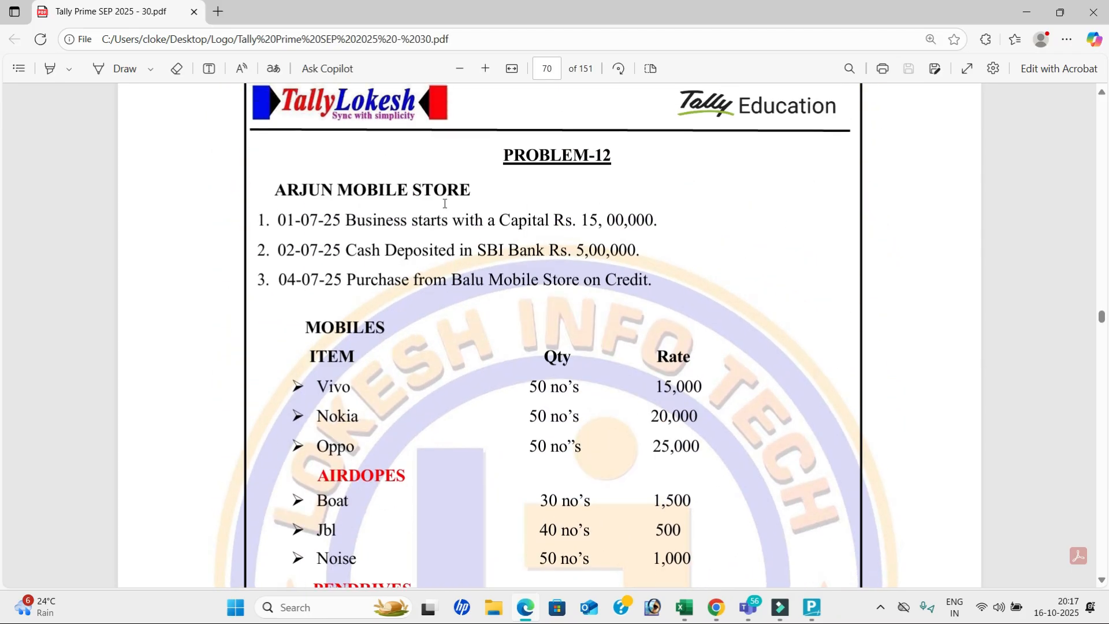
scroll(270, 366, "down", 2)
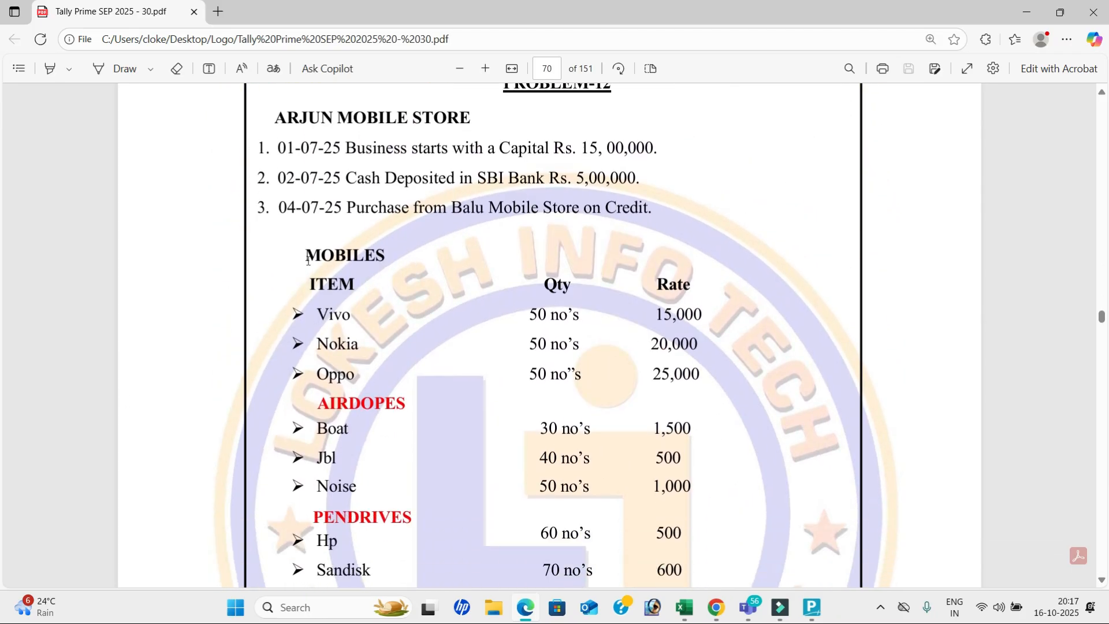
double_click(308, 257)
left_click_drag(319, 402, 406, 402)
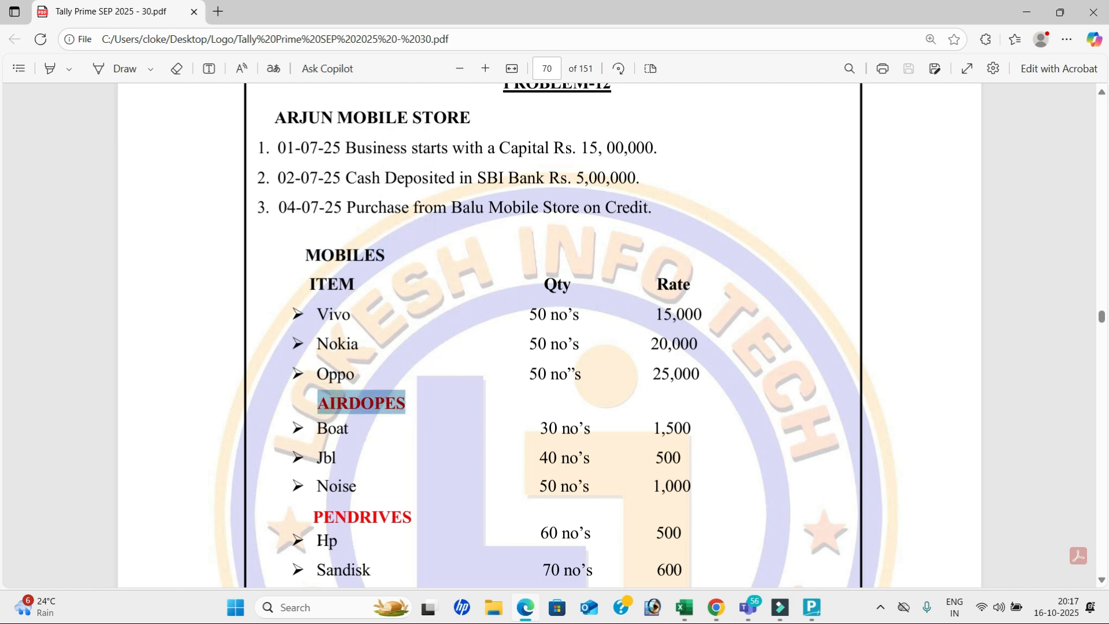
left_click_drag(311, 517, 419, 519)
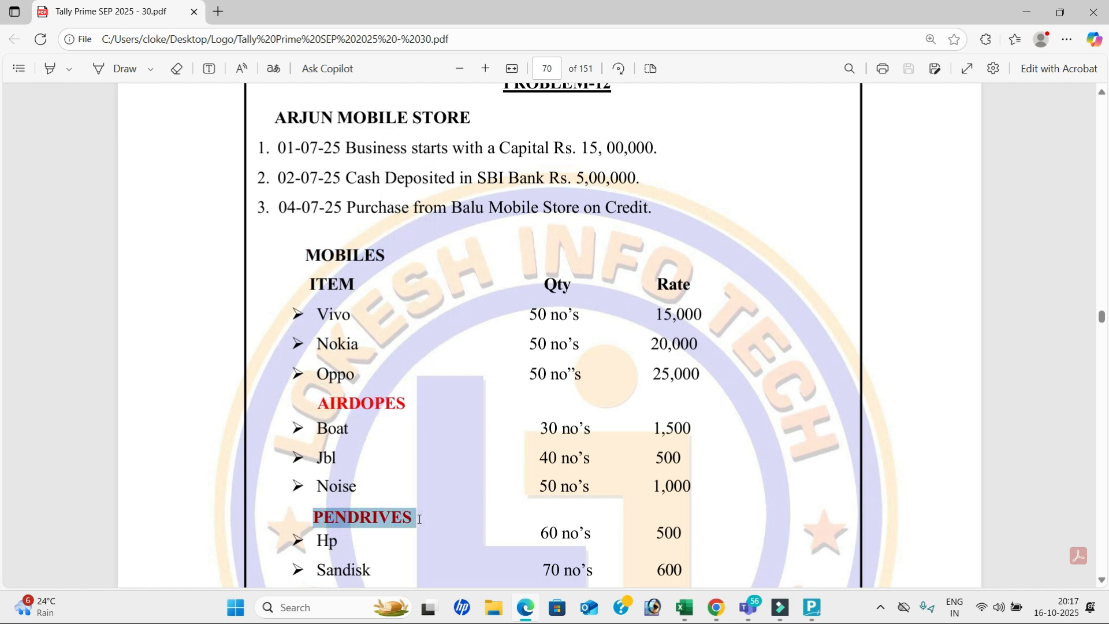
left_click_drag(317, 313, 358, 344)
left_click(318, 380)
left_click_drag(318, 379, 353, 376)
left_click_drag(317, 428, 376, 489)
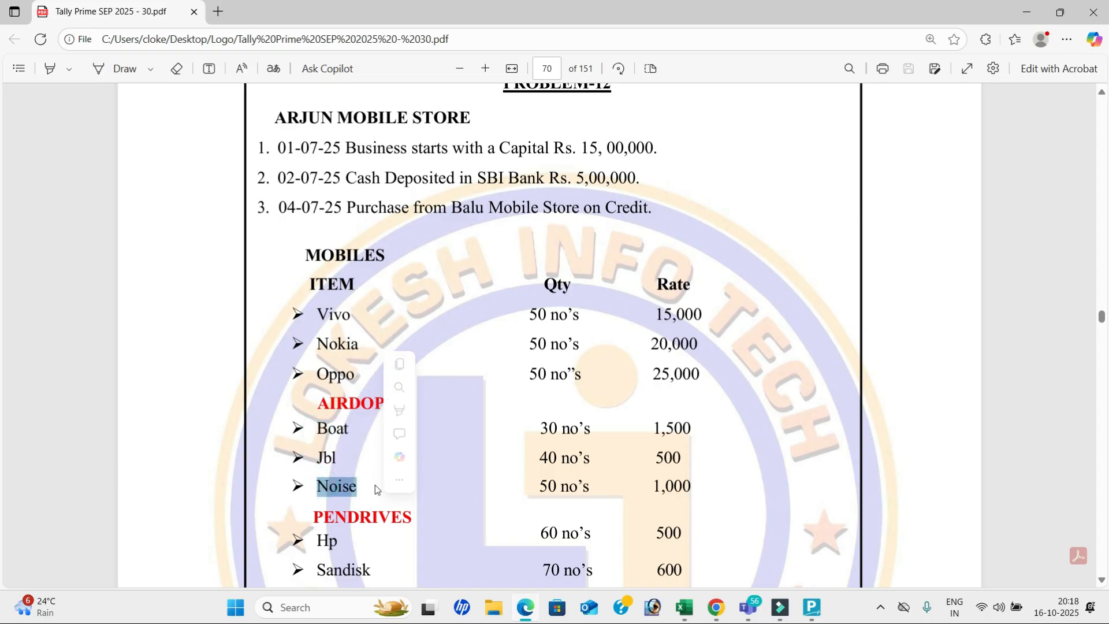
Step: Check the unit of measure used for the item quantities in the exercise PDF and return to Tally Prime
left_click_drag(550, 316, 582, 321)
left_click(583, 322)
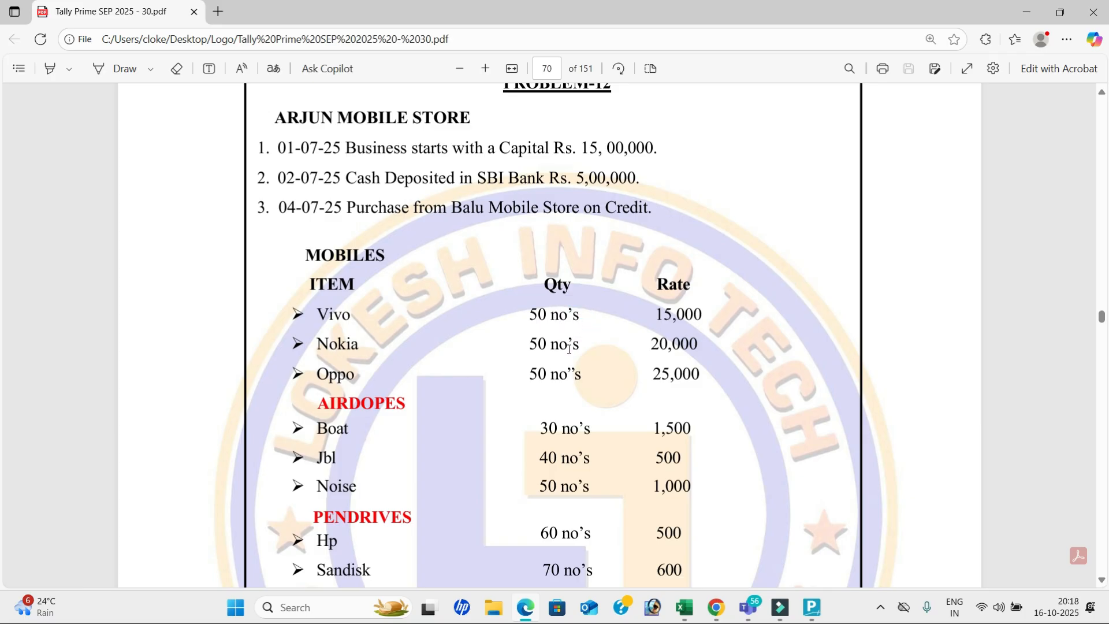
scroll(570, 349, "down", 1)
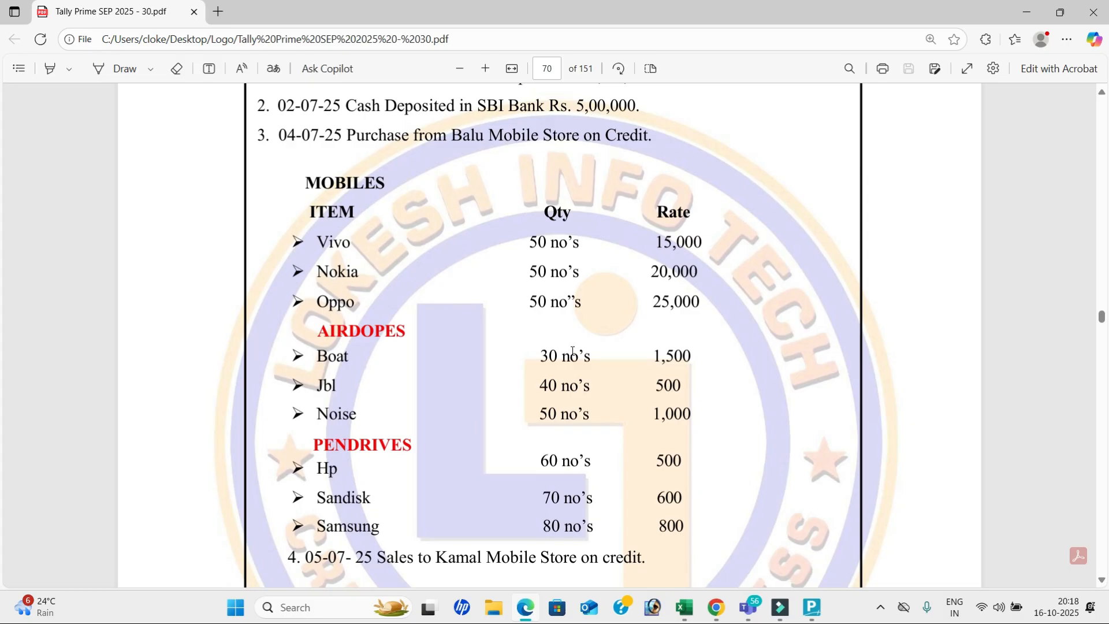
scroll(572, 351, "down", 1)
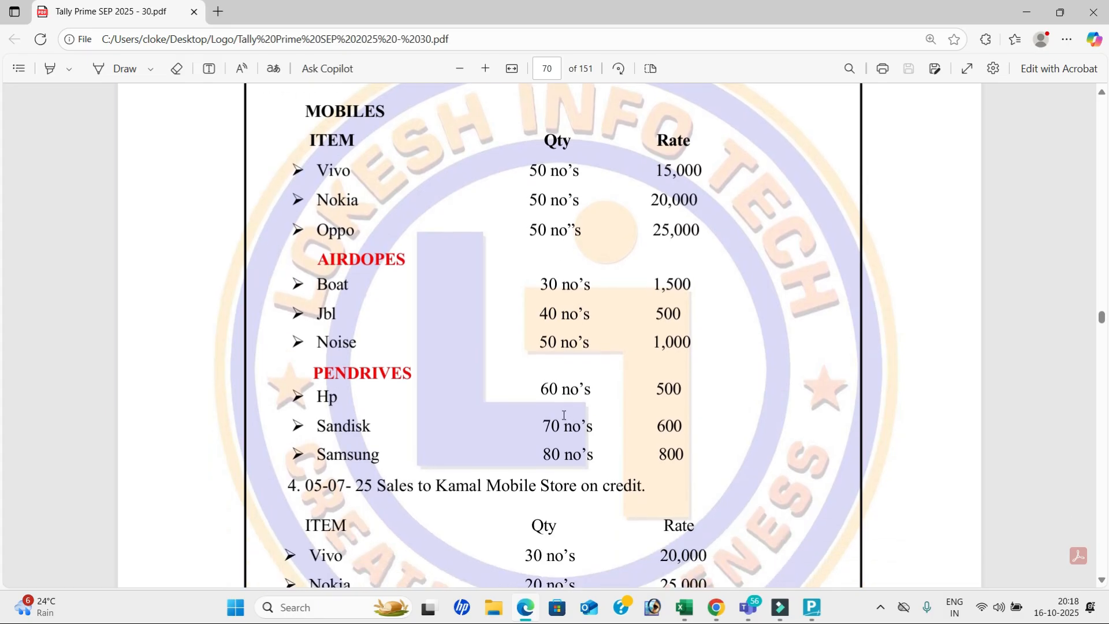
scroll(569, 338, "up", 2)
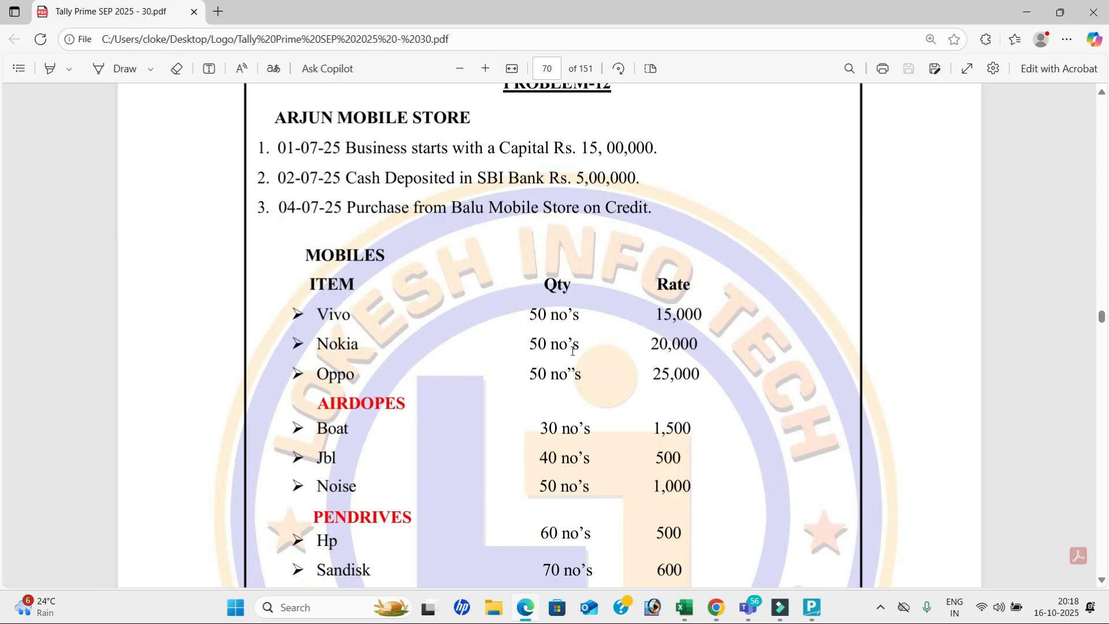
scroll(488, 294, "down", 1)
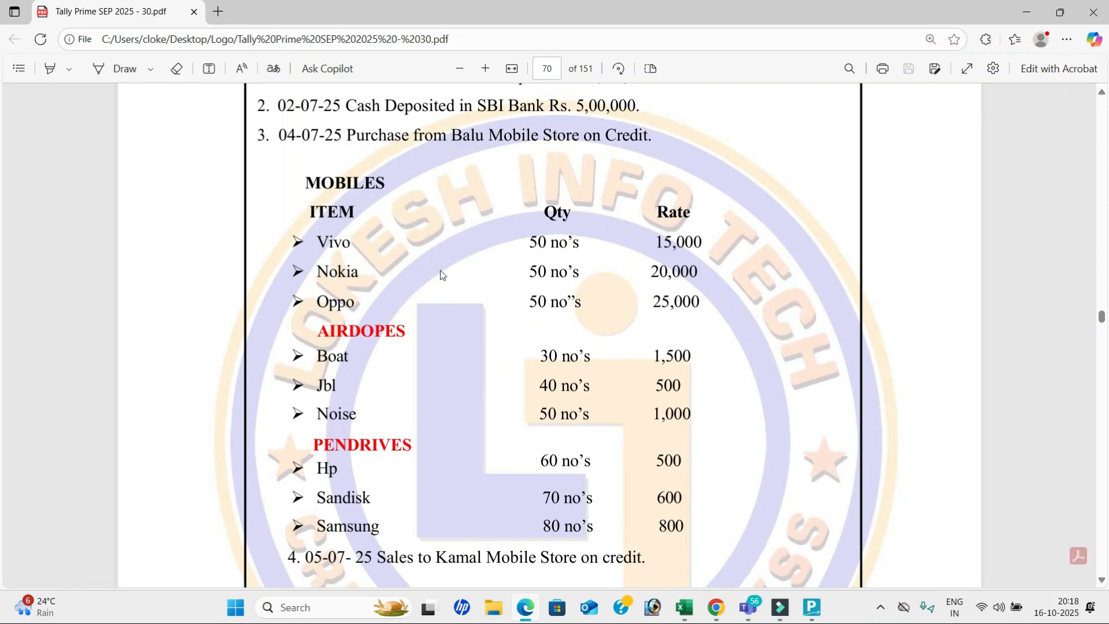
key("alt+Tab")
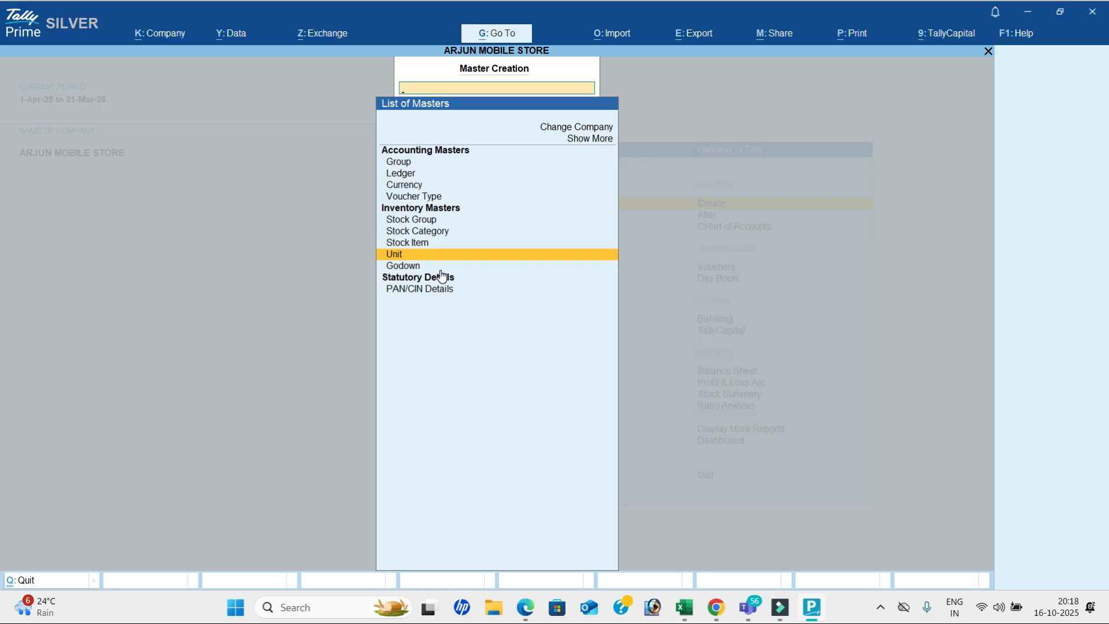
key("Up")
key("Up")
key("Up")
key("Down")
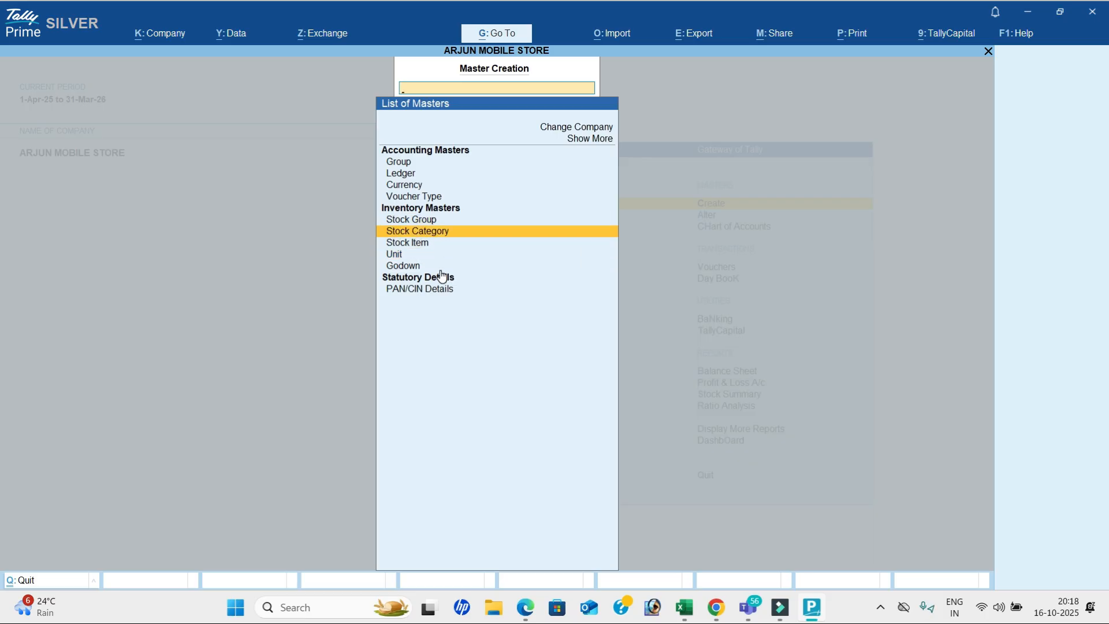
key("Down")
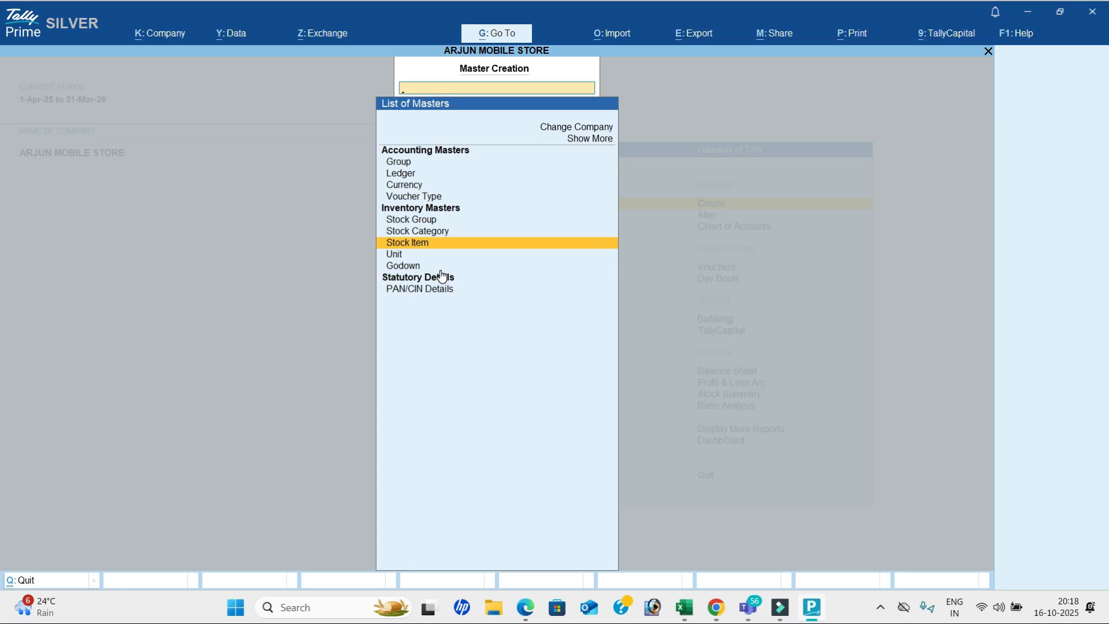
key("Down")
key("Up")
key("Down")
key("Up")
key("Down")
key("Up")
Step: Create a simple unit of measure with symbol nos, formal name Numbers and 0 decimal places
key("Down")
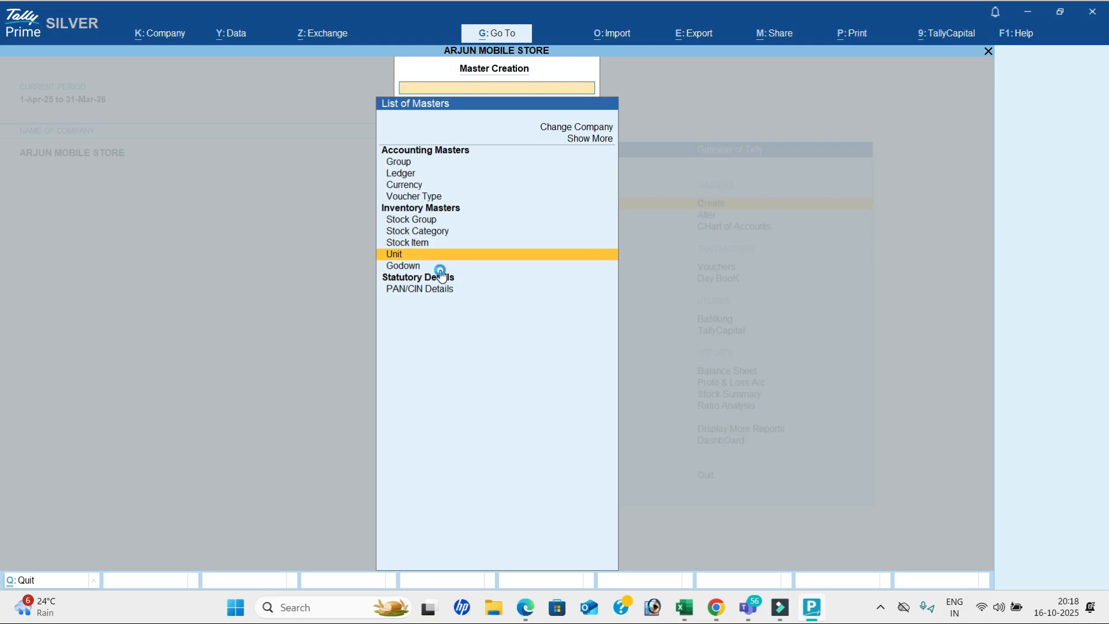
key("Return")
type("nos")
key("Return")
type("Numbers")
key("Return")
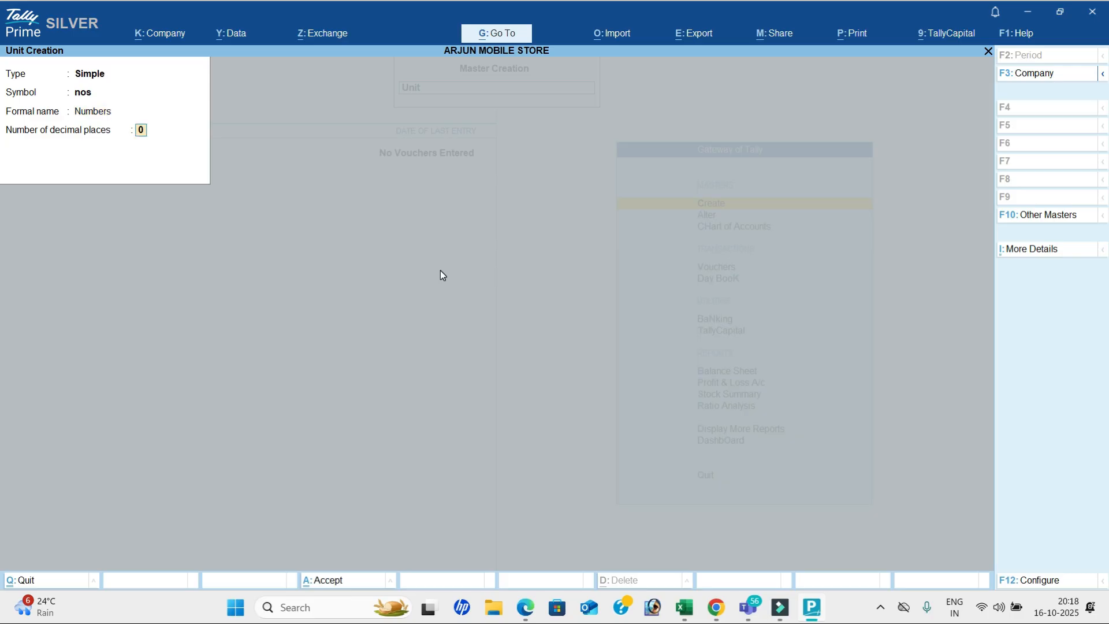
key("Return")
key("Return")
Step: Create a simple unit of measure with symbol bx, formal name Boxes and 0 decimal places
type("bx")
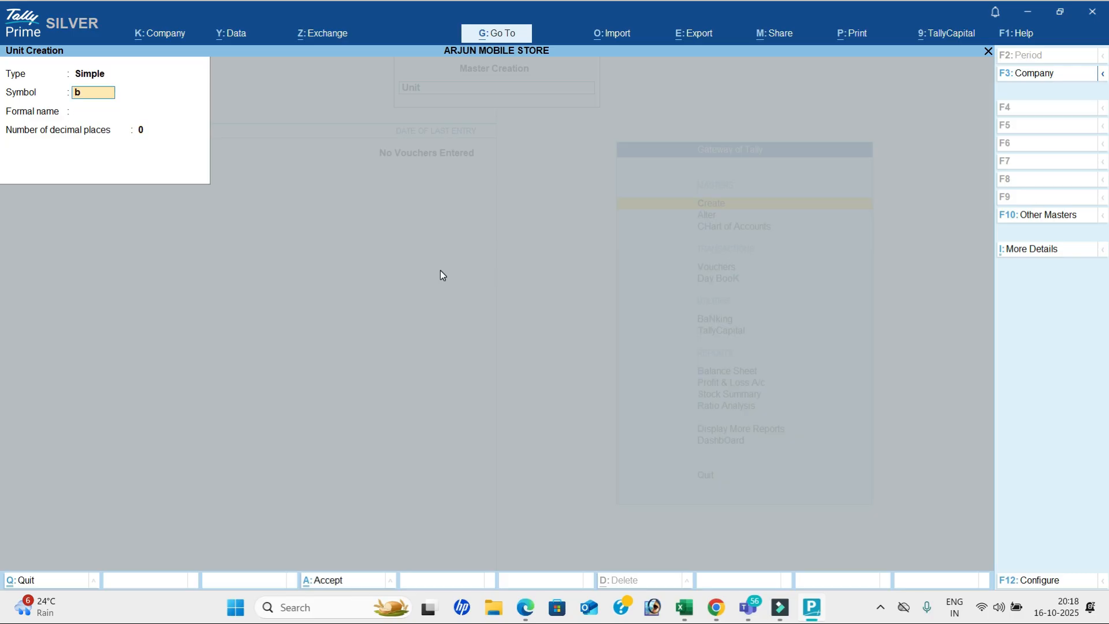
key("Return")
type("Boxe")
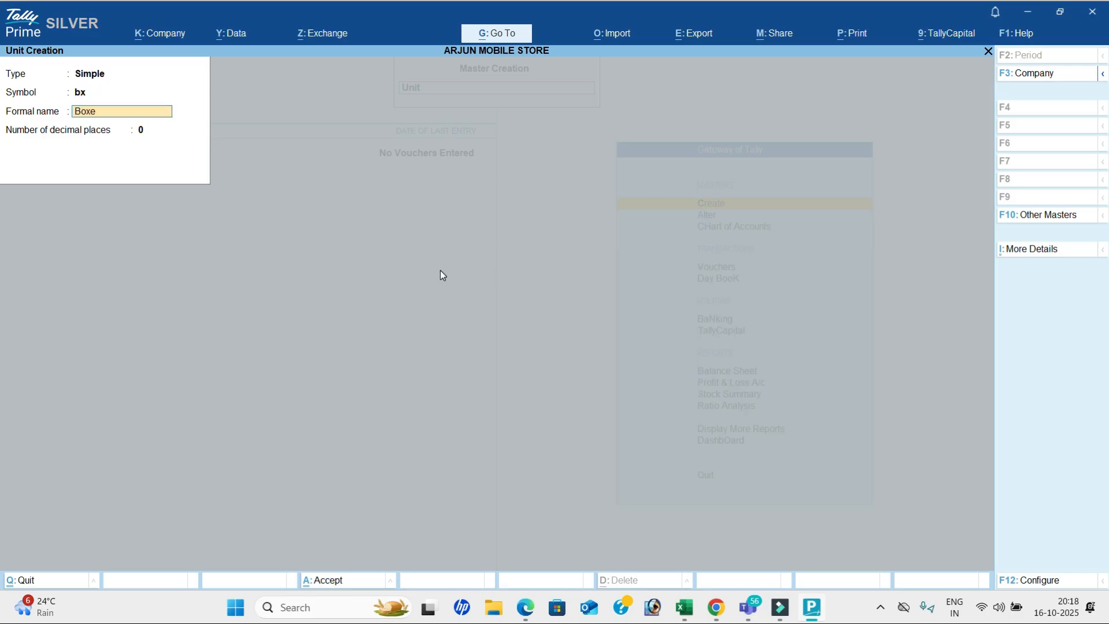
type("s")
key("Return")
type("\\")
key("BackSpace")
key("Return")
type("0")
key("Return")
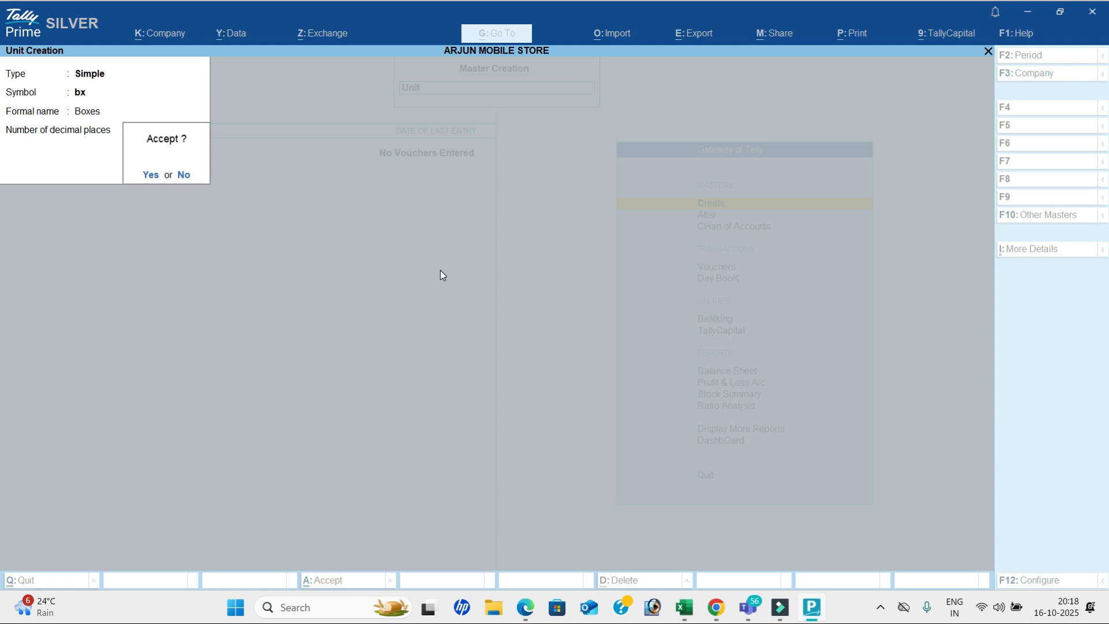
key("Return")
Step: Create a simple unit of measure with symbol pc, formal name Pices and 0 decimal places
type("pc")
key("Return")
type("Pices")
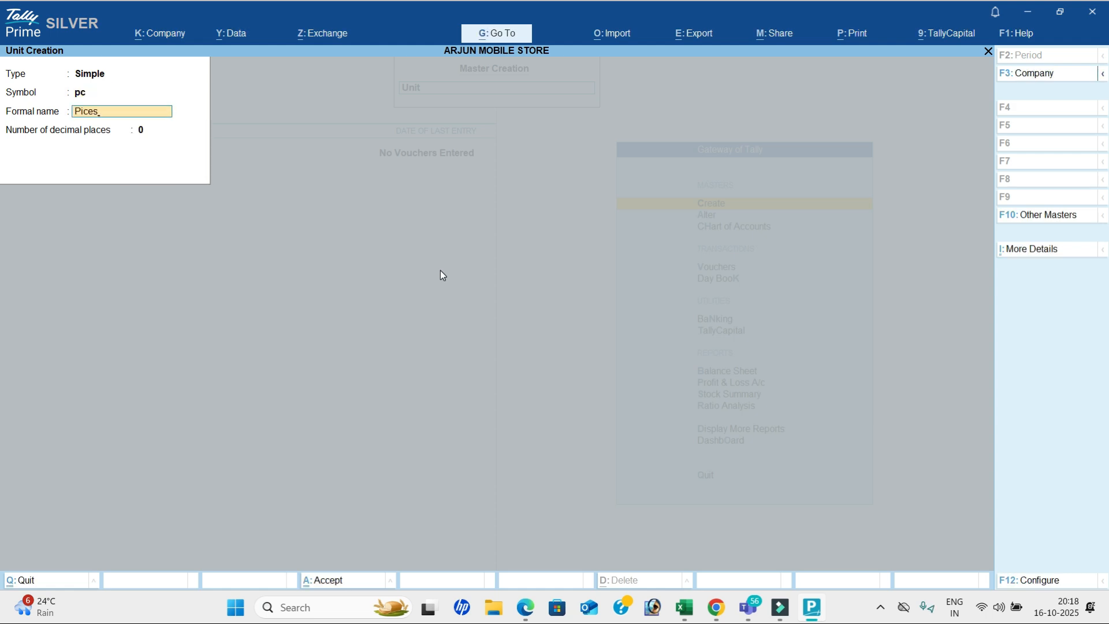
key("Return")
key("Return")
key("Return")
Step: Create a simple unit of measure with symbol pk, formal name Packes and 0 decimal places
type("p")
key("Return")
type("Packes")
key("Return")
key("Return")
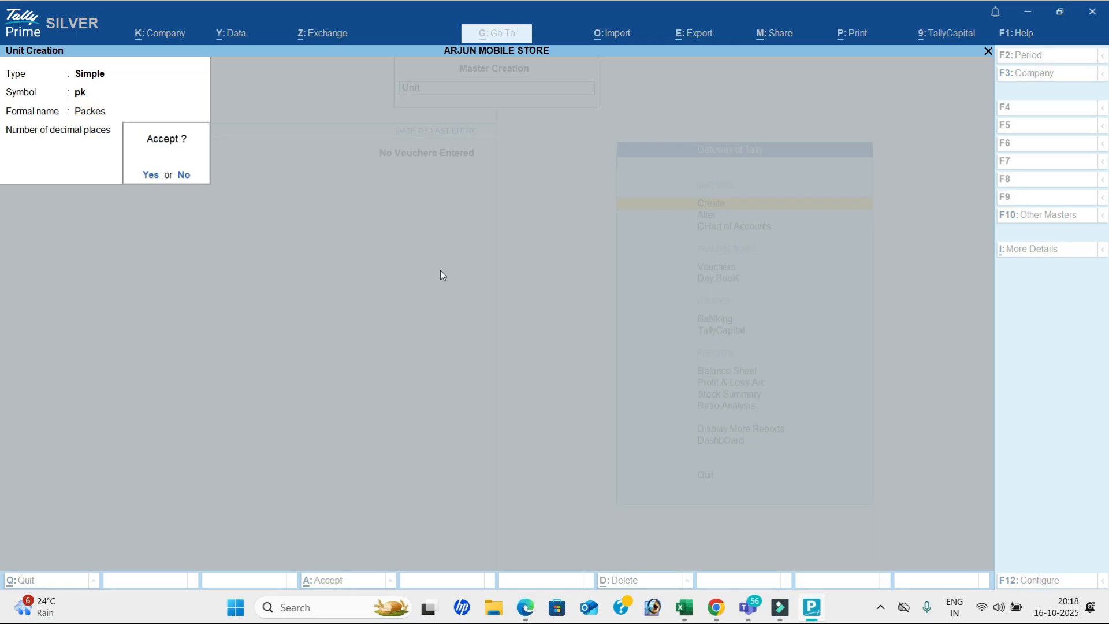
key("Return")
Step: Create a simple unit of measure with symbol bt, formal name Bottels and 0 decimal places
type("bt")
key("Return")
type("Bottel")
key("Return")
key("Return")
key("Return")
Step: Create a simple unit of measure with symbol kg, formal name Killograms and 0 decimal places
type("kg")
key("Return")
type("Kil")
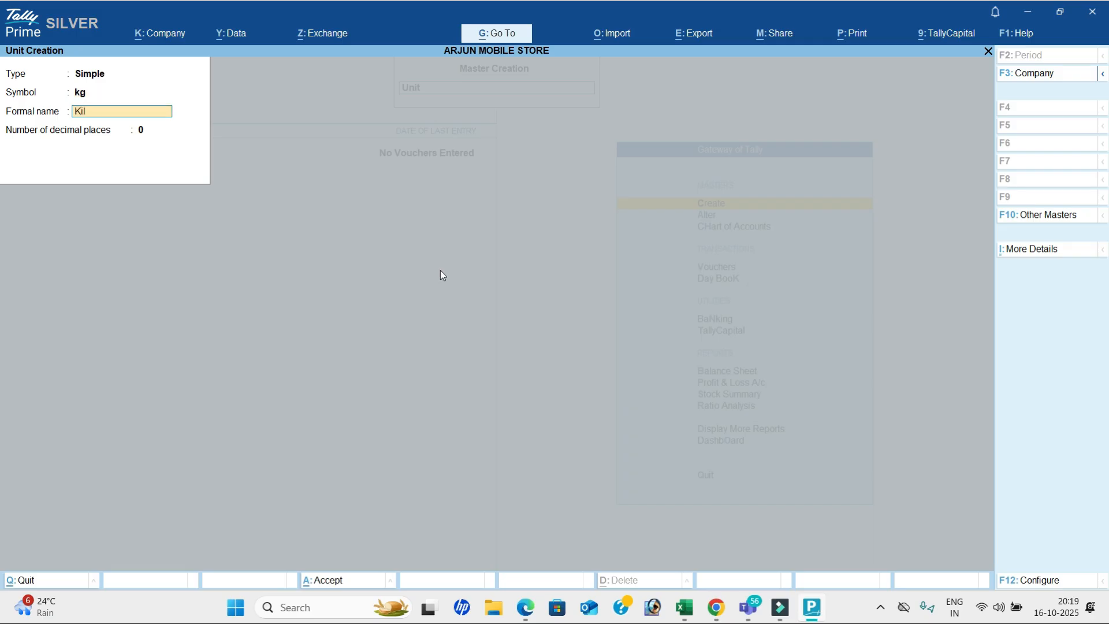
type("lograms")
key("Return")
key("Return")
key("Return")
Step: Create a simple unit with symbol bg, formal name Bags and 0 decimal places, and leave unit creation
type("bg")
key("Return")
type("Bags")
key("Return")
key("Return")
key("Return")
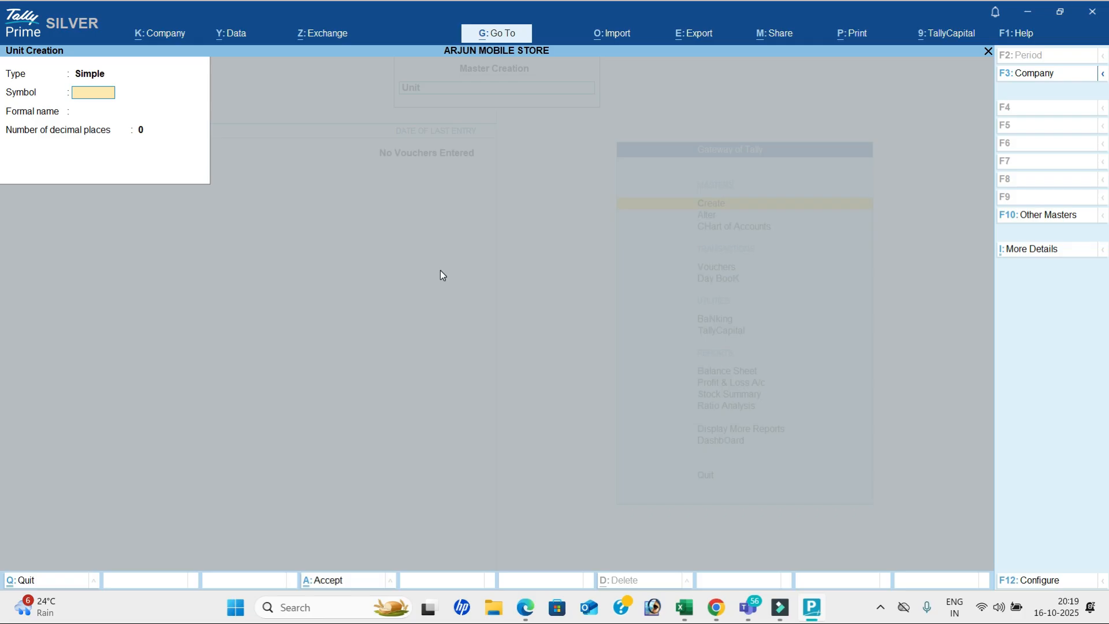
key("Escape")
key("Return")
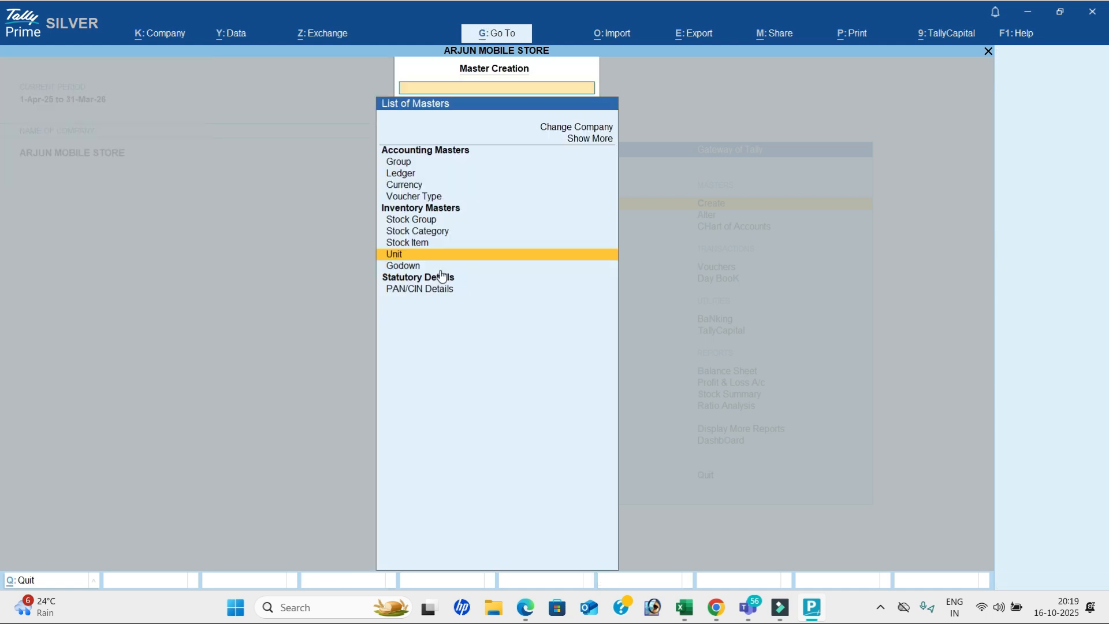
Step: Check the stock group names in the exercise PDF and create a stock group named Mobiles under Primary in Tally Prime
key("Up")
key("Up")
key("Up")
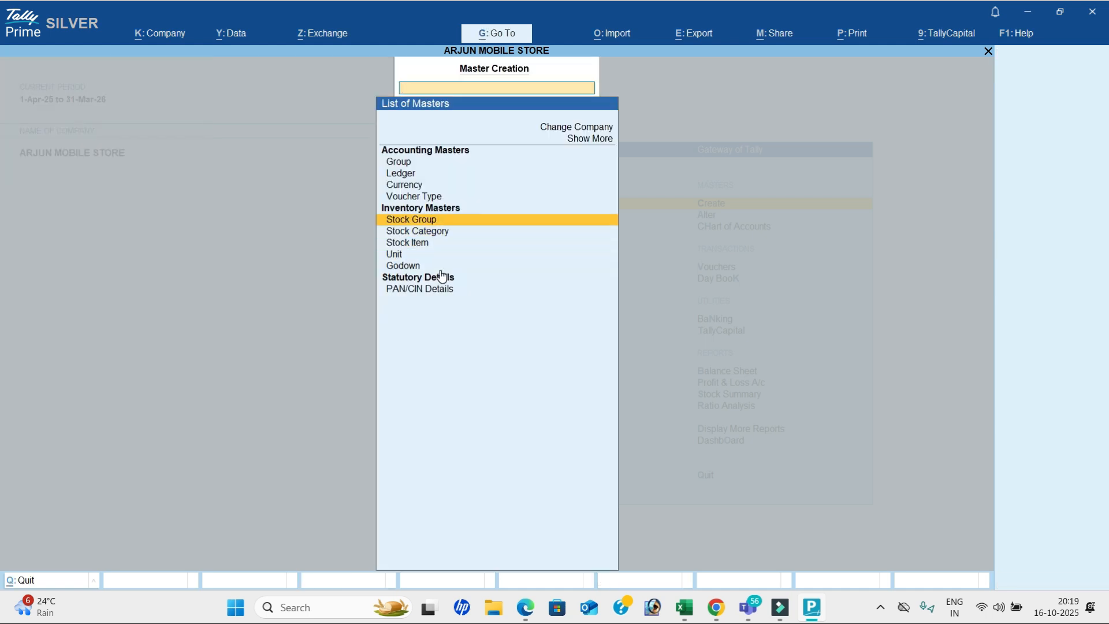
key("Return")
key("alt+Tab")
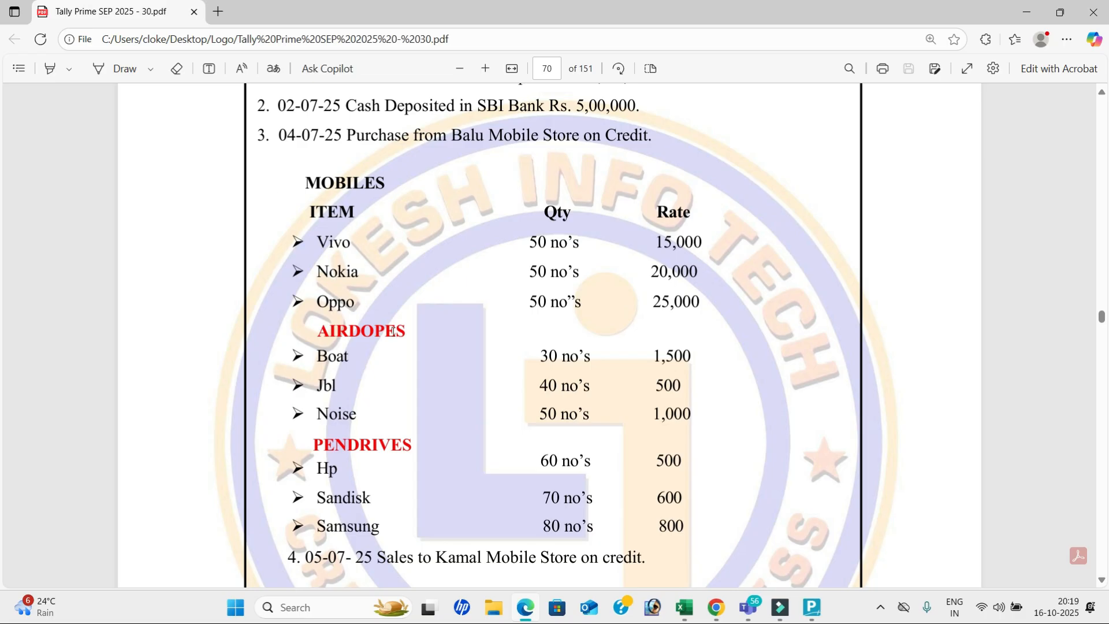
key("alt+Tab")
type("Mo")
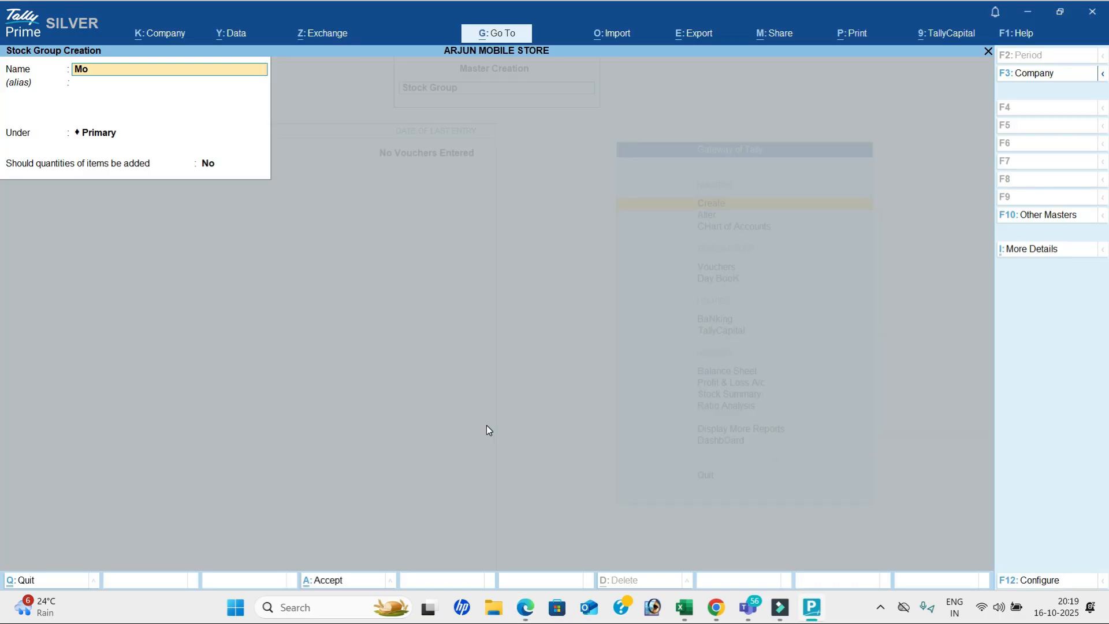
type("biles")
key("Return")
key("Return")
key("Return")
key("Return")
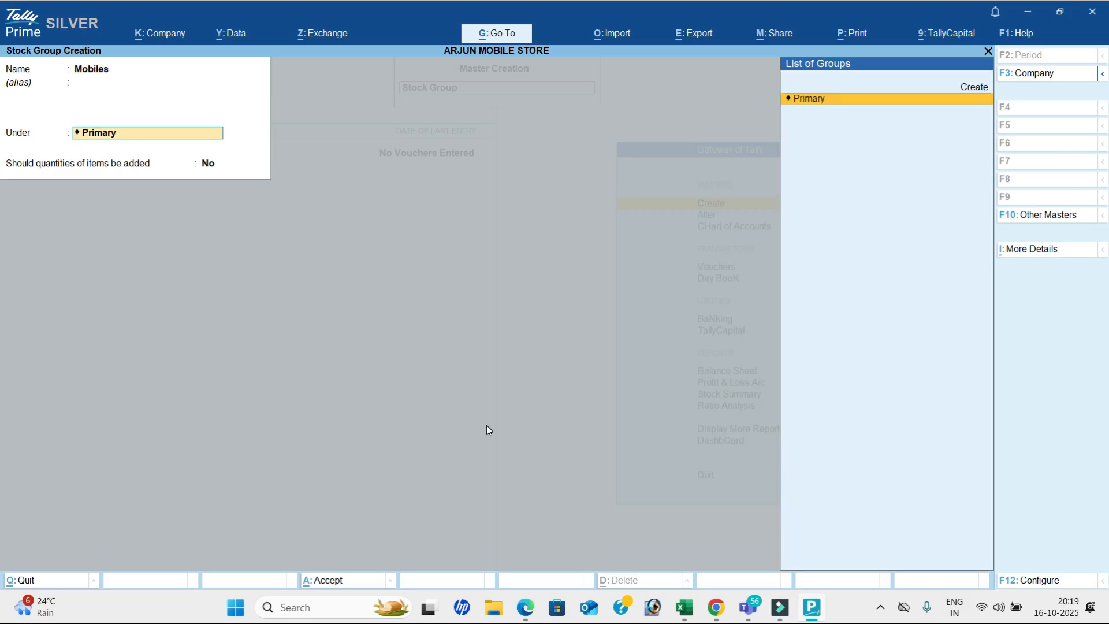
key("Return")
Step: Create a stock group named Airdopes under Primary
type("Airdopes")
key("Return")
key("Return")
key("Return")
key("Return")
key("Return")
Step: Create a stock group named Pendrives under Primary and leave stock group creation
type("Pendri")
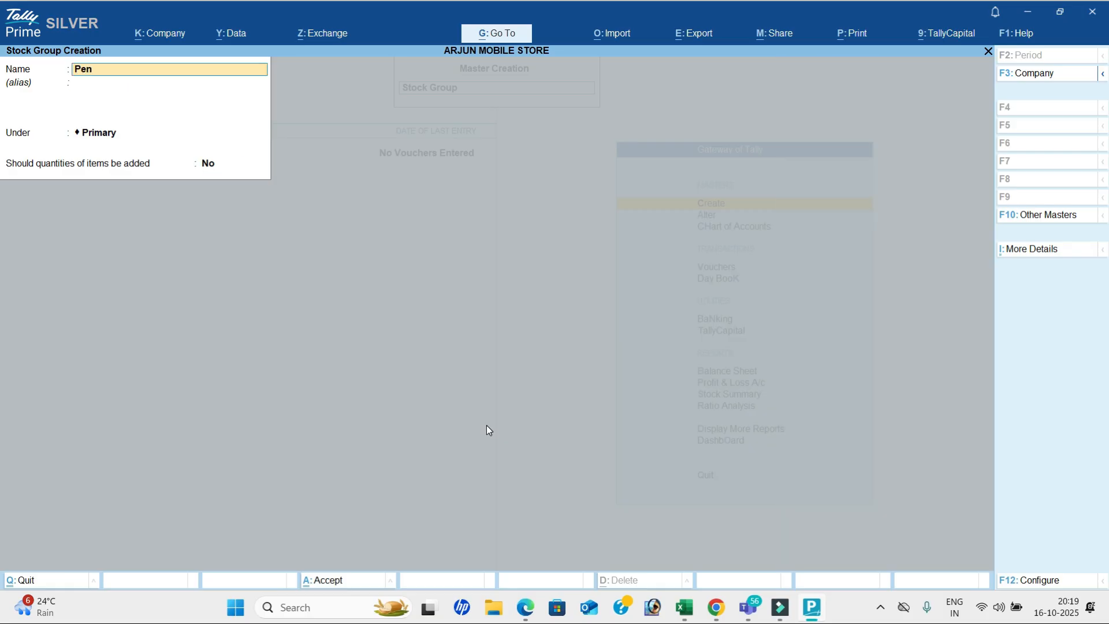
key("Return")
key("Return")
key("Return")
key("Return")
key("Return")
key("Escape")
key("y")
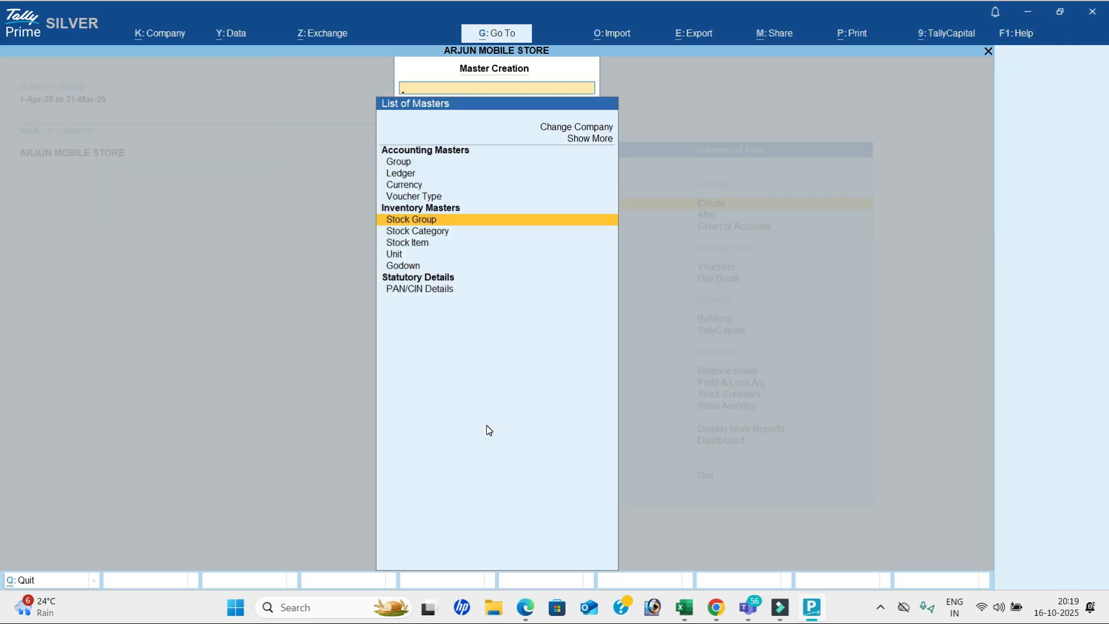
Step: Start a new stock item named Vivo, as listed in the exercise PDF, and place it under the Mobiles group
key("Down")
key("Down")
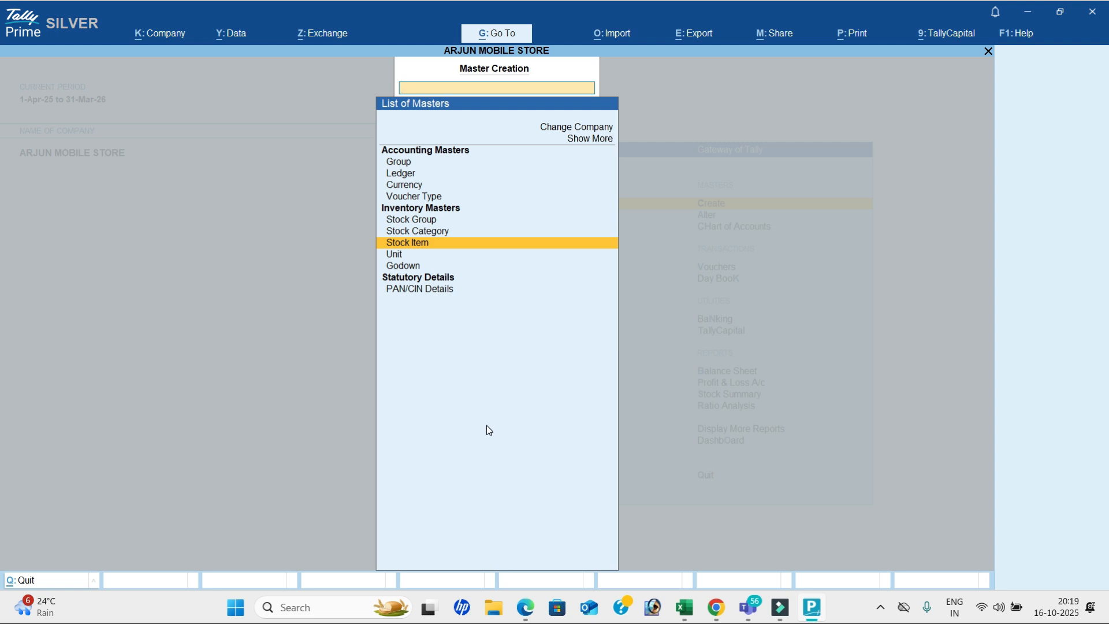
key("Return")
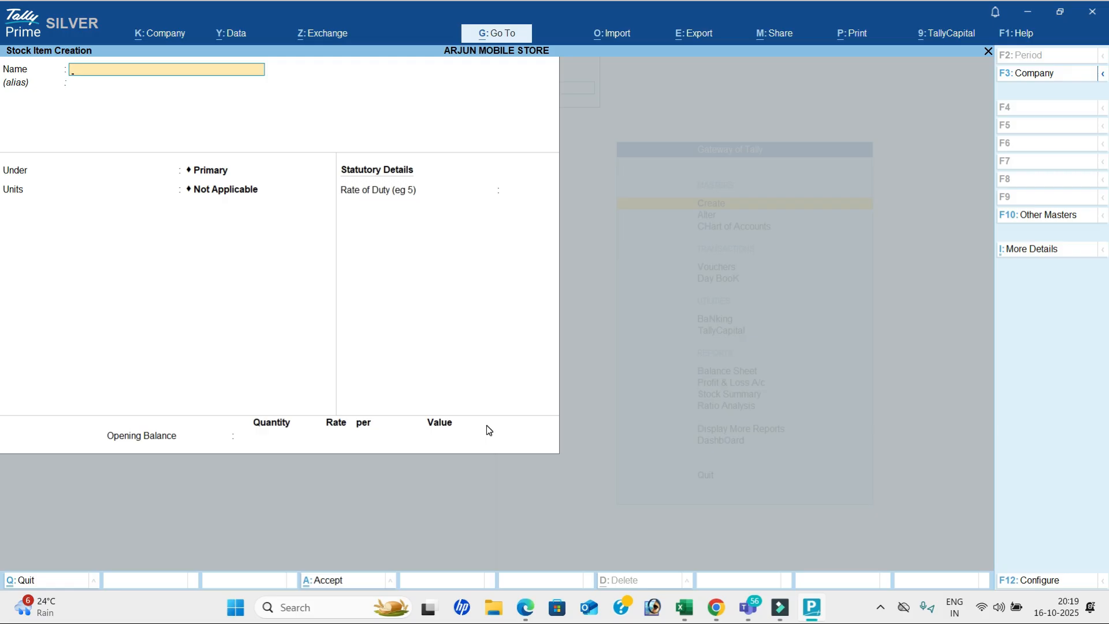
key("alt+Tab")
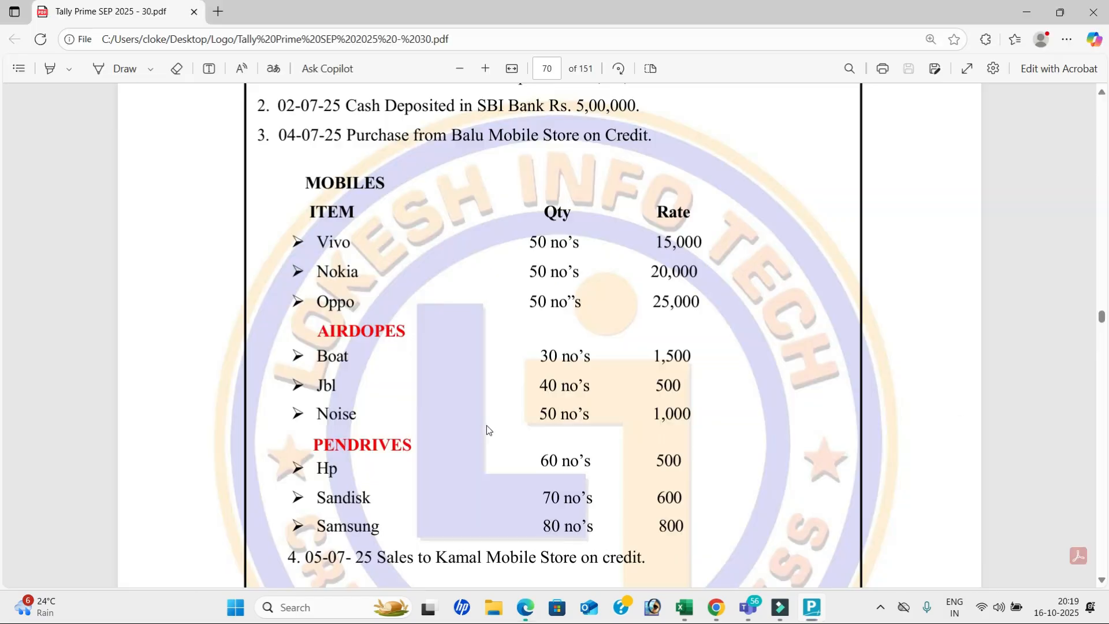
key("alt+Tab")
type("Vivo")
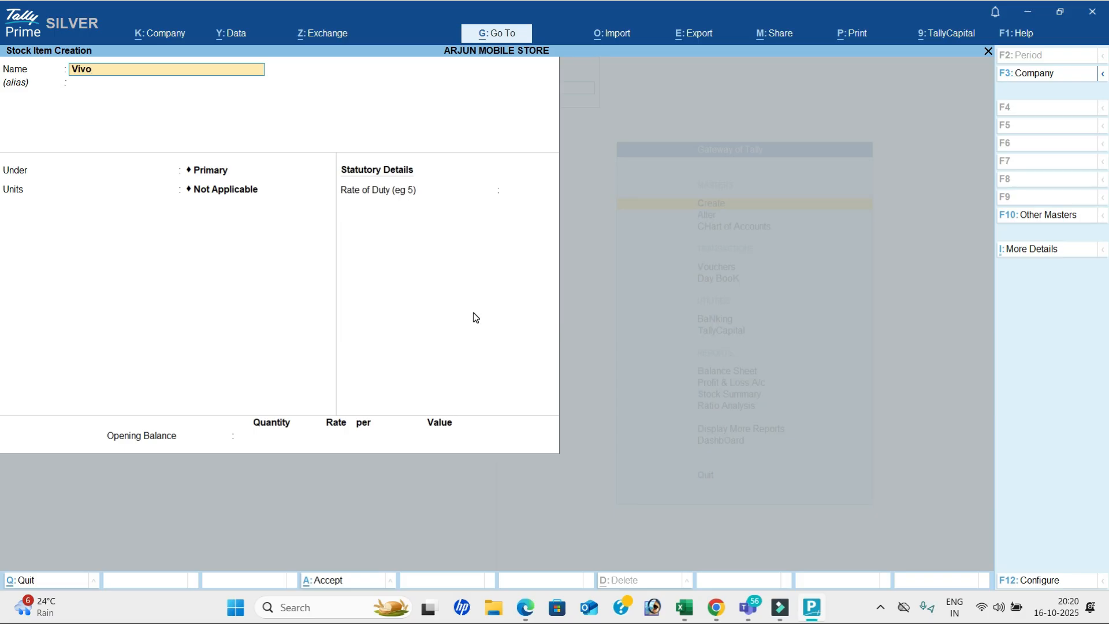
key("Return")
key("Return")
key("Down")
key("Down")
key("Down")
key("Up")
key("Up")
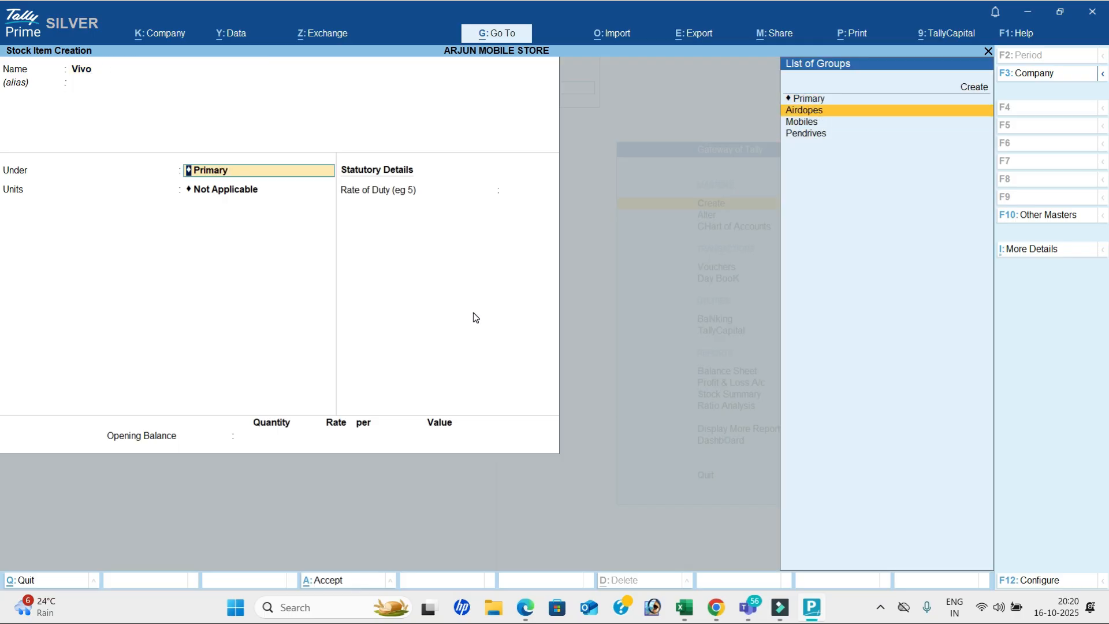
key("Down")
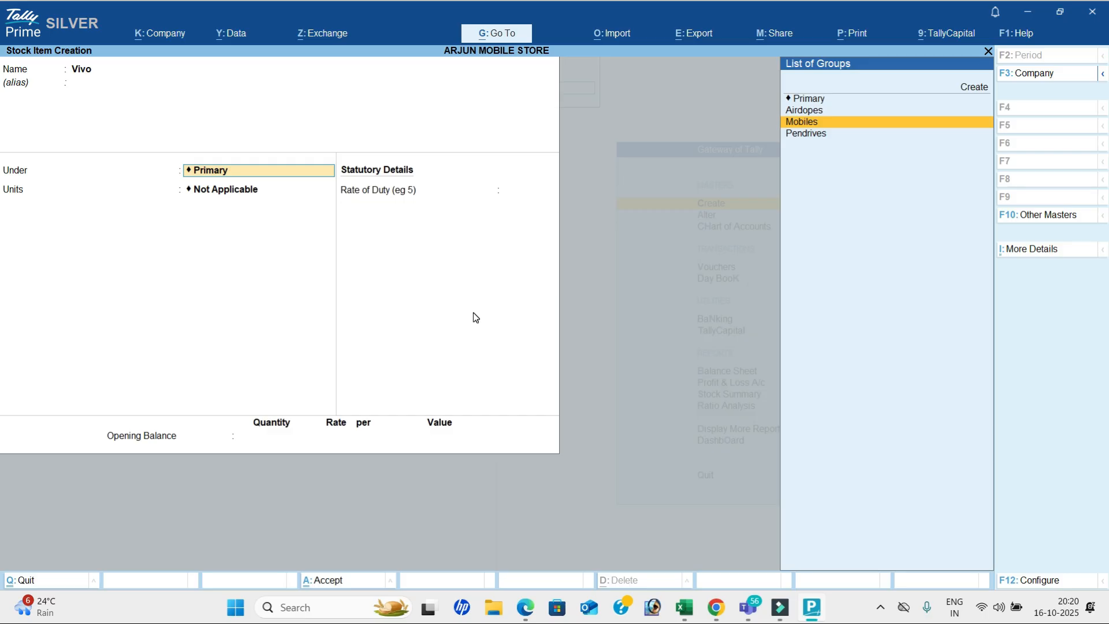
key("Return")
Step: Set Vivo's unit to nos, check its group and quantity unit in the exercise PDF, and save the stock item
key("Down")
key("Down")
key("Down")
key("Down")
key("Down")
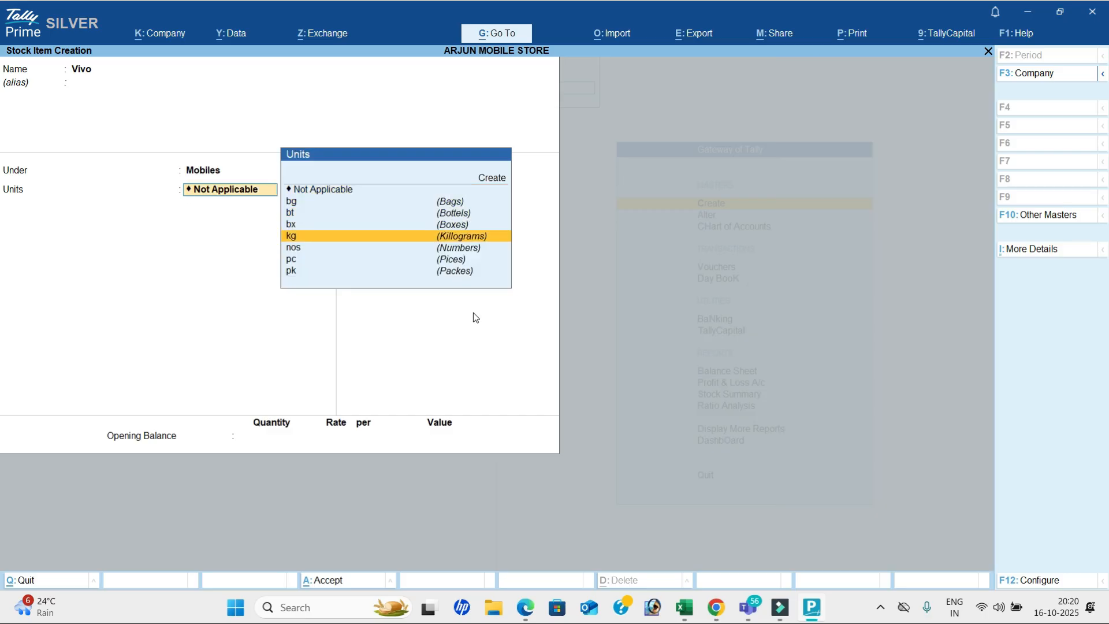
key("Return")
key("alt+Tab")
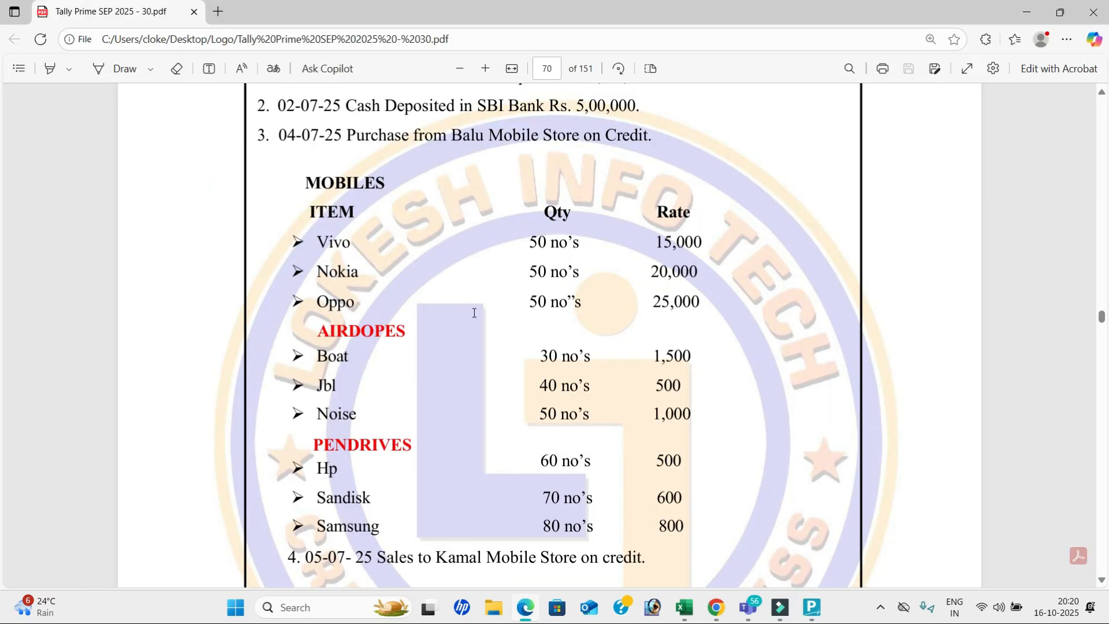
double_click(326, 241)
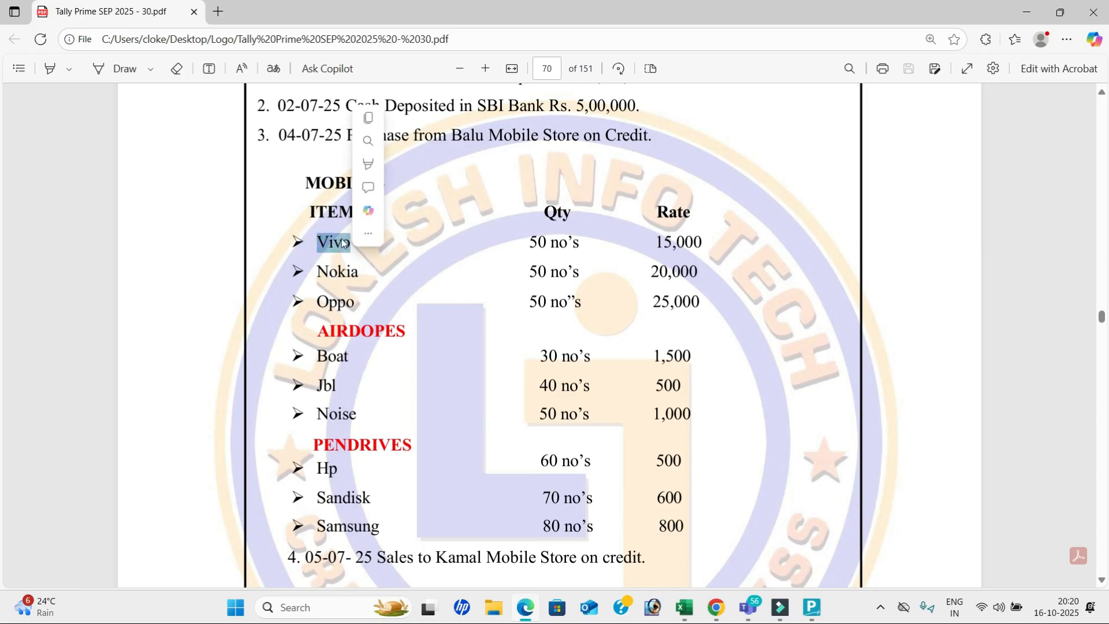
left_click_drag(299, 184, 337, 184)
left_click_drag(542, 243, 584, 243)
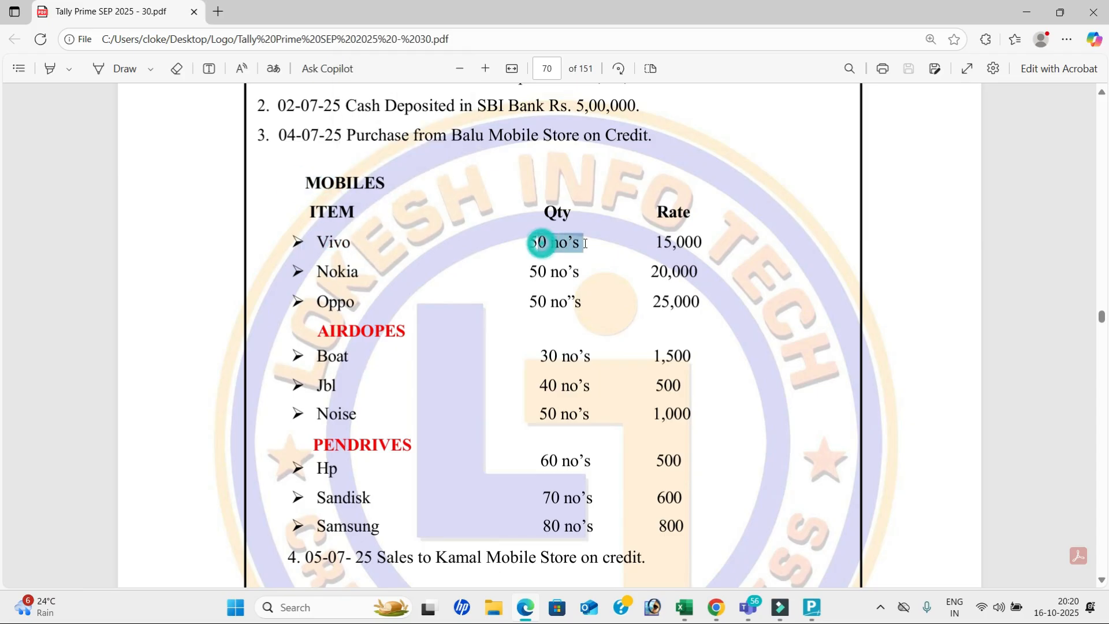
key("alt+Tab")
key("Return")
key("Return")
key("Return")
Step: Check the next item in the exercise PDF and create stock item Nokia under Mobiles with unit nos
key("alt+Tab")
key("alt+Tab")
type("Nokia")
key("Return")
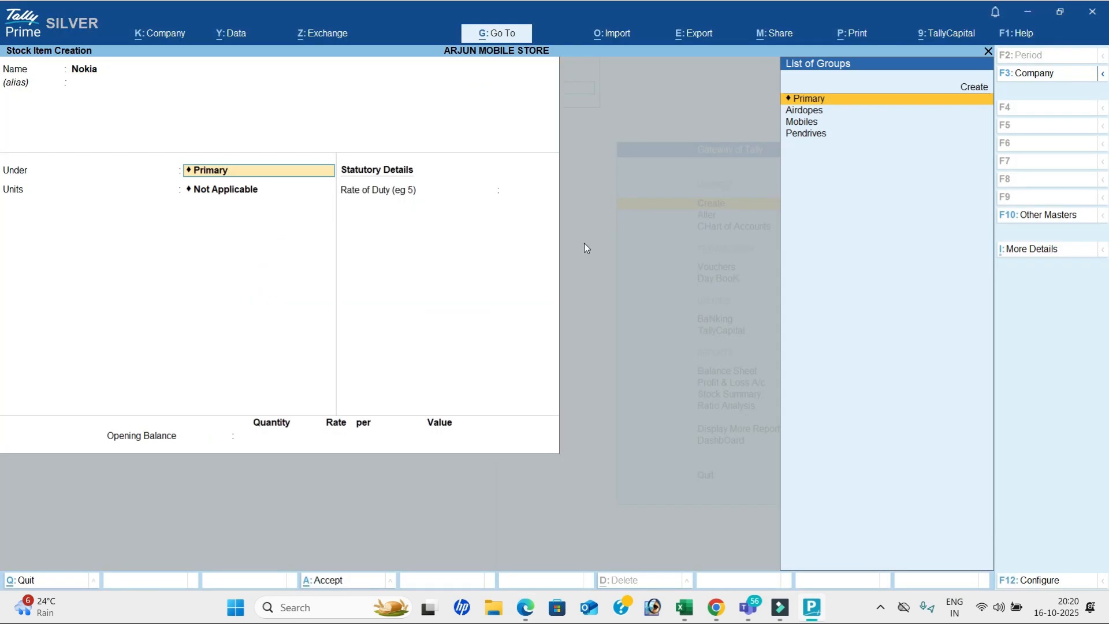
key("Down")
key("Down")
key("Down")
key("Up")
key("Return")
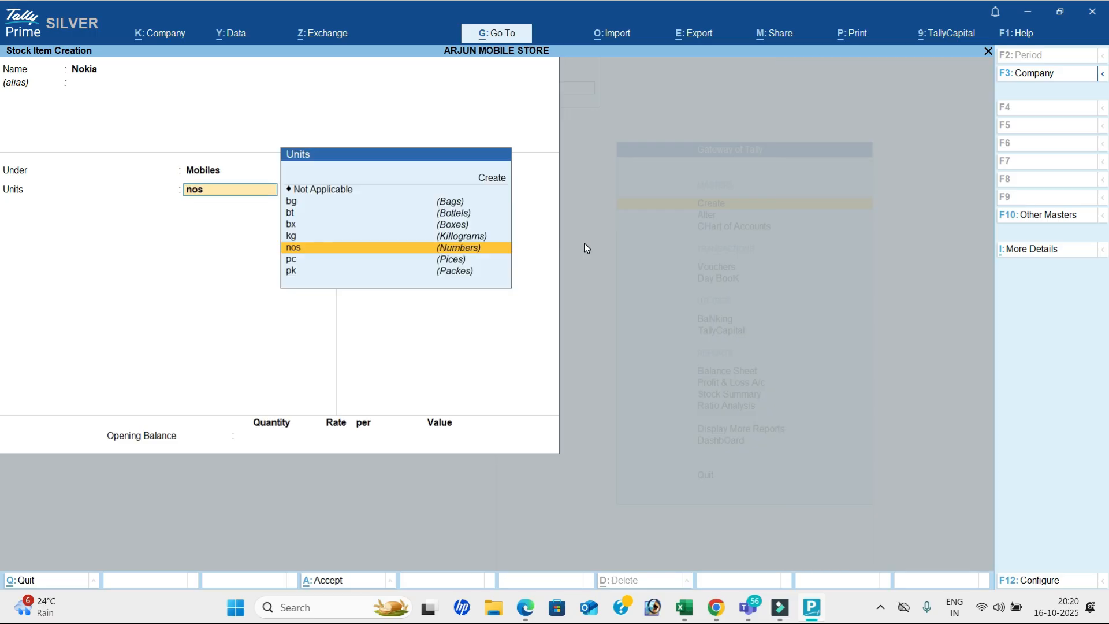
key("Return")
key("Return")
key("Return")
key("Return")
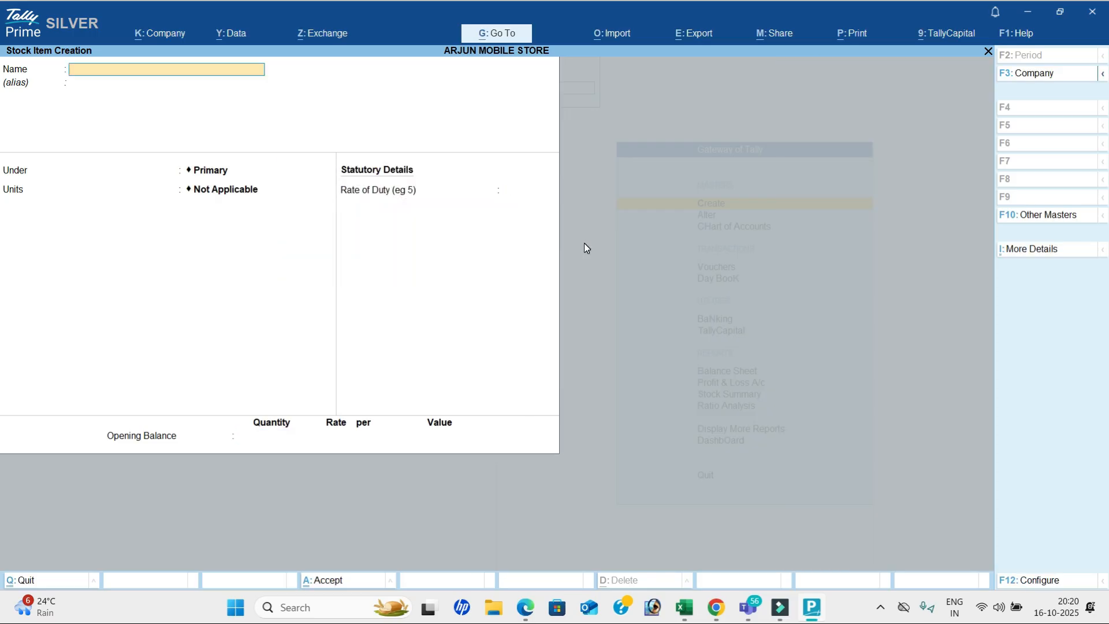
Step: Check the last mobile in the exercise PDF and create stock item Oppo under Mobiles with unit nos
key("alt+Tab")
key("alt+Tab")
type("Oppo")
key("Return")
key("Down")
key("Down")
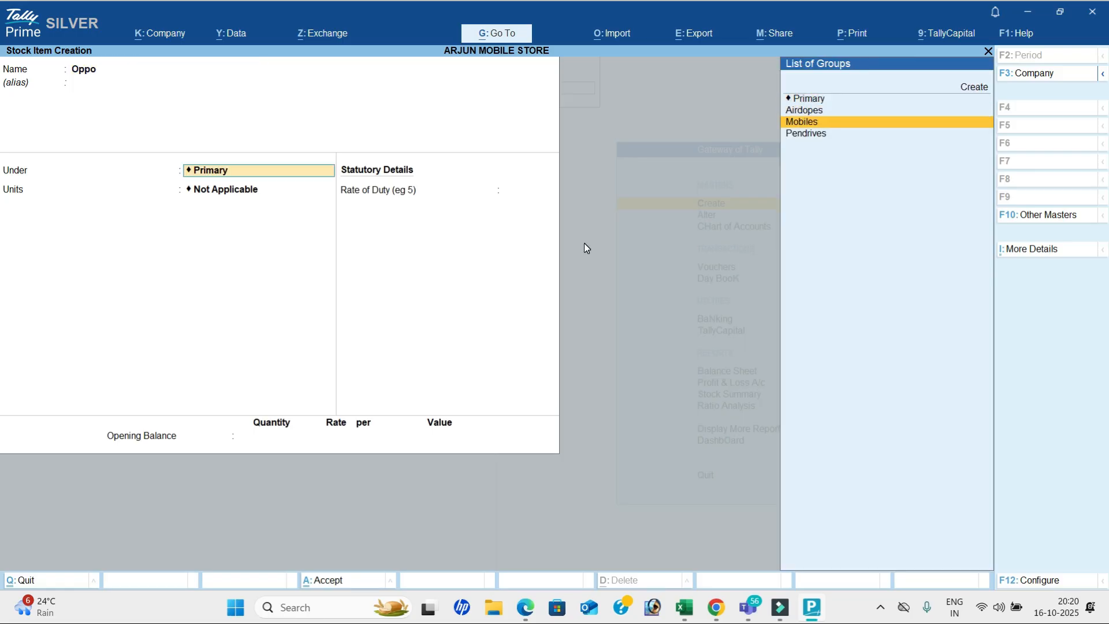
key("Return")
key("Return")
key("Return")
key("Return")
key("Return")
Step: Check the Airdopes items in the exercise PDF and create stock item Boat under Airdopes with unit nos
key("alt+Tab")
scroll(460, 311, "down", 3)
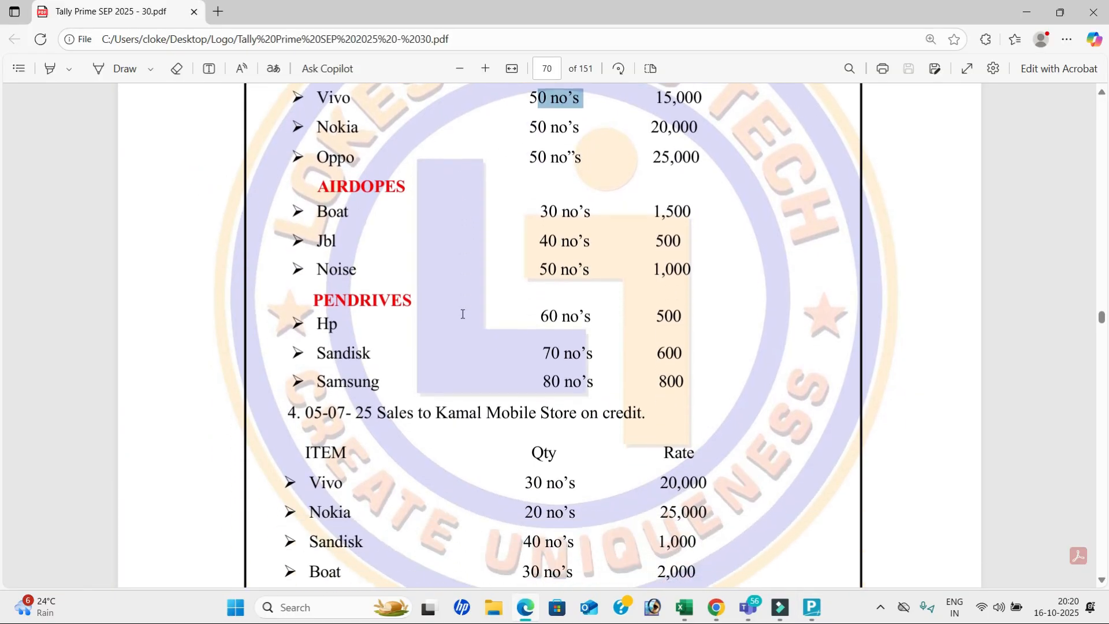
key("alt+Tab")
type("Boa")
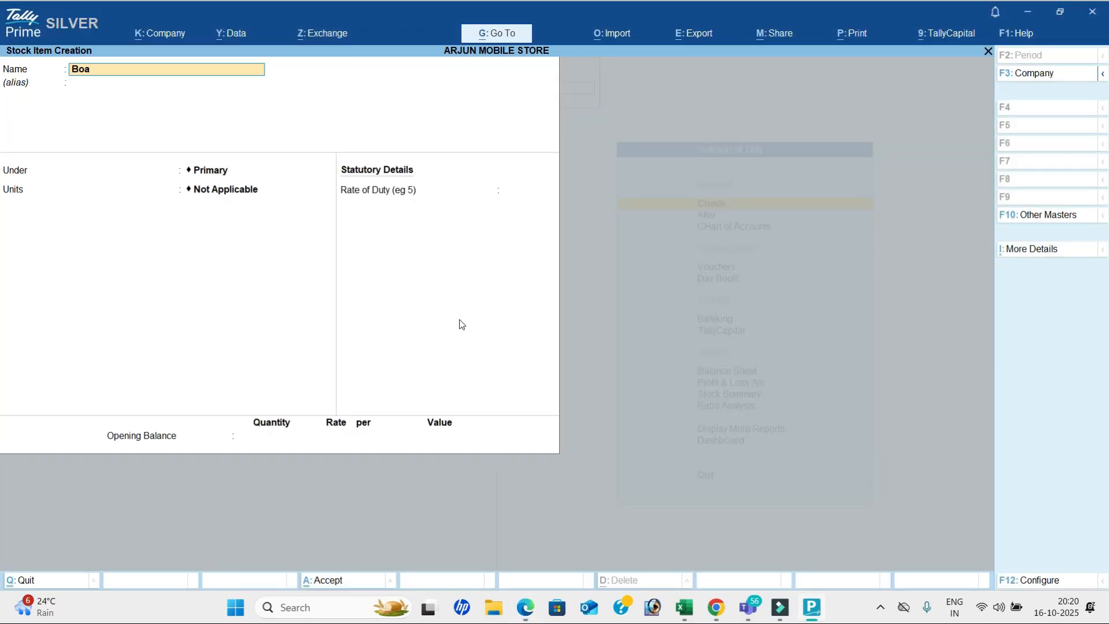
key("Return")
key("Down")
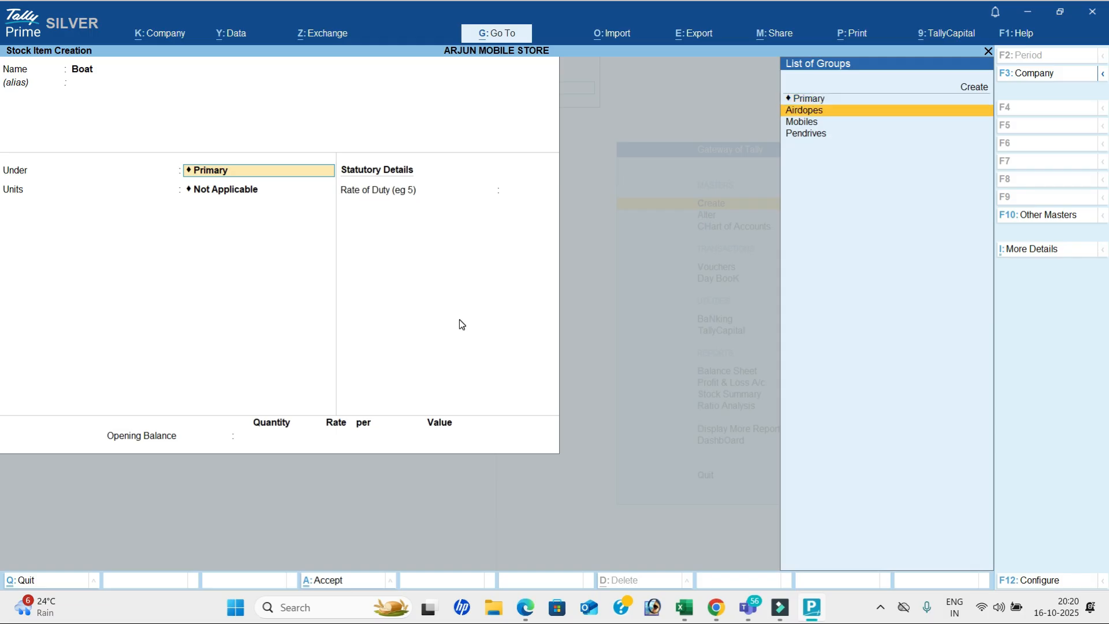
key("Return")
key("Down")
key("Down")
key("Down")
key("Down")
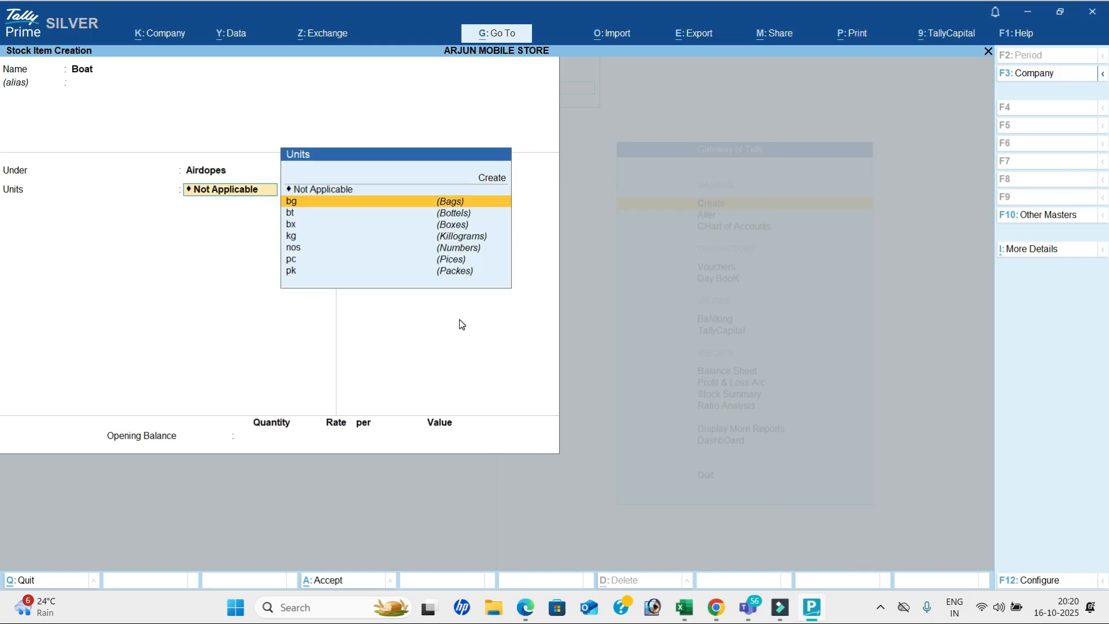
key("Down")
key("Return")
key("Return")
key("Return")
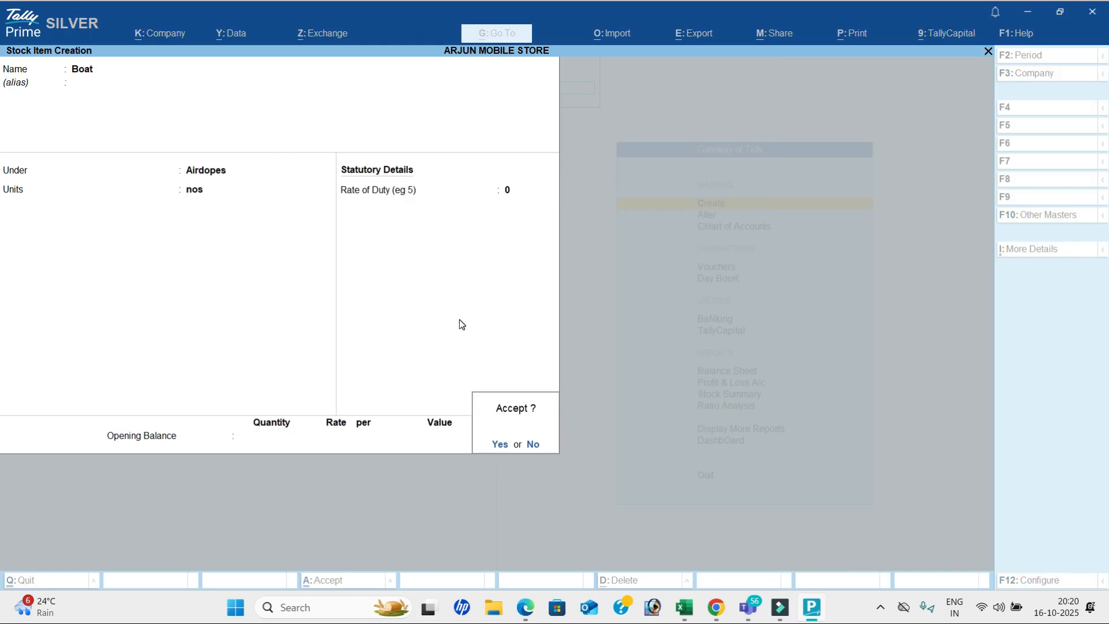
key("Return")
Step: Check the next Airdopes item in the exercise PDF and create stock item Jbl under Airdopes with unit nos
key("alt+Tab")
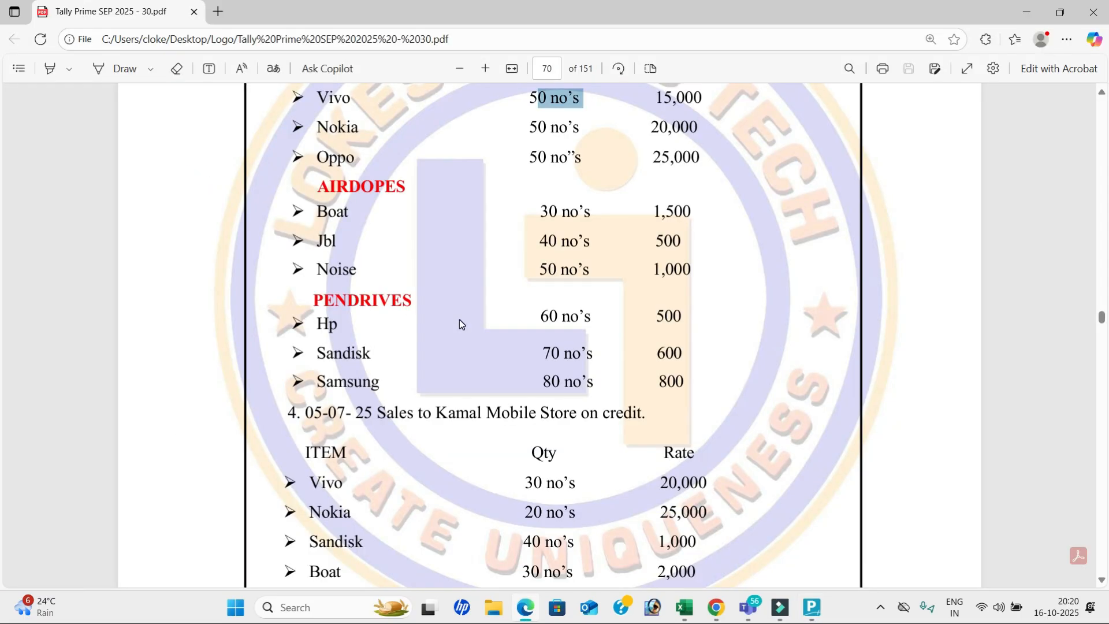
key("alt+Tab")
type("Jbl")
key("Return")
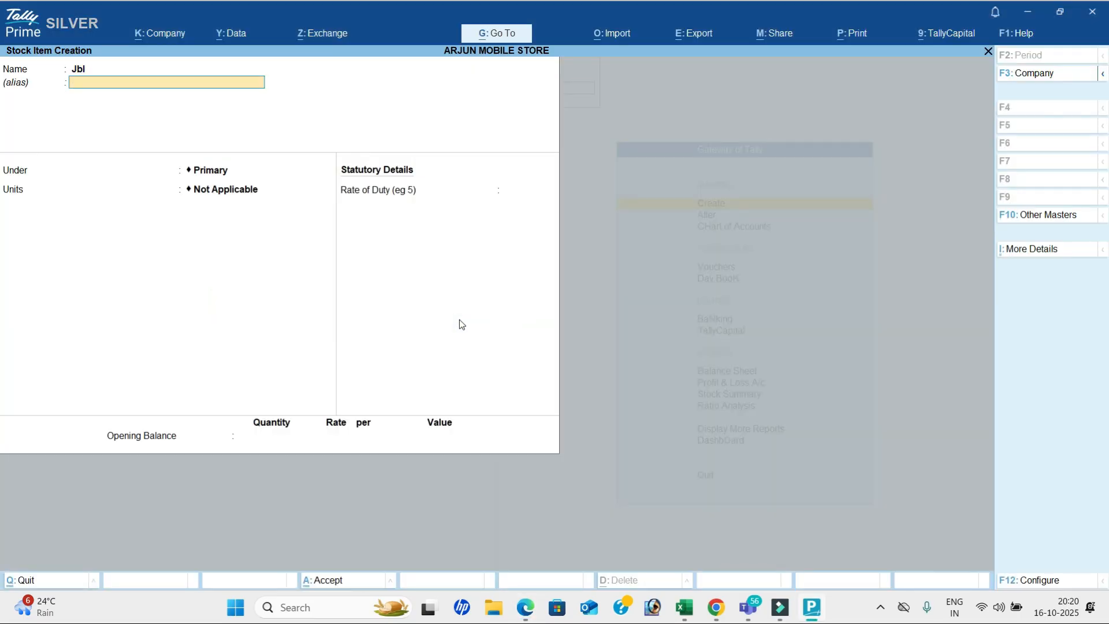
key("Down")
key("Down")
key("Up")
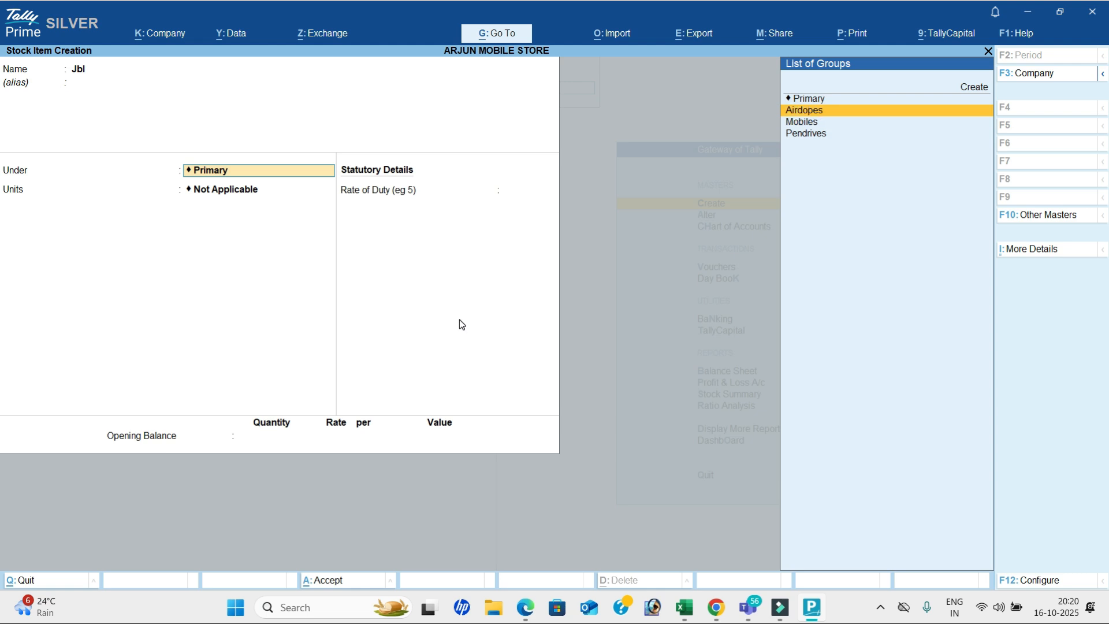
key("Return")
key("Return")
key("Return")
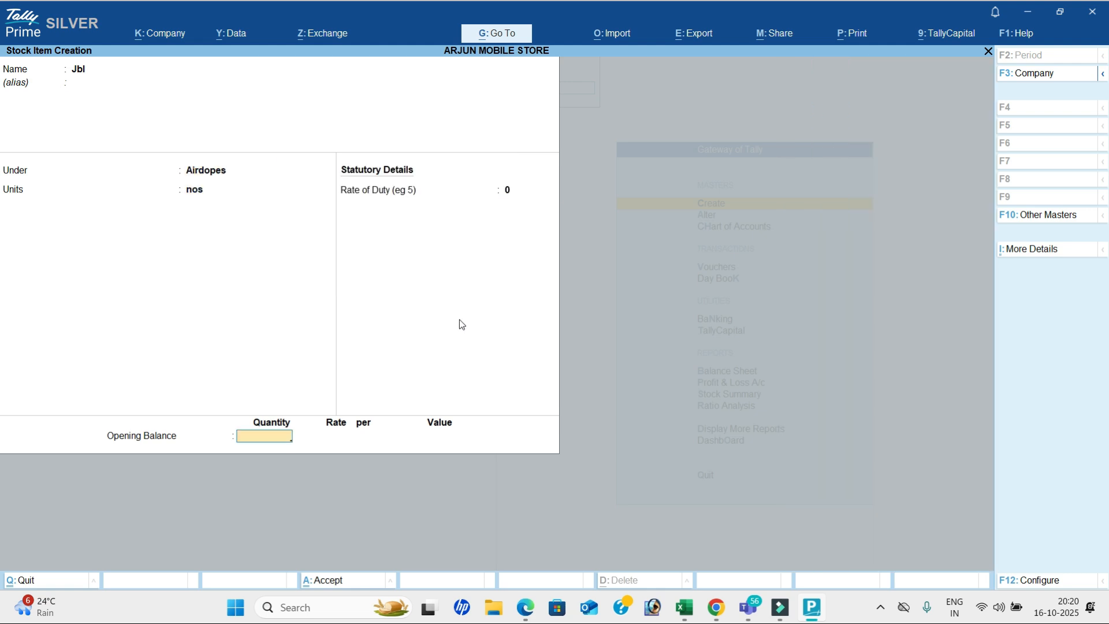
key("Return")
Step: Check the last Airdopes item in the exercise PDF and create stock item Noise under Airdopes with unit nos
key("alt+Tab")
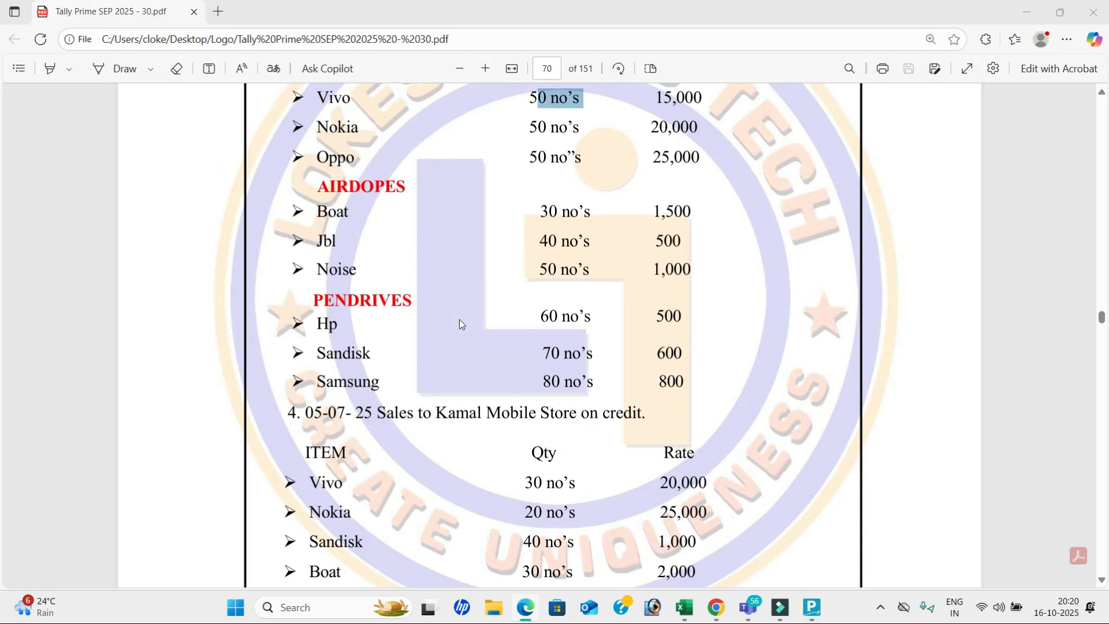
key("alt+Tab")
type("Nois")
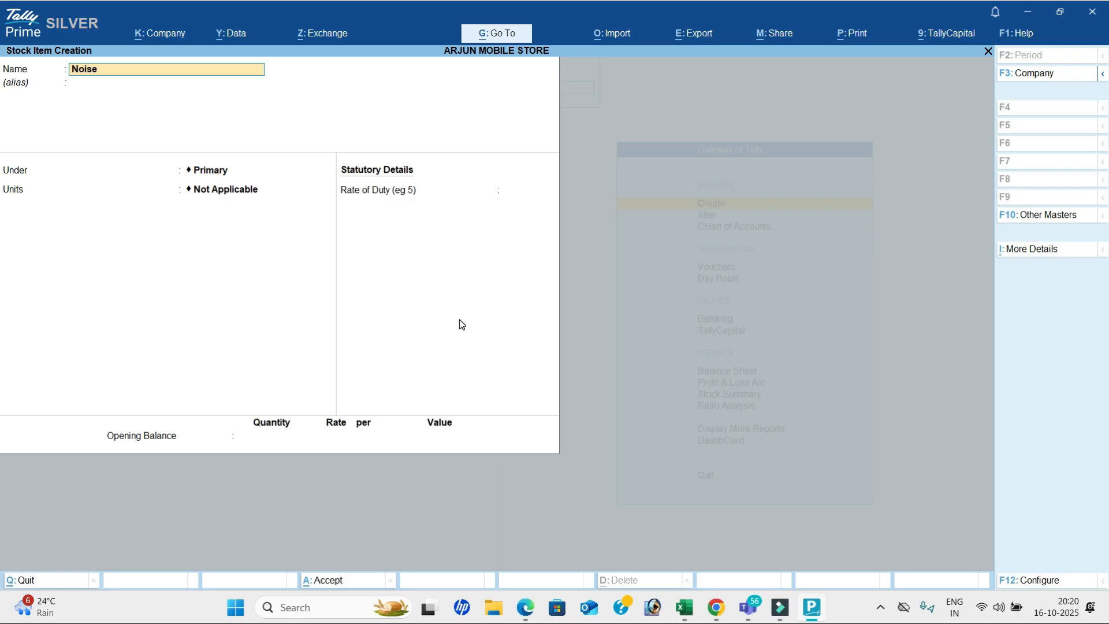
key("Return")
key("Down")
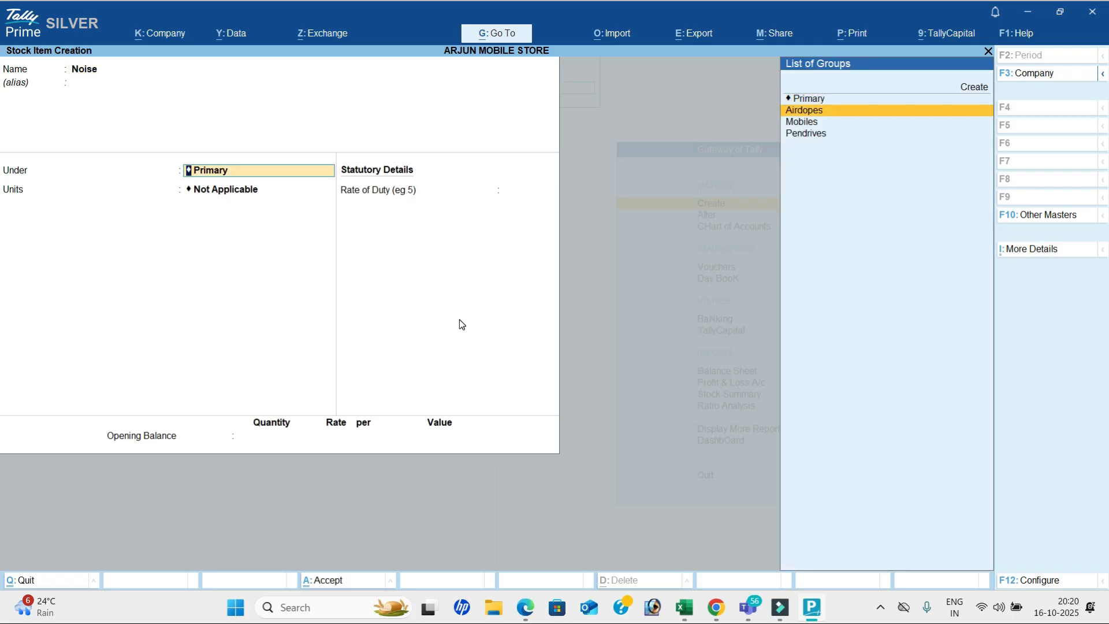
key("Return")
key("Down")
key("Down")
key("Down")
key("Down")
key("Return")
key("Return")
key("Return")
key("Return")
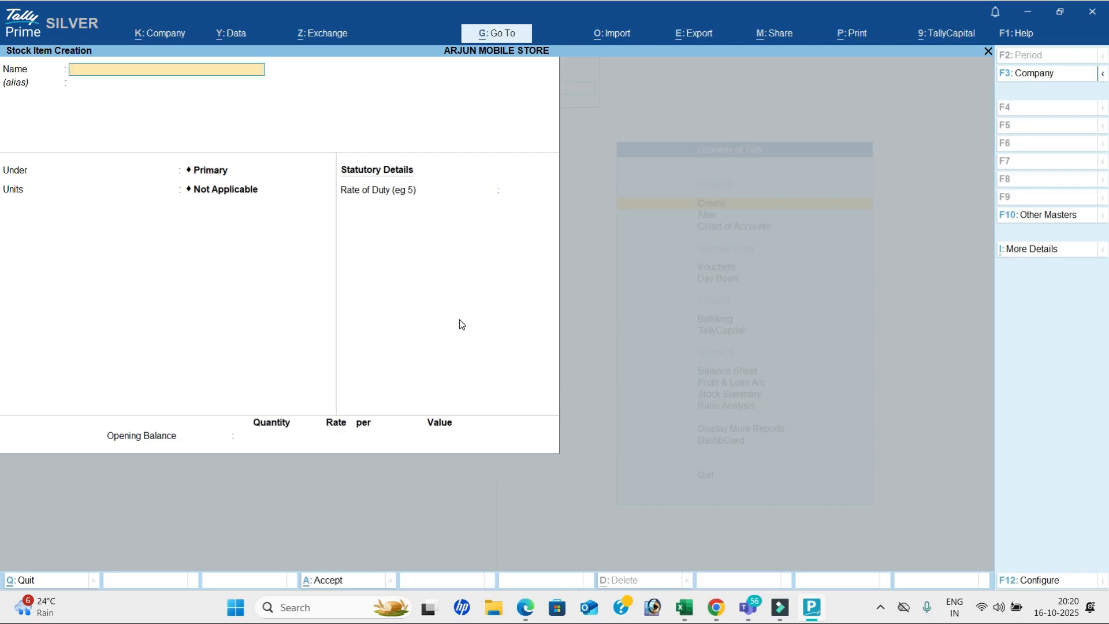
Step: Check the first Pendrives item in the exercise PDF and create stock item Hp under Pendrives with unit nos
key("alt+Tab")
key("alt+Tab")
type("Hp")
key("Return")
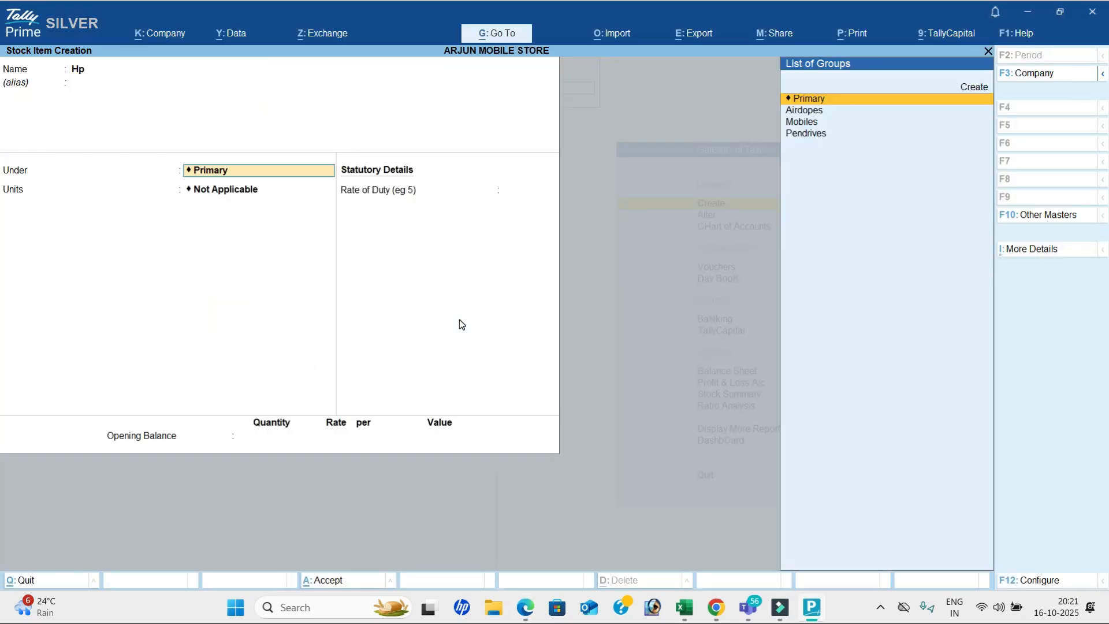
key("Down")
key("Down")
key("Down")
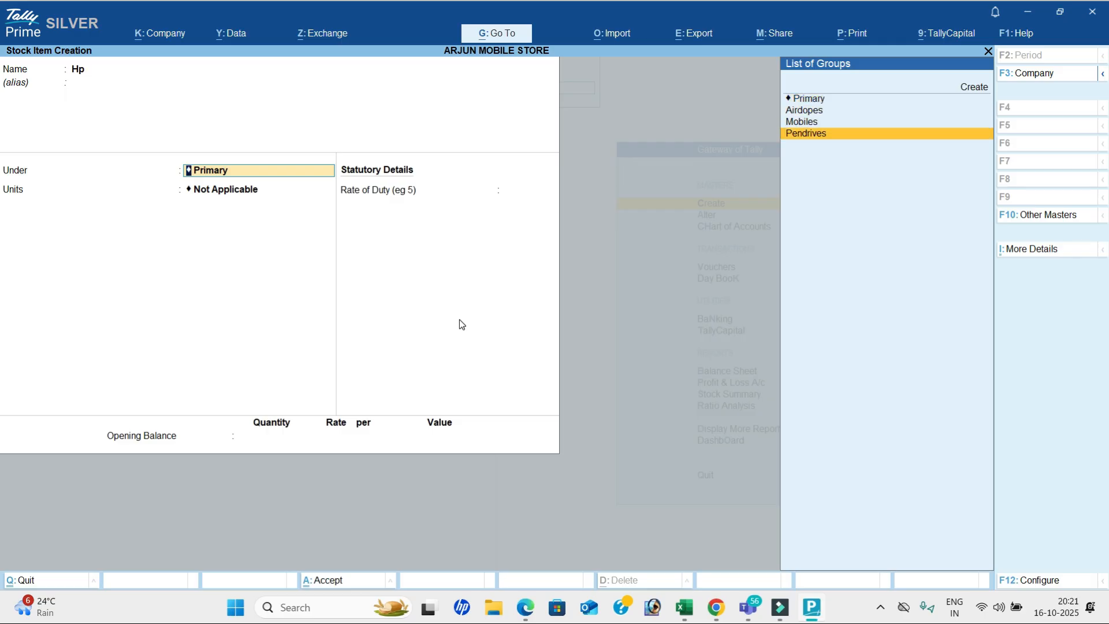
key("Return")
key("Down")
key("Down")
key("Down")
key("Down")
key("Down")
key("Return")
key("Return")
key("Return")
key("Return")
Step: Check the next Pendrives item in the exercise PDF and create stock item Sandisk under Pendrives with unit nos
key("alt+Tab")
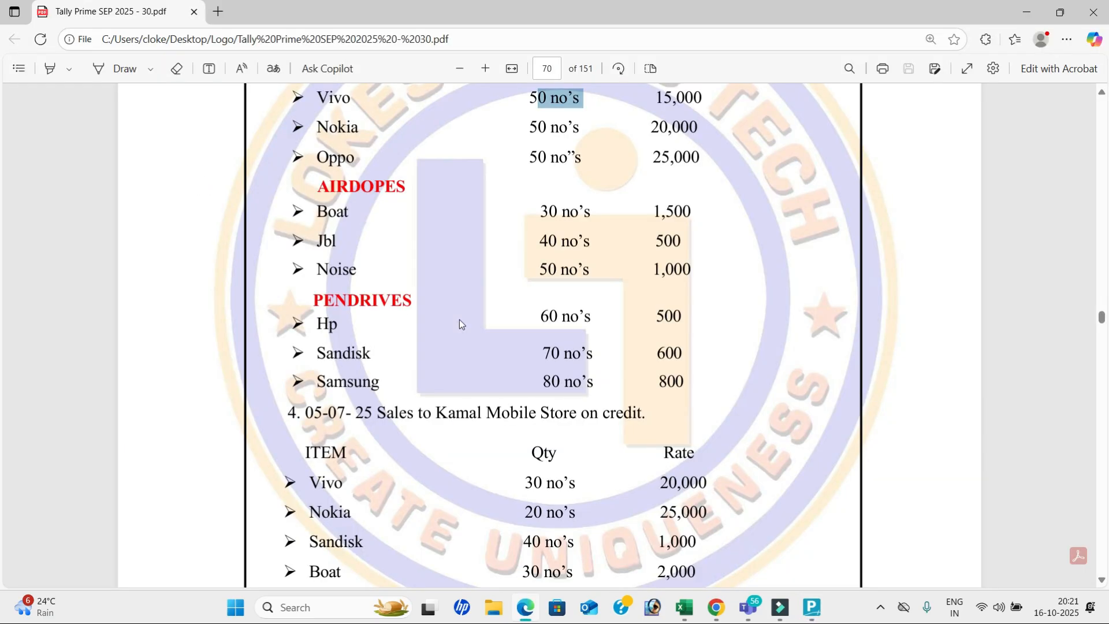
key("alt+Tab")
type("Sandisk")
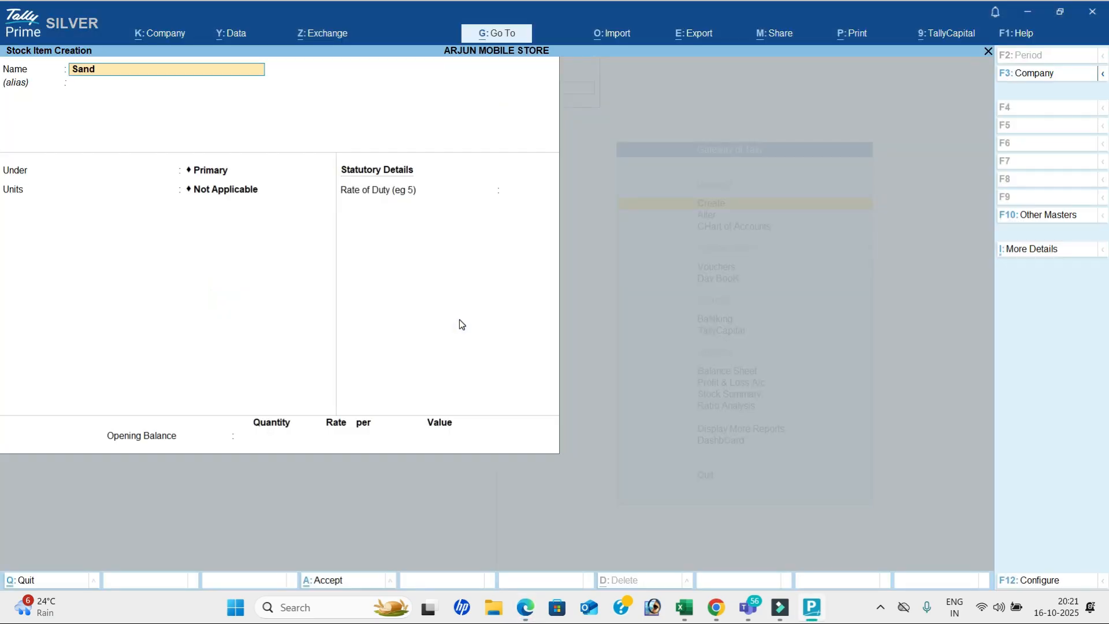
key("Return")
key("Return")
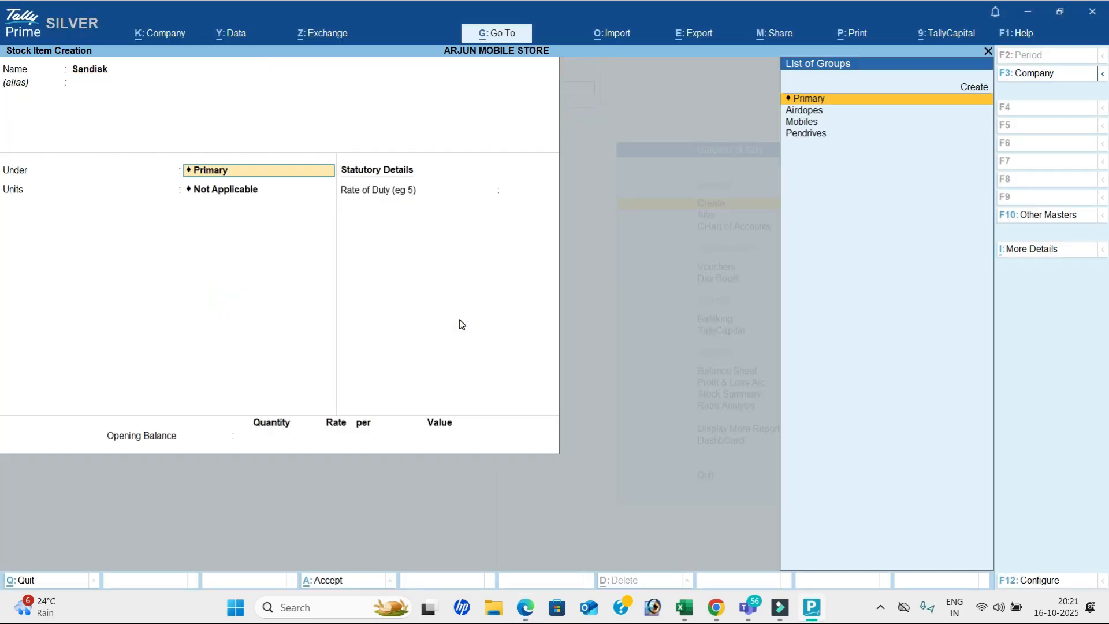
key("Down")
key("Down")
key("Down")
key("Return")
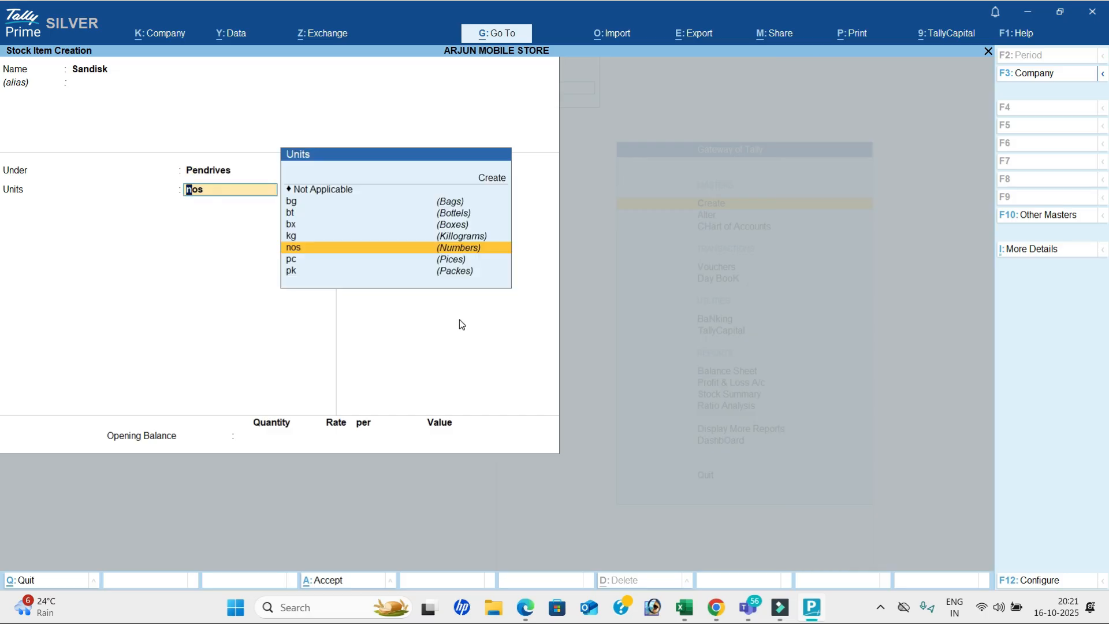
key("Return")
key("Return")
key("Return")
key("Return")
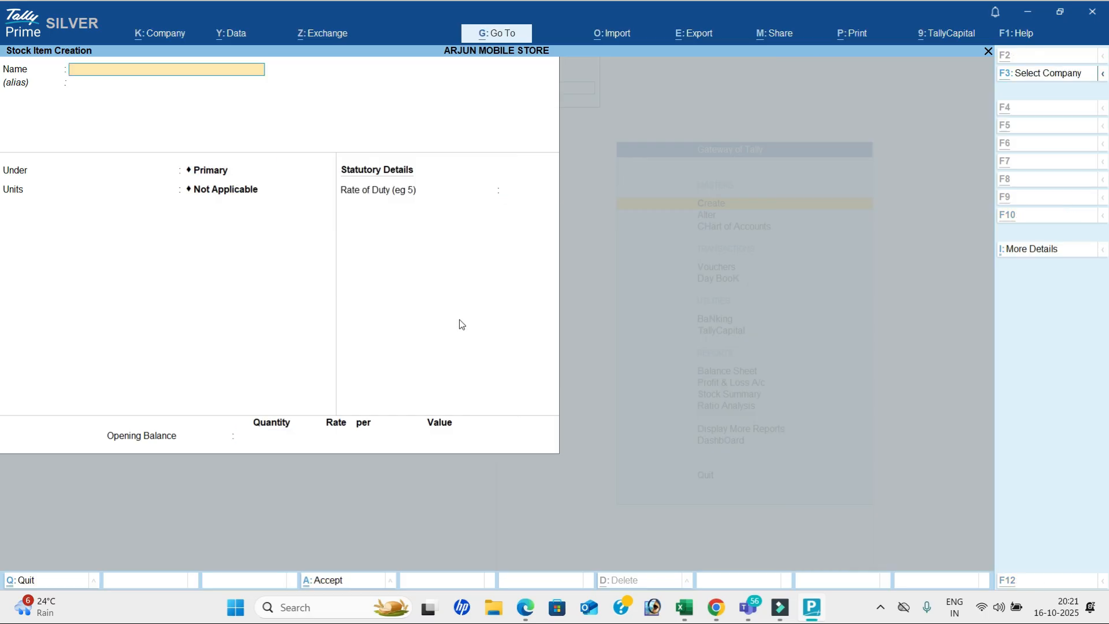
Step: Check the last Pendrives item in the exercise PDF, create stock item Samsung under Pendrives with unit nos, and leave master creation
key("alt+Tab")
key("alt+Tab")
type("Samsung")
key("Return")
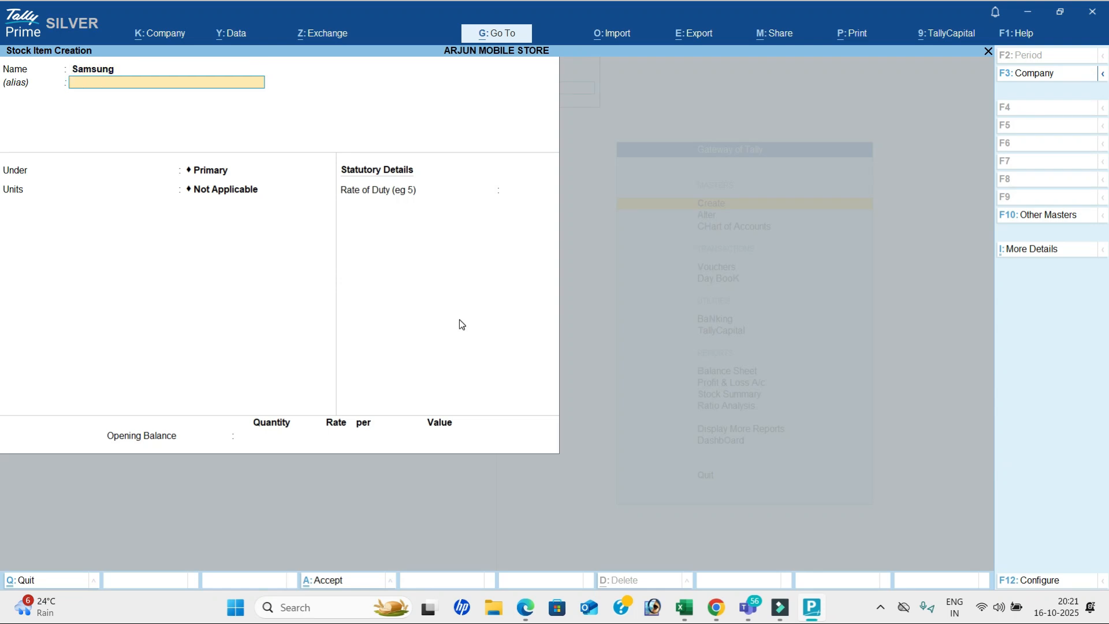
key("Return")
key("Down")
key("Down")
key("Down")
key("Return")
key("Return")
key("Return")
key("Return")
key("Return")
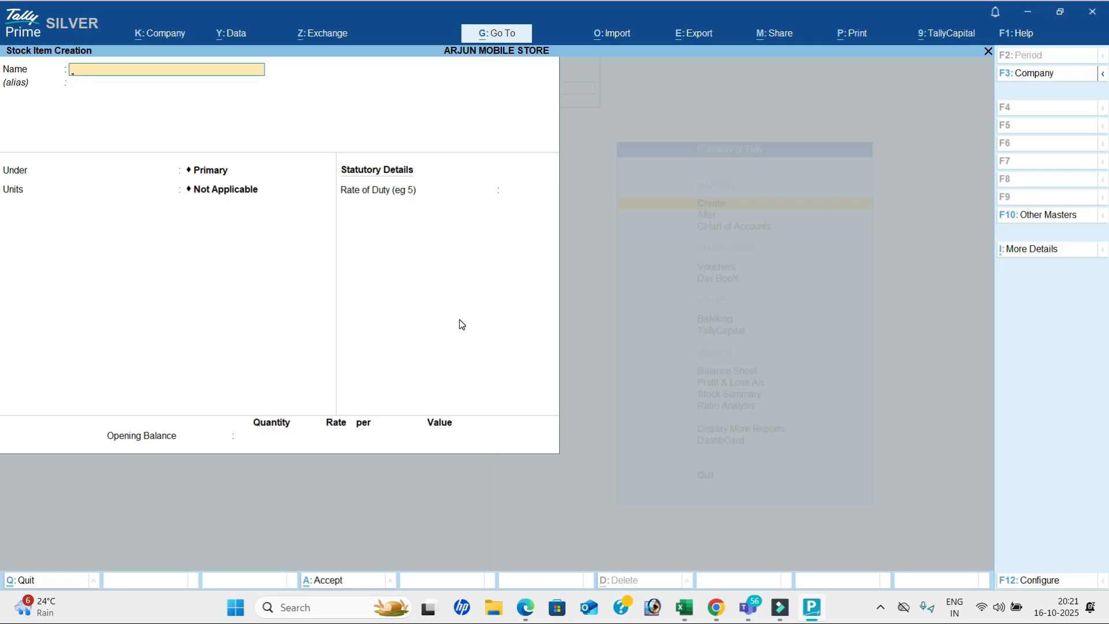
key("Escape")
key("y")
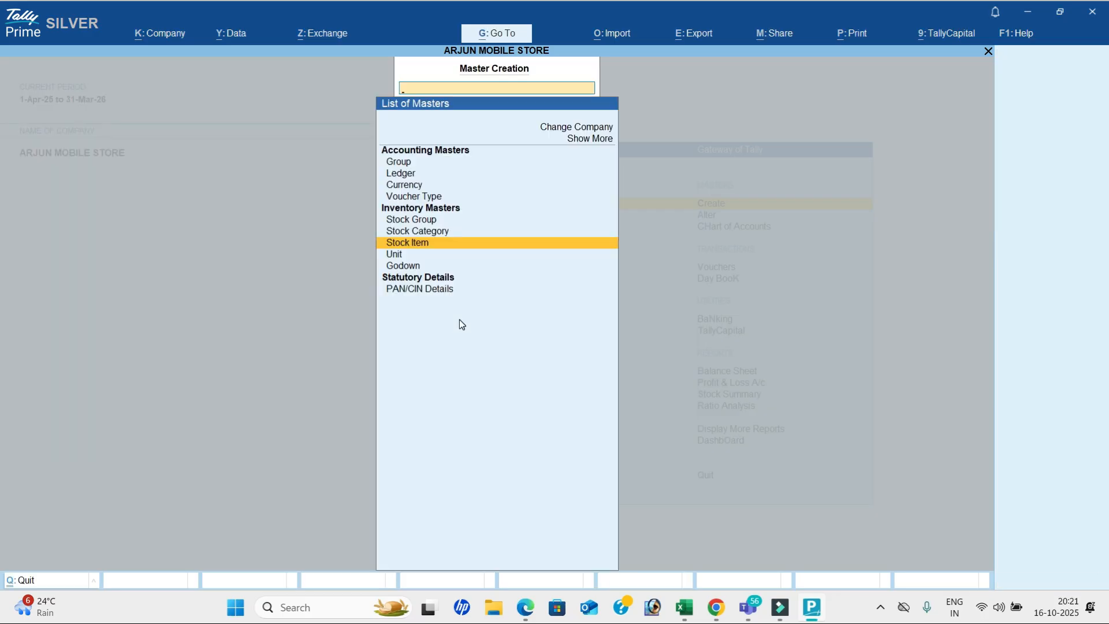
key("Escape")
Step: Review the list of created stock items in master alteration, opening Boat without changing it, and return to the Gateway of Tally
key("Down")
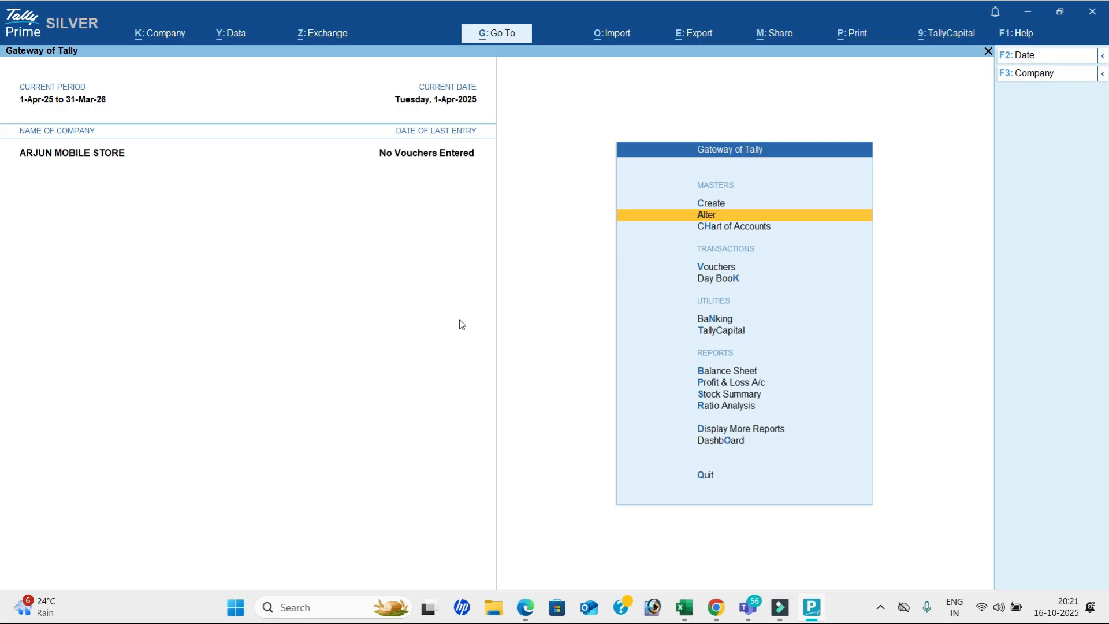
key("Return")
key("Down")
key("Down")
key("Down")
key("Down")
key("Down")
key("Down")
key("Return")
key("Return")
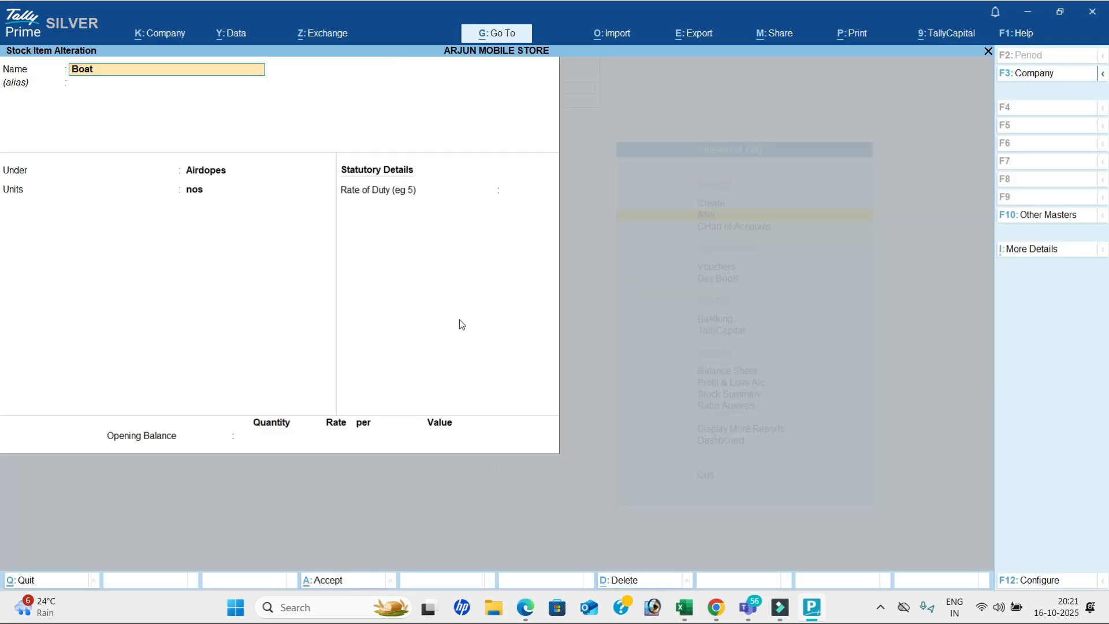
key("Escape")
key("Escape")
key("y")
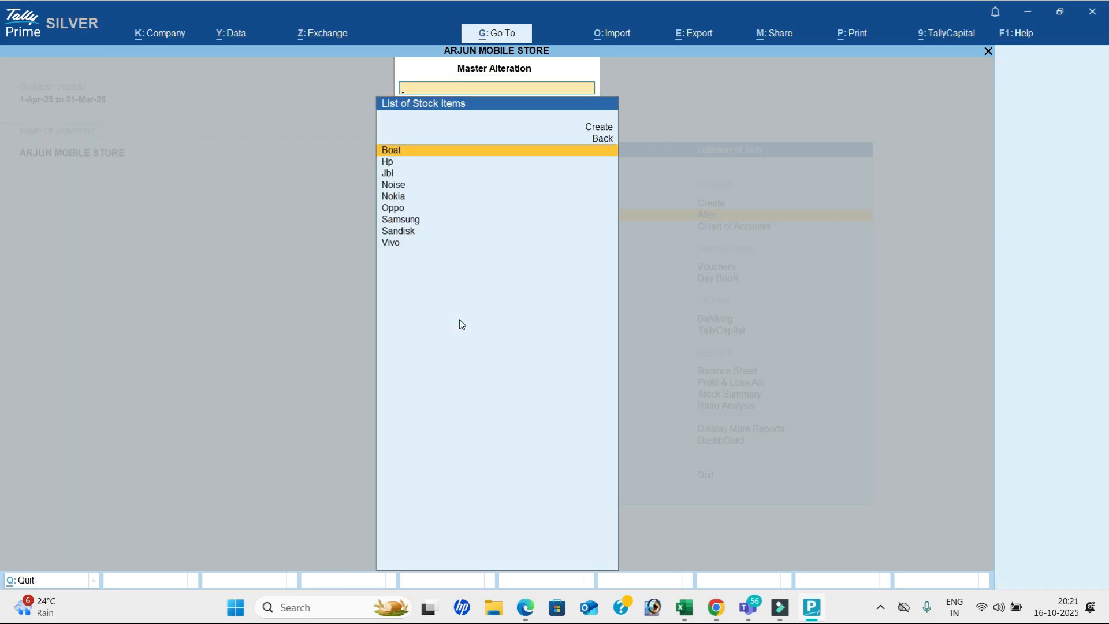
key("Escape")
key("Escape")
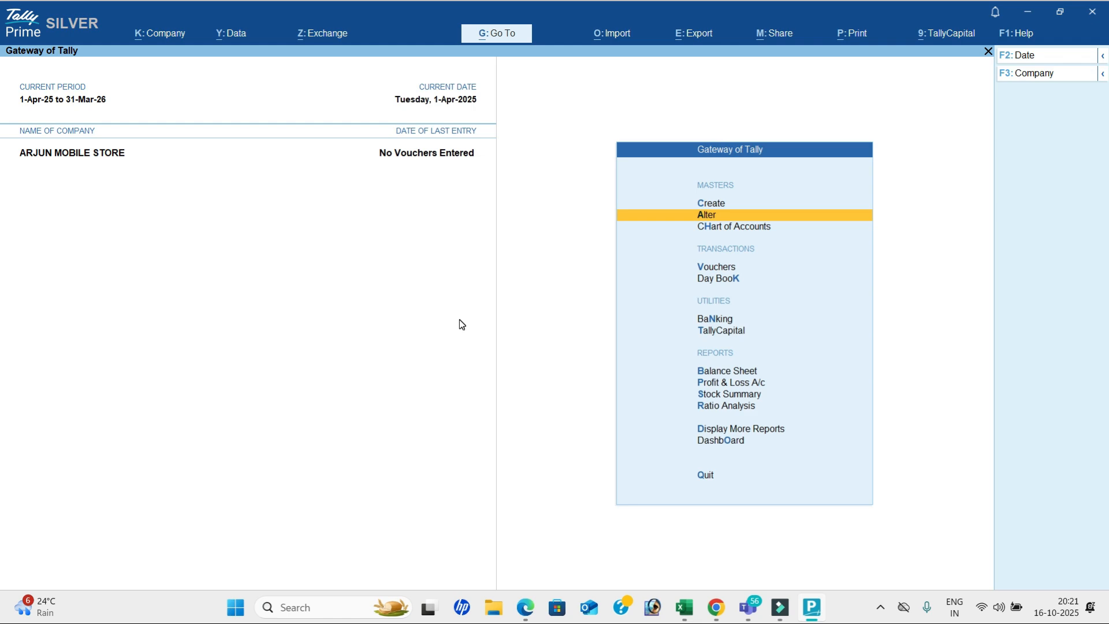
Step: Open voucher entry and switch to the exercise PDF to look up the transactions above the item list
key("Down")
key("Down")
key("Down")
key("Up")
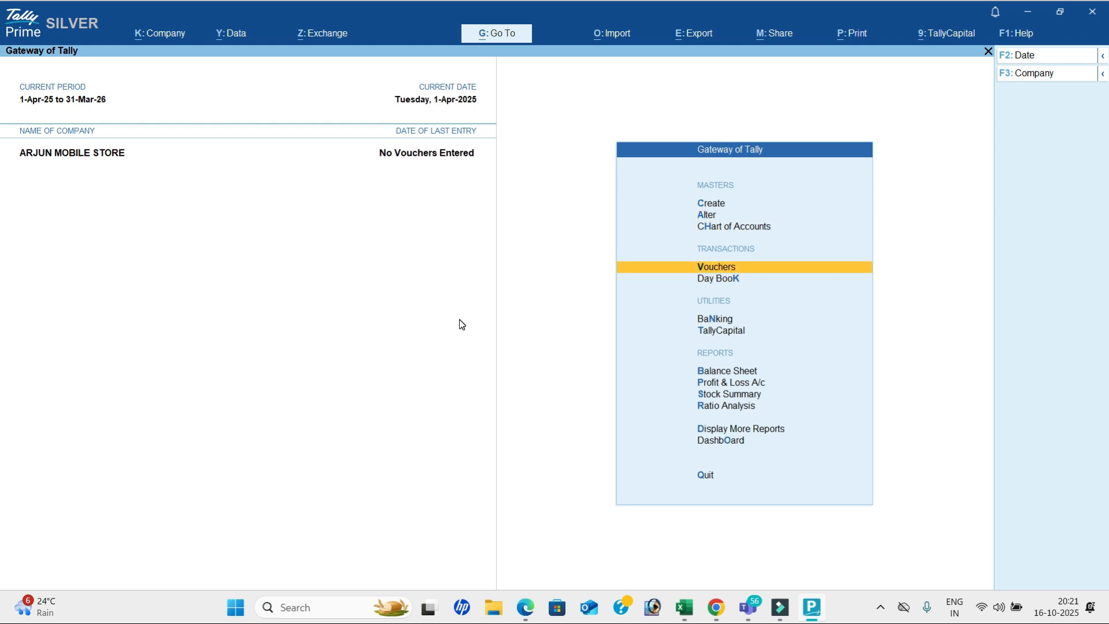
key("Return")
key("alt+Tab")
scroll(459, 320, "up", 5)
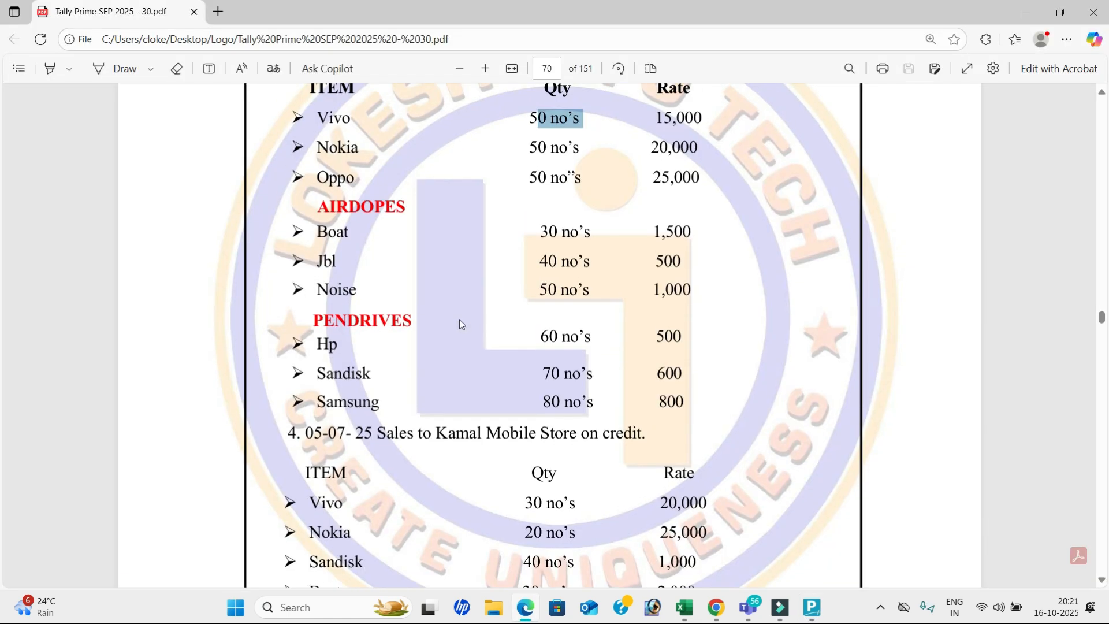
Step: Check the problem's first transaction in the PDF, switch to TallyPrime and start a Receipt voucher dated 1-7
scroll(455, 312, "up", 1)
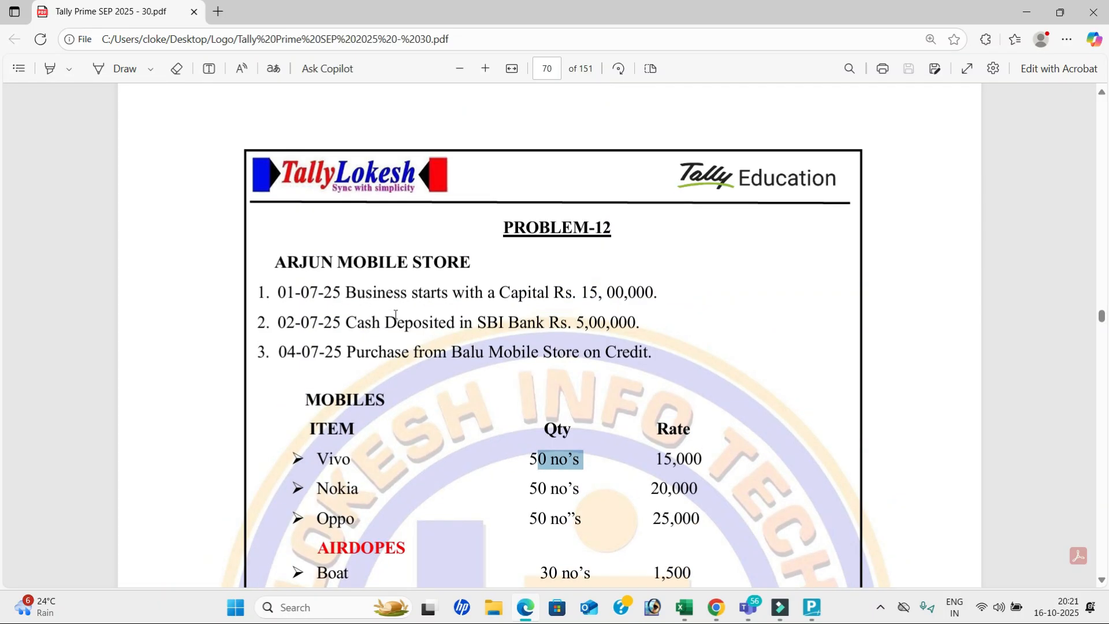
key("alt+Tab")
left_click(1045, 144)
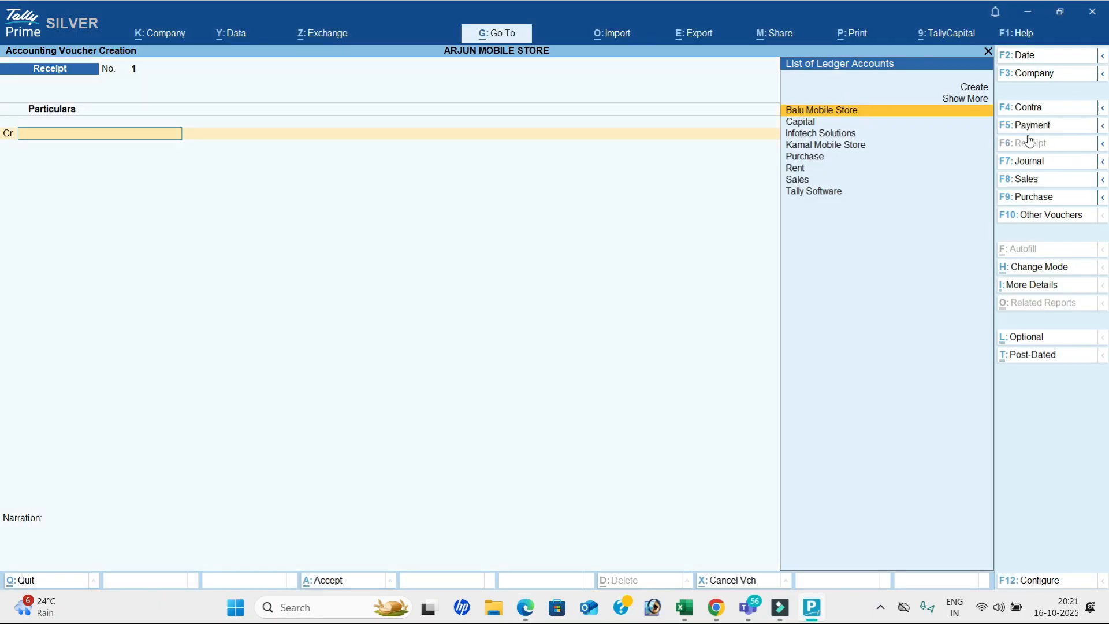
left_click(1039, 57)
type("1-7")
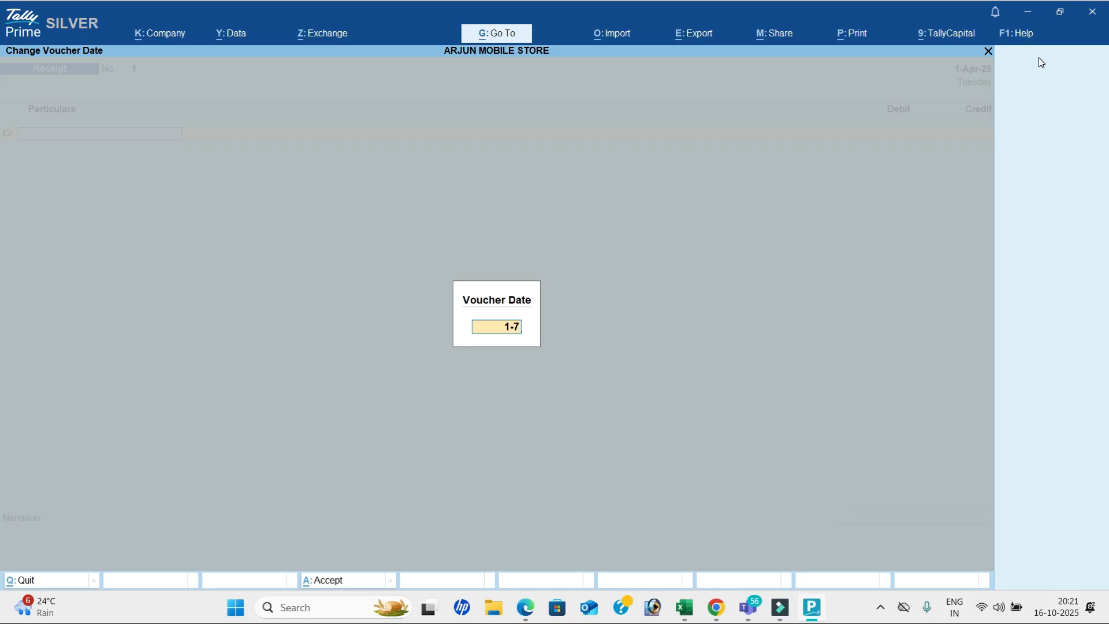
key("Return")
Step: Credit the Capital ledger with 15,00,000 in the receipt voucher
key("Down")
key("Return")
key("alt+Tab")
key("alt+Tab")
type("1500000")
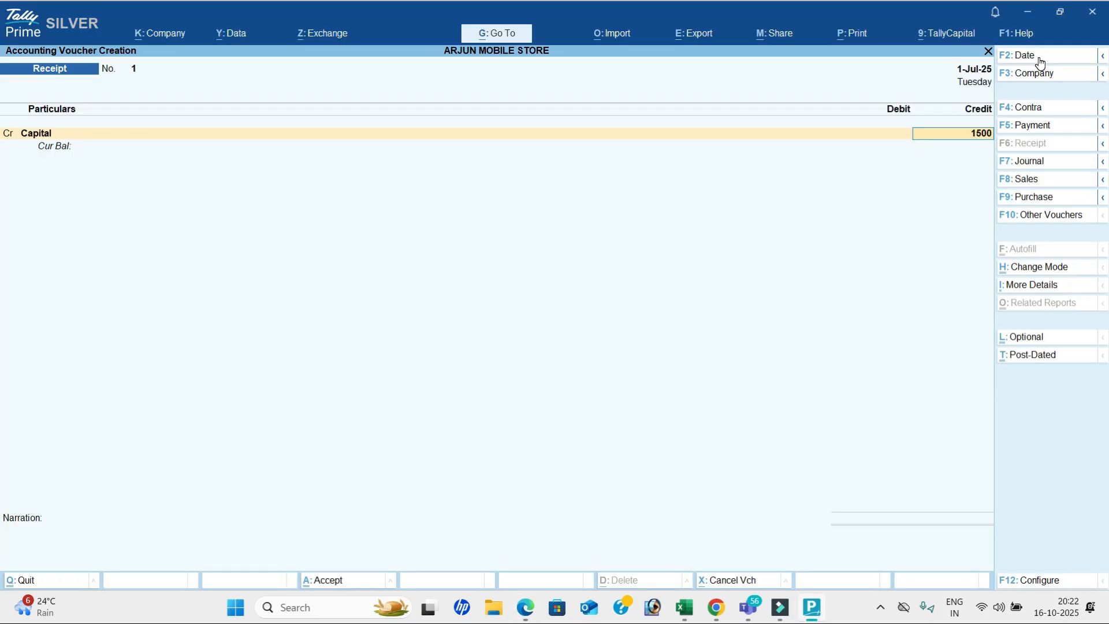
key("Return")
Step: Debit Cash with 15,00,000, leave the narration empty and save the receipt voucher
key("Down")
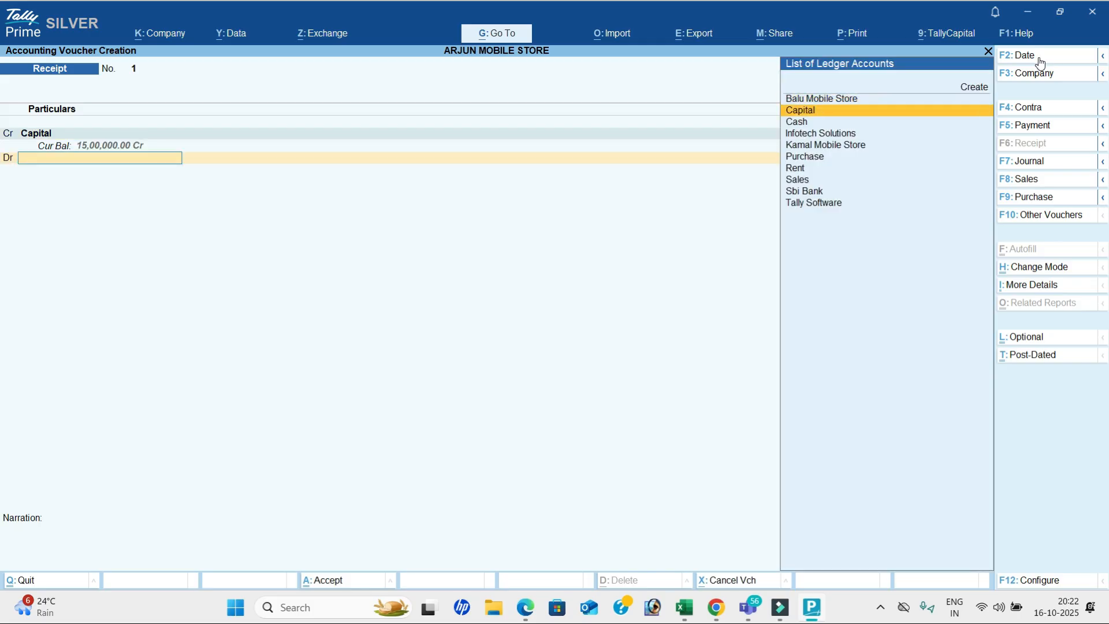
key("Down")
key("Return")
key("Return")
key("Return")
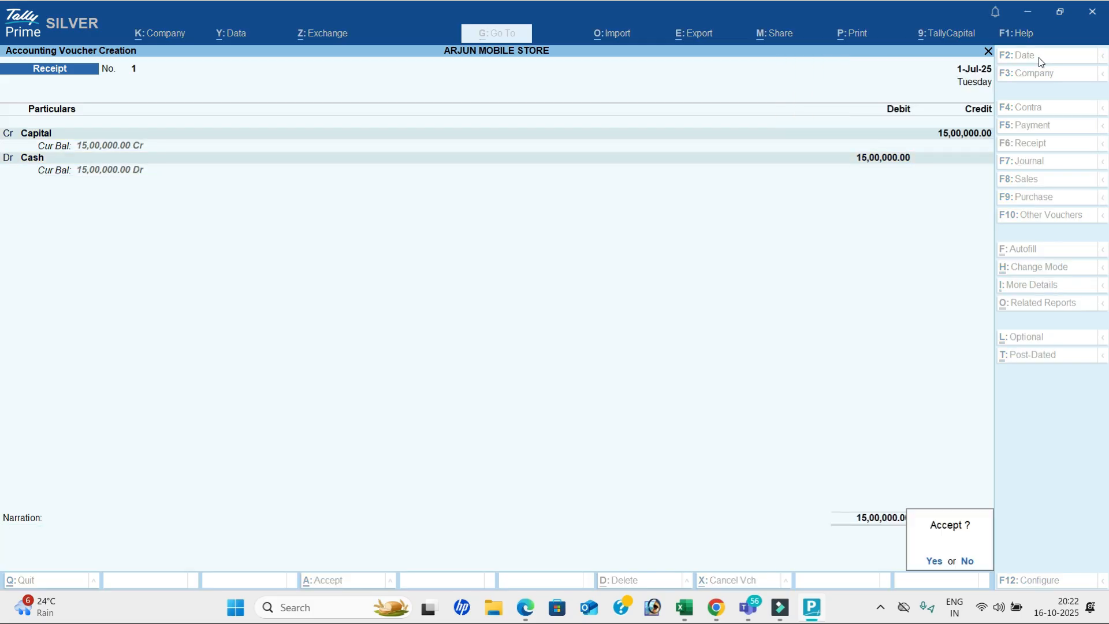
key("Return")
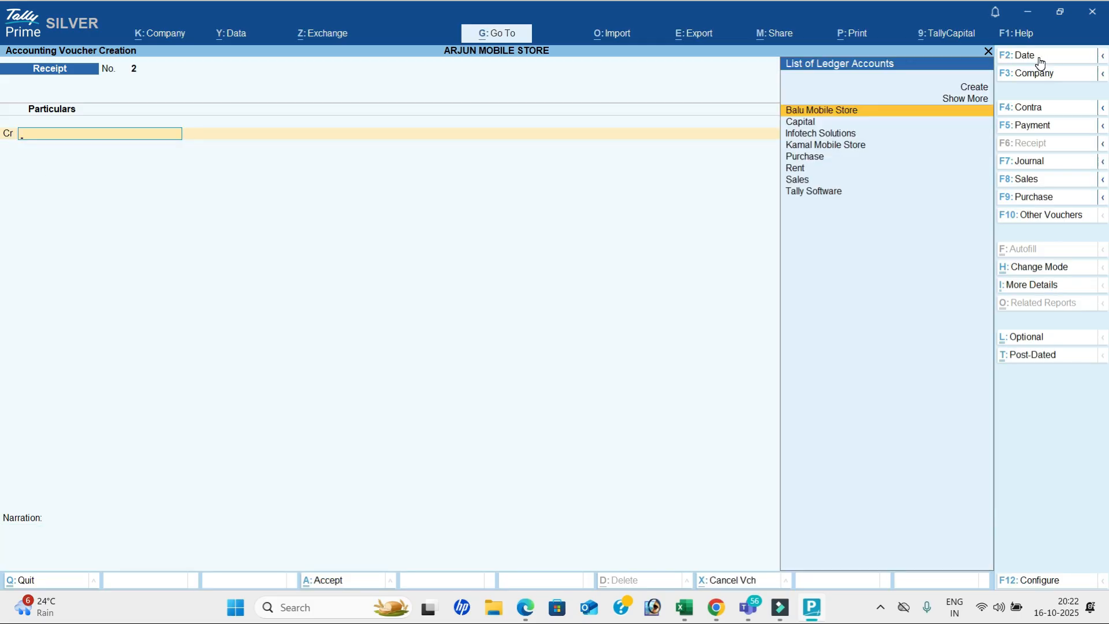
Step: Start a Contra voucher dated 2-7 for the cash deposit listed in the PDF
left_click(1043, 110)
key("alt+Tab")
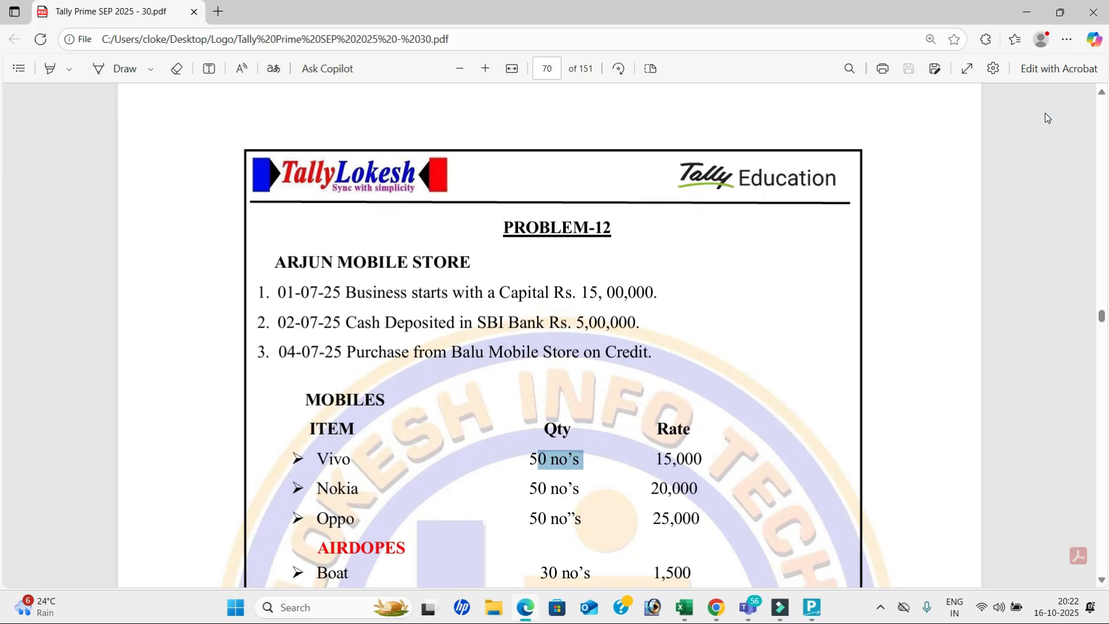
key("alt+Tab")
left_click(1044, 58)
type("2-7")
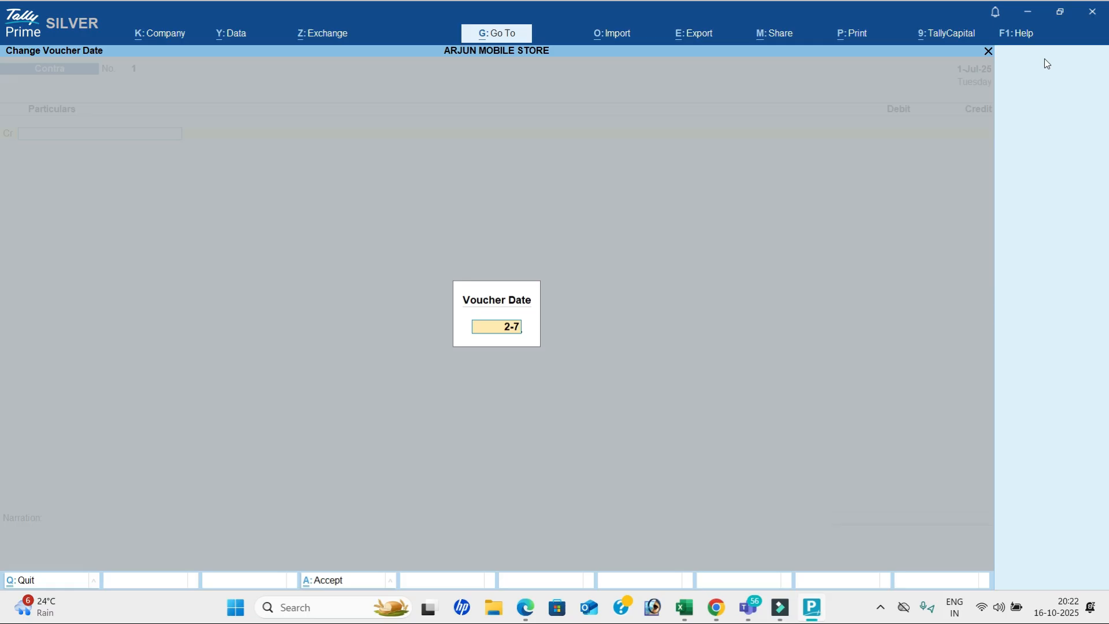
key("Return")
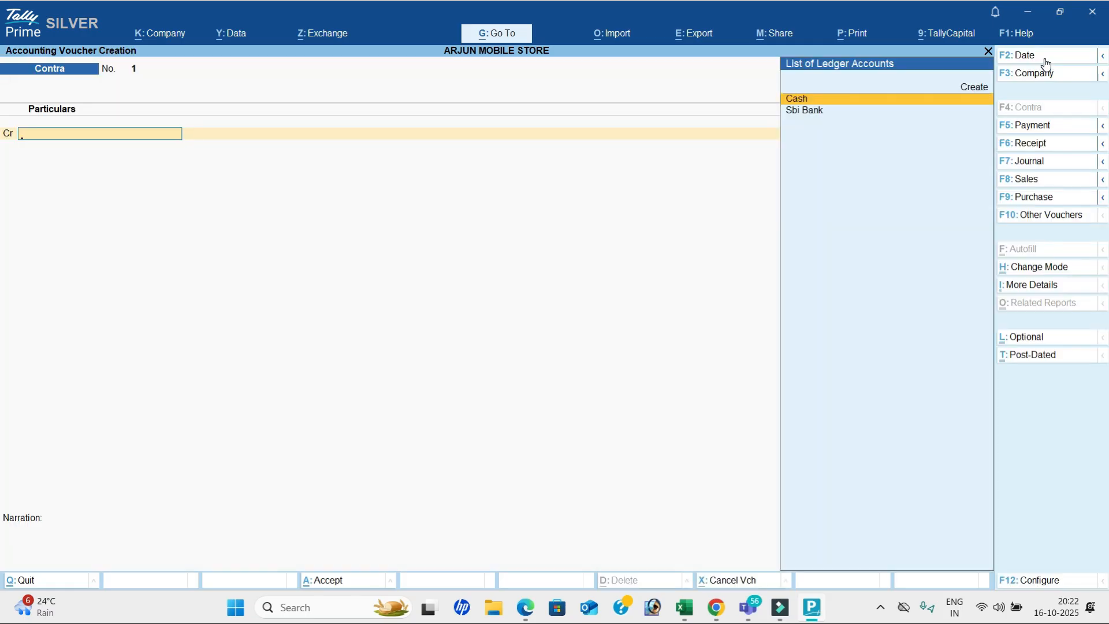
Step: Credit Cash and debit Sbi Bank with 5,00,000, and save the contra voucher
key("Return")
key("alt+Tab")
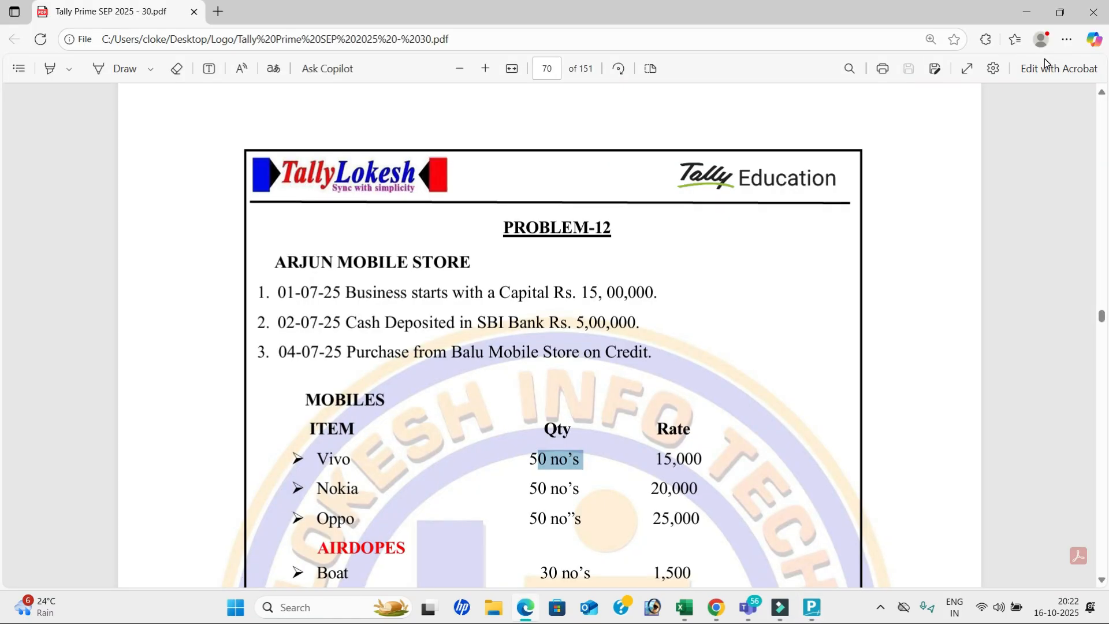
key("alt+Tab")
type("50000")
key("Return")
key("Down")
key("Return")
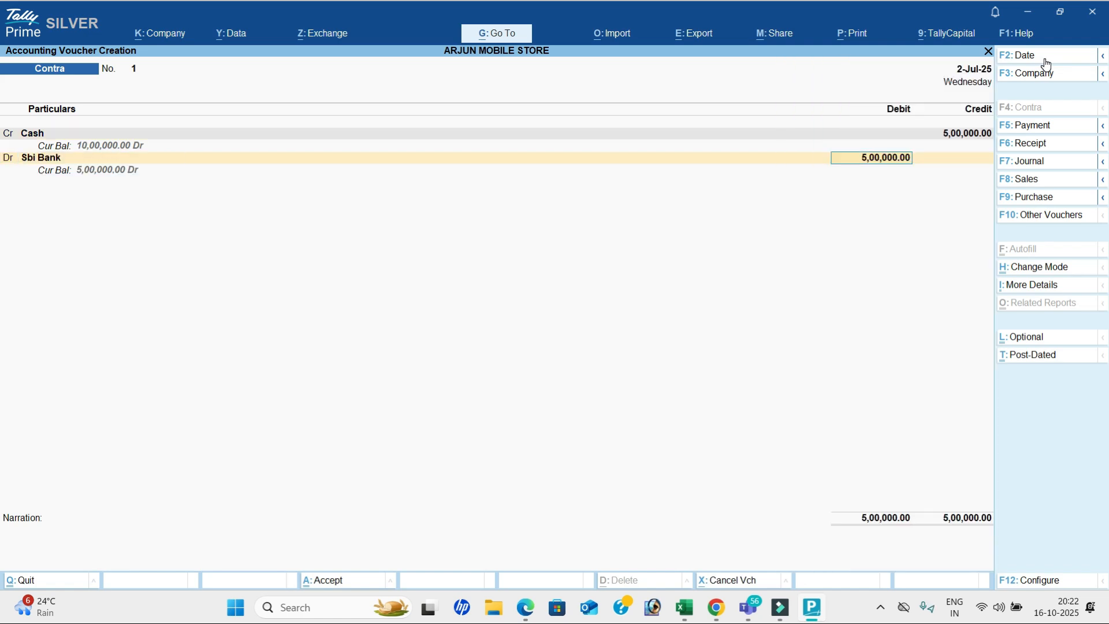
key("ctrl+a")
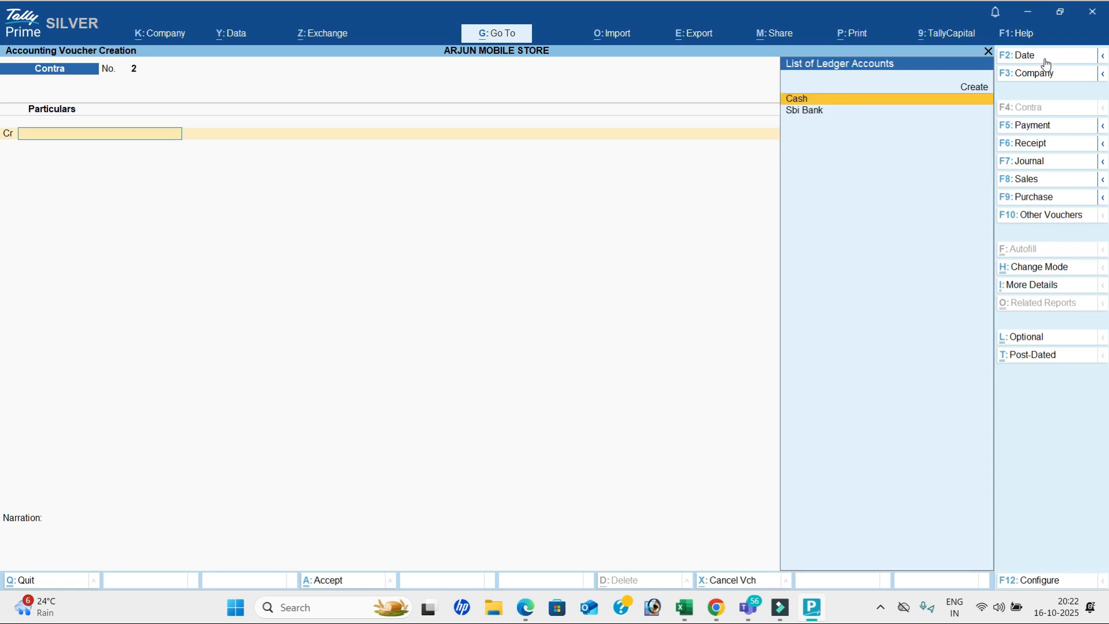
Step: Start a Purchase voucher dated 4-7, leaving the supplier invoice number and date blank
left_click(1048, 196)
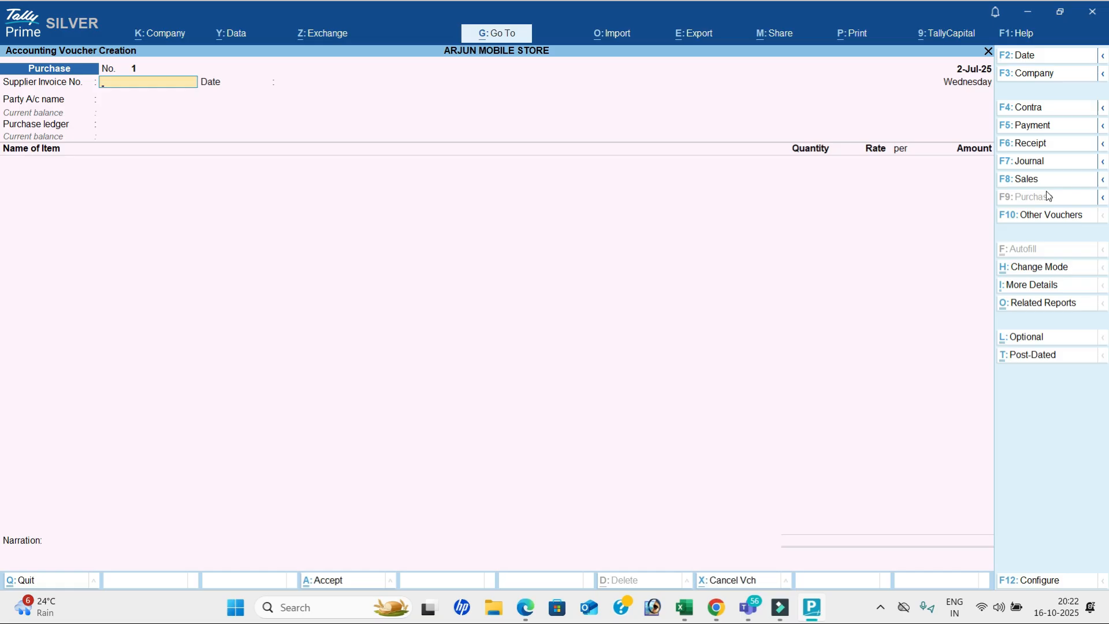
key("alt+Tab")
key("alt+Tab")
left_click(1026, 59)
type("4-7")
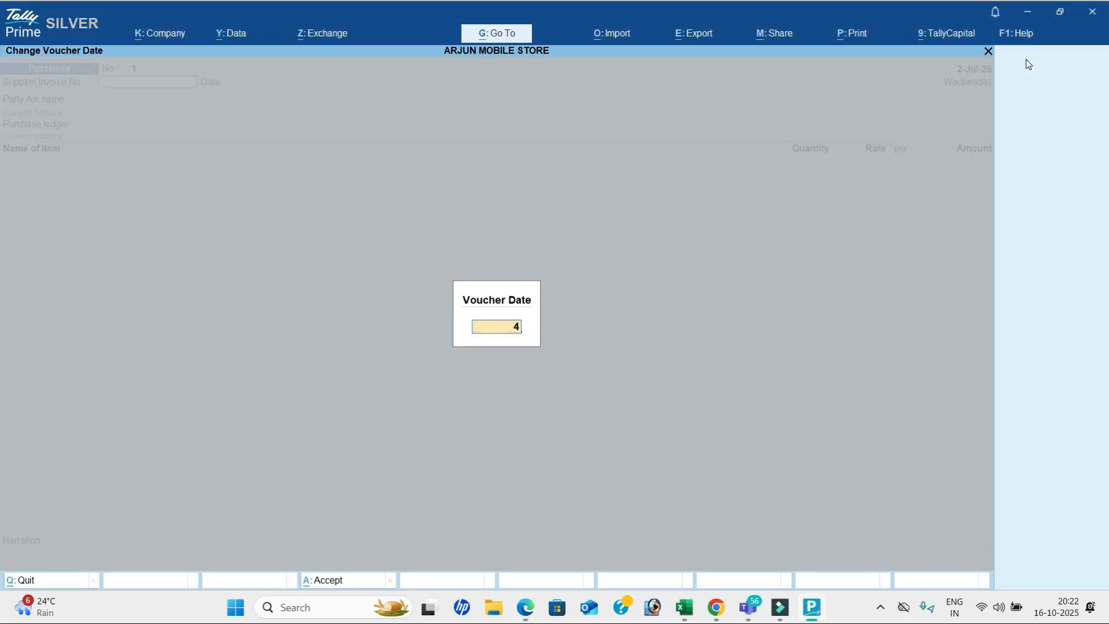
key("Return")
key("Return")
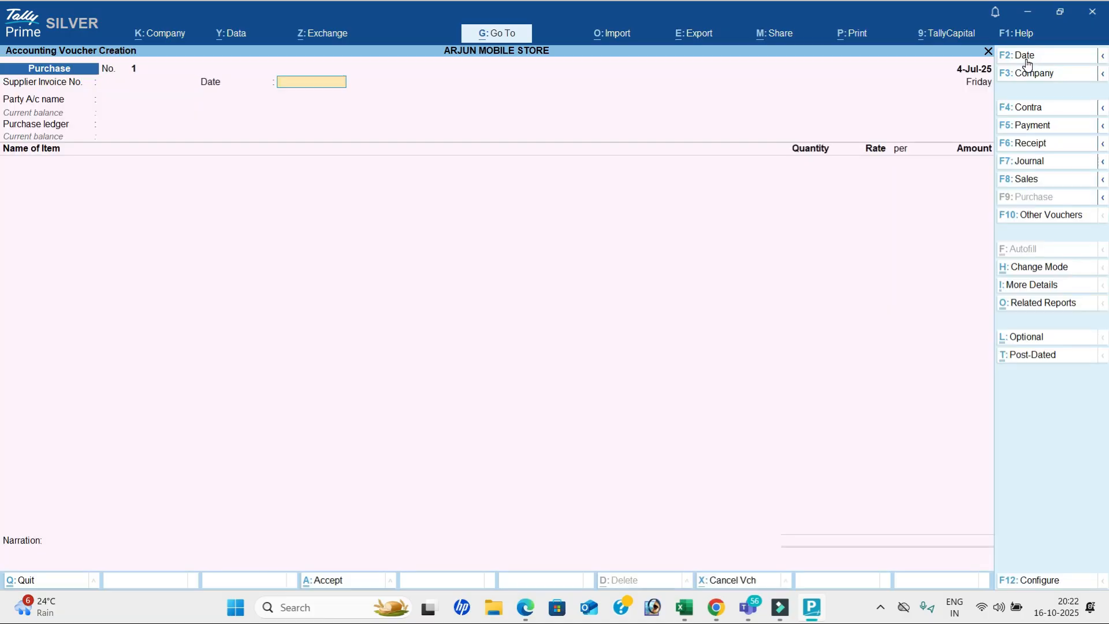
key("Return")
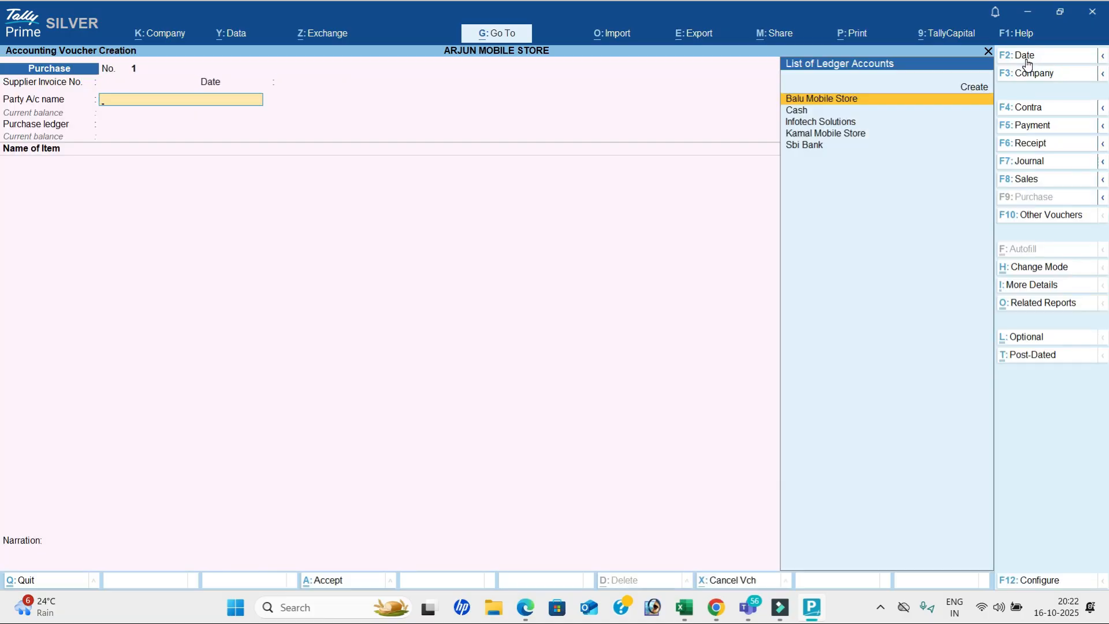
Step: Set Balu Mobile Store as the party, accept its default details and choose Purchase as the purchase ledger
key("Return")
key("Return")
key("Return")
key("Return")
key("Return")
key("Return")
key("Return")
key("Return")
key("Return")
key("Return")
key("Return")
key("Return")
key("Return")
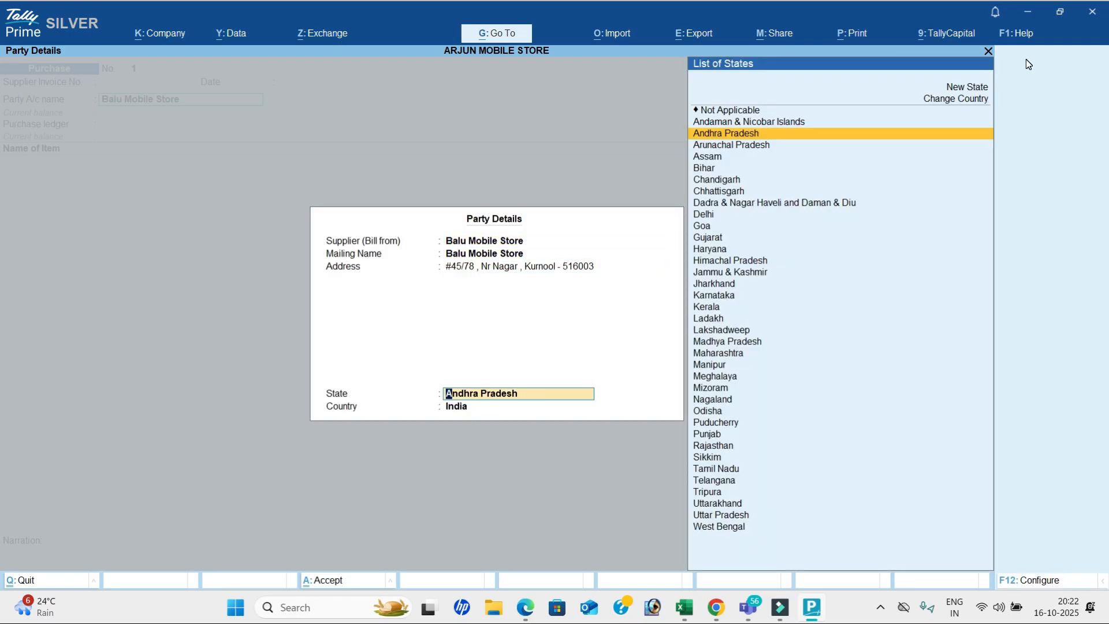
key("Return")
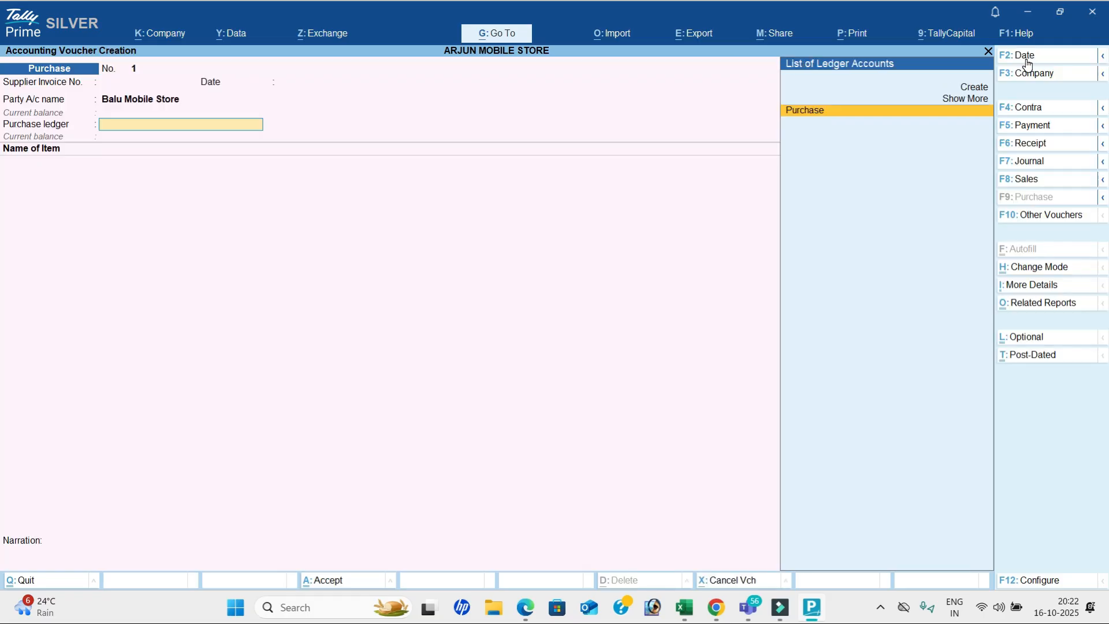
key("Return")
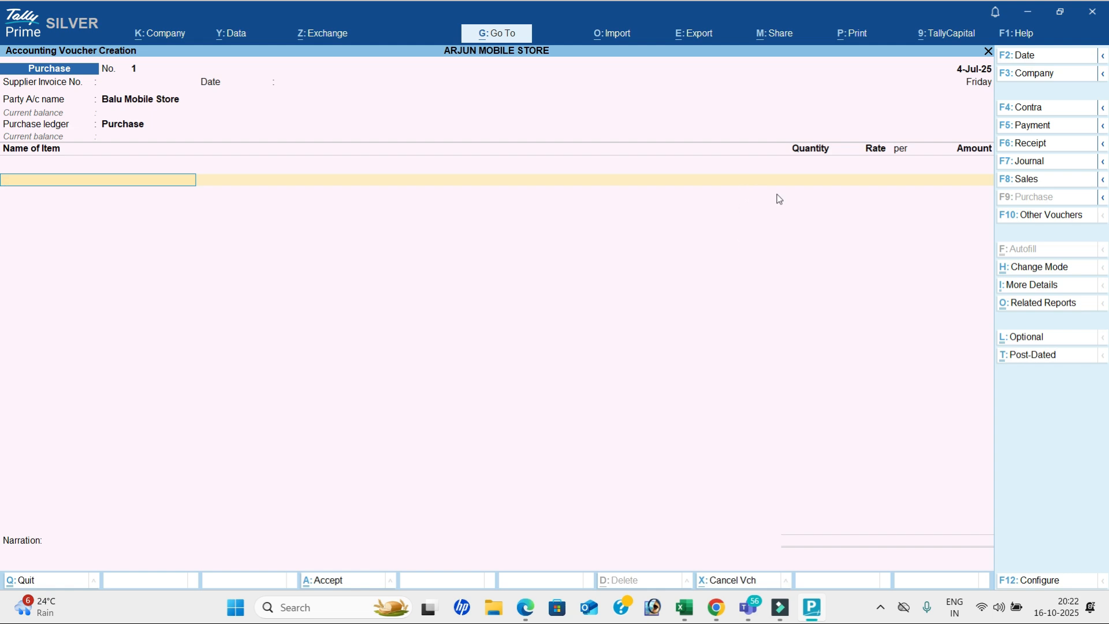
Step: Add Vivo as the first stock item with its tracking number set to Not Applicable
key("space")
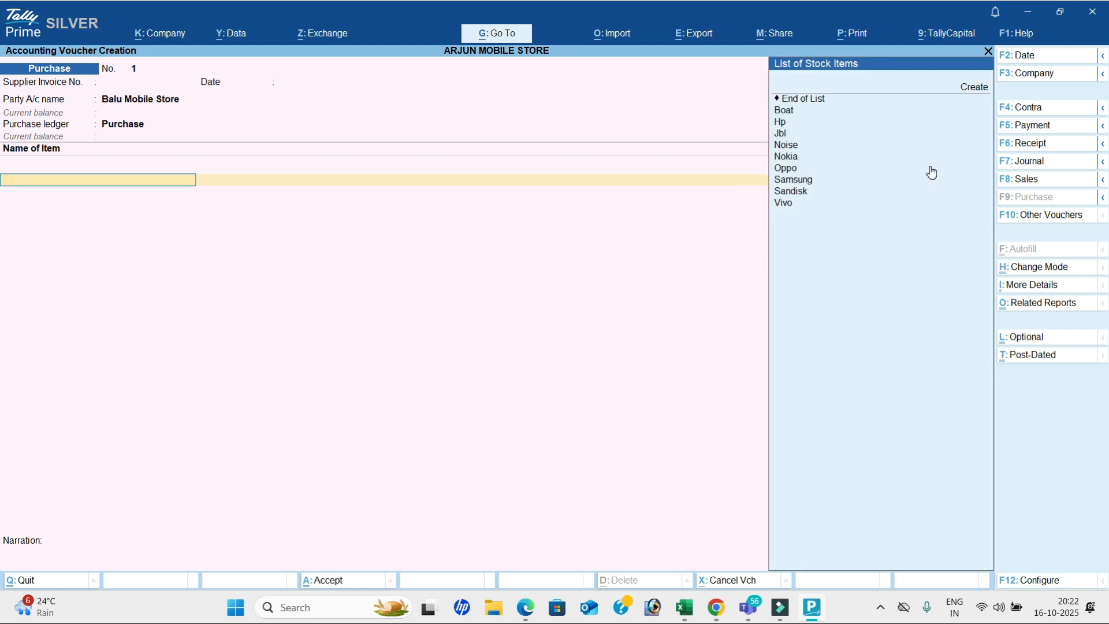
key("alt+Tab")
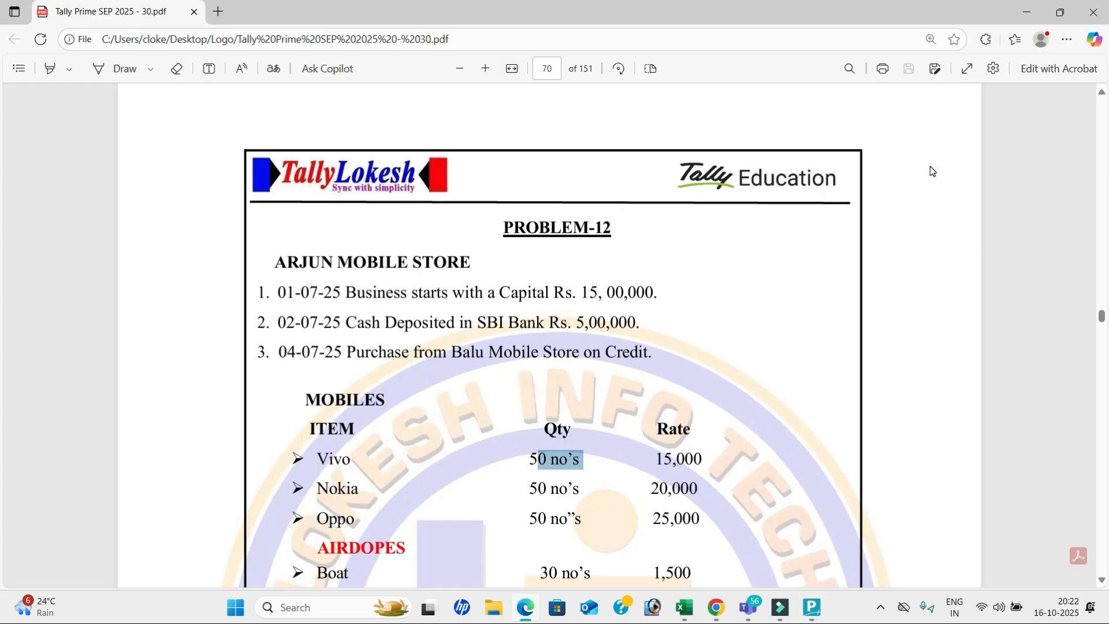
key("alt+Tab")
type("V")
key("Return")
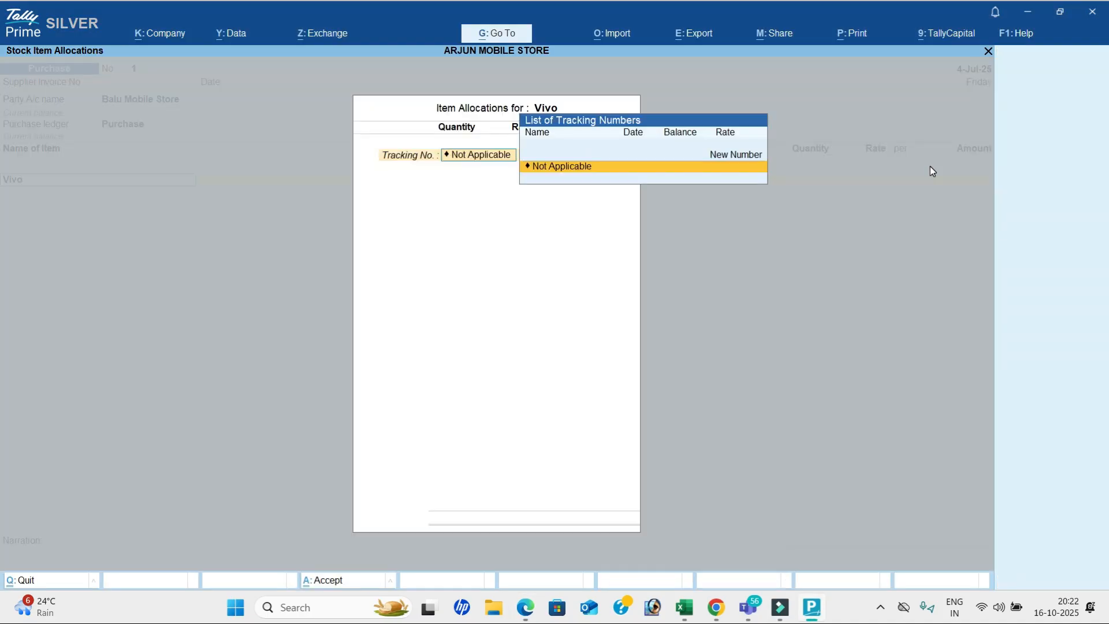
key("Return")
Step: Look up Vivo's figures in the PDF and enter a quantity of 50 nos at a rate of 15,000
key("alt+Tab")
scroll(801, 250, "down", 3)
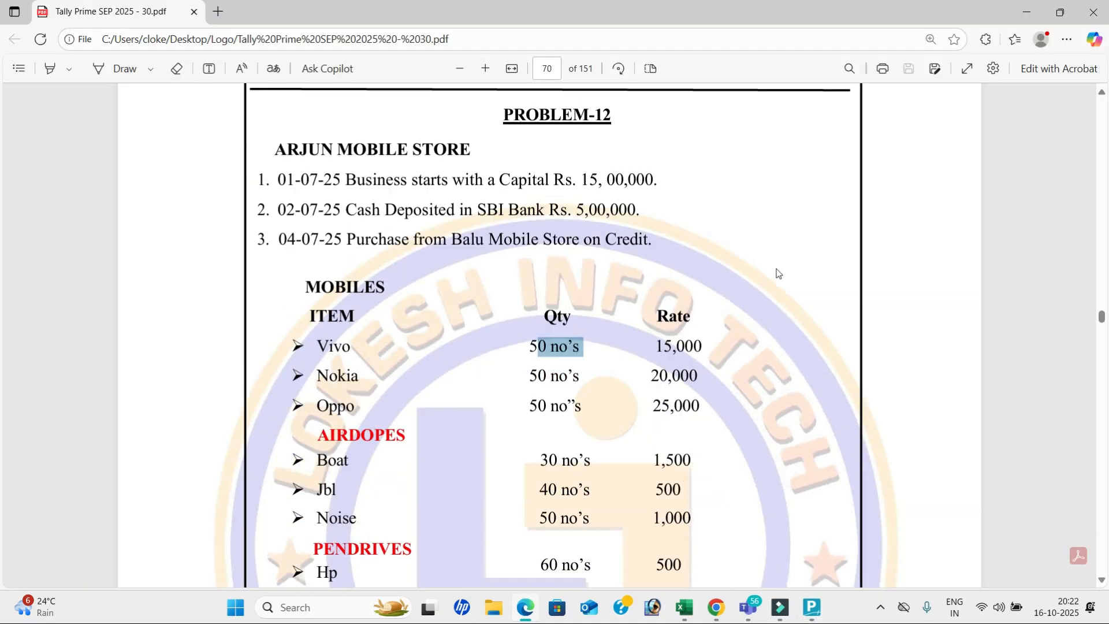
left_click(543, 251)
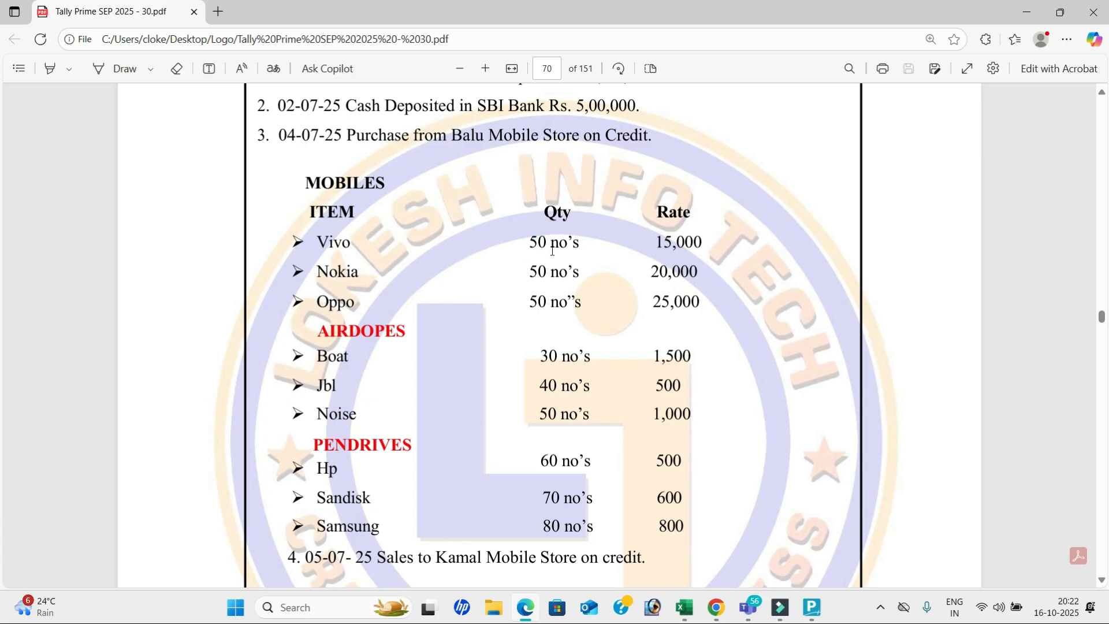
key("alt+Tab")
type("50")
key("Return")
type("15000")
key("Return")
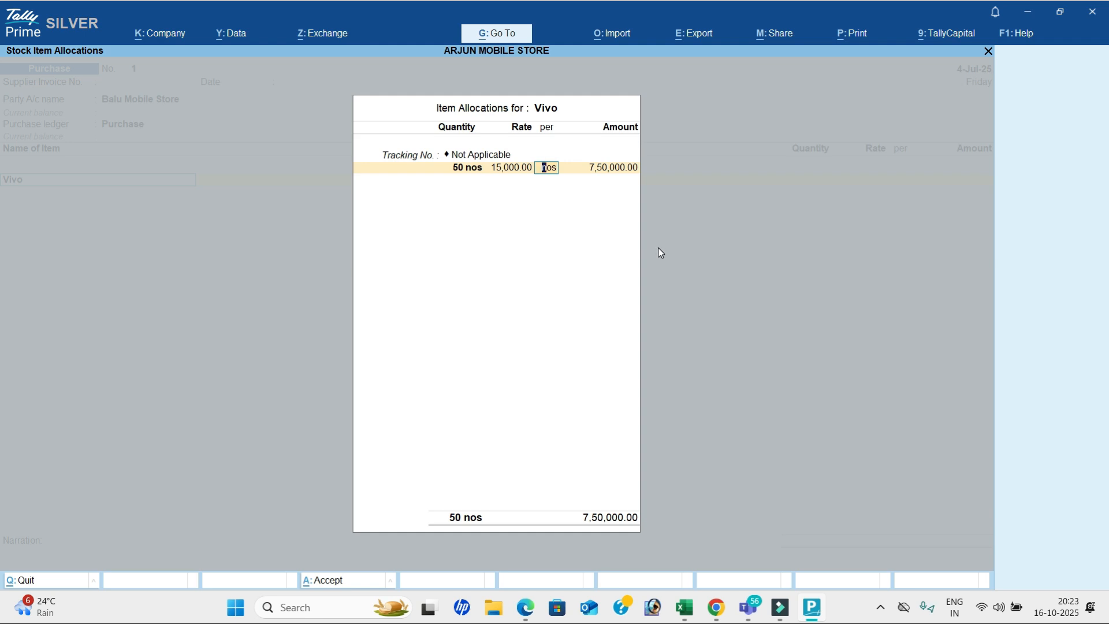
key("alt+Tab")
key("alt+Tab")
key("alt+Tab")
key("alt+Tab")
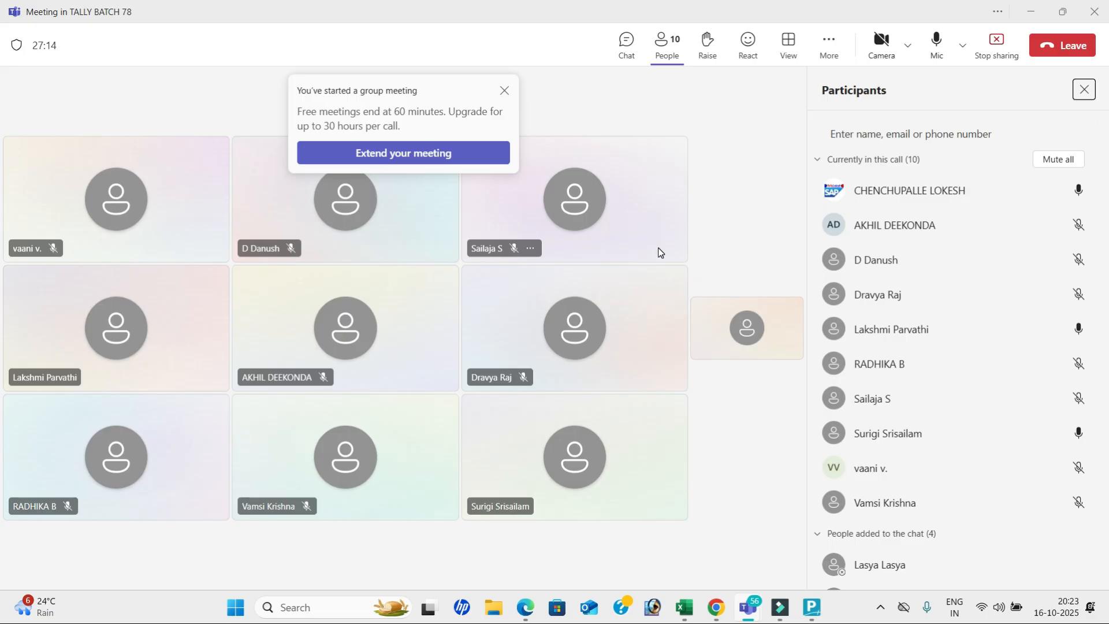
key("alt+Tab")
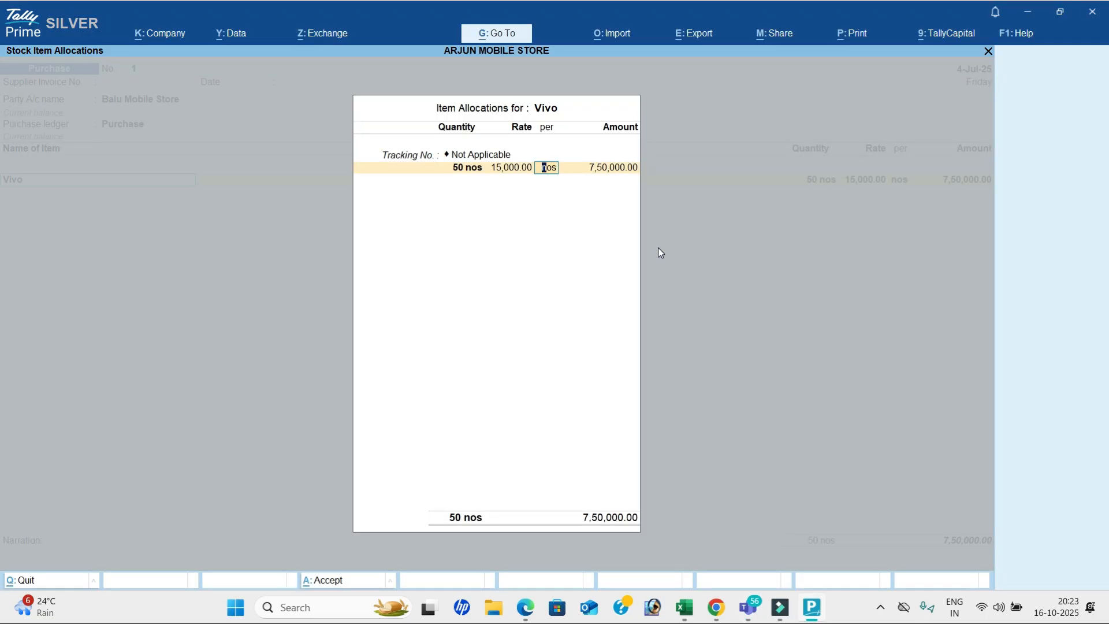
Step: Accept nos as Vivo's rate unit and finish its item allocation
key("Return")
key("Return")
key("Return")
key("Return")
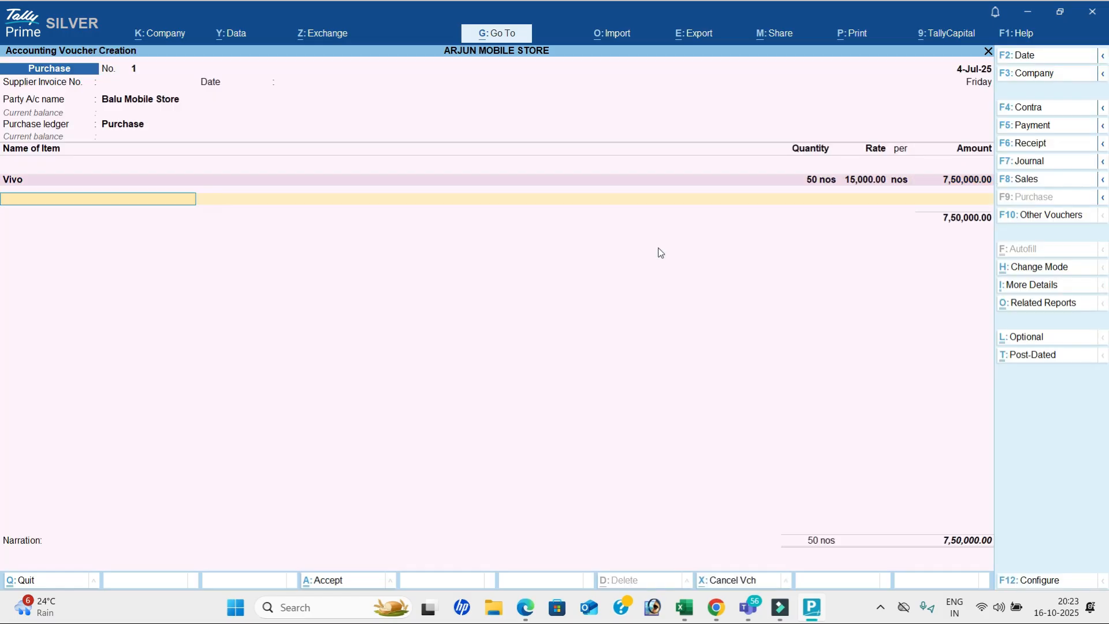
Step: Check the next purchased item in the PDF and add Nokia with its tracking number set to Not Applicable
key("alt+Tab")
key("alt+Tab")
key("Tab")
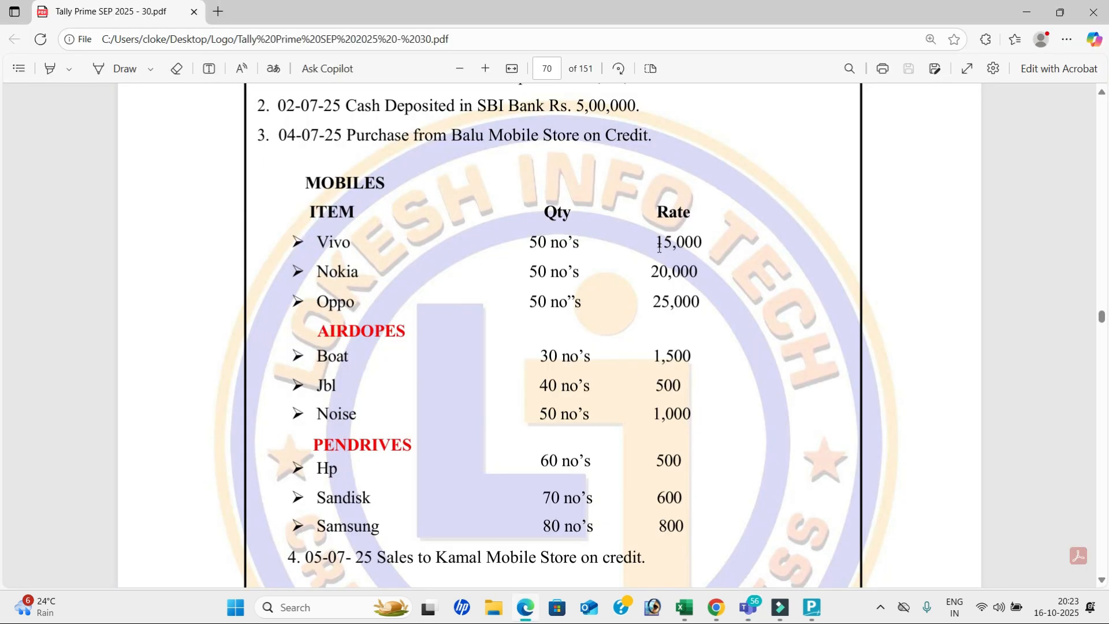
key("alt+Tab")
key("Tab")
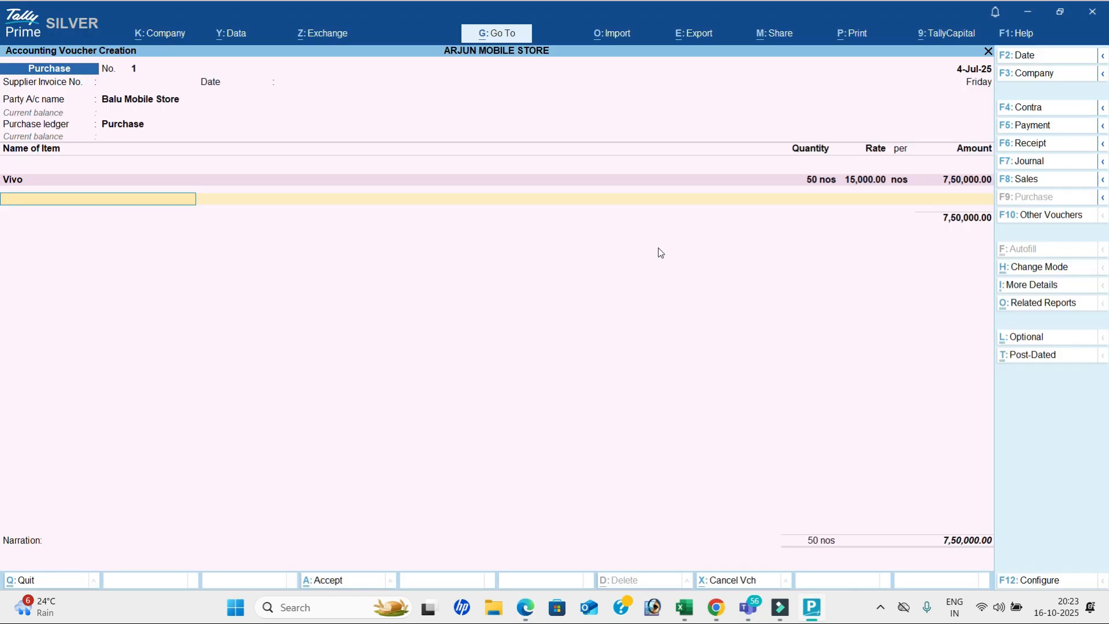
type("No")
key("Down")
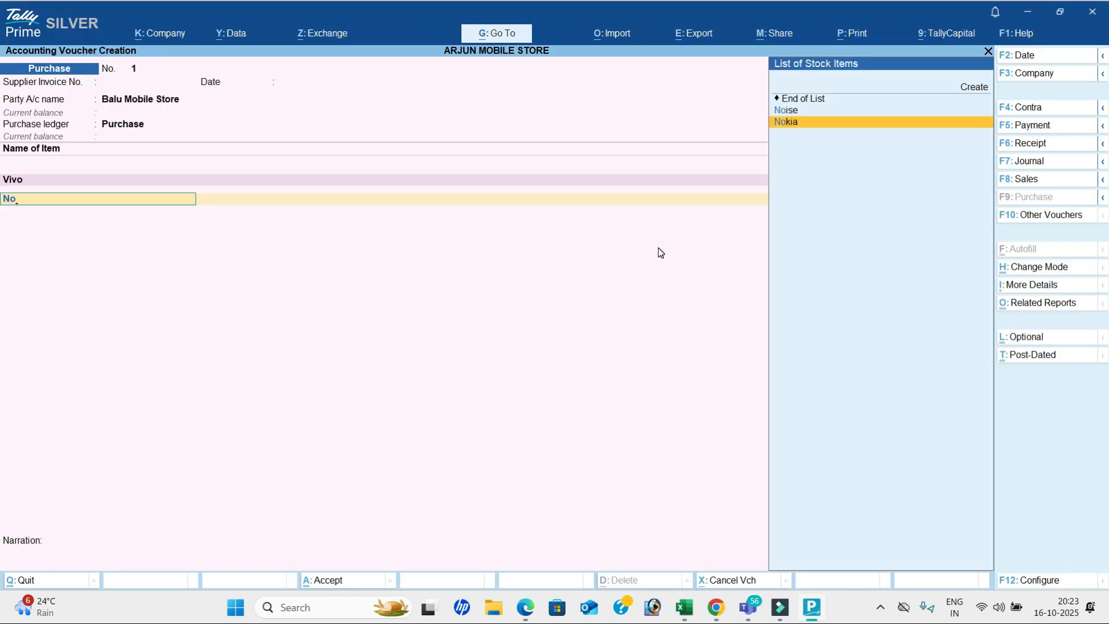
key("Return")
key("Return")
Step: Enter 50 nos at a rate of 20,000 for Nokia and finish its item allocation
key("alt+Tab")
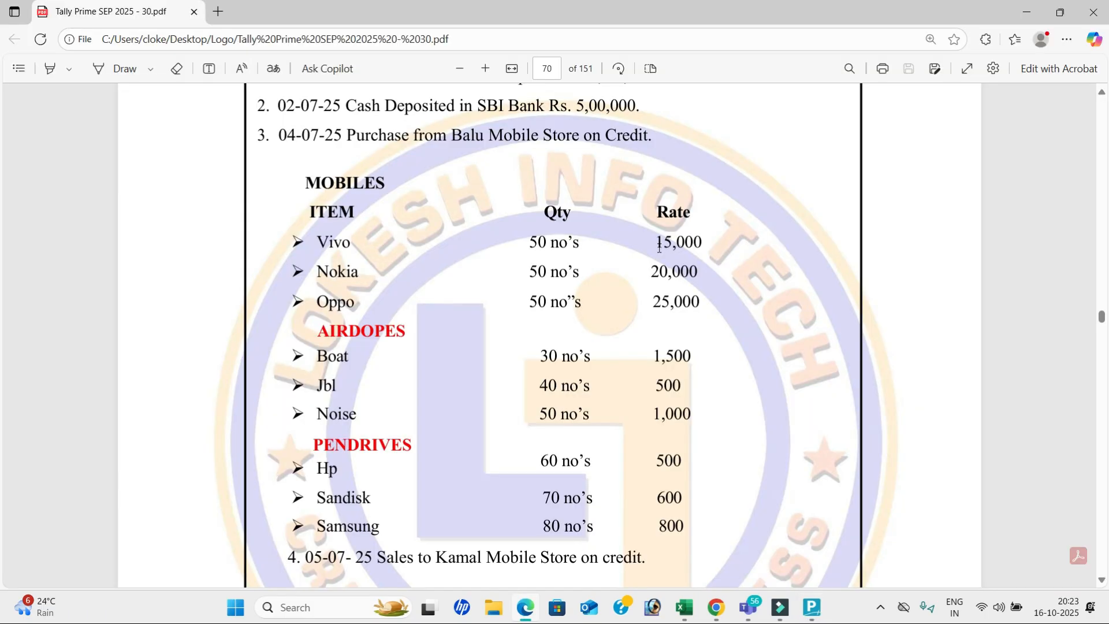
key("alt+Tab")
type("50")
key("Return")
type("20,000")
key("Return")
key("Return")
key("Return")
key("Return")
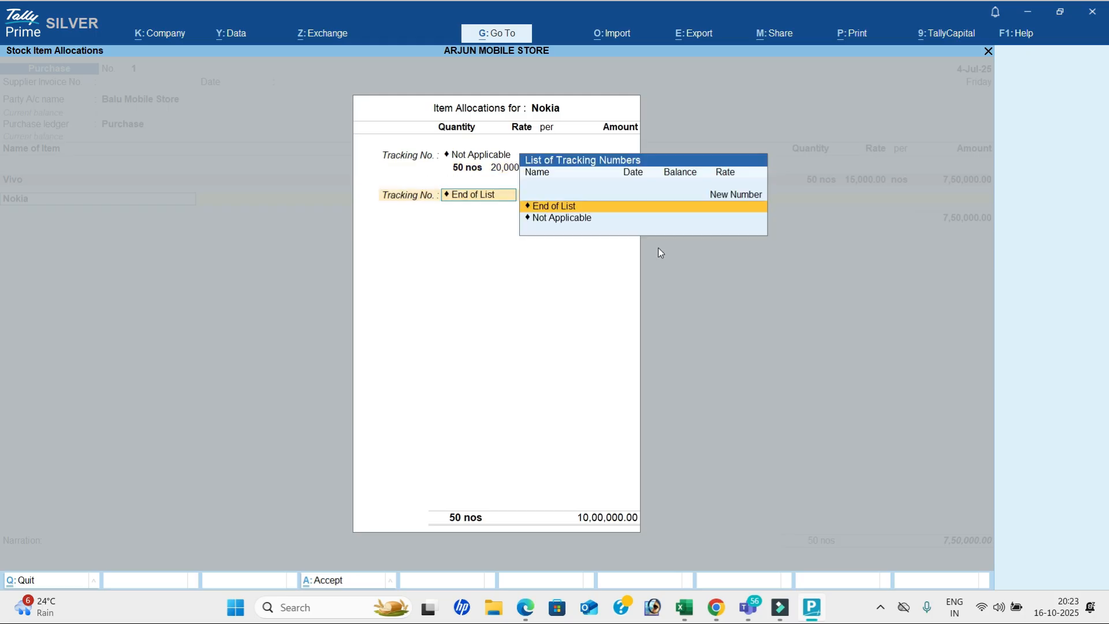
key("Return")
Step: Add Oppo as the next purchased item with its tracking number set to Not Applicable
type("O")
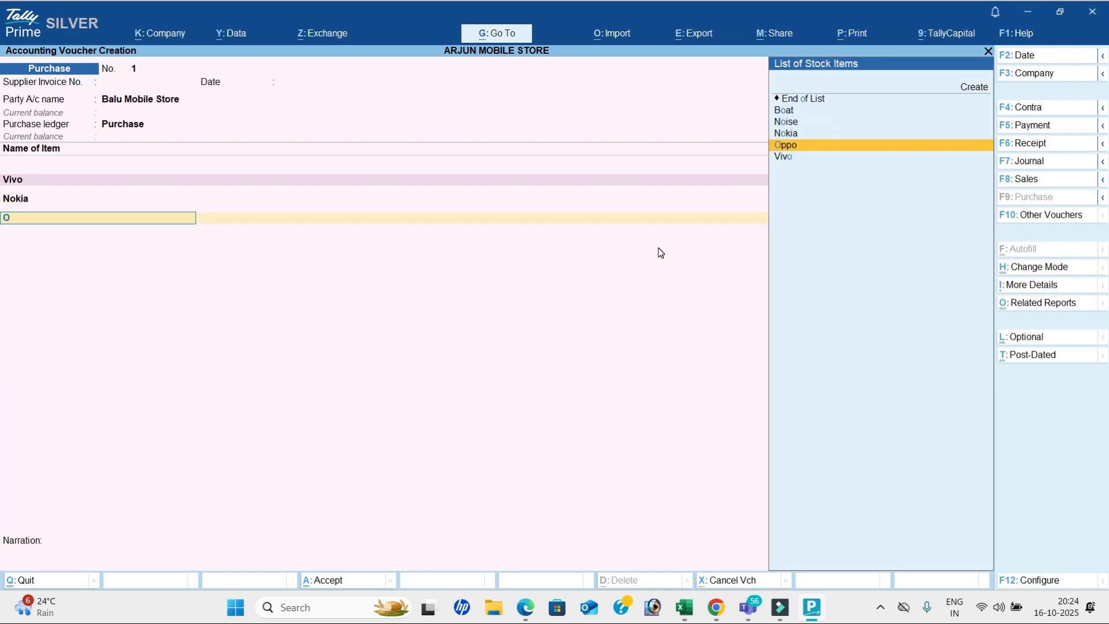
key("Return")
key("Return")
Step: Look up Oppo's figures in the PDF, enter 50 nos at a rate of 25,000 and finish its item allocation
key("alt+Tab")
key("alt+Tab")
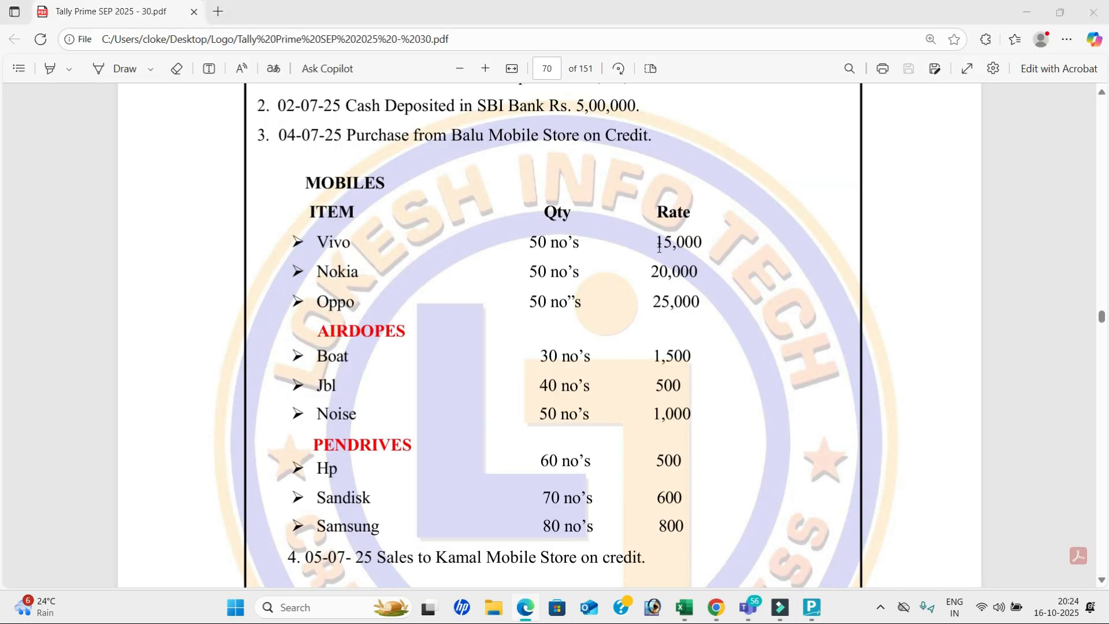
type("50")
key("Return")
type("25,000")
key("Return")
key("Return")
key("Return")
key("Return")
key("Return")
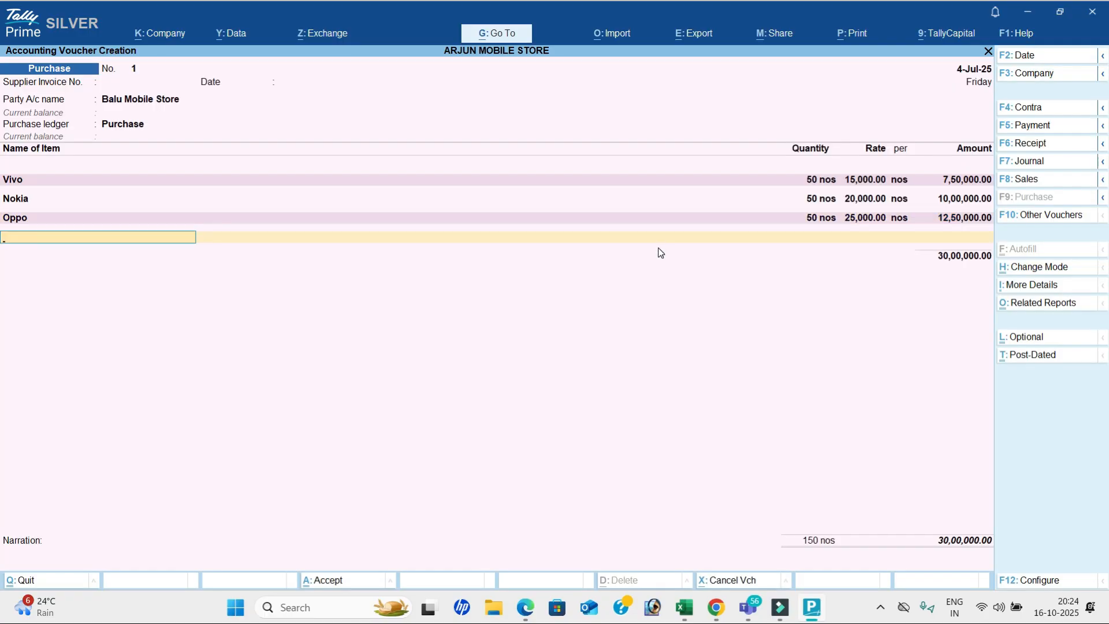
Step: Check the airdopes list in the PDF and add Boat with its tracking number set to Not Applicable
key("alt+Tab")
scroll(659, 246, "down", 2)
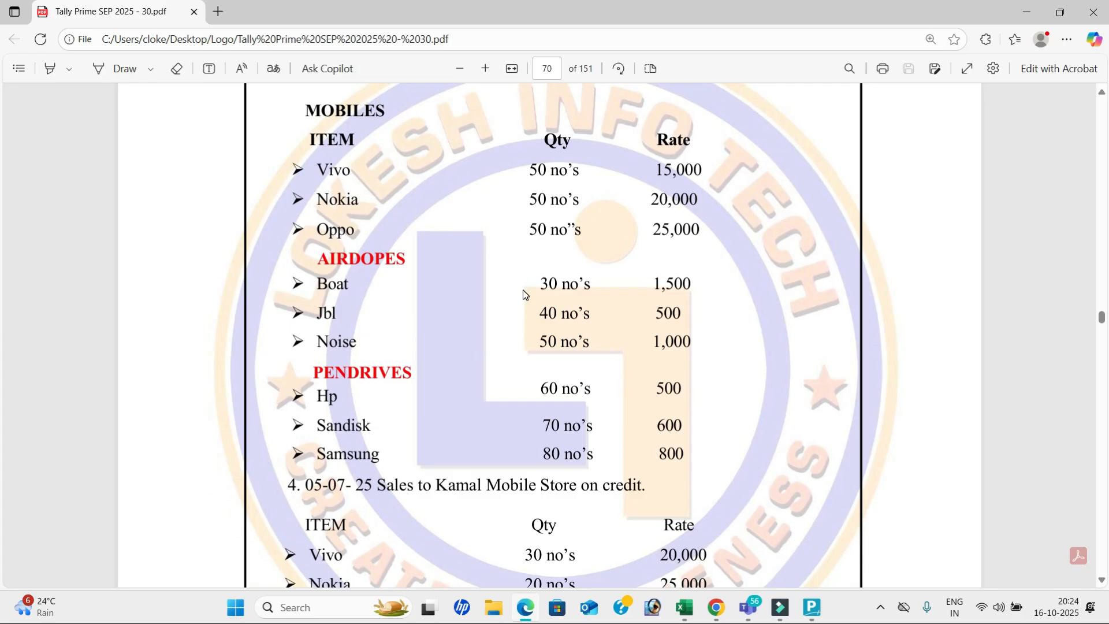
key("alt+Tab")
type("Bo")
key("Return")
key("Return")
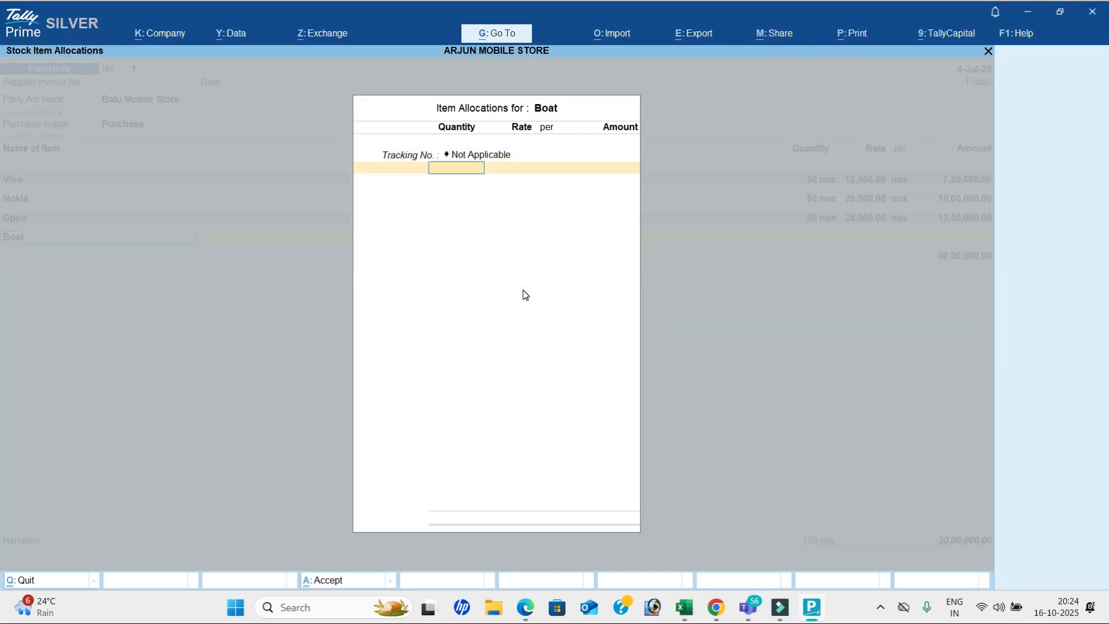
Step: Look up Boat's figures in the PDF, enter 30 nos at a rate of 1,500 and finish its item allocation
key("alt+Tab")
key("alt+Tab")
type("30")
key("Return")
type("1500")
key("Return")
key("Return")
key("Return")
key("Return")
Step: Check the item after Boat in the PDF and add Jbl with its tracking number set to Not Applicable
key("alt+Tab")
key("alt+Tab")
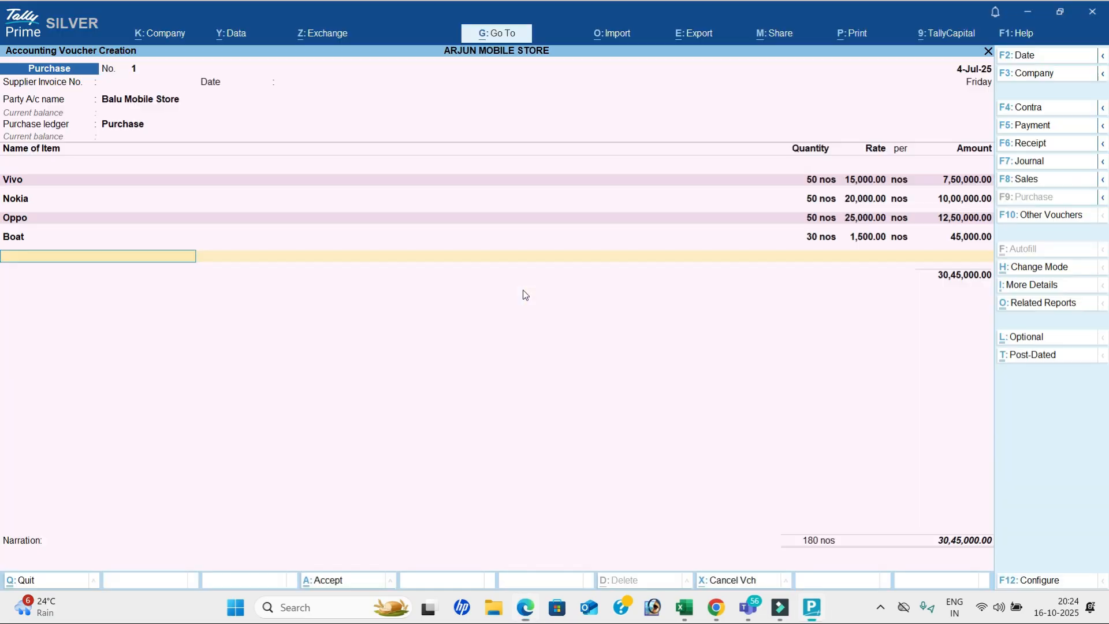
type("Jb")
key("Return")
key("Return")
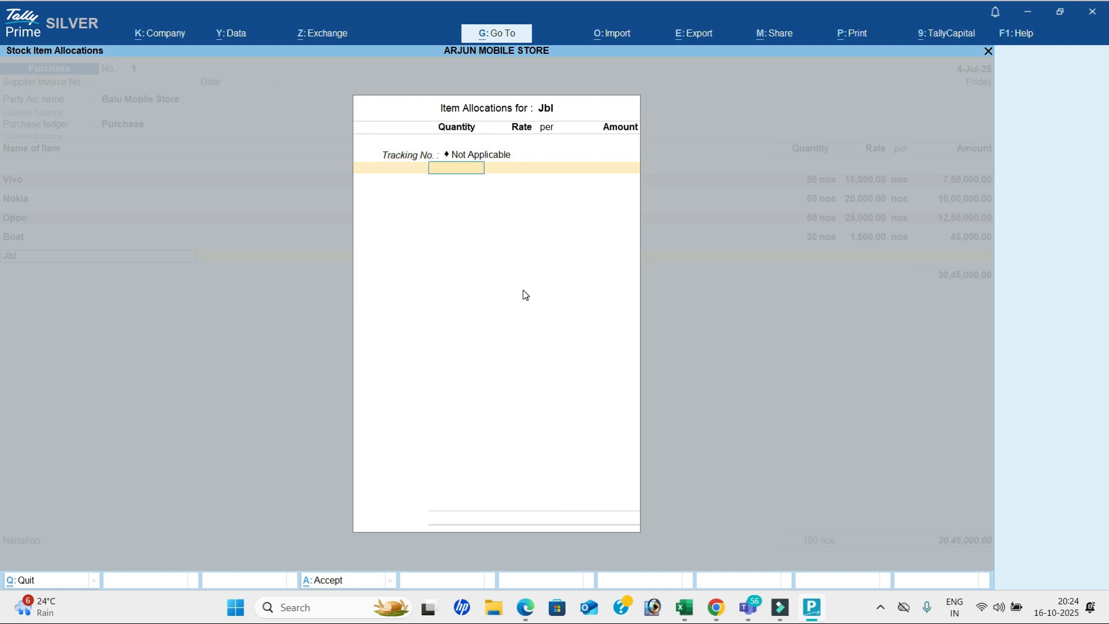
Step: Look up Jbl's figures in the PDF, enter 40 nos at a rate of 500 and finish its item allocation
key("alt+Tab")
key("alt+Tab")
type("40")
key("Return")
type("500")
key("Return")
key("Return")
key("Return")
key("Return")
Step: Check the item after Jbl in the PDF and add Noise with its tracking number set to Not Applicable
key("alt+Tab")
key("alt+Tab")
type("No")
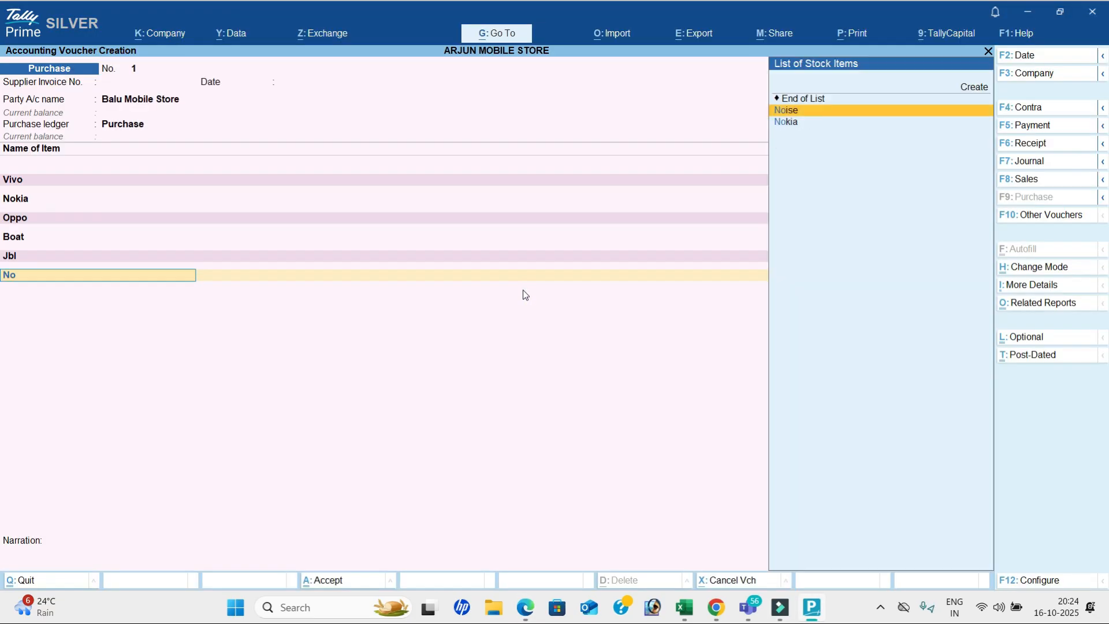
key("Return")
key("Return")
Step: Enter 50 nos for Noise, look up its rate in the PDF, set it to 1,000 and finish the item allocation
type("50")
key("Return")
key("alt+Tab")
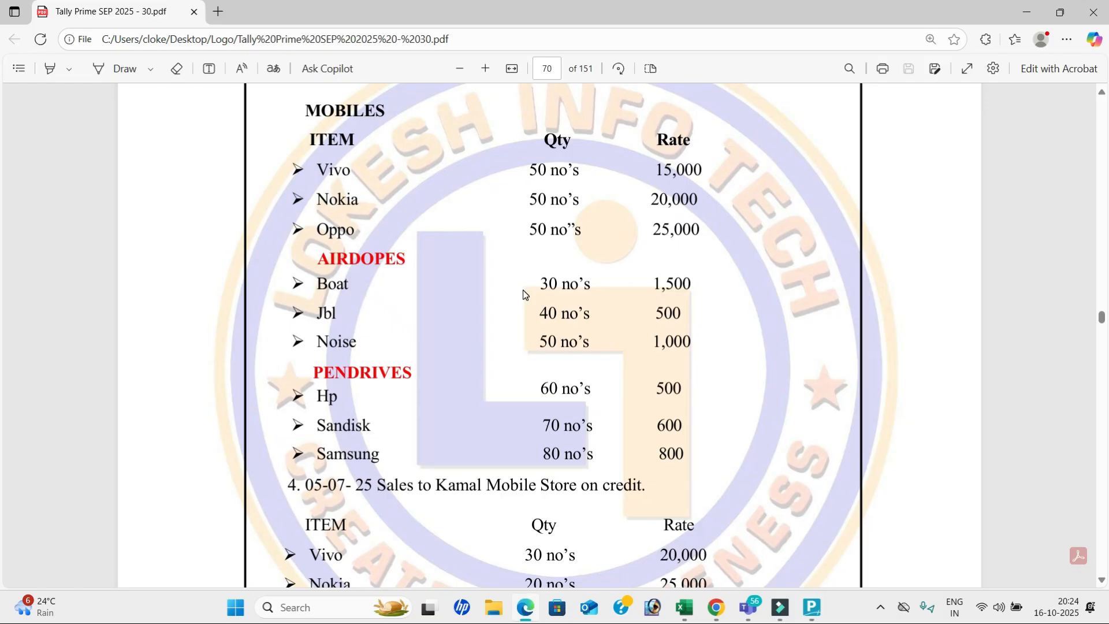
key("alt+Tab")
type("1000")
key("Return")
key("Return")
key("Return")
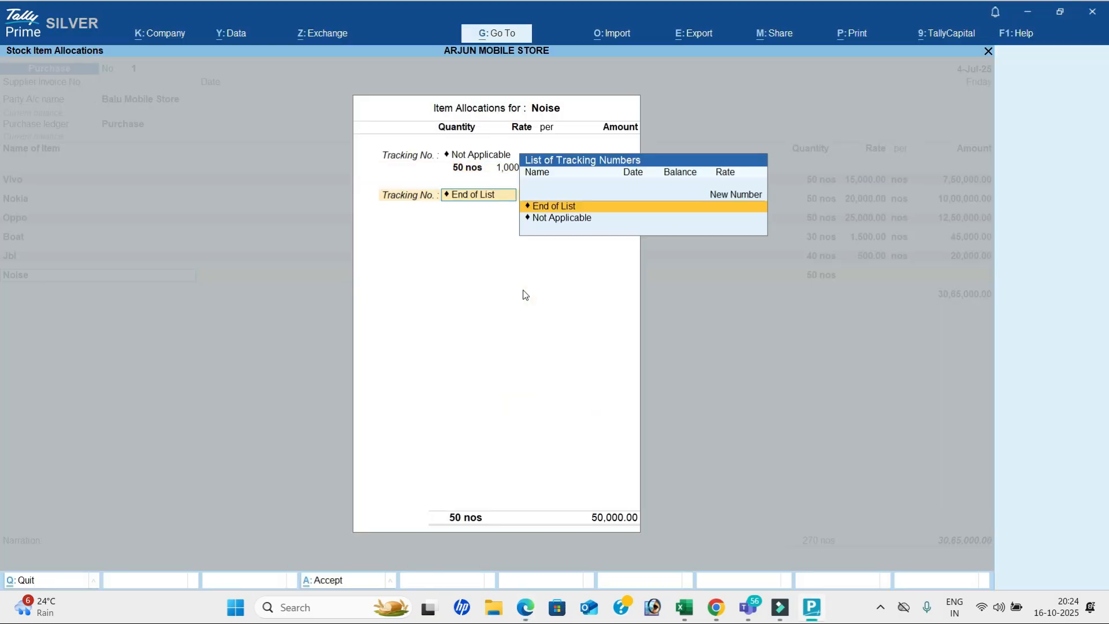
key("Return")
key("Return")
Step: Check the first pendrive in the PDF and add Hp with its tracking number set to Not Applicable
key("alt+Tab")
key("alt+Tab")
type("Hp")
key("Return")
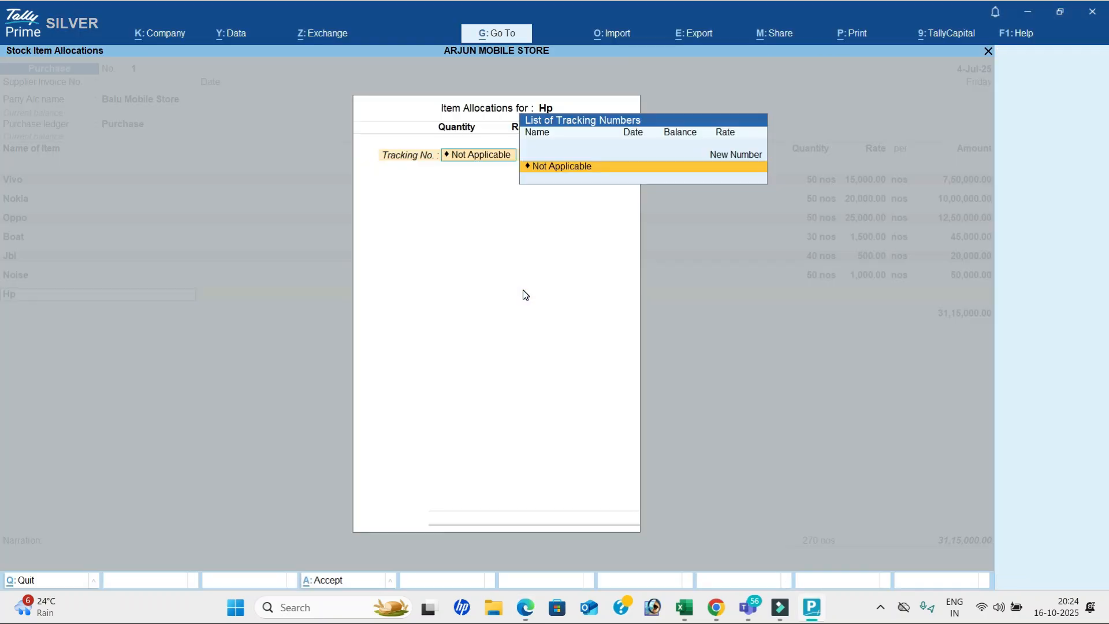
key("Return")
Step: Look up Hp's figures in the PDF, enter 60 nos at a rate of 500 and finish its item allocation
key("alt+Tab")
scroll(522, 290, "down", 3)
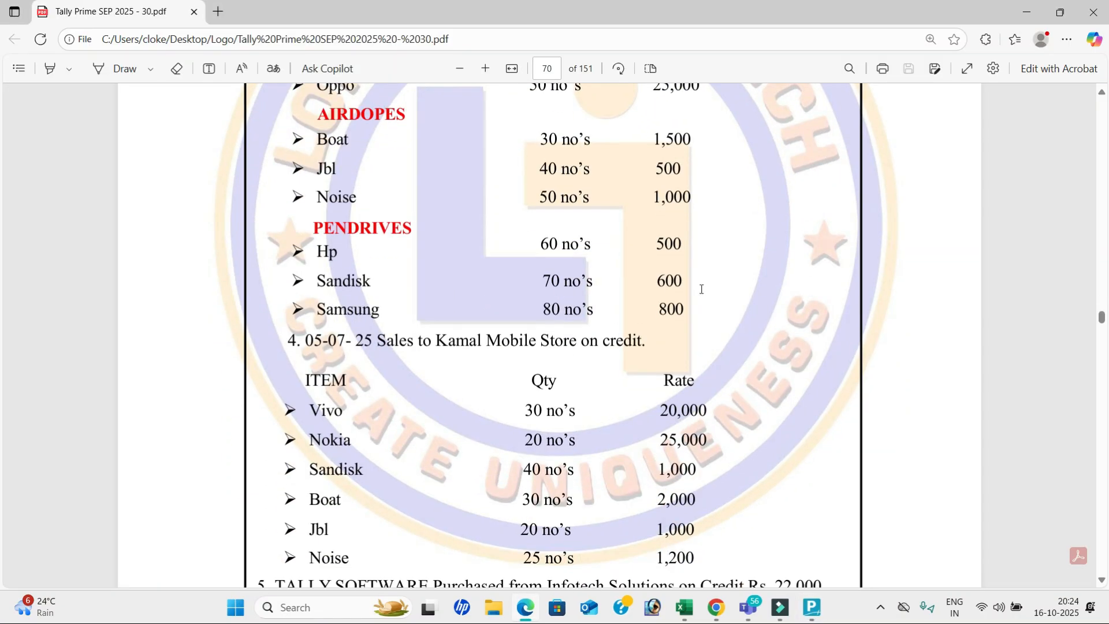
key("alt+Tab")
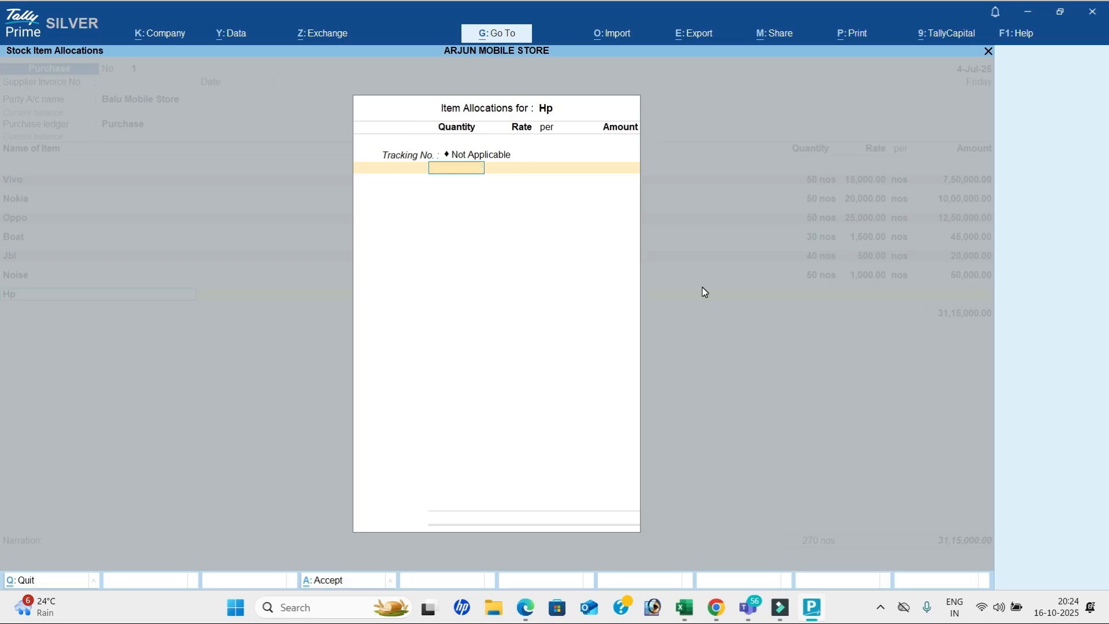
type("60")
key("Return")
key("alt+Tab")
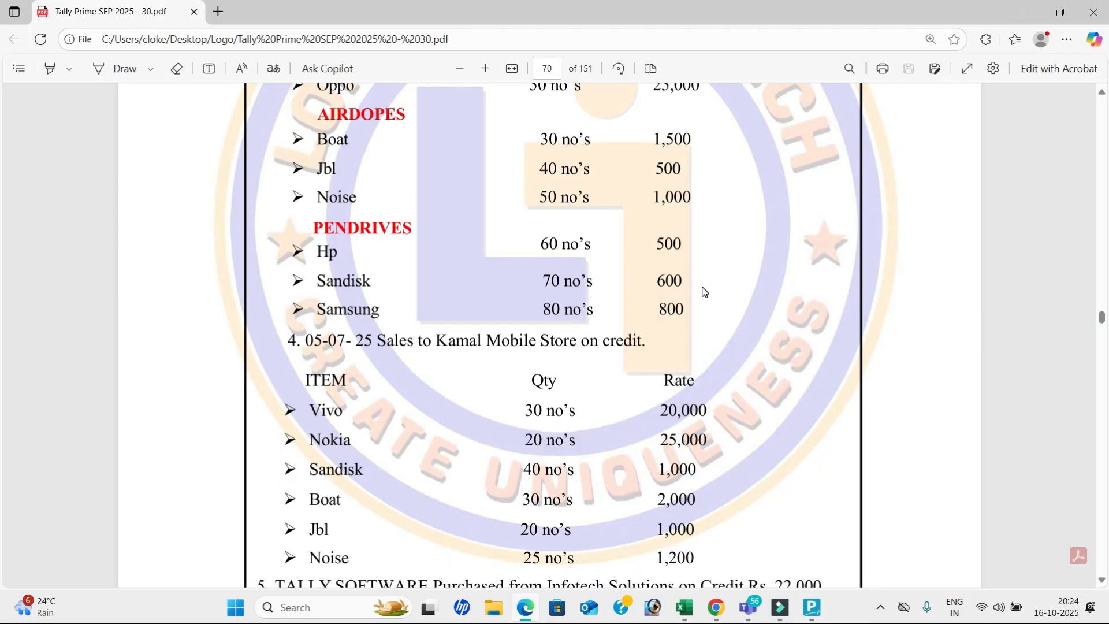
key("alt+Tab")
type("500")
key("Return")
key("Return")
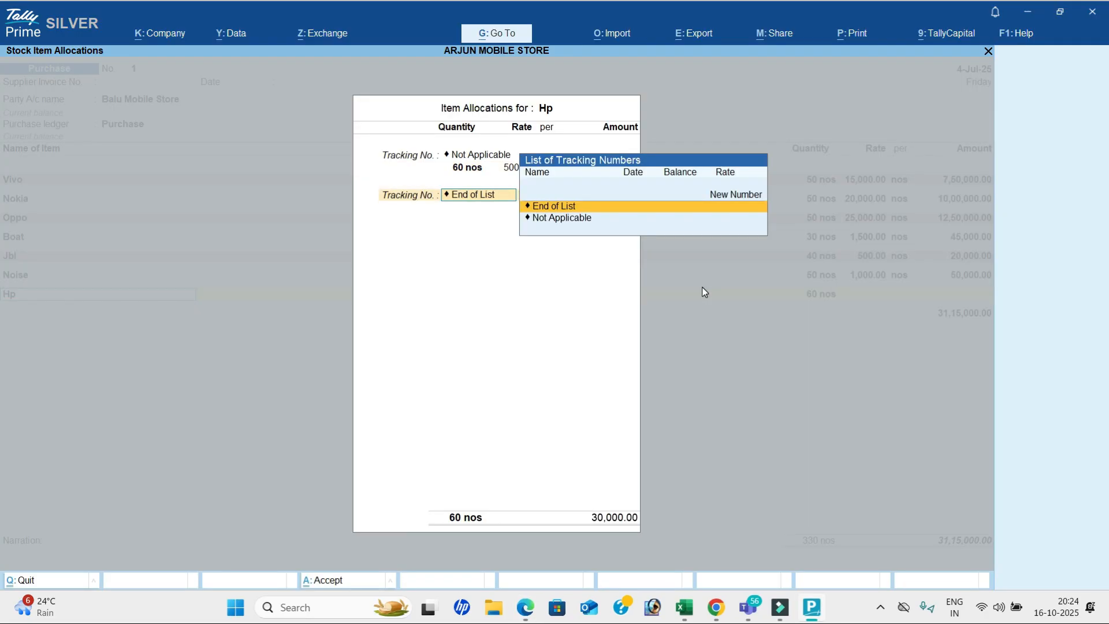
key("Return")
Step: Check the pendrive after Hp in the PDF and add Sandisk to the purchase voucher
key("alt+Tab")
key("alt+Tab")
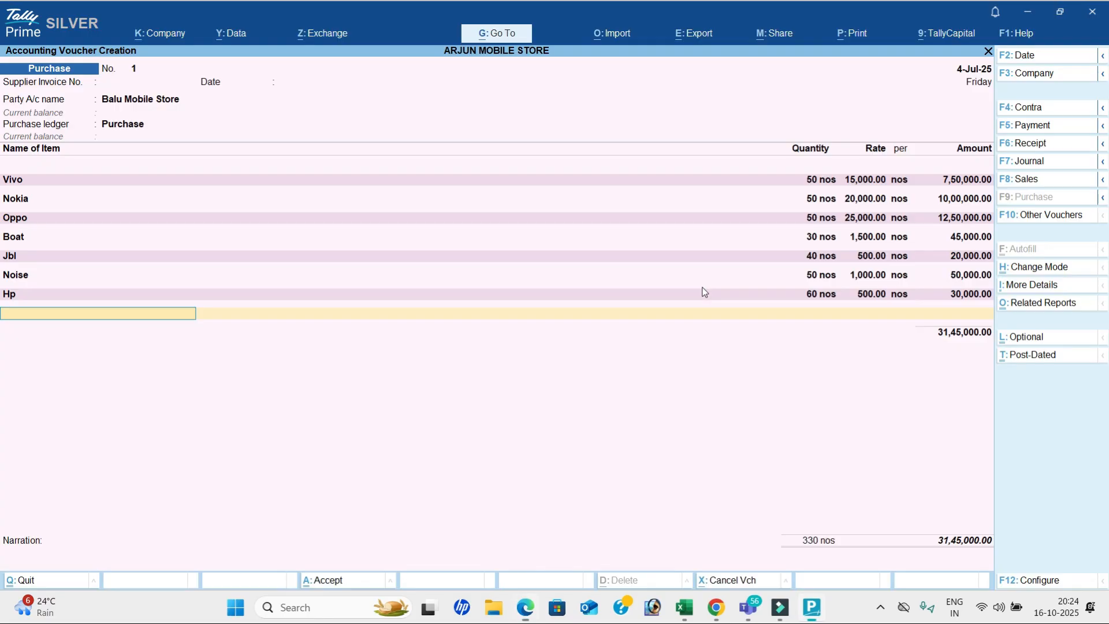
type("Sa")
key("Down")
key("Return")
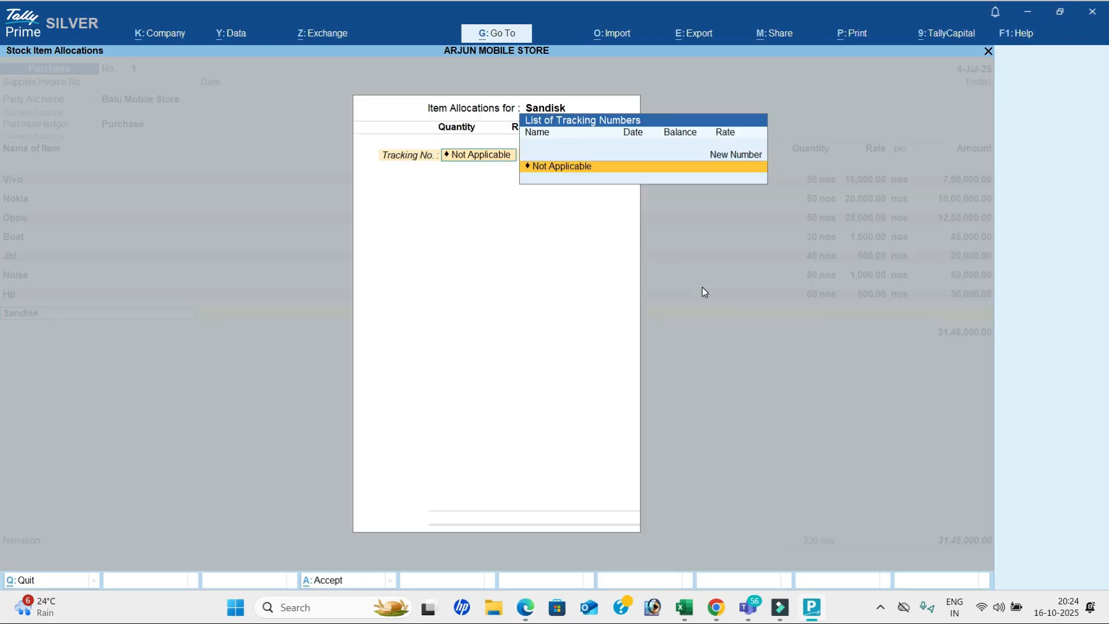
Step: Look up Sandisk's figures in the PDF, enter 70 nos at a rate of 600 with tracking Not Applicable and finish its allocation
key("alt+Tab")
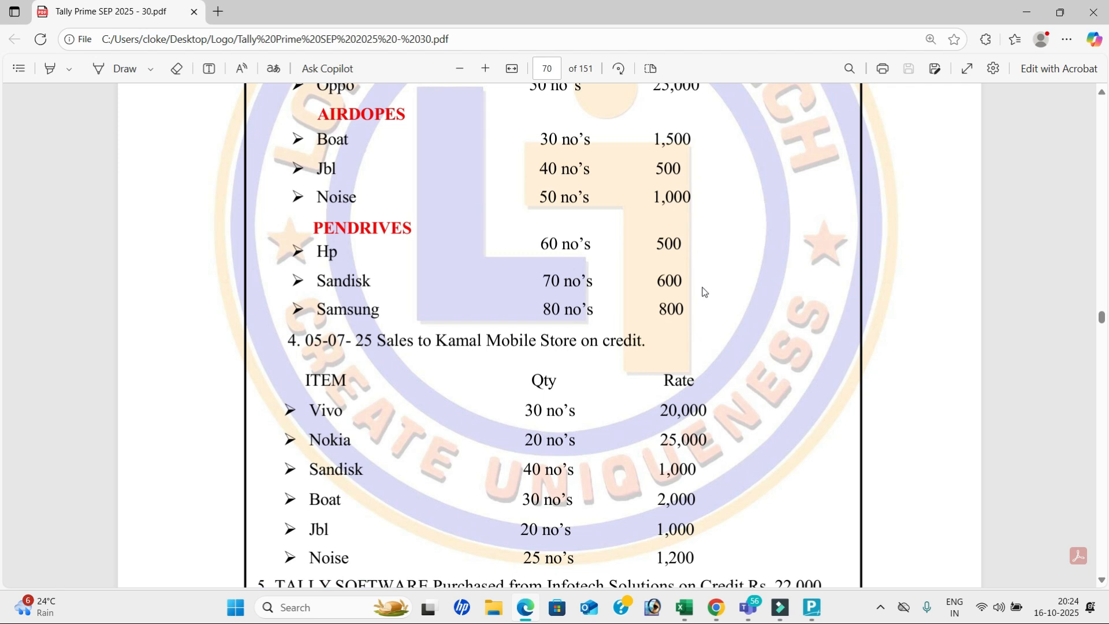
key("alt+Tab")
type("70")
key("Return")
type("600")
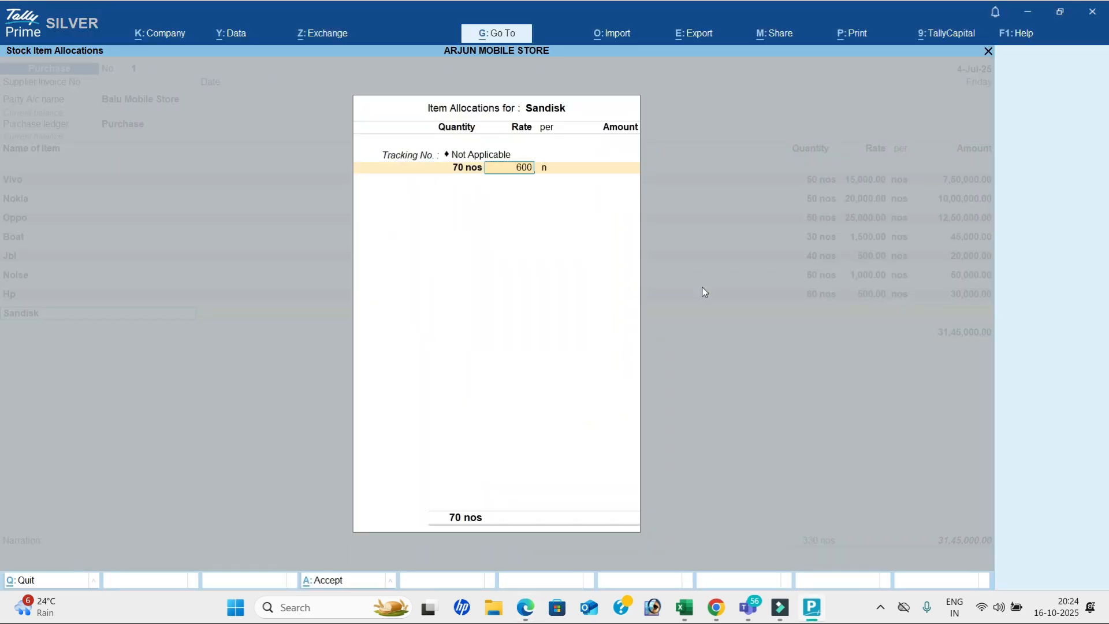
key("Return")
key("Return")
key("Return")
key("Return")
Step: Check the last pendrive in the PDF and add Samsung with its tracking number set to Not Applicable
key("alt+Tab")
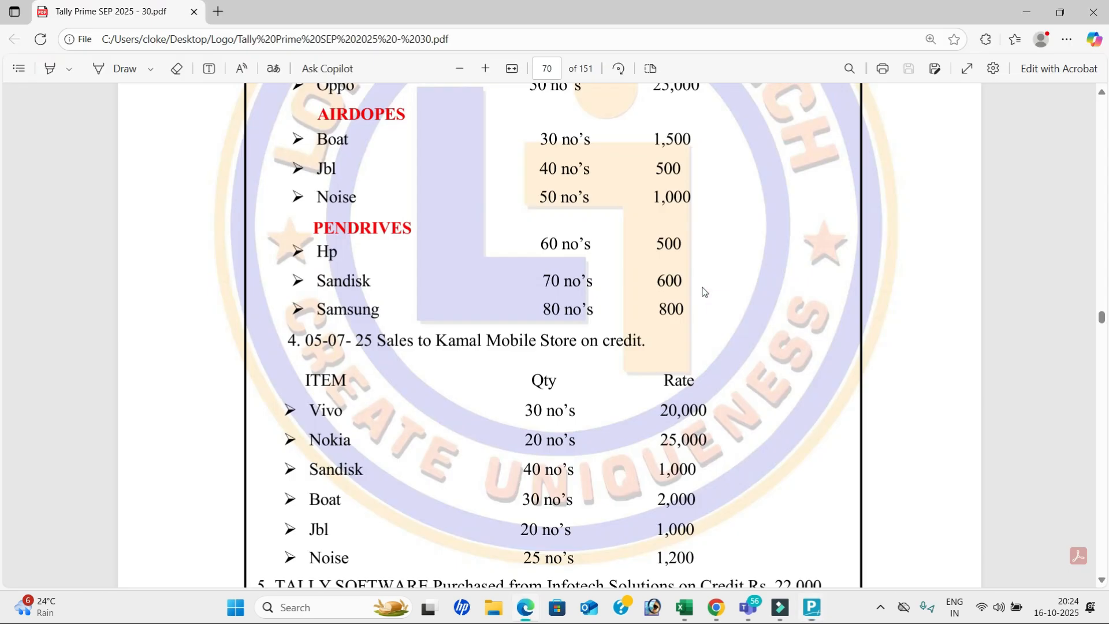
key("alt+Tab")
type("Sa")
key("Down")
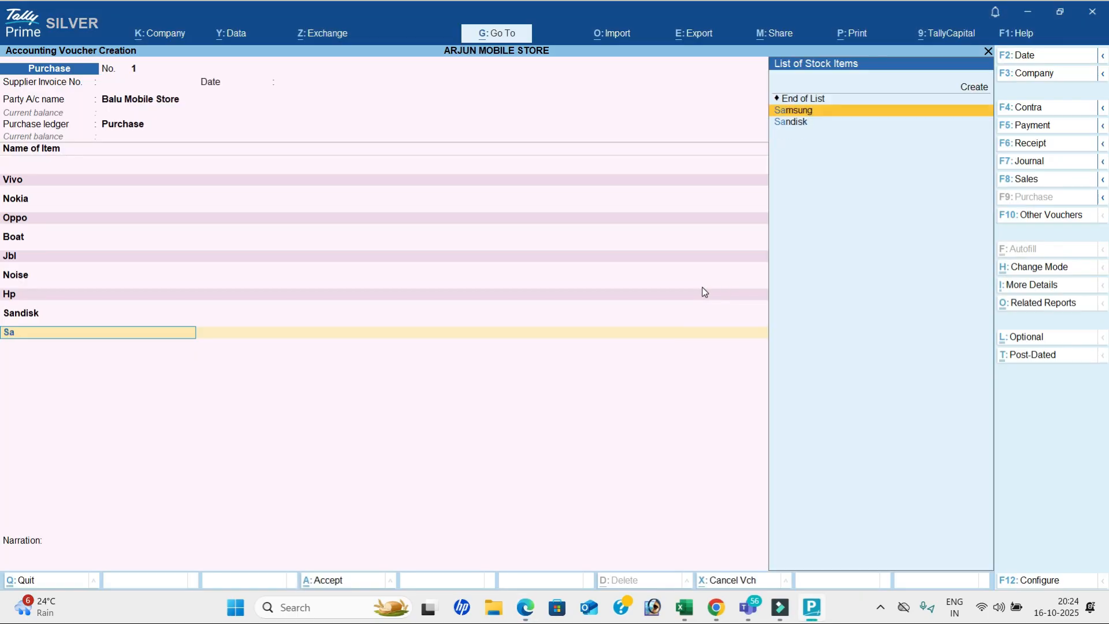
key("Return")
key("Return")
Step: Look up Samsung's figures in the PDF, enter 80 nos at a rate of 800 and finish its item allocation
key("alt+Tab")
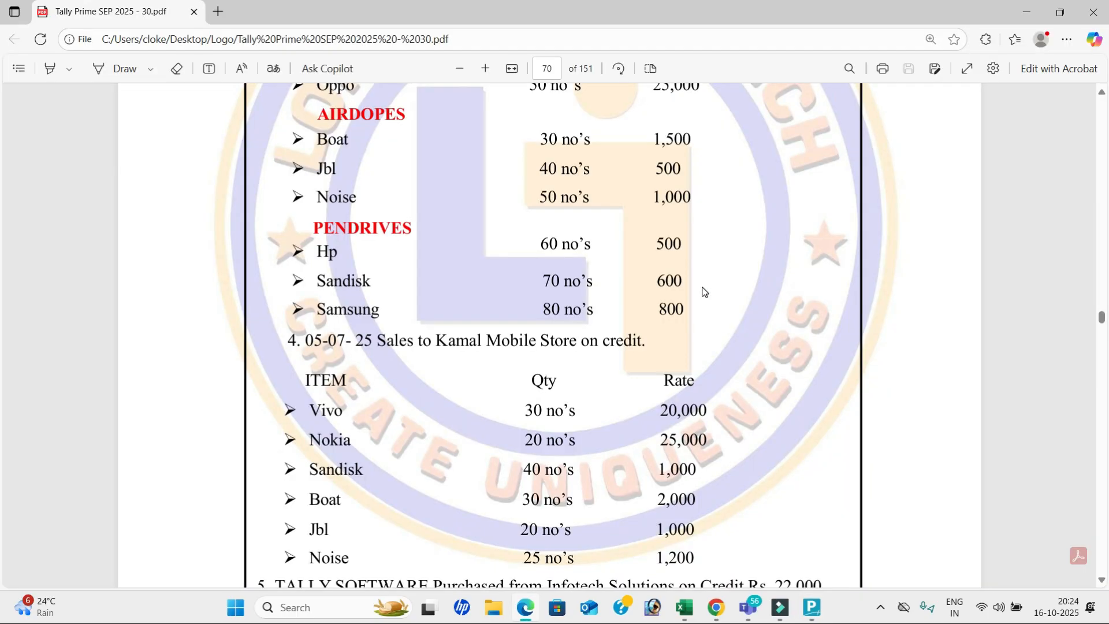
key("alt+Tab")
key("Return")
type("800")
key("Return")
key("Return")
key("Return")
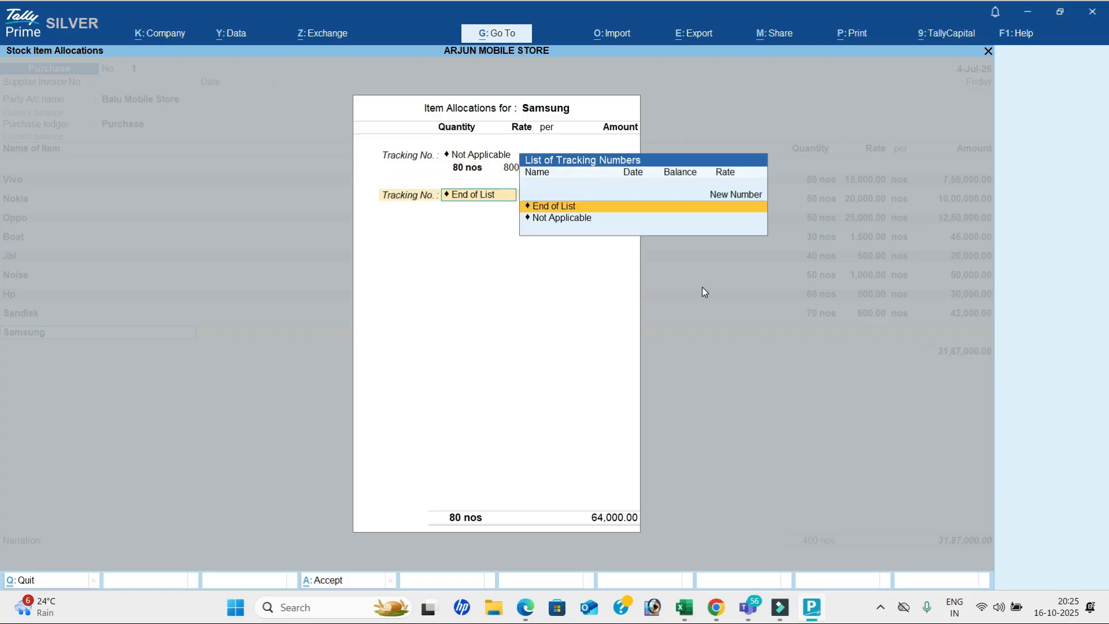
key("Return")
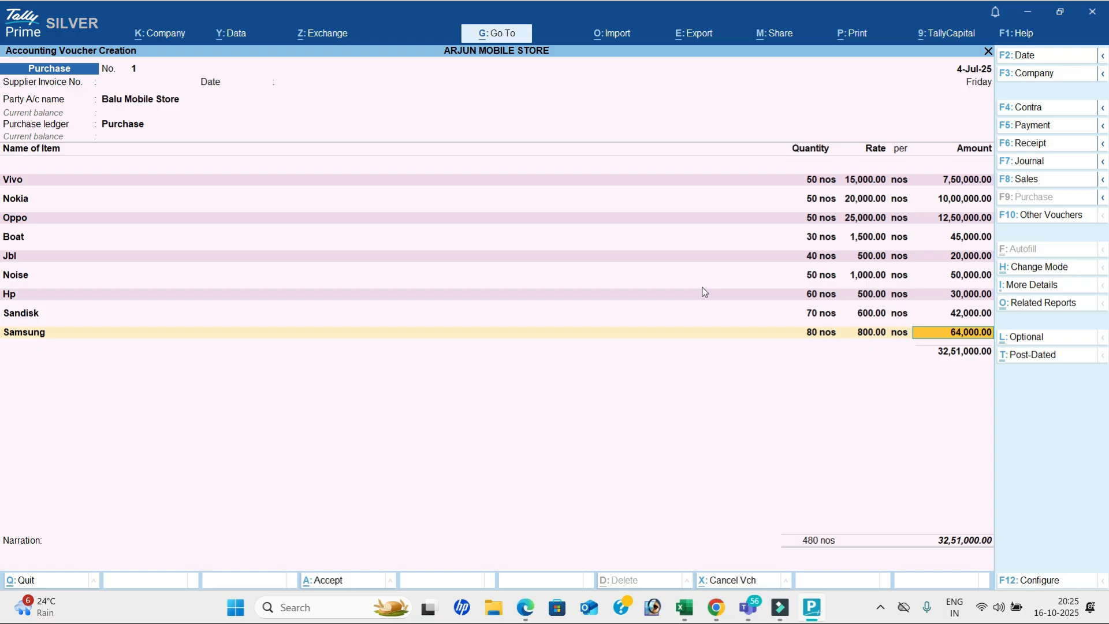
key("Return")
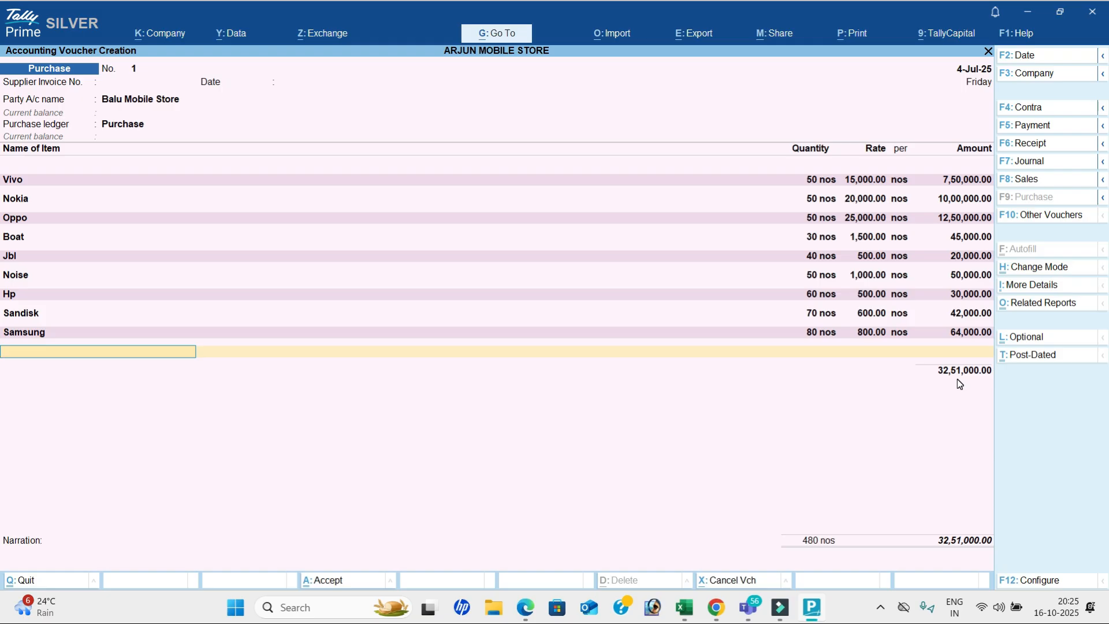
Step: End the item list, leave the narration blank and accept the Balu Mobile Store purchase voucher
key("Return")
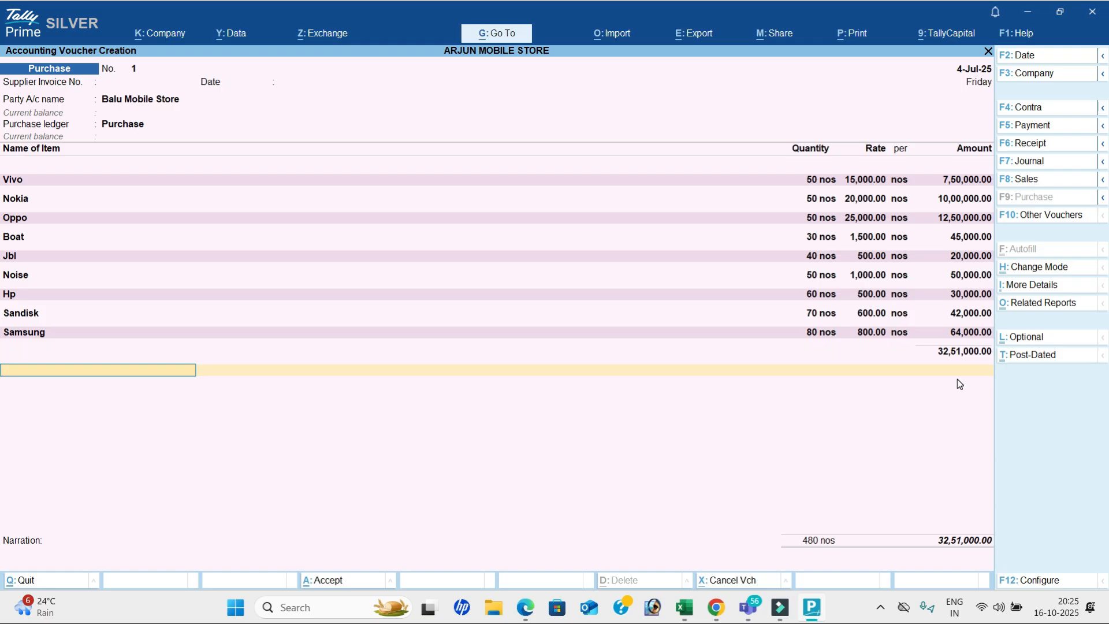
key("Return")
key("Return")
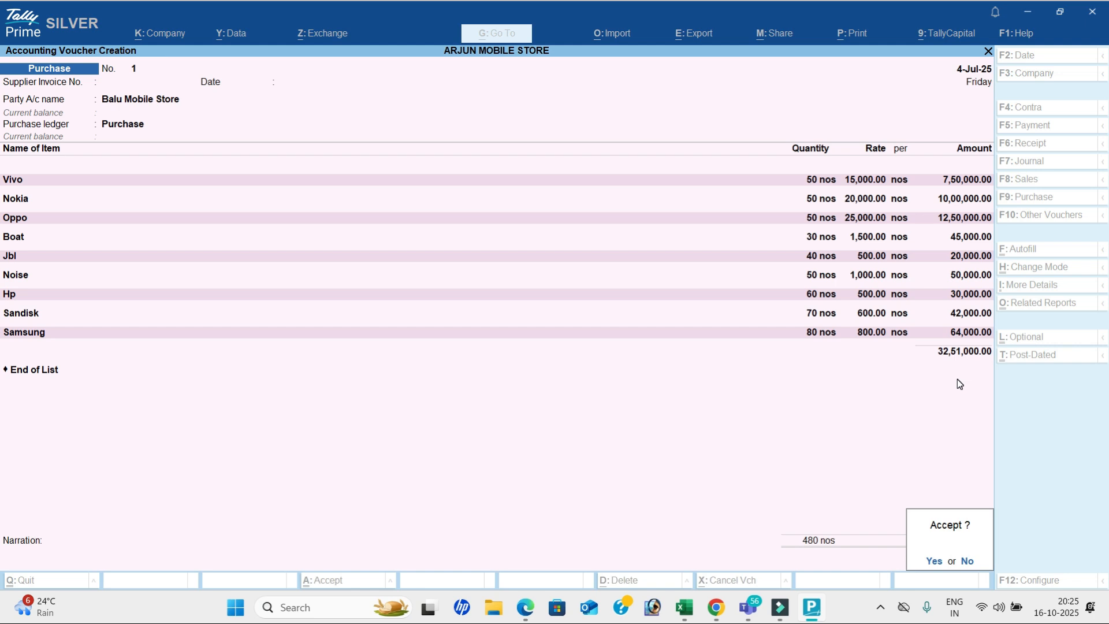
key("Return")
Step: Check the fourth transaction in the PDF and start a sales voucher dated 5-7-25
key("alt+Tab")
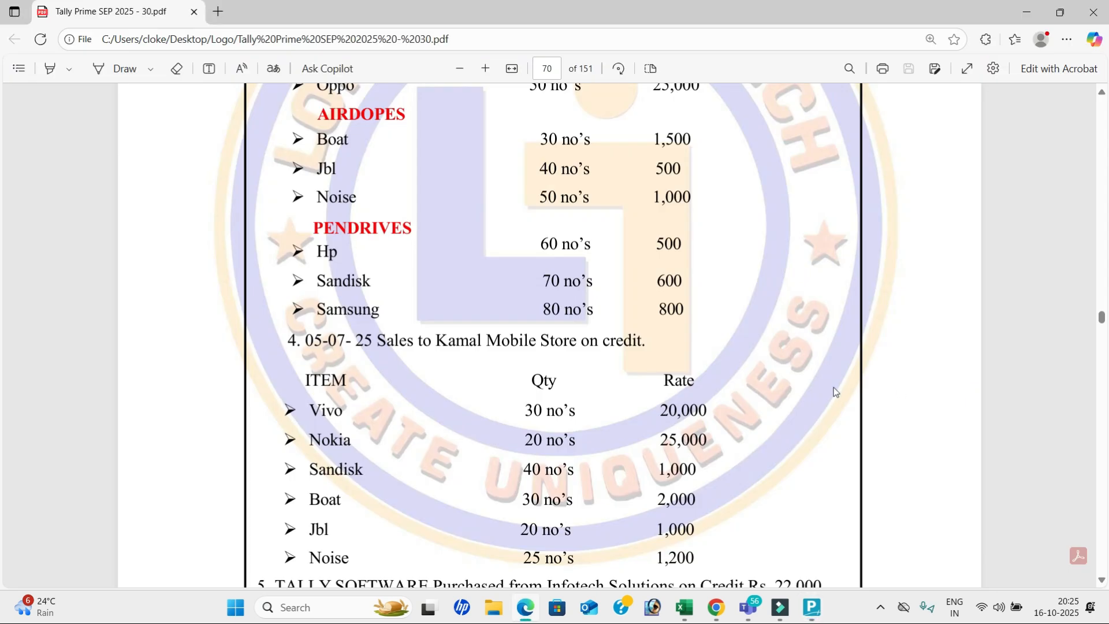
scroll(809, 388, "down", 3)
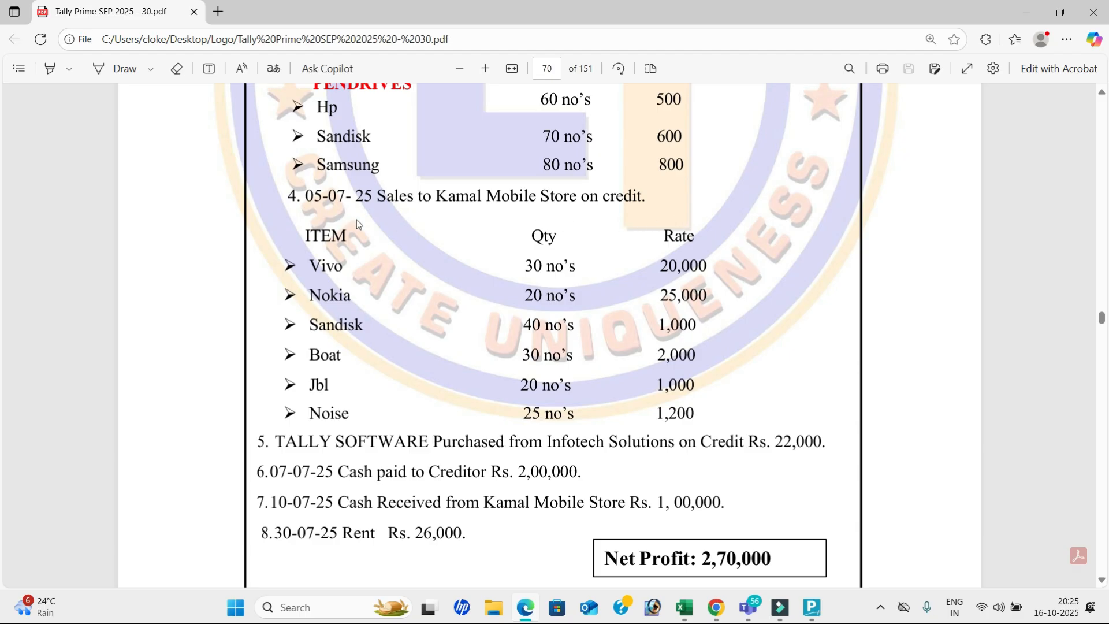
key("alt+Tab")
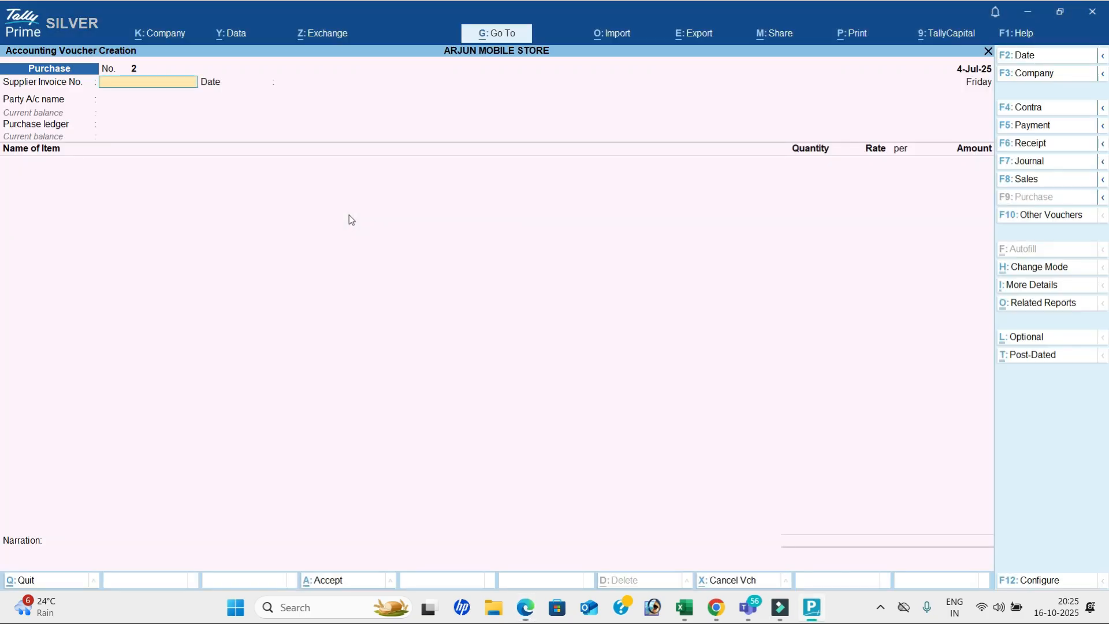
left_click(1040, 184)
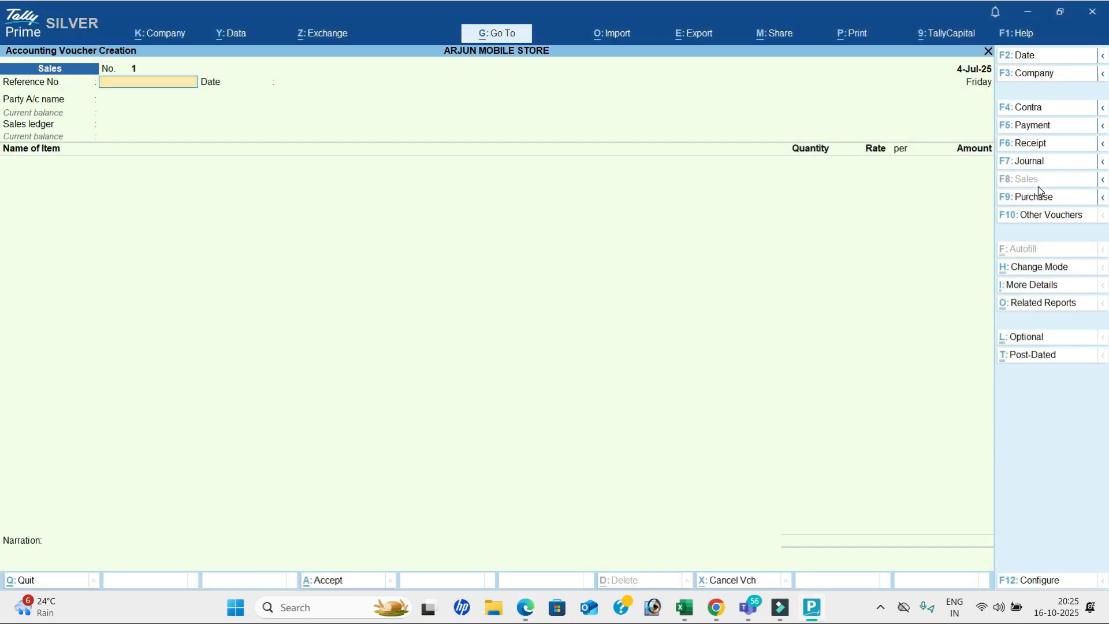
left_click(1038, 60)
key("BackSpace")
type("5-7-25")
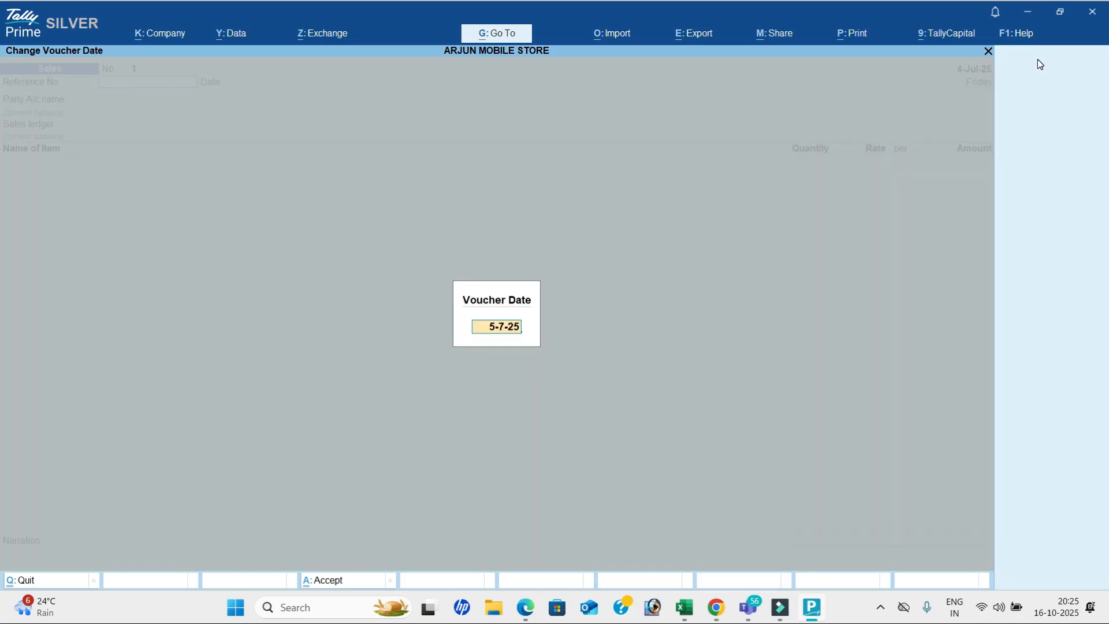
key("Return")
Step: Leave the sales reference number and date blank and choose Kamal Mobile Store as the party account
key("Return")
key("Return")
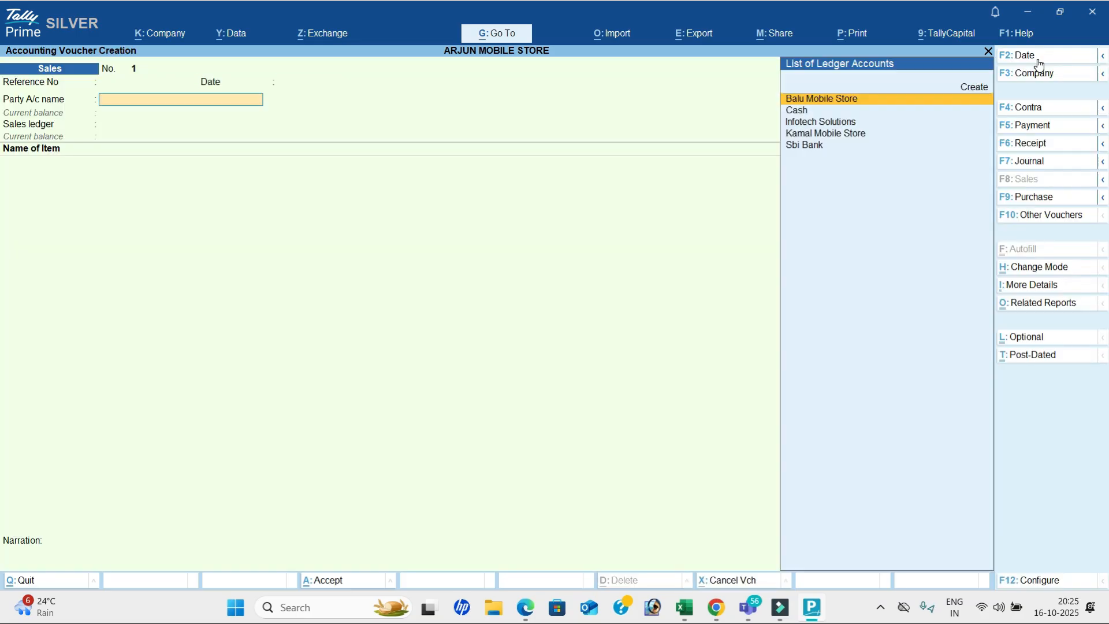
key("Down")
key("Down")
key("Down")
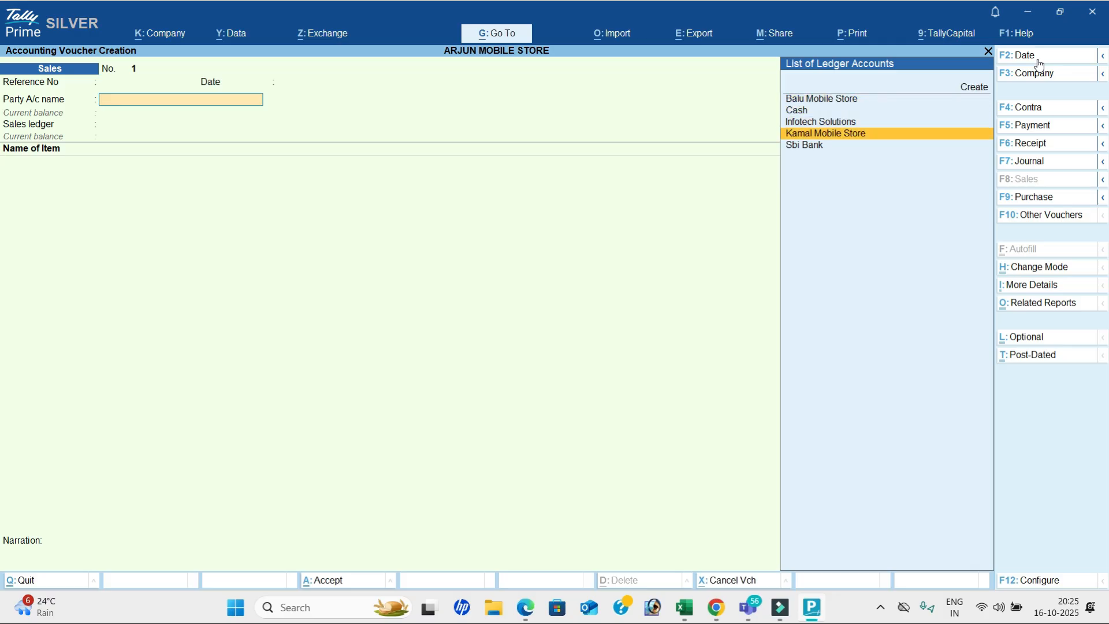
key("Return")
Step: Confirm Kamal Mobile Store as the party account and leave all dispatch and order details blank
key("Return")
key("Return")
key("Return")
key("Return")
key("Return")
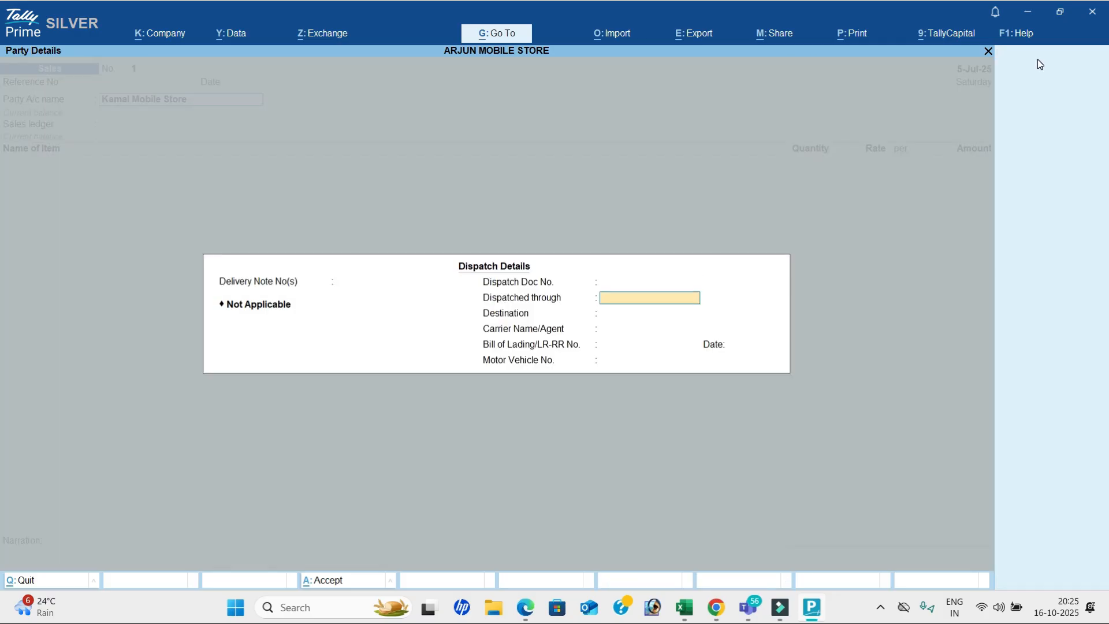
key("Return")
key("Return")
key("Return")
key("Return")
key("Return")
key("Return")
Step: Keep Kamal Mobile Store's default party details and choose Sales as the sales ledger
key("Return")
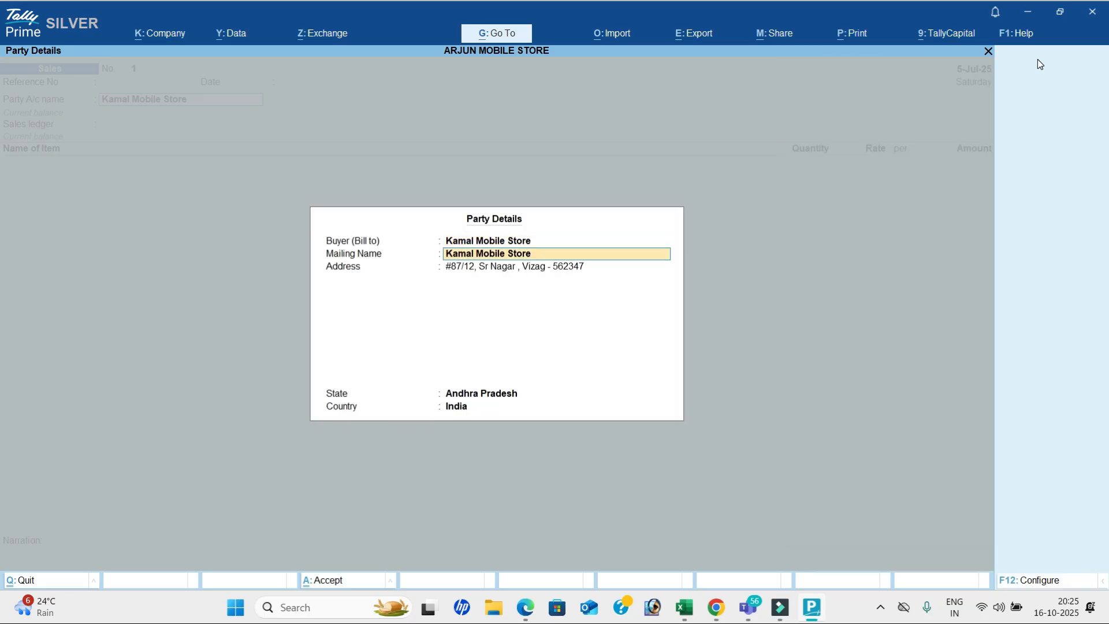
key("Return")
key("Return")
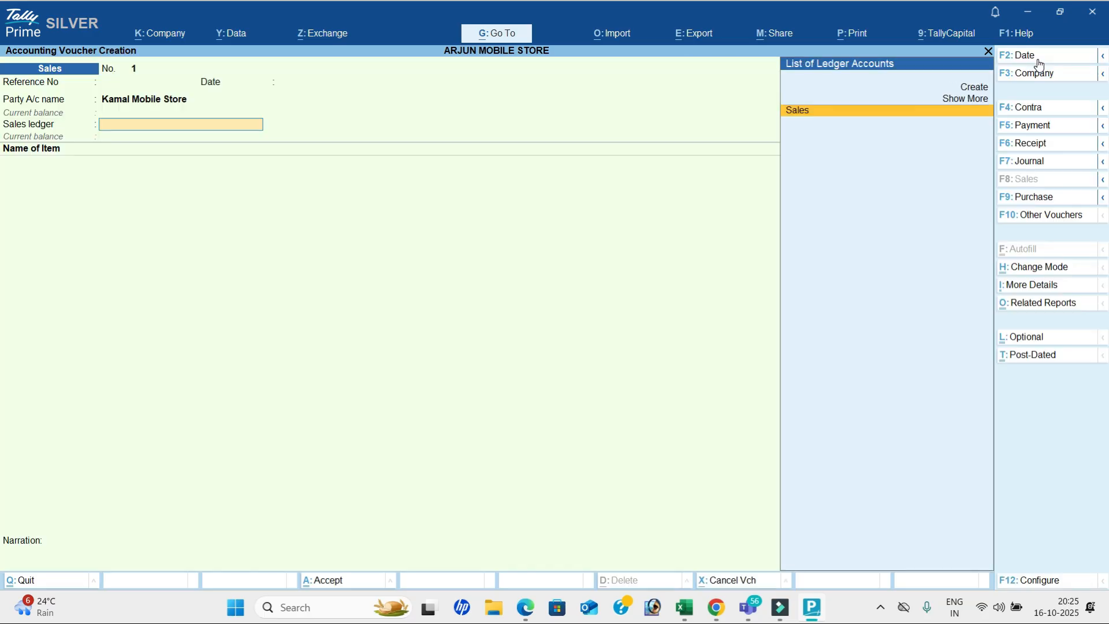
key("Return")
Step: Check the sales item list in the PDF and add Vivo as the first item, with tracking number Not Applicable
key("alt+Tab")
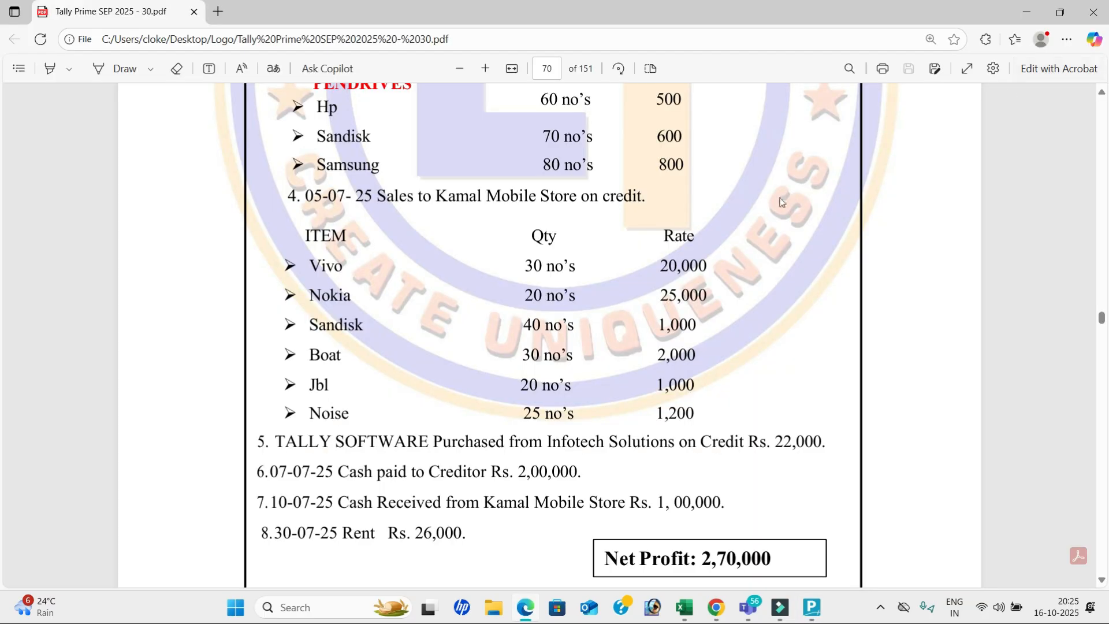
key("alt+Tab")
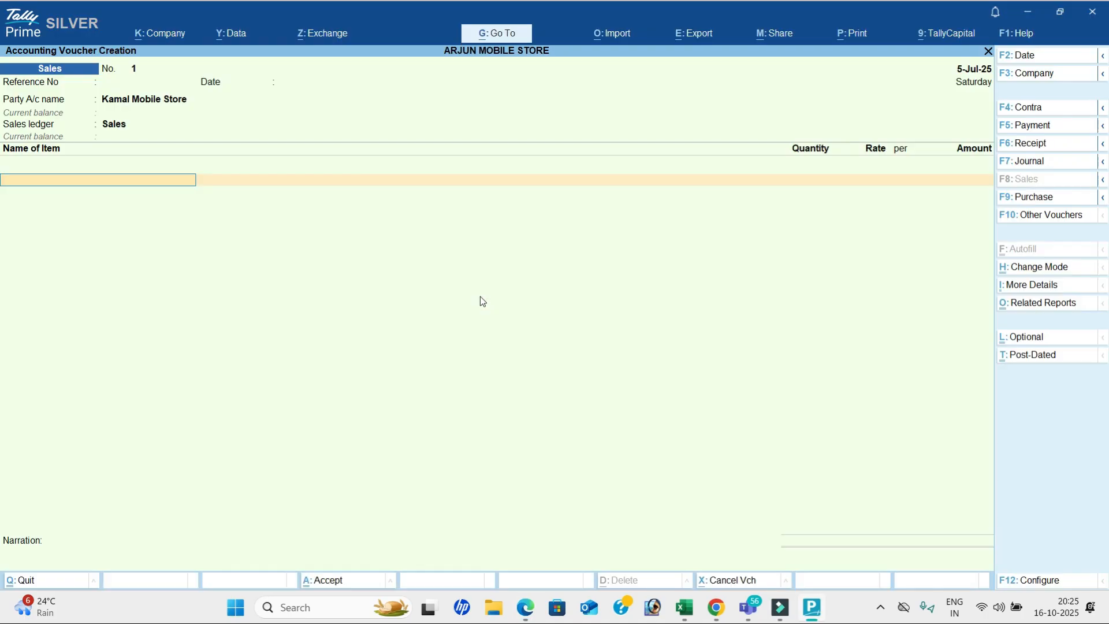
type("V")
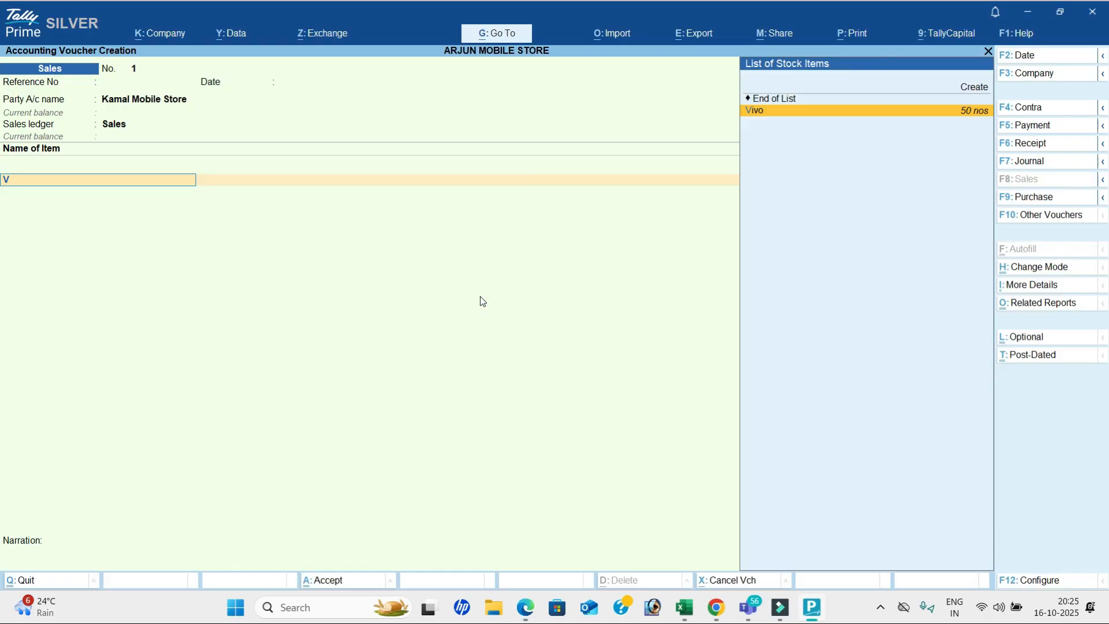
key("BackSpace")
type("V")
key("Return")
key("Return")
Step: Look up Vivo's figures in the PDF, enter 30 nos at a rate of 20000 and finish its item allocation
key("alt+Tab")
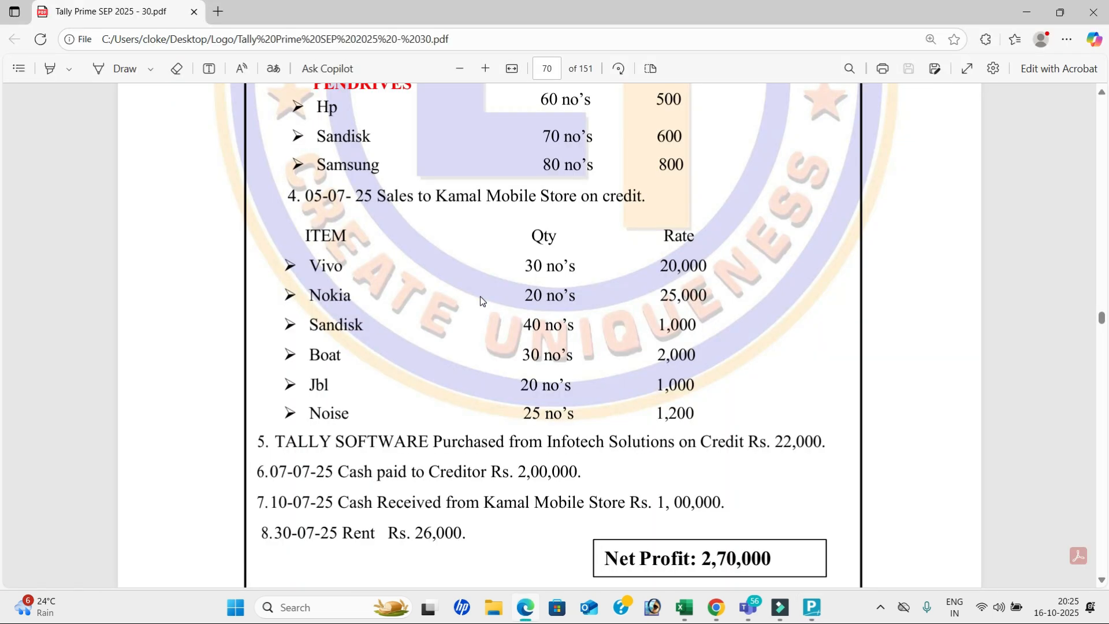
key("alt+Tab")
type("30")
key("Return")
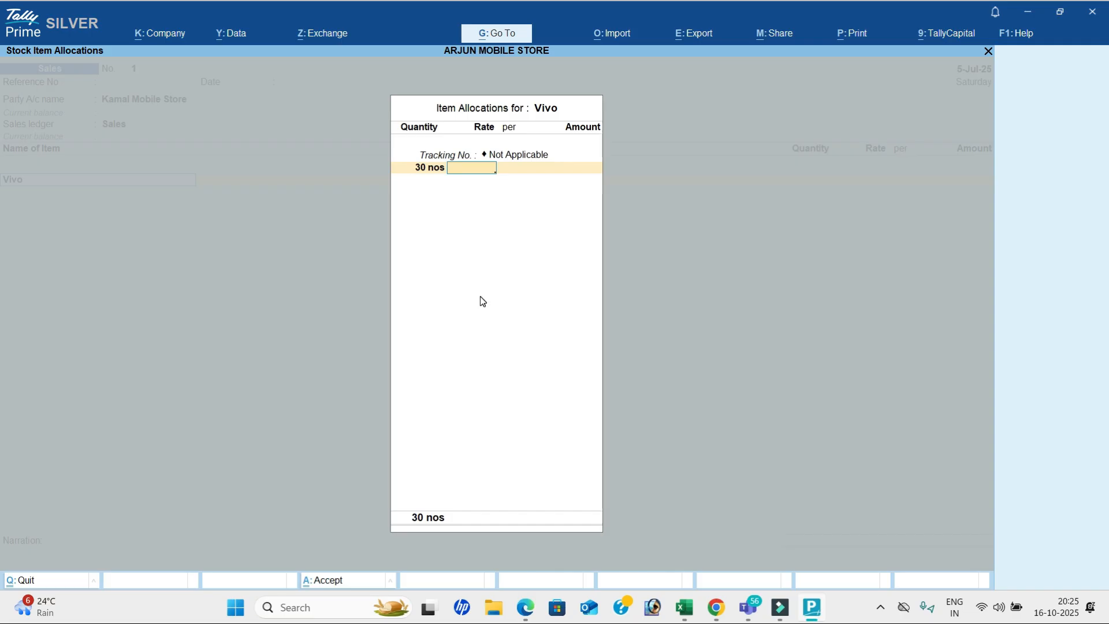
type("20000")
key("Return")
key("Return")
key("Return")
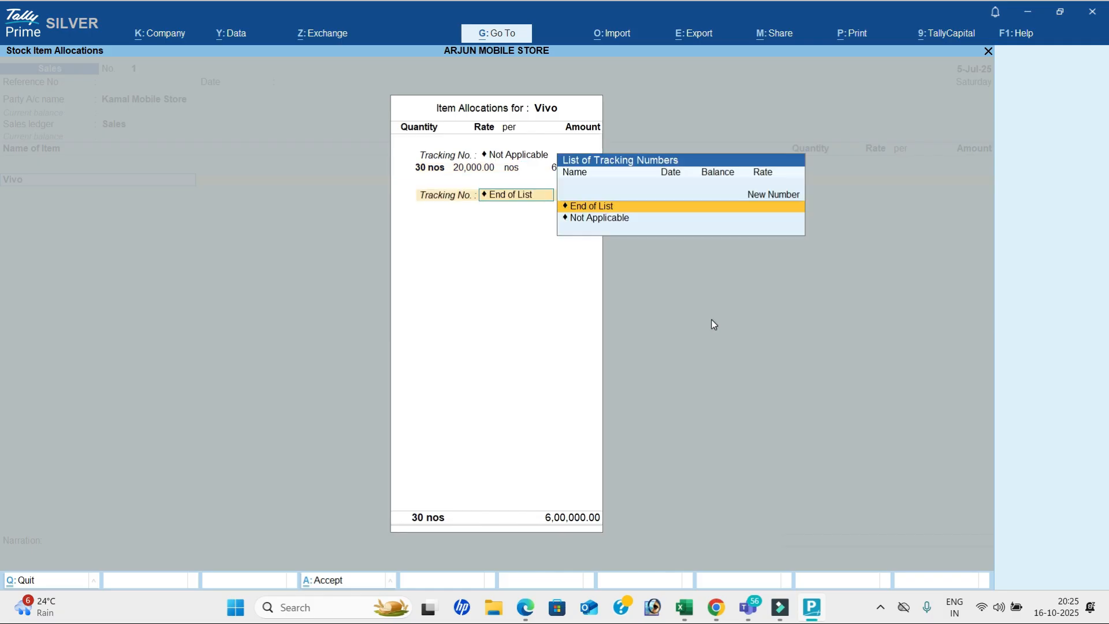
key("Return")
key("Return")
Step: Check the second sales item in the PDF and add Nokia to the sales voucher
key("alt+Tab")
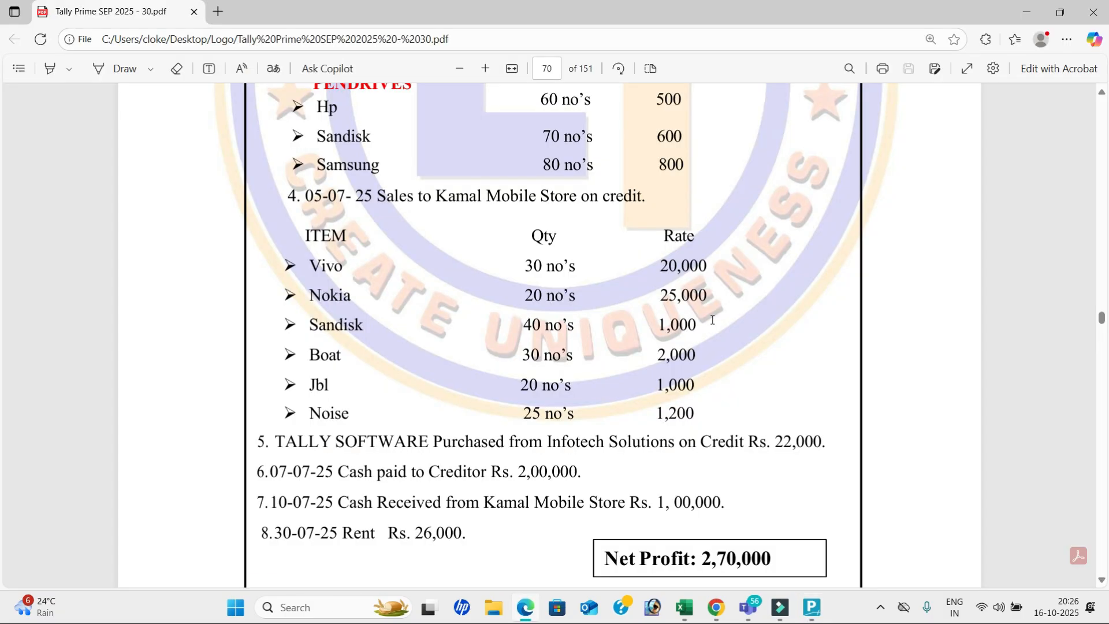
key("alt+Tab")
type("No")
key("Down")
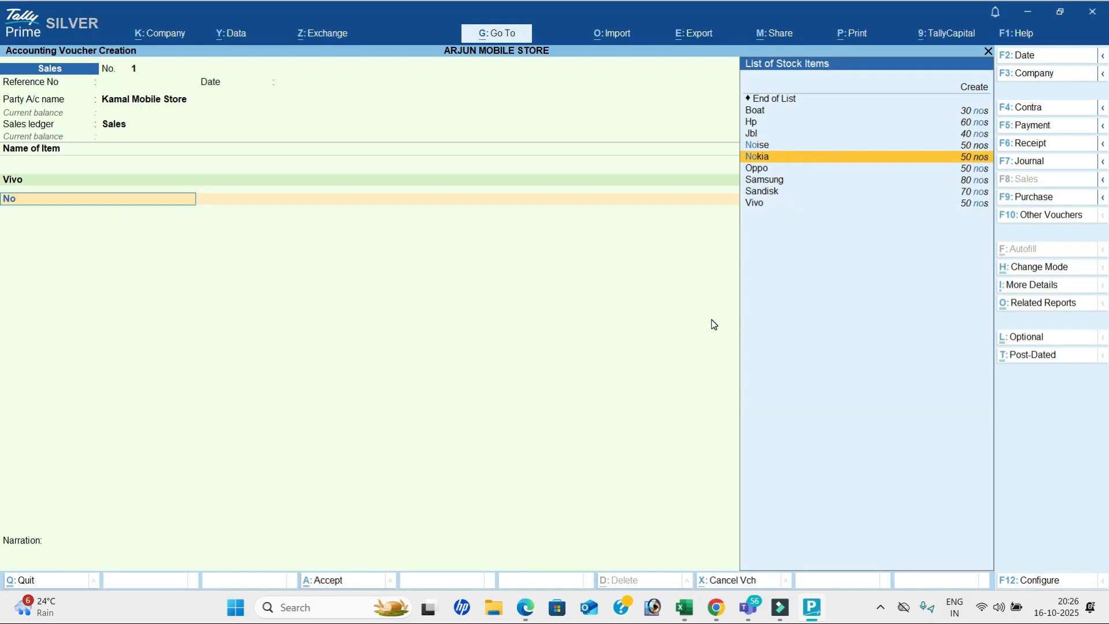
key("Return")
Step: Look up Nokia's figures in the PDF, enter 20 nos at a rate of 25000 and finish its item allocation
key("alt+Tab")
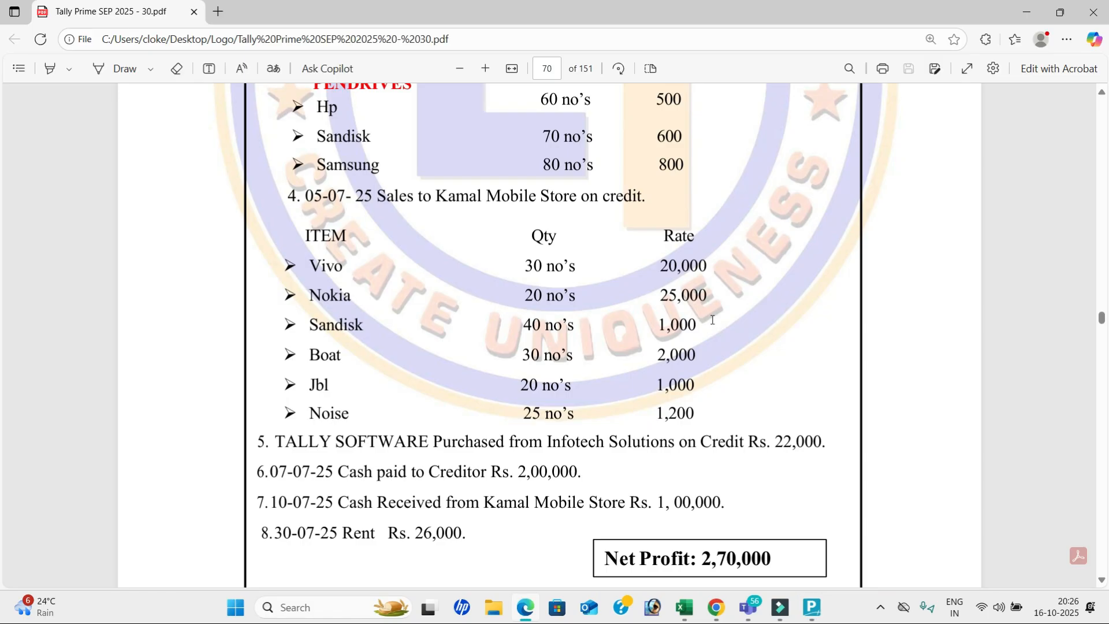
key("alt+Tab")
type("20")
key("Return")
type("25000")
key("Return")
key("Return")
key("Return")
key("Return")
Step: Check the third sales item in the PDF and add Sandisk to the sales voucher
key("alt+Tab")
key("alt+Tab")
type("Sa")
key("Down")
key("Return")
Step: Look up Sandisk's figures in the PDF, enter 40 nos at a rate of 1000 and finish its item allocation
key("alt+Tab")
key("alt+Tab")
type("40")
key("Return")
type("1000")
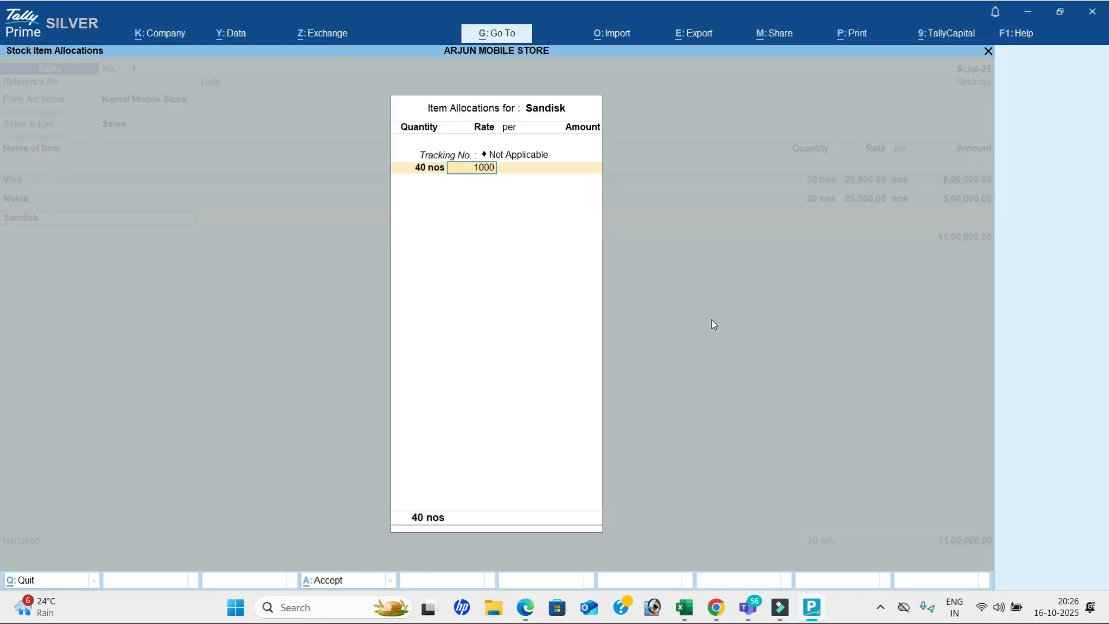
key("Return")
key("Return")
key("Return")
key("Return")
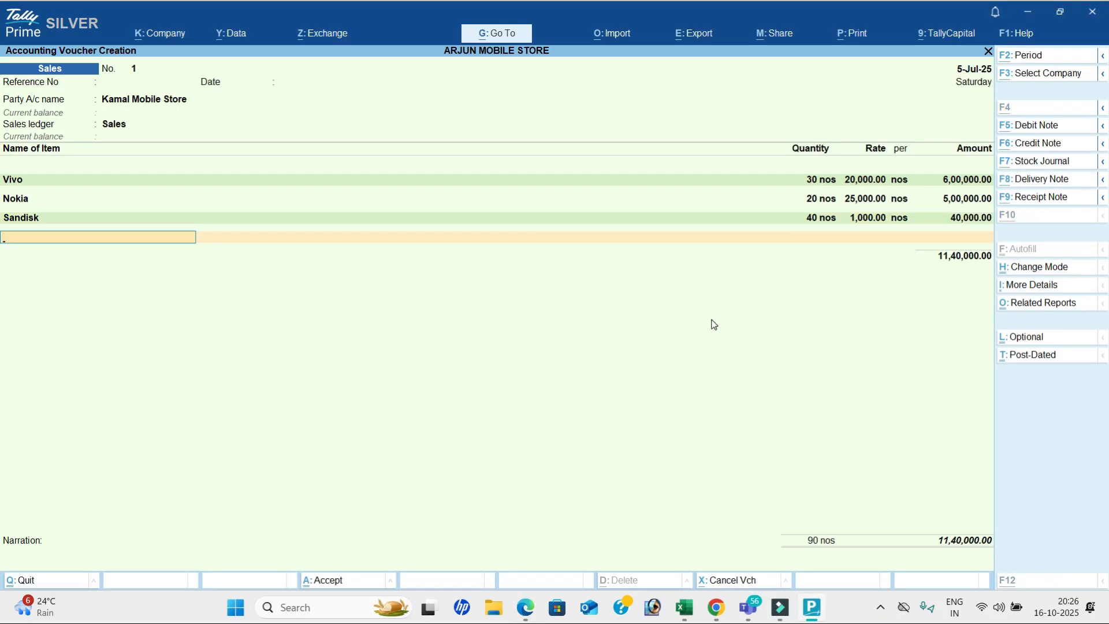
Step: Check the fourth sales item in the PDF and add Boat to the sales voucher, with tracking number Not Applicable
key("alt+Tab")
key("alt+Tab")
type("Bo")
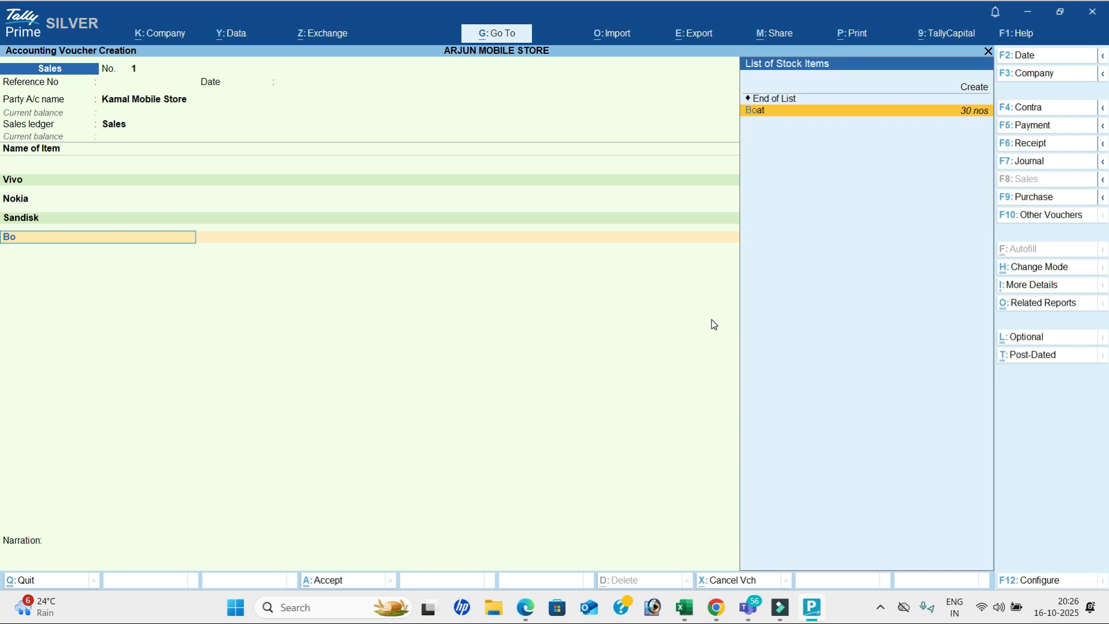
key("Return")
key("Return")
Step: Look up Boat's figures in the PDF, enter 30 nos at a rate of 2000 and finish its item allocation
key("alt+Tab")
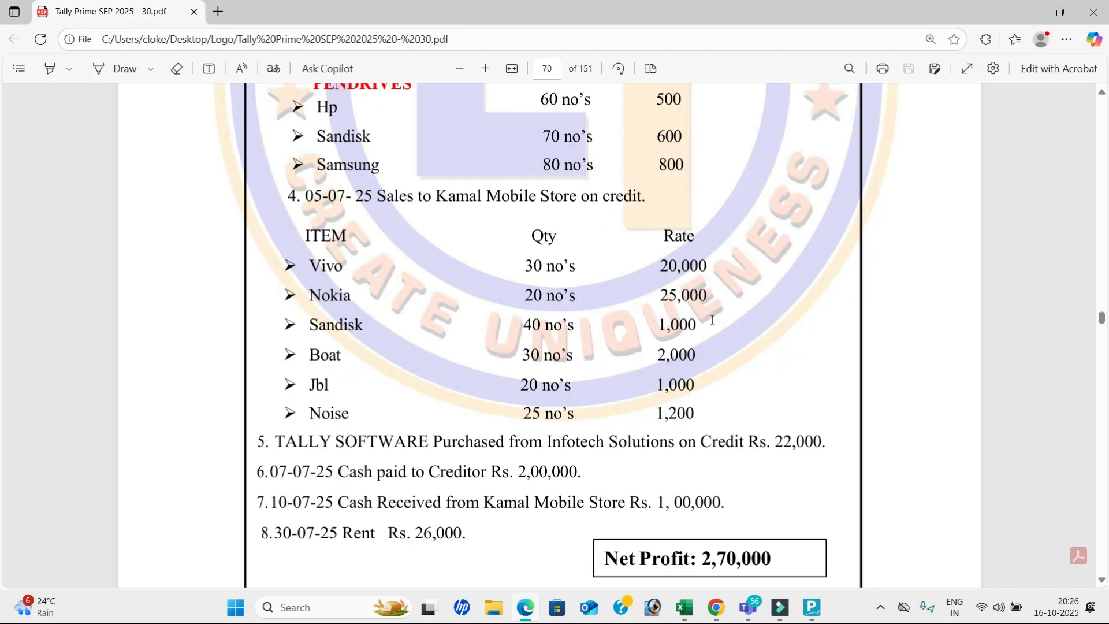
key("alt+Tab")
type("30")
key("Return")
type("2000")
key("Return")
key("Return")
key("Return")
key("Return")
Step: Check the fifth sales item in the PDF and add Jbl to the sales voucher, with tracking number Not Applicable
key("alt+Tab")
key("alt+Tab")
type("Jb")
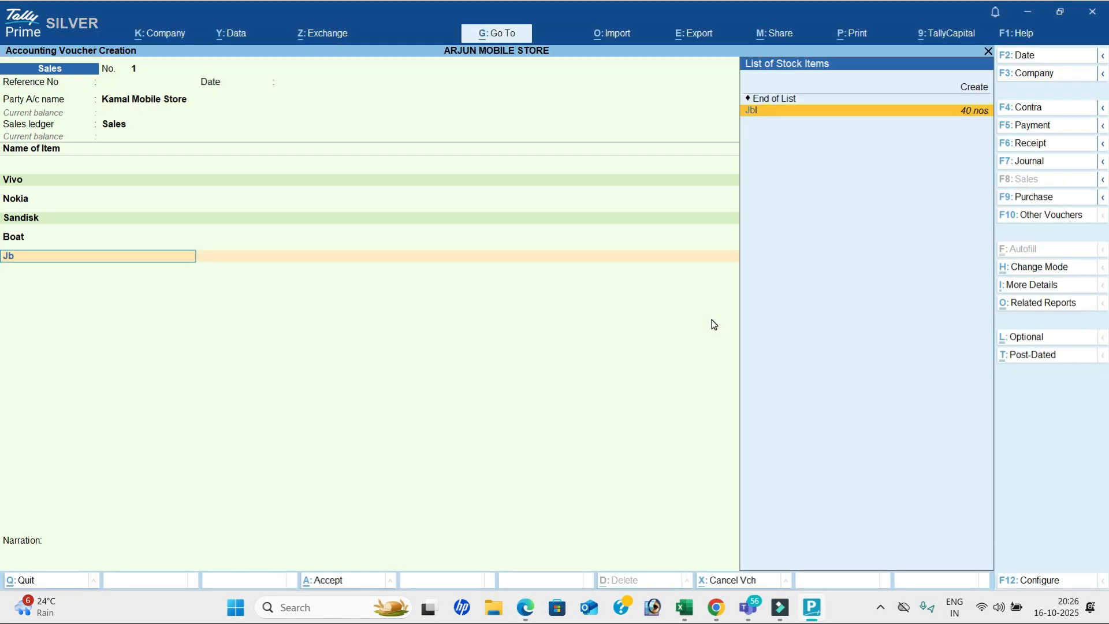
key("Return")
key("Return")
Step: Look up Jbl's figures in the PDF, enter 20 nos at a rate of 1000 and finish its item allocation
key("alt+Tab")
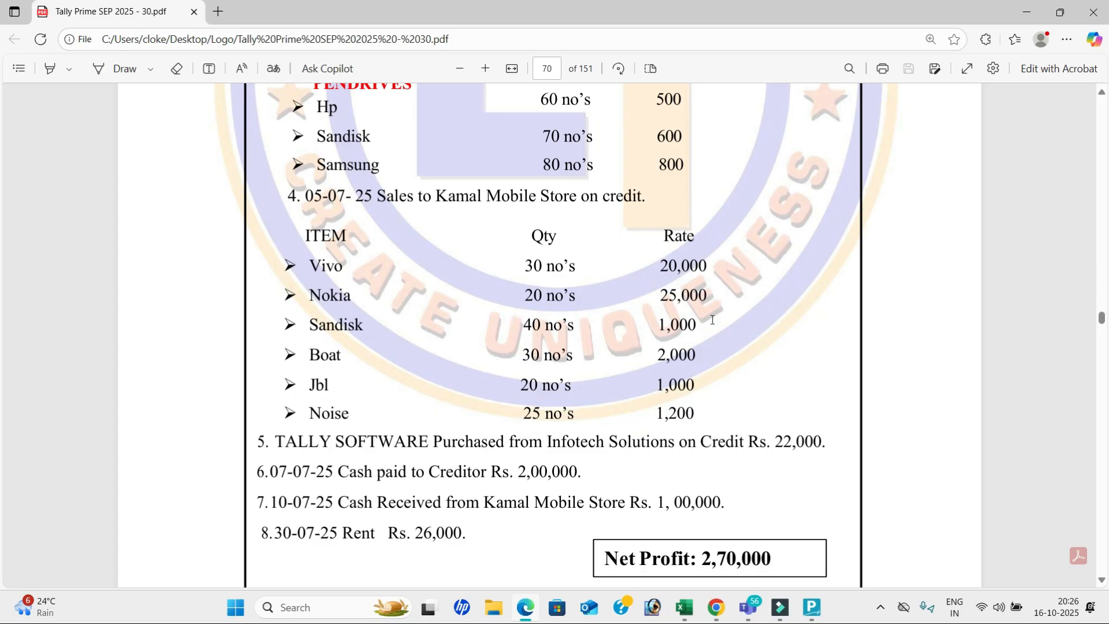
key("alt+Tab")
type("20")
key("Return")
type("1000")
key("Return")
key("Return")
key("Return")
key("Return")
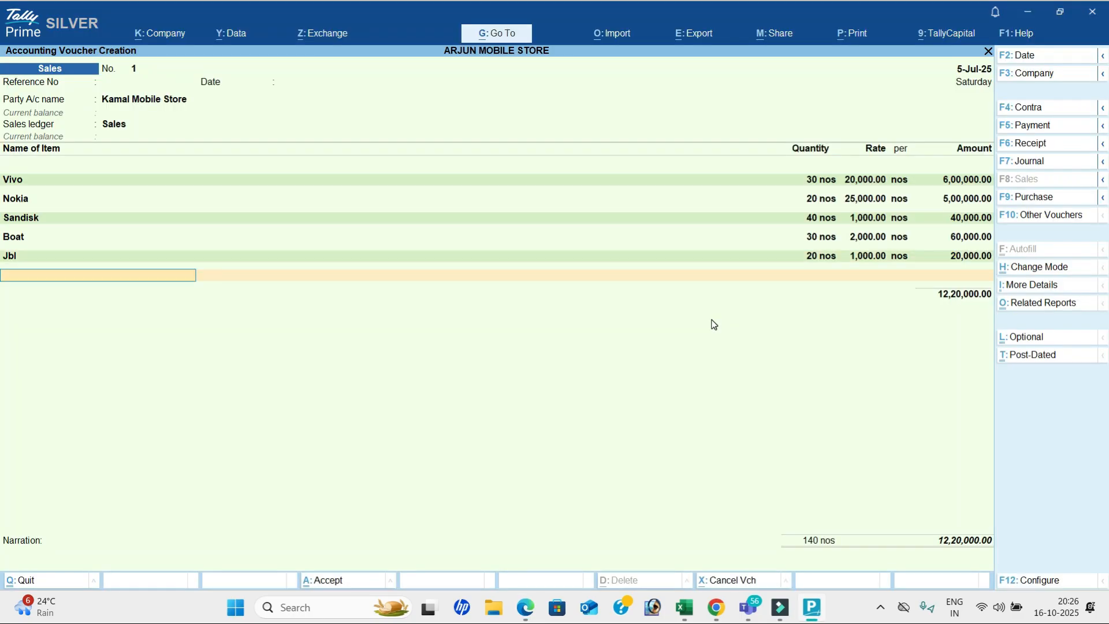
Step: Check the last sales item in the PDF and add Noise to the sales voucher, with tracking number Not Applicable
key("alt+Tab")
key("alt+Tab")
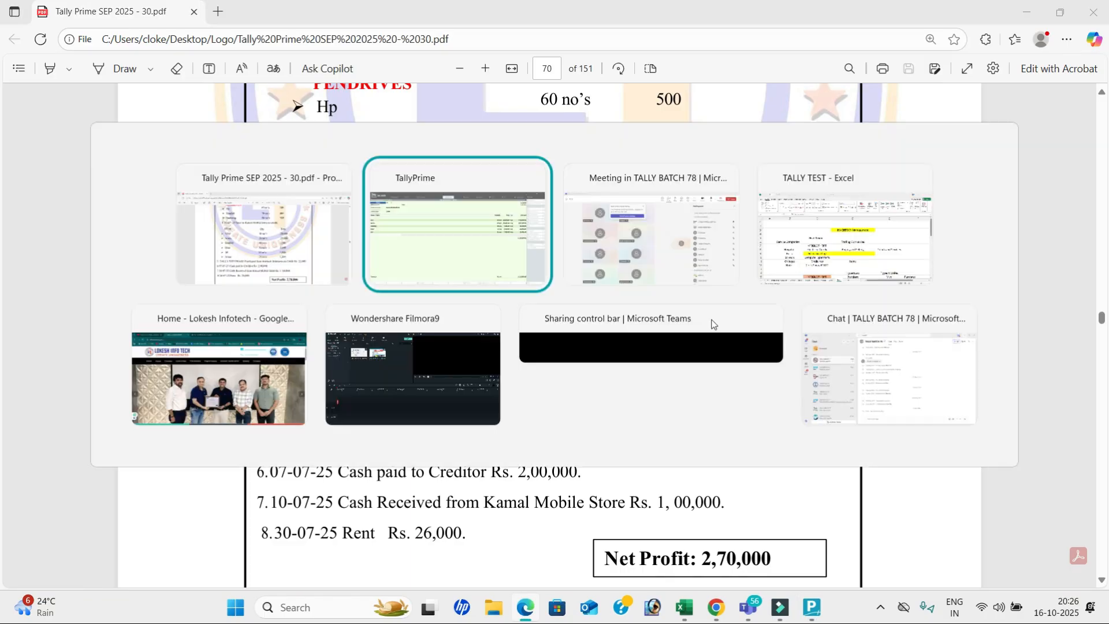
type("Noise")
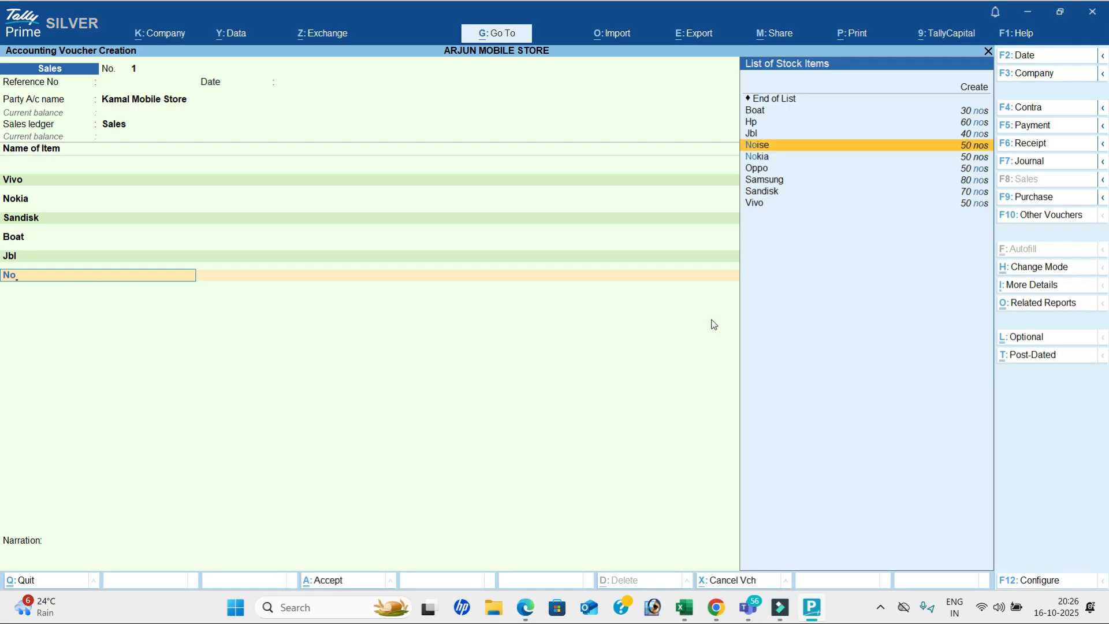
key("Return")
key("Return")
Step: Look up Noise's figures in the PDF, enter 25 nos at a rate of 1200 and end the voucher's item list
key("alt+Tab")
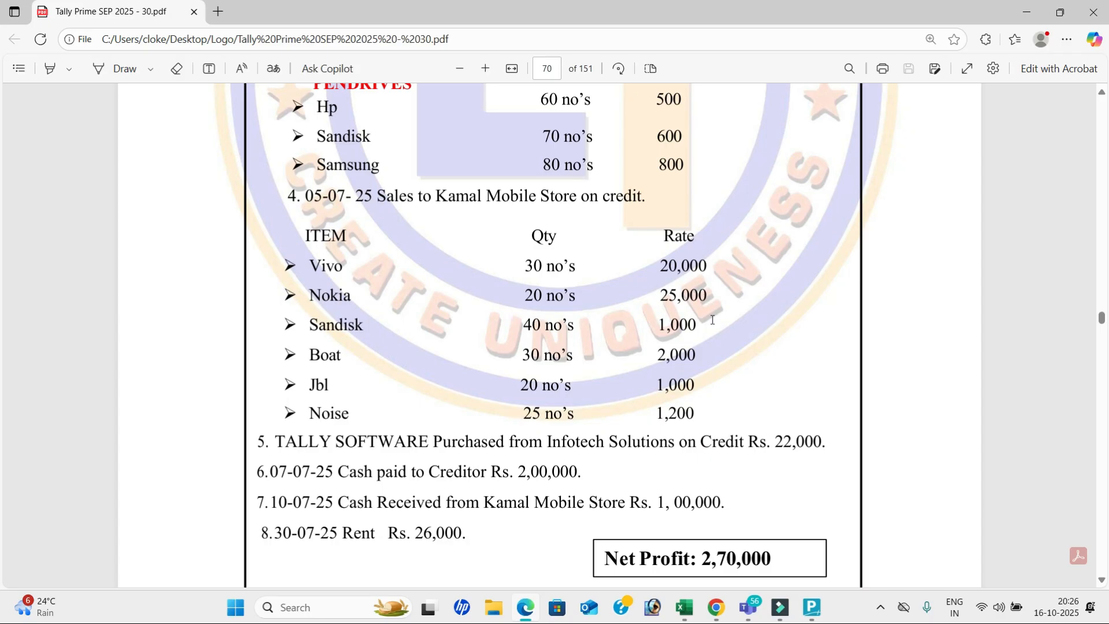
key("alt+Tab")
type("25")
key("Return")
type("12000")
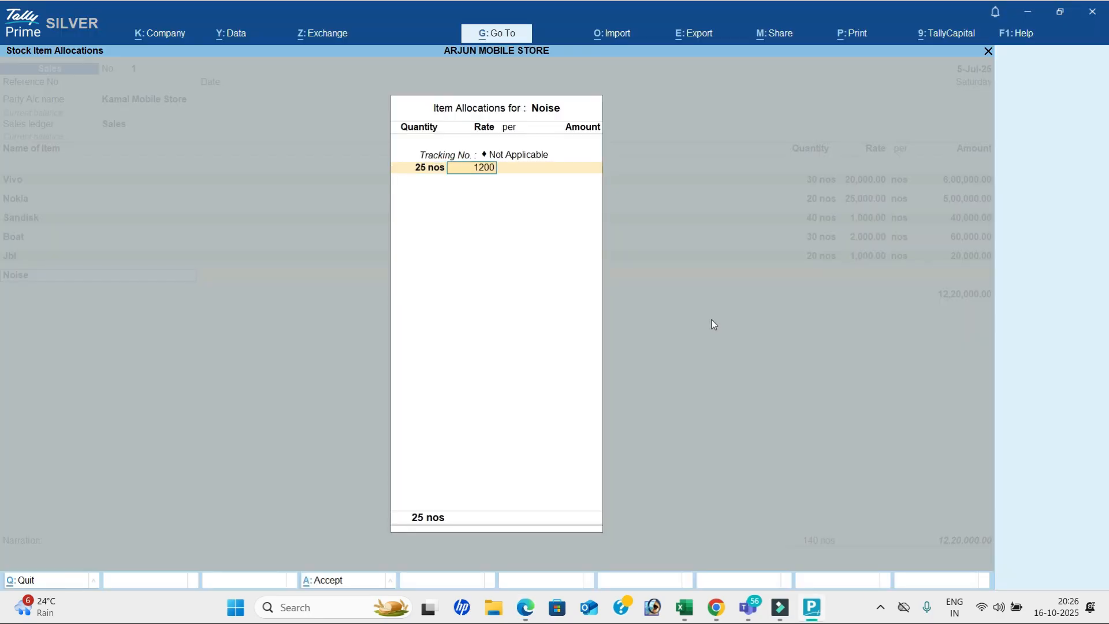
key("BackSpace")
key("Return")
key("Return")
key("Return")
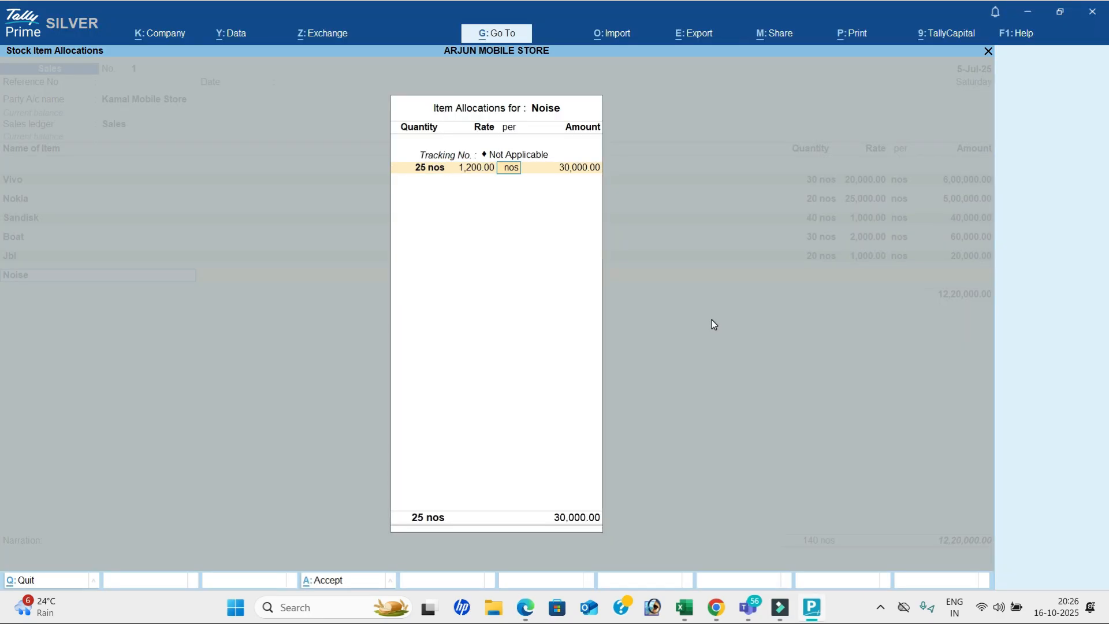
key("Return")
key("Return")
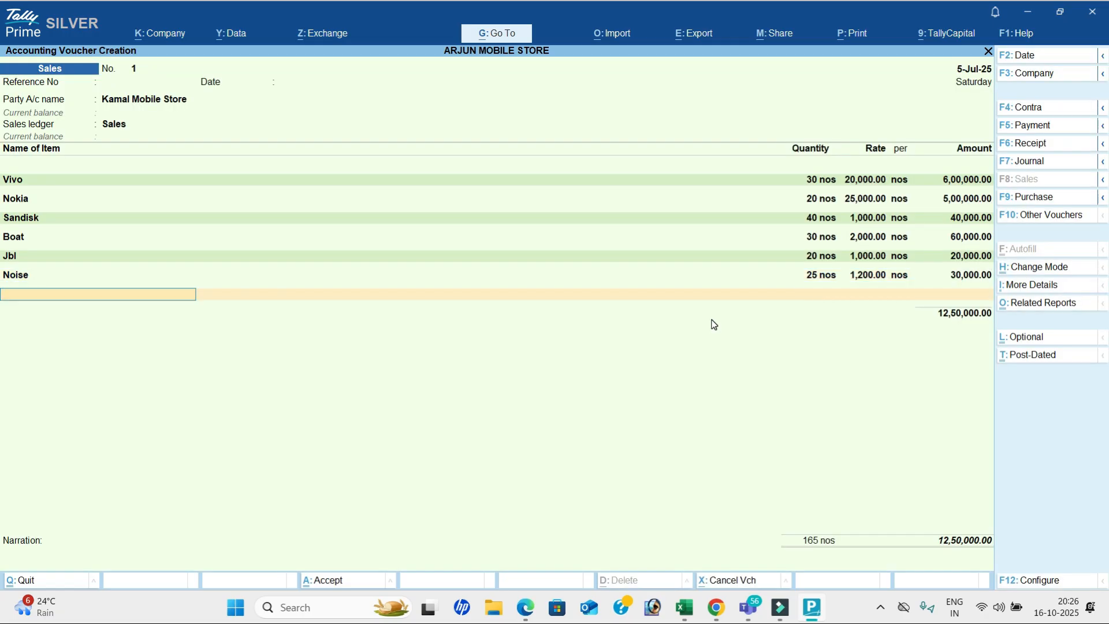
key("Return")
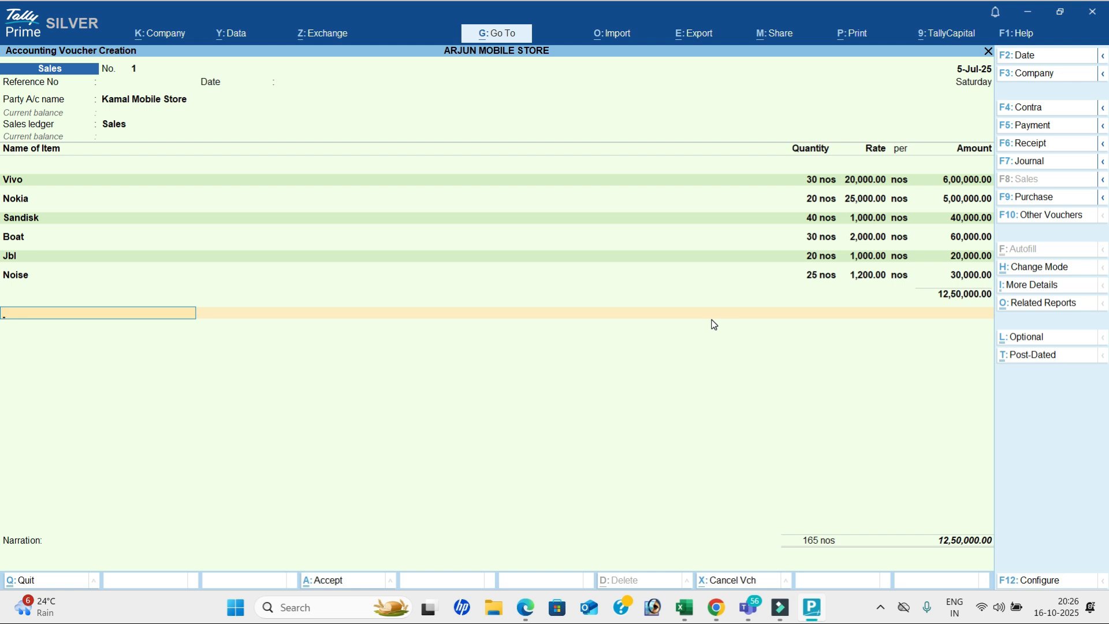
Step: Preview the sales voucher's printed invoice enlarged, examine its buyer, item and total sections, and close the preview
key("ctrl+p")
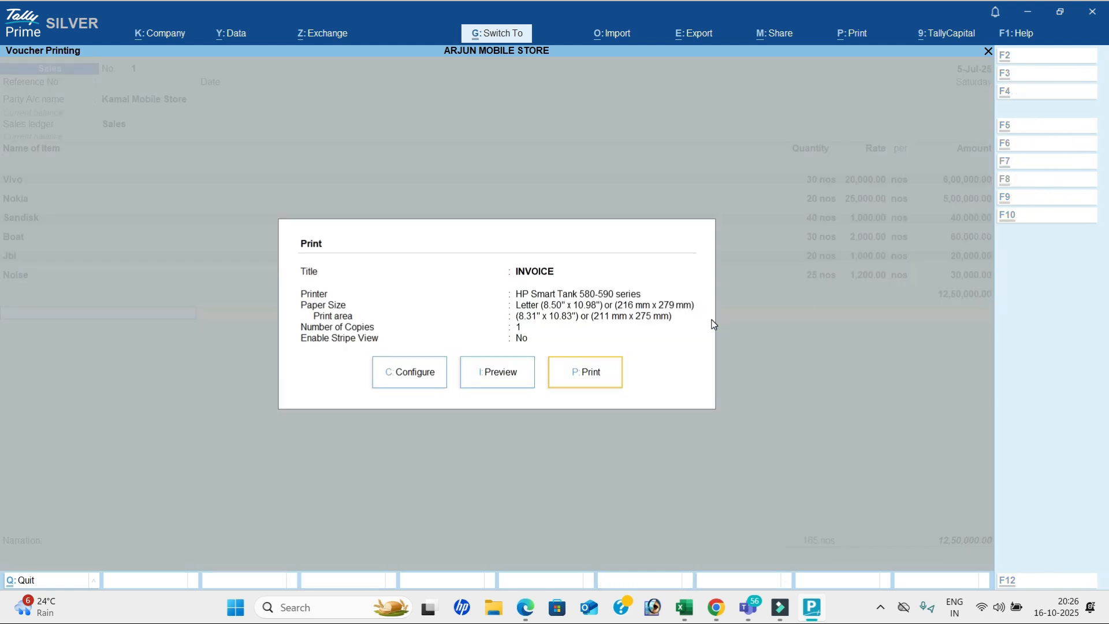
key("Return")
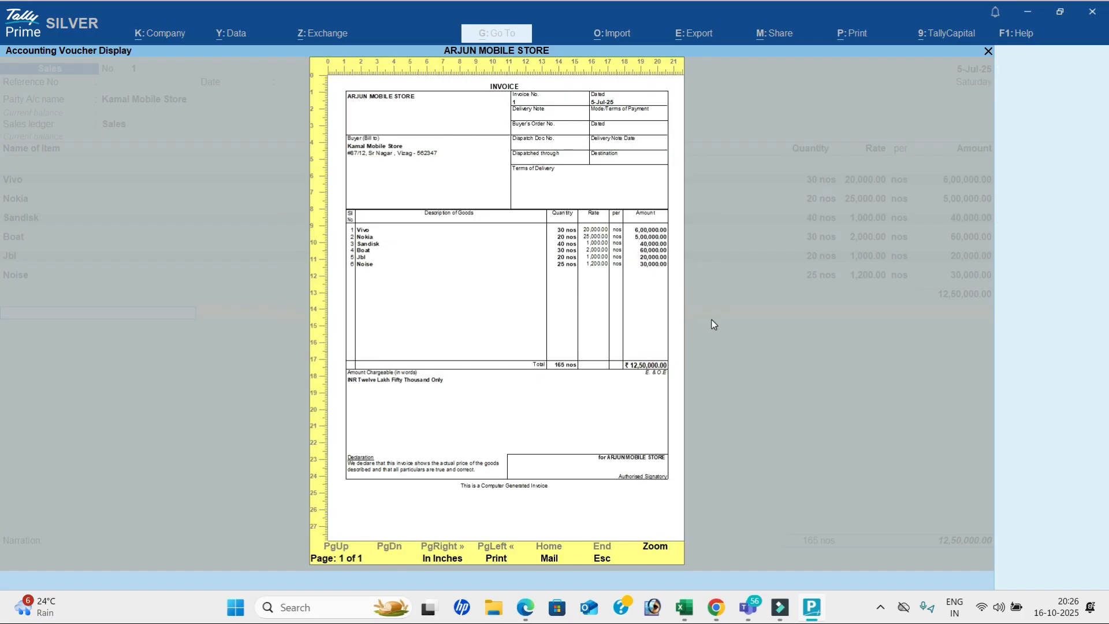
key("alt+z")
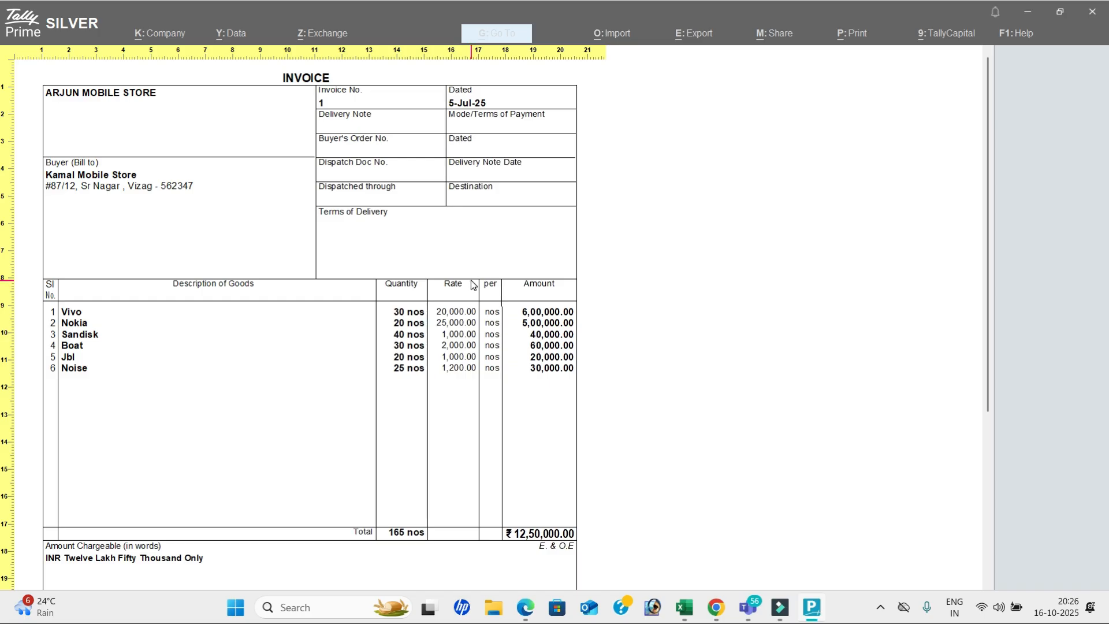
scroll(475, 312, "down", 5)
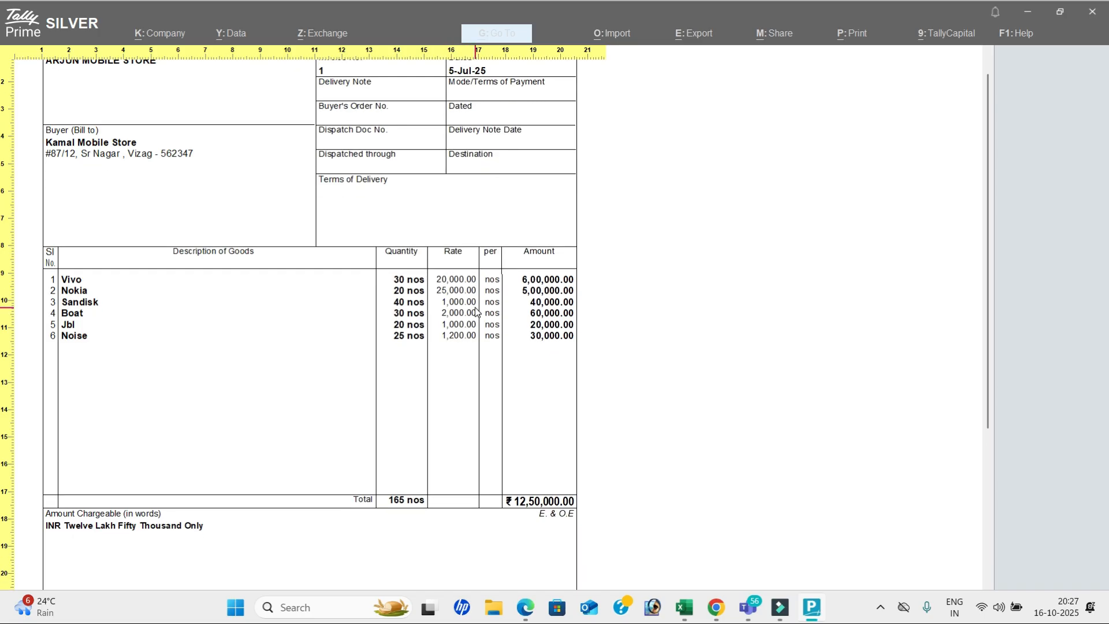
scroll(475, 312, "down", 1)
scroll(474, 312, "up", 4)
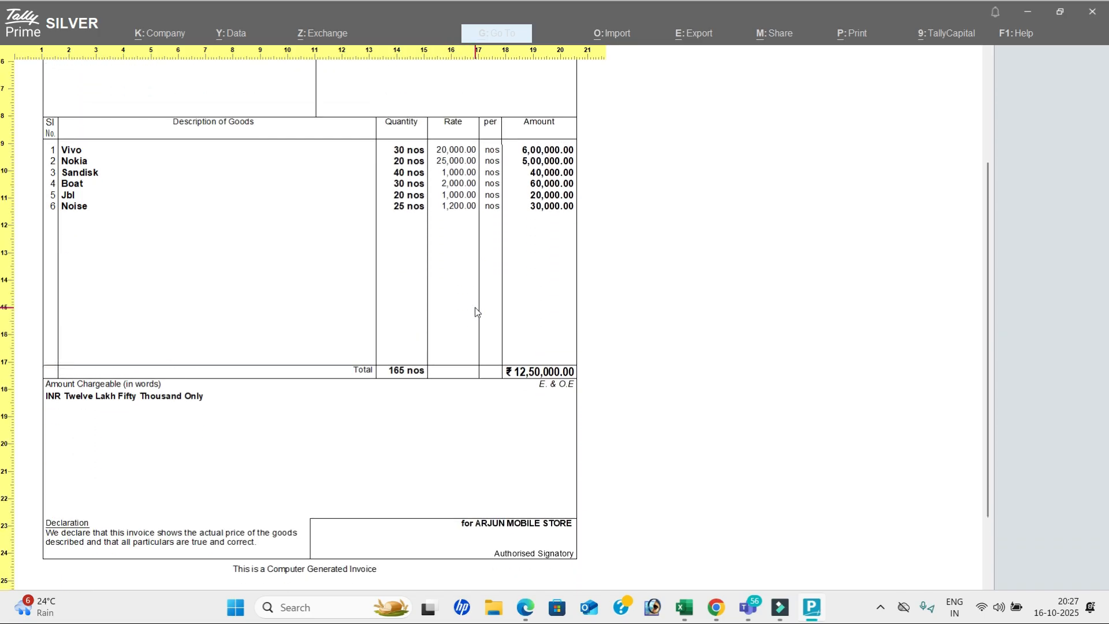
scroll(475, 312, "up", 3)
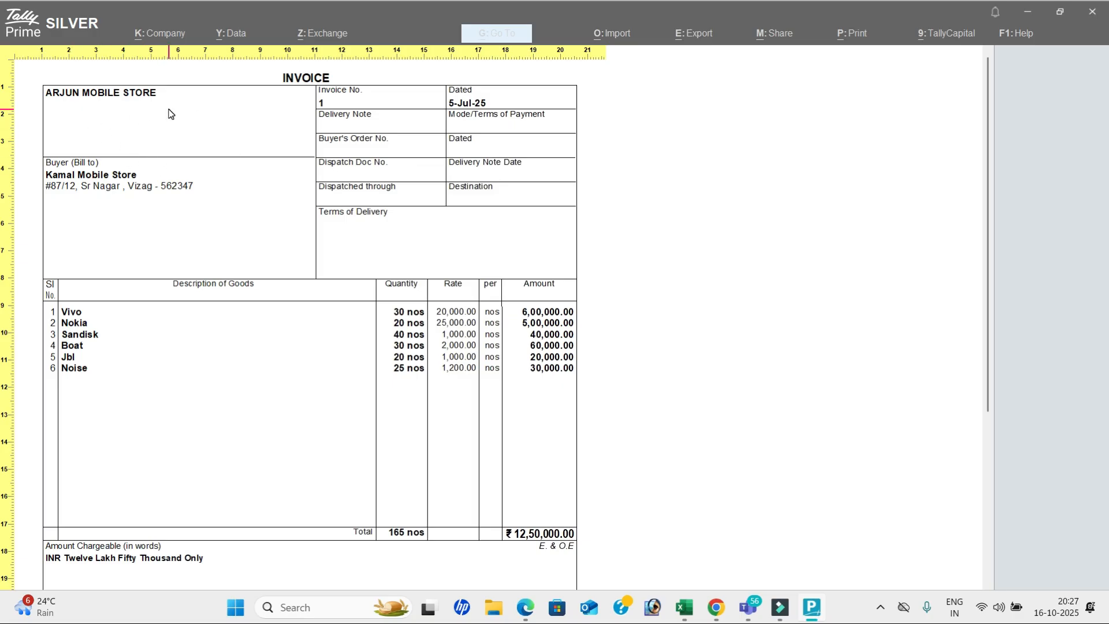
key("Escape")
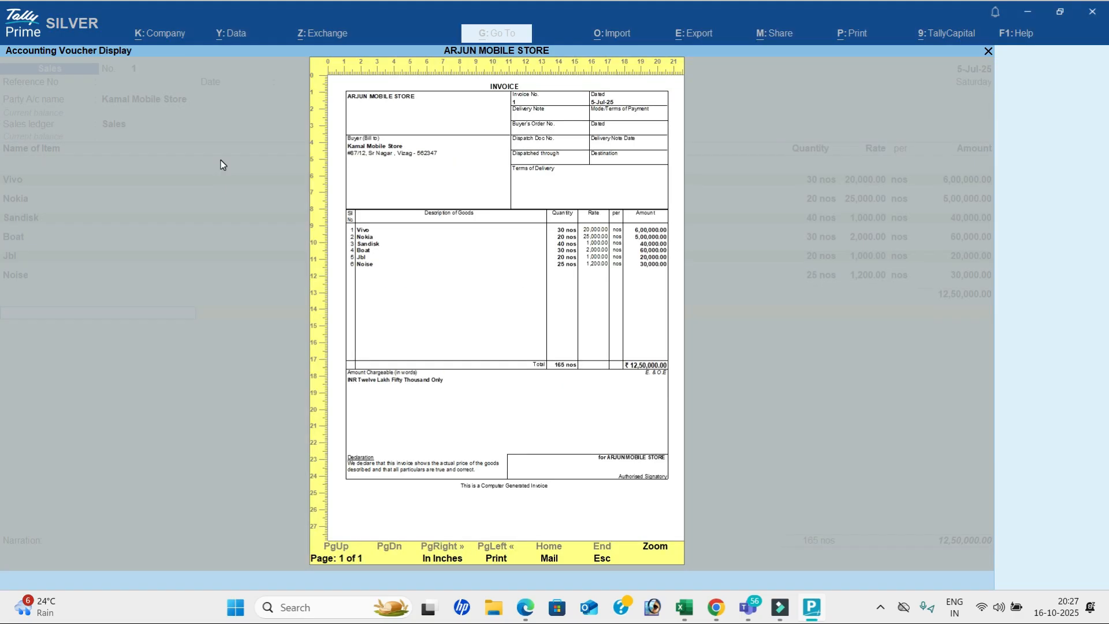
key("Escape")
key("Escape")
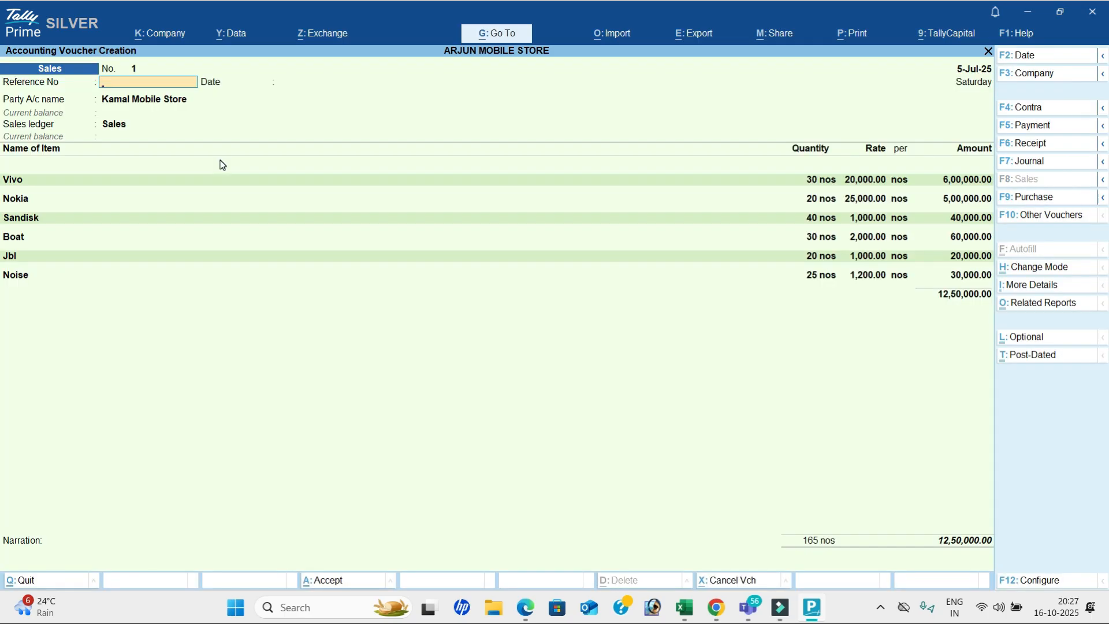
Step: Accept the Kamal Mobile Store sales voucher and switch to the PDF for the next transaction
key("ctrl+a")
key("alt+Tab")
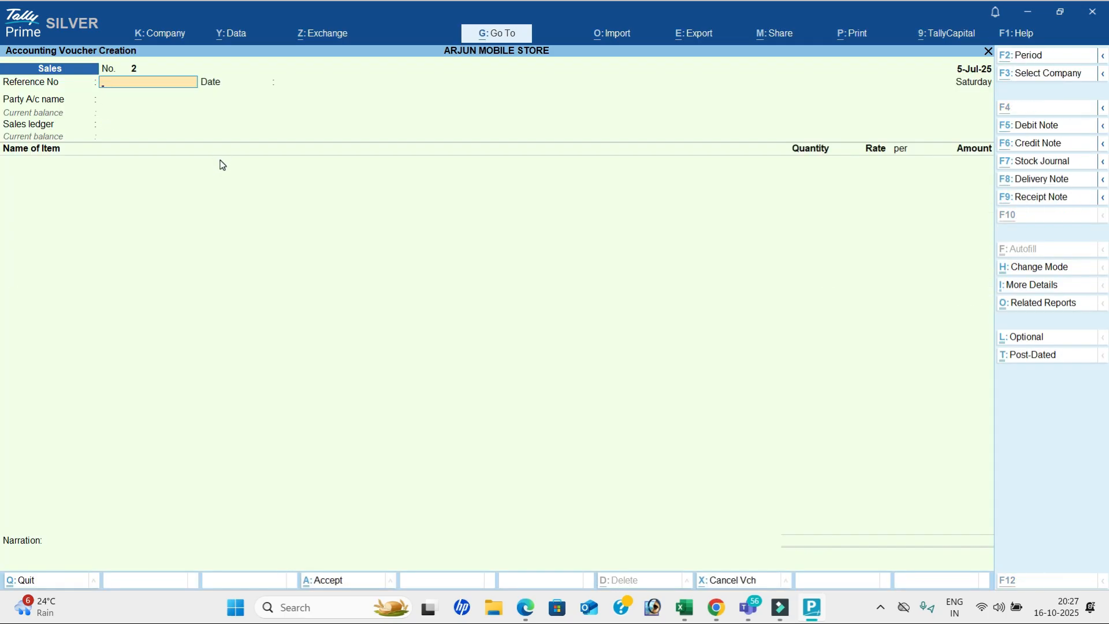
Step: Look up the Tally Software credit purchase in the PDF and start a Journal voucher for it
scroll(424, 338, "down", 2)
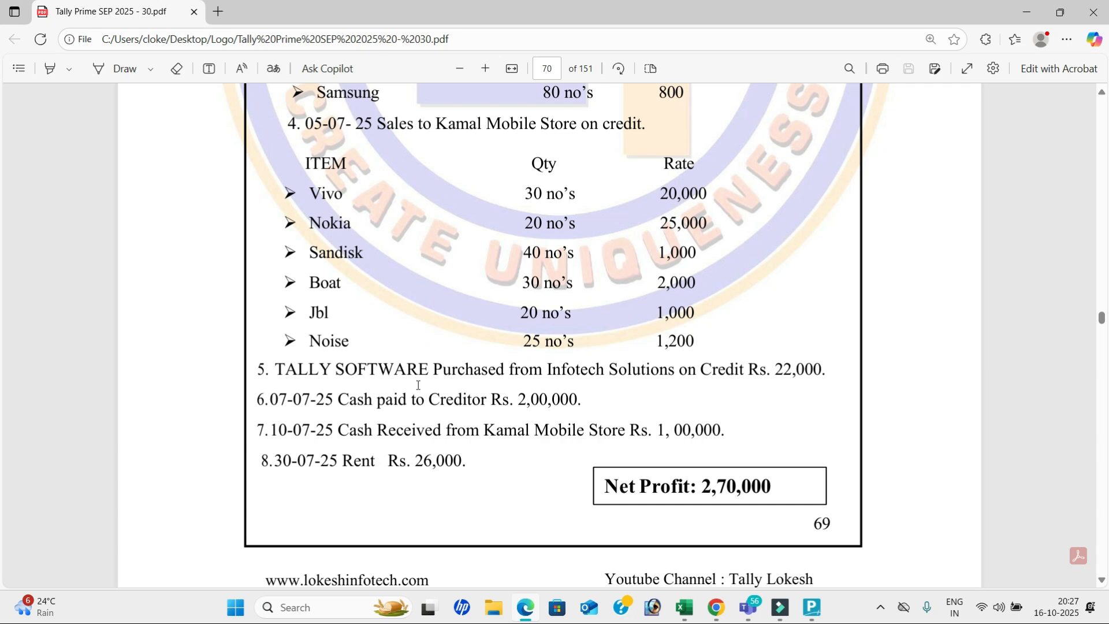
scroll(418, 385, "down", 1)
key("alt+Tab")
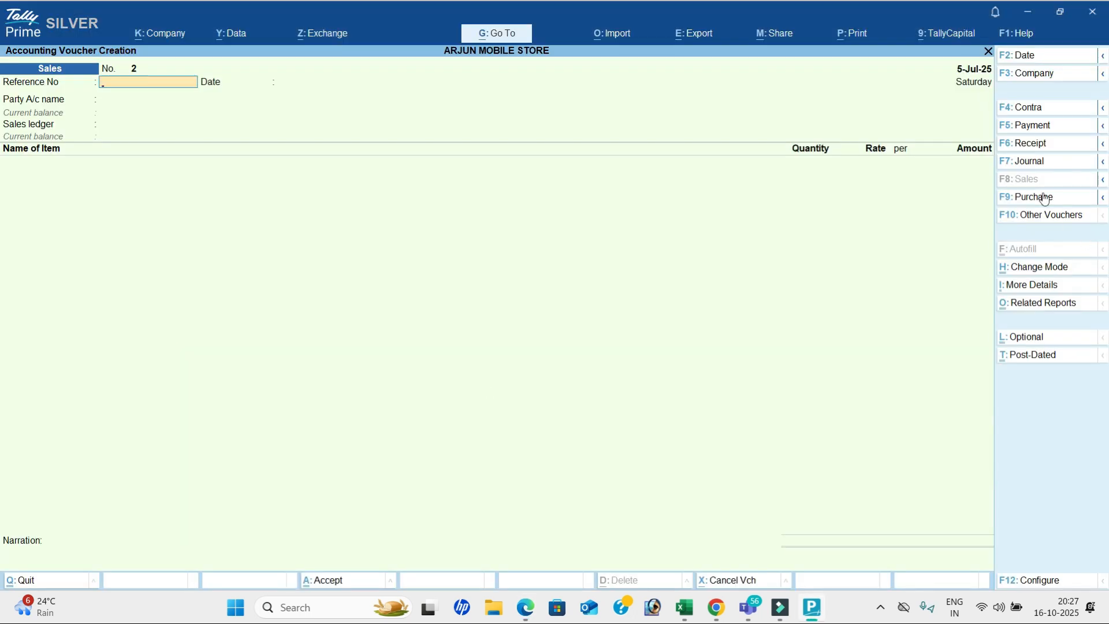
left_click(1042, 165)
key("alt+Tab")
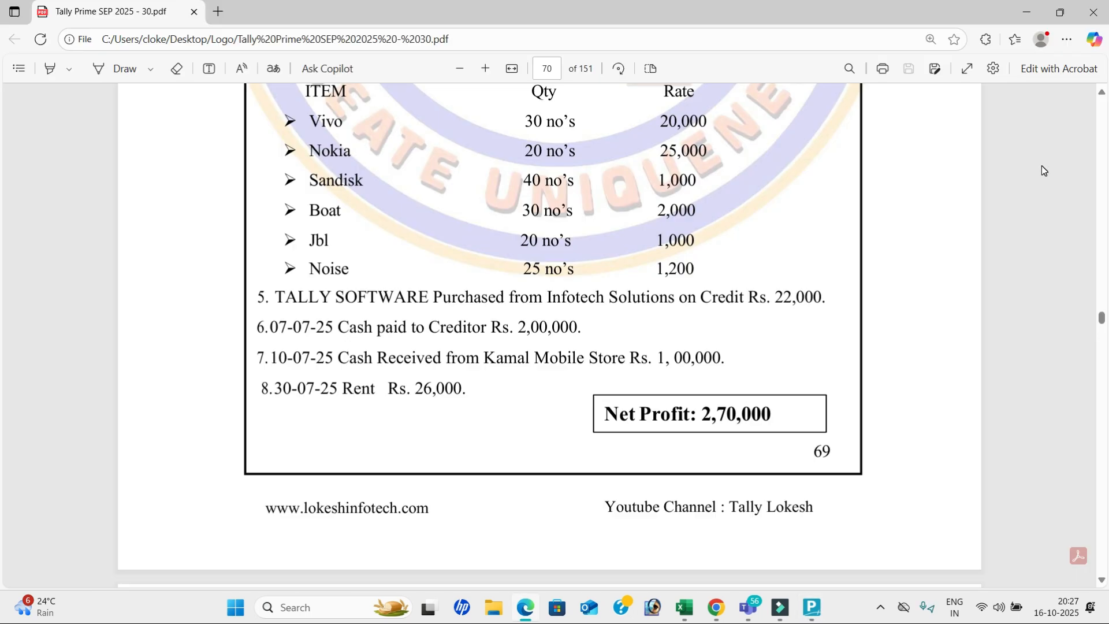
Step: Debit Tally Software with 22000 in the journal voucher, checking the amount in the PDF
key("alt+Tab")
key("Return")
key("Return")
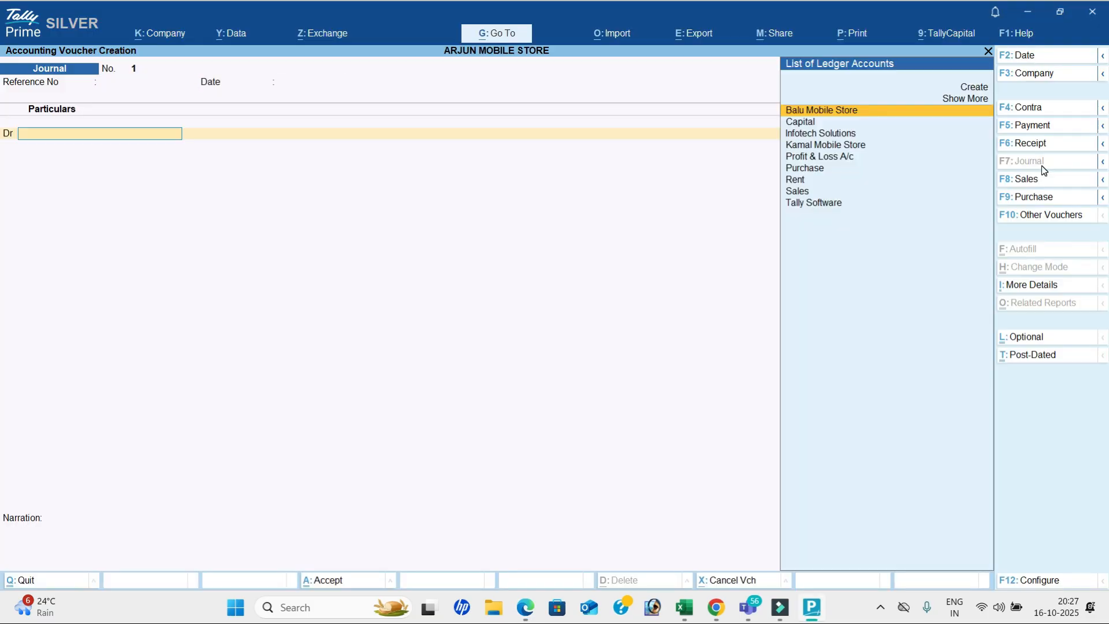
type("ta")
key("Return")
key("alt+Tab")
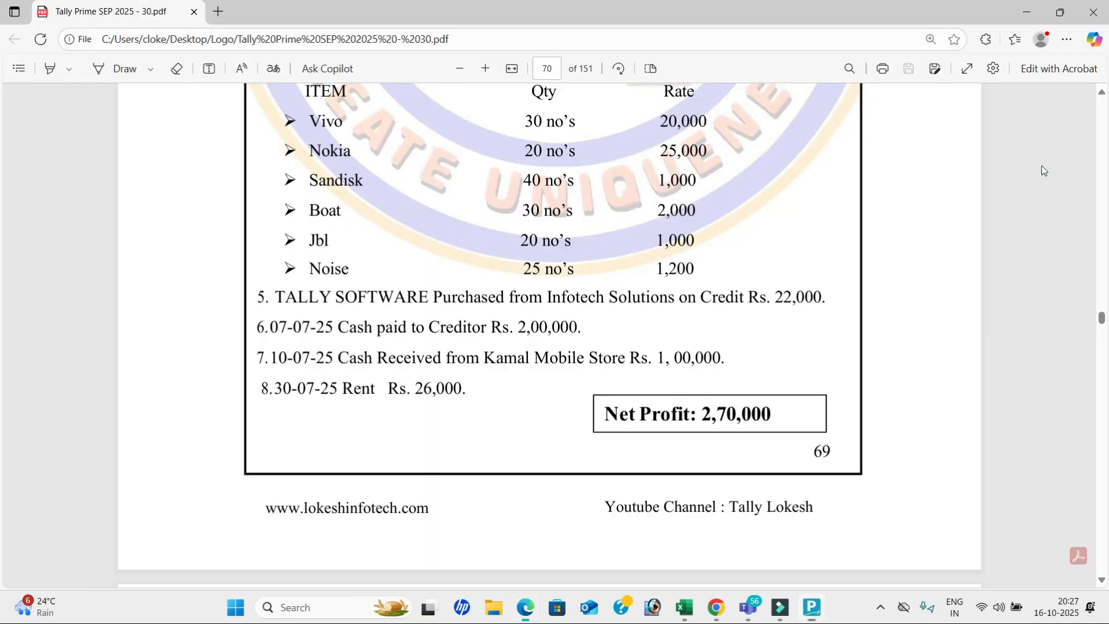
key("alt+Tab")
type("22000")
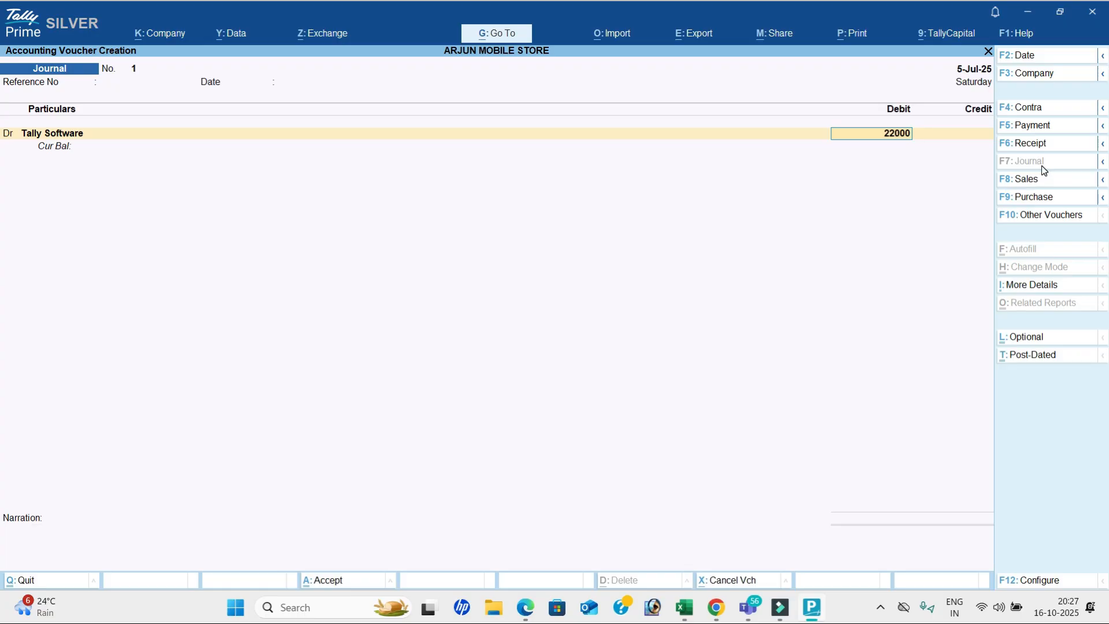
Step: Credit Infotech Solutions with 22,000 and accept the journal voucher without a narration
key("Return")
key("Return")
key("Down")
key("Down")
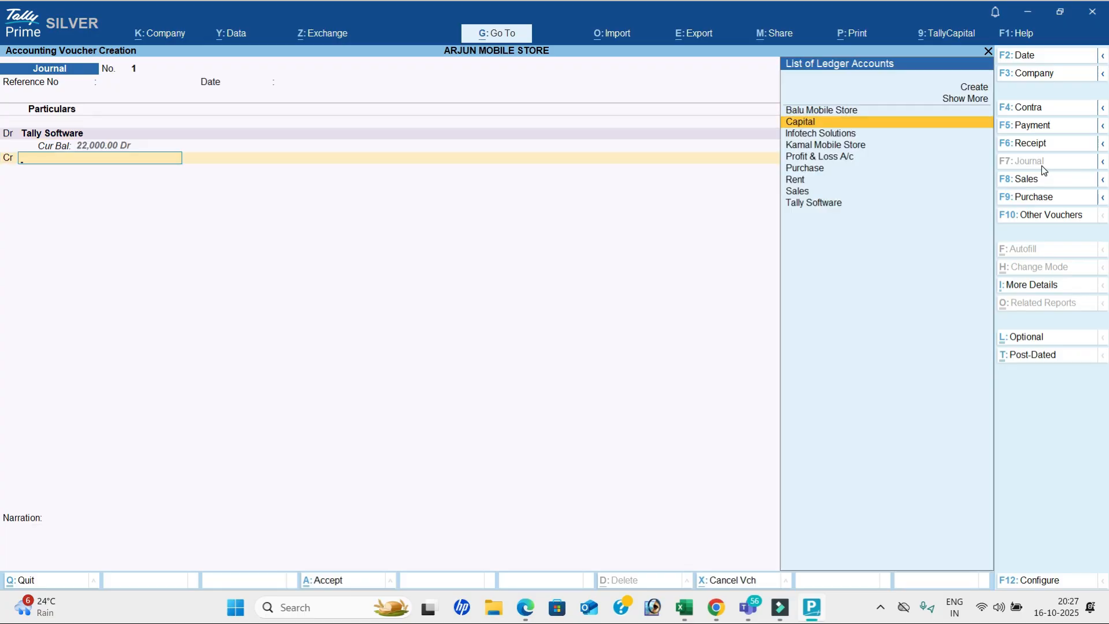
key("Return")
key("Return")
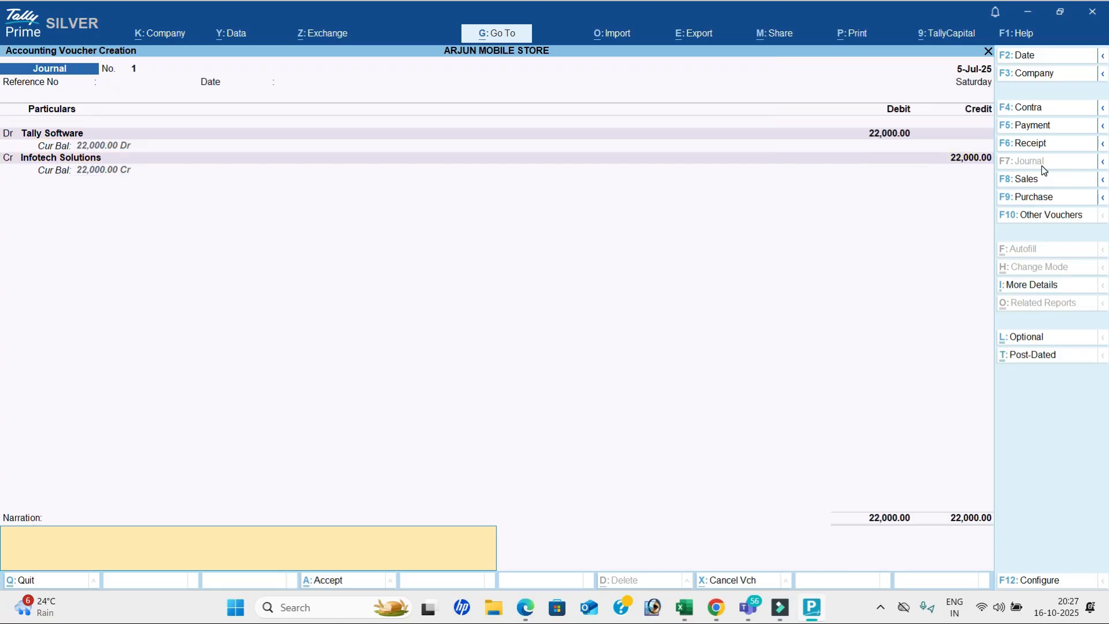
key("Return")
key("Return")
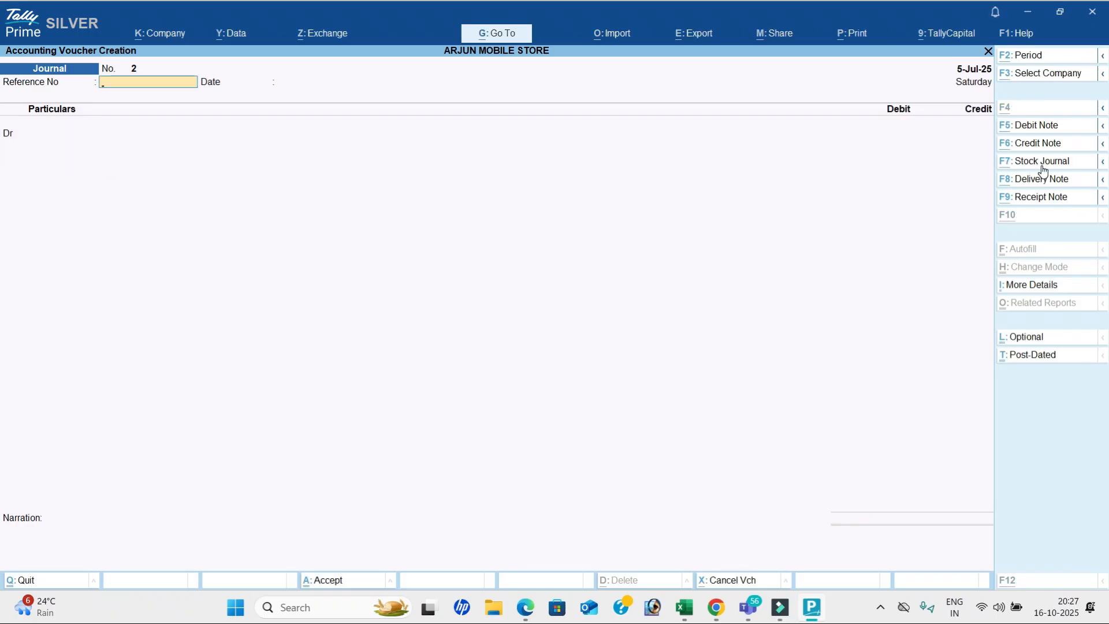
Step: Check transaction 6 in the PDF and start a Payment voucher dated 7-7
key("alt+Tab")
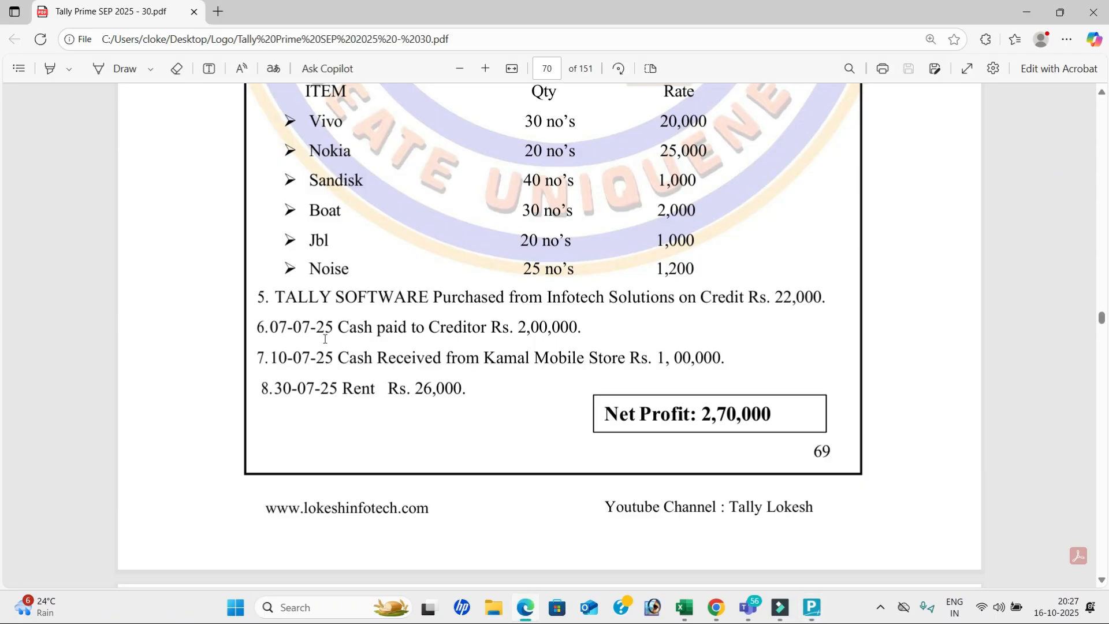
key("alt+Tab")
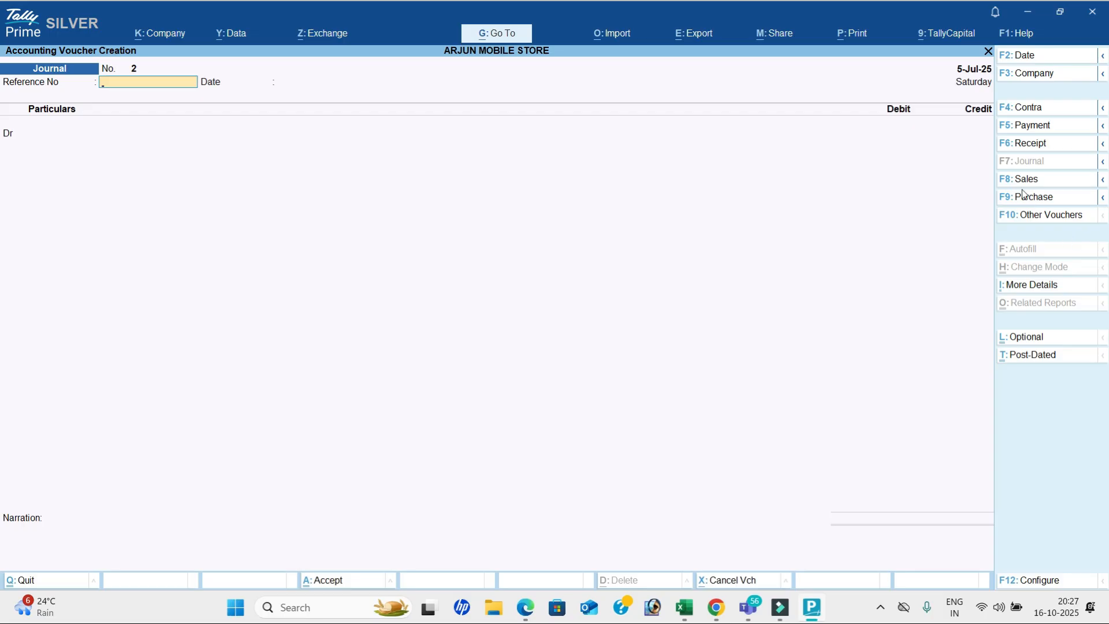
left_click(1049, 125)
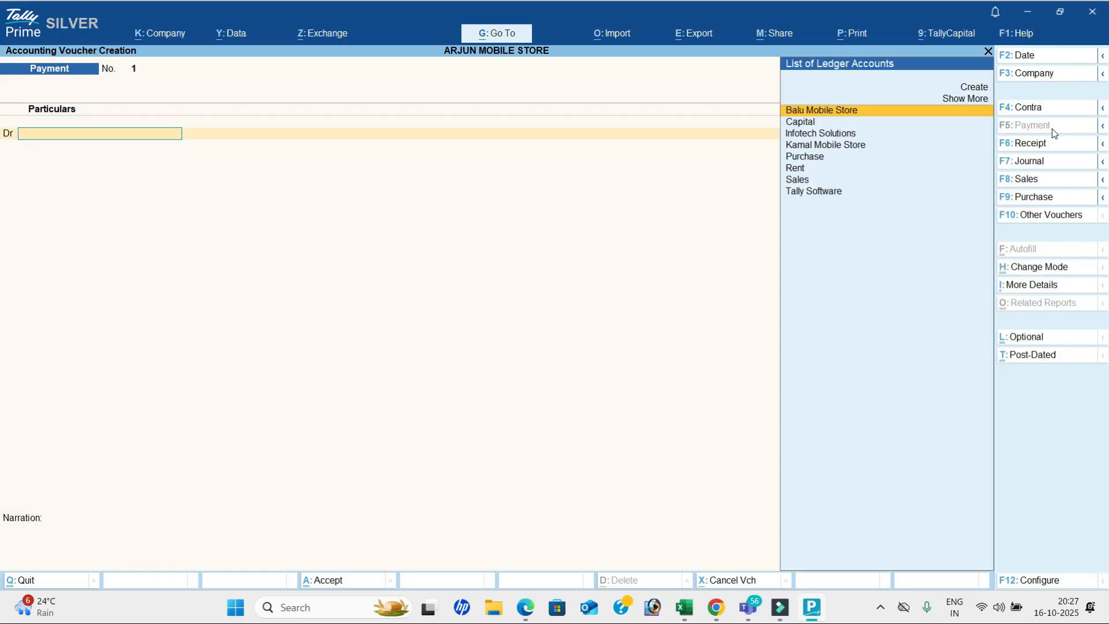
left_click(1042, 60)
type("7-7")
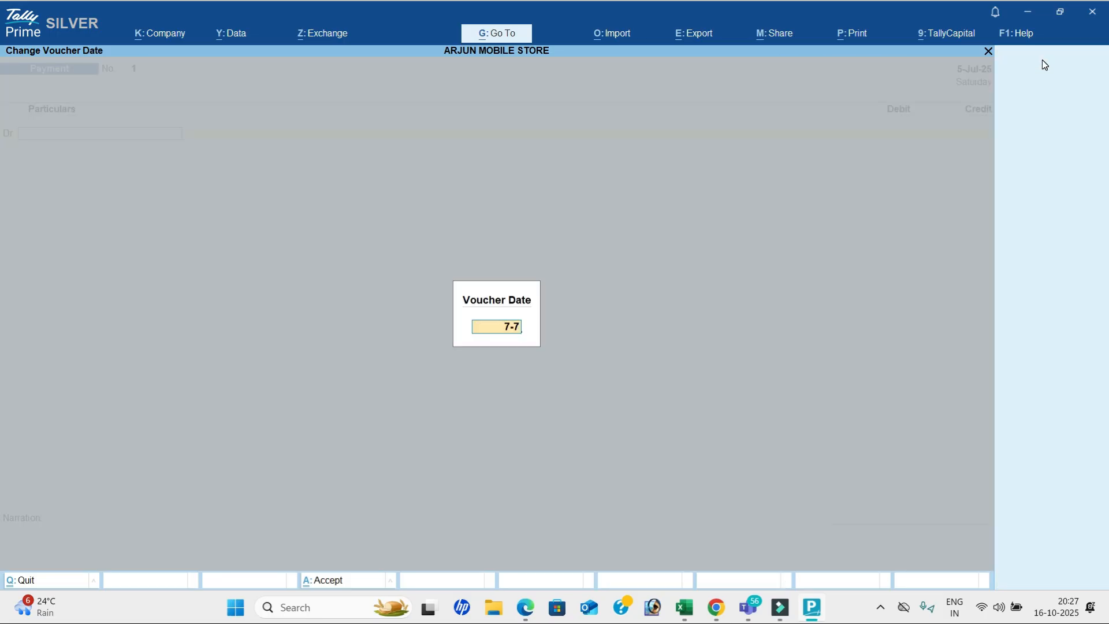
key("Return")
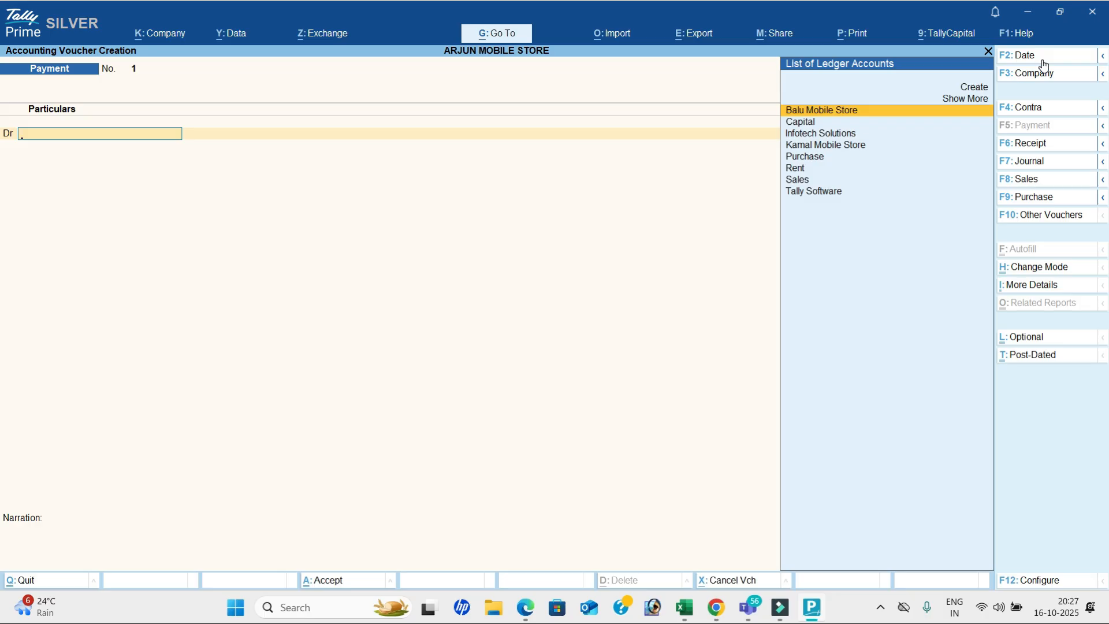
Step: Debit the creditor Balu Mobile Store with 200000 in the payment voucher, checking the amount in the PDF
key("Return")
key("alt+Tab")
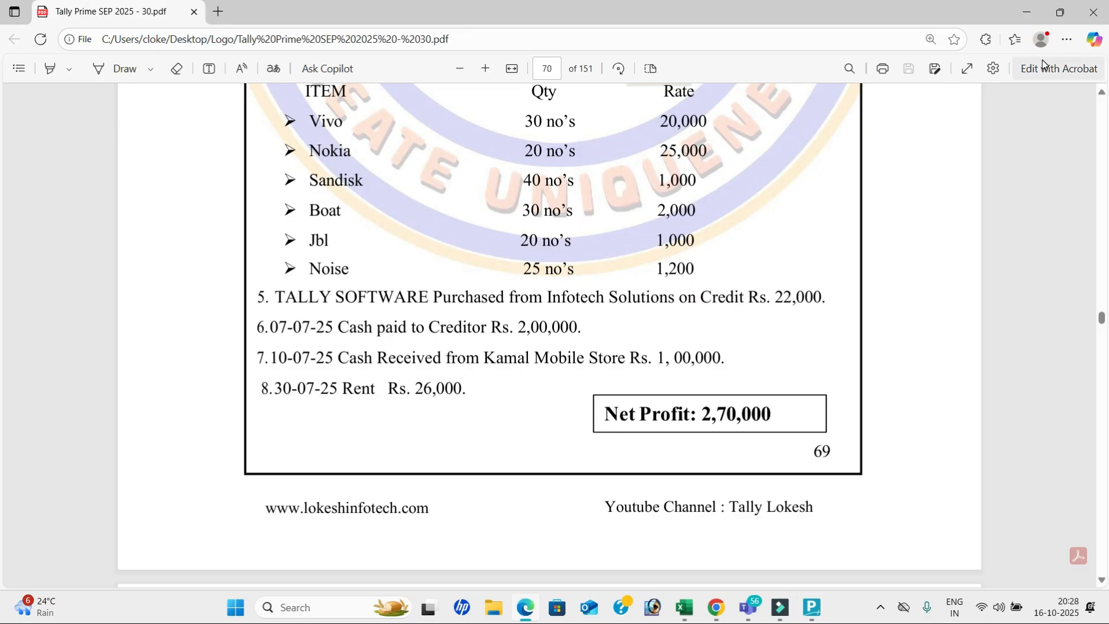
key("alt+Tab")
type("200000")
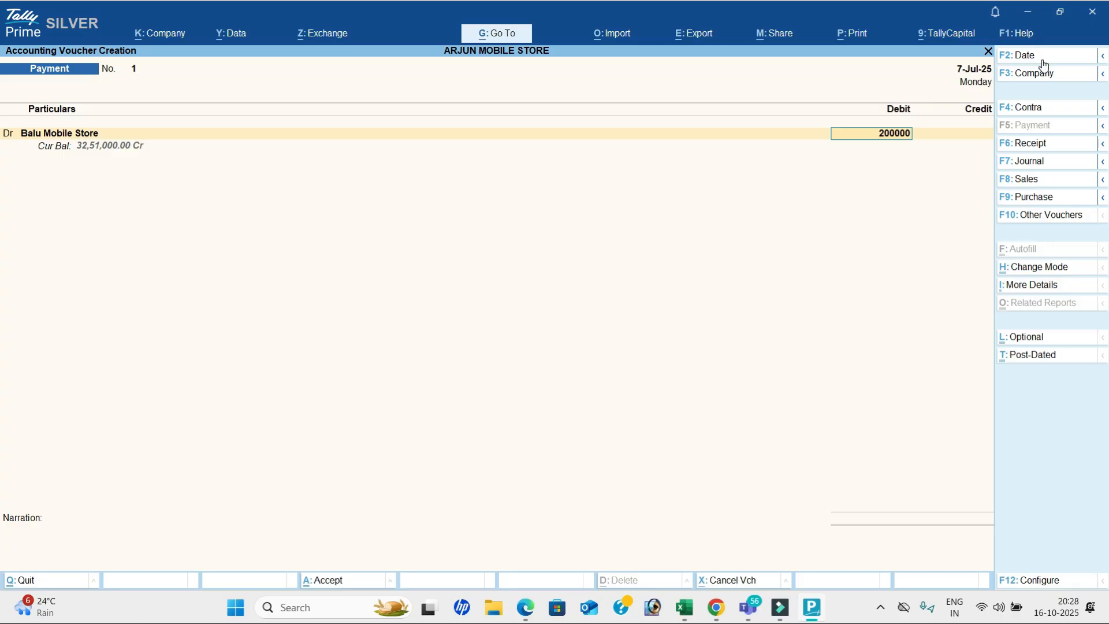
Step: Credit Cash with 2,00,000 and accept the Balu Mobile Store payment voucher without a narration
key("Return")
key("Down")
key("Down")
key("Return")
key("Return")
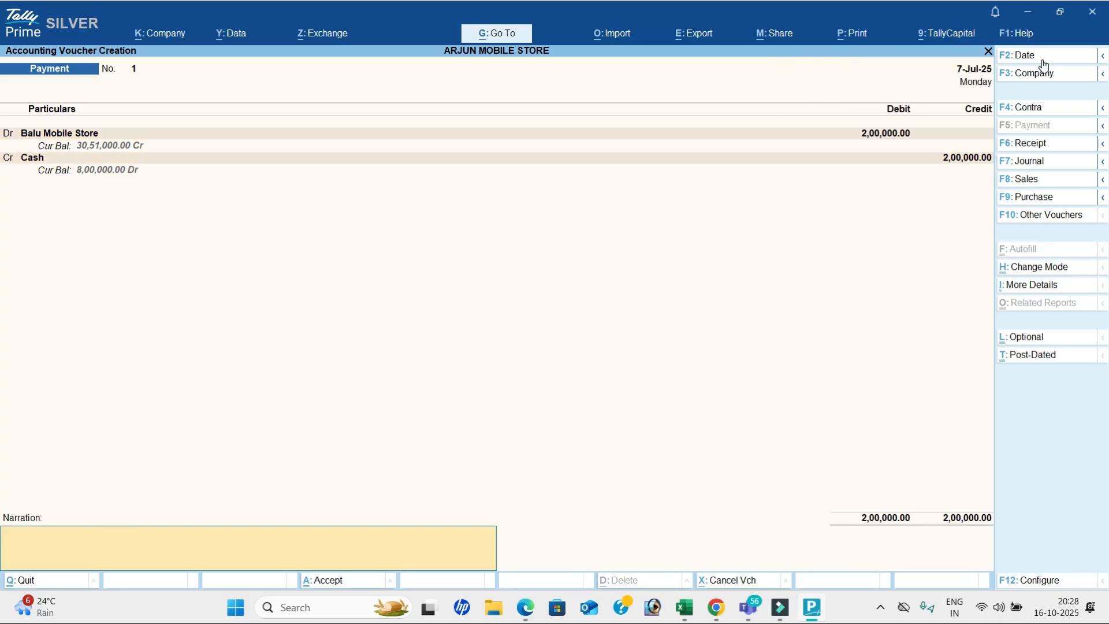
key("Return")
key("Return")
Step: Check transaction 7 in the PDF and start a Receipt voucher dated 10-7
key("alt+Tab")
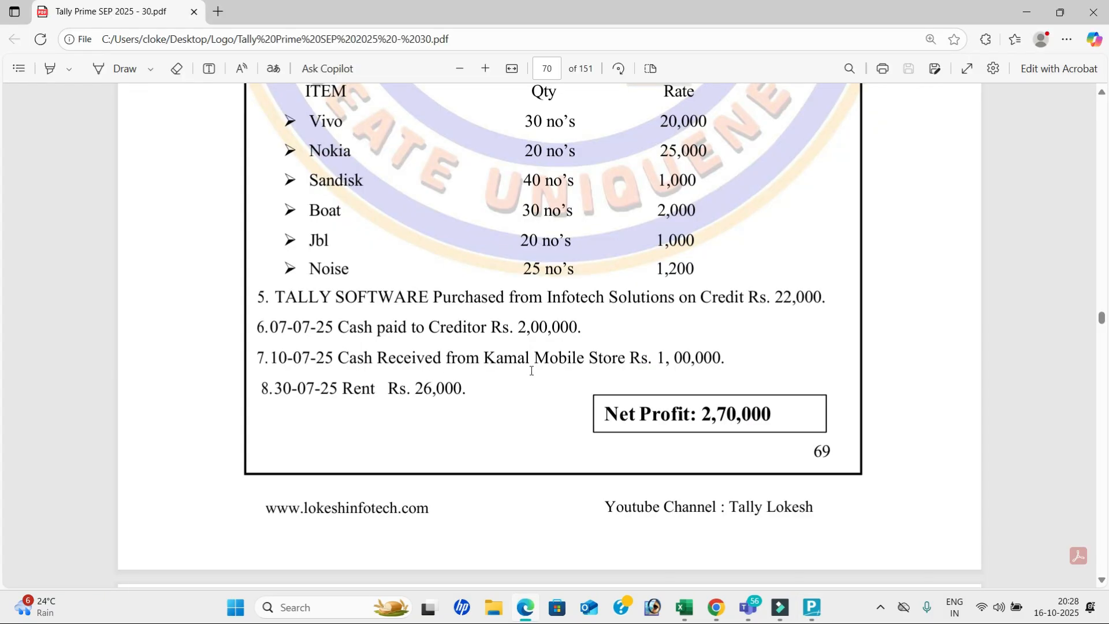
key("alt+Tab")
left_click(1062, 142)
left_click(1037, 58)
type("10-7")
key("Return")
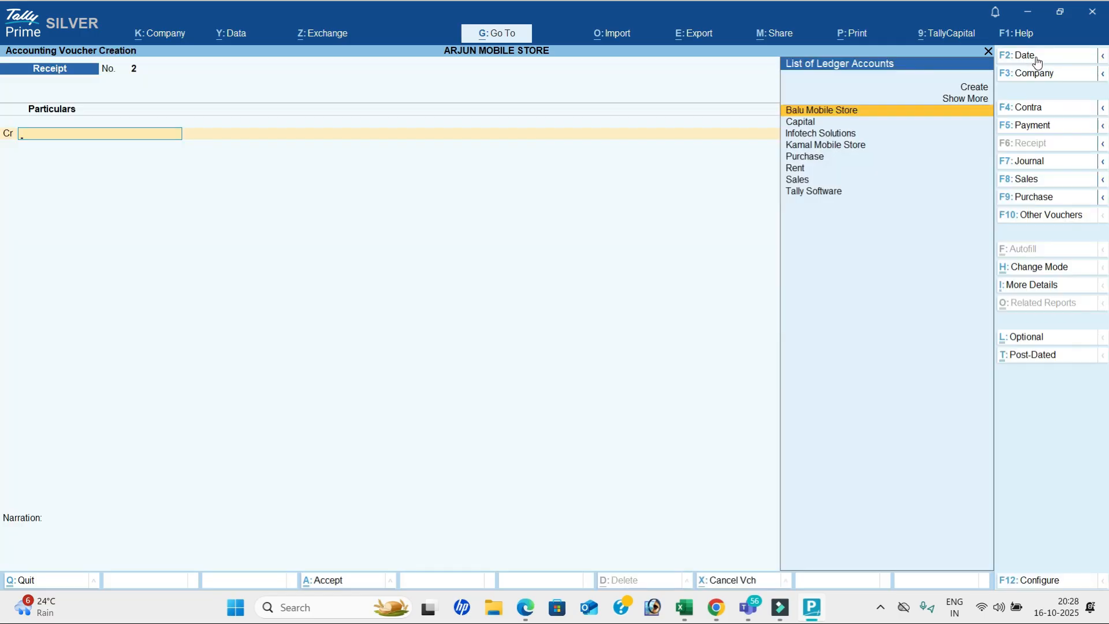
Step: Credit Kamal Mobile Store with 100000 in the receipt voucher, checking the amount in the PDF
key("Down")
key("Down")
key("Down")
key("Return")
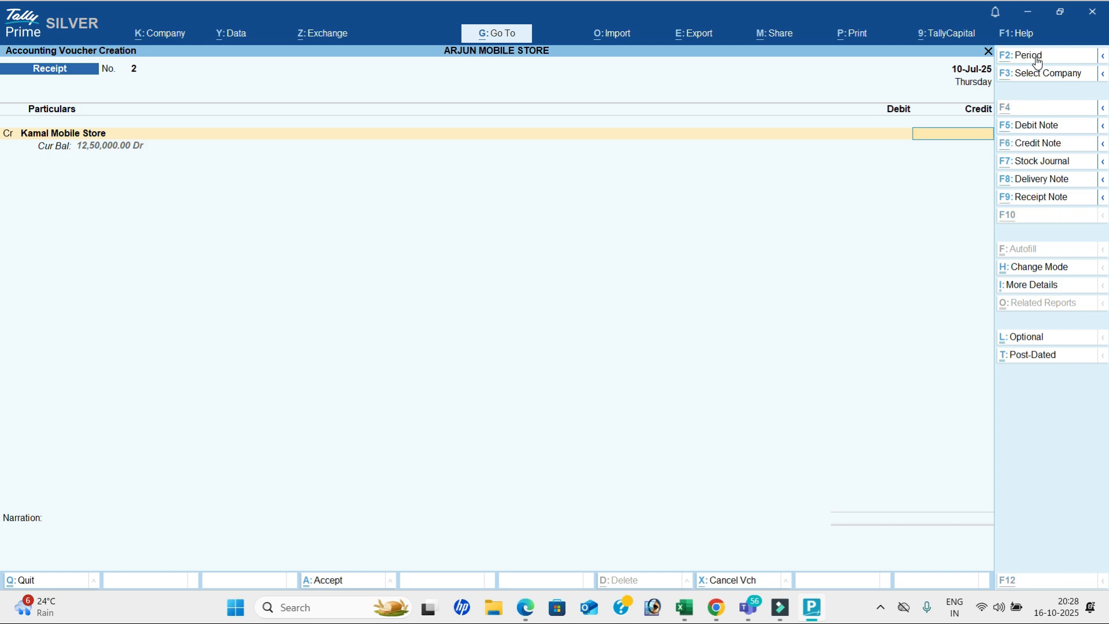
key("alt+Tab")
key("alt+Tab")
type("100000")
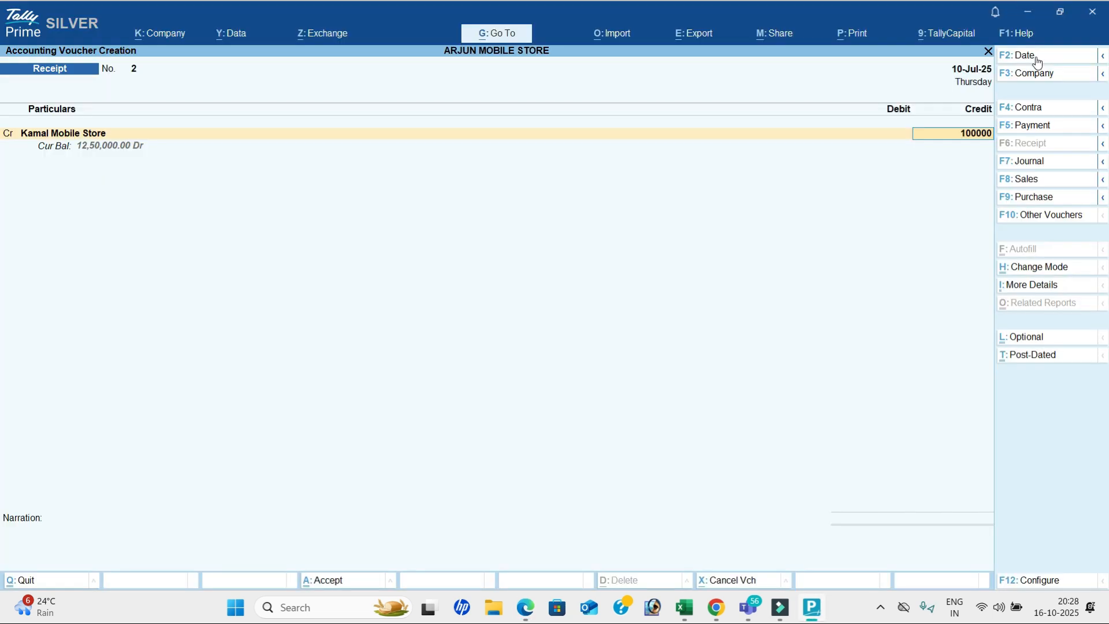
key("Return")
Step: Debit Cash with 1,00,000 in the receipt voucher, skip the narration and return from the acceptance prompt to the voucher
key("alt+Tab")
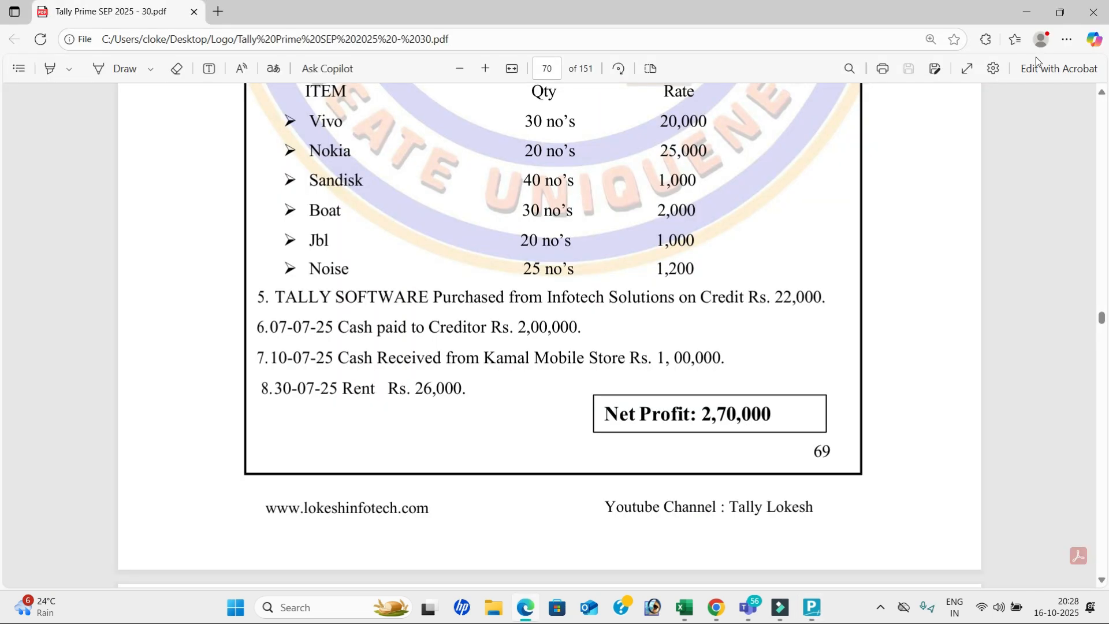
key("alt+Tab")
key("Down")
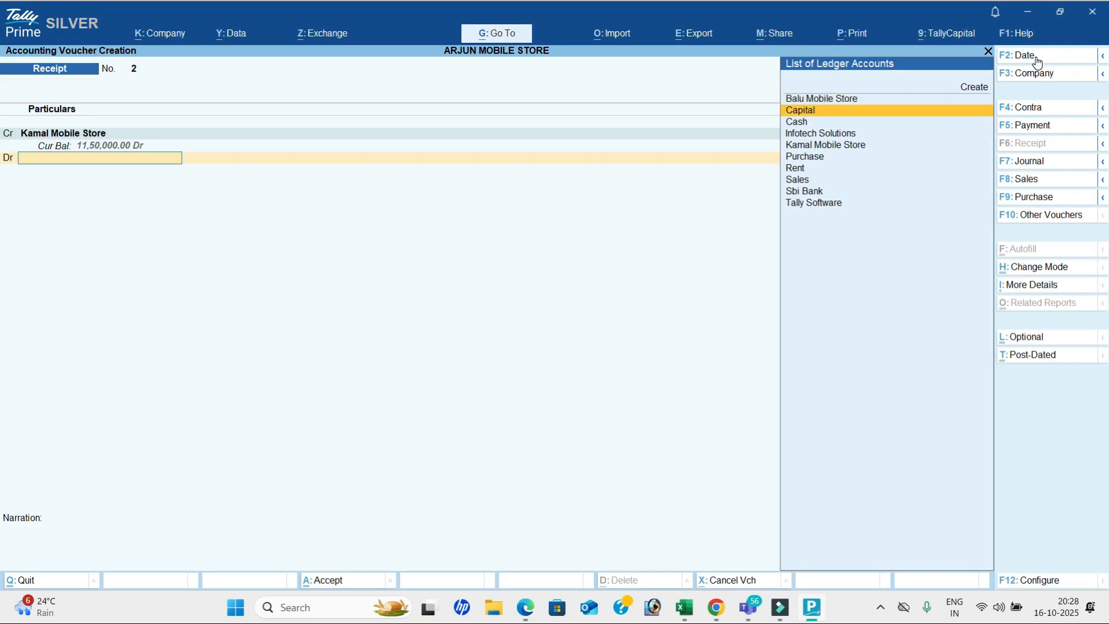
key("Down")
key("Return")
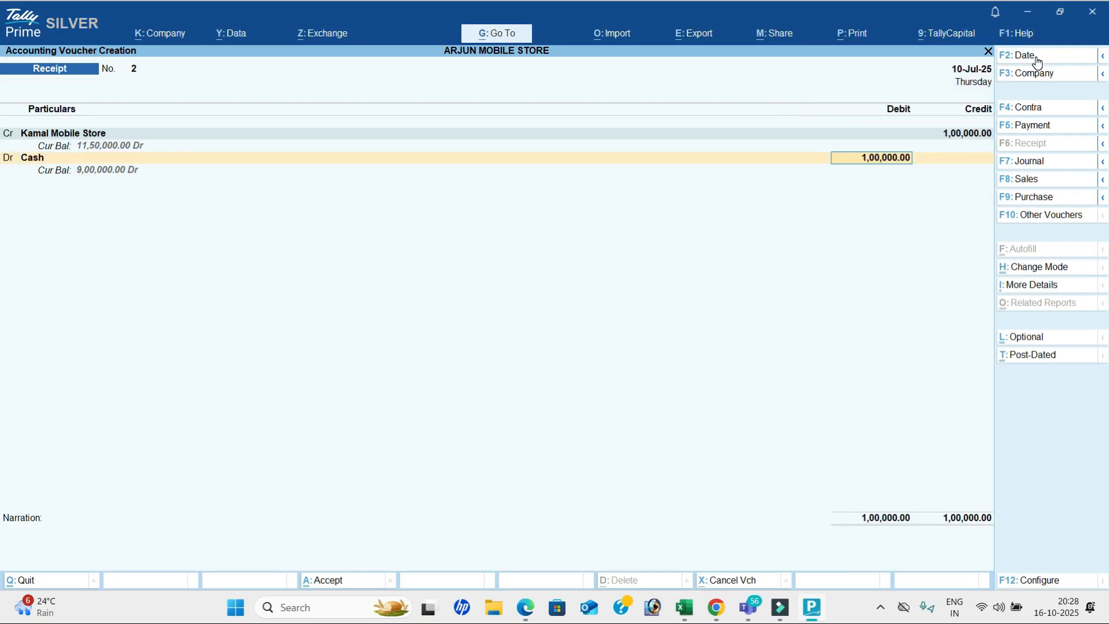
key("Return")
key("Return")
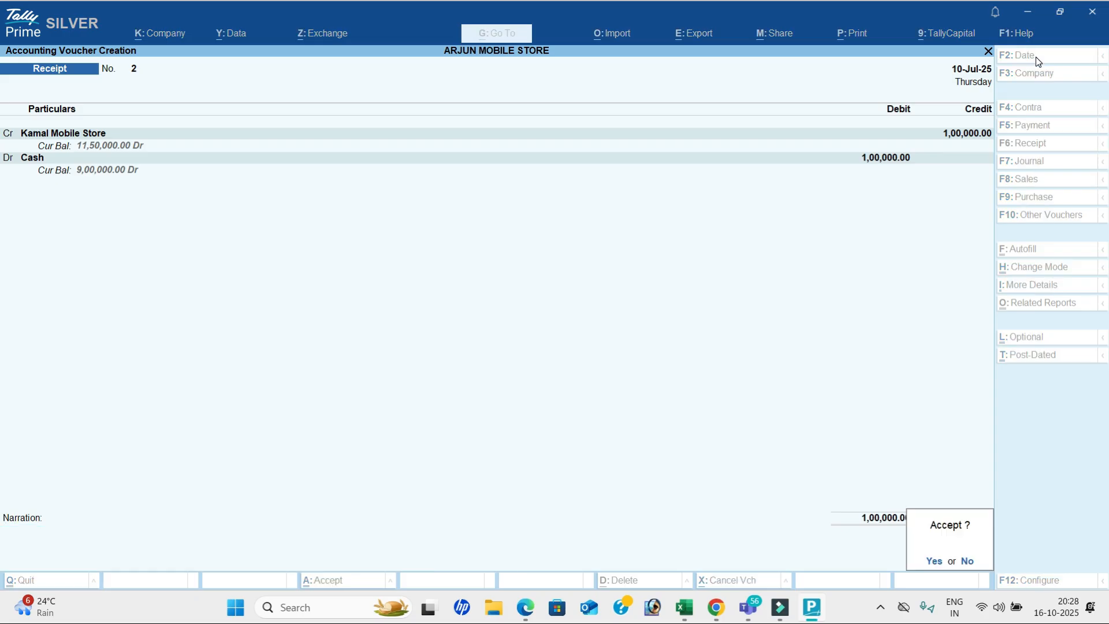
key("Escape")
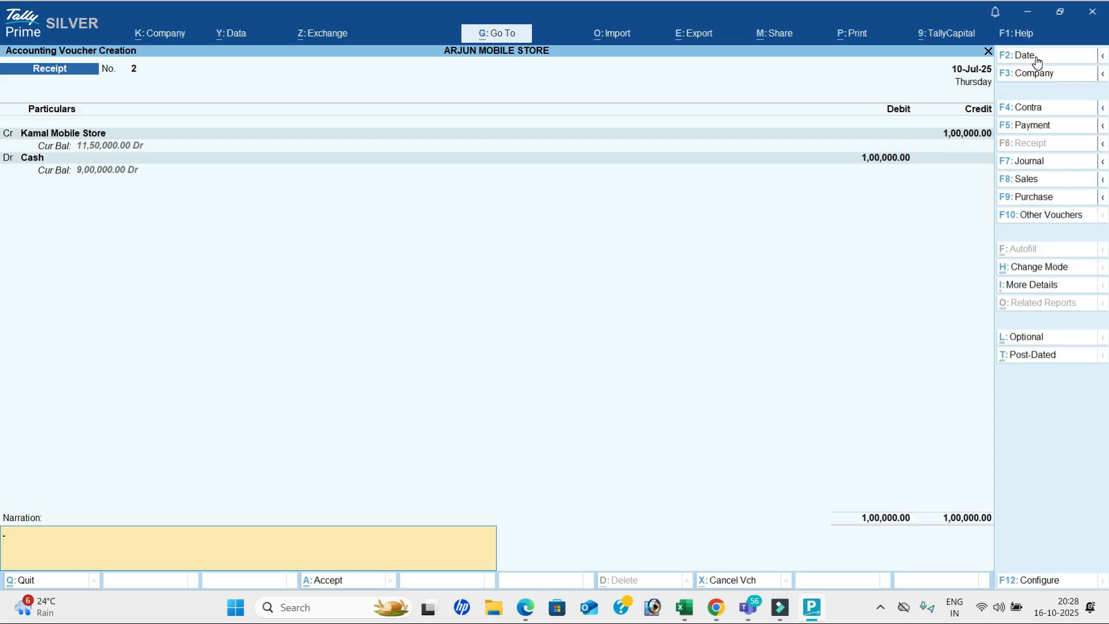
key("BackSpace")
Step: Preview the printed receipt voucher enlarged, examine its full page, close the preview and accept the voucher
key("alt+p")
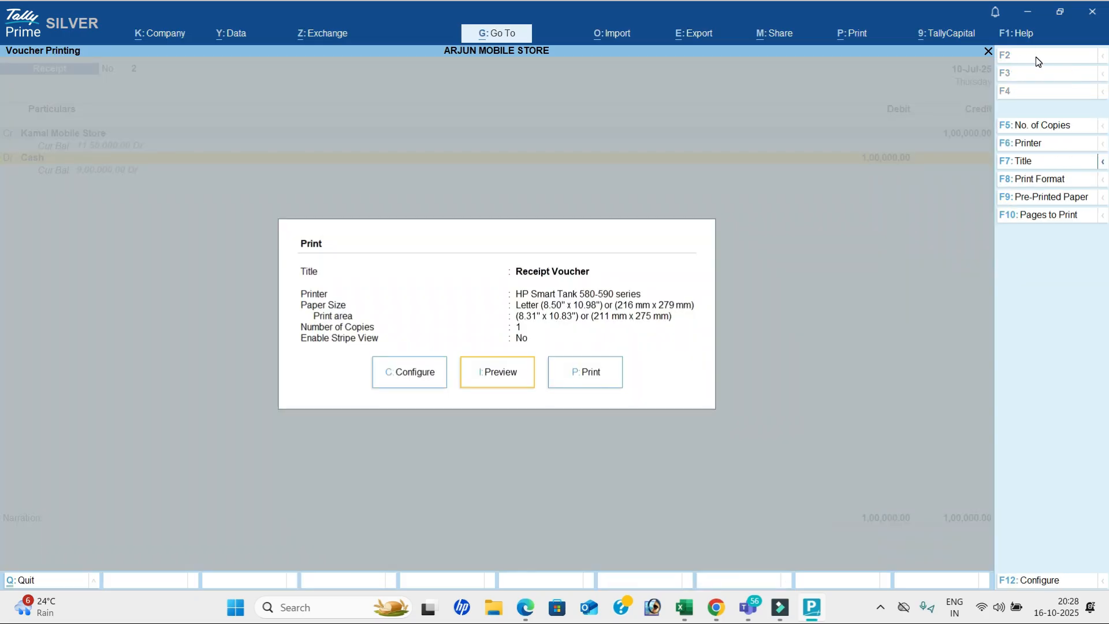
key("i")
key("Return")
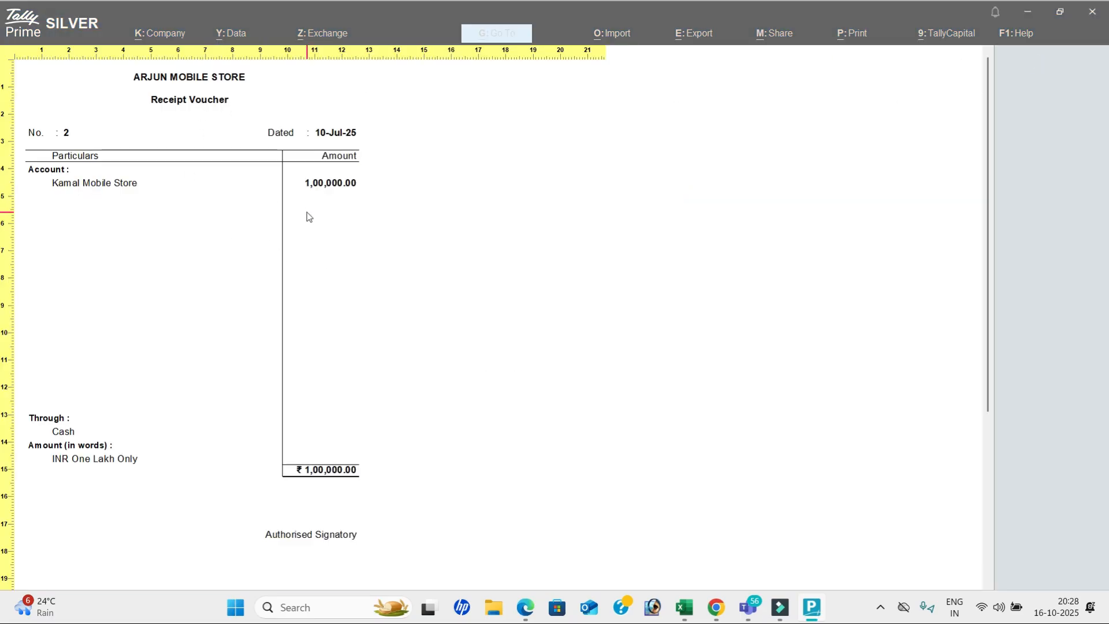
scroll(307, 213, "down", 1)
scroll(307, 215, "down", 10)
scroll(309, 219, "up", 12)
key("Escape")
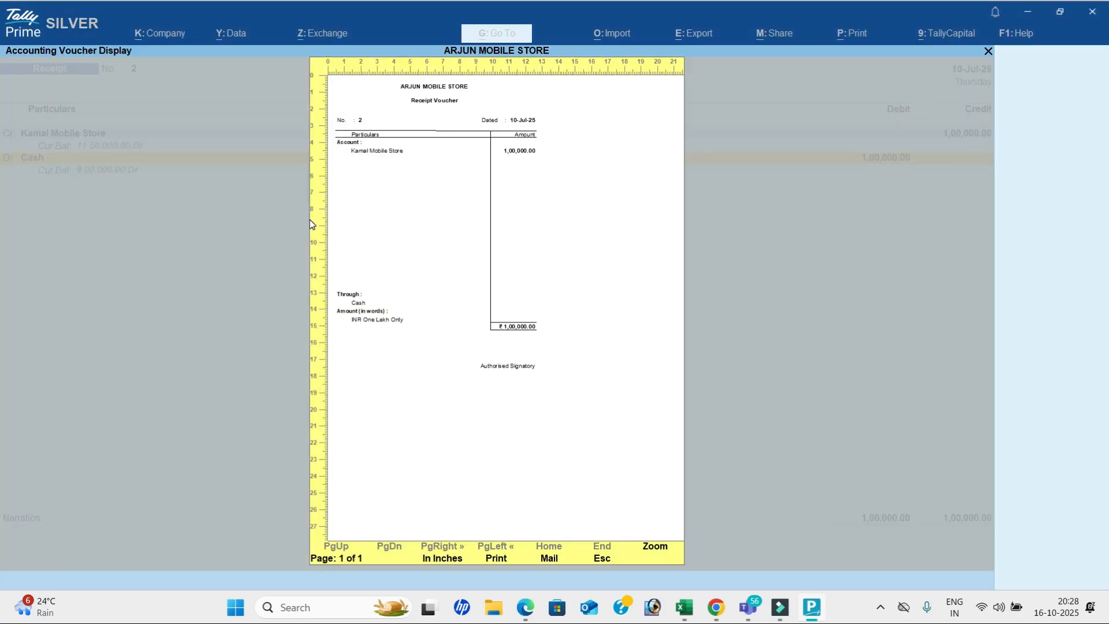
key("Escape")
key("Escape")
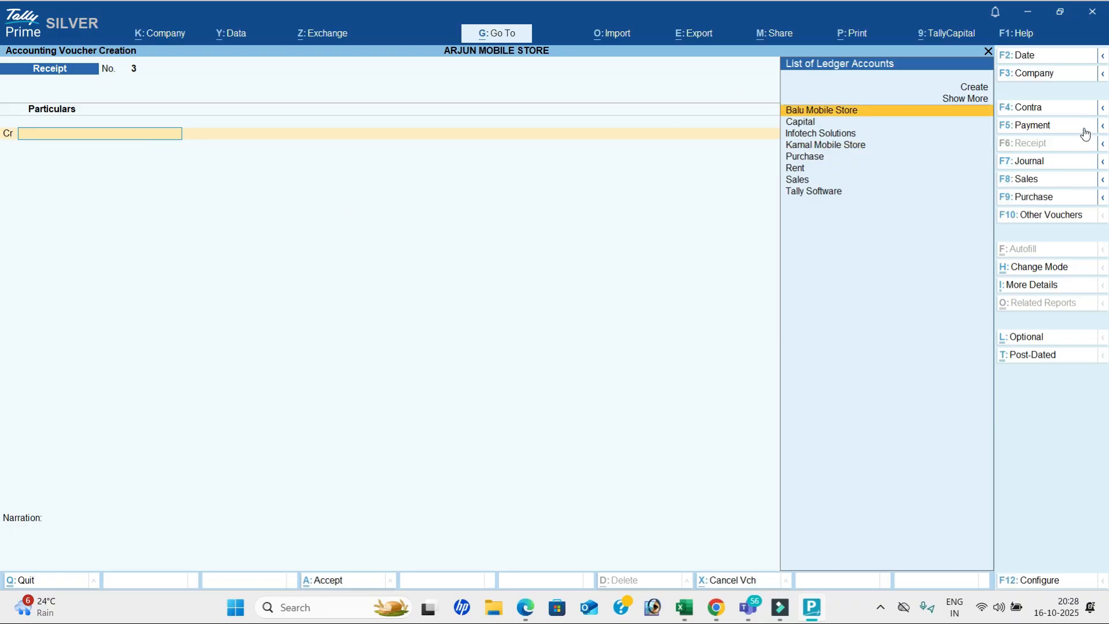
Step: Check the rent transaction in the PDF and start a Payment voucher dated 30-7
left_click(1052, 124)
key("alt+Tab")
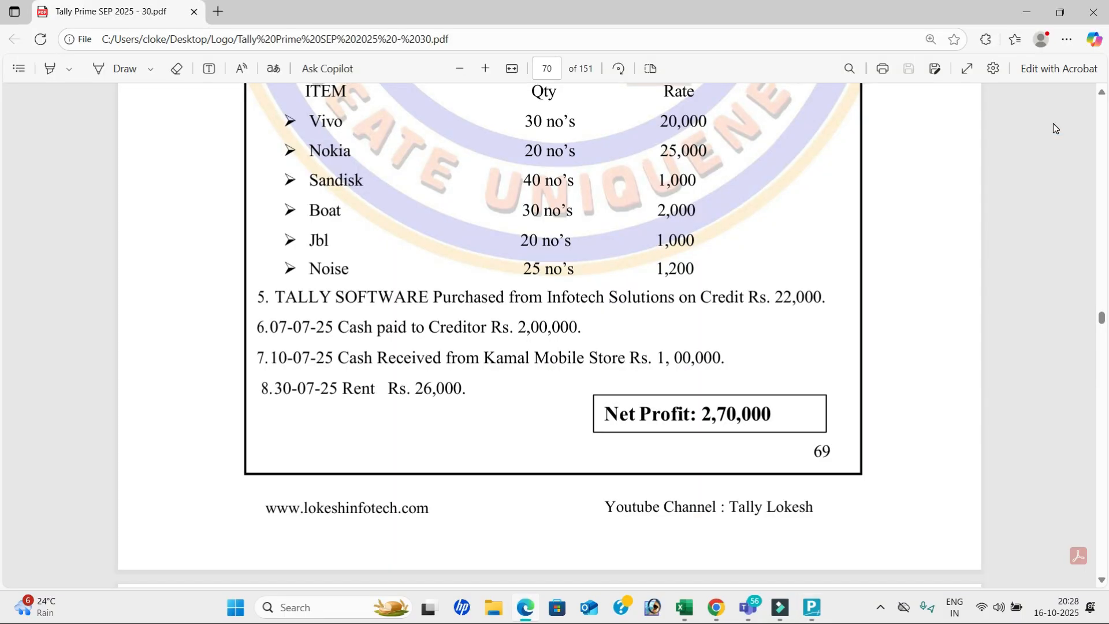
key("alt+Tab")
left_click(1048, 58)
type("30-7")
key("Return")
Step: Debit Rent with 26000 in the payment voucher, checking the amount in the PDF
type("Re")
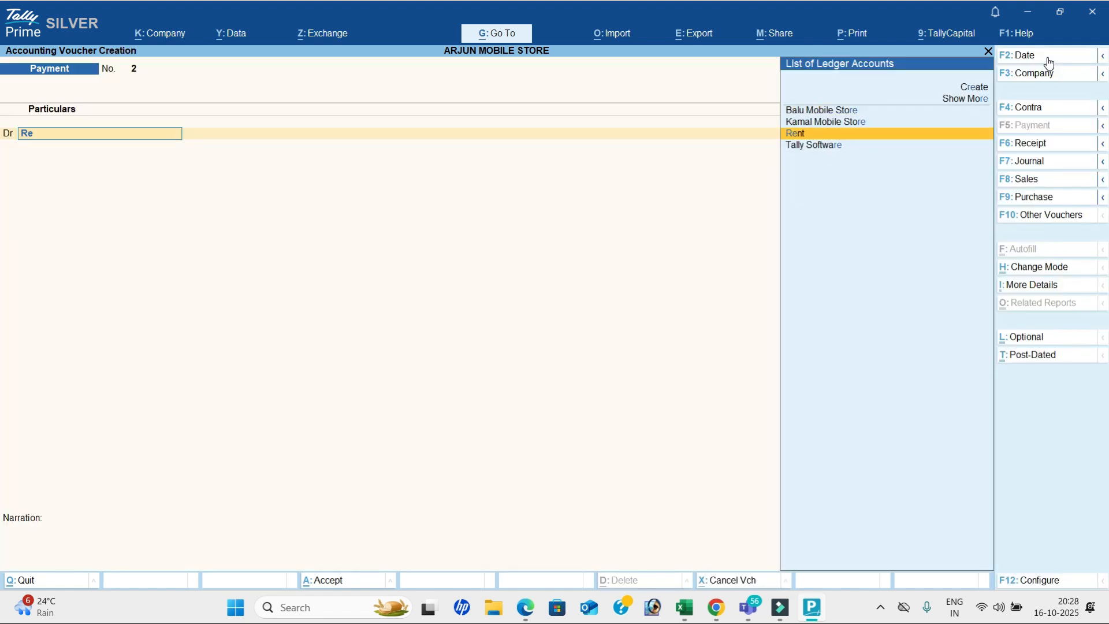
key("Return")
key("alt+Tab")
key("alt+Tab")
type("26000")
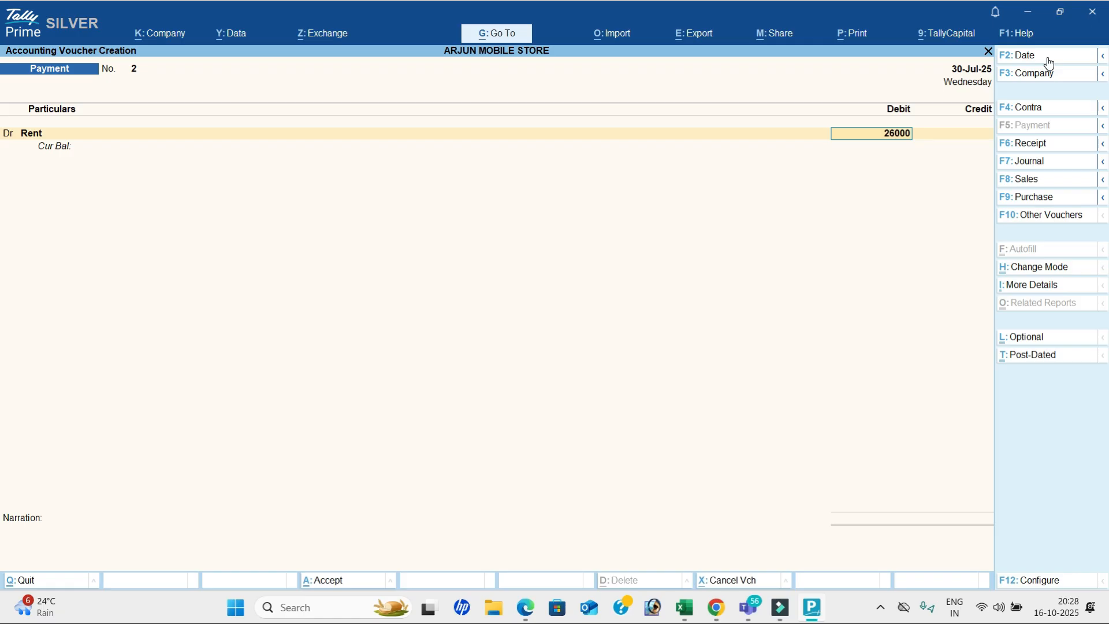
Step: Credit Cash with 26,000 in the rent payment voucher
key("Return")
key("Down")
key("Down")
key("Return")
Step: Preview the rent payment voucher's printed form and enlarge it to examine its account and amount details
key("alt+p")
key("Left")
key("Return")
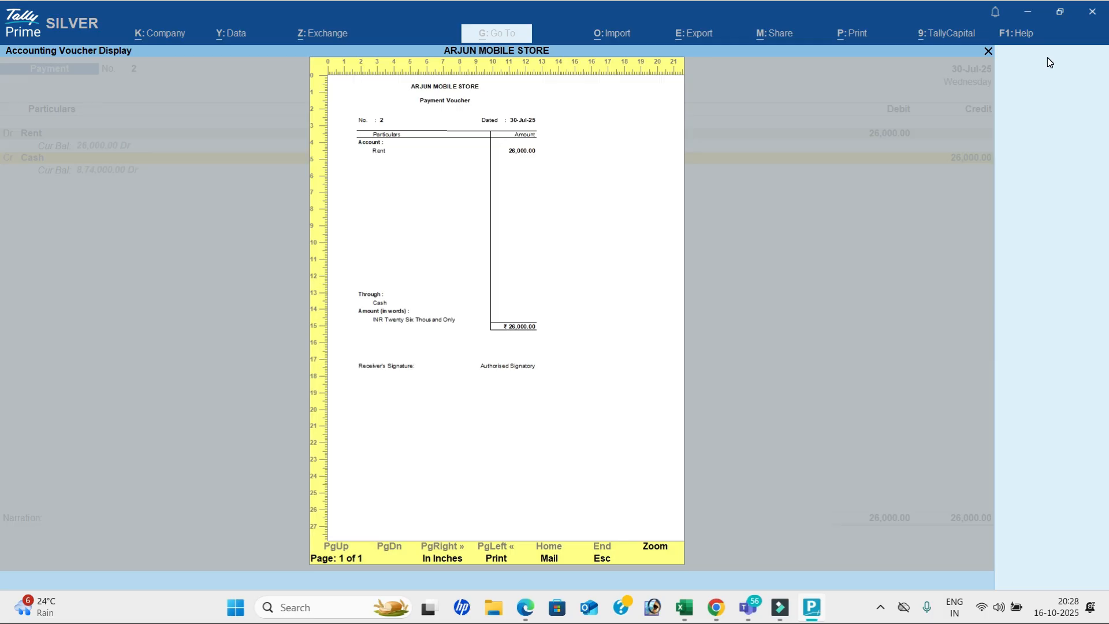
key("Return")
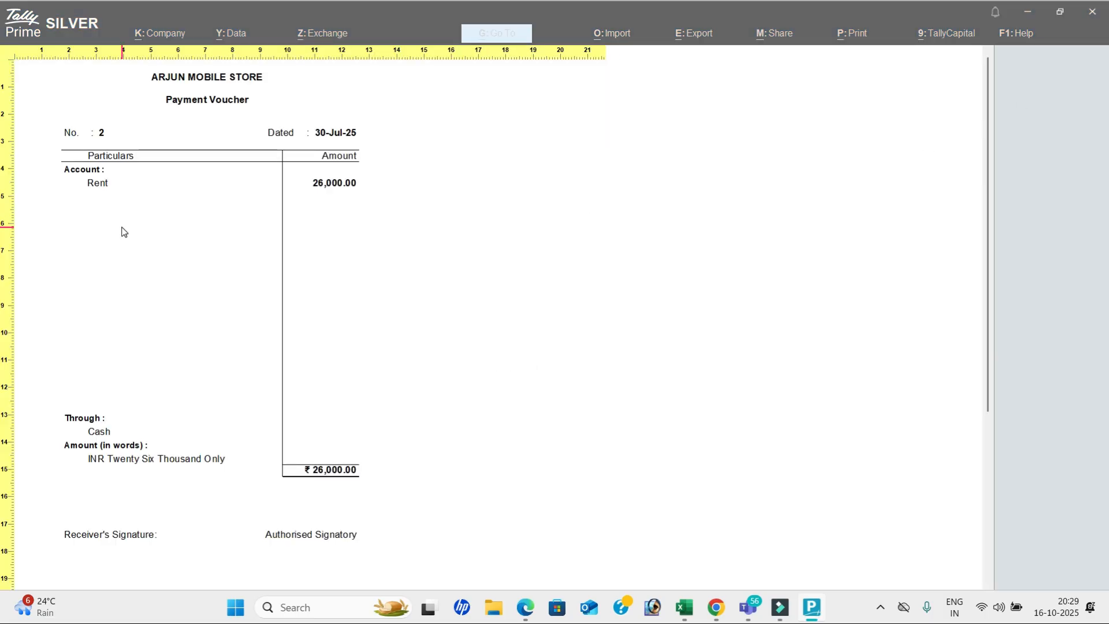
Step: Finish checking the rent voucher's print preview and return to the Gateway of Tally
scroll(166, 237, "down", 5)
scroll(166, 237, "up", 5)
key("Return")
key("Escape")
key("Escape")
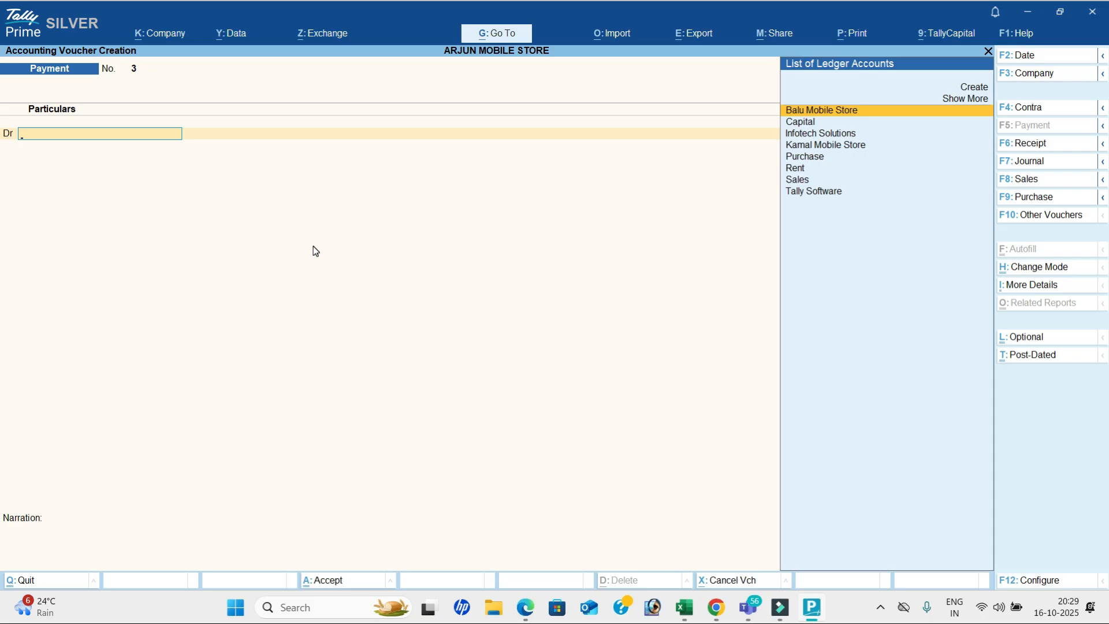
key("Escape")
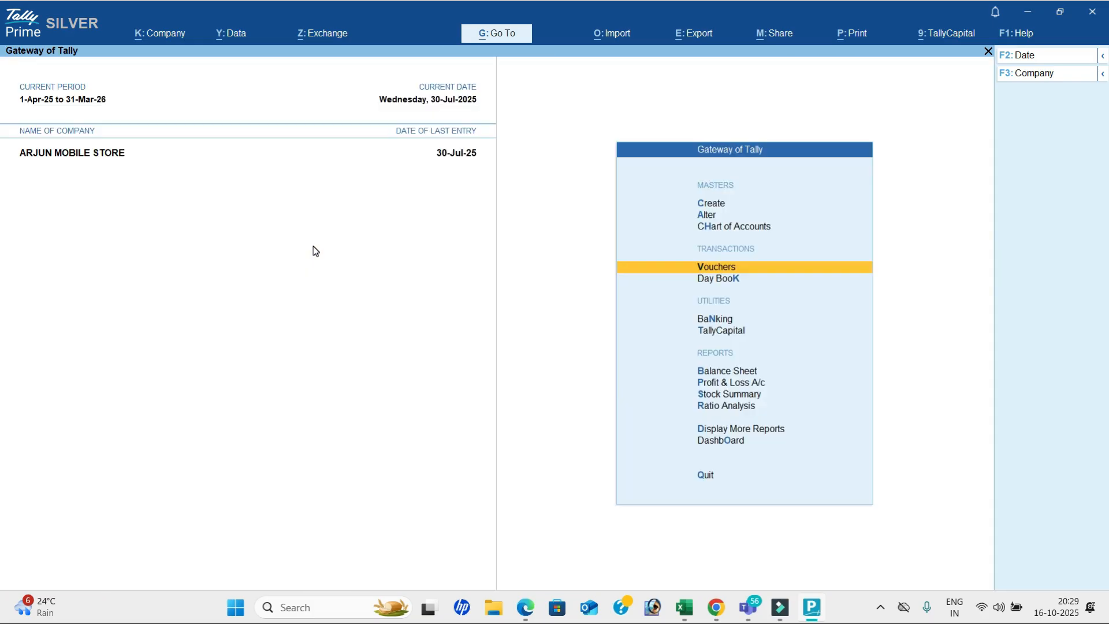
Step: Open the Day Book for the period 1-7 to 31-7 and review the July vouchers
key("Down")
key("Return")
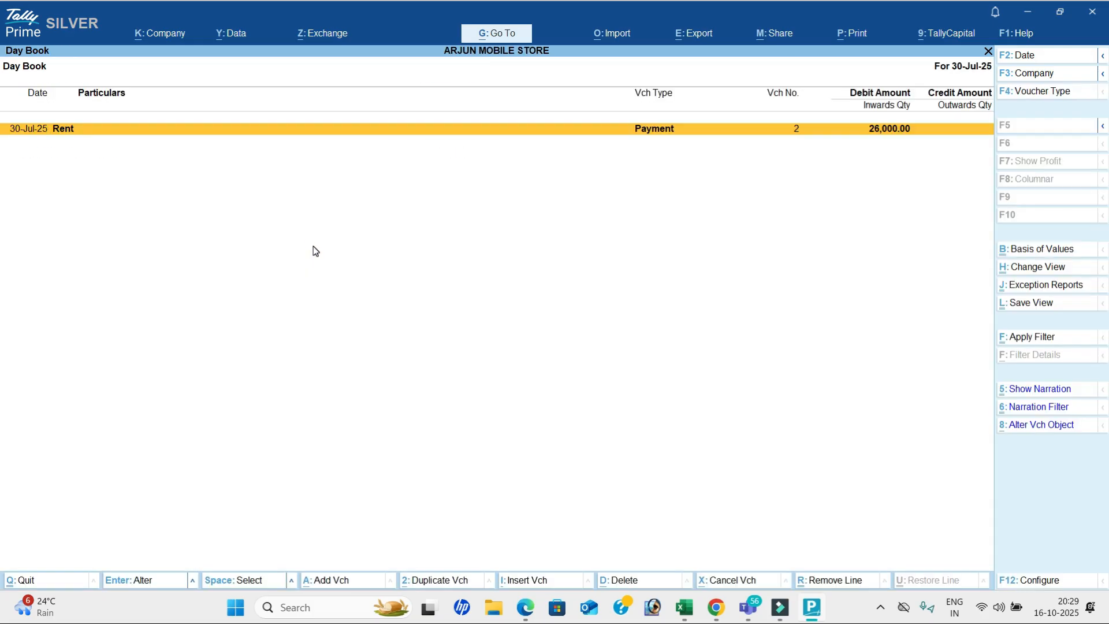
key("alt+F2")
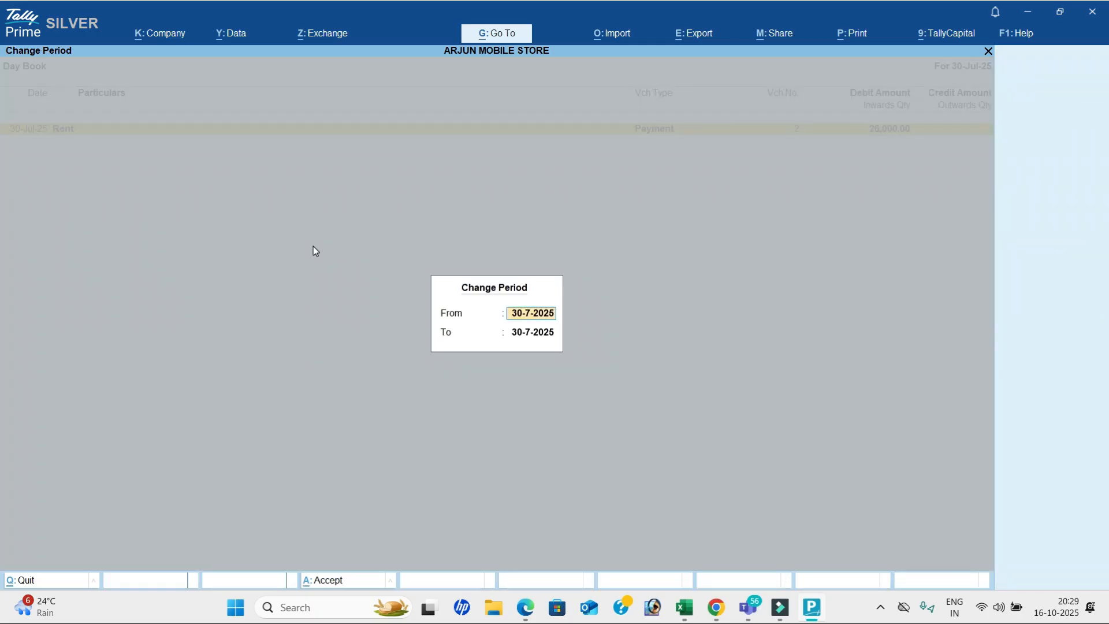
type("1-7")
key("Return")
type("31-7")
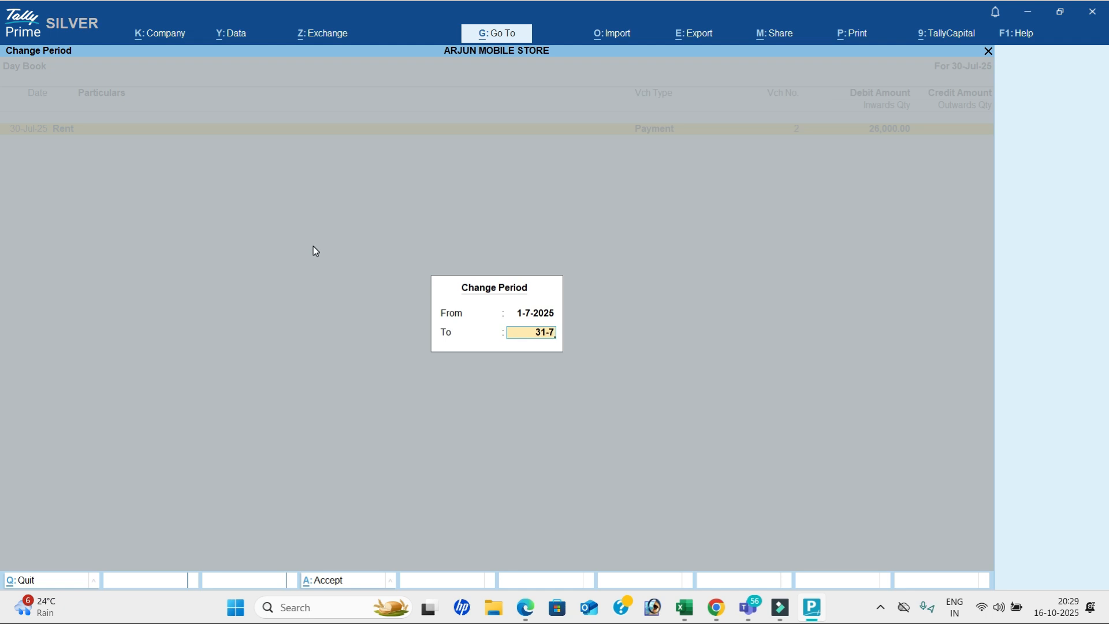
key("Return")
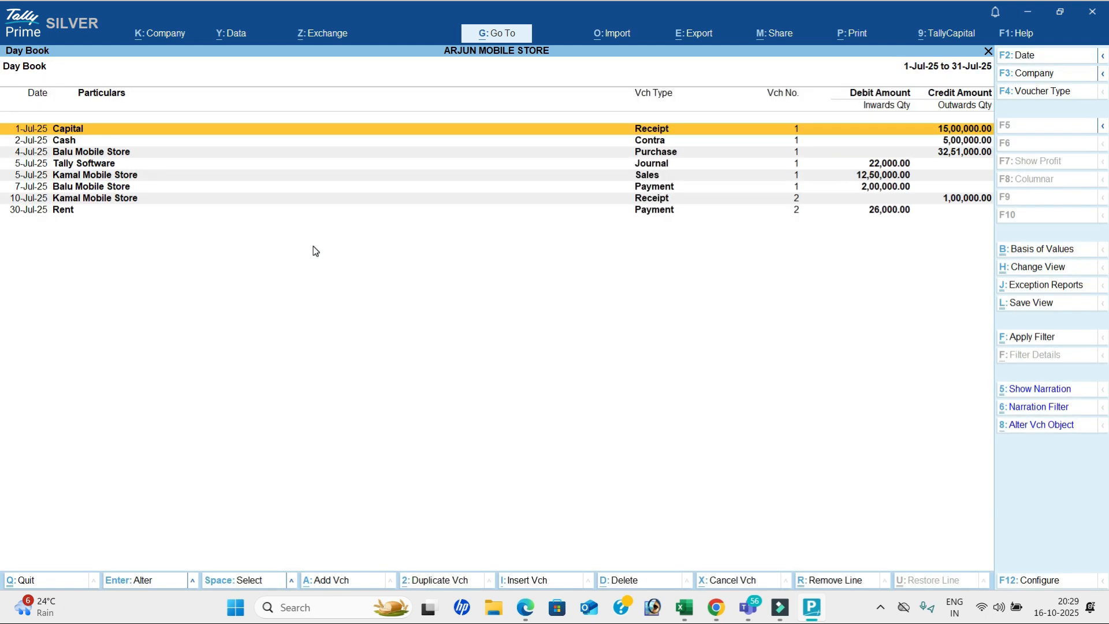
key("Down")
key("Down")
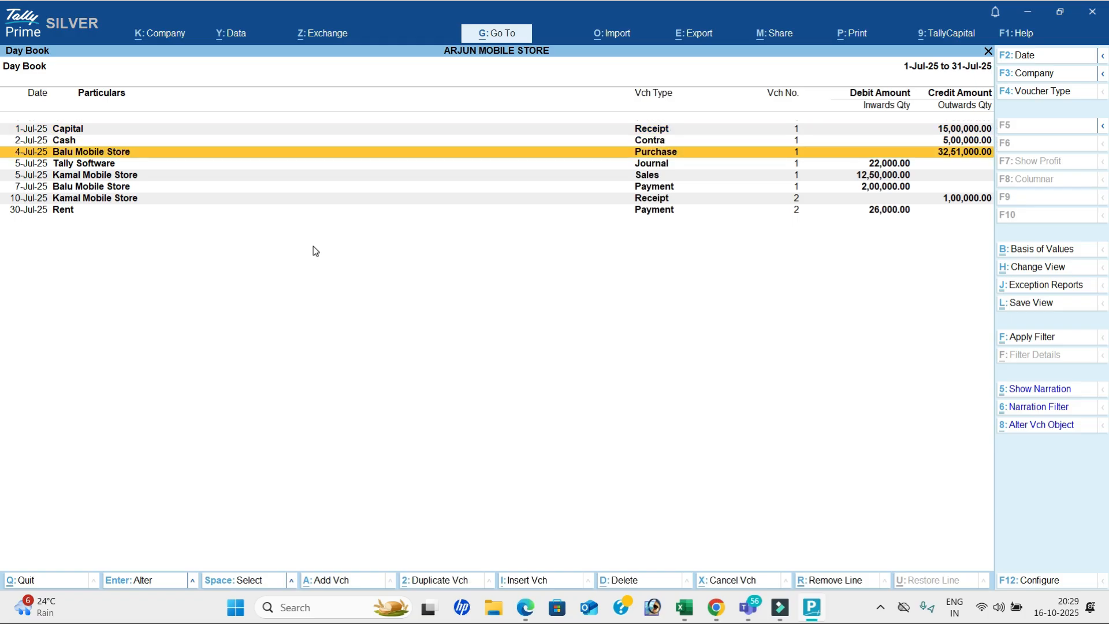
Step: Leave the Day Book and show the Profit & Loss A/c in detailed format
key("Escape")
key("Down")
key("Down")
key("Down")
key("Down")
key("Return")
key("alt")
key("alt+F5")
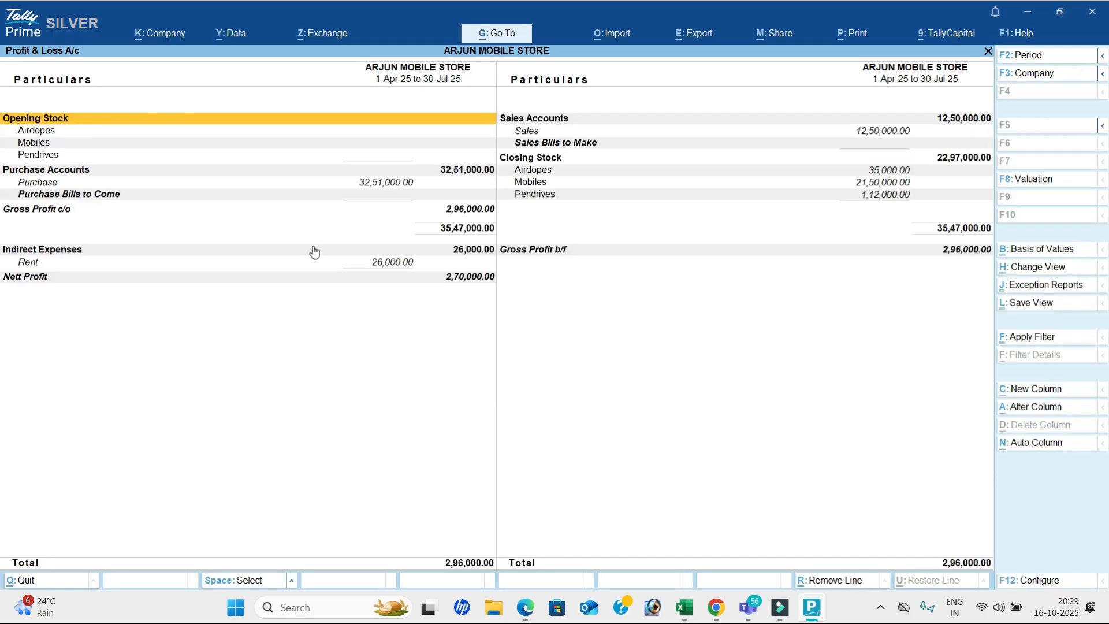
Step: Go through the Profit & Loss A/c to the Nett Profit line and compare it with the net profit in the PDF
key("Down")
key("Down")
key("Down")
key("Down")
key("Down")
key("Down")
key("Down")
key("Down")
key("Down")
key("Down")
key("alt+Tab")
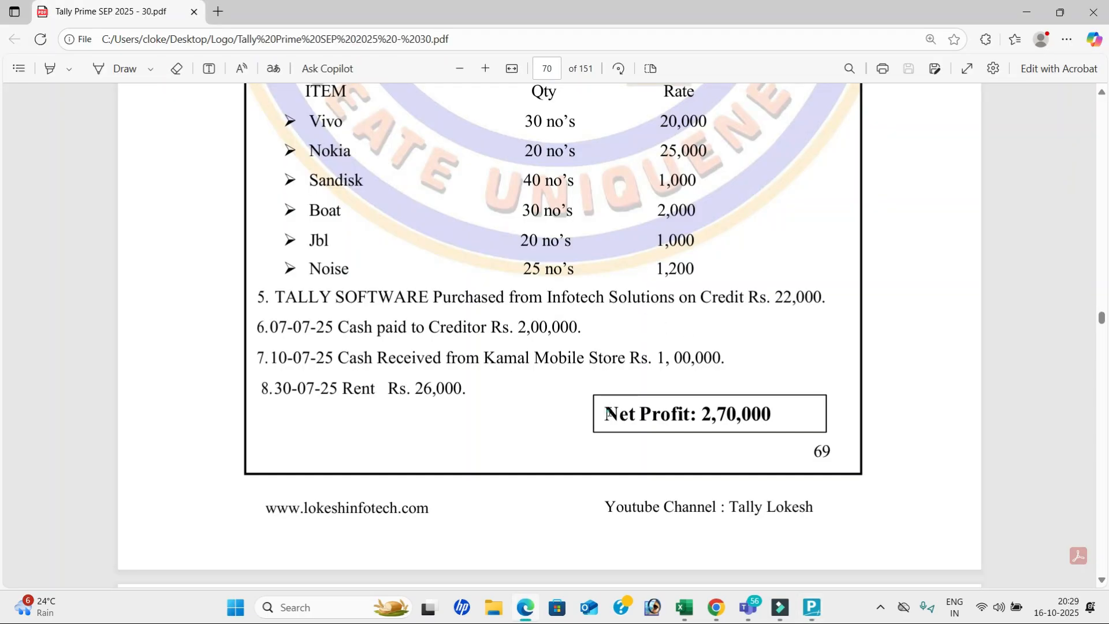
left_click_drag(604, 414, 771, 414)
left_click(769, 414)
key("alt+Tab")
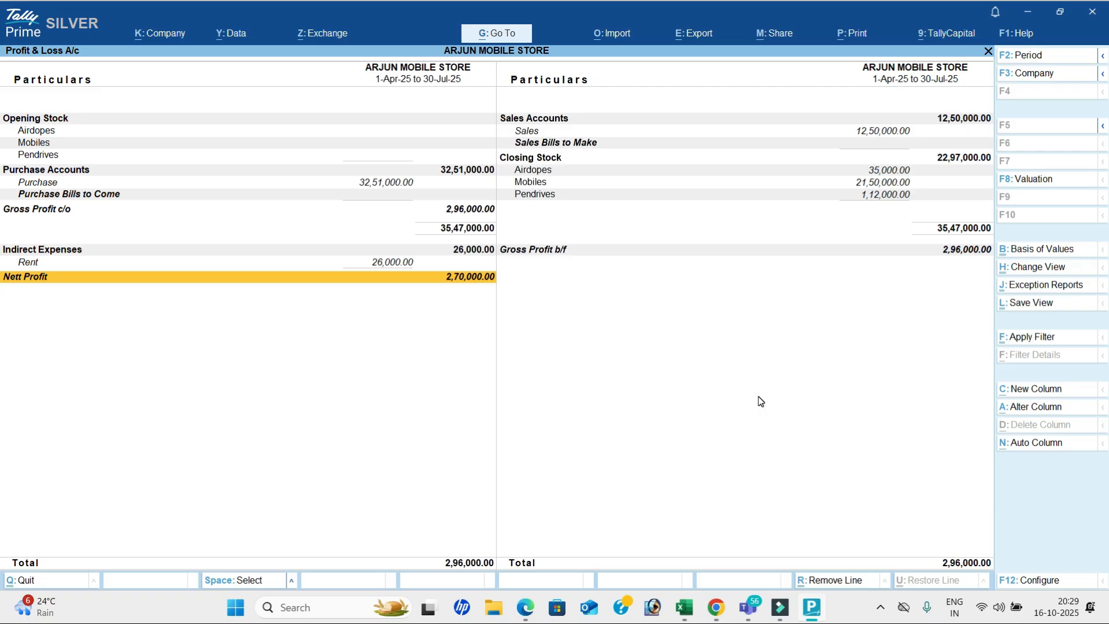
Step: Open the Stock Summary and show it in detailed format with the items under each stock group
key("Escape")
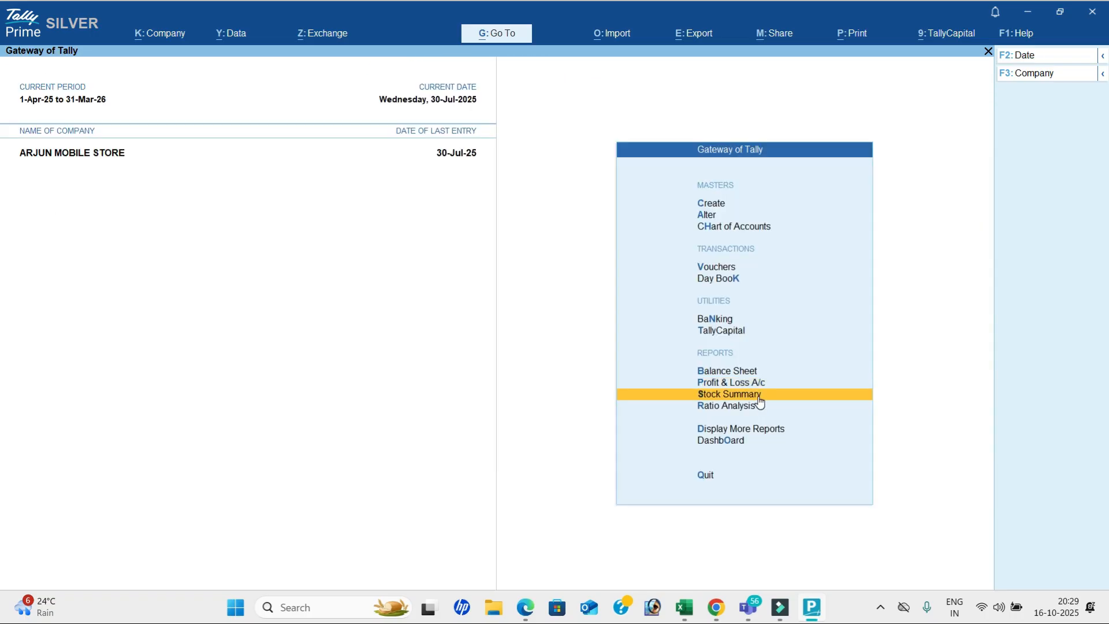
left_click(759, 398)
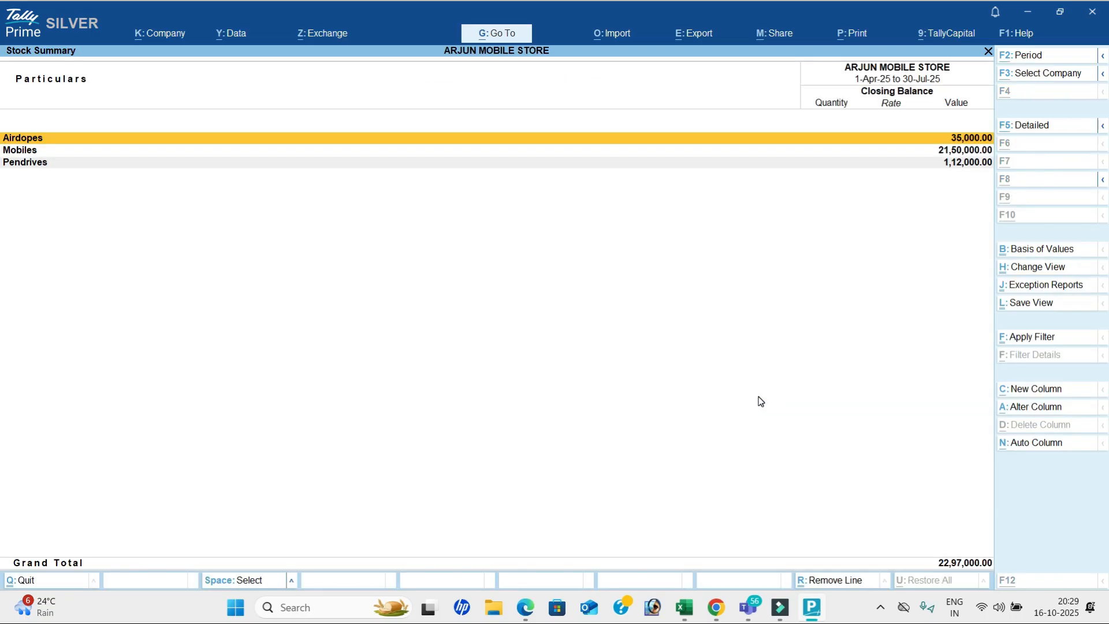
key("alt+F5")
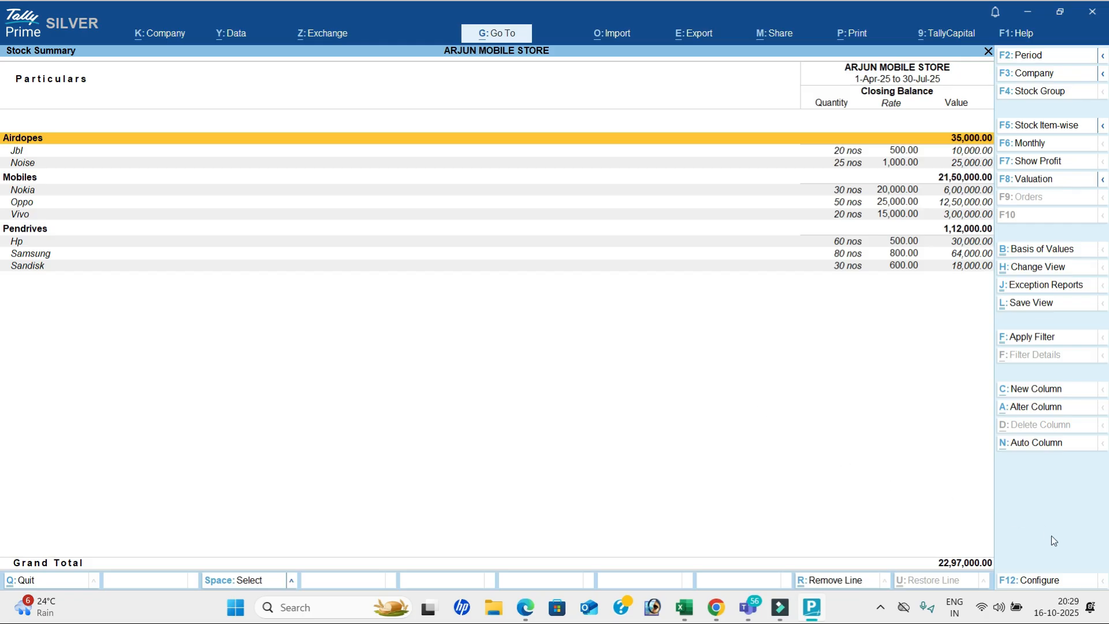
Step: Configure the Stock Summary to show goods inwards and goods outwards, leaving the other options as they are
left_click(1047, 580)
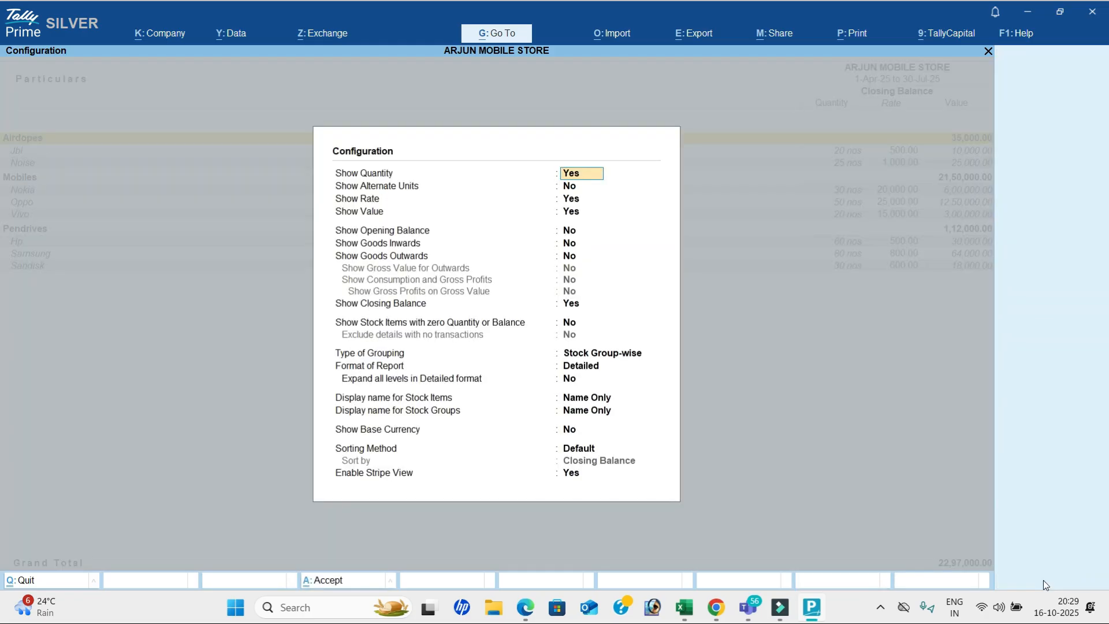
key("Return")
key("Return")
key("Return")
key("Return")
key("Return")
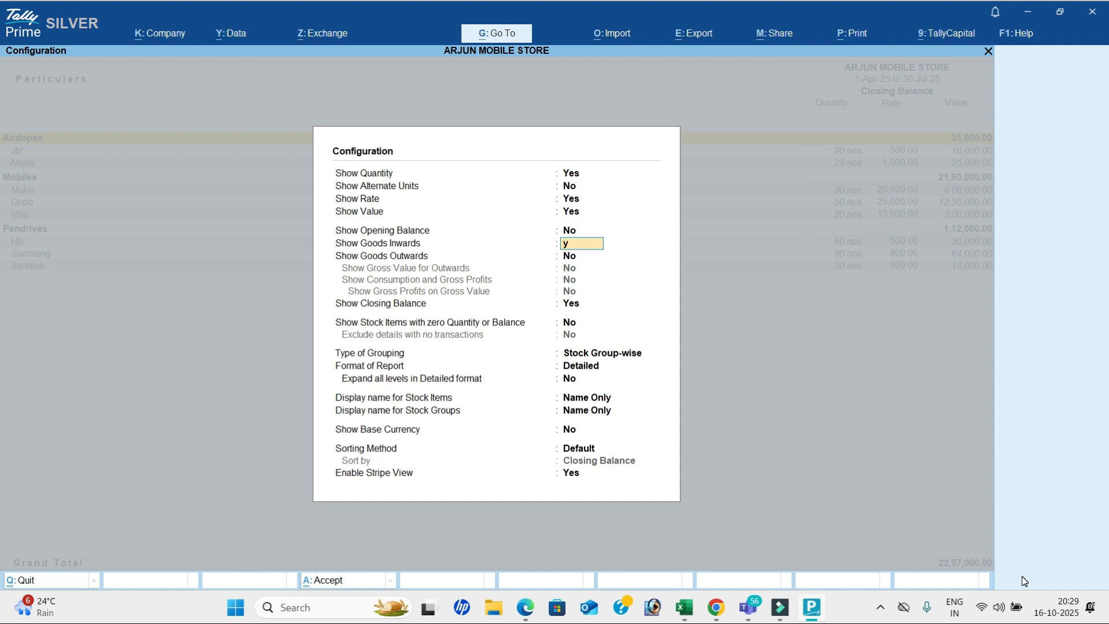
type("yy")
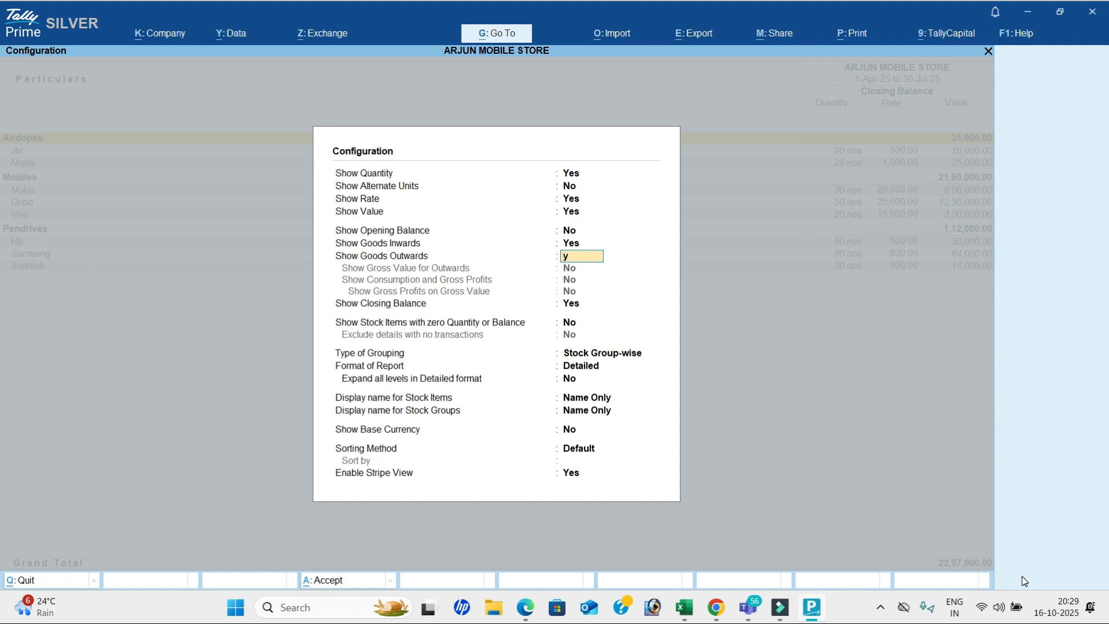
key("Return")
key("Return")
key("Return")
key("Return")
key("Return")
key("Return")
key("Return")
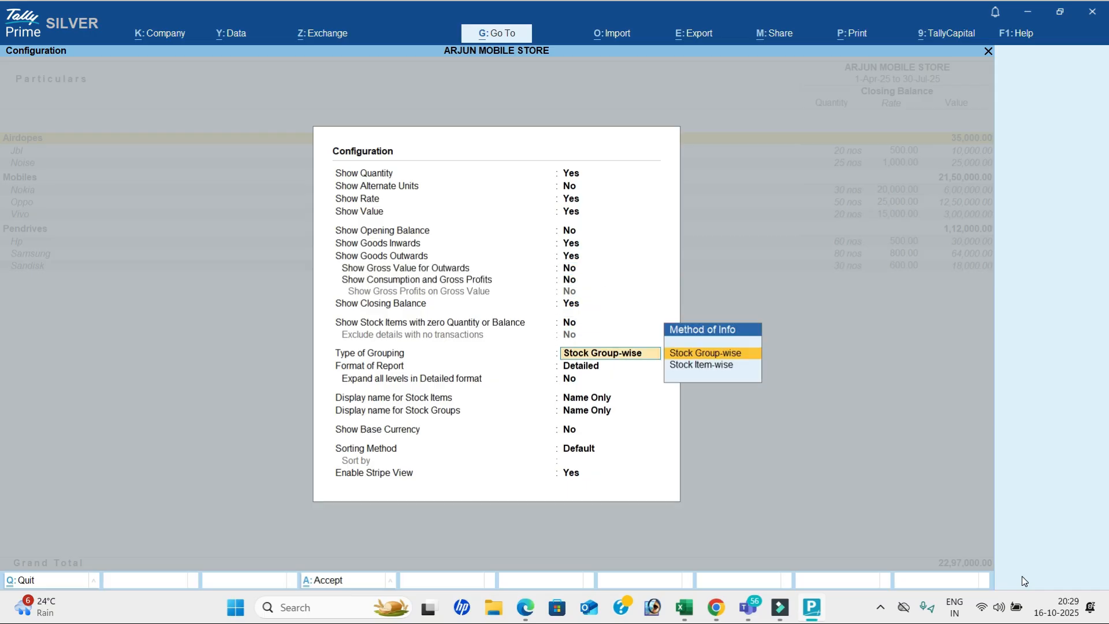
key("Return")
key("Return")
key("Return")
key("Return")
key("Return")
key("Return")
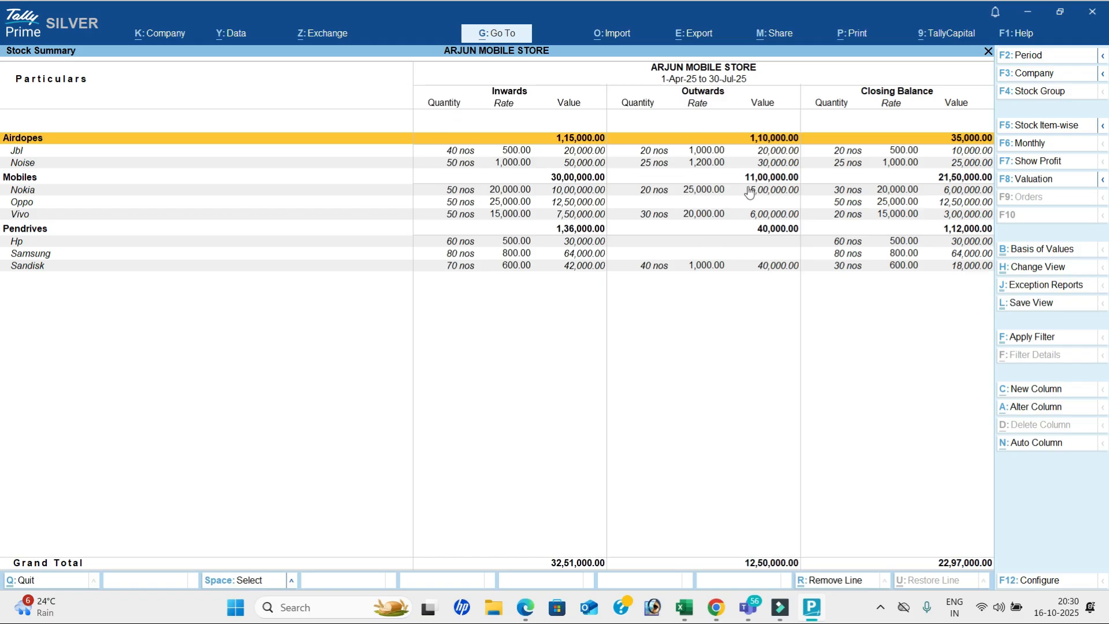
Step: Examine the inward, outward and closing quantities, rates and values of the airdopes and mobiles items
key("Down")
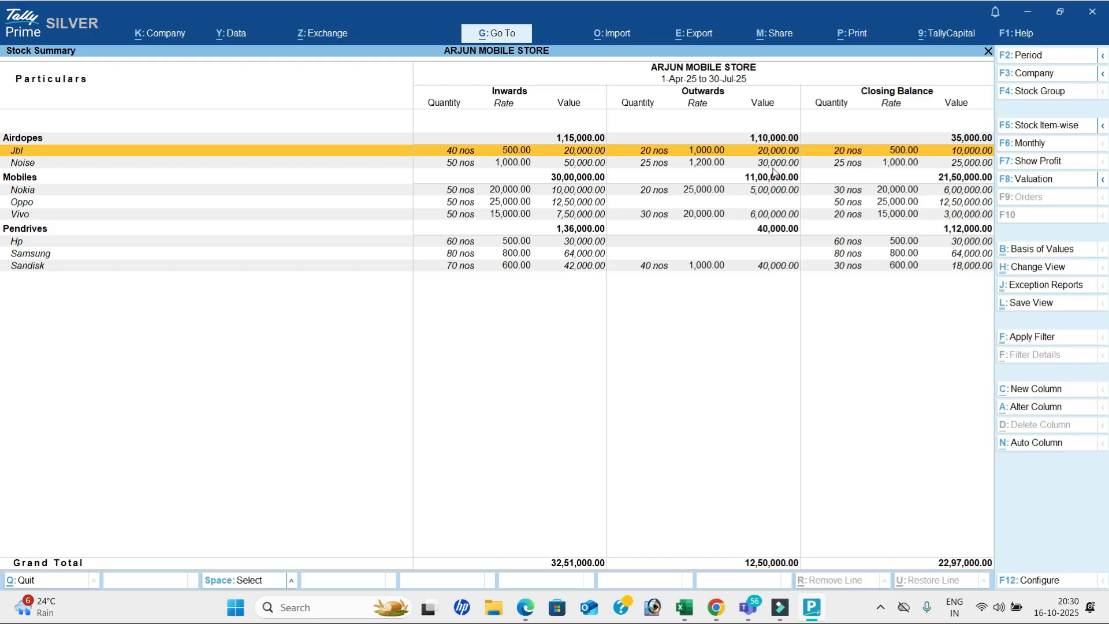
left_click(714, 166)
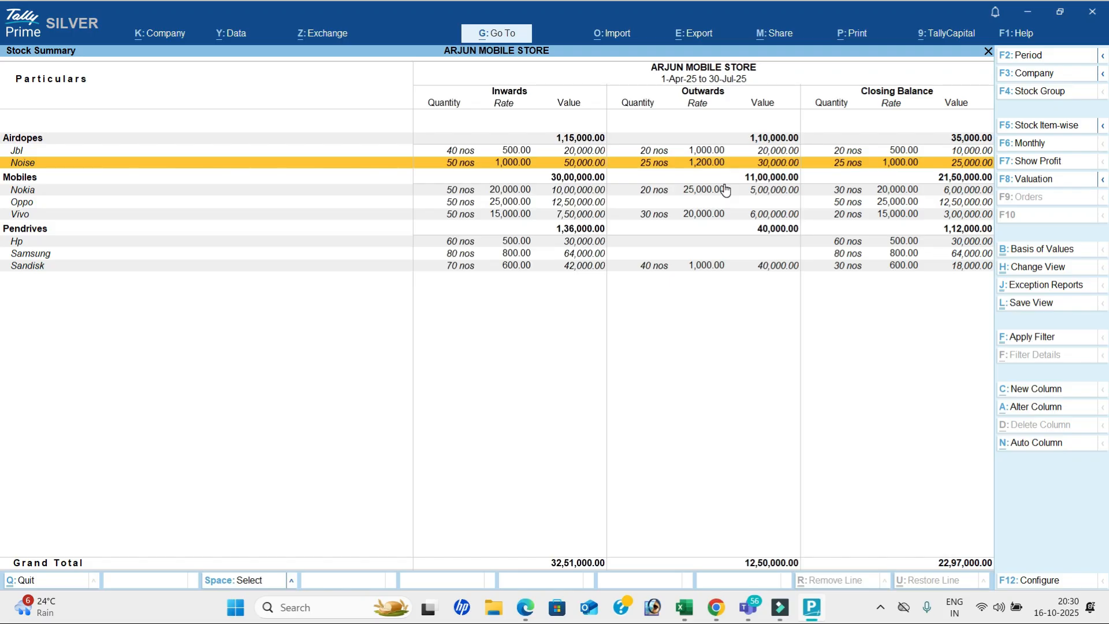
key("Down")
key("Down")
key("Down")
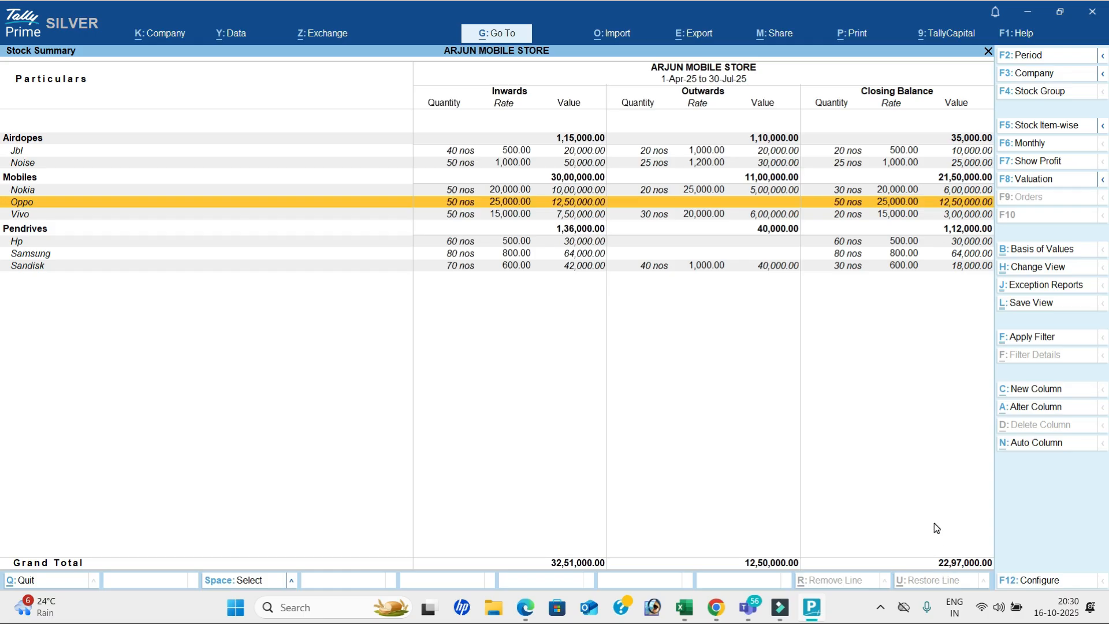
Step: Open the Balance Sheet to review the company's liabilities and assets
key("Escape")
key("Up")
key("Up")
key("Return")
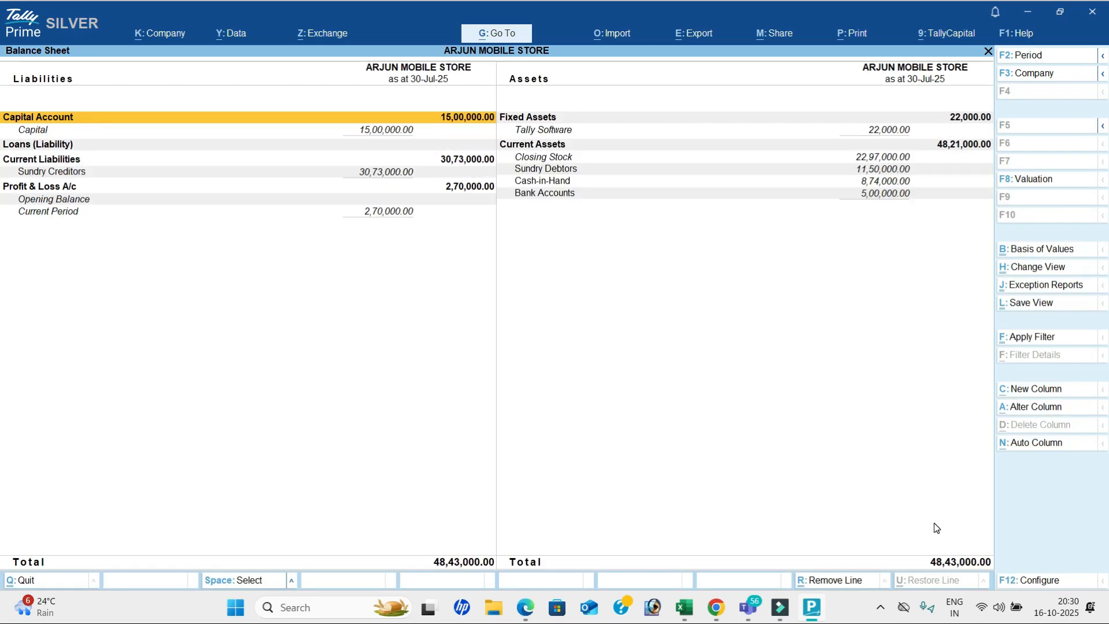
Step: Leave the Balance Sheet and open the Dashboard to review the trends, trading details and account summaries
key("Escape")
key("Down")
key("Down")
key("Down")
key("Down")
key("Down")
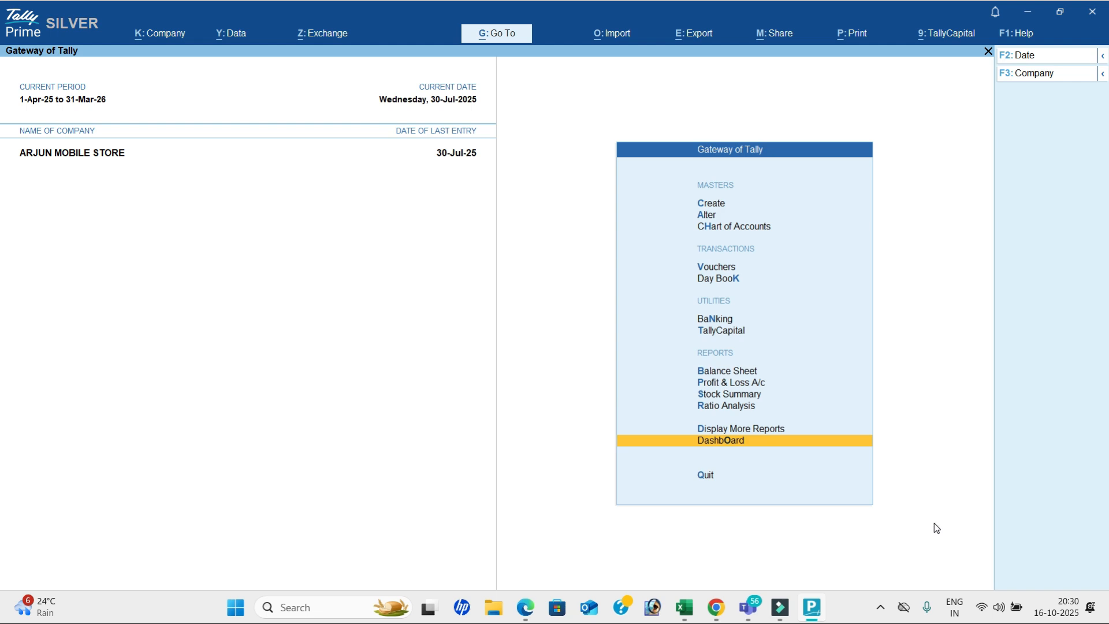
key("Return")
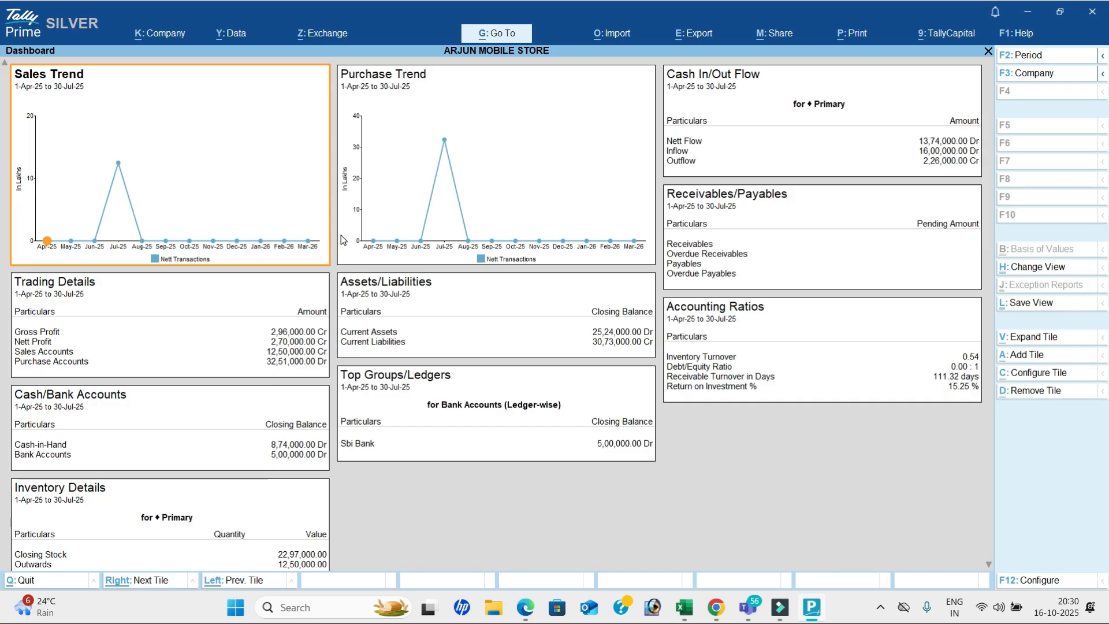
Step: Open the Trial Balance from the additional reports and show it in detailed format
key("Escape")
key("Up")
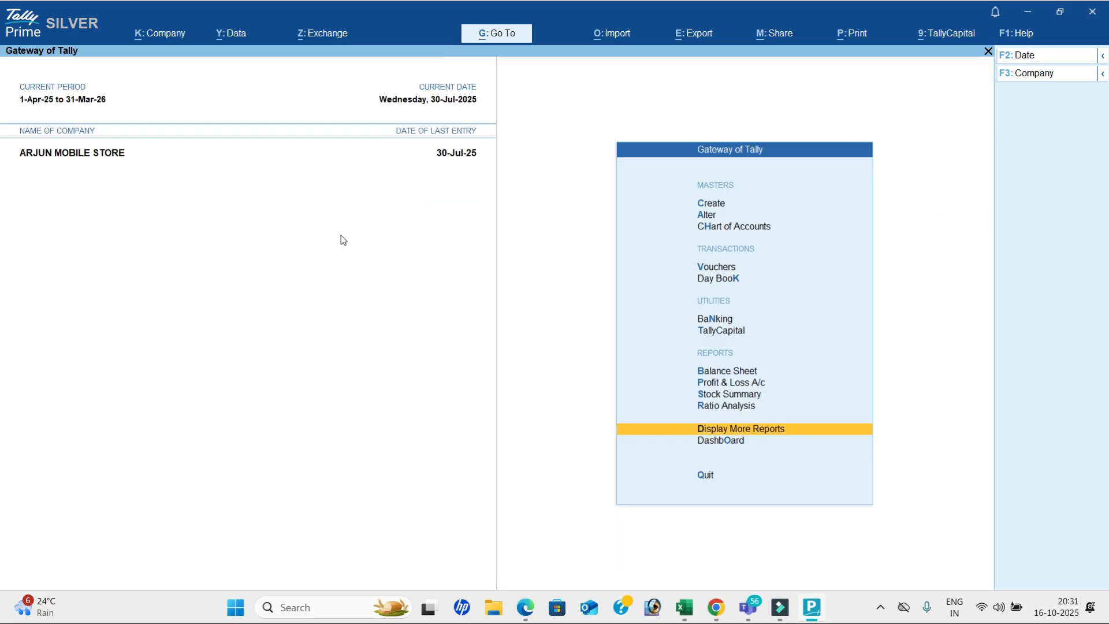
key("Return")
key("Down")
key("Down")
key("Up")
key("Return")
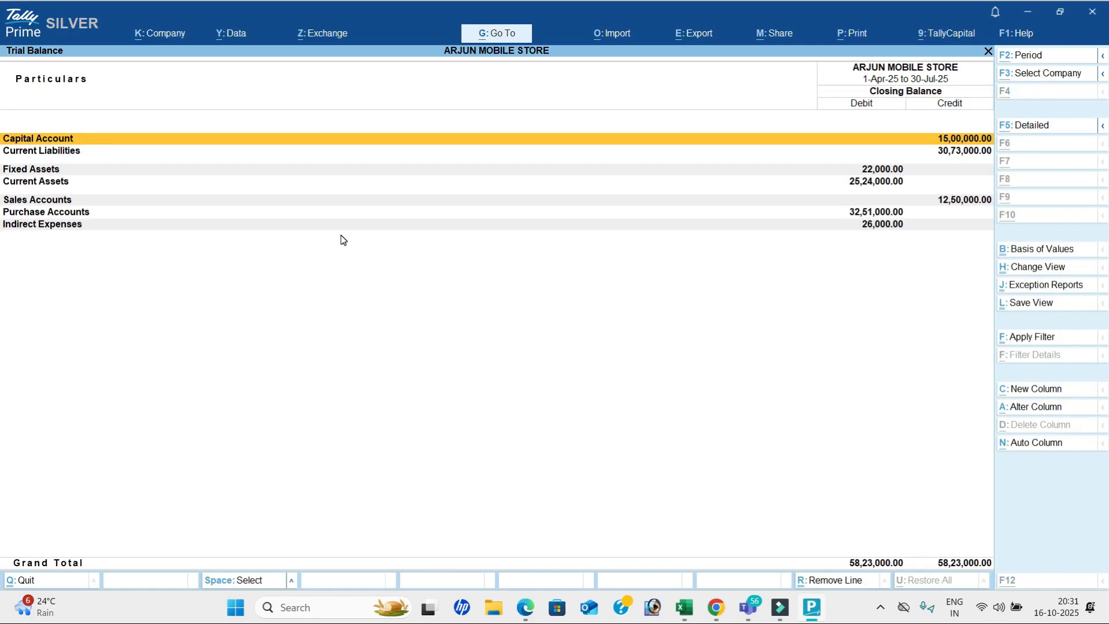
key("alt+F5")
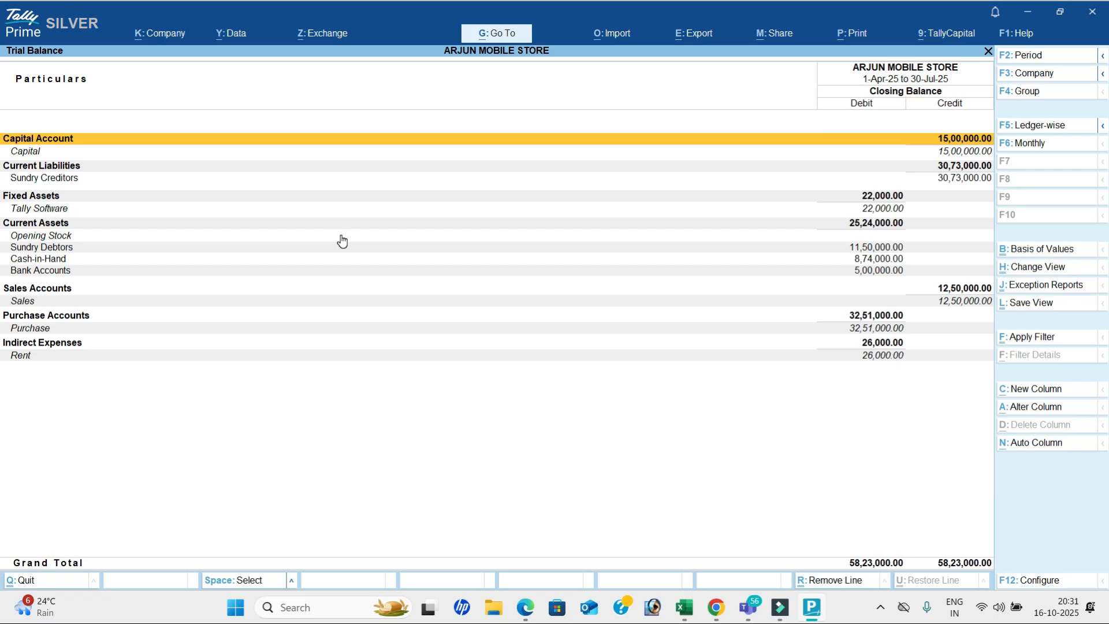
Step: Open the Cash/Bank Books from the Account Books to check the cash and bank closing balances
key("Escape")
key("Down")
key("Down")
key("Down")
key("Down")
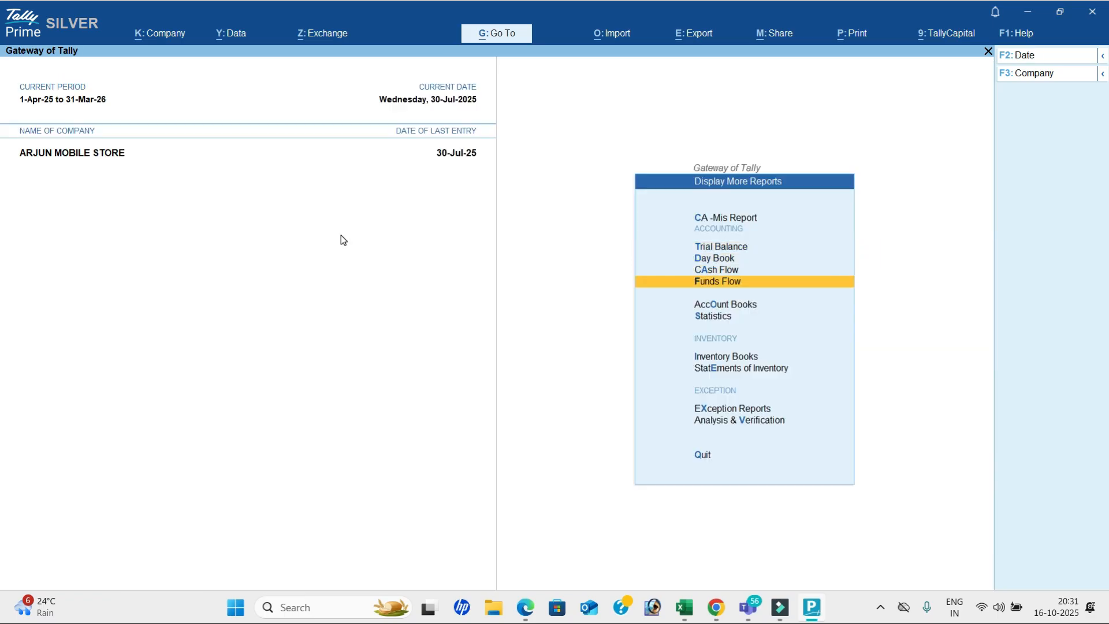
key("Return")
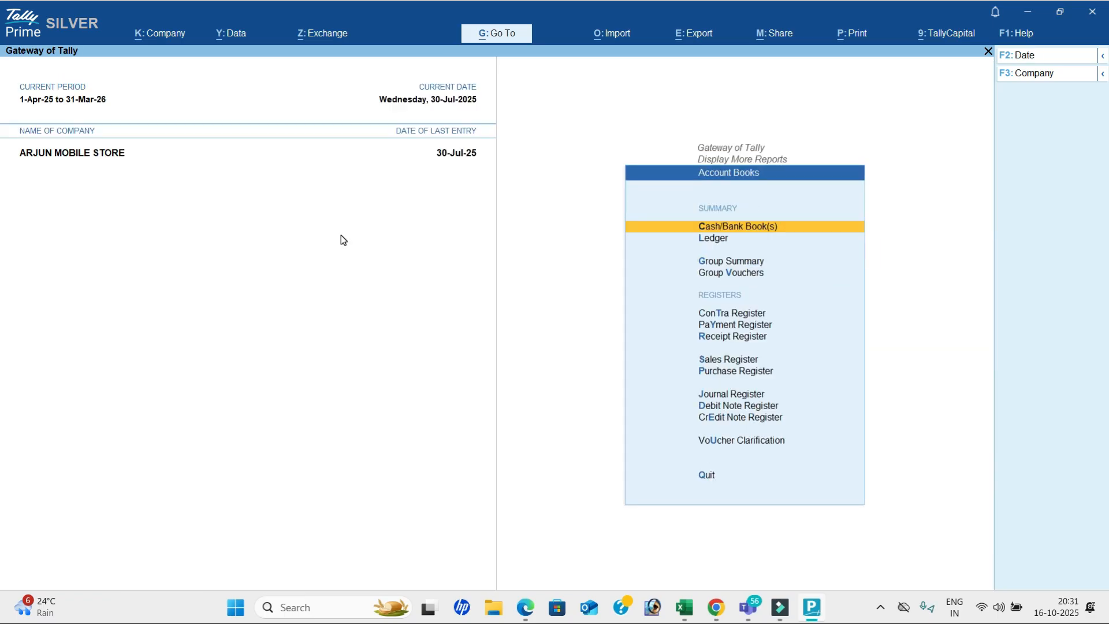
key("Return")
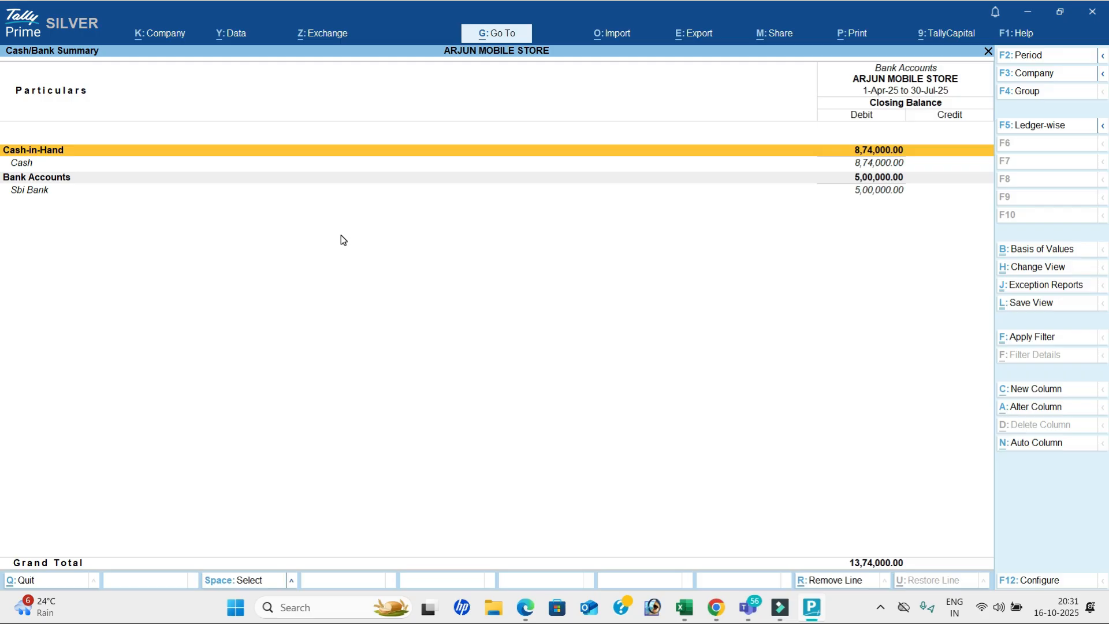
Step: Leave the Cash/Bank Summary and open the Purchase Register to view the monthly purchases
key("Escape")
key("Down")
key("Down")
key("Down")
key("Down")
key("Down")
key("Down")
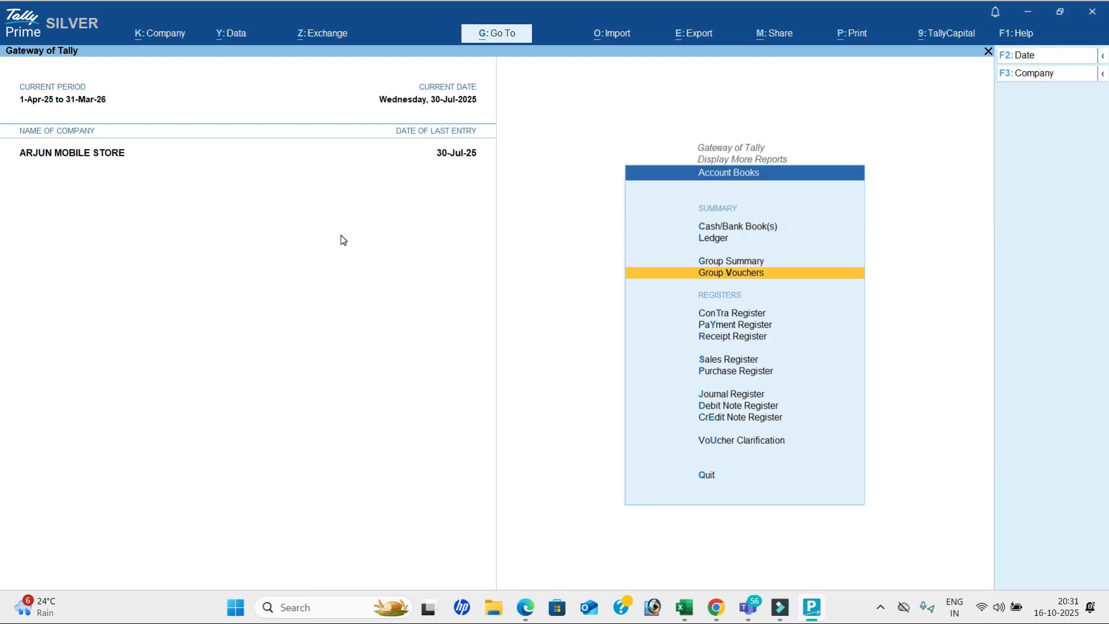
key("Down")
key("Down")
key("Return")
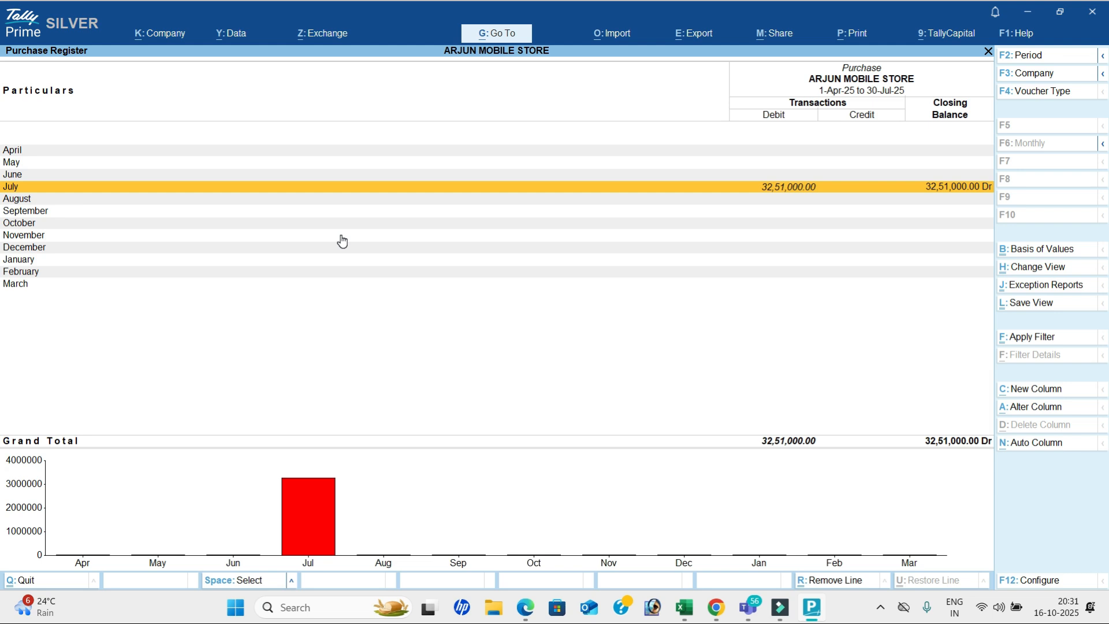
Step: Switch from the Purchase Register to the Sales Register to view the monthly sales
key("Escape")
key("Up")
key("Return")
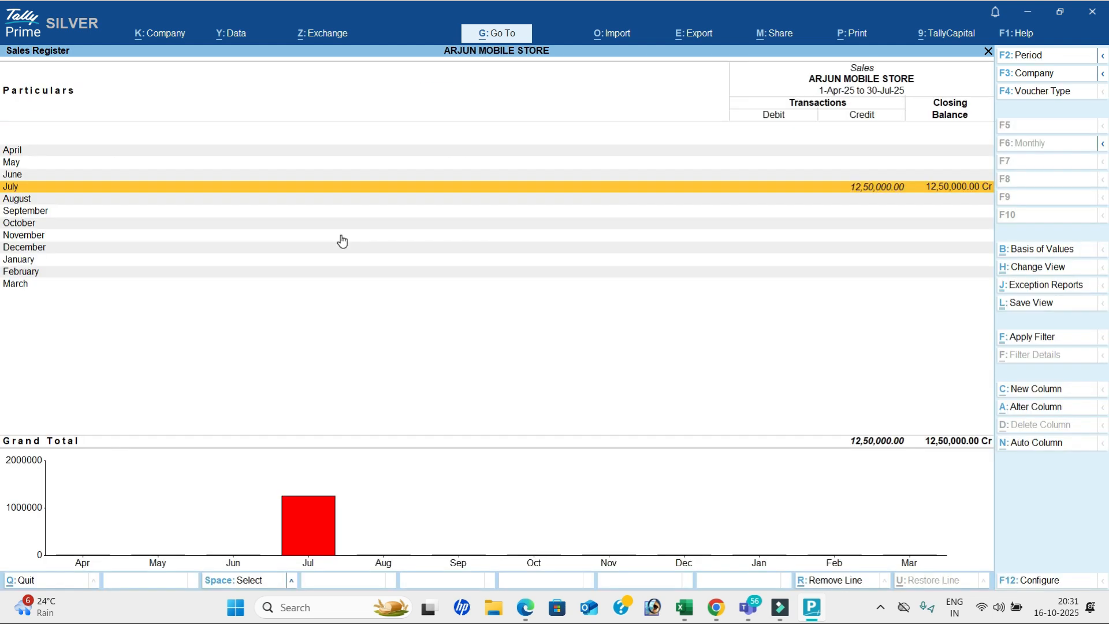
Step: Open the Receipt Register, view July's receipt vouchers and return to the Account Books list
key("Escape")
key("Up")
key("Return")
key("Return")
key("Escape")
key("Escape")
Step: Open the Payment Register, view July's payment vouchers and return to the Account Books list
key("Up")
key("Return")
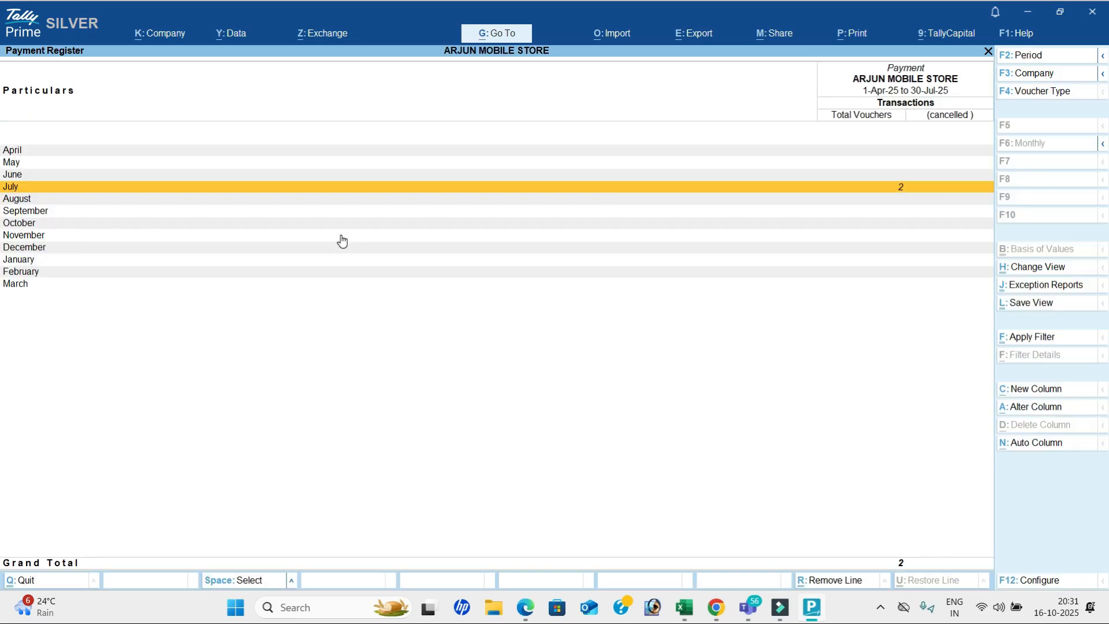
key("Return")
key("Escape")
key("Escape")
Step: View the Contra Register and return to the Account Books list
key("Up")
key("Return")
key("Escape")
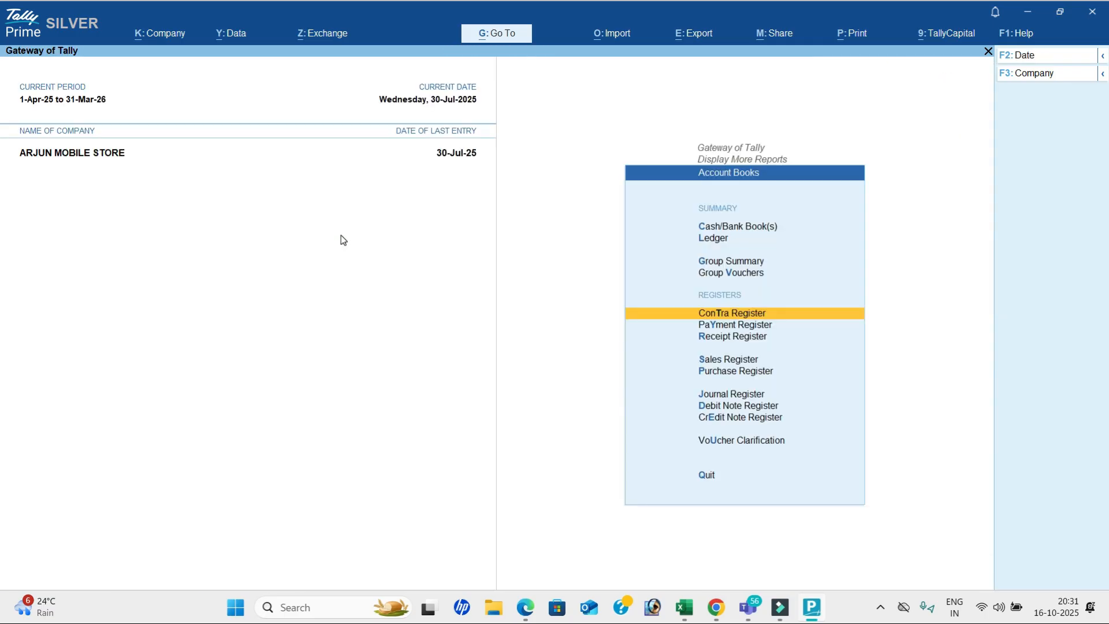
Step: Open the Statistics report and examine the voucher counts for each voucher type from Contra to Sales
key("Escape")
key("Down")
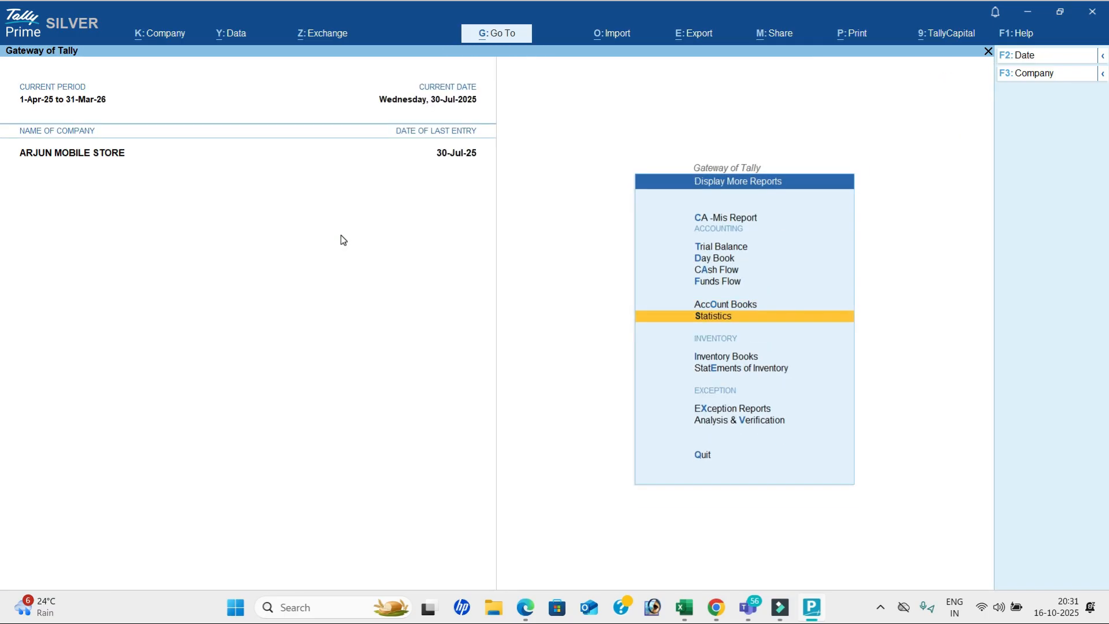
key("Return")
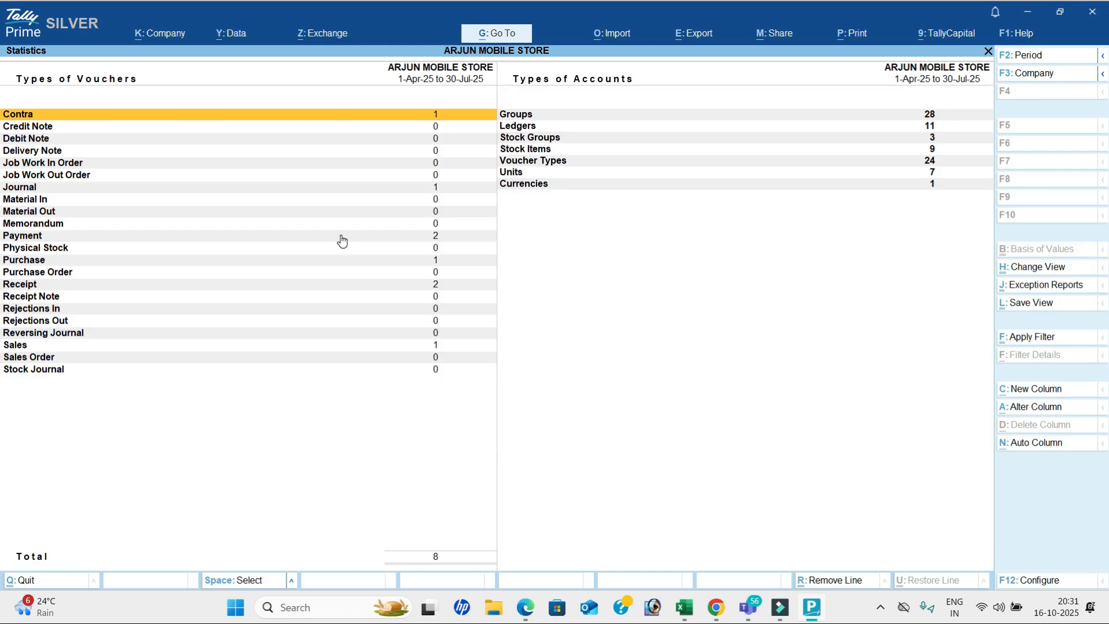
key("Down")
key("Down")
key("Down")
key("Down")
key("Down")
key("Down")
key("Down")
key("Down")
key("Down")
key("Down")
key("Down")
key("Down")
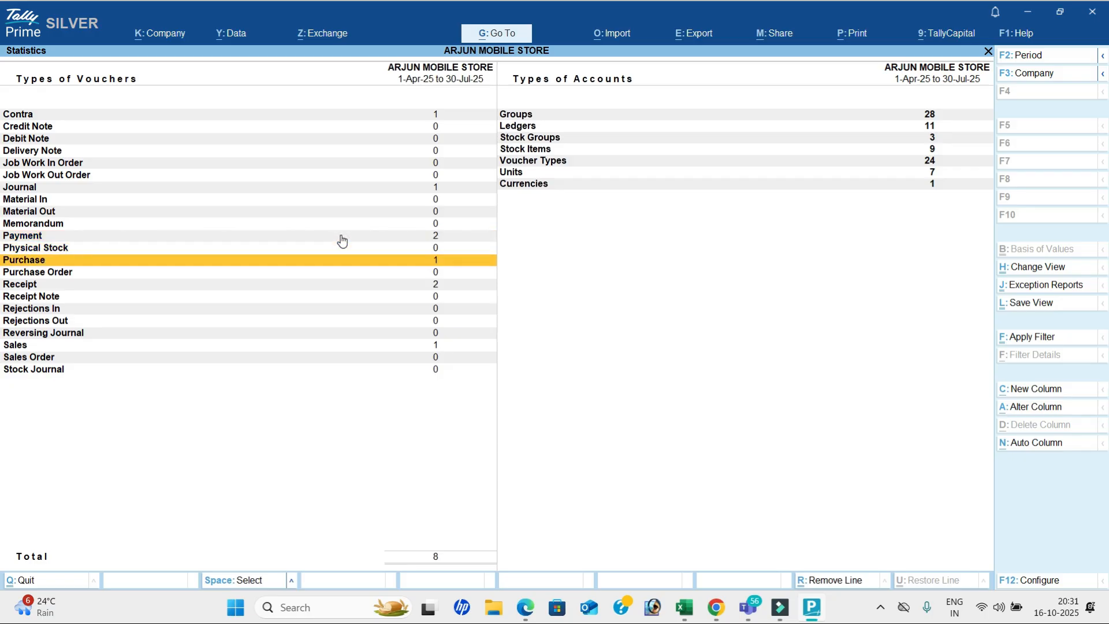
key("Down")
key("Down")
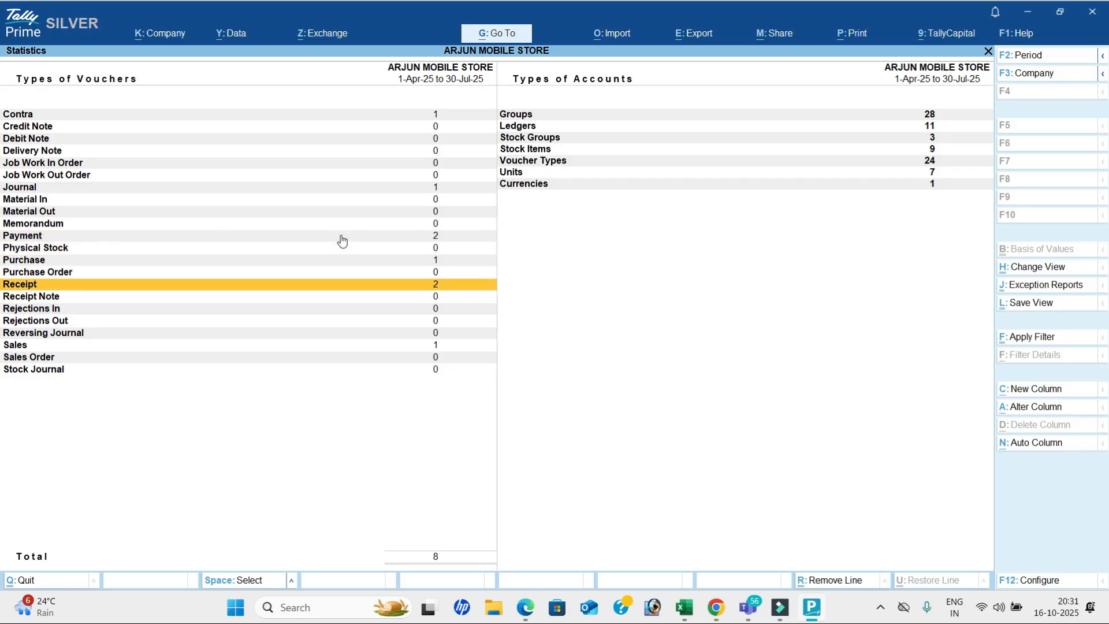
key("Down")
key("Down")
key("Down")
key("Down")
key("Down")
Step: Examine the Types of Accounts counts in Statistics, including groups, ledgers and voucher types, and return to the report list
key("Right")
key("Up")
key("Up")
key("Up")
key("Up")
key("Up")
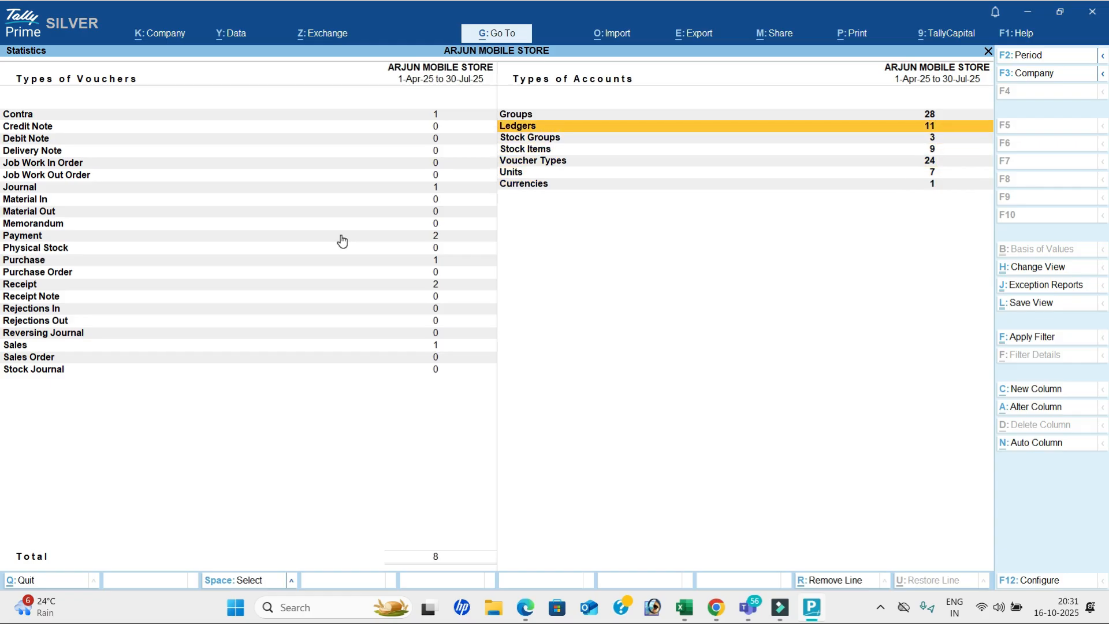
key("Down")
key("Down")
key("Down")
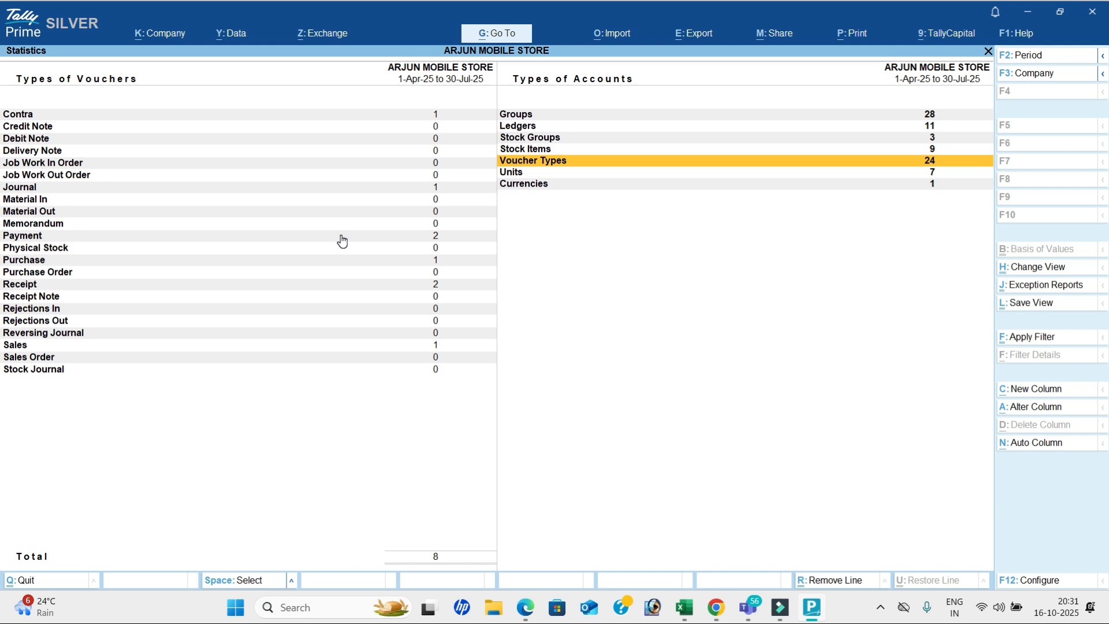
key("Down")
key("Up")
key("Up")
key("Up")
key("Up")
key("Up")
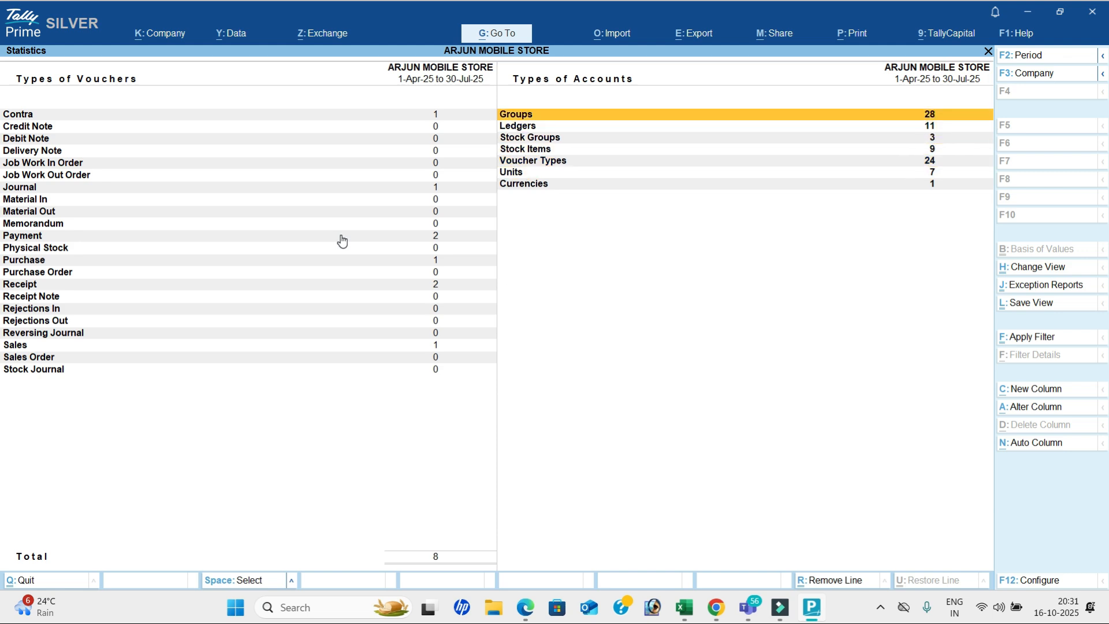
key("Escape")
Step: Open the Stock Item report in Inventory Books and view the monthly summary for Boat
key("Down")
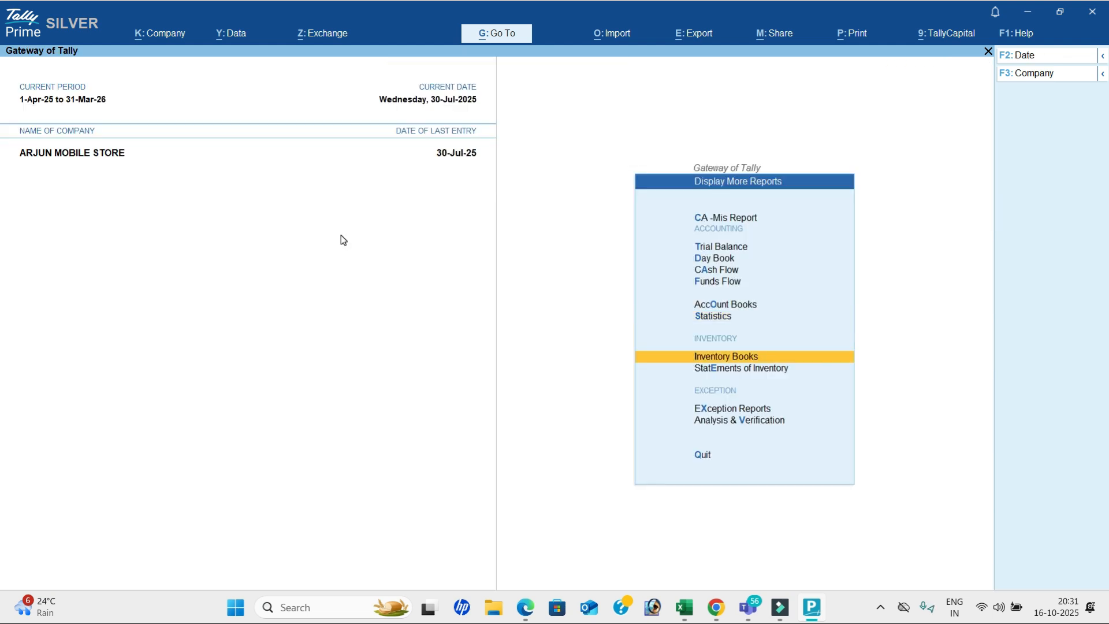
key("Return")
key("Return")
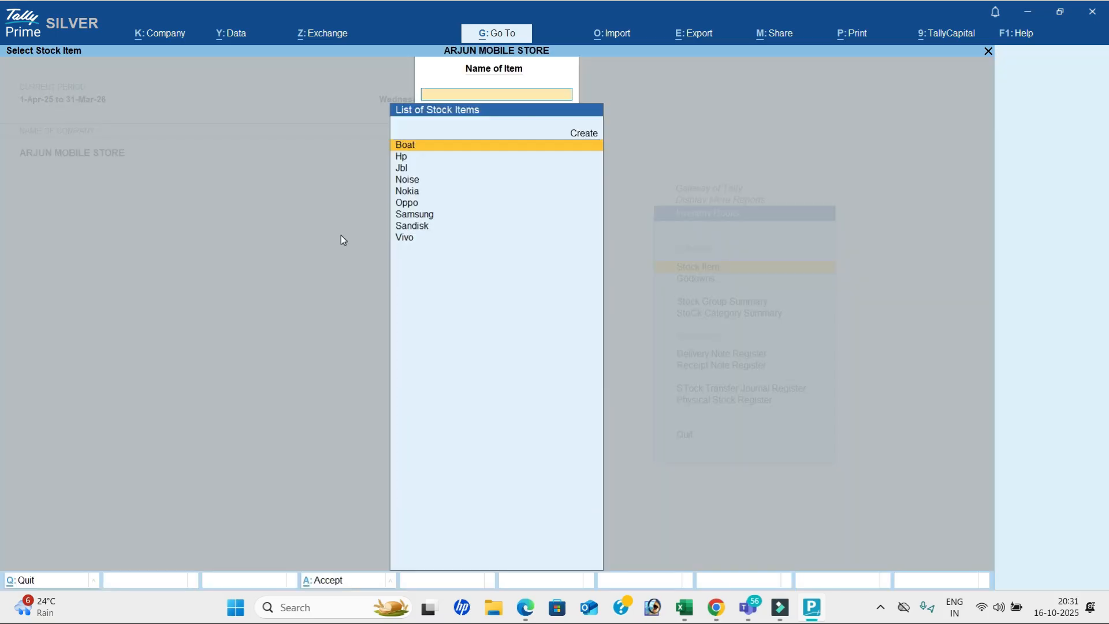
key("Return")
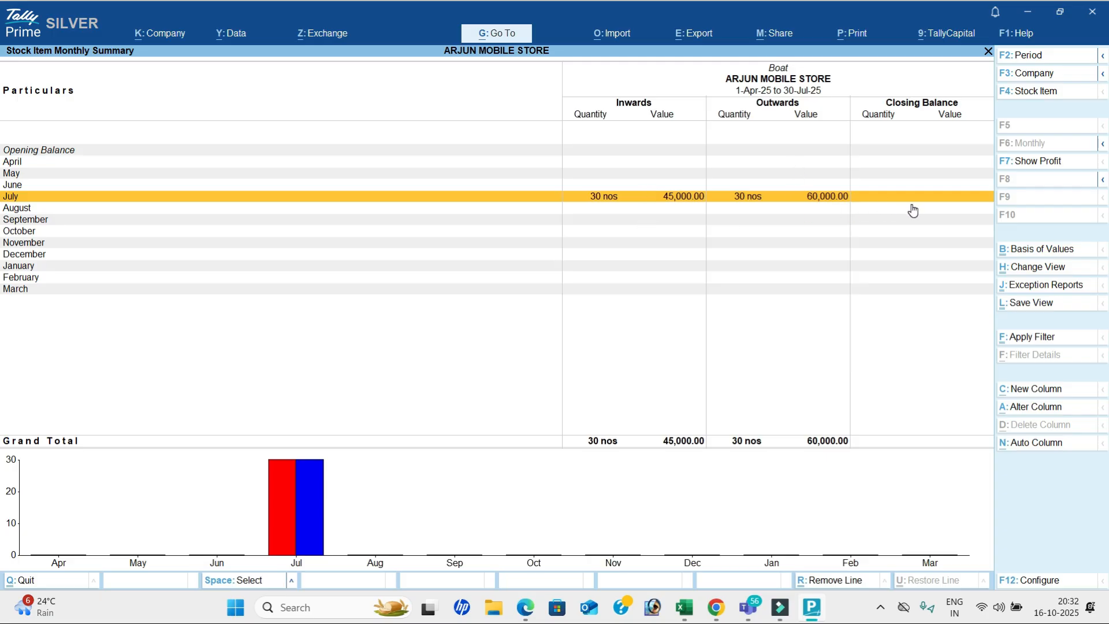
Step: View the stock item monthly summaries for Hp and Jbl
key("F4")
key("Down")
key("Return")
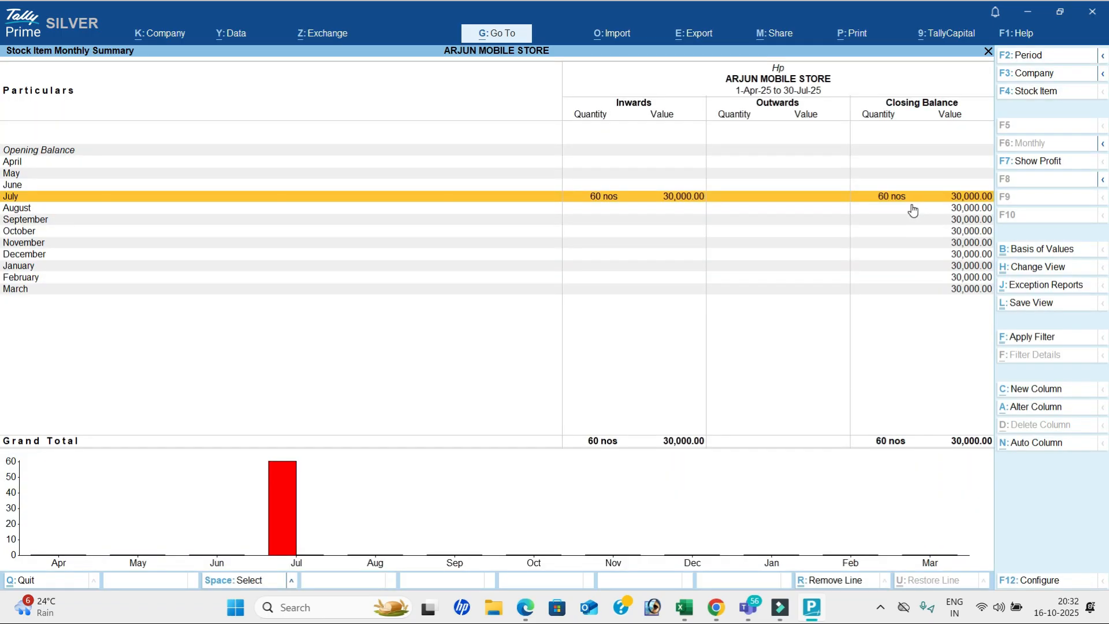
key("F4")
key("Down")
key("Return")
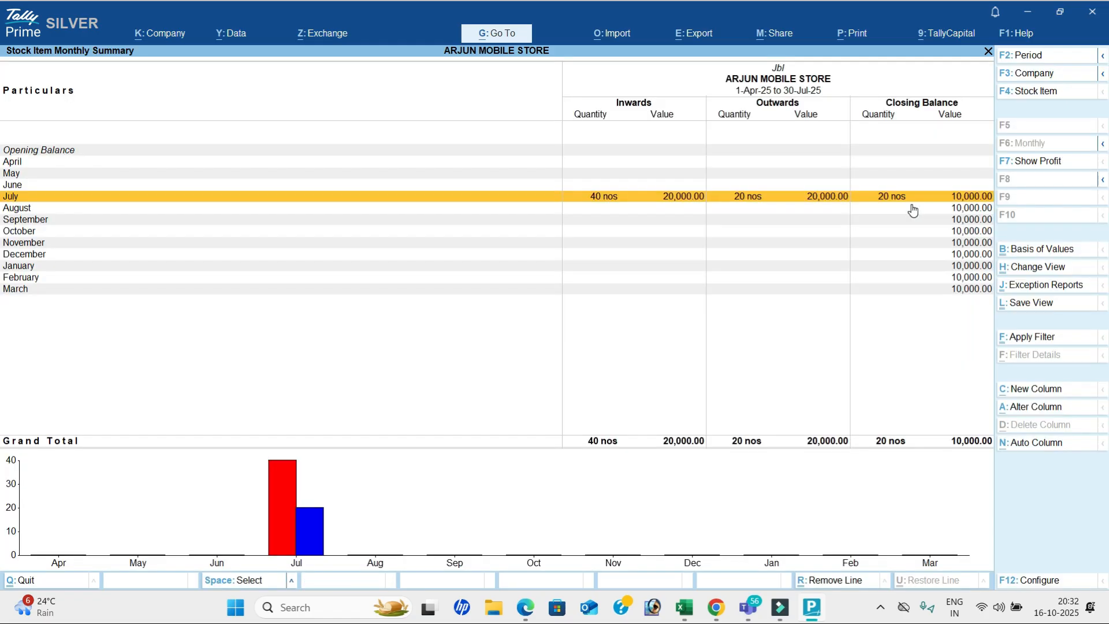
Step: View the monthly stock summary for Noise and return to the Display More Reports list
key("F4")
key("Down")
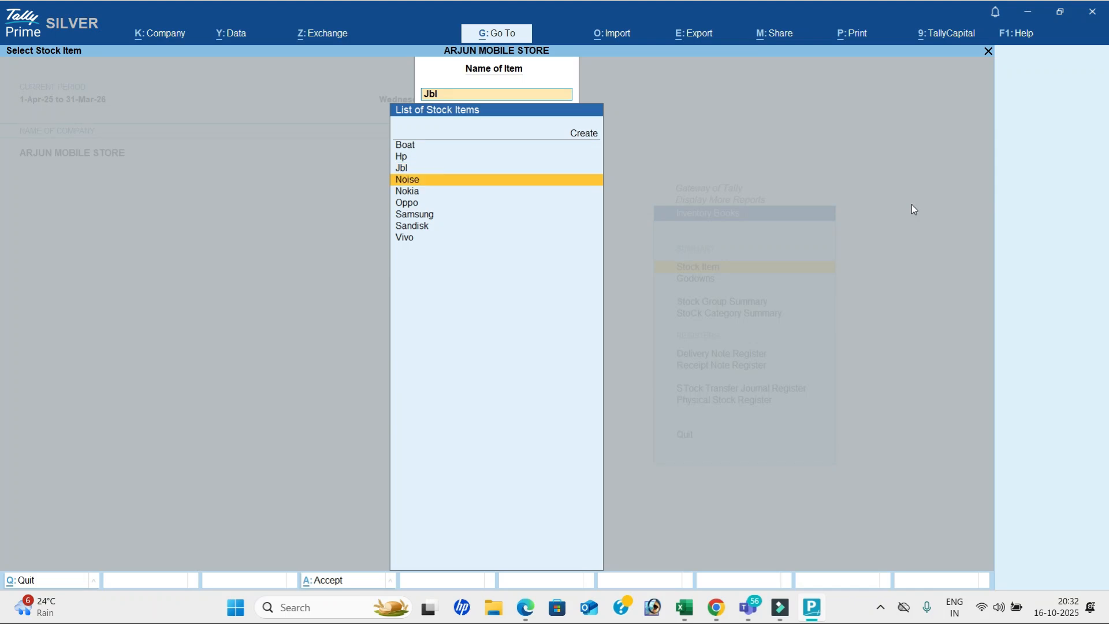
key("Return")
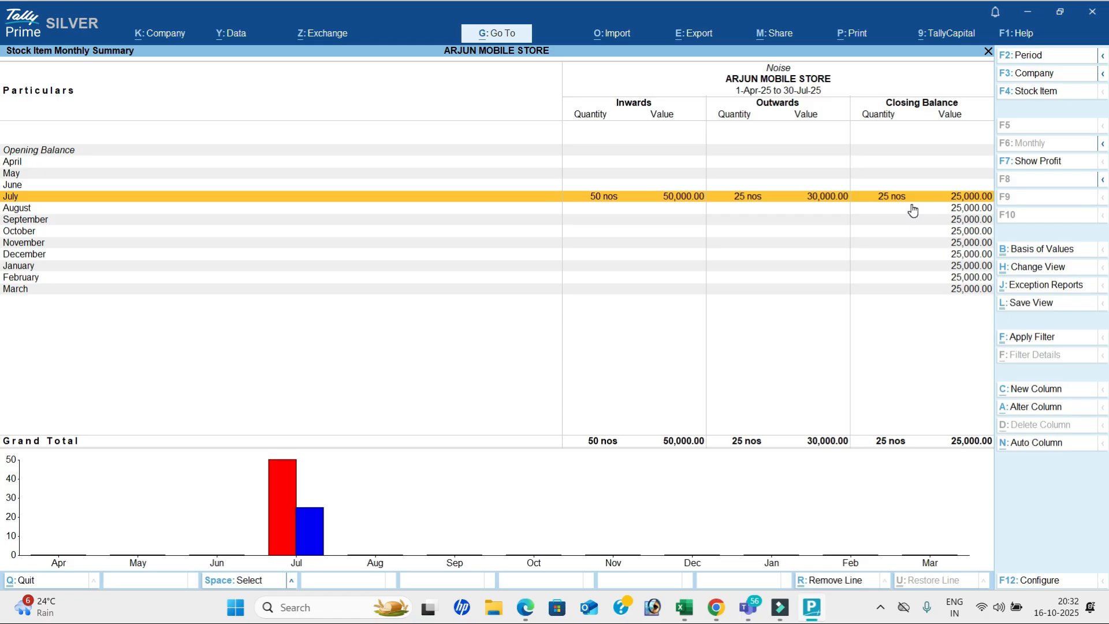
key("Escape")
key("Down")
key("Escape")
key("Escape")
key("Escape")
Step: Open the Stock Query in Statements of Inventory for the item Boat
key("Down")
key("Return")
key("Return")
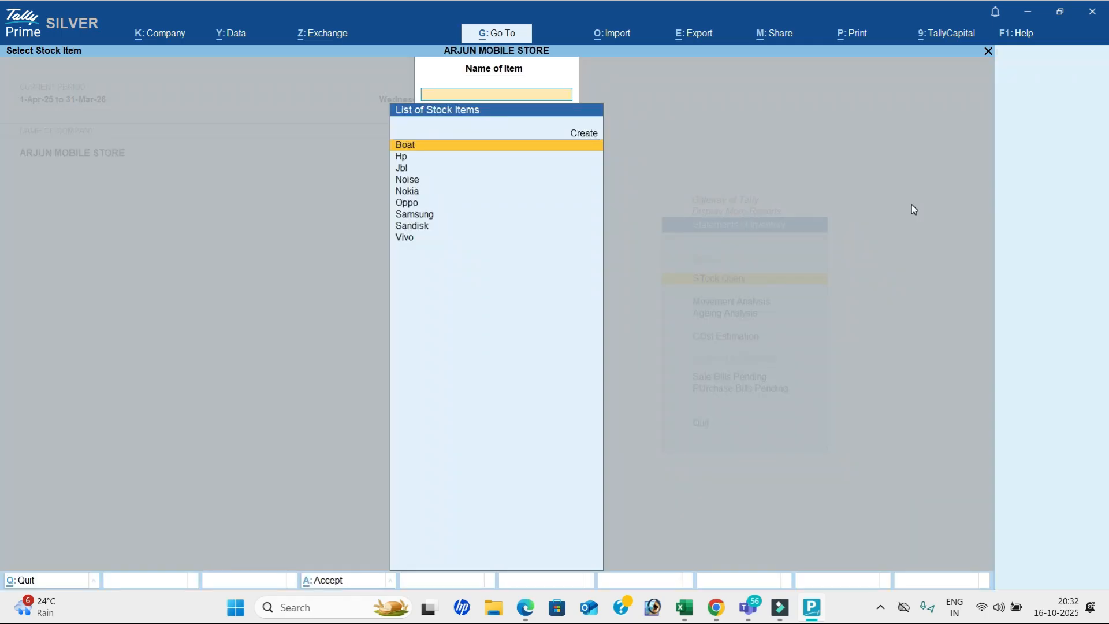
key("Return")
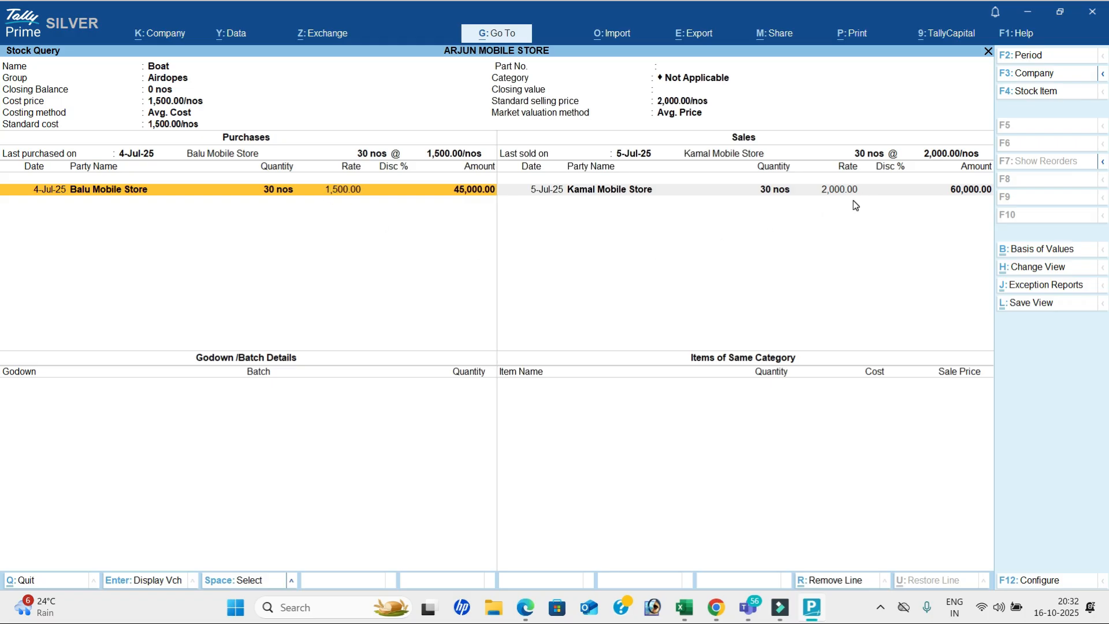
Step: View the stock query details for the items Hp and Jbl
key("F4")
key("Down")
key("Return")
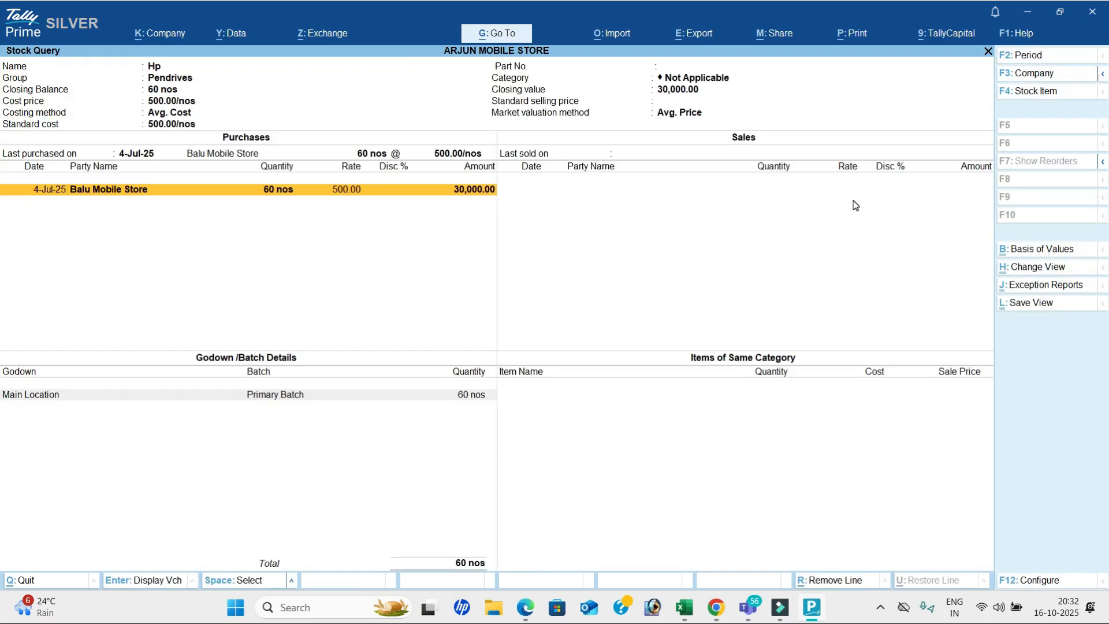
key("F4")
key("Down")
key("Return")
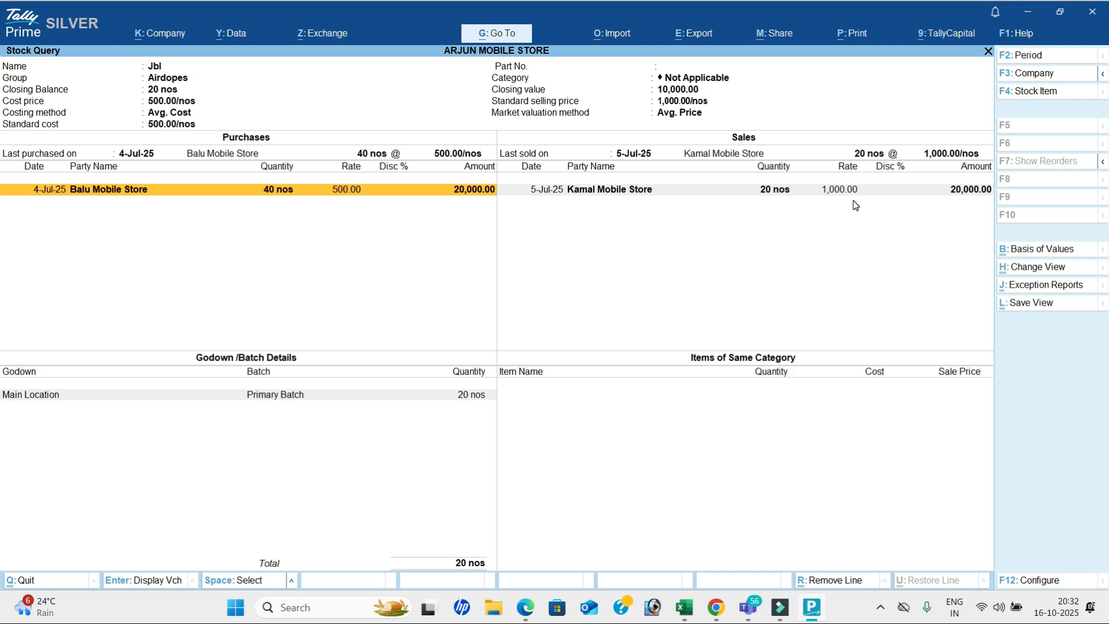
Step: Close the stock query and return to the main Gateway of Tally list
key("F4")
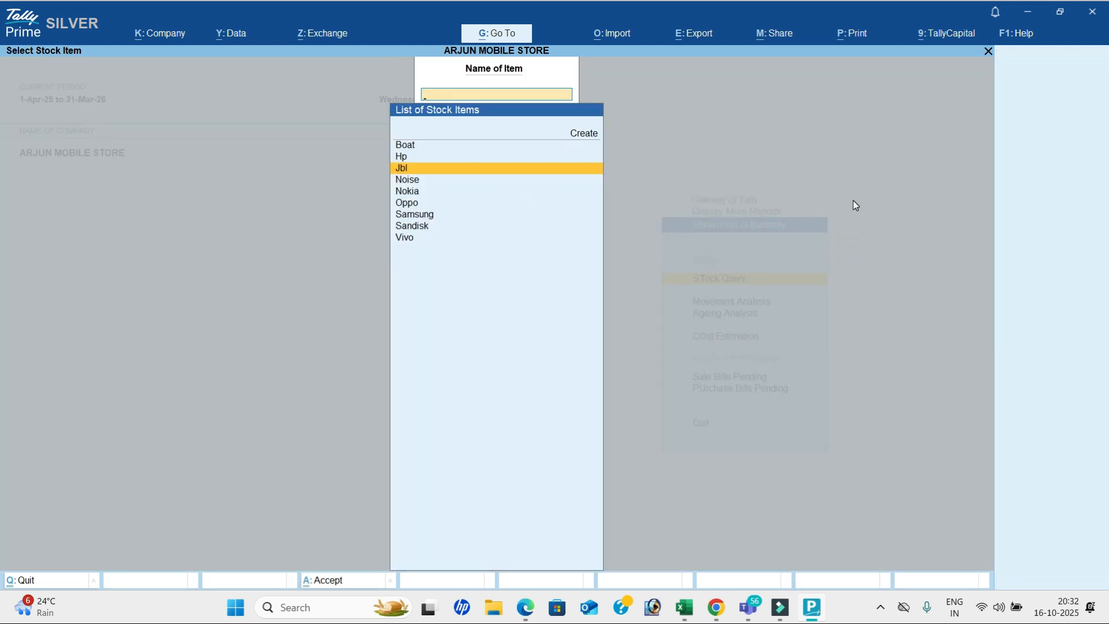
key("Escape")
key("Escape")
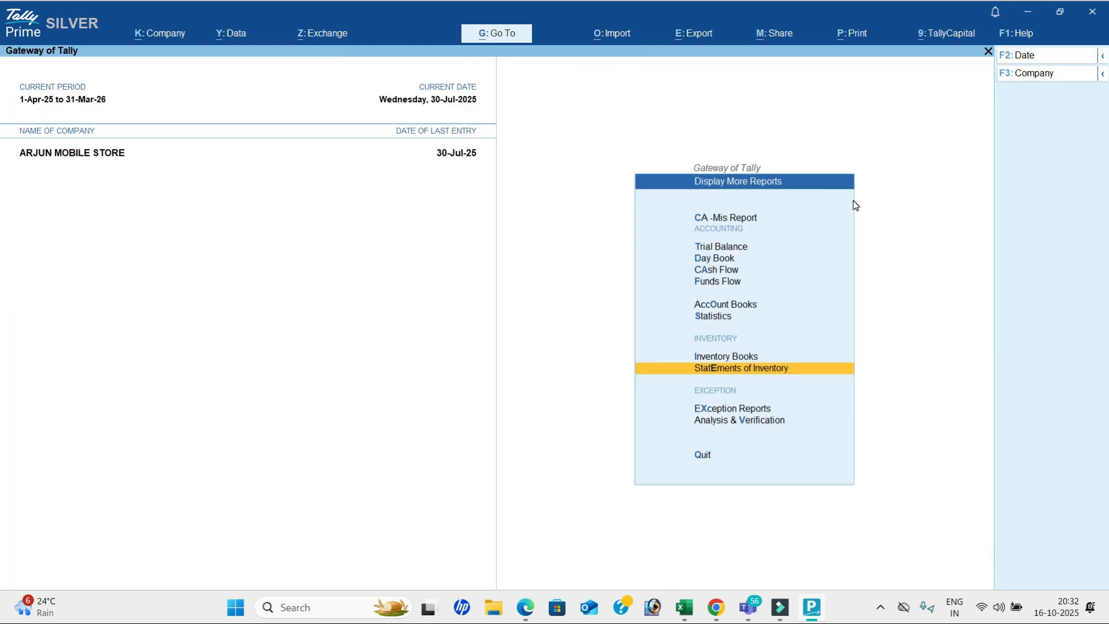
key("Escape")
key("Up")
key("Up")
key("Up")
key("Up")
key("Up")
key("Up")
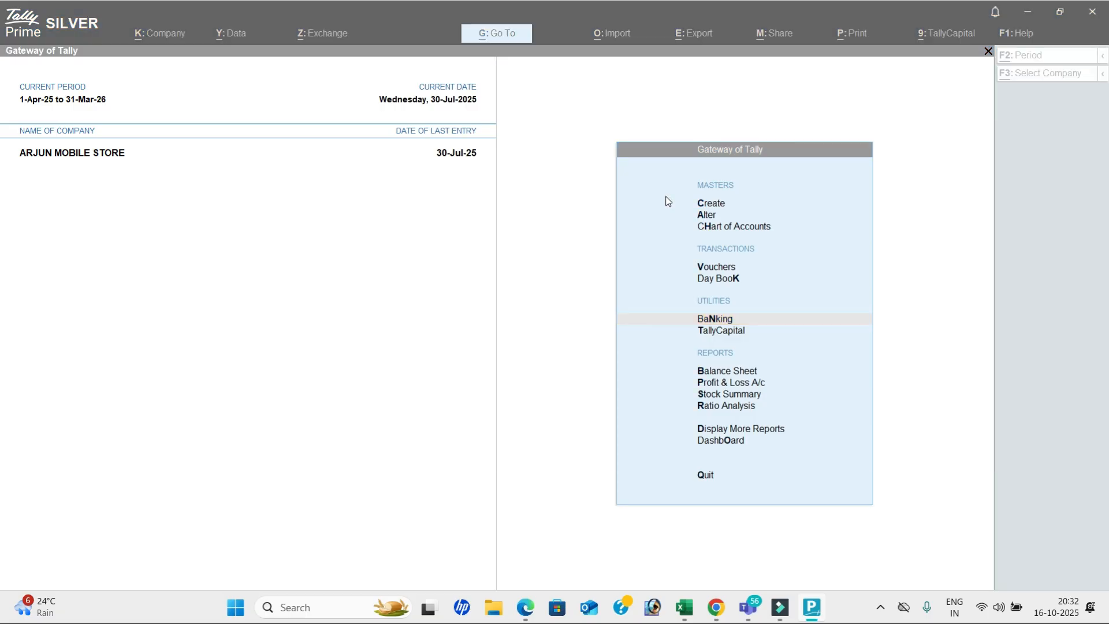
Step: Switch to the exercise PDF in Edge and go to Problem-13, Sunrise Medical Agency
key("alt+Tab")
key("alt+Tab")
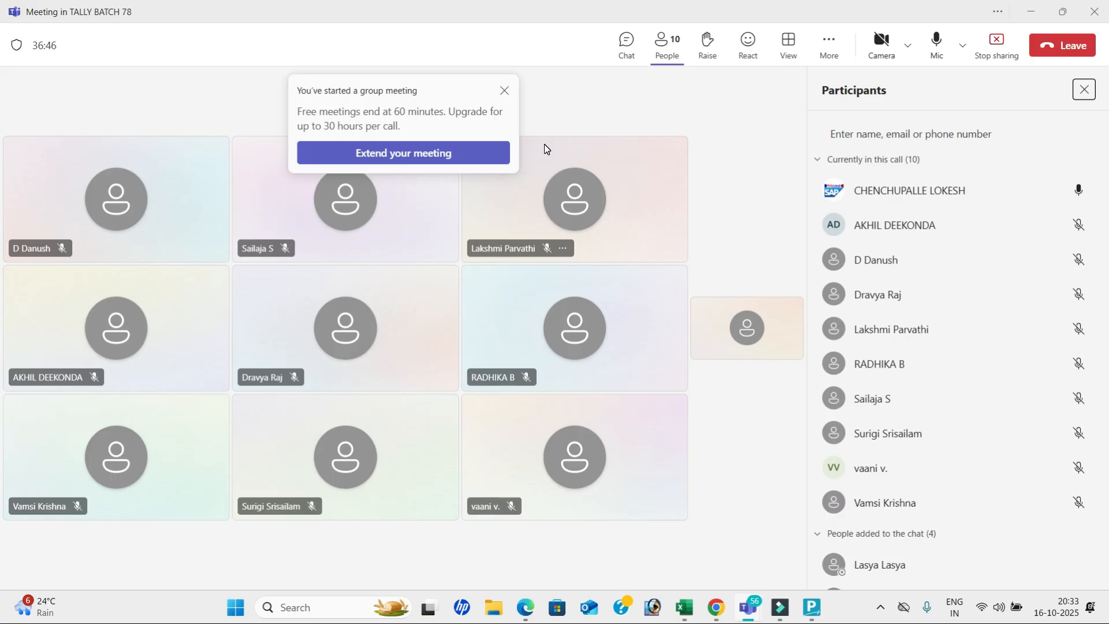
key("alt+Tab")
key("alt+Tab")
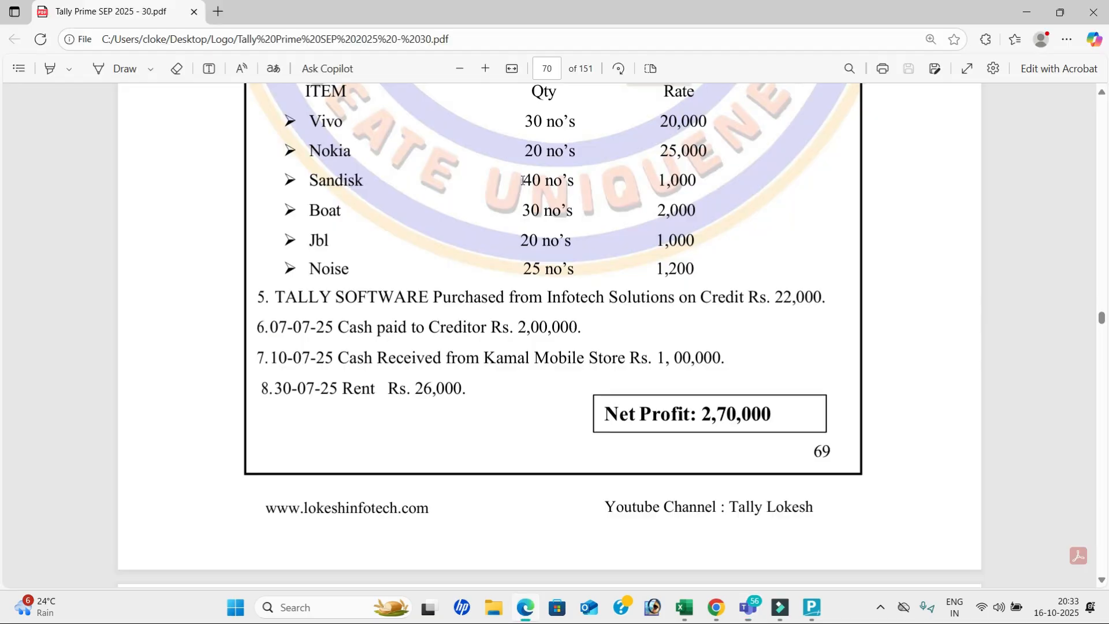
scroll(555, 237, "down", 10)
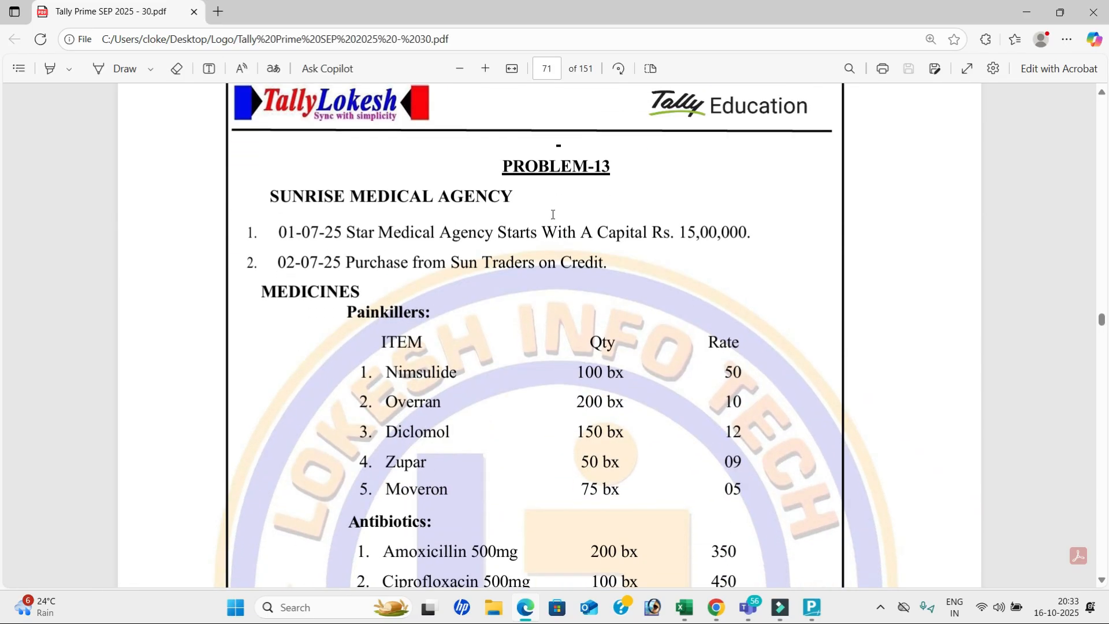
scroll(553, 214, "down", 2)
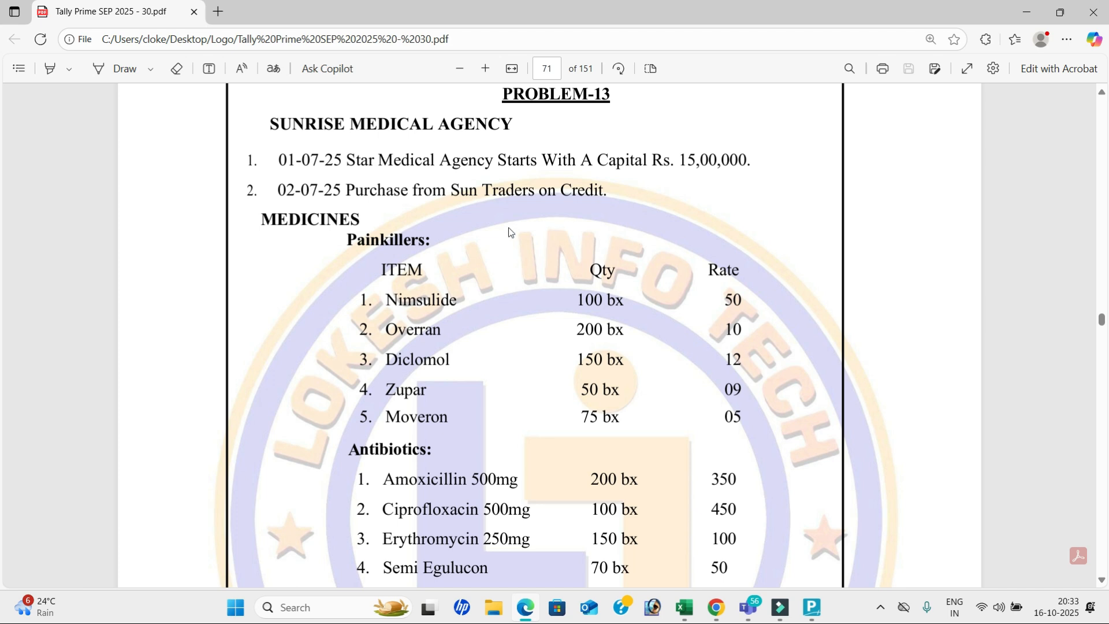
Step: Review the Medicines stock groups in Problem-13: Painkillers, Antibiotics and Syrups
left_click_drag(257, 220, 426, 258)
left_click(360, 222)
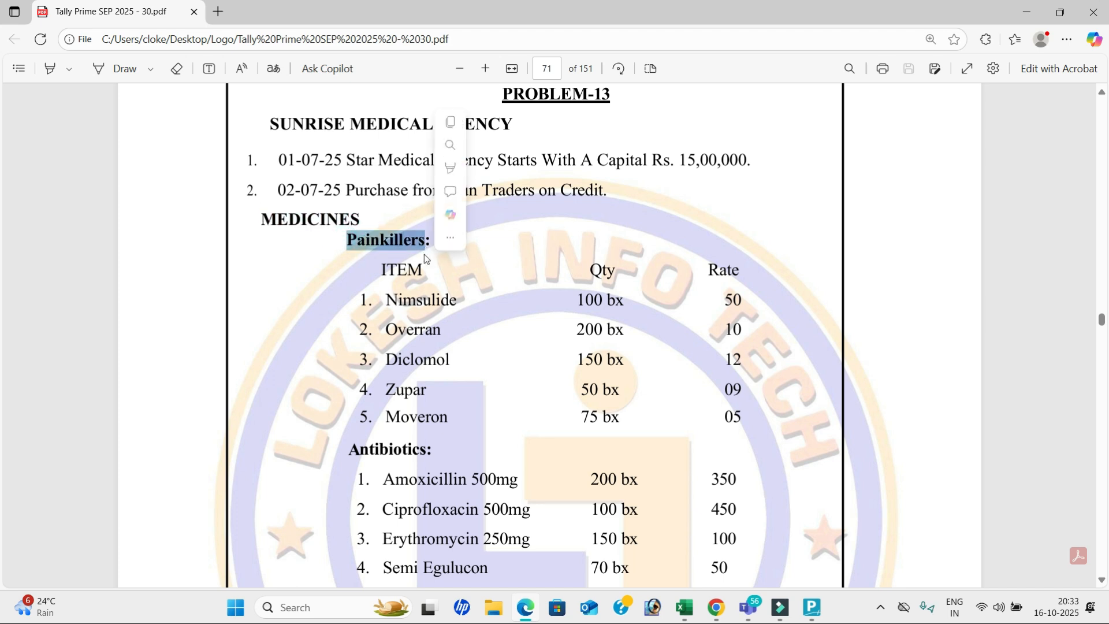
scroll(424, 261, "down", 2)
left_click_drag(349, 311, 448, 320)
scroll(423, 323, "down", 1)
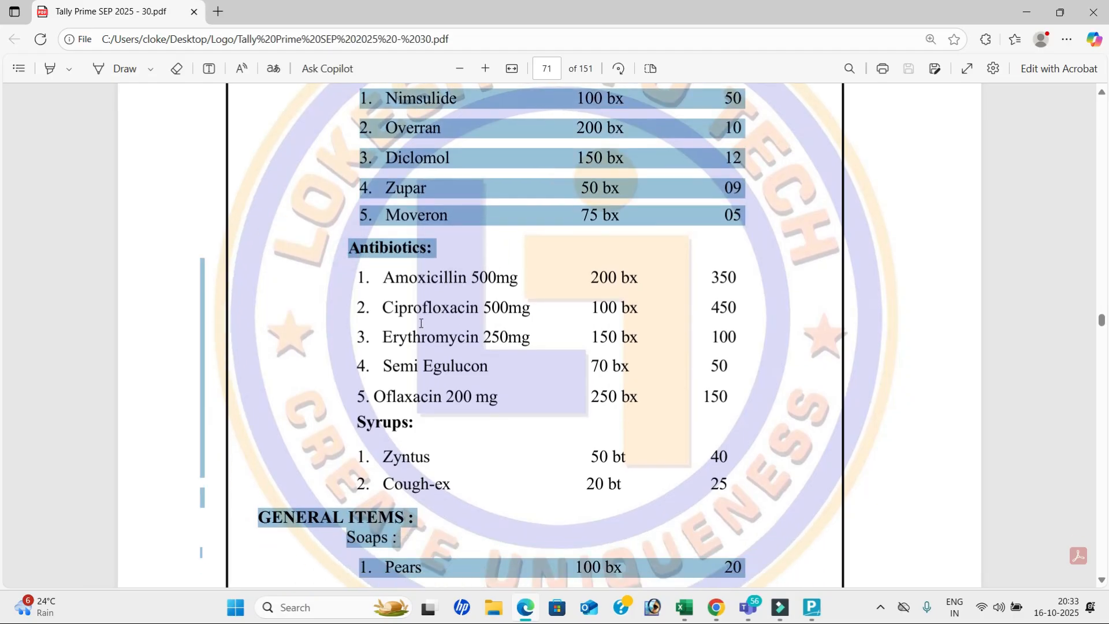
scroll(421, 323, "down", 1)
left_click_drag(353, 333, 416, 333)
scroll(351, 300, "down", 3)
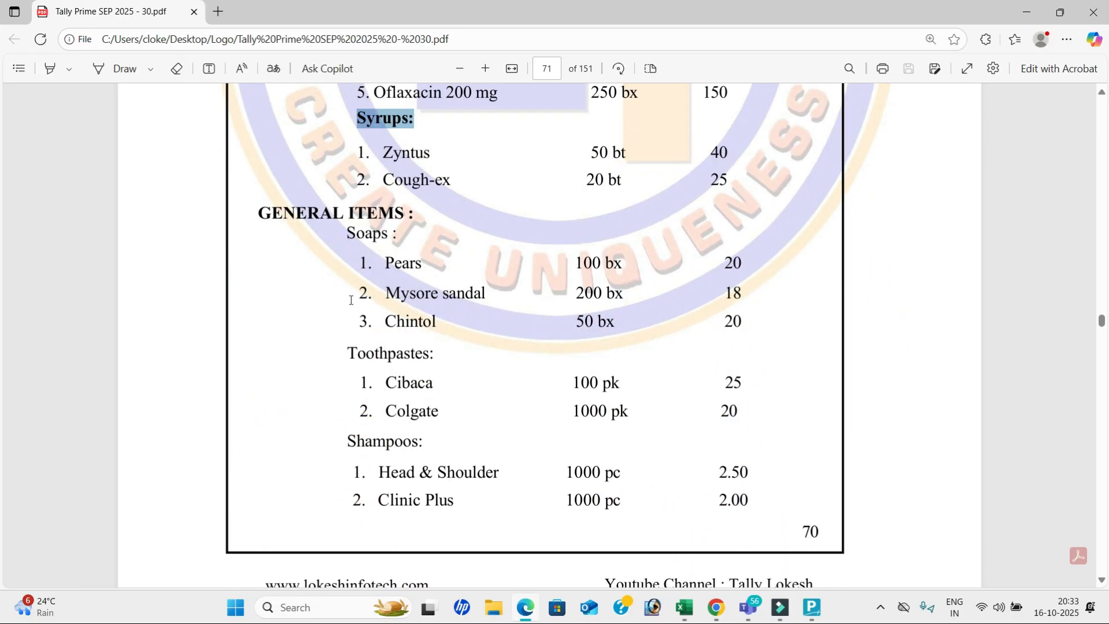
Step: Review the General Items stock groups in Problem-13: Soaps, Toothpastes and Shampoos
left_click_drag(258, 212, 407, 217)
left_click_drag(347, 233, 397, 235)
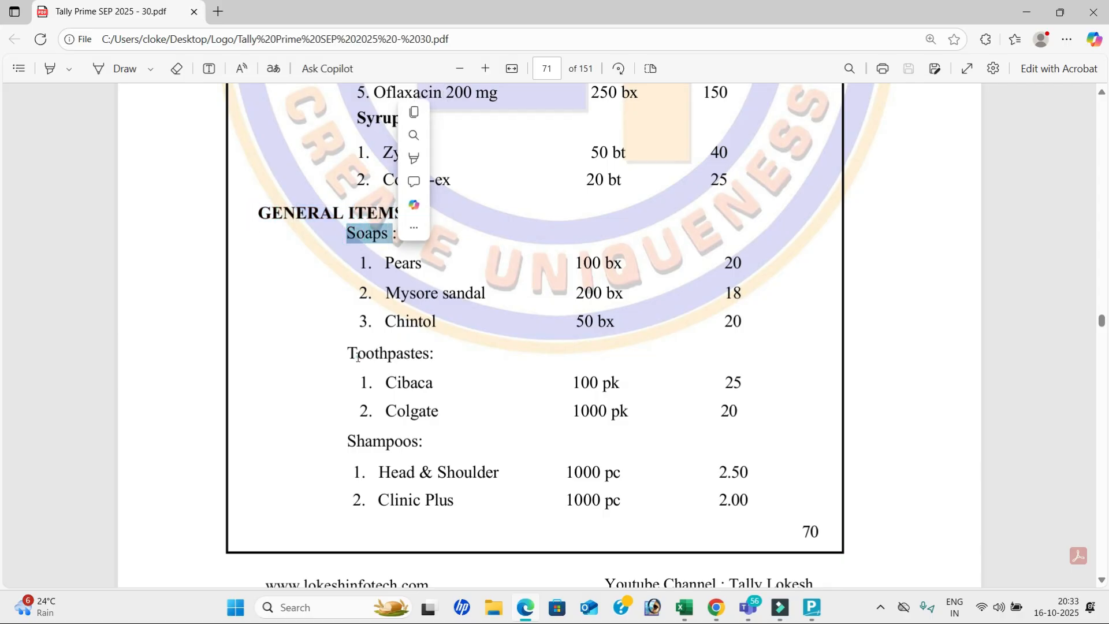
left_click_drag(347, 353, 435, 353)
left_click_drag(357, 405, 403, 443)
mouse_move(430, 370)
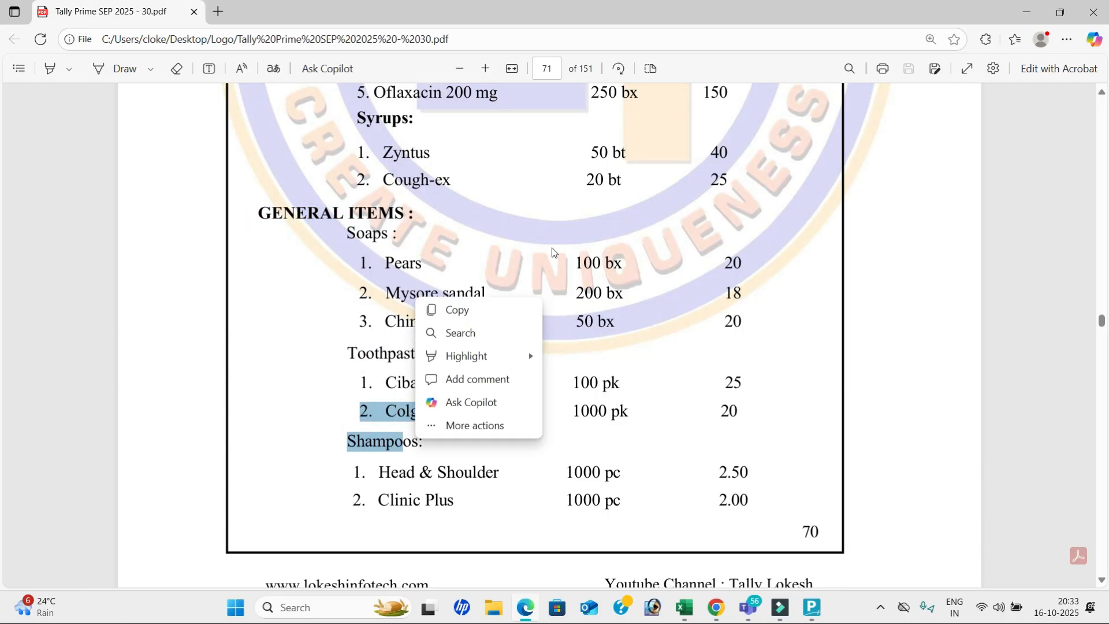
left_click(542, 205)
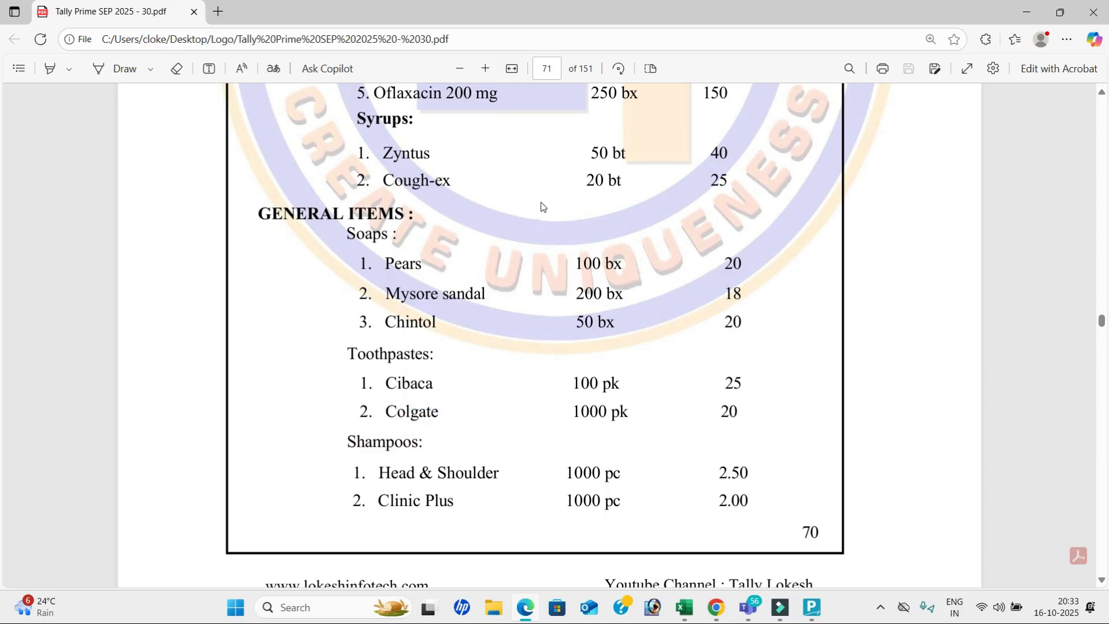
Step: Examine the quantity units used for the Problem-13 items: bx, bt, pk and pc
scroll(542, 205, "up", 7)
left_click(389, 232)
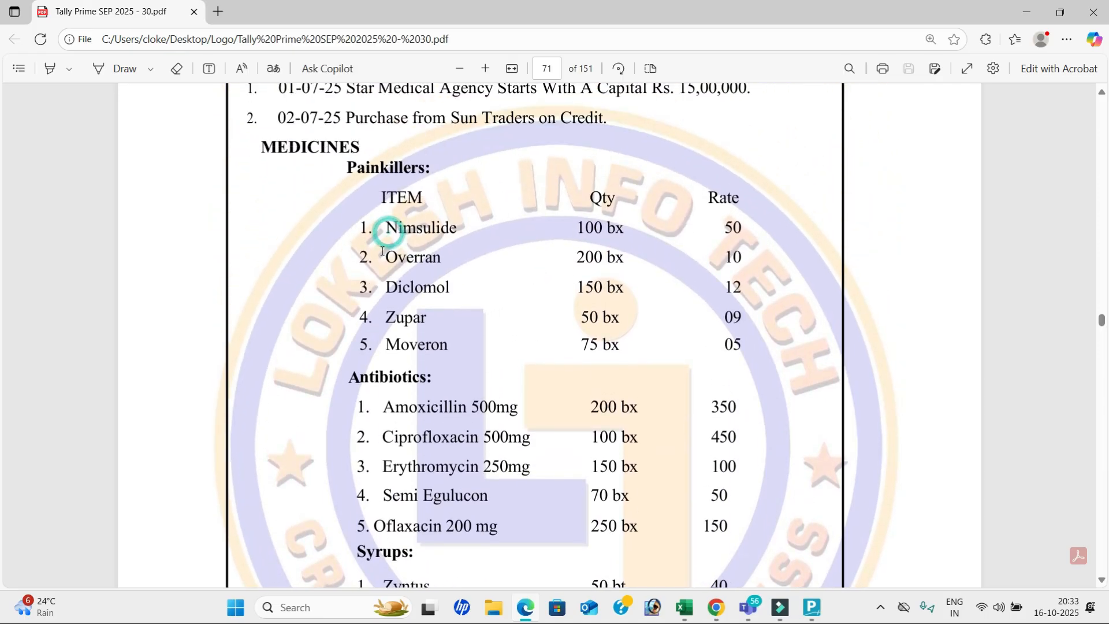
double_click(609, 231)
scroll(570, 293, "down", 6)
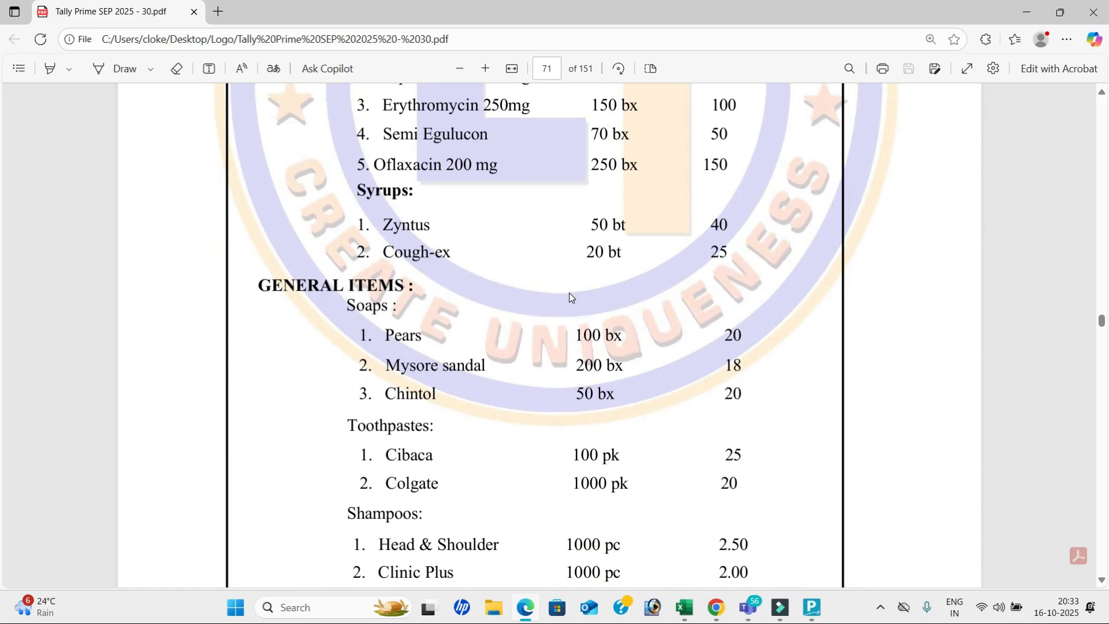
double_click(607, 232)
scroll(607, 249, "down", 4)
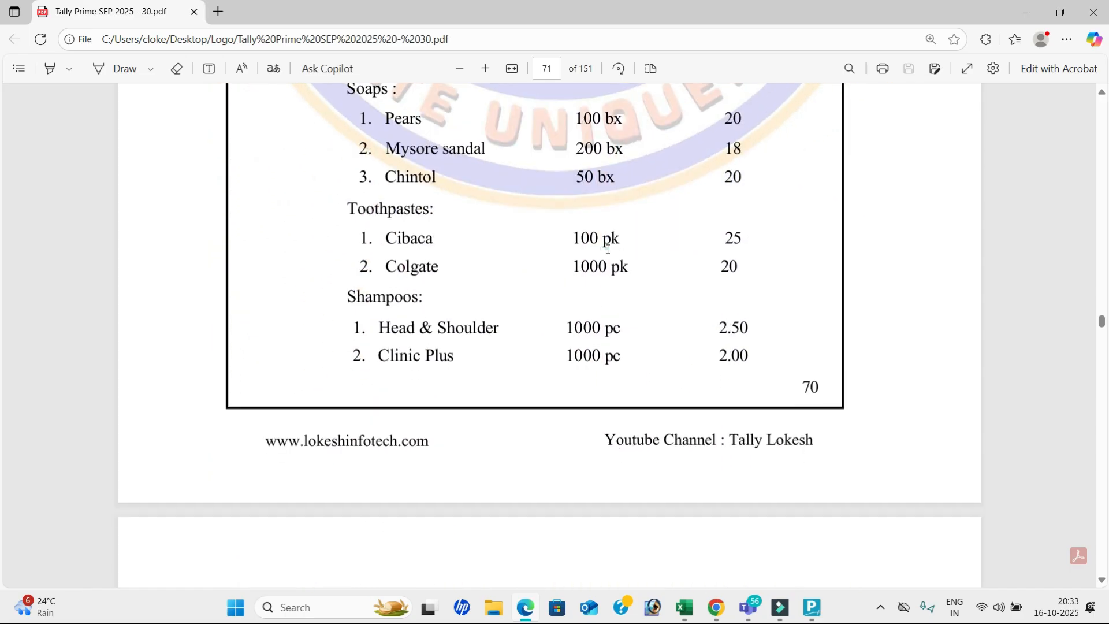
double_click(610, 267)
left_click_drag(584, 329, 626, 328)
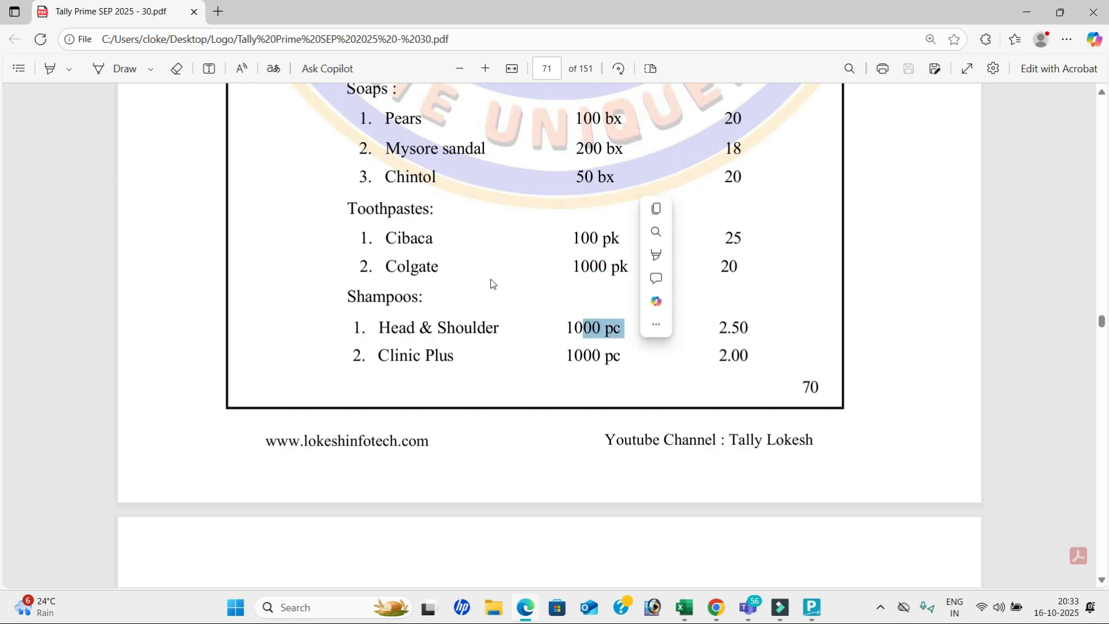
Step: Look through Problem-13's purchase items, sales, receipts, payments, expenses and expected net result in the exercise PDF
scroll(491, 283, "up", 10)
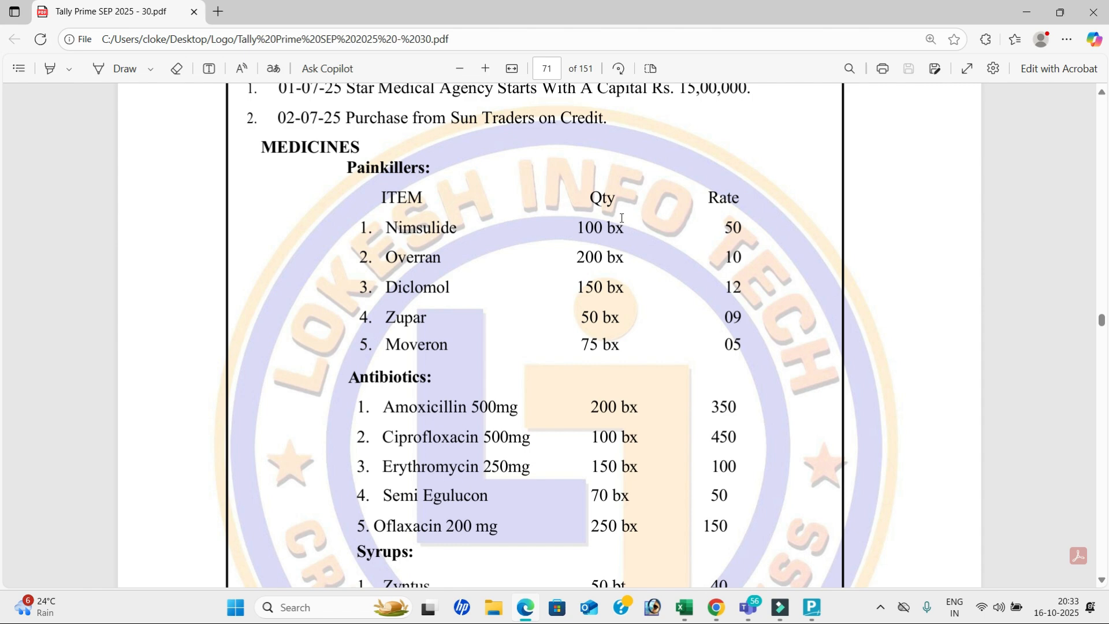
scroll(500, 219, "down", 3)
scroll(599, 151, "down", 4)
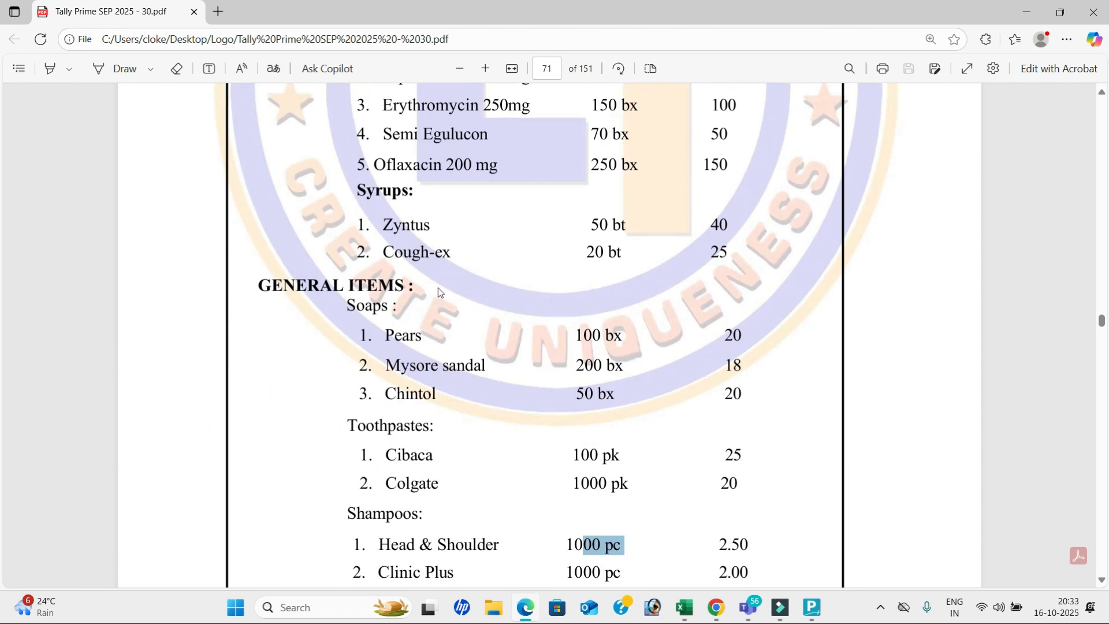
scroll(635, 344, "down", 4)
scroll(634, 343, "down", 8)
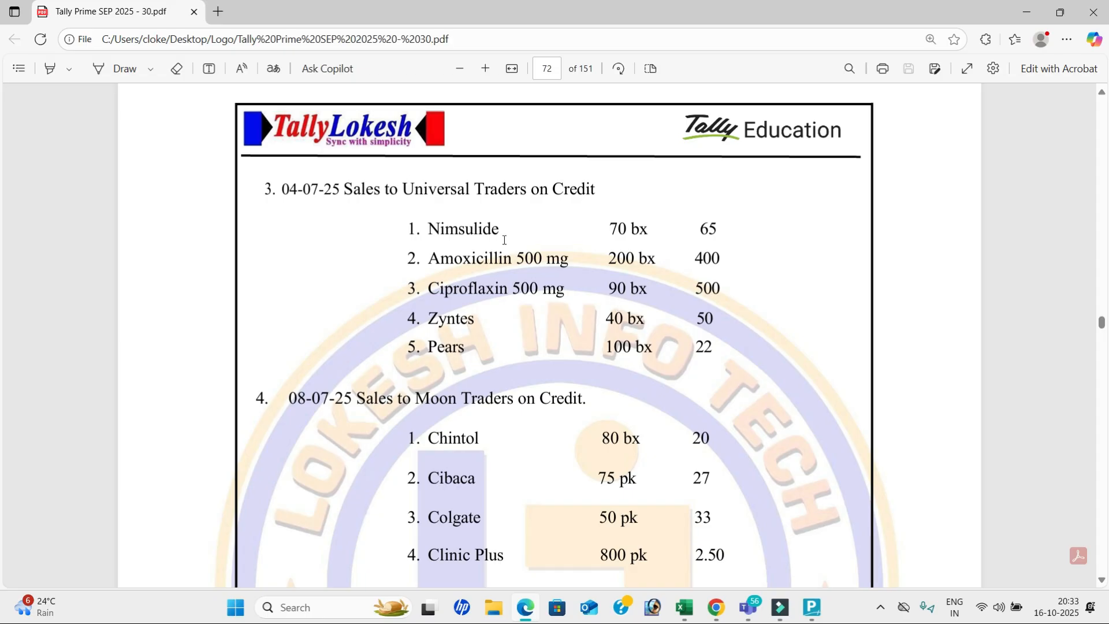
scroll(505, 240, "down", 10)
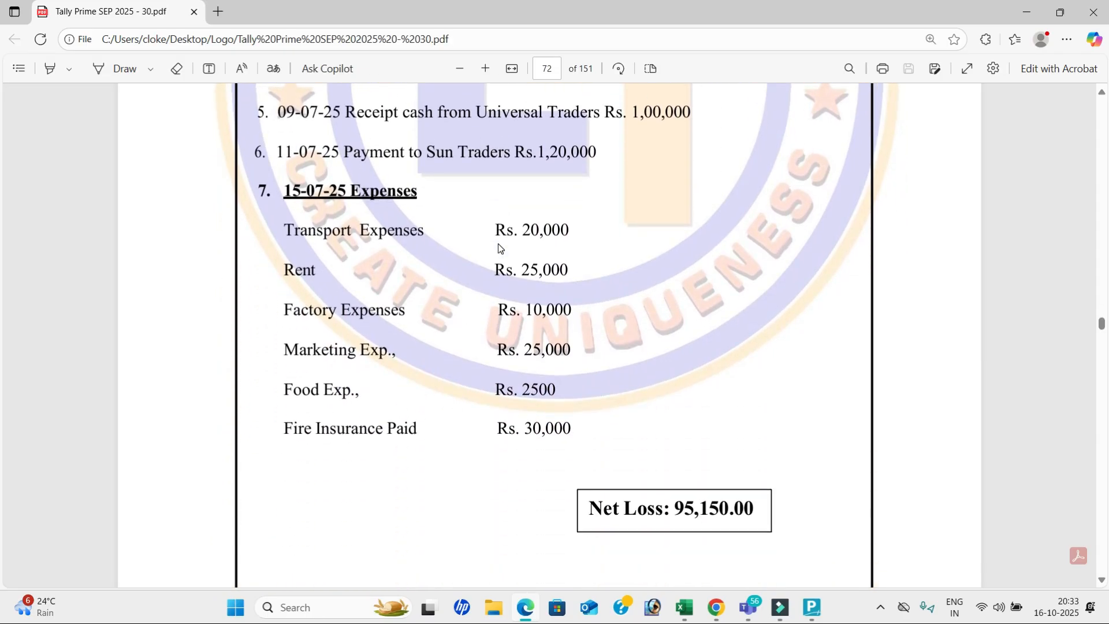
scroll(500, 248, "up", 20)
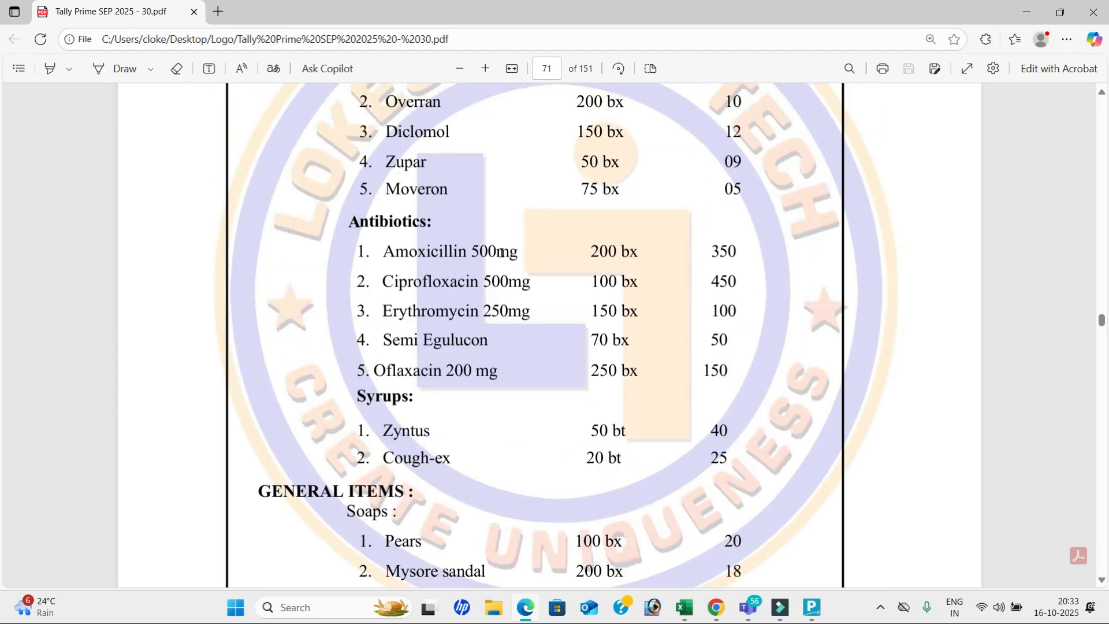
scroll(501, 252, "down", 2)
Step: Switch to TallyPrime and open the list of masters for creation
key("alt+Tab")
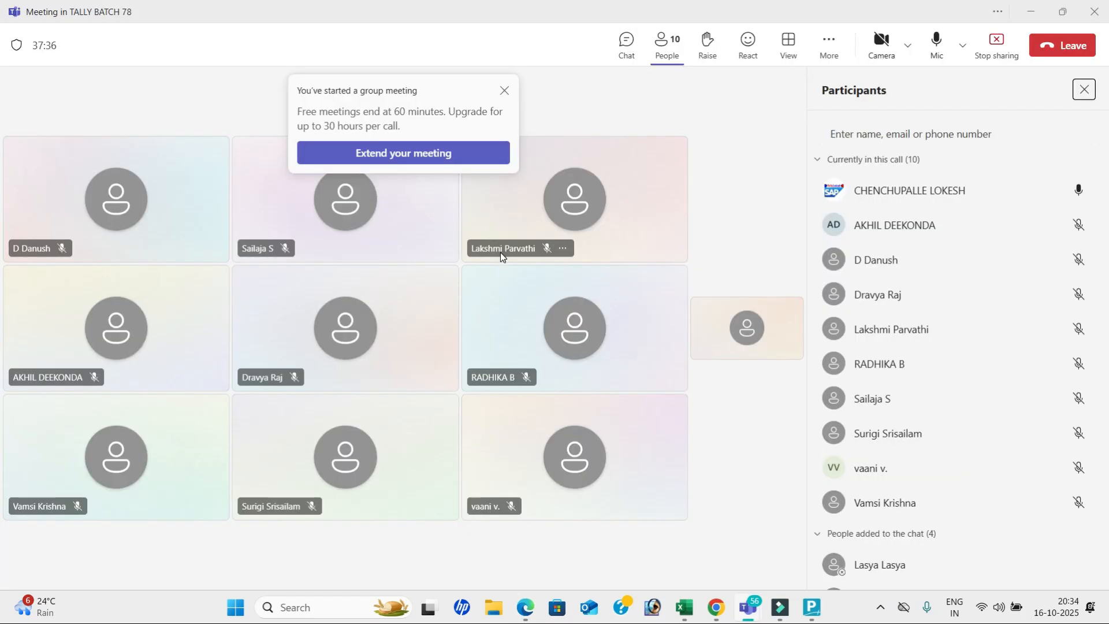
key("alt+Tab")
key("alt+Tab")
key("Up")
key("Up")
key("Up")
key("Up")
key("Up")
key("Return")
Step: Create a stock group named Medicines under Primary
key("Down")
key("Down")
key("Down")
key("Down")
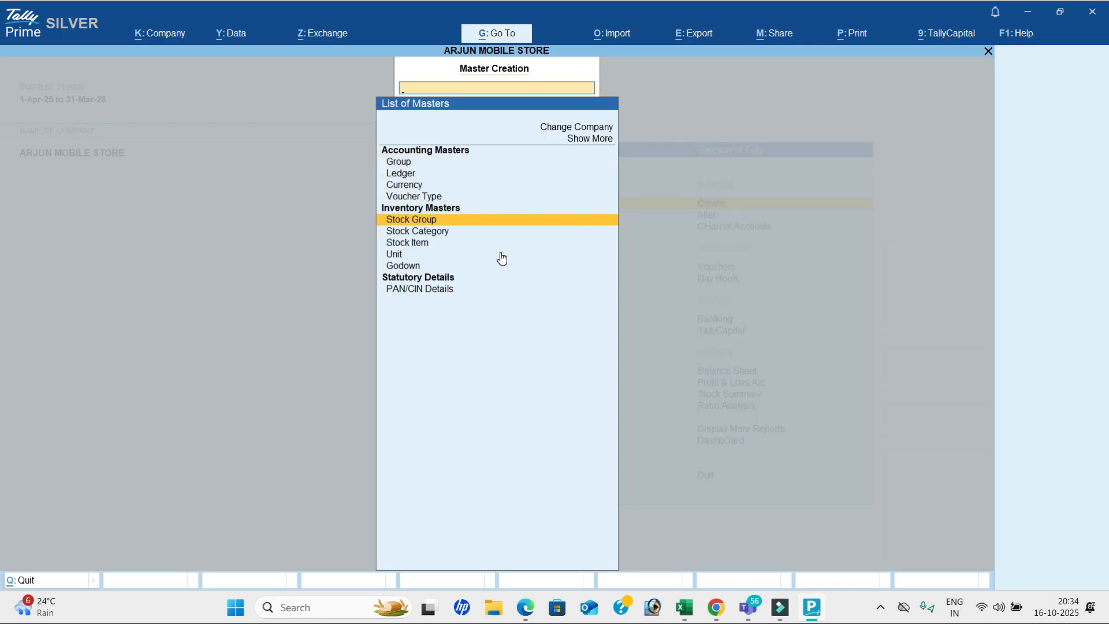
key("Return")
type("Medicines")
key("Return")
key("Return")
key("Return")
key("Return")
key("Return")
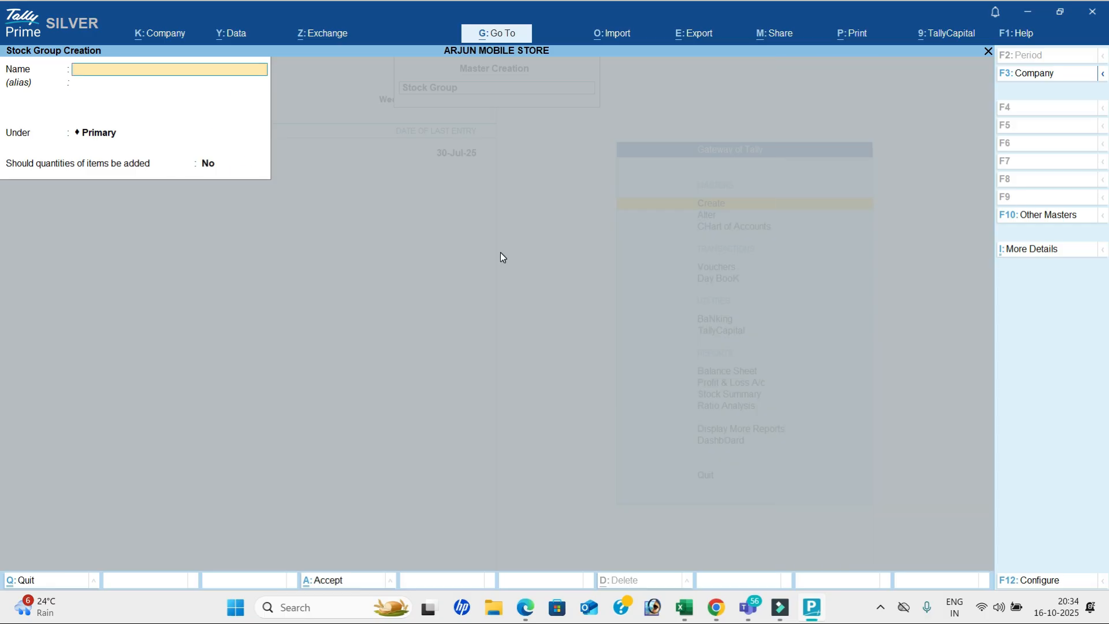
Step: Create a stock group named General Items under Primary and finish with stock groups
type("General Items")
key("Return")
key("Return")
key("Return")
key("Return")
key("Return")
key("Escape")
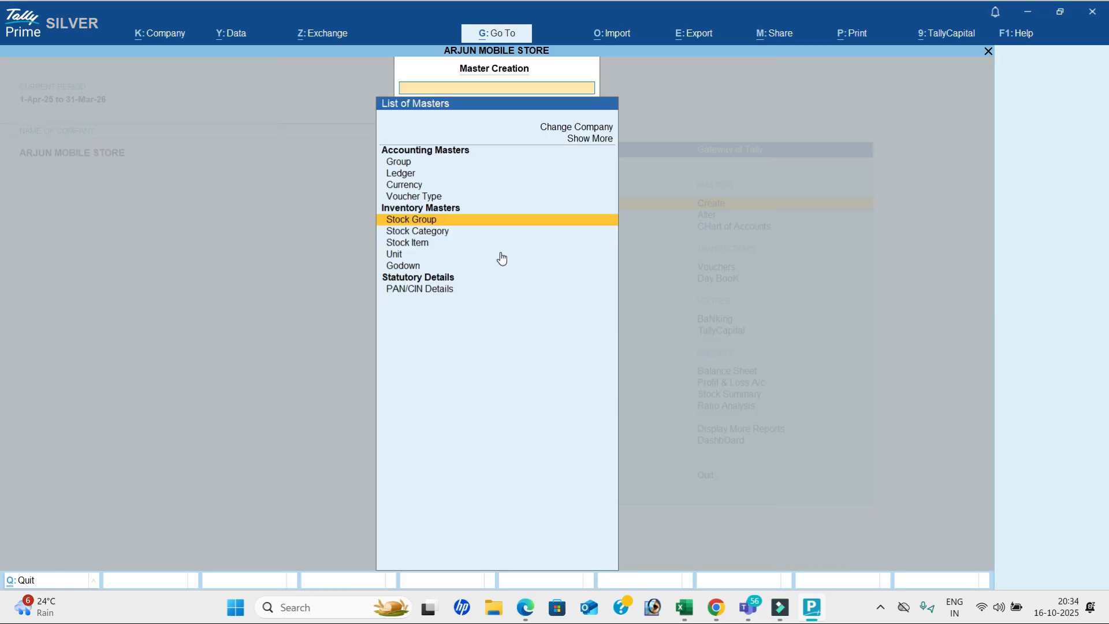
Step: Start a new stock category and check the Medicines category headings in the exercise PDF in Edge
key("Down")
key("Return")
key("alt+Tab")
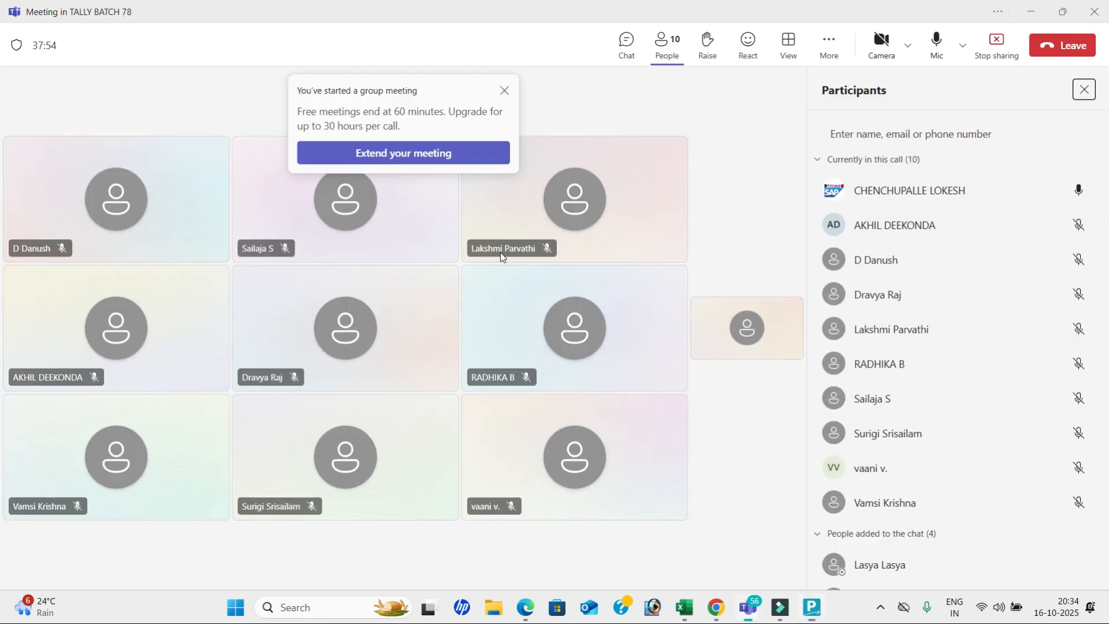
key("alt+Tab")
key("Tab")
scroll(421, 285, "down", 2)
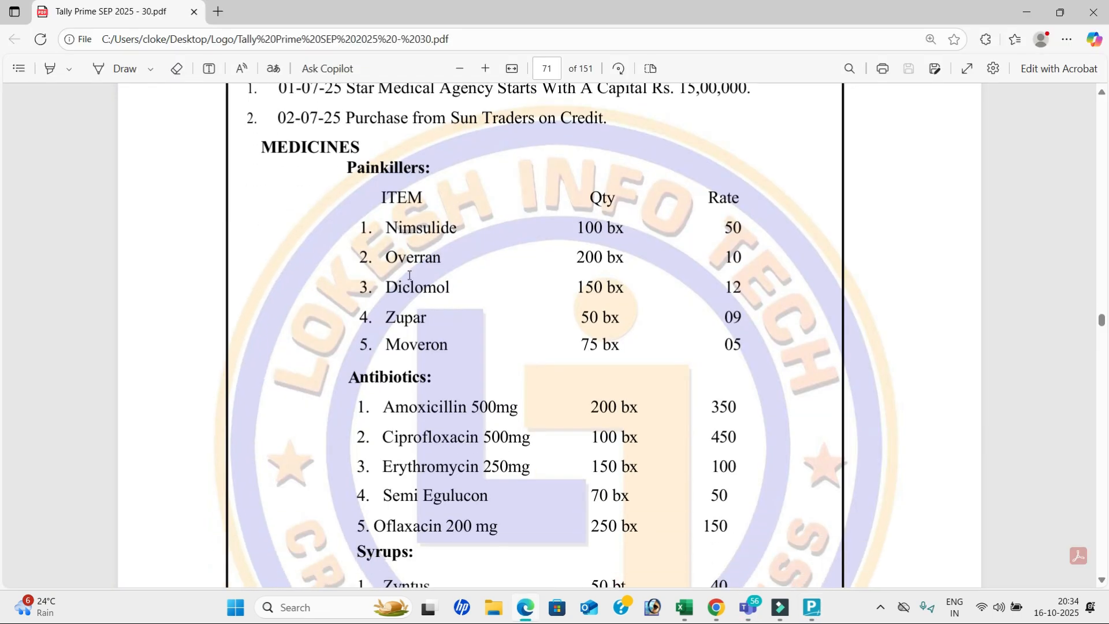
scroll(460, 405, "down", 4)
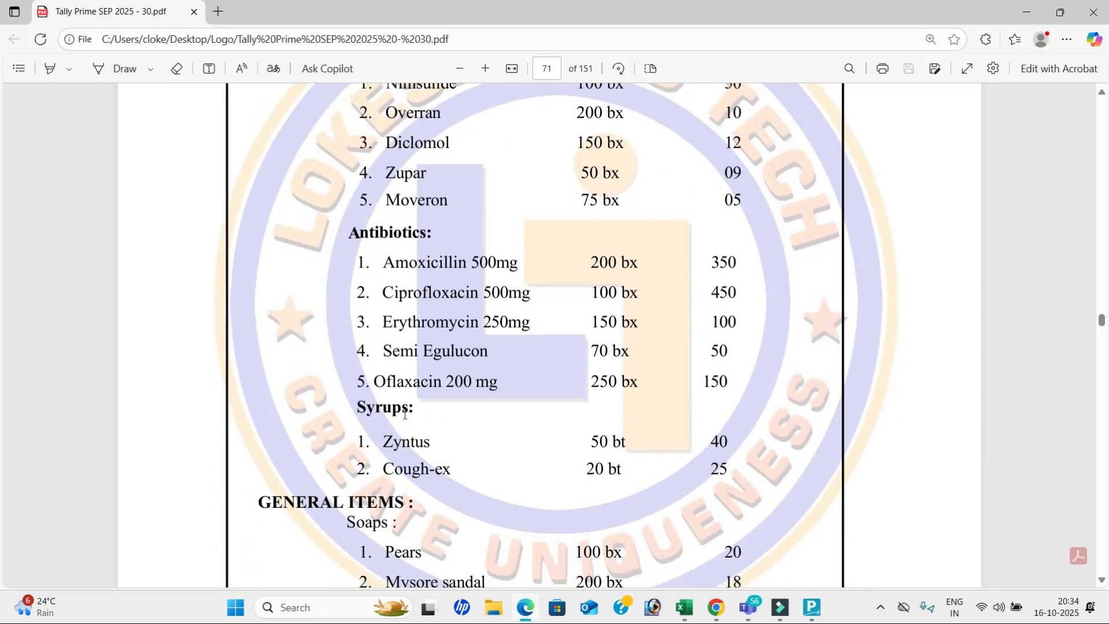
Step: Switch back to TallyPrime and create a stock category named Painillers under Primary
key("alt+Tab")
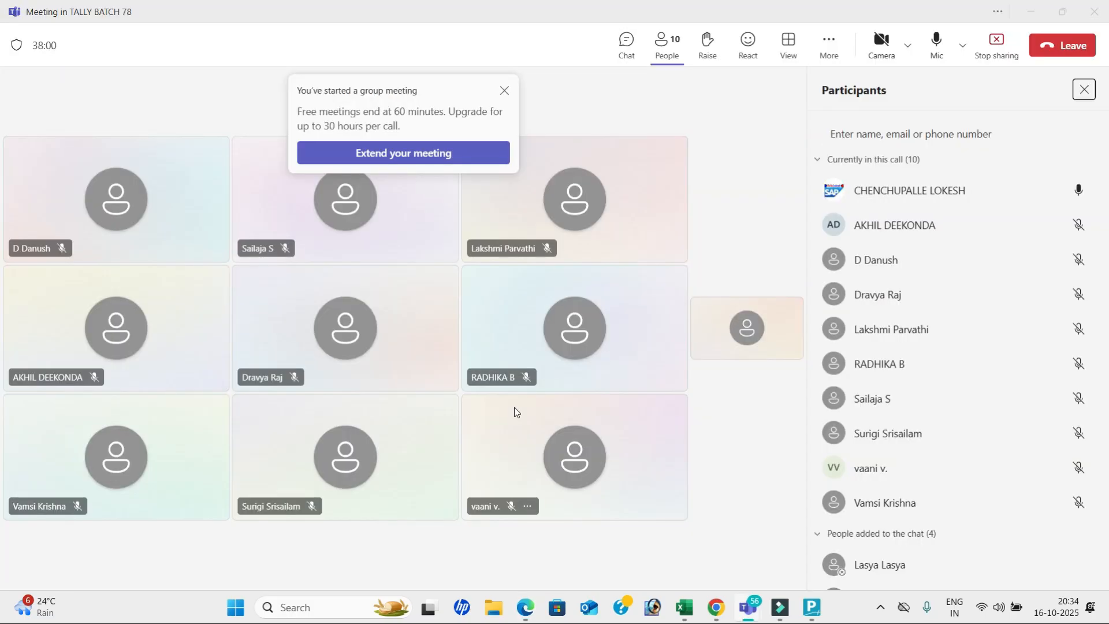
key("alt+Tab")
key("alt+Tab")
type("Pa")
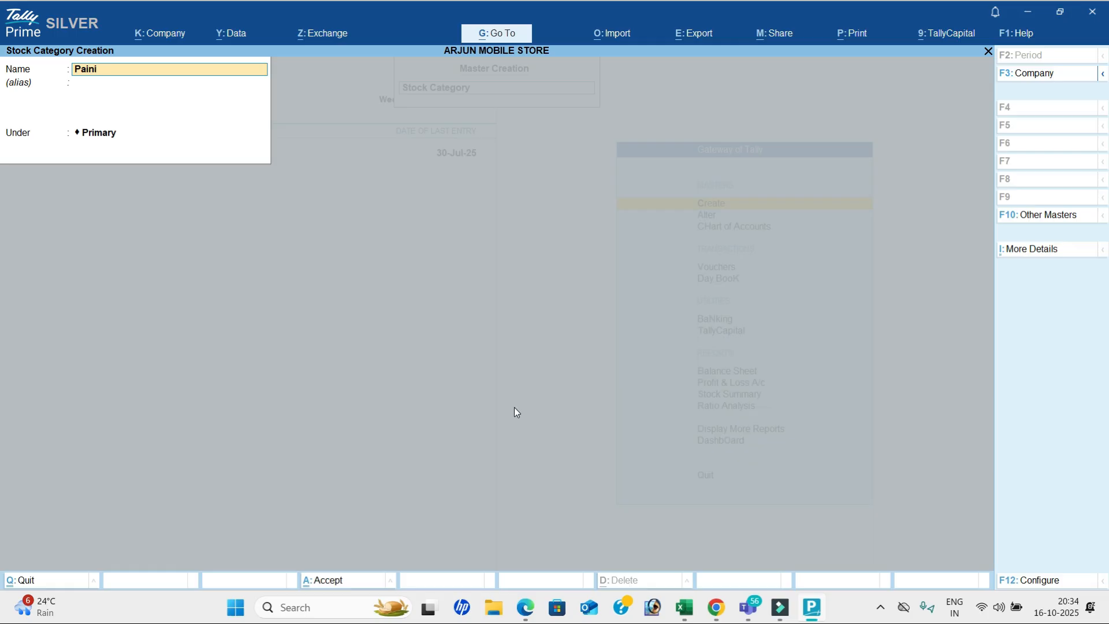
type("inillers")
key("Return")
key("Return")
Step: Create the stock categories Antibiotics and Syrups under Primary
type("Antibiotics")
key("Return")
key("Return")
key("Return")
type("Syru")
key("Return")
key("Return")
key("Return")
Step: Create a stock category named Soaps under Primary
type("Soaps")
key("Return")
key("Return")
key("Return")
Step: Check the remaining General Items headings in the PDF in Edge, then create the stock category Tooth Pastes in TallyPrime
key("alt+Tab")
key("alt+Tab")
key("Tab")
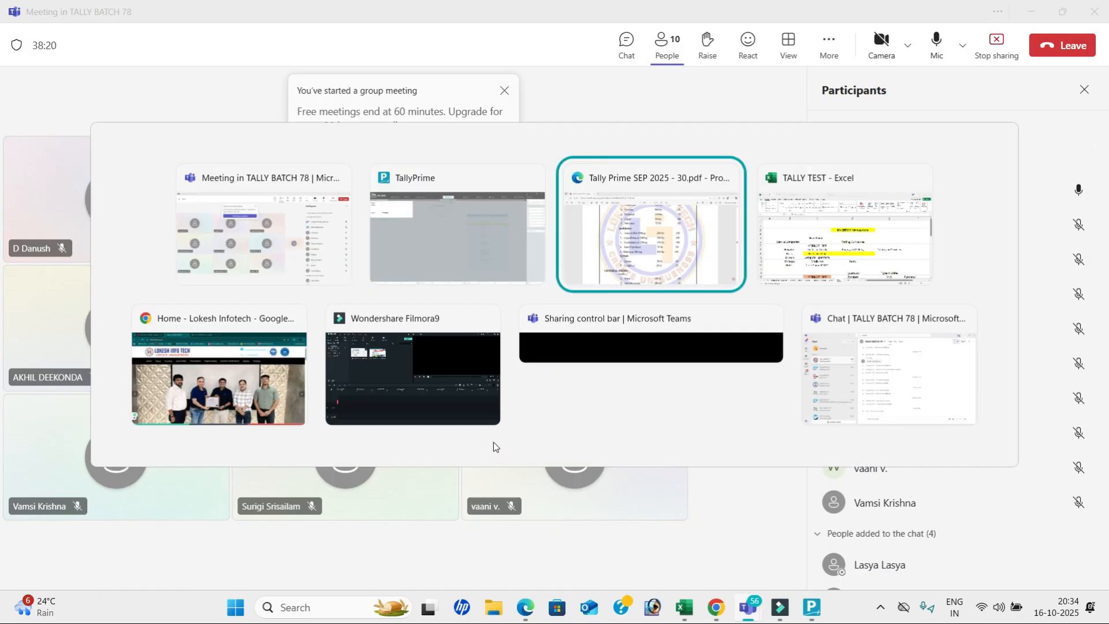
scroll(467, 446, "down", 5)
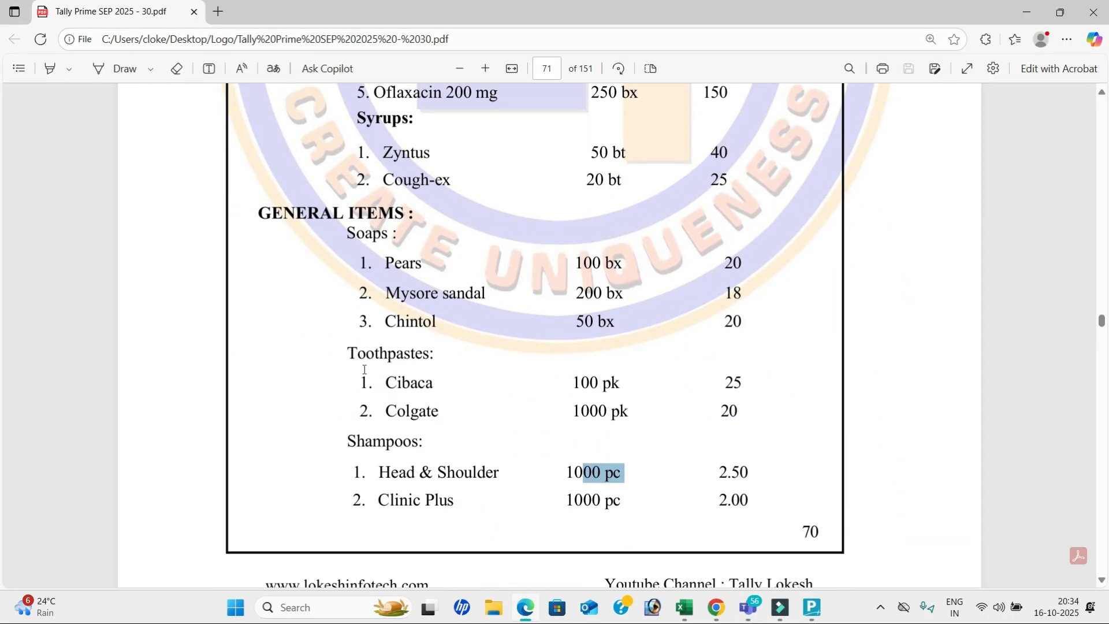
key("alt+Tab")
key("Tab")
type("Tooth Pastes")
key("Return")
key("Return")
Step: Create a stock category named Shampoos under Primary and finish with stock categories
type("Sa")
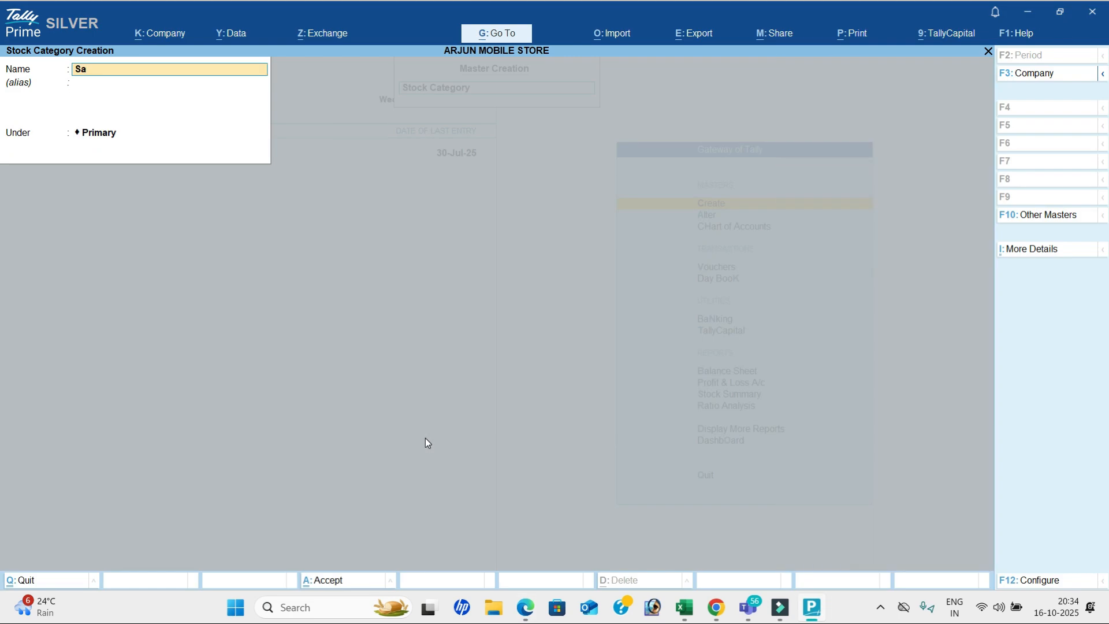
type("hampoo")
key("Return")
key("Return")
key("Return")
key("Escape")
Step: Start a new stock item and look up the Painkillers items in the exercise PDF in Edge
key("Down")
key("Down")
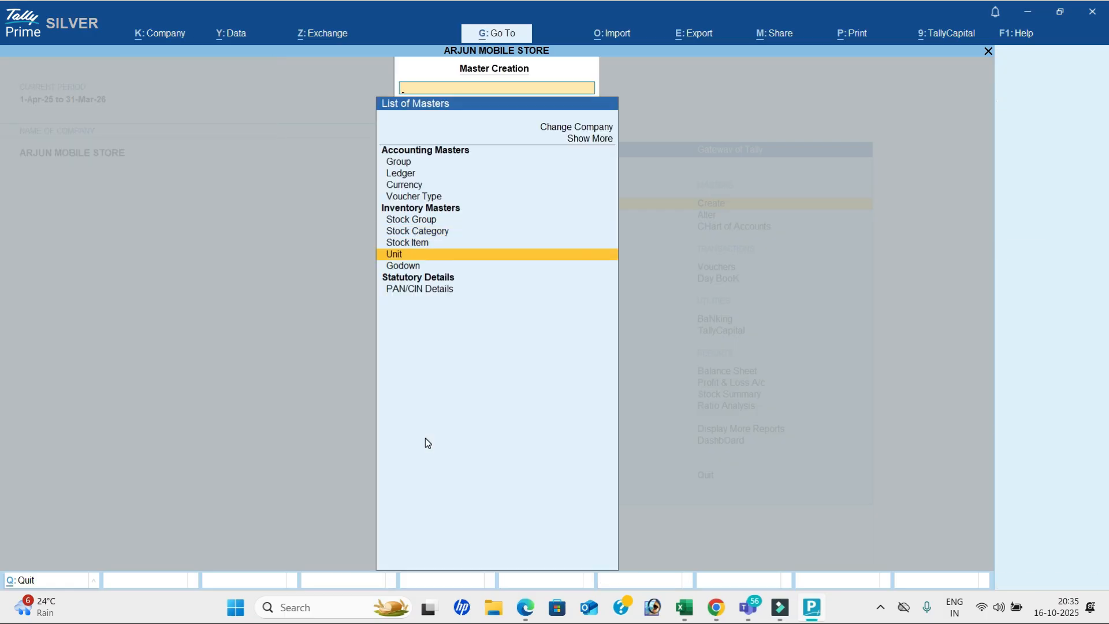
key("Up")
key("Return")
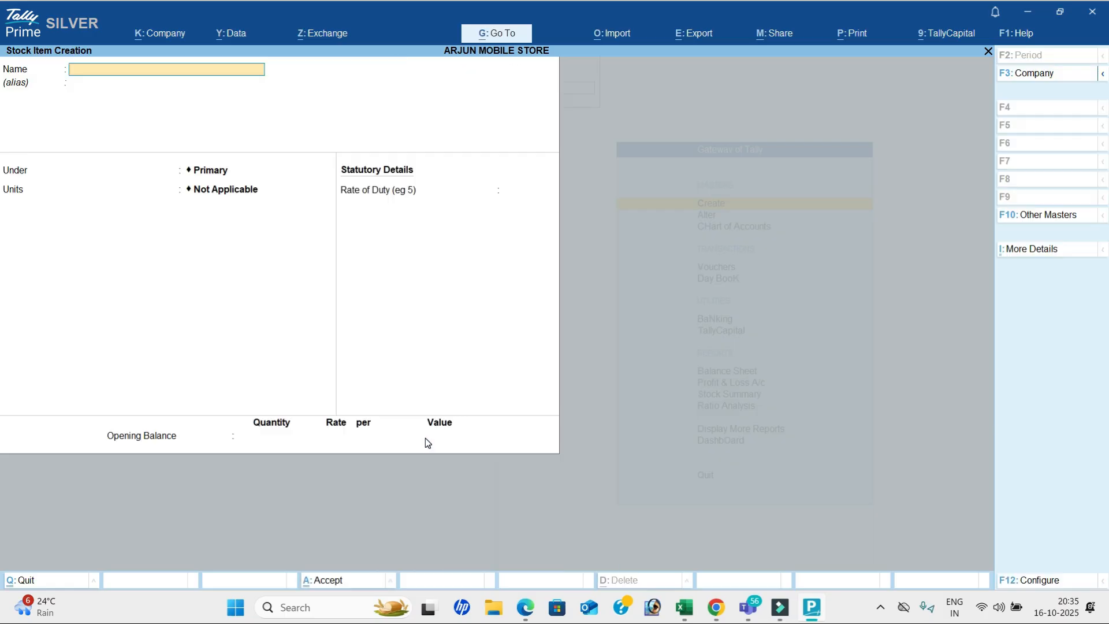
key("alt+Tab")
scroll(324, 395, "up", 7)
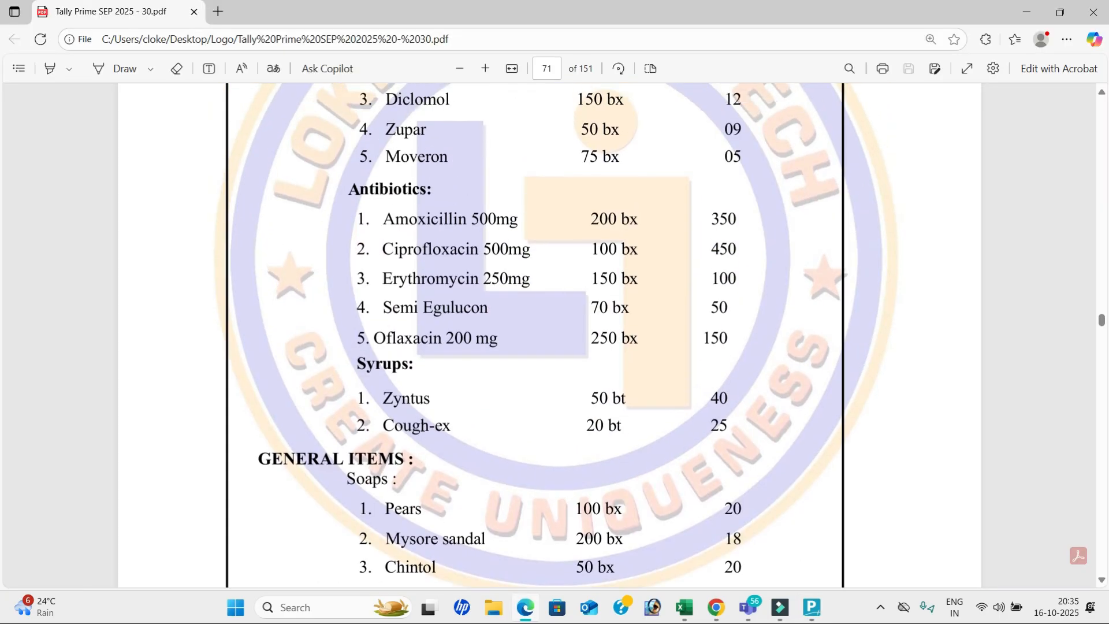
scroll(251, 341, "up", 1)
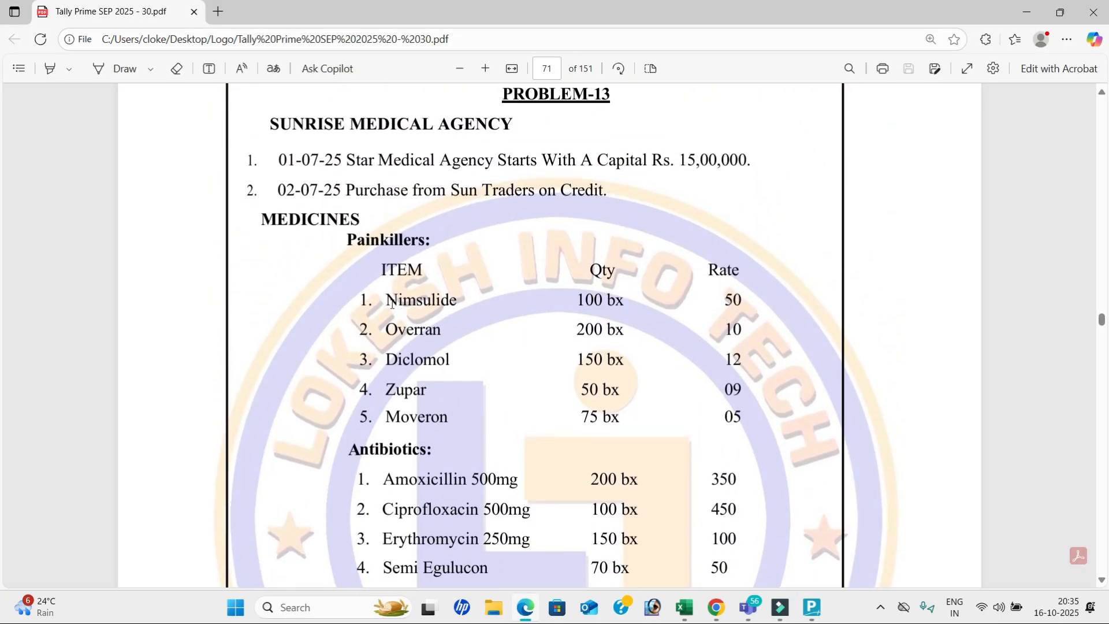
Step: Switch back to TallyPrime, name the stock item Nimsulide and place it under the Medicines group
key("alt+Tab")
type("Nimsulide")
key("Return")
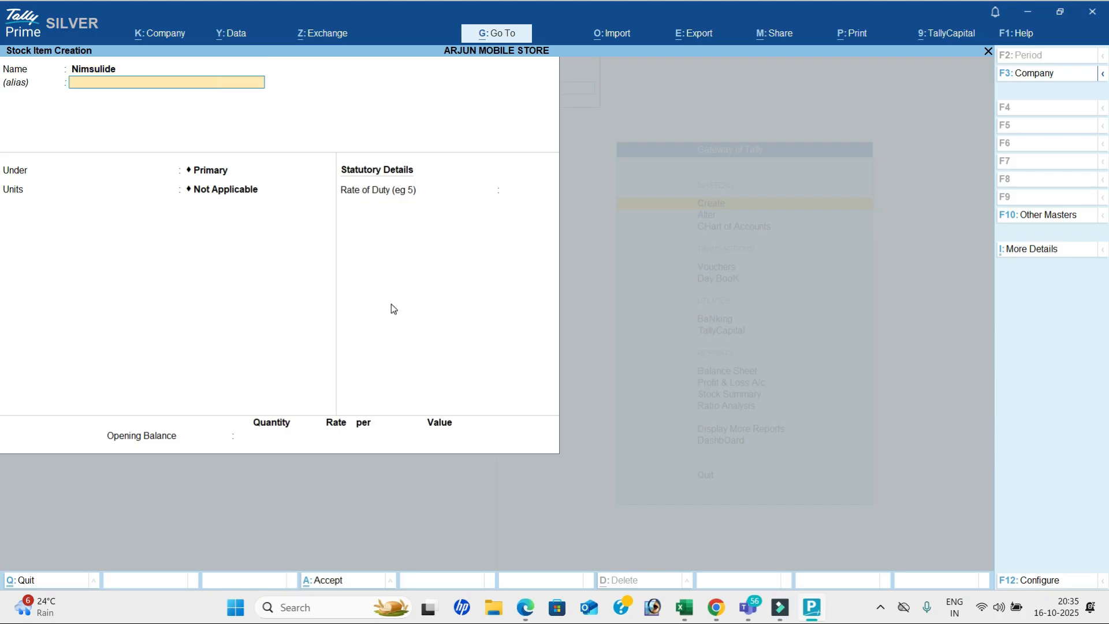
key("Down")
key("Down")
key("Down")
key("Return")
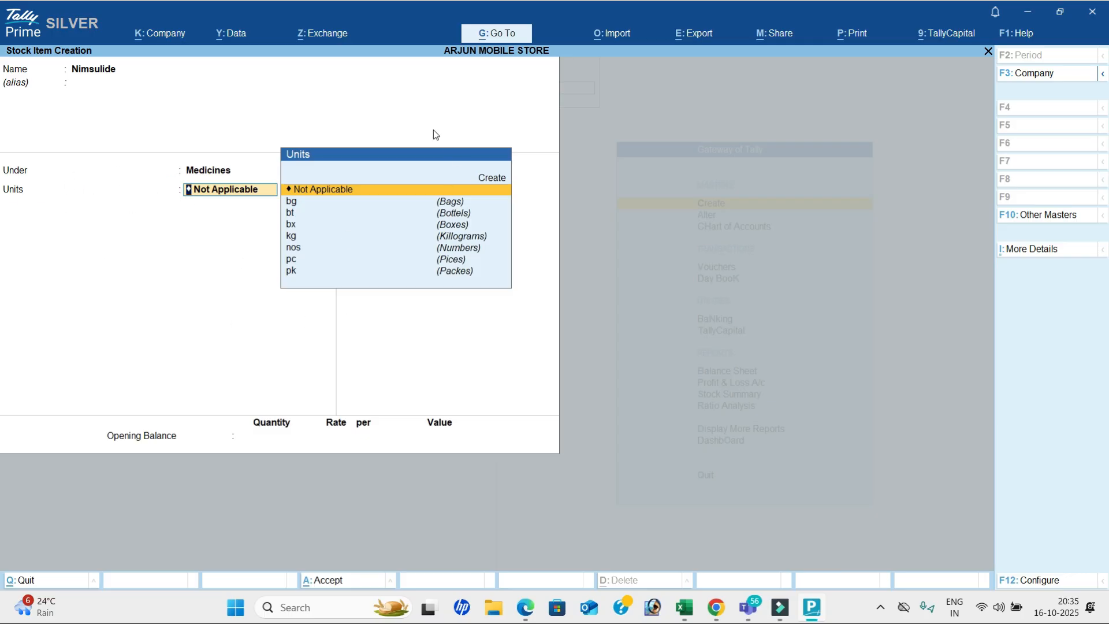
Step: Configure stock item creation to use stock categories for stock items and save the setting
left_click(1048, 587)
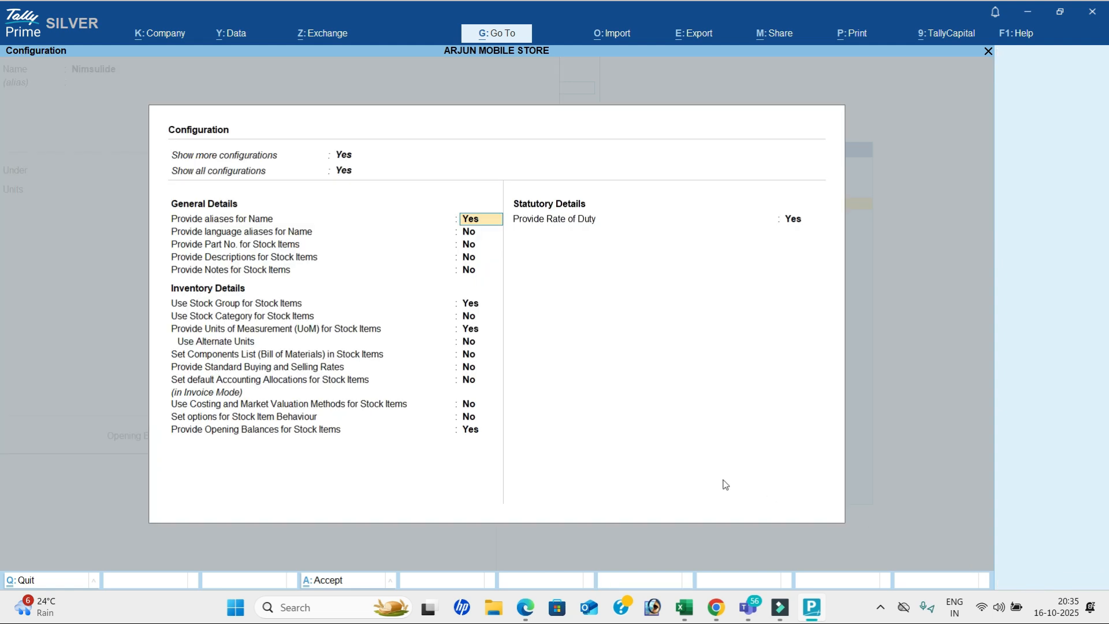
left_click(469, 316)
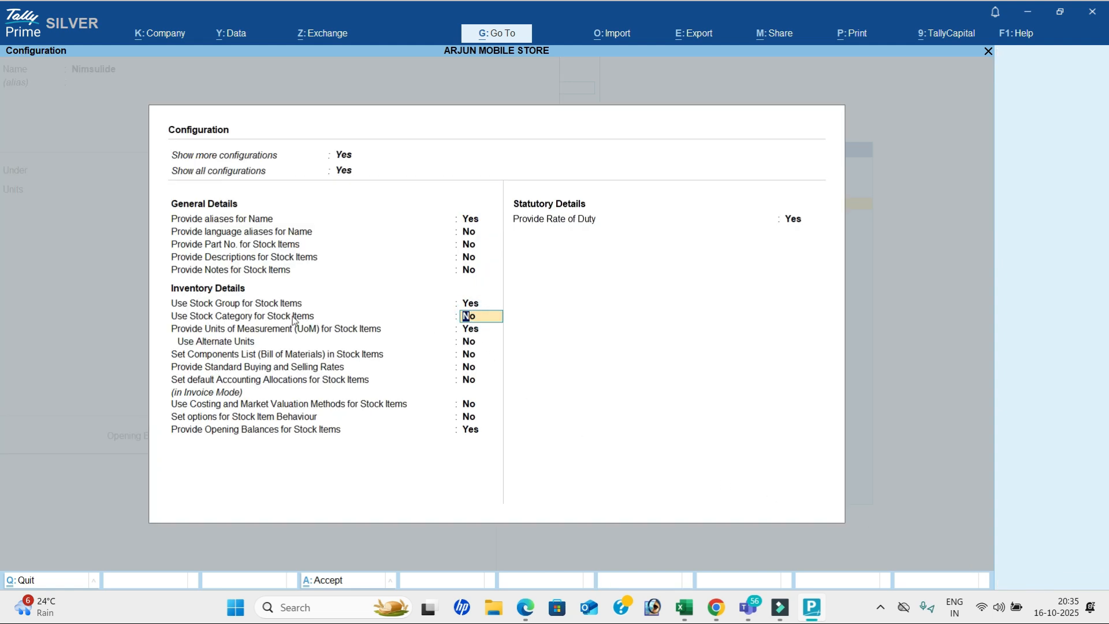
type("y")
key("Return")
key("ctrl+a")
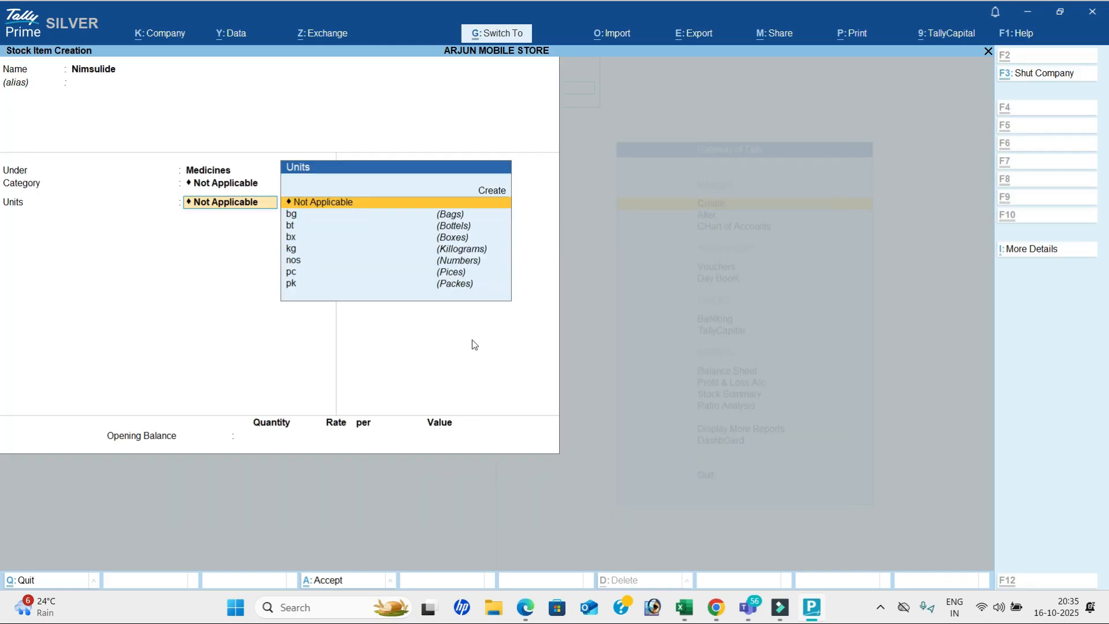
Step: Check Nimsulide's category in the exercise PDF and assign the item to the Painillers category
key("BackSpace")
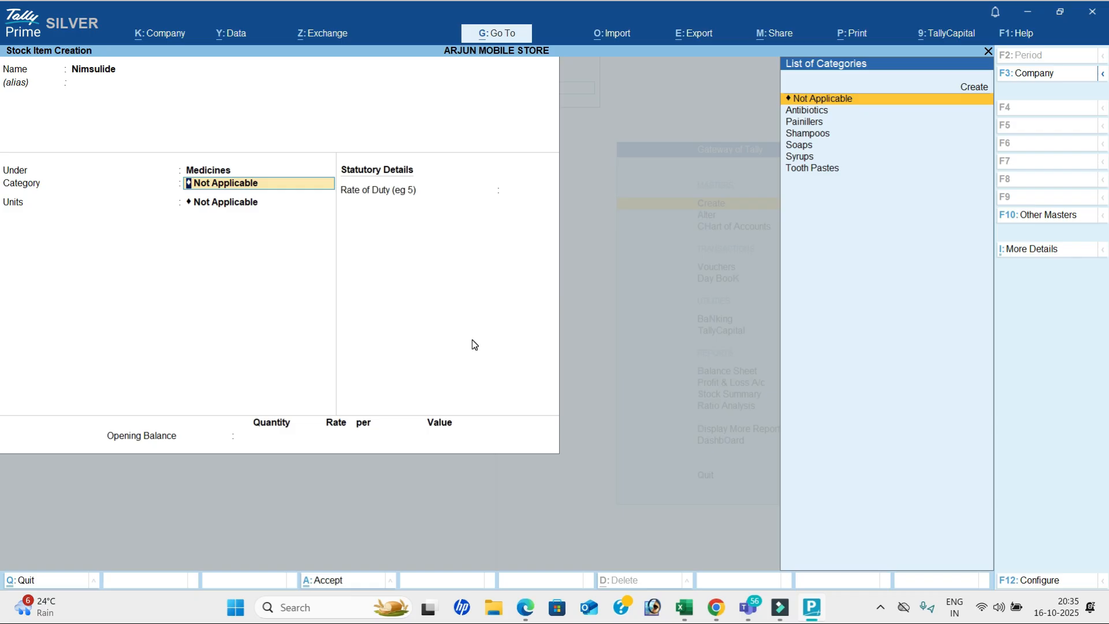
key("alt+Tab")
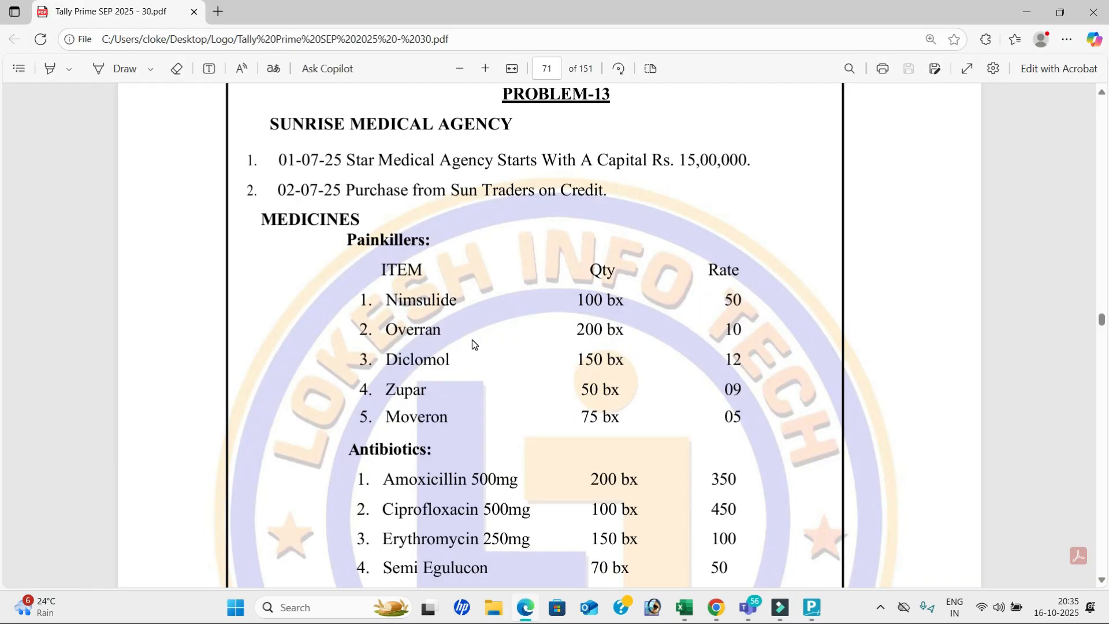
key("alt+Tab")
key("Down")
key("Down")
key("Return")
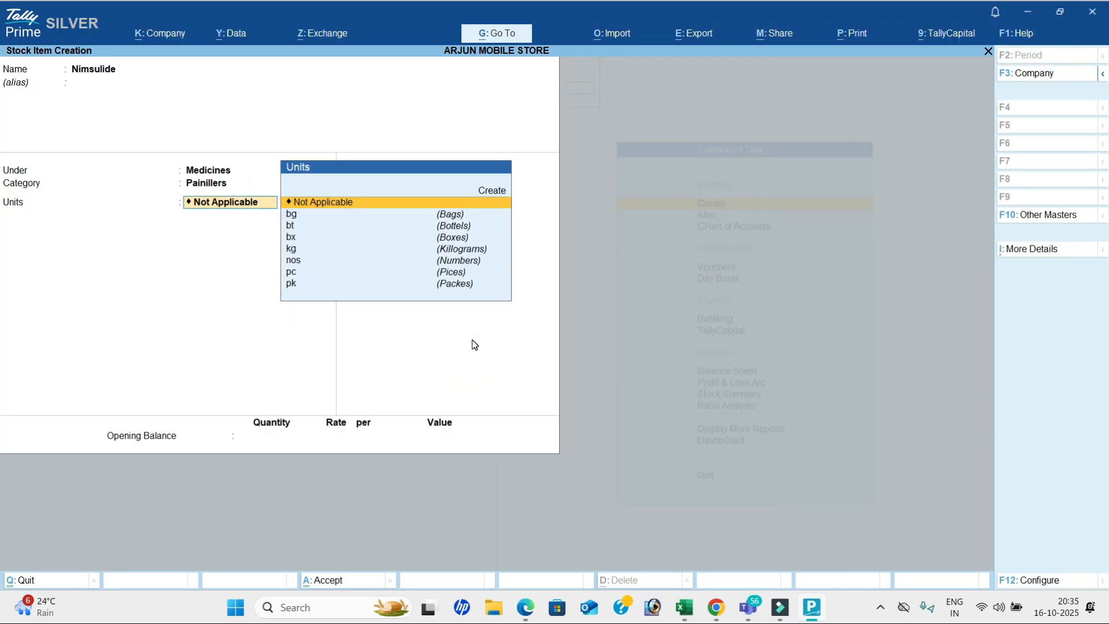
Step: Check Nimsulide's quantity unit in the PDF, set its unit to bx and save the stock item
key("alt+Tab")
key("alt+Tab")
key("Down")
key("Down")
key("Down")
key("Return")
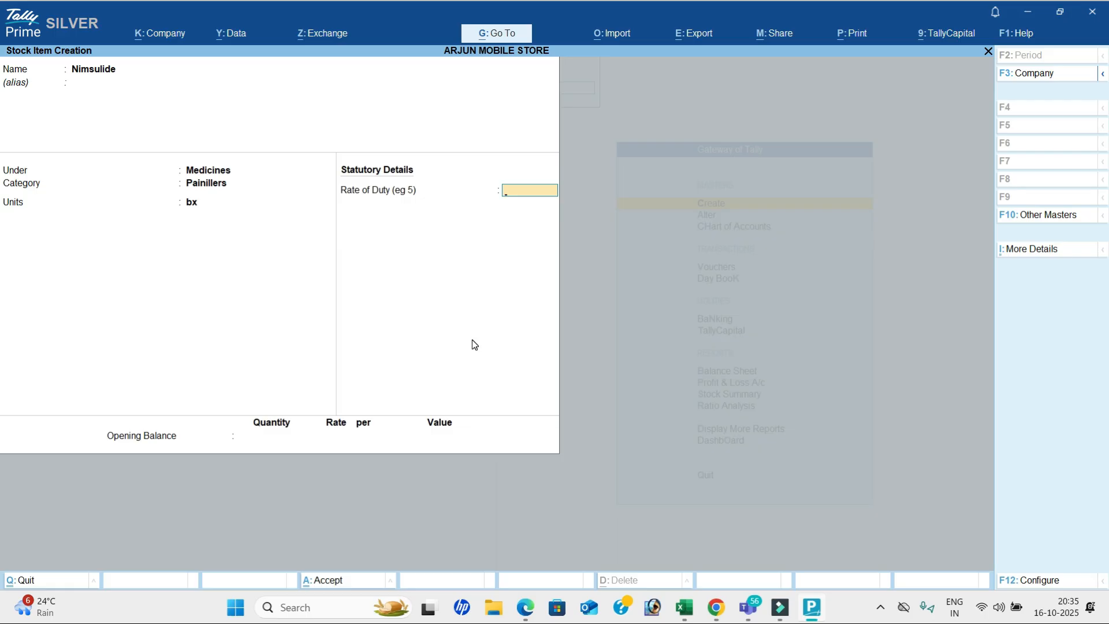
key("Return")
key("Return")
key("Return")
Step: Check the second painkiller in the exercise PDF, then name the stock item Overan in TallyPrime and place it under the Medicines group
key("alt+Tab")
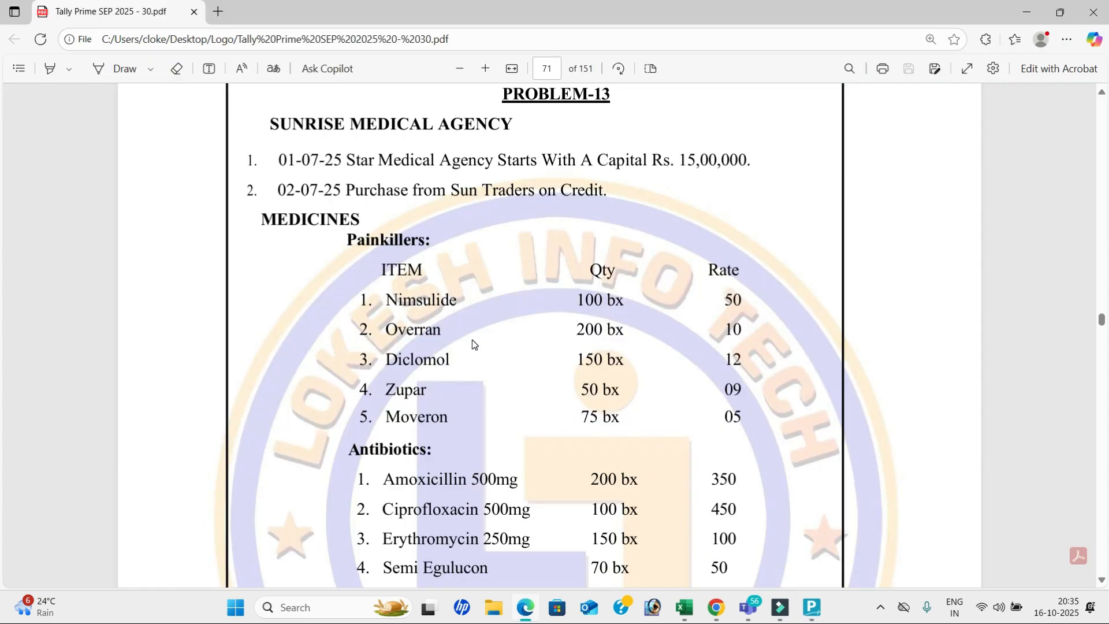
key("alt+Tab")
type("Overa")
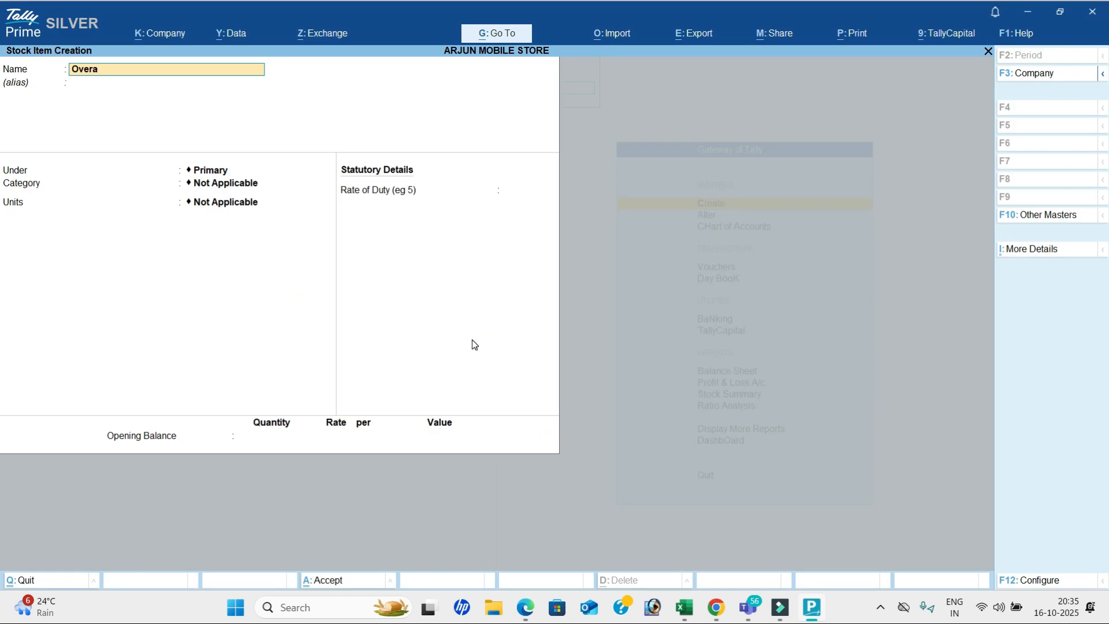
type("n")
key("Return")
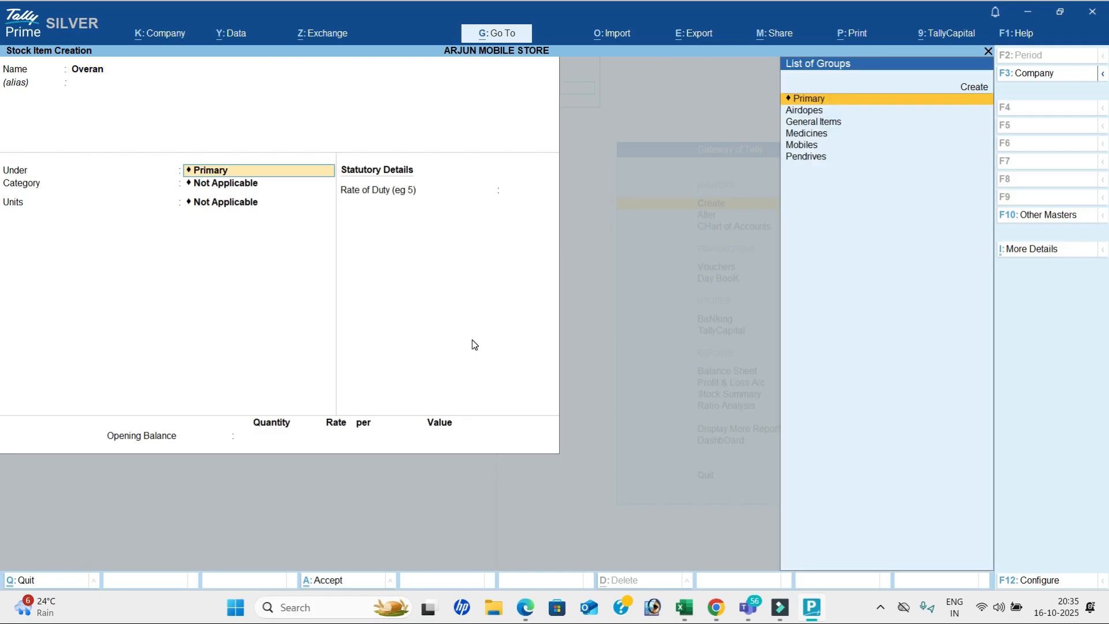
key("Down")
key("Down")
key("Down")
key("Return")
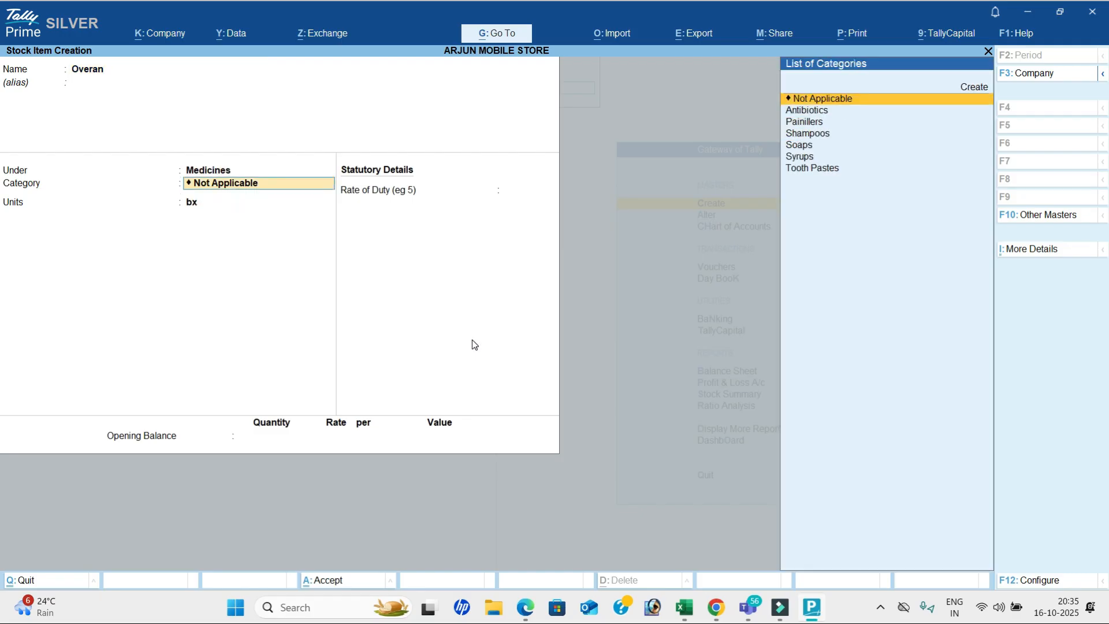
Step: Assign Overan to the Painillers category, keep bx as its unit and save the stock item
key("Down")
key("Down")
key("Return")
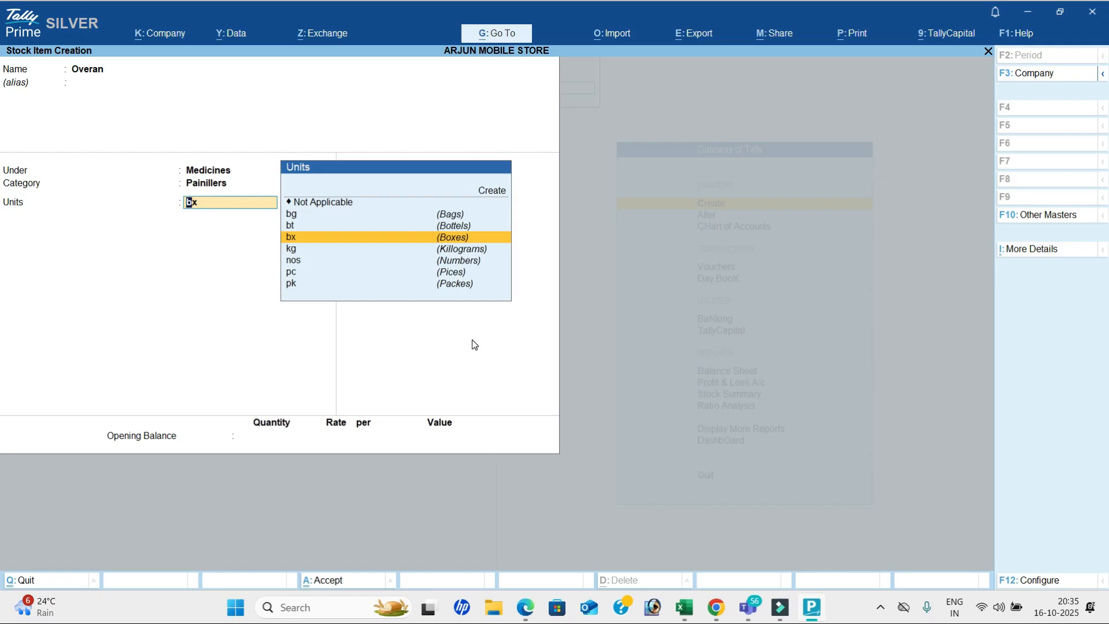
key("Return")
key("Return")
key("Return")
key("Return")
Step: Look up the antibiotics in the exercise PDF, name the stock item Amoxi in TallyPrime and place it under the Medicines group
key("alt+Tab")
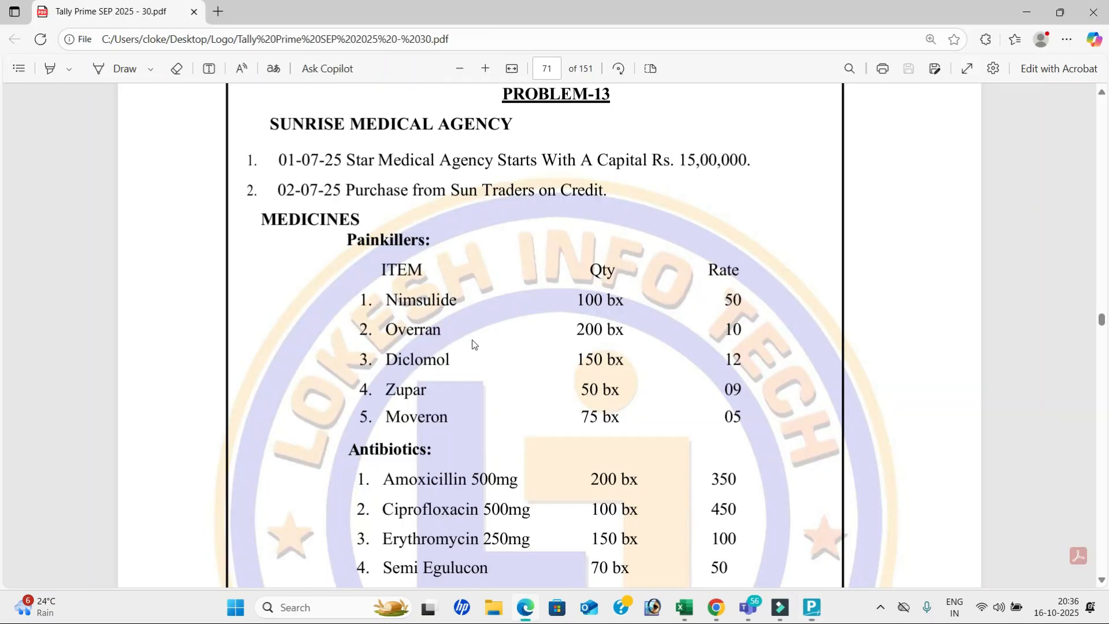
scroll(473, 341, "down", 2)
key("alt+Tab")
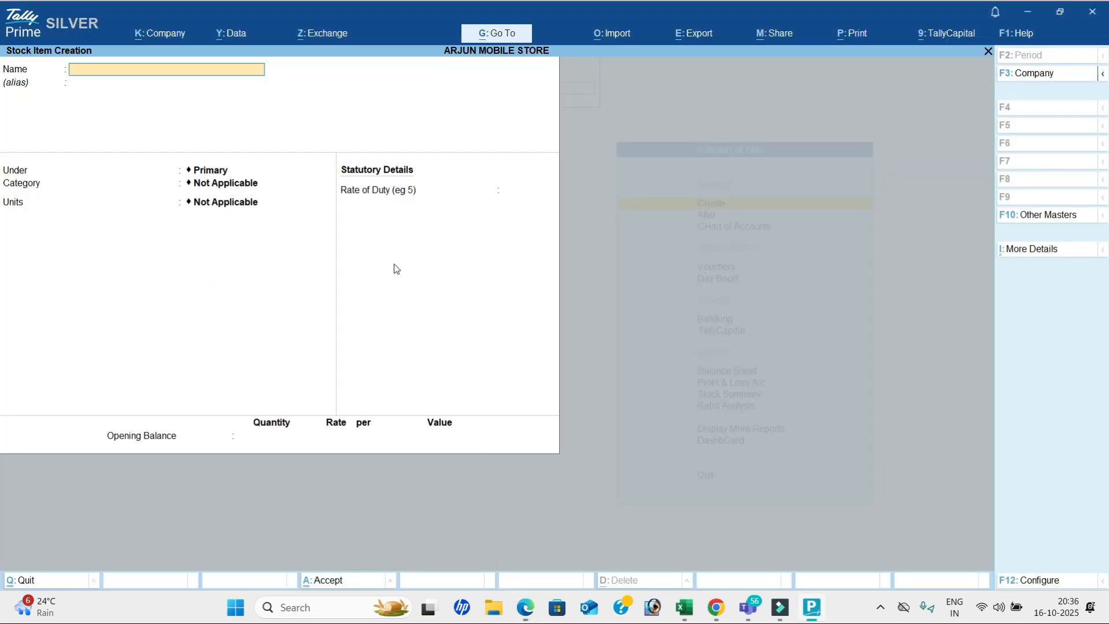
type("Amo")
key("Return")
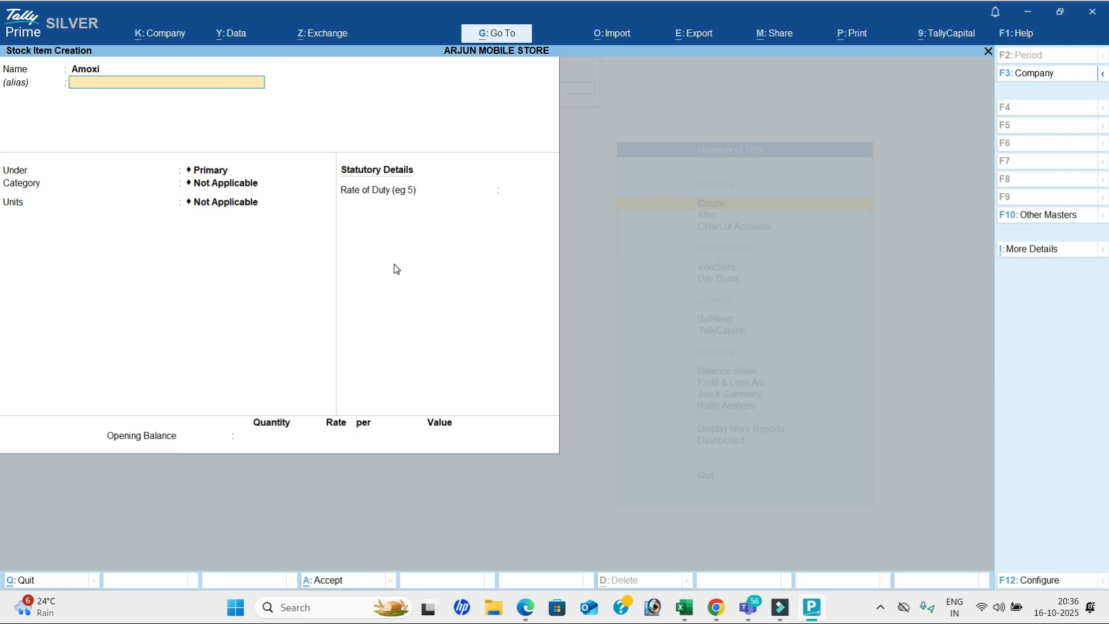
key("Return")
key("Down")
key("Down")
key("Down")
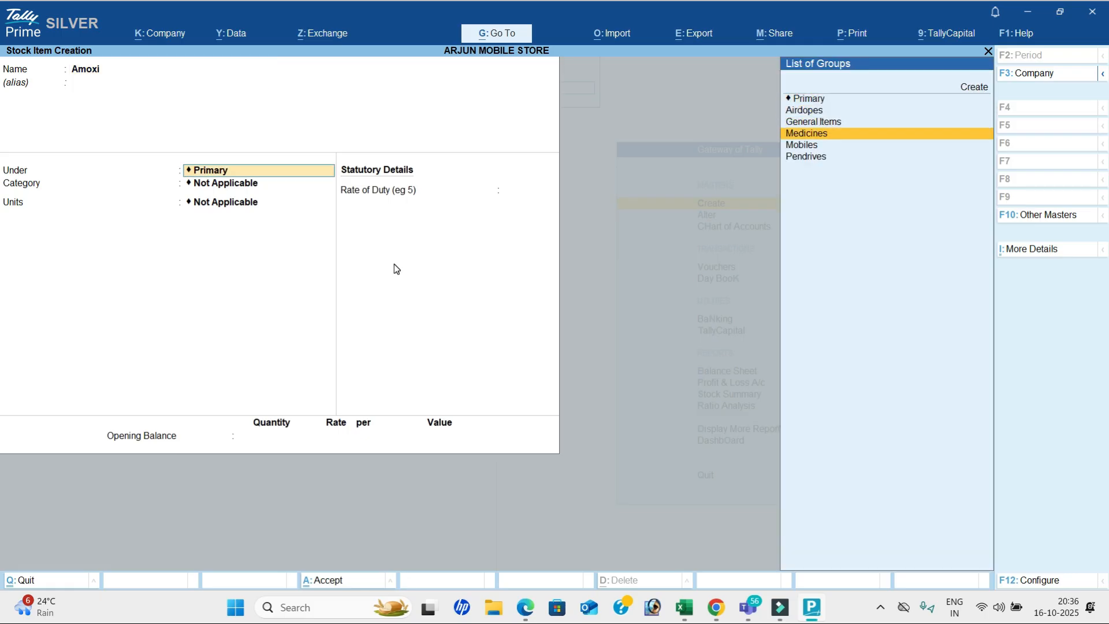
key("Return")
Step: Assign Amoxi to the Antibiotics category, check its unit in the PDF and save the stock item with bx
key("Down")
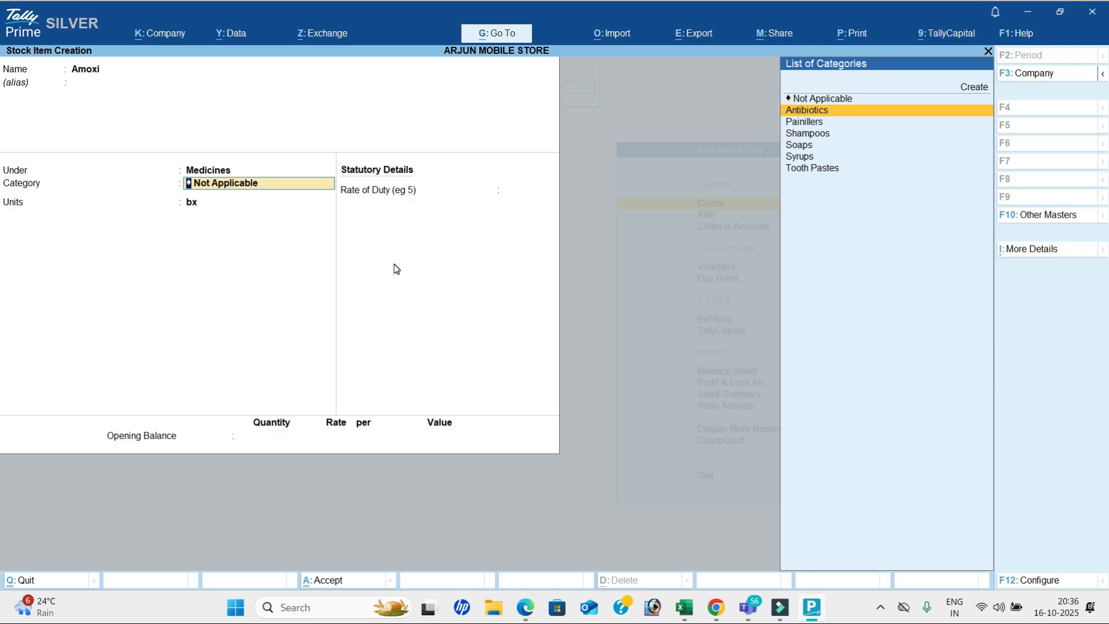
key("Return")
key("alt+Tab")
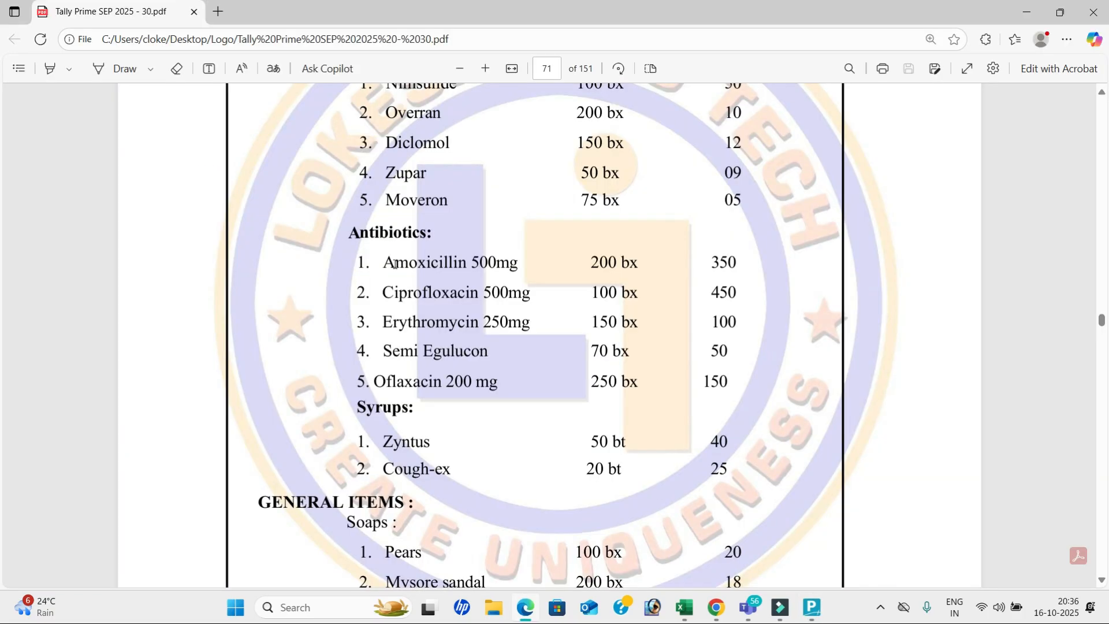
left_click_drag(594, 266, 627, 265)
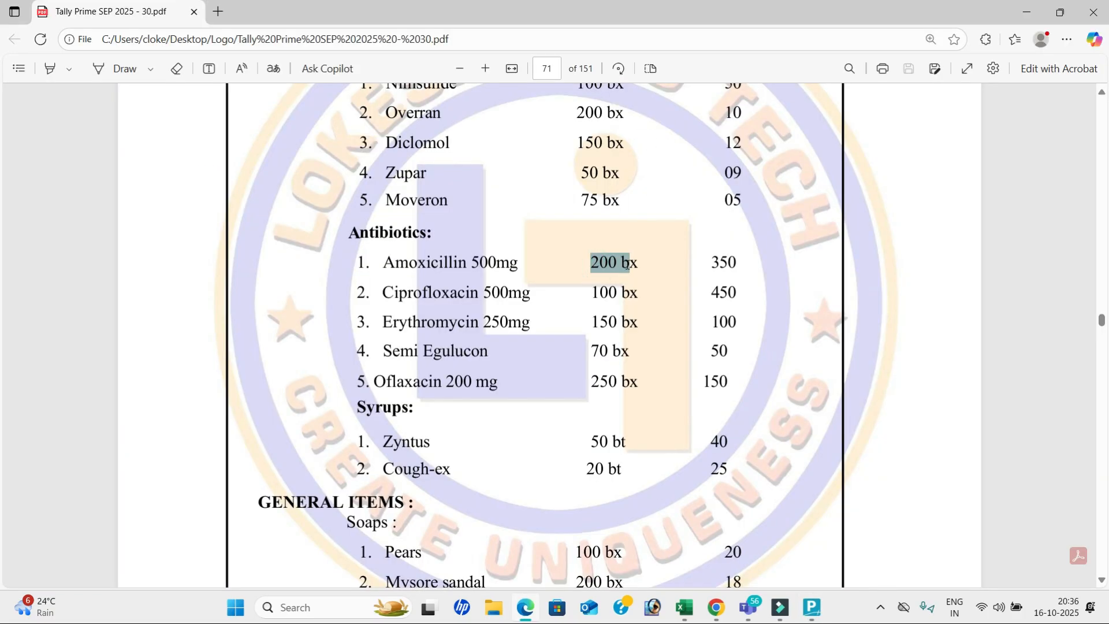
key("alt+Tab")
key("Return")
key("Return")
key("Return")
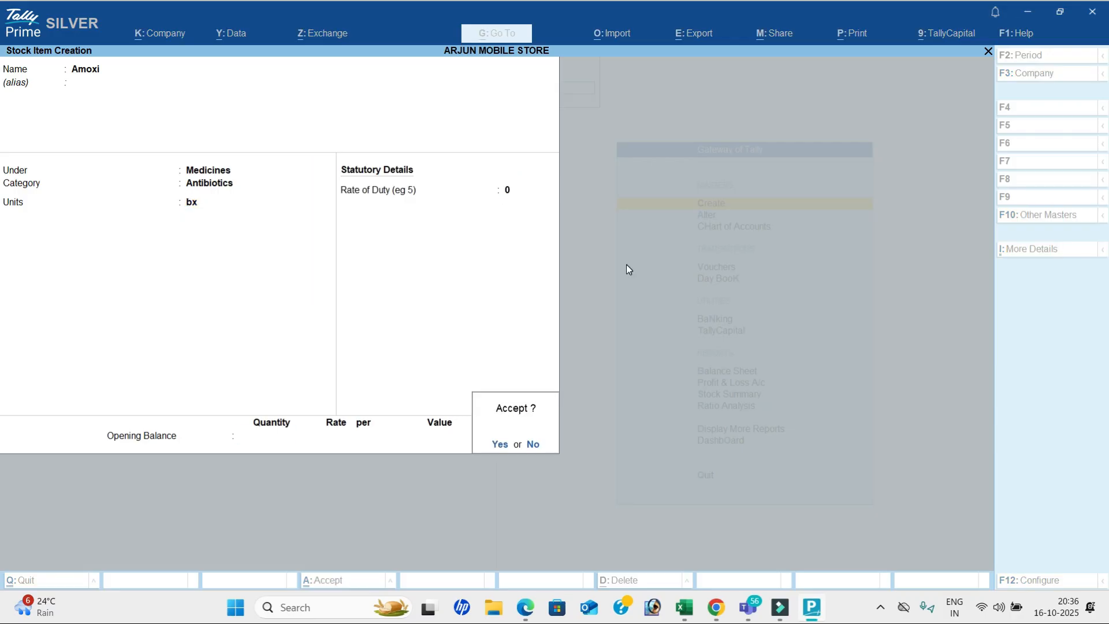
key("Return")
Step: Check the second antibiotic in the exercise PDF, then name the stock item Cipro in TallyPrime and place it under the Medicines group
key("alt+Tab")
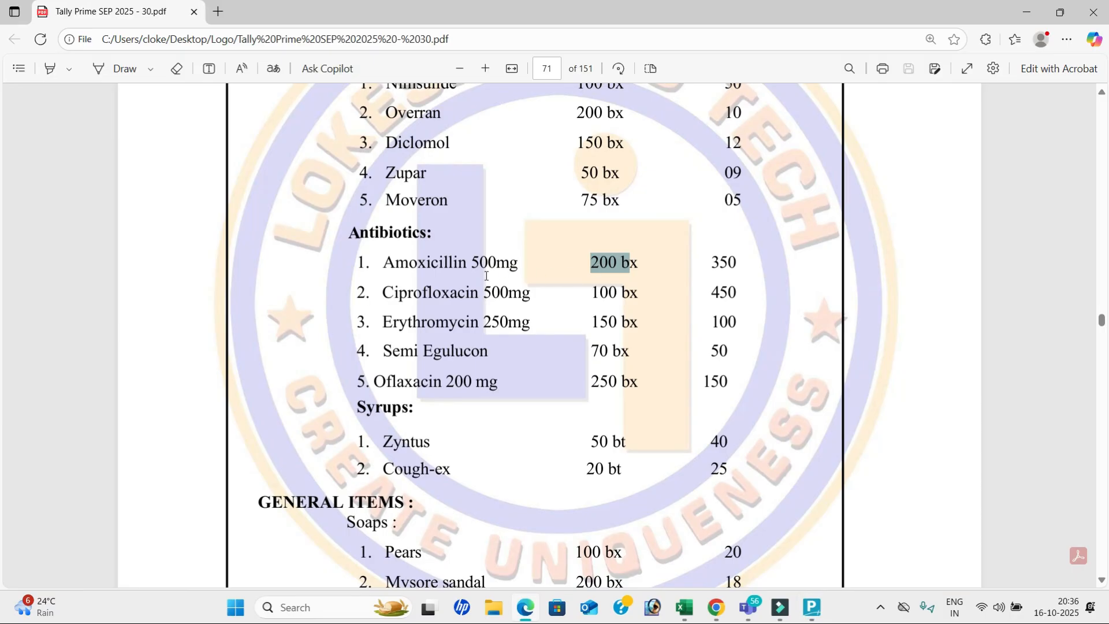
key("alt+Tab")
type("Cipro")
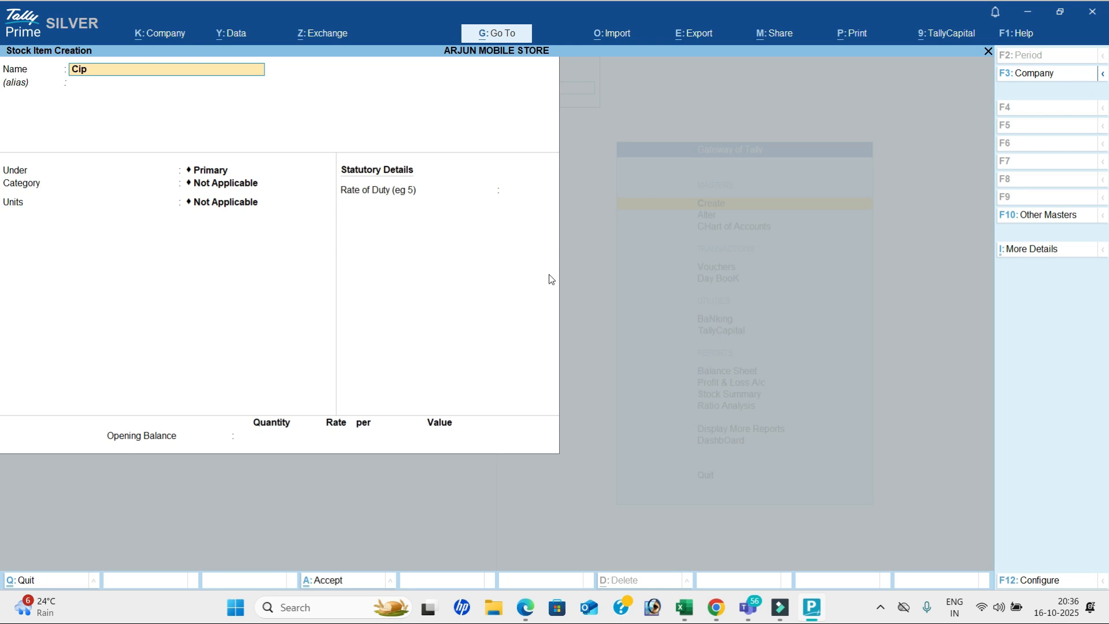
key("Return")
key("Return")
key("Down")
key("Down")
key("Down")
key("Return")
Step: Assign Cipro to the Antibiotics category, keep bx as its unit and save the stock item
key("Down")
key("Return")
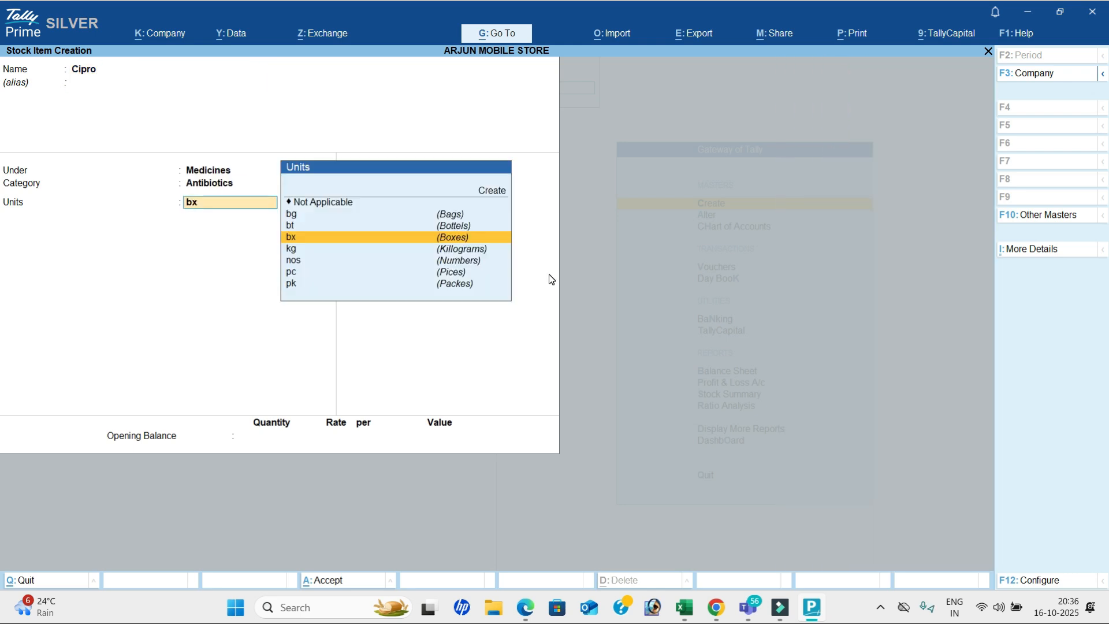
key("Return")
key("Return")
key("Return")
Step: Look up the first syrup in the exercise PDF, name the stock item Zyntus in TallyPrime and place it under the Medicines group
key("alt+Tab")
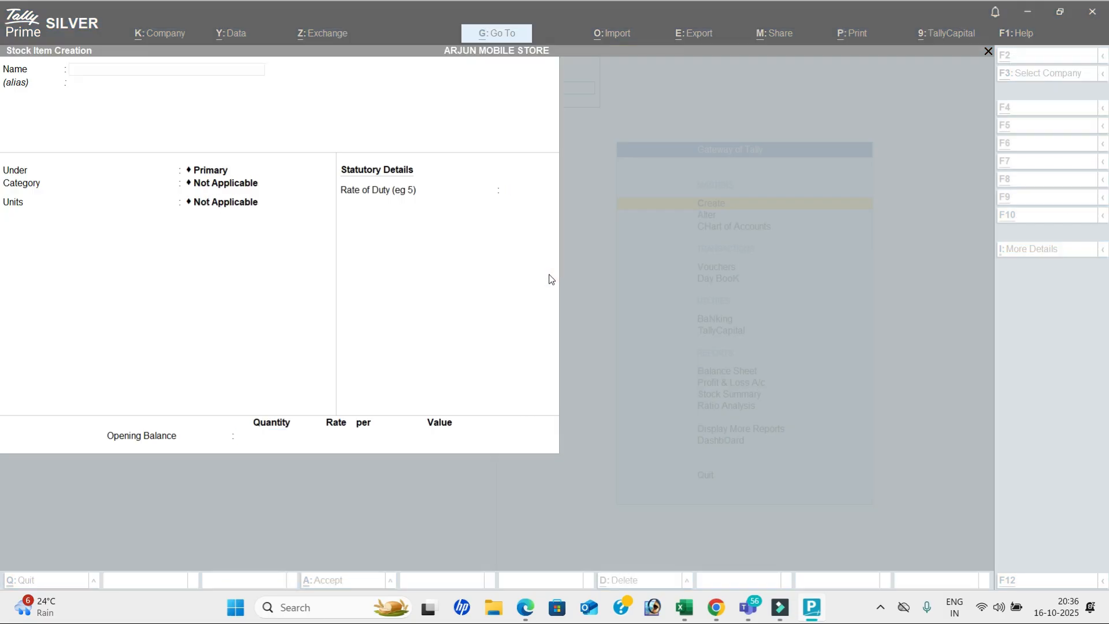
scroll(527, 301, "down", 3)
key("alt+Tab")
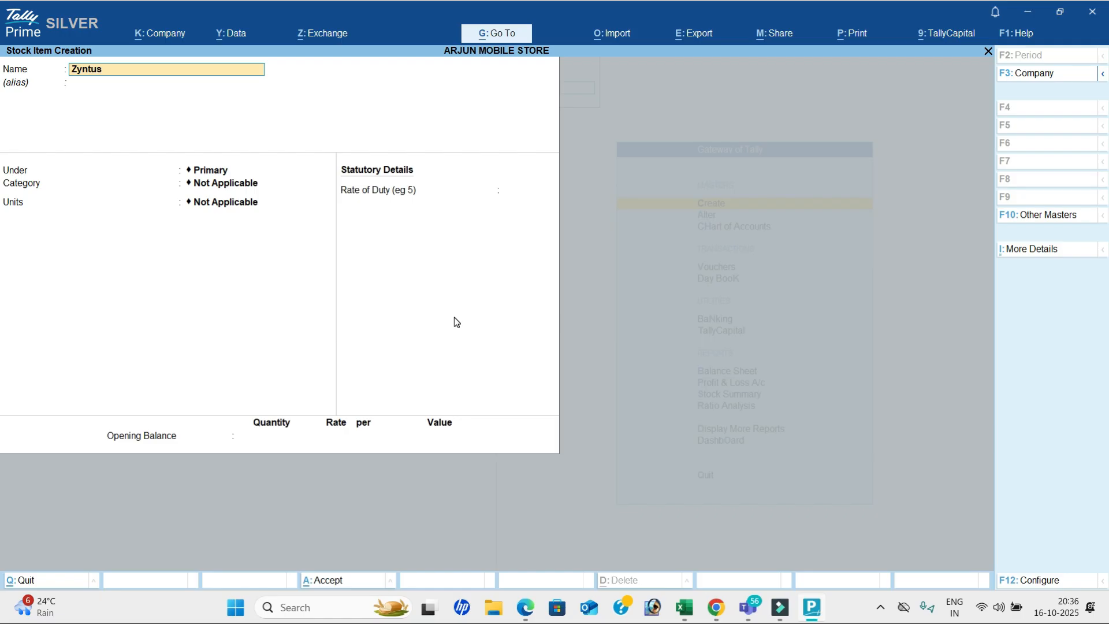
key("Return")
key("Down")
key("Down")
key("Down")
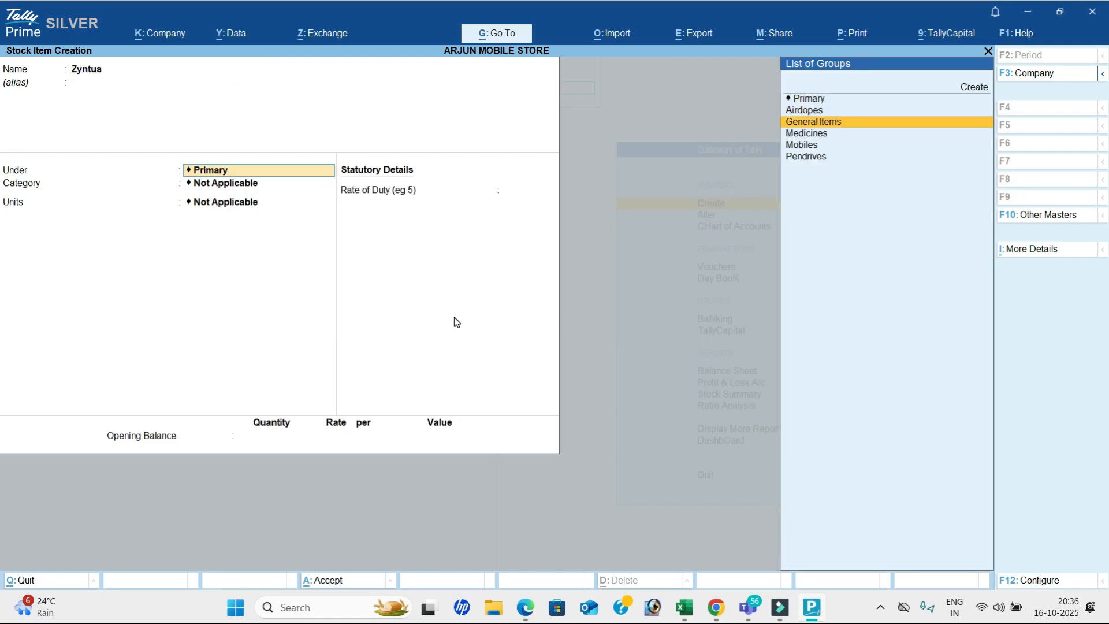
key("Return")
Step: Assign Zyntus to the Syrups category
key("Down")
key("Down")
key("Down")
key("Down")
key("Down")
key("Down")
key("Up")
key("Return")
Step: Check Zyntus's quantity unit in the PDF, set its unit to bt and save the stock item
key("alt+Tab")
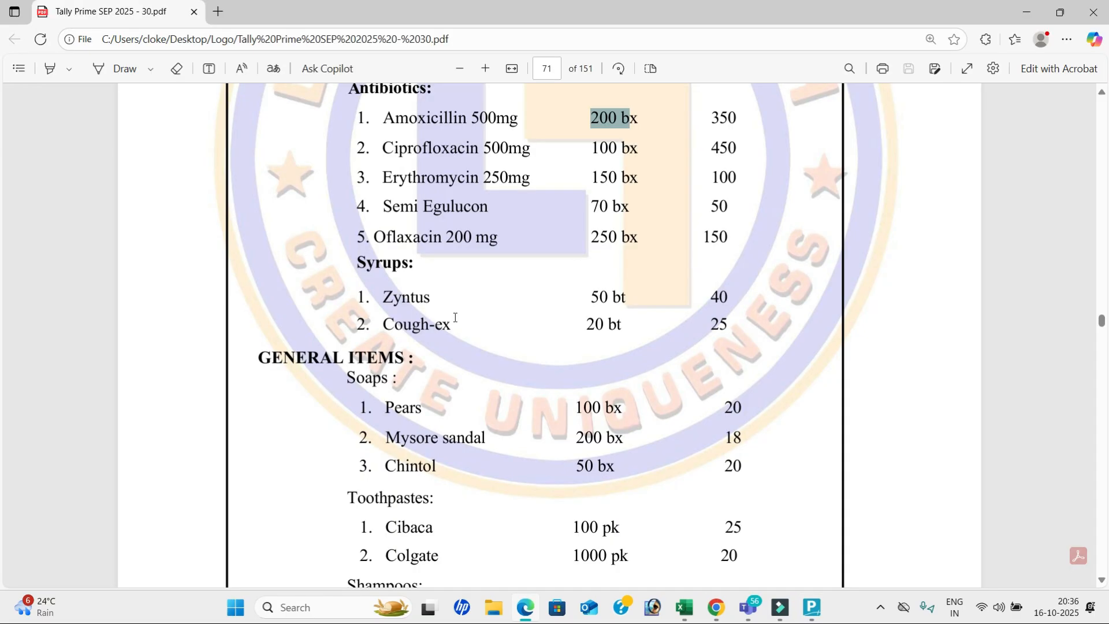
key("alt+Tab")
key("Up")
key("Return")
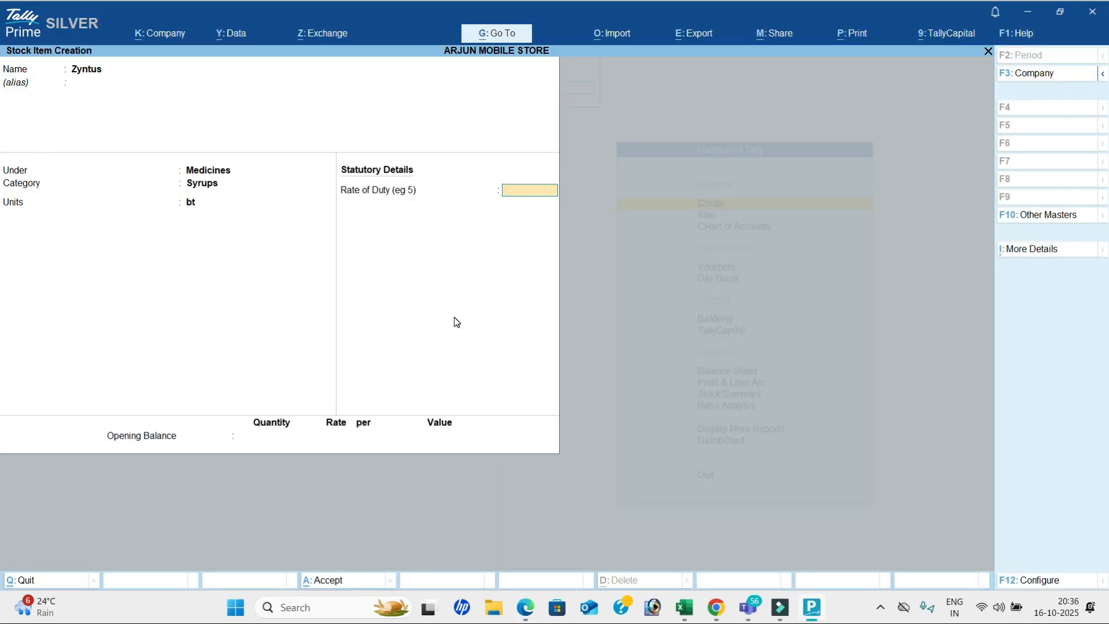
key("Return")
key("Return")
key("Return")
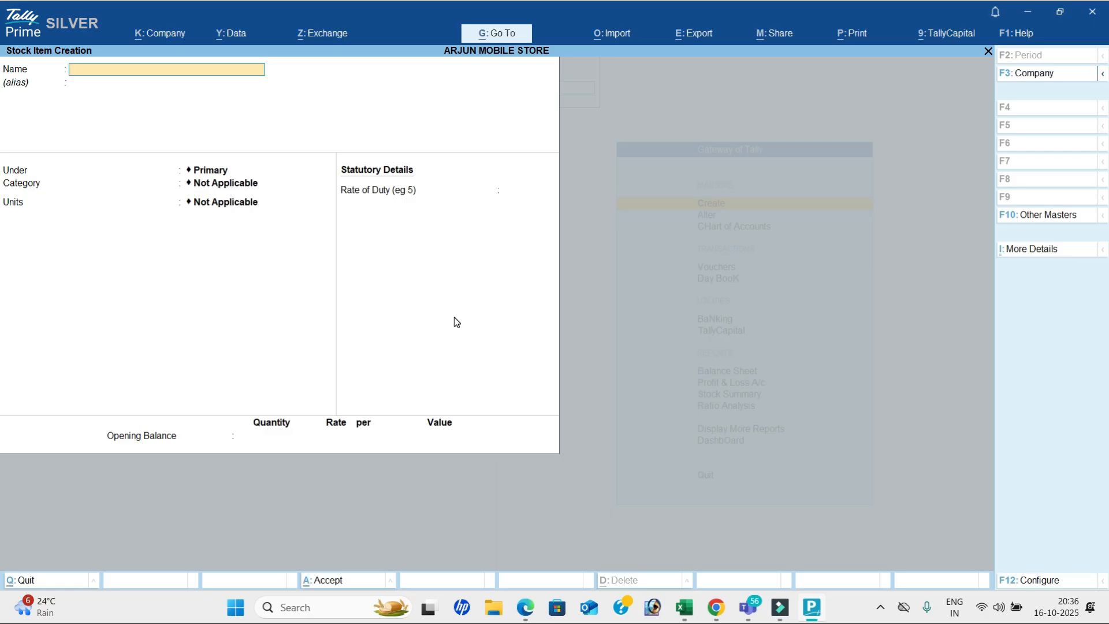
Step: Look up the first soap in the exercise PDF, name the stock item Pears in TallyPrime and place it under the General Items group
key("alt+Tab")
scroll(455, 318, "down", 2)
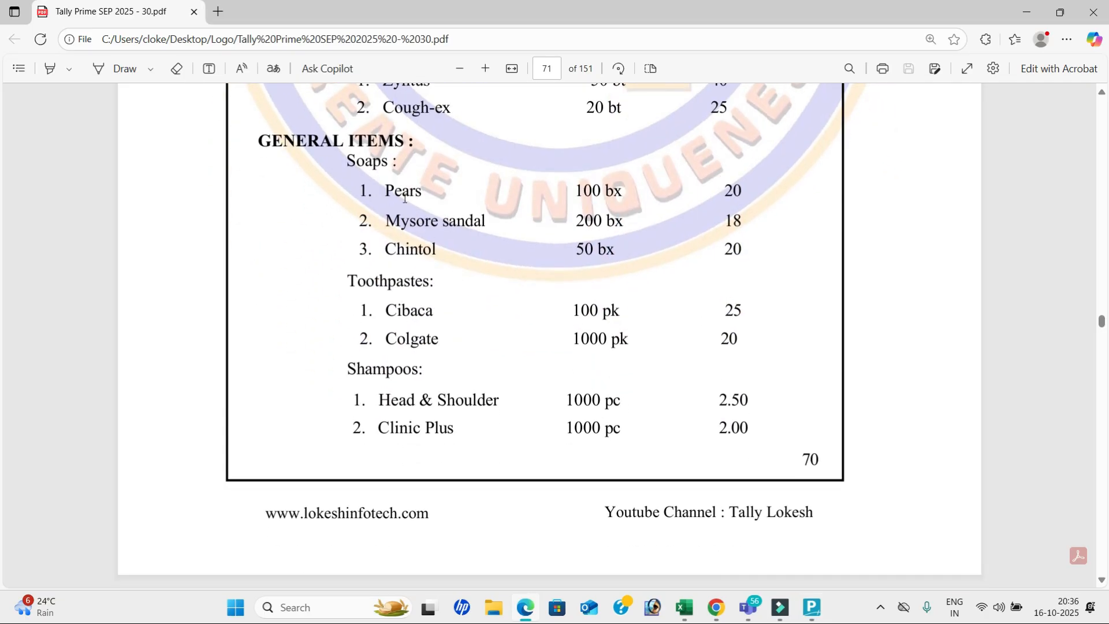
key("alt+Tab")
type("Pears")
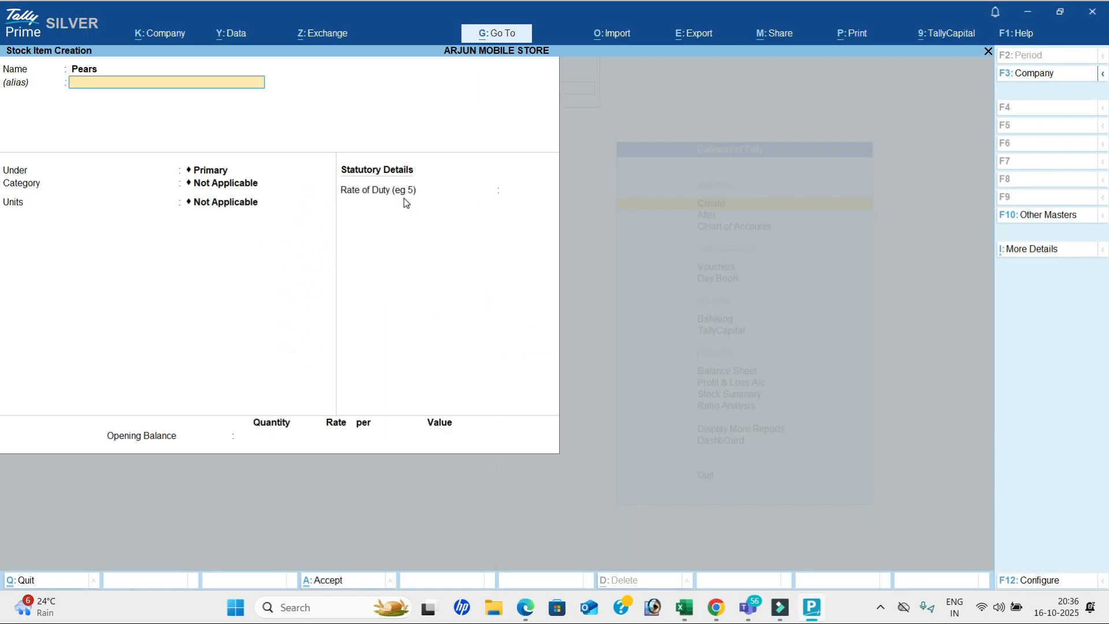
key("Return")
key("Down")
key("Down")
key("Return")
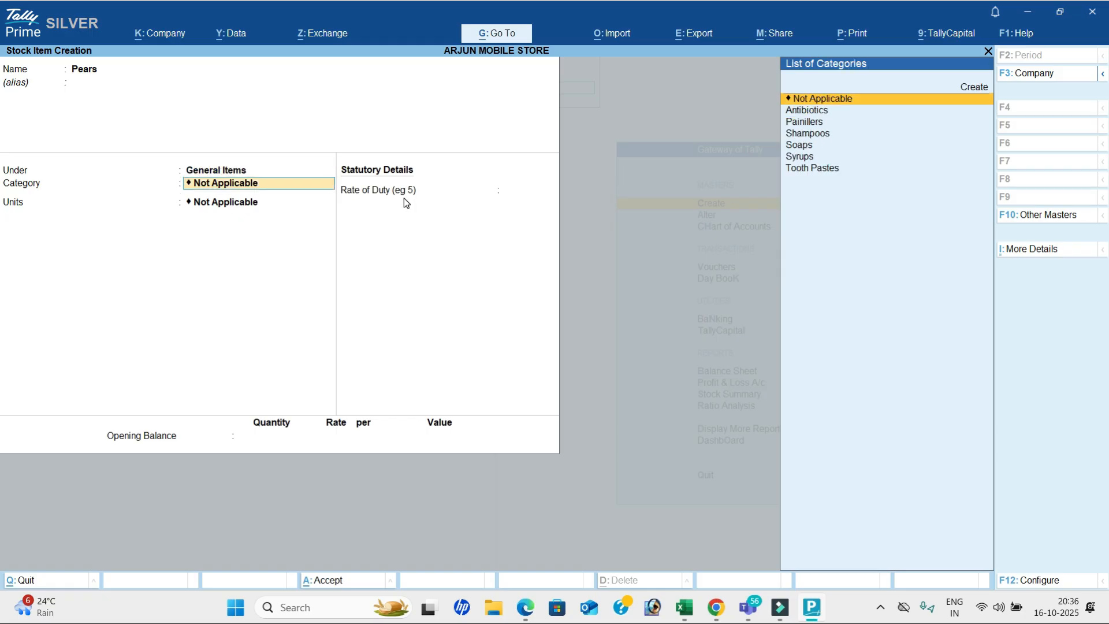
Step: Check Pears's category in the exercise PDF and assign the item to the Soaps category
key("alt+Tab")
key("alt+Tab")
key("Down")
key("Down")
key("Down")
key("Down")
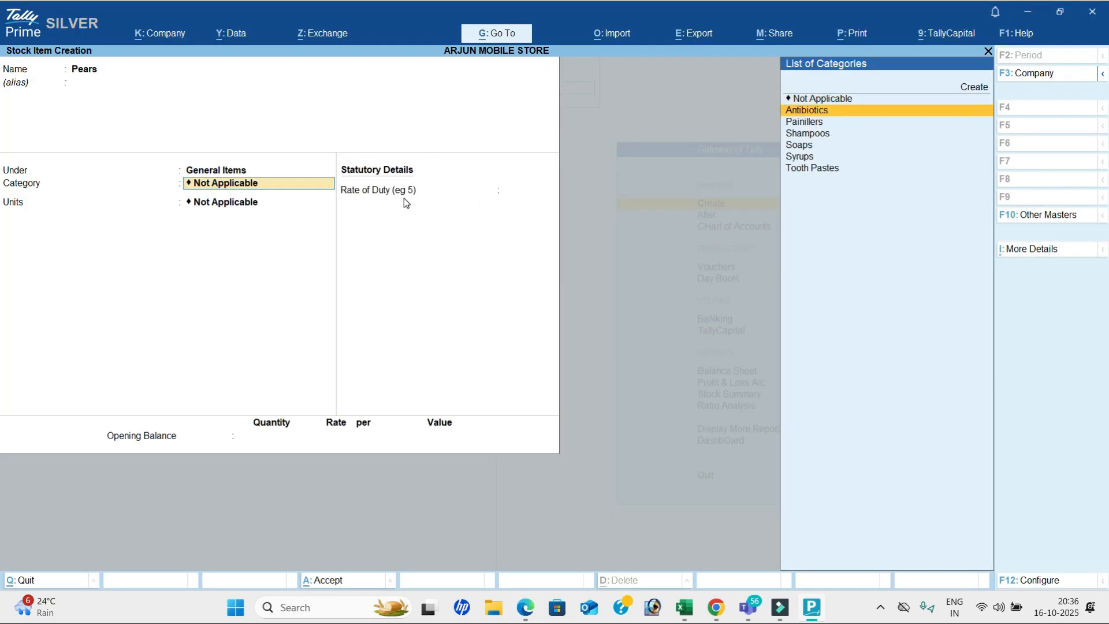
key("Return")
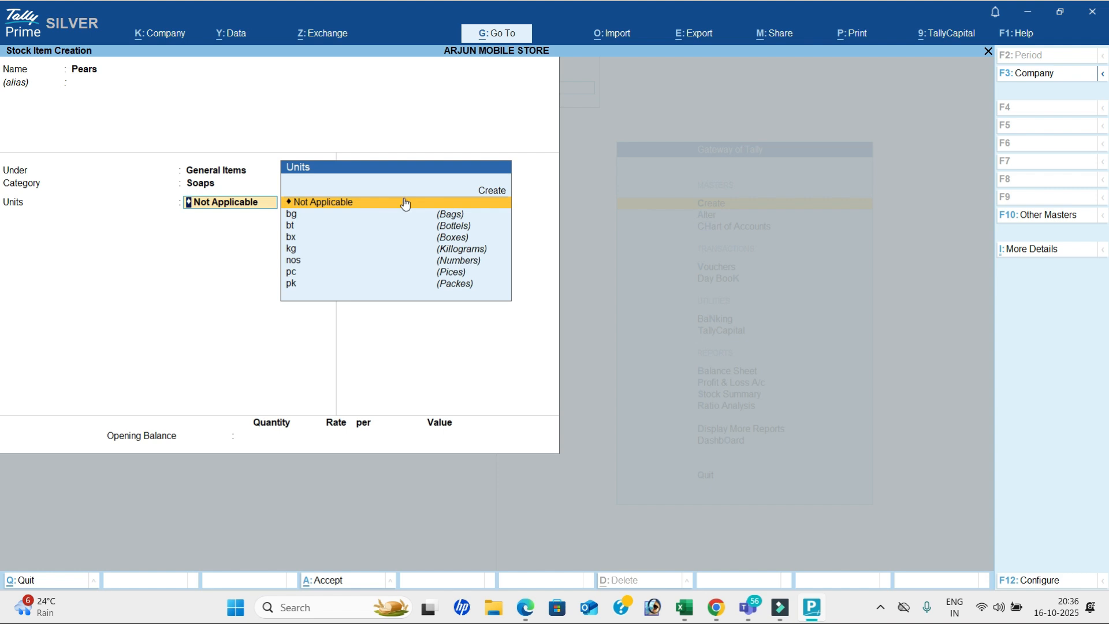
Step: Check Pears's quantity unit in the PDF, set its unit to bx and save the stock item
key("alt+Tab")
key("alt+Tab")
key("Down")
key("Down")
key("Down")
key("Down")
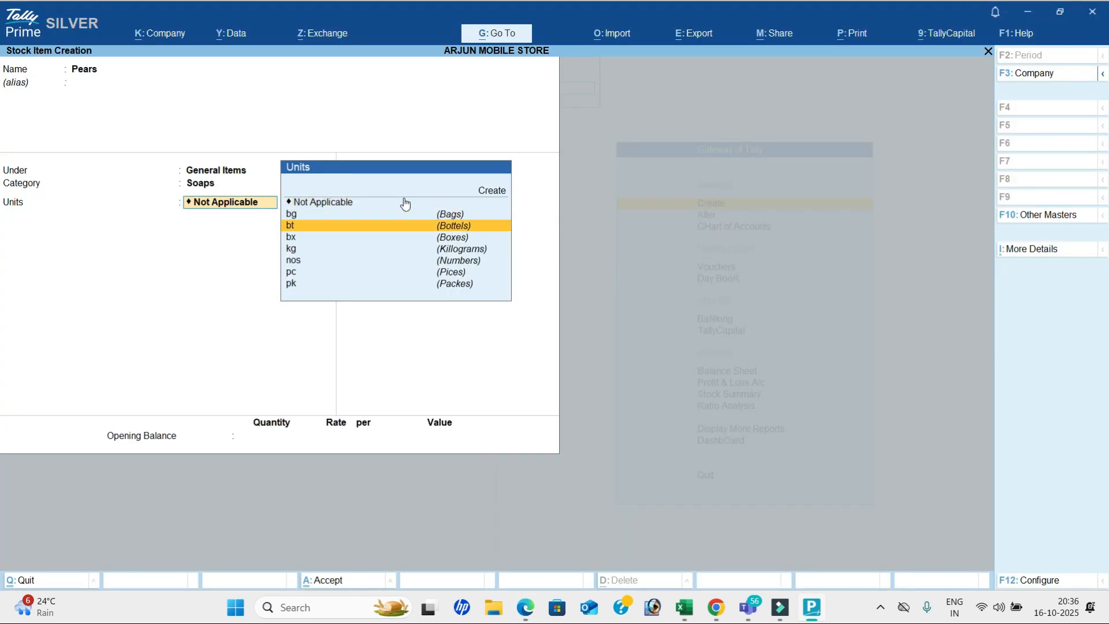
key("Up")
key("Return")
key("Return")
key("Return")
key("Return")
Step: Check the first toothpaste in the exercise PDF, then name the stock item Cibaca in TallyPrime and place it under the General Items group
key("alt+Tab")
key("alt+Tab")
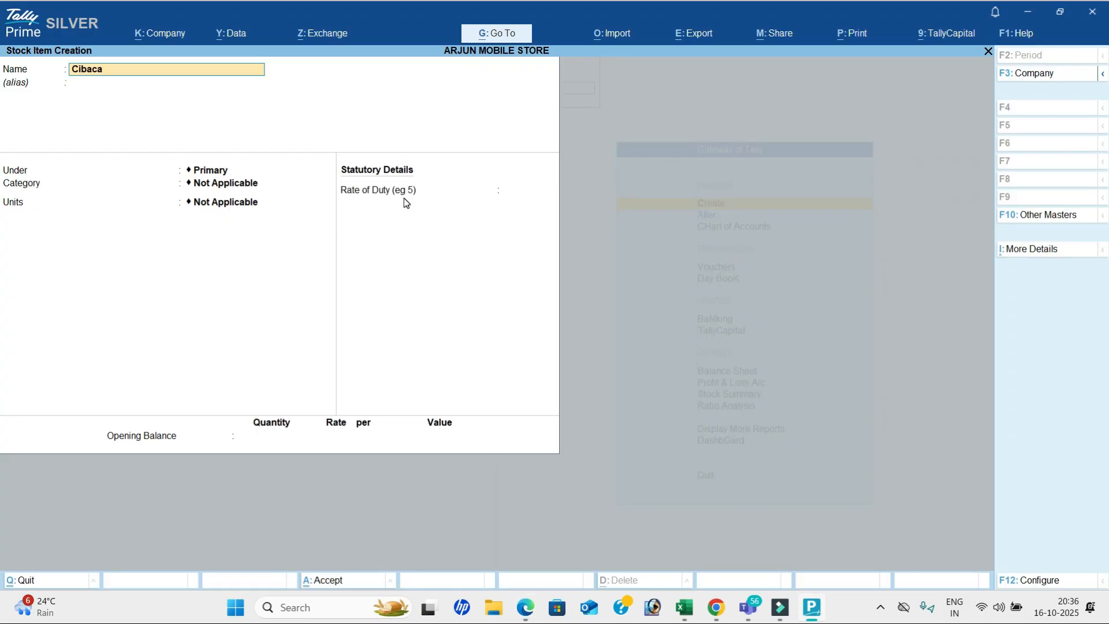
type("Cibaca")
key("Return")
key("Return")
key("Down")
key("Down")
key("Return")
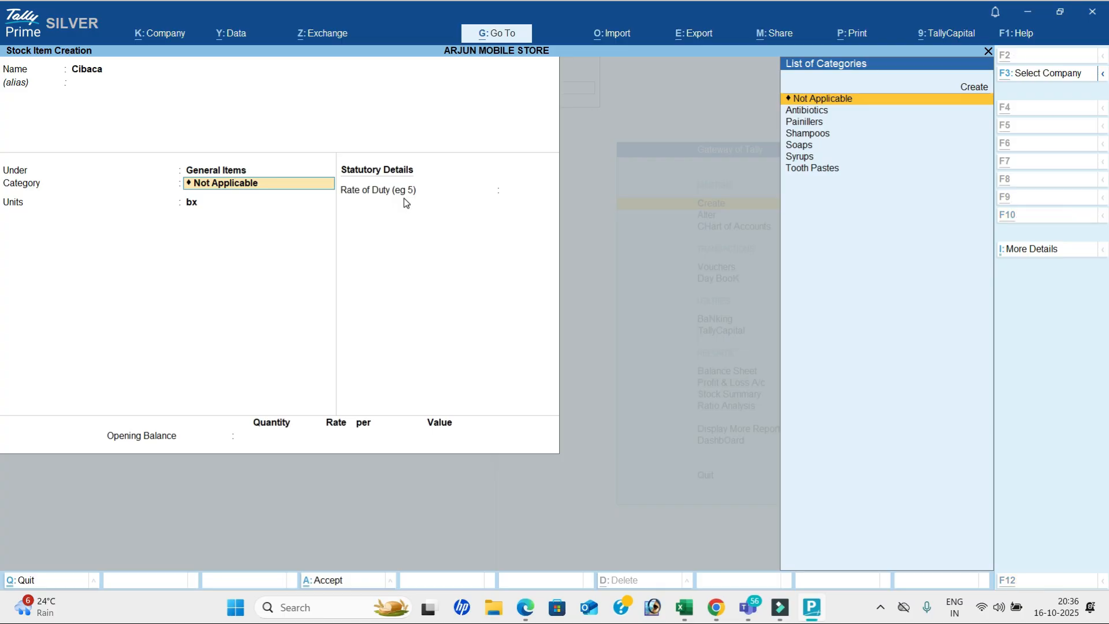
Step: Check Cibaca's category in the exercise PDF and assign the item to the Tooth Pastes category
key("alt+Tab")
key("alt+Tab")
key("Down")
key("Down")
key("Down")
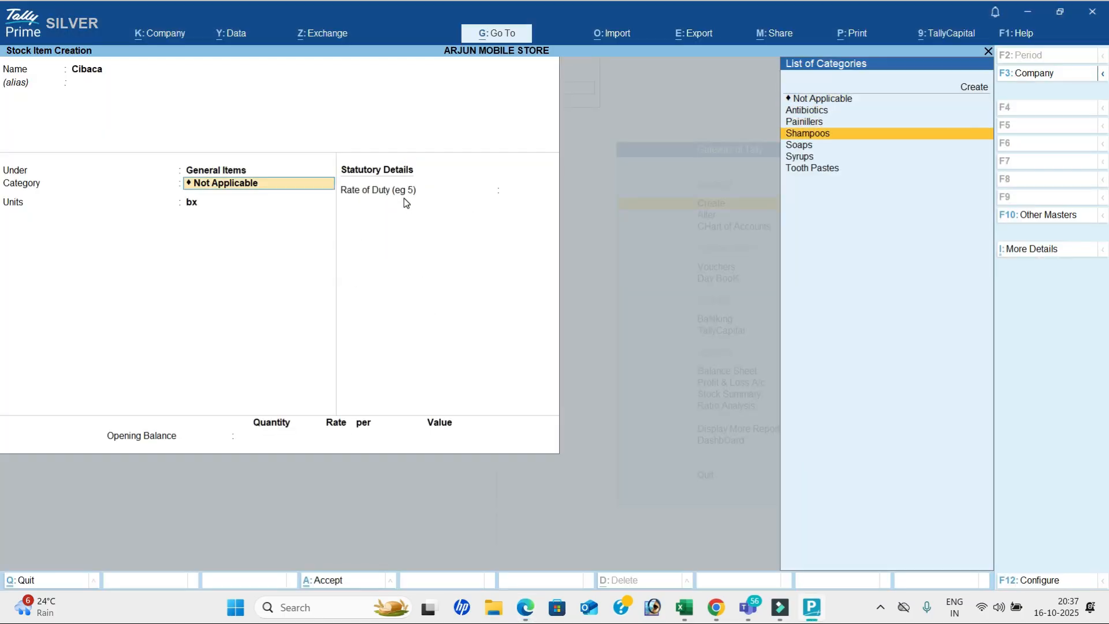
key("Down")
key("Down")
key("Down")
key("Return")
Step: Check Cibaca's quantity unit in the PDF, set its unit to pk and save the stock item
key("alt+Tab")
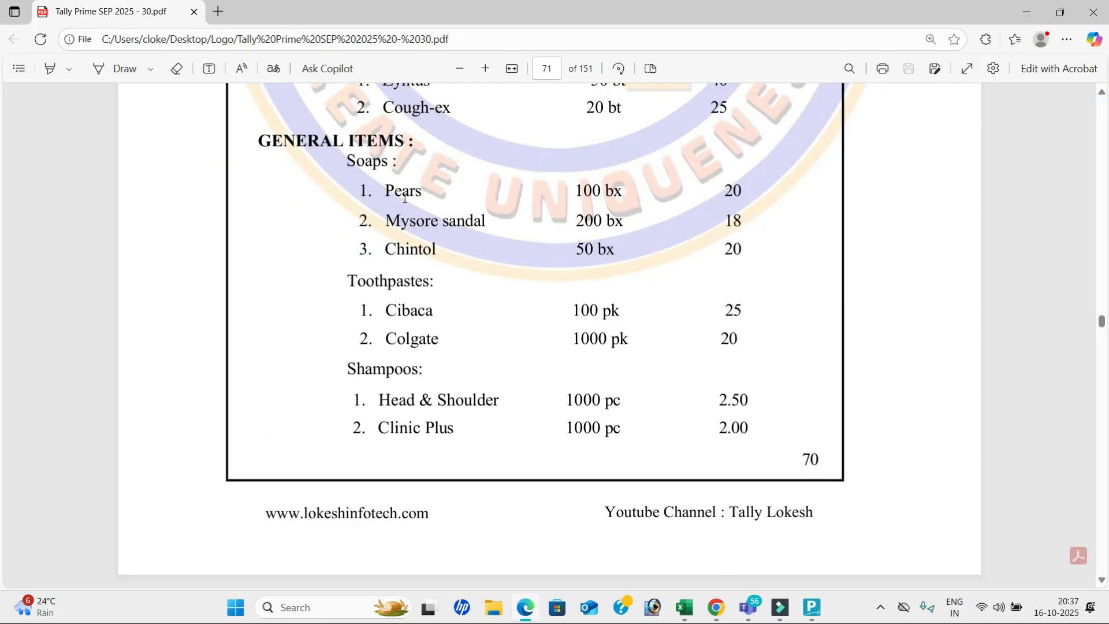
key("alt+Tab")
key("Down")
key("Down")
key("Down")
key("Down")
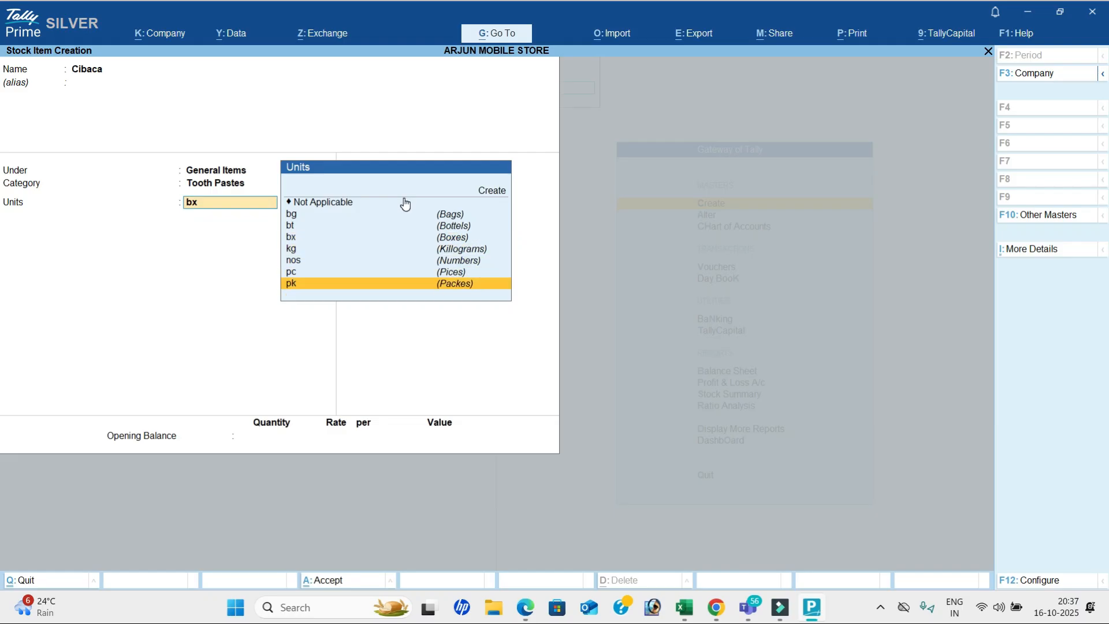
key("Return")
key("Return")
key("Return")
key("Return")
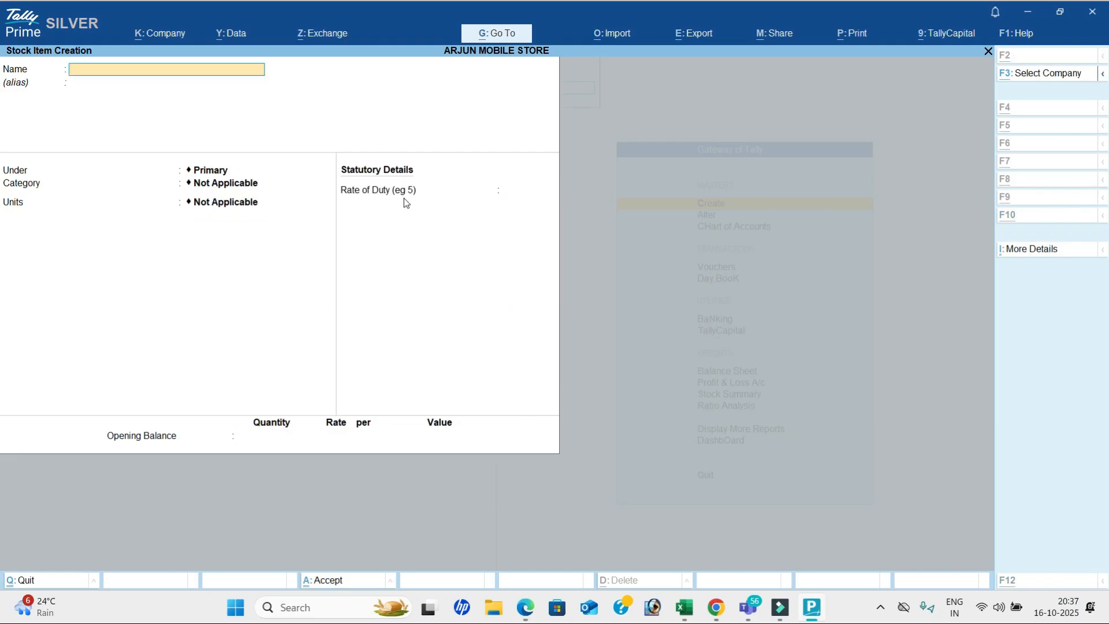
Step: Check the first shampoo in the exercise PDF, then name the stock item Head & Shoulder and place it under the General Items group
key("alt+Tab")
key("alt+Tab")
type("Head")
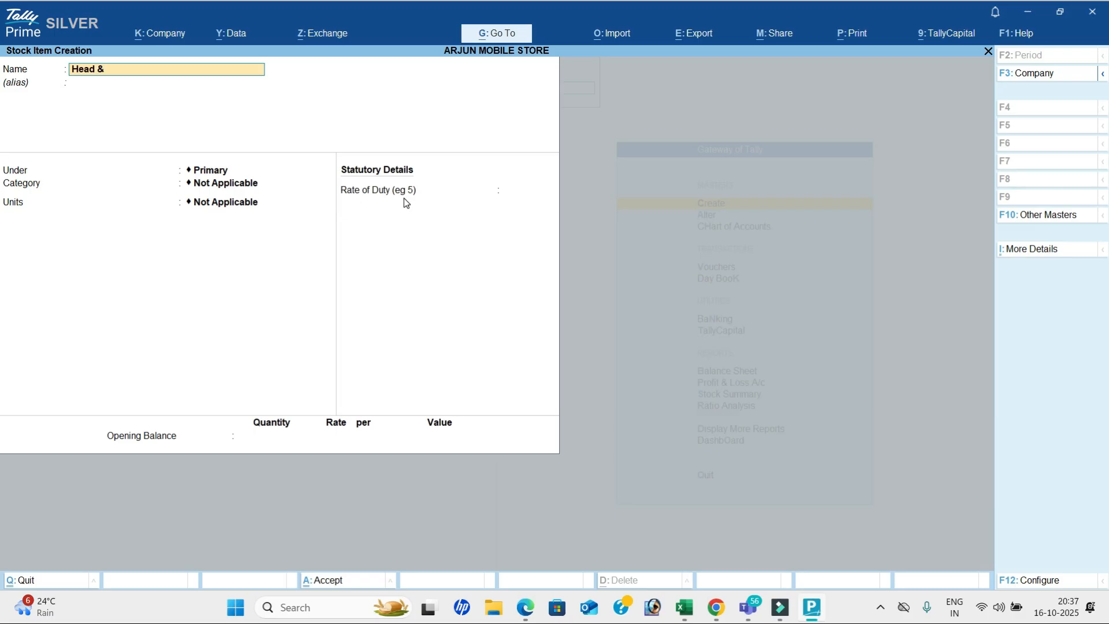
key("alt+Tab")
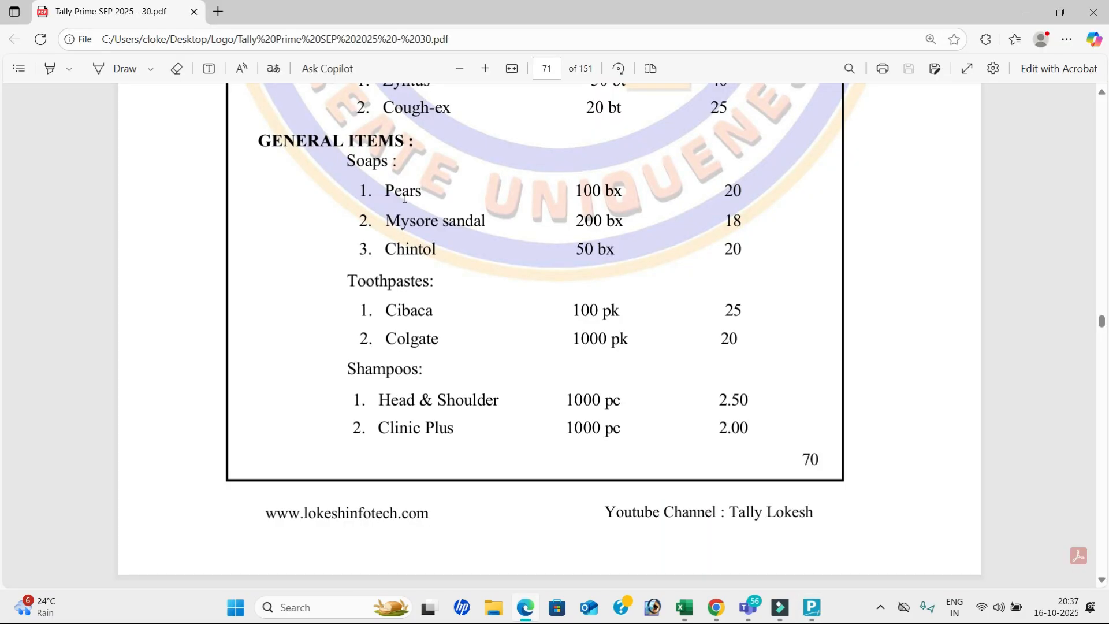
key("alt+Tab")
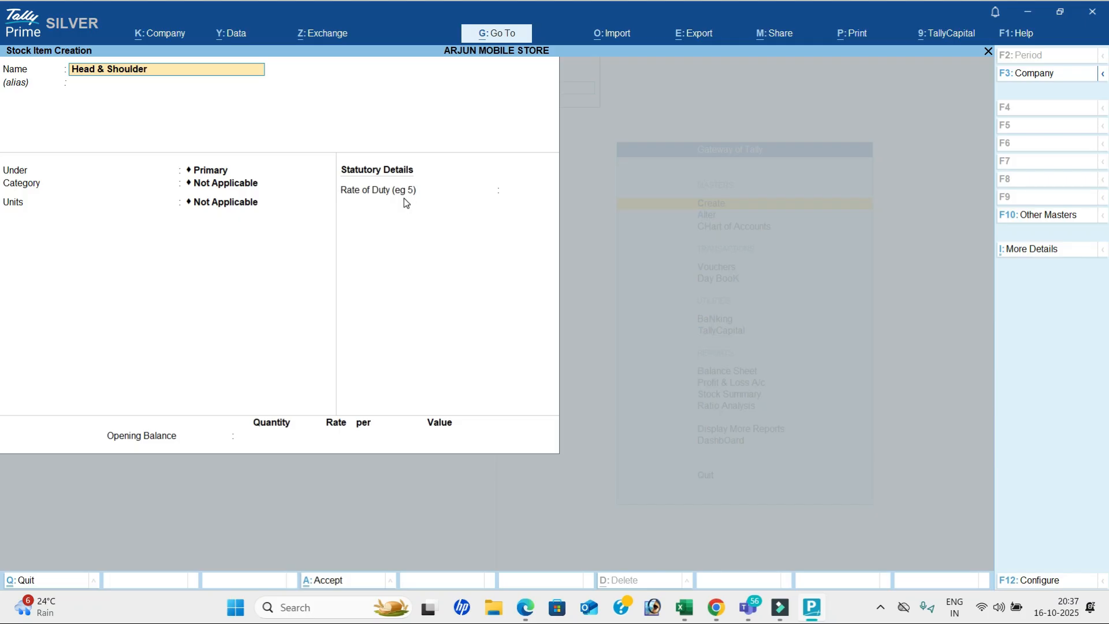
key("Return")
key("Down")
key("Down")
key("Return")
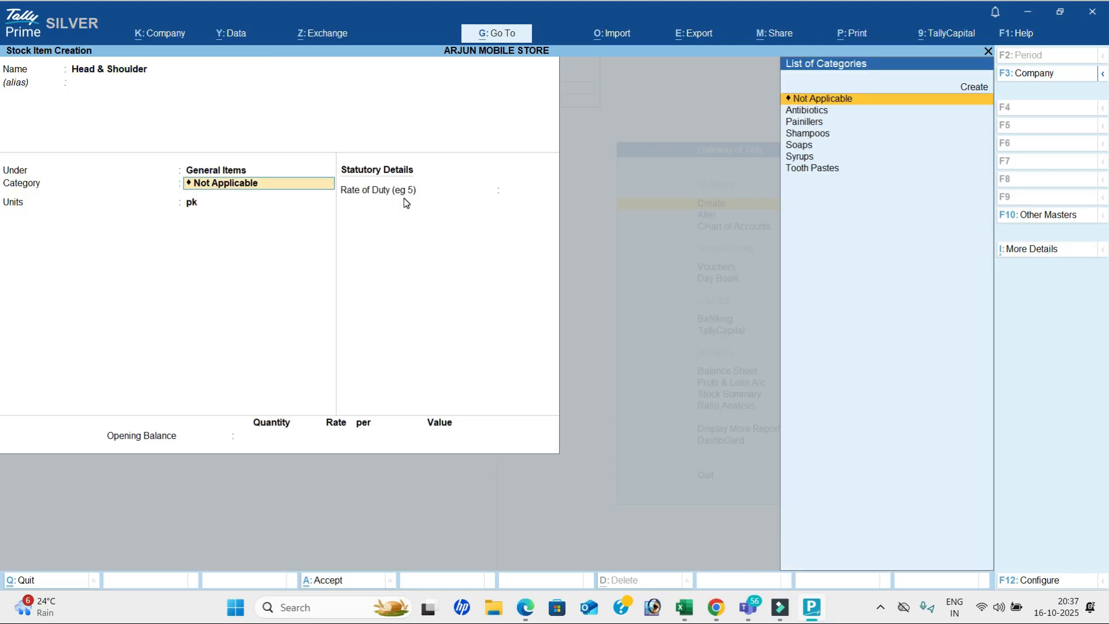
Step: Check Head & Shoulder's category in the exercise PDF and assign the item to the Shampoos category
key("alt+Tab")
key("alt+Tab")
key("Down")
key("Down")
key("Down")
key("Return")
Step: Check Head & Shoulder's quantity unit in the PDF, set its unit to pc and save the stock item
key("alt+Tab")
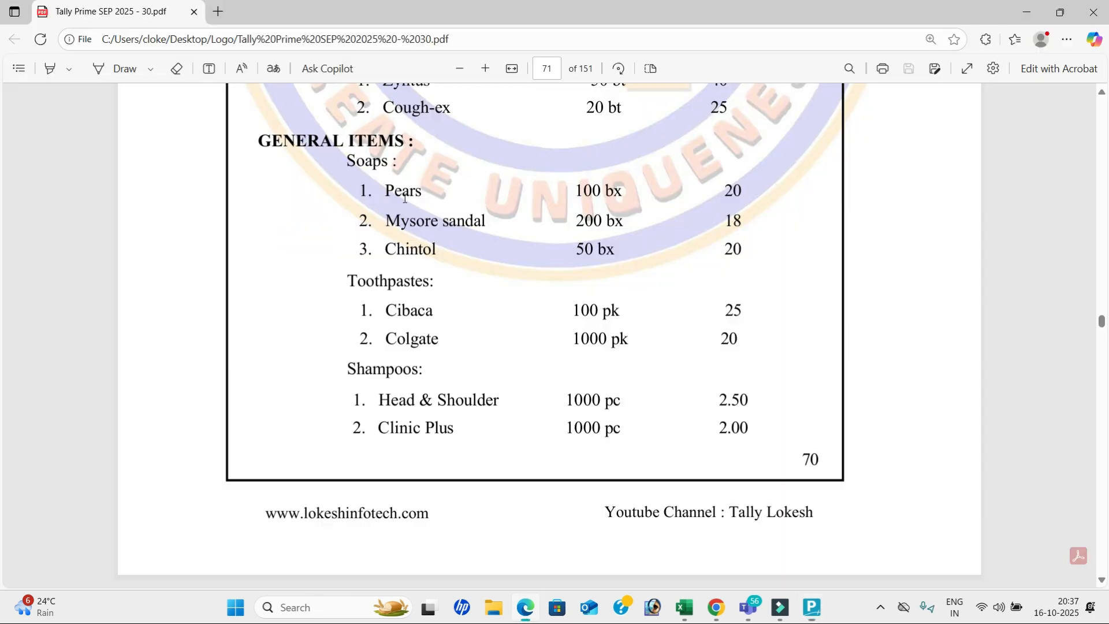
key("alt+Tab")
key("Up")
key("Return")
key("Return")
key("Return")
key("Return")
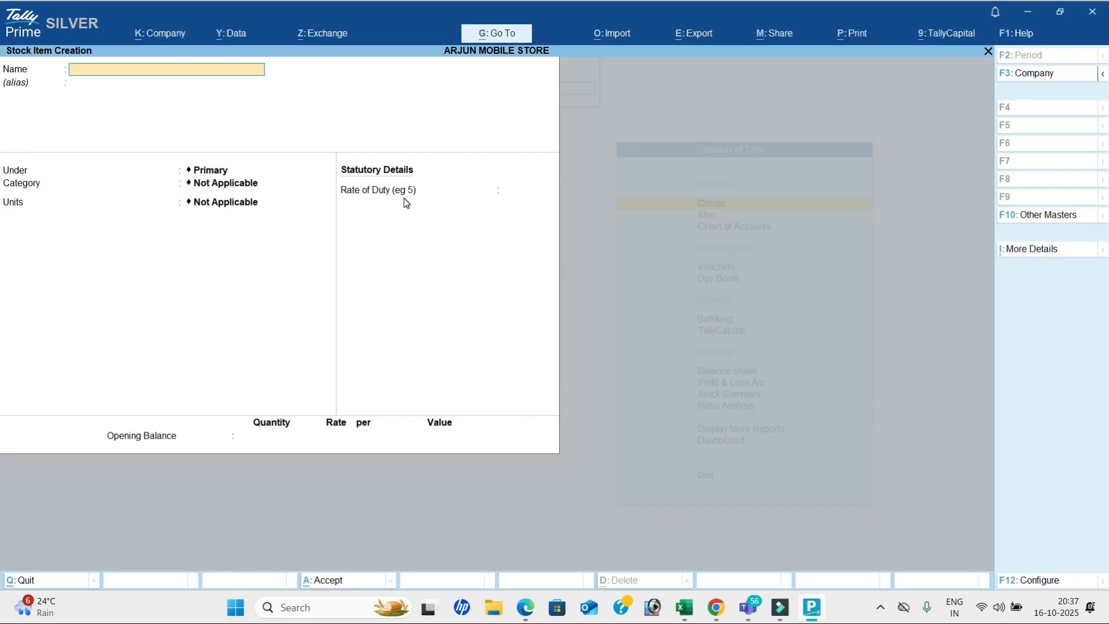
Step: Leave stock item creation and open a new purchase voucher
key("Escape")
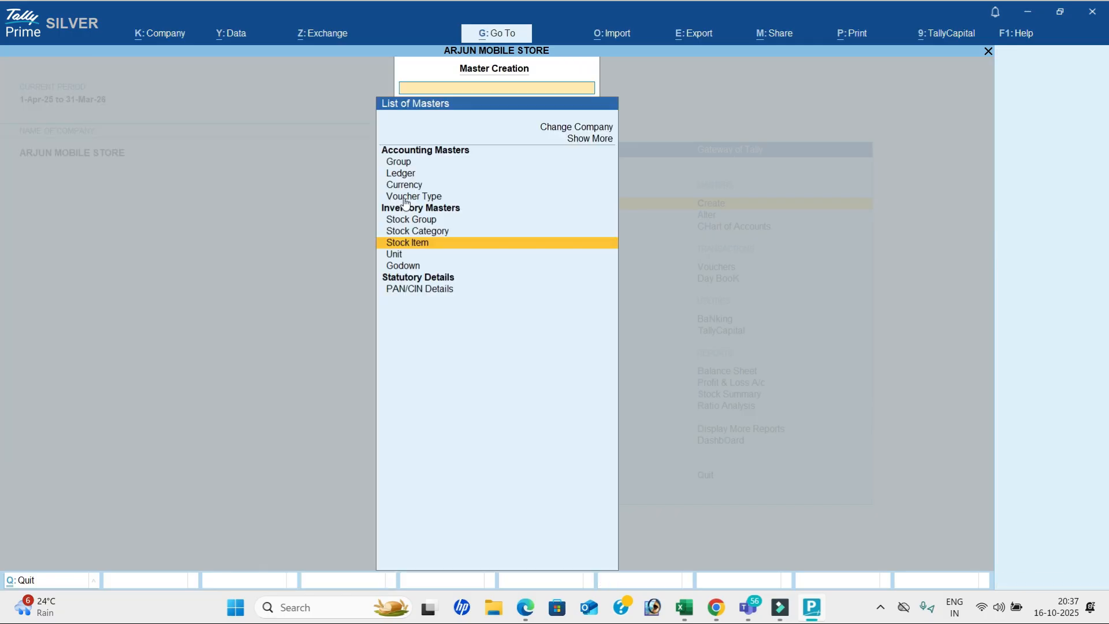
key("Escape")
key("Down")
key("Down")
key("Down")
key("Return")
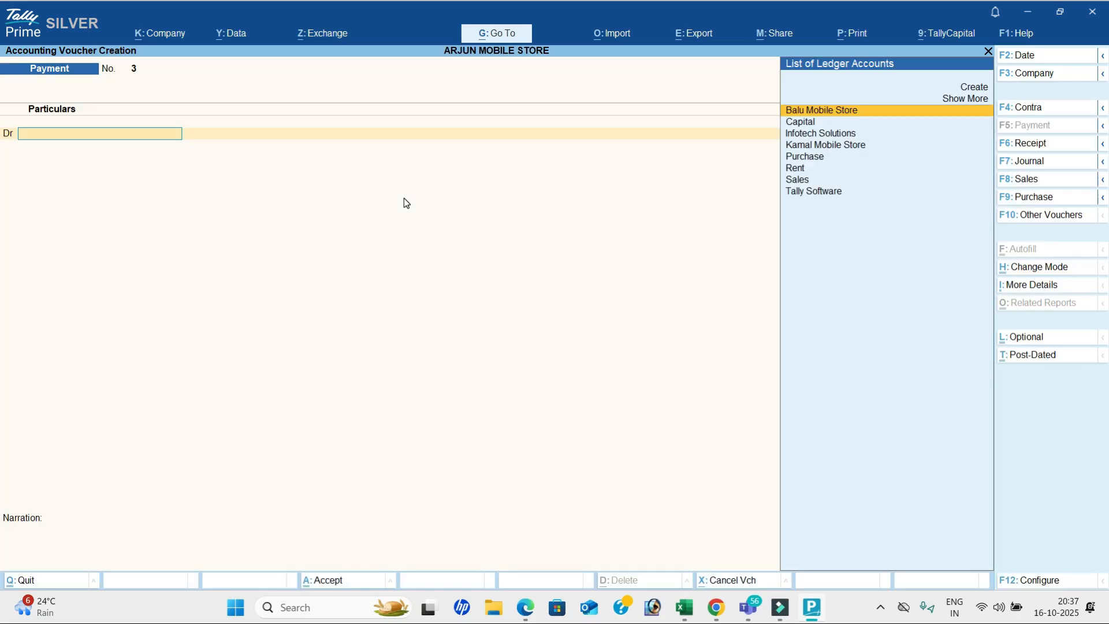
left_click(1050, 198)
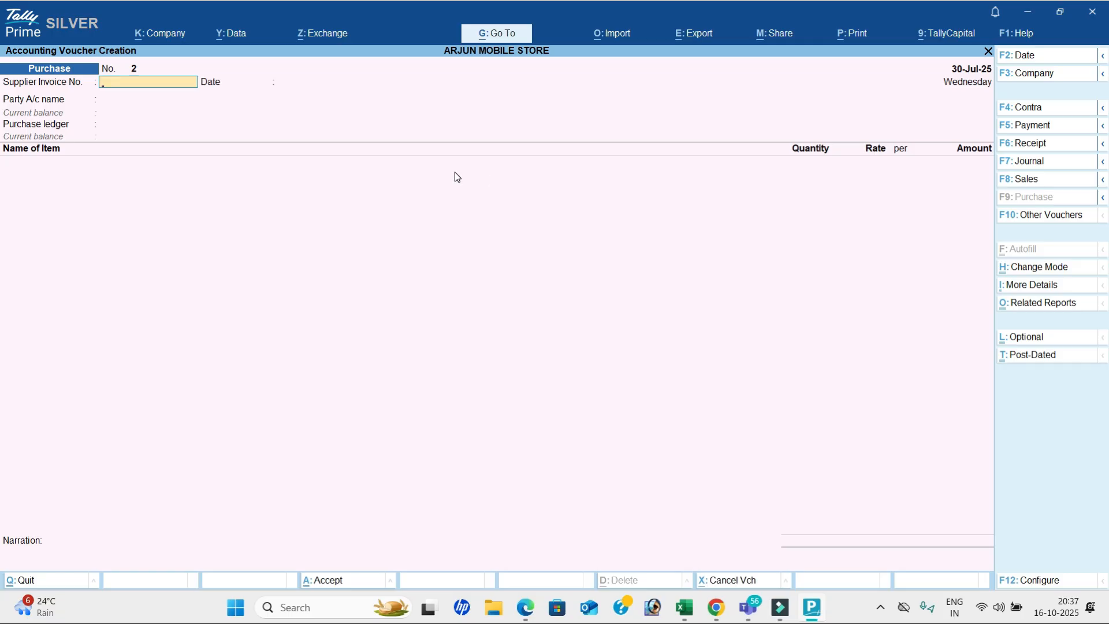
Step: Review Problem-13's item tables and transactions in the exercise PDF down to the 15-07-25 expenses
key("alt+Tab")
scroll(553, 224, "up", 8)
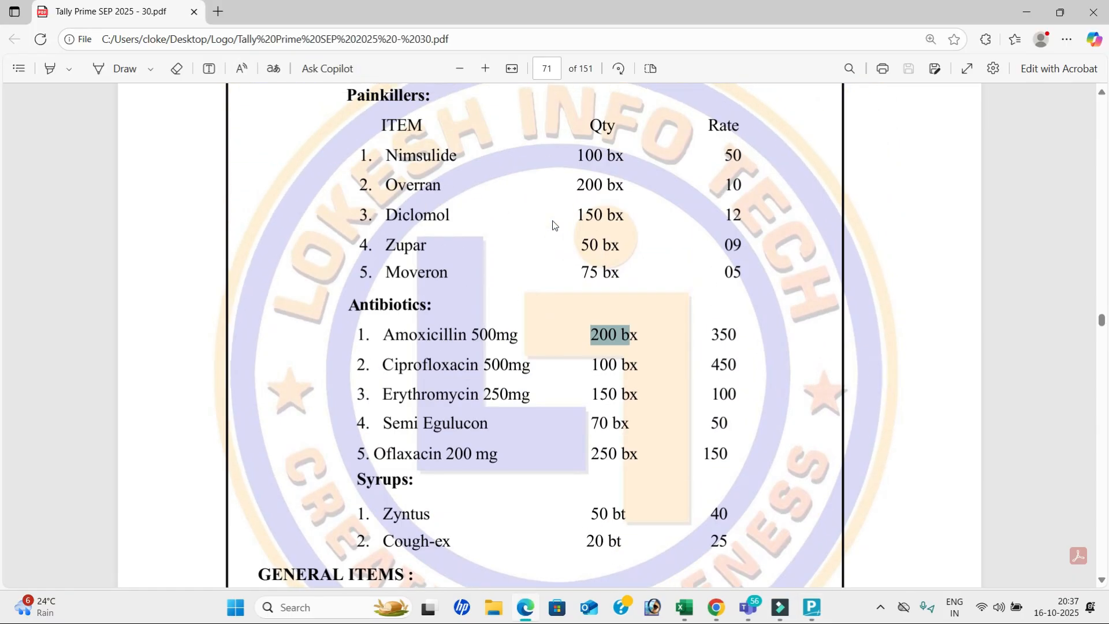
scroll(554, 216, "up", 3)
scroll(555, 204, "down", 15)
scroll(555, 209, "down", 10)
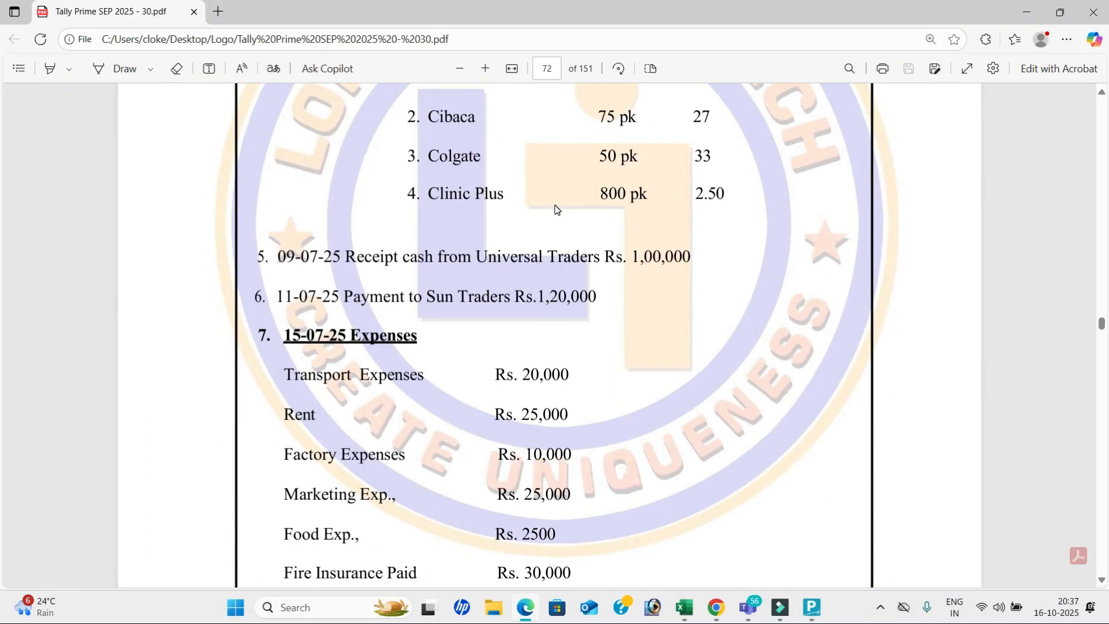
scroll(554, 204, "down", 3)
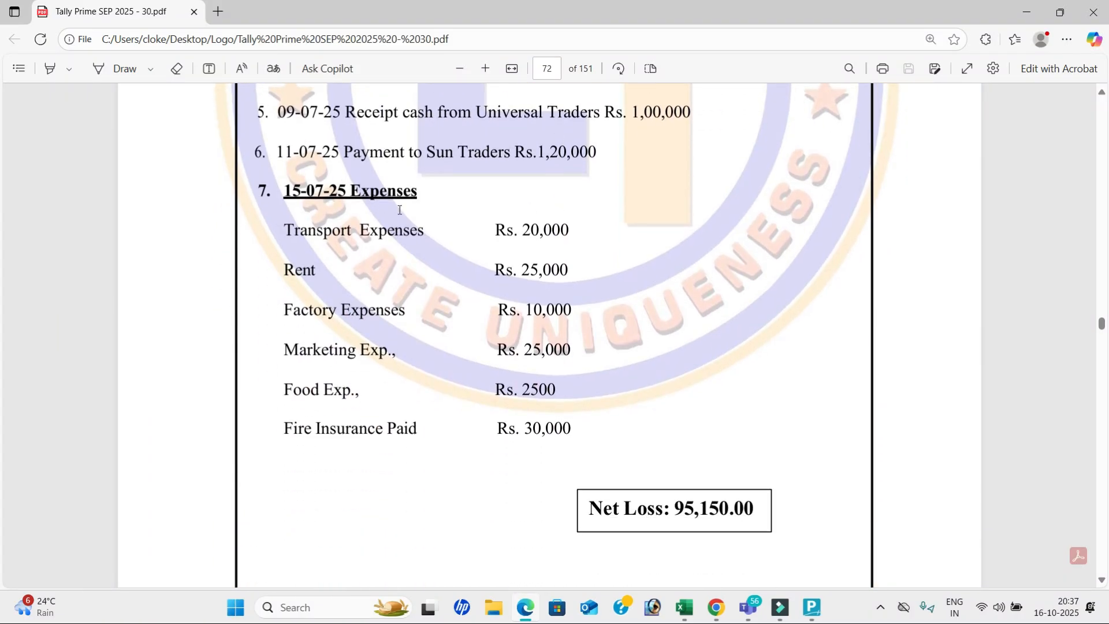
Step: Change the voucher type to Payment in TallyPrime, then check the 15-07-25 expenses in the exercise PDF
key("alt+Tab")
left_click(1049, 126)
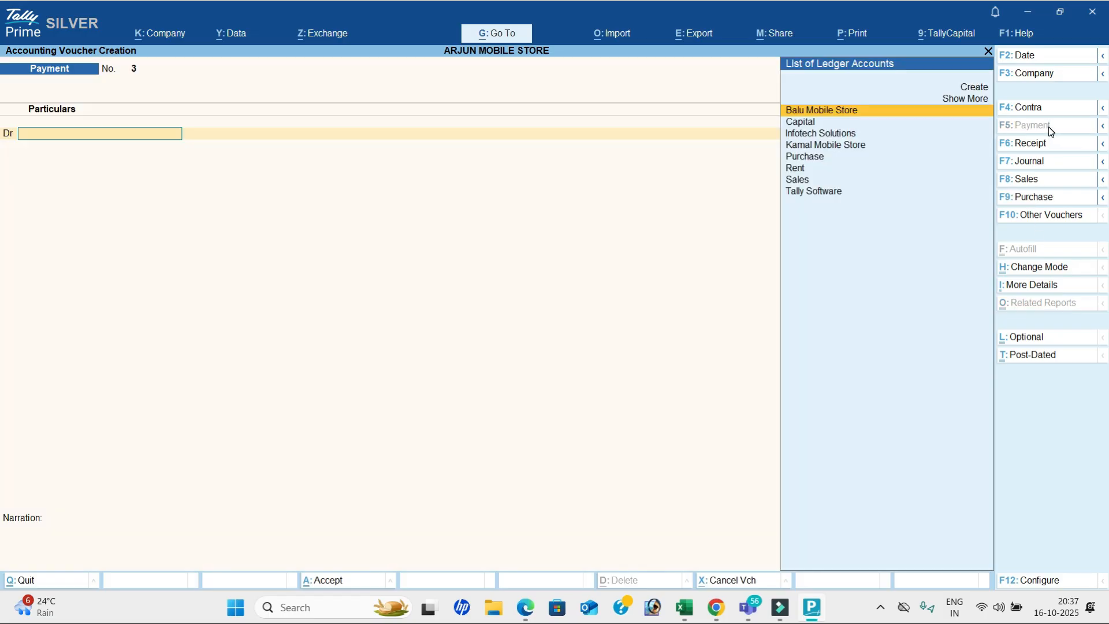
key("alt+Tab")
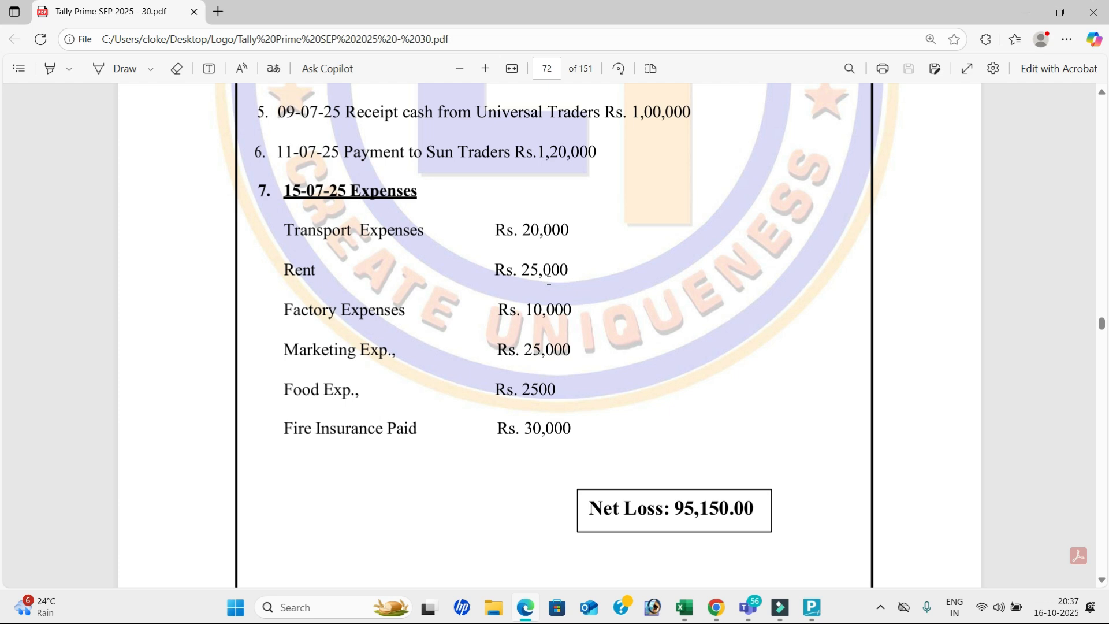
Step: Switch to the TALLY TEST workbook in Excel and enter ALT+C in cell D37 of Sheet8
key("alt+Tab")
key("Tab")
key("Tab")
scroll(542, 291, "down", 3)
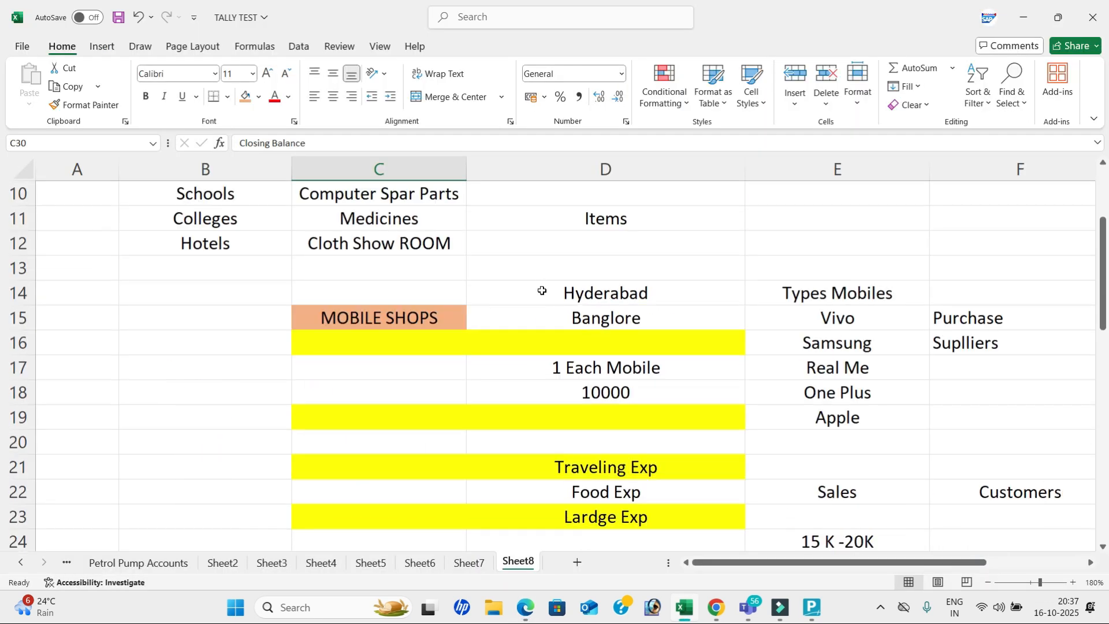
scroll(541, 291, "down", 8)
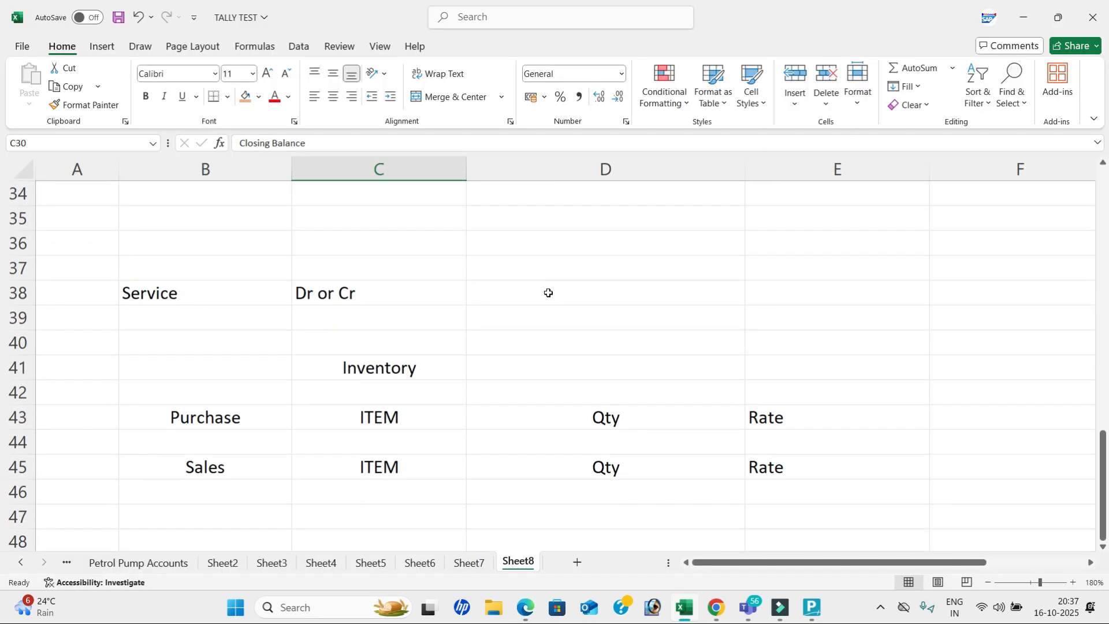
left_click(601, 270)
type("ALT+C")
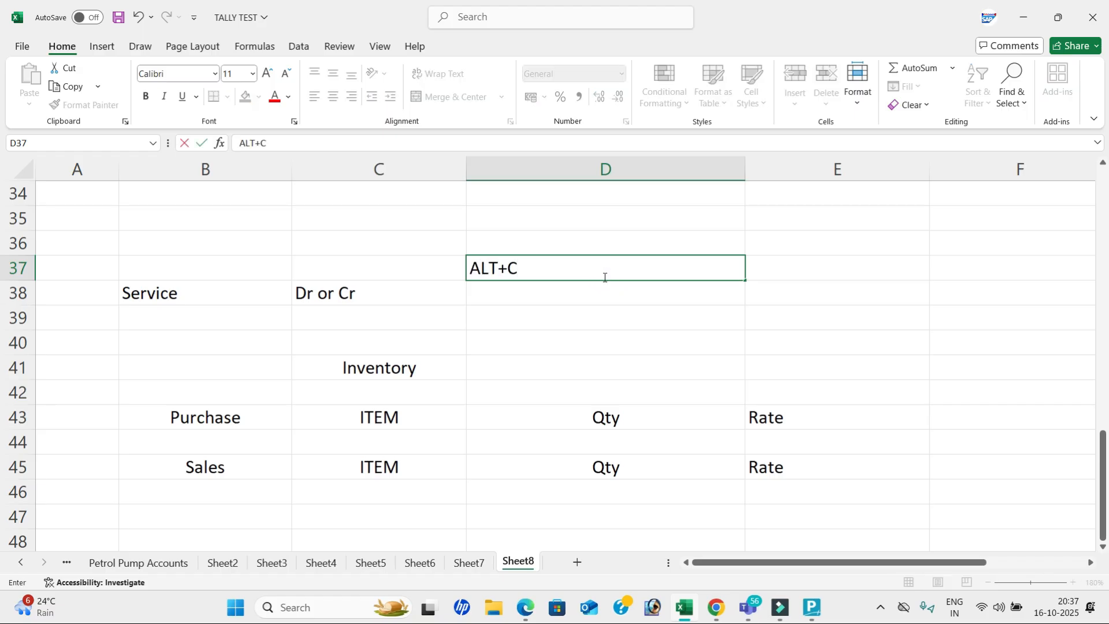
key("Return")
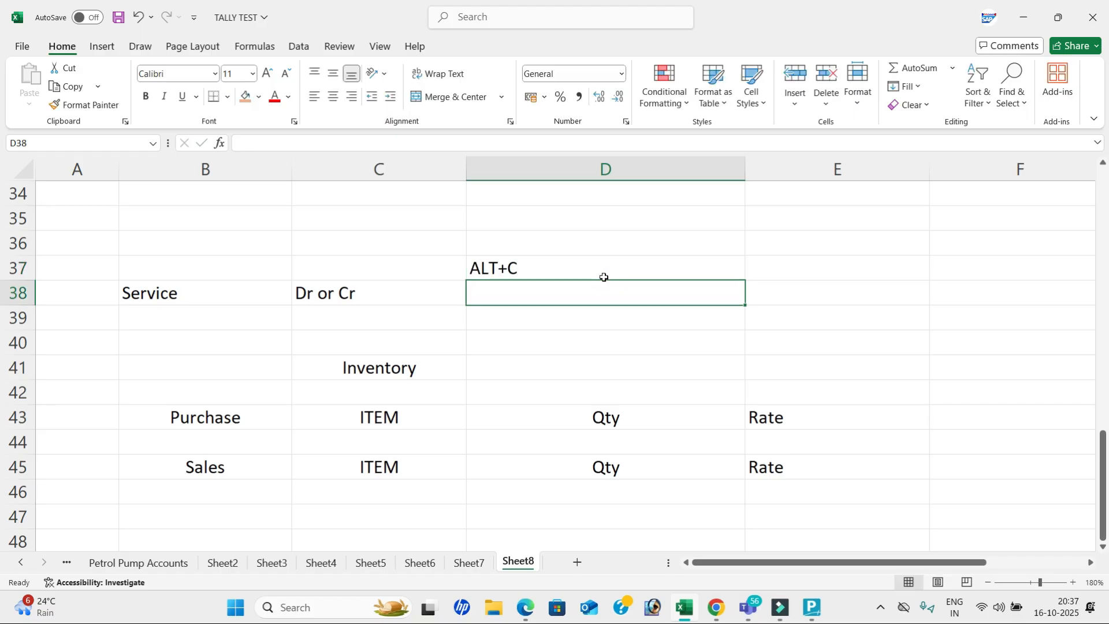
Step: Enter the list "item,Ledger,unit," in cell D38, below the ALT+C note
type("item,")
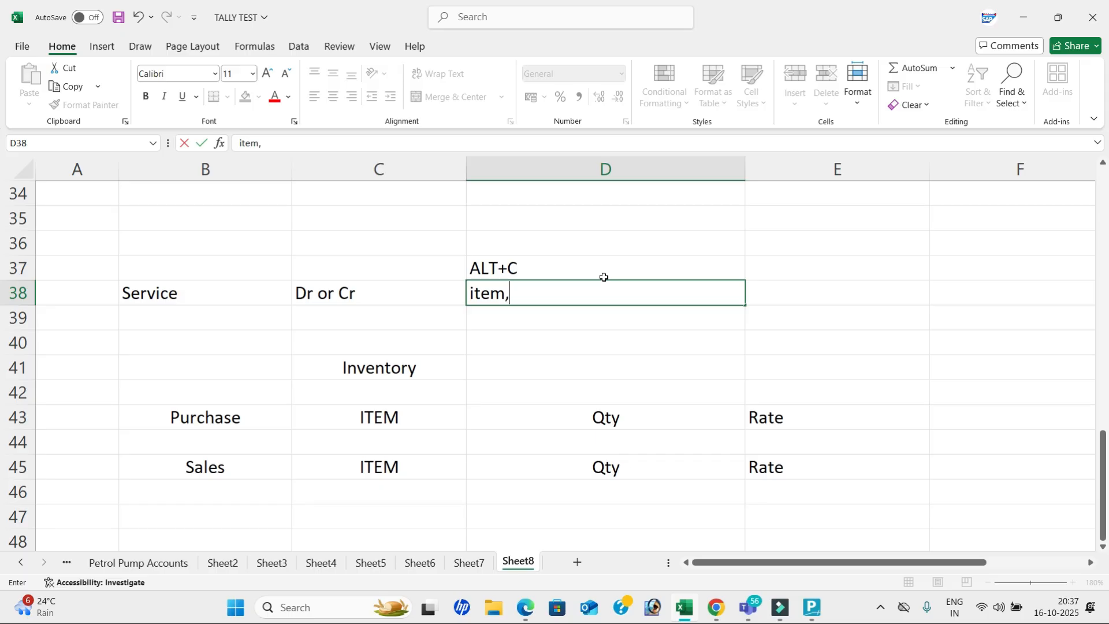
type("IEDGER")
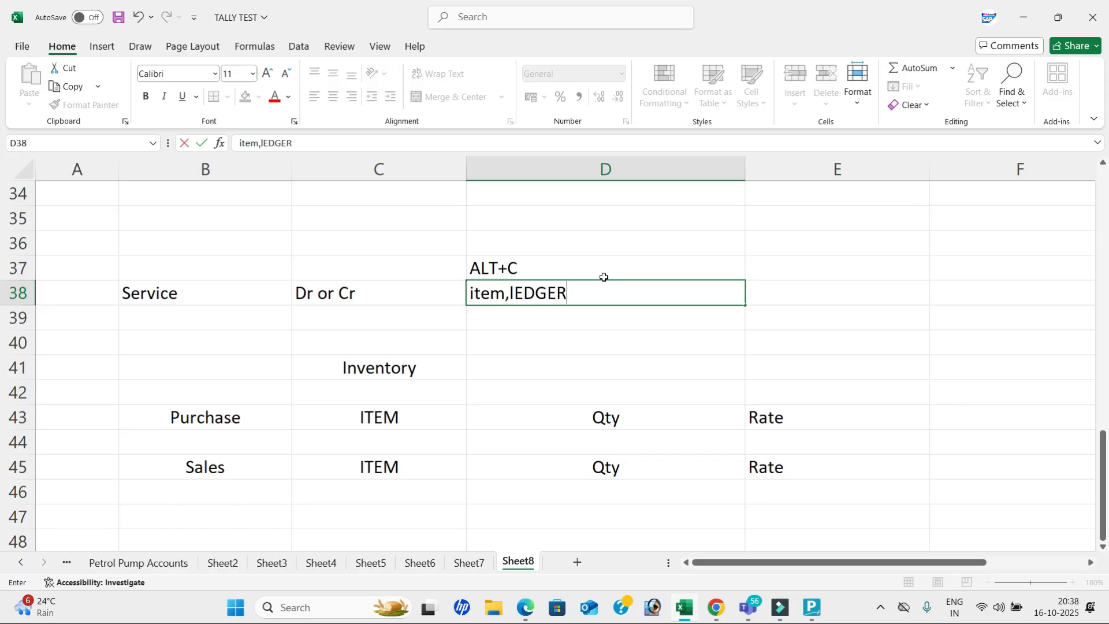
type(",")
type("unit")
key("BackSpace")
key("BackSpace")
key("BackSpace")
type("bit")
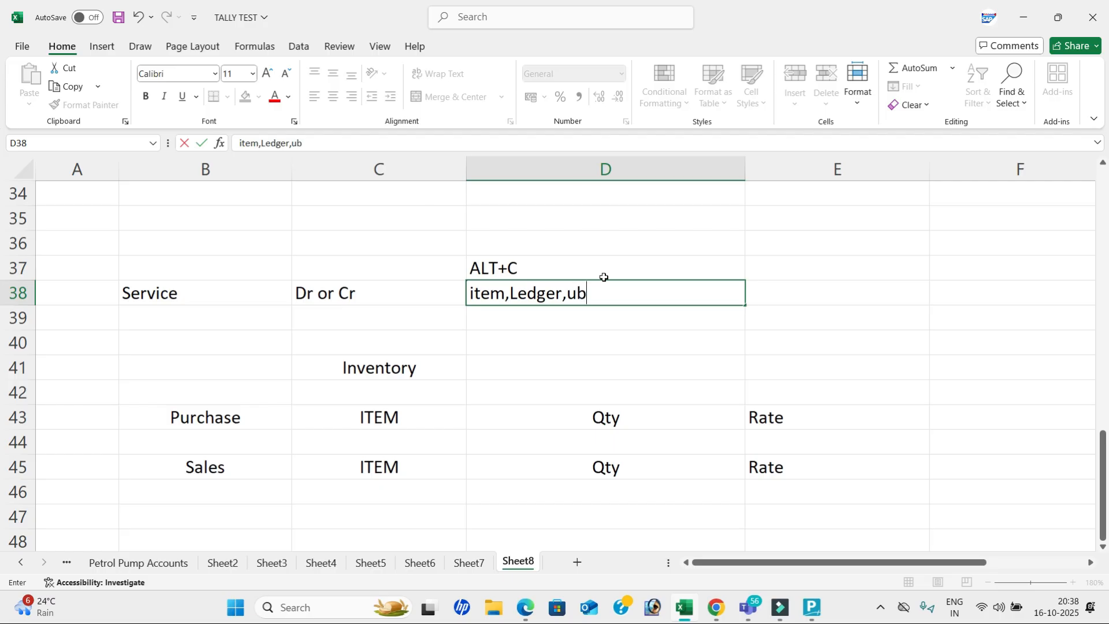
key("BackSpace")
key("BackSpace")
type("nit,")
left_click(624, 319)
Step: Switch to TallyPrime and create the ledger Transport Exp under Direct Expenses from the payment voucher's first debit line
key("alt+Tab")
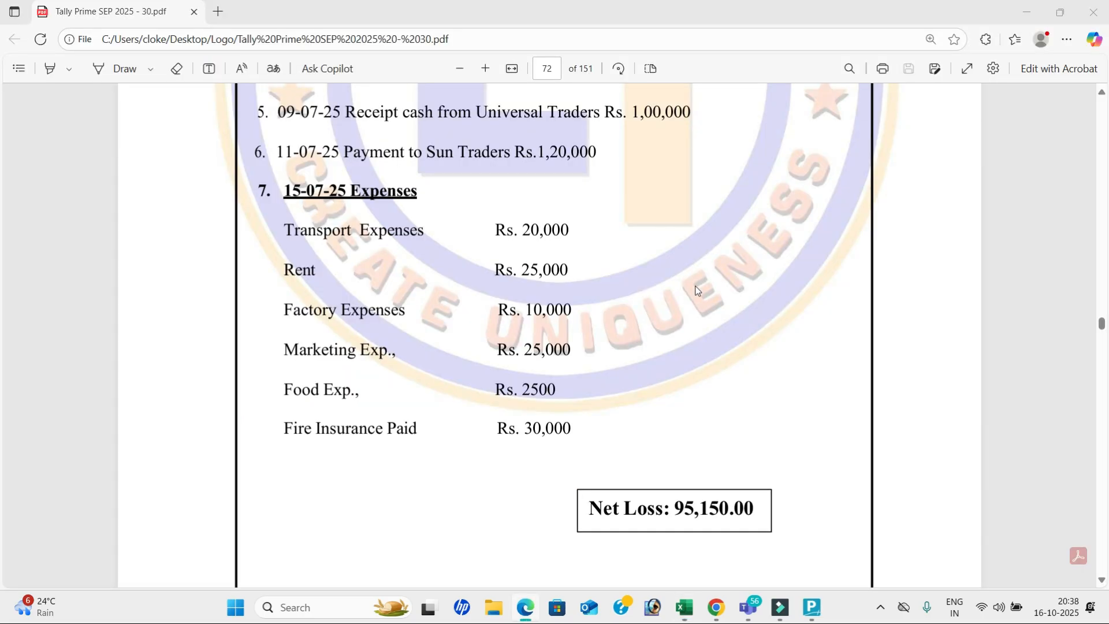
key("alt+Tab")
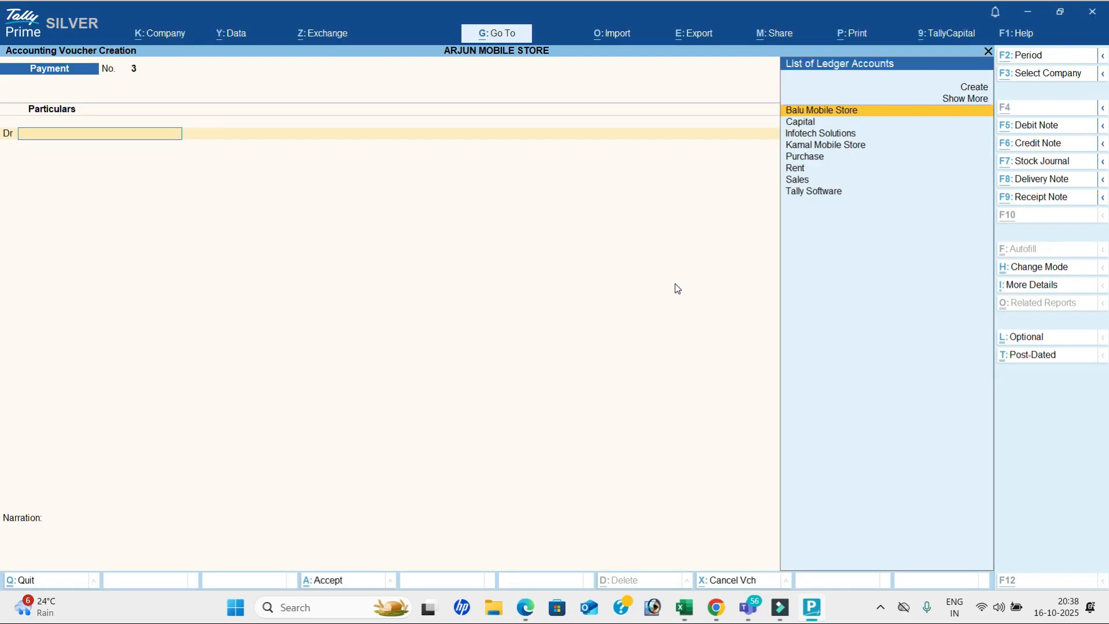
key("alt+c")
key("alt+Tab")
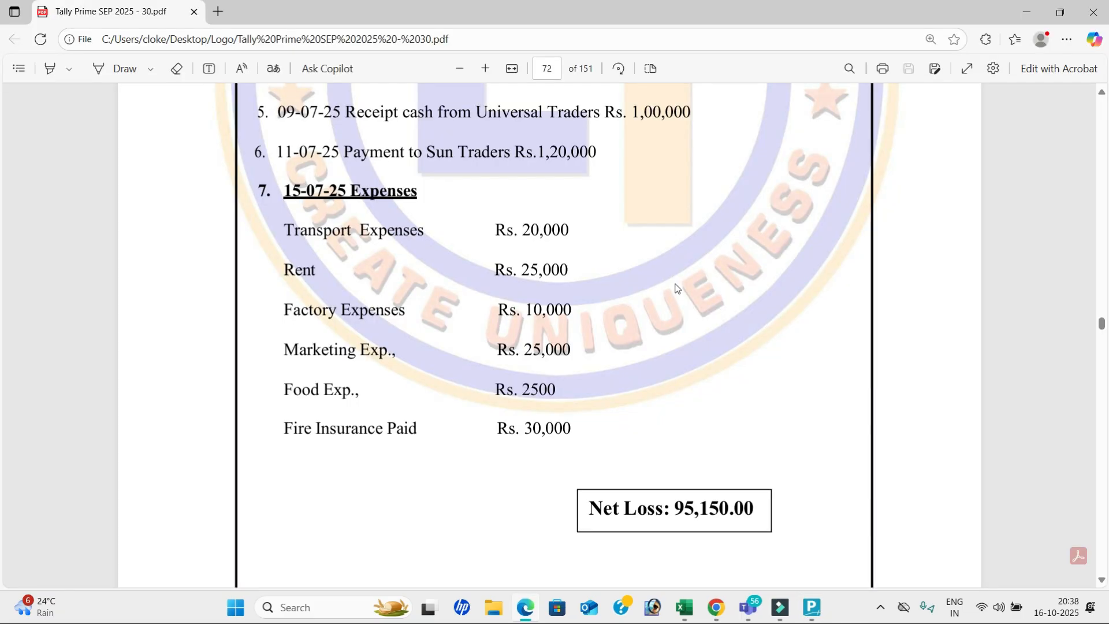
key("alt+Tab")
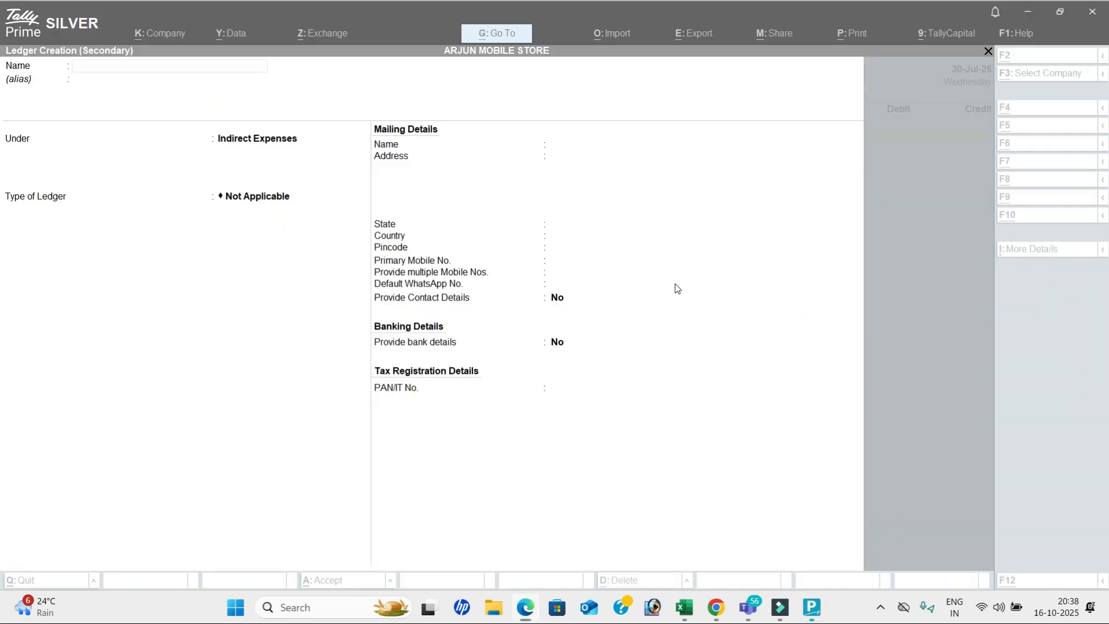
type("Transport exp")
key("Return")
type("Di")
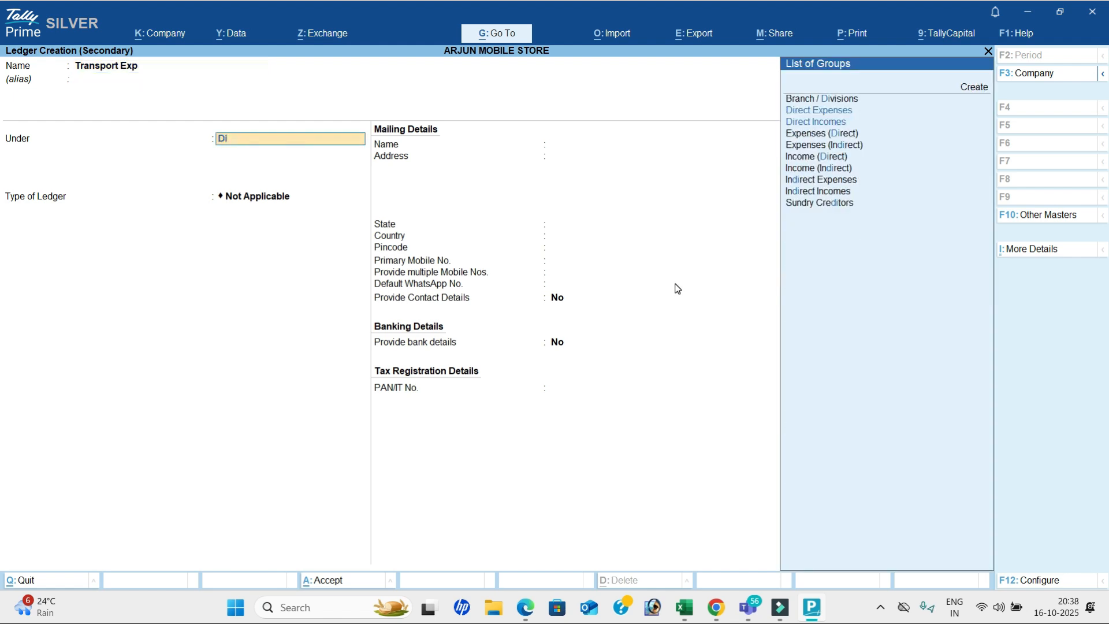
key("Return")
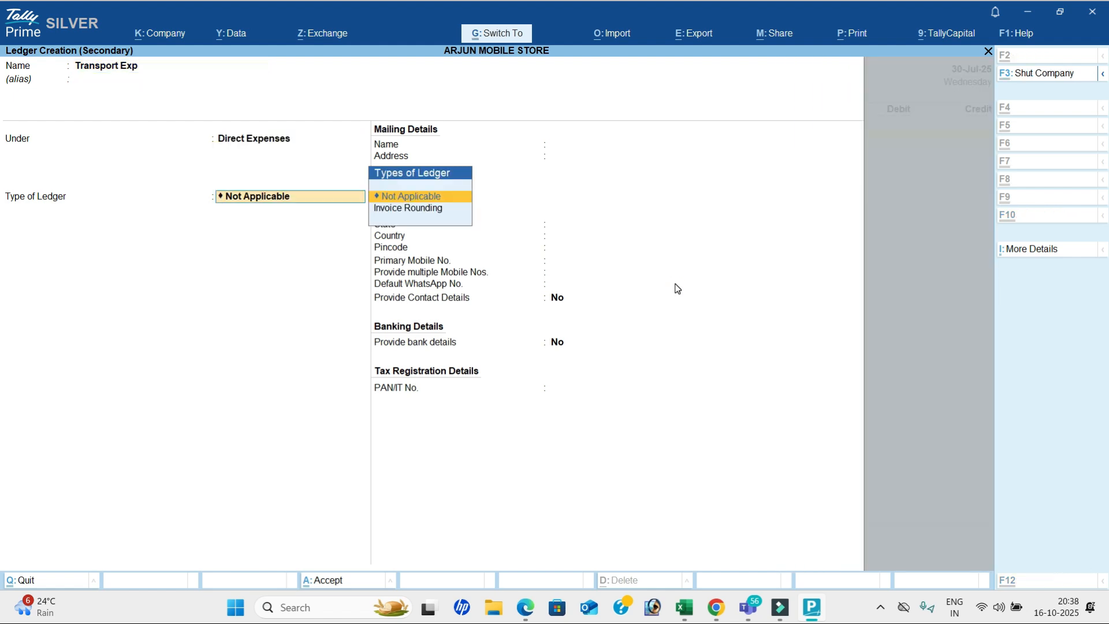
key("ctrl+a")
Step: Check the transport amount in the exercise PDF and debit Transport Exp with 20,000
key("alt+Tab")
key("alt+Tab")
type("20000")
key("Return")
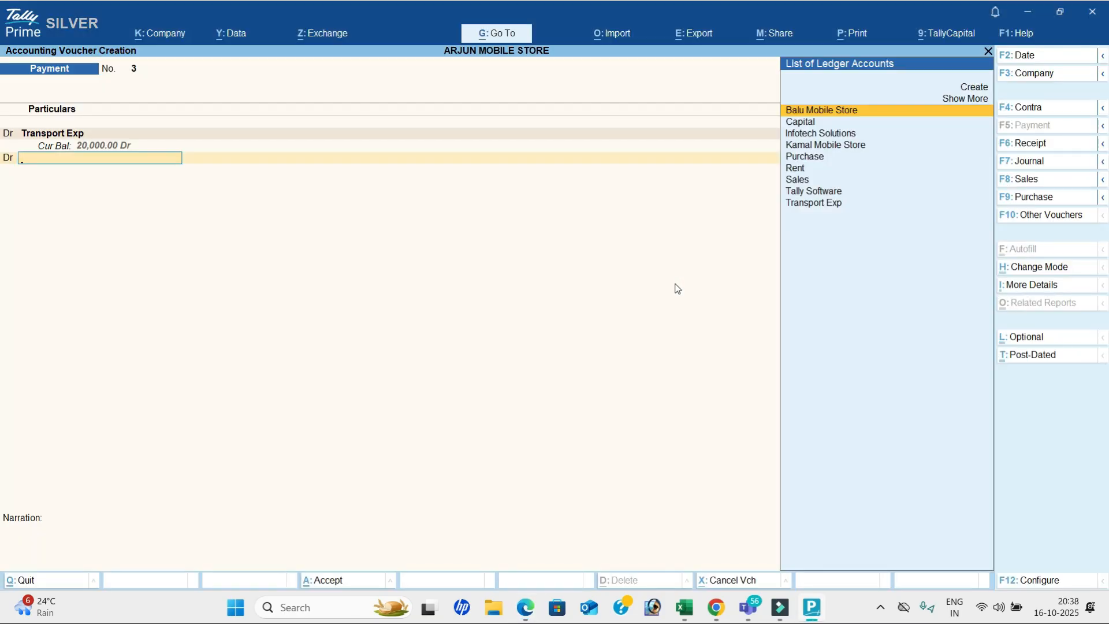
Step: Add Rent as the second debit ledger, check its amount in the PDF and debit it with 25,000
type("re")
key("Return")
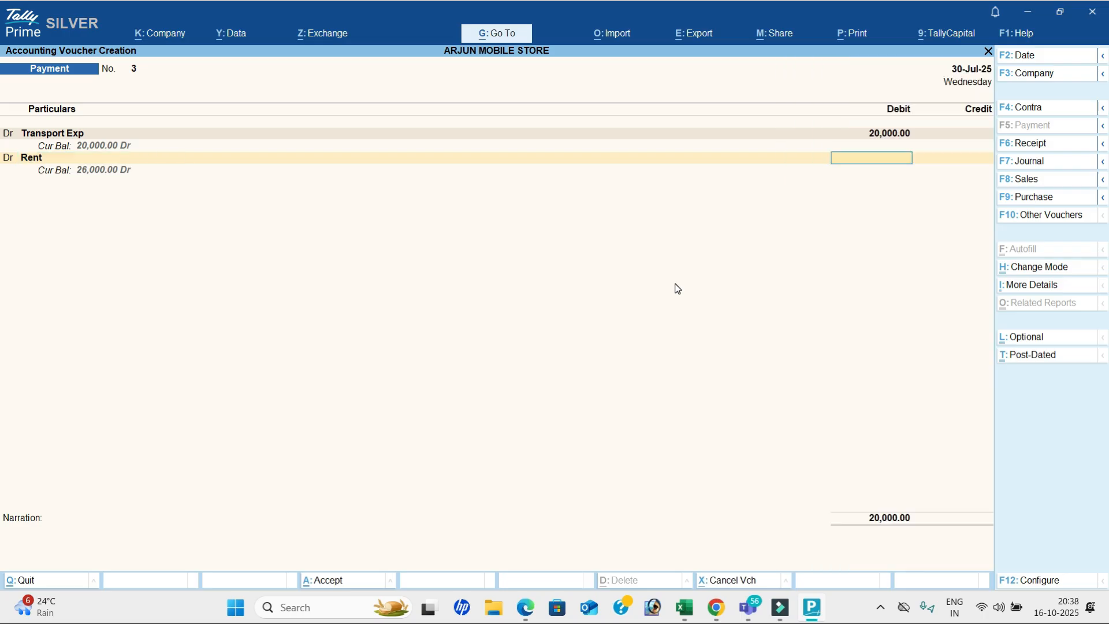
key("alt+Tab")
key("alt+Tab")
type("25000")
key("Return")
Step: Add a third debit line and create its ledger Factory Exp under Direct Expenses, checking the name in the exercise PDF
type("d")
key("Return")
key("alt+c")
key("alt+Tab")
key("alt+Tab")
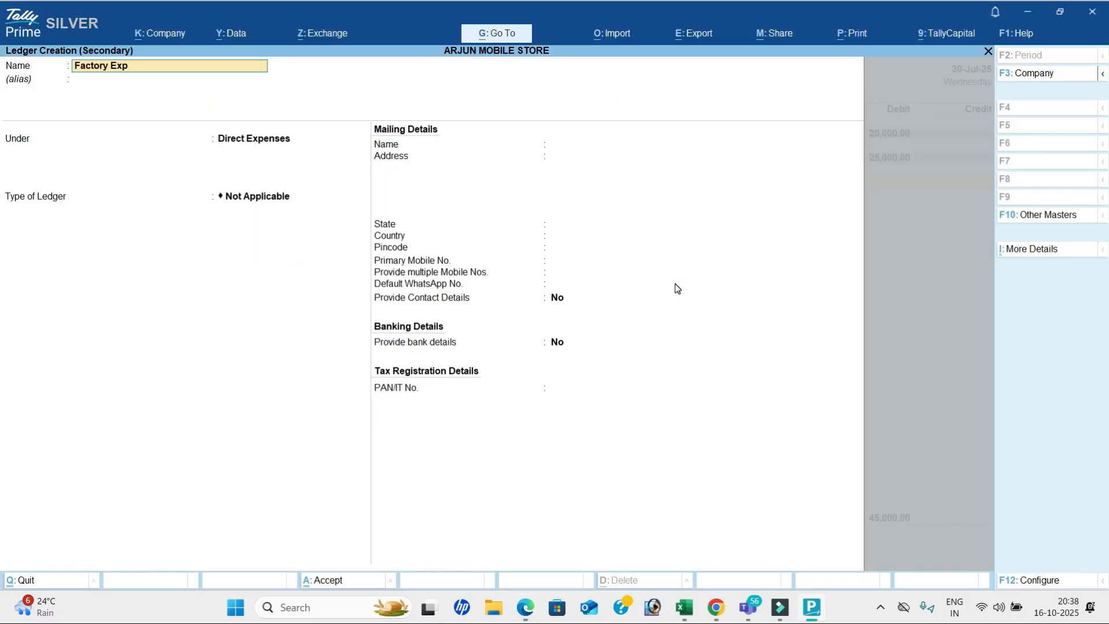
key("Return")
key("Return")
key("ctrl+a")
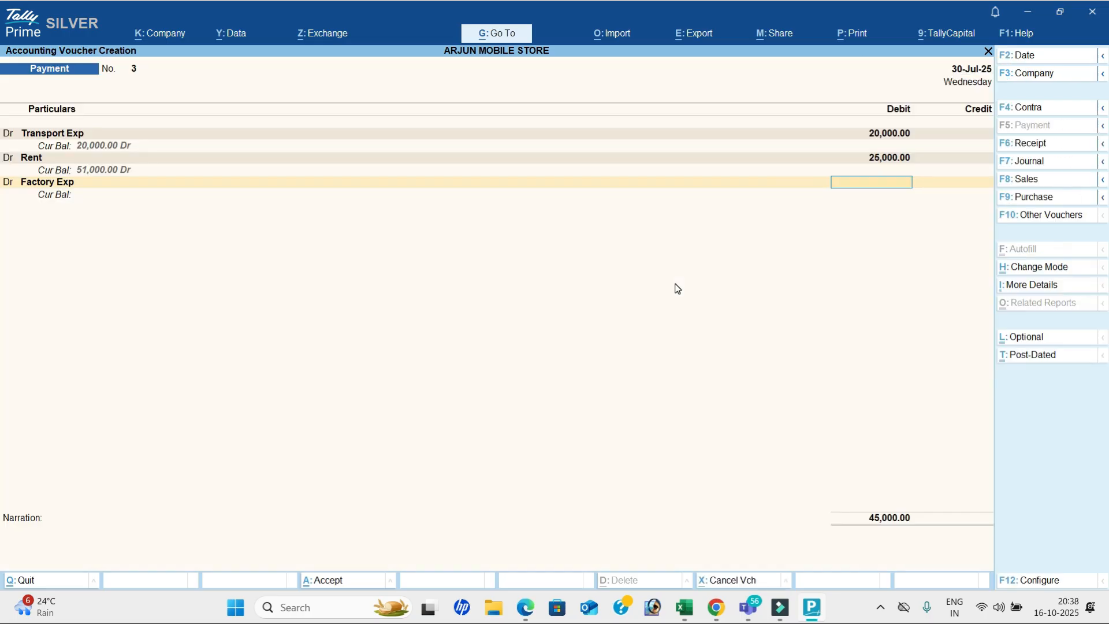
Step: Check the factory expense amount in the exercise PDF and debit Factory Exp with 10,000
key("alt+Tab")
key("alt+Tab")
type("10000")
key("Return")
Step: Check the fourth expense in the PDF and create the ledger Marketing Exp under Indirect Expenses from the voucher's fourth debit line
key("alt+c")
key("alt+Tab")
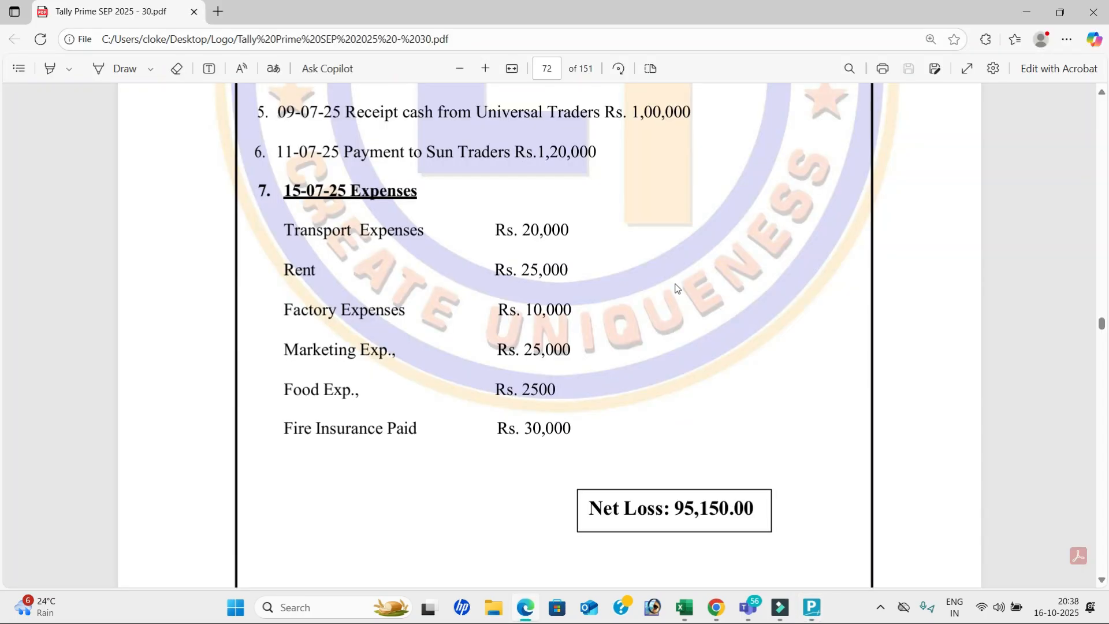
key("alt+Tab")
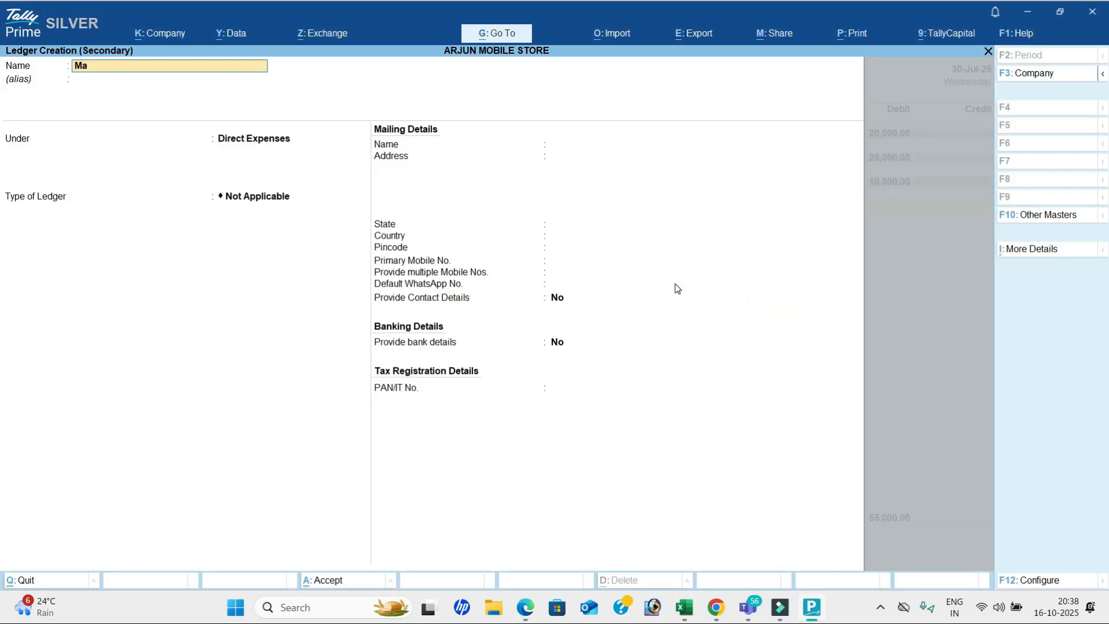
type("Marketing Exp")
key("Return")
key("Return")
type("Ind")
key("Down")
key("Down")
key("Return")
key("ctrl+a")
Step: Check the marketing amount in the exercise PDF, debit Marketing Exp with 25,000 and begin another debit line
key("alt+Tab")
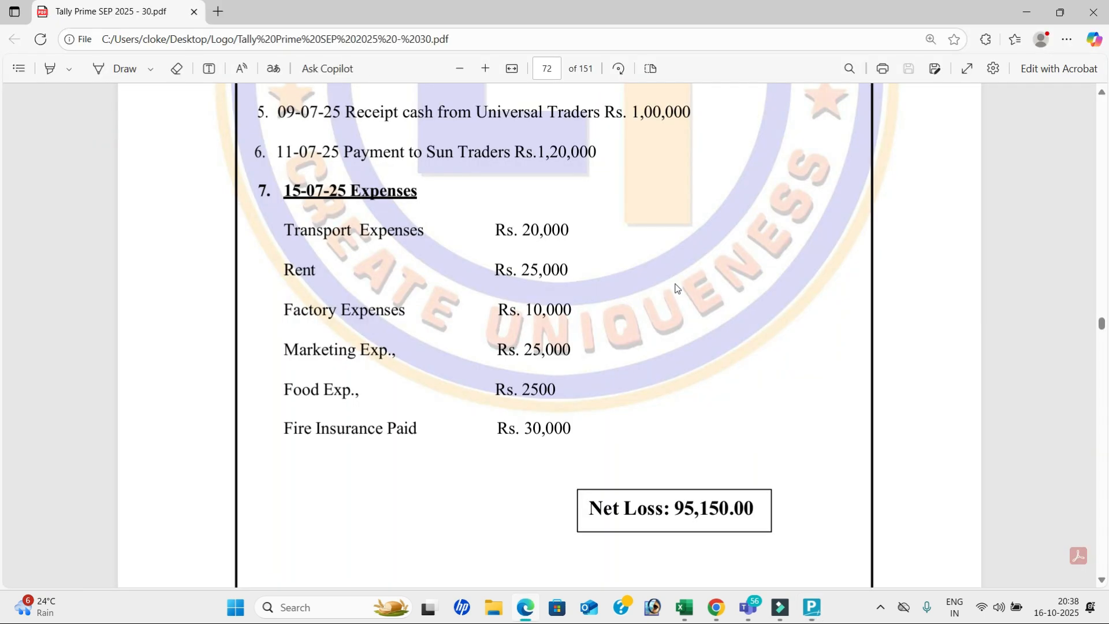
key("alt+Tab")
type("25000")
key("Return")
type("d")
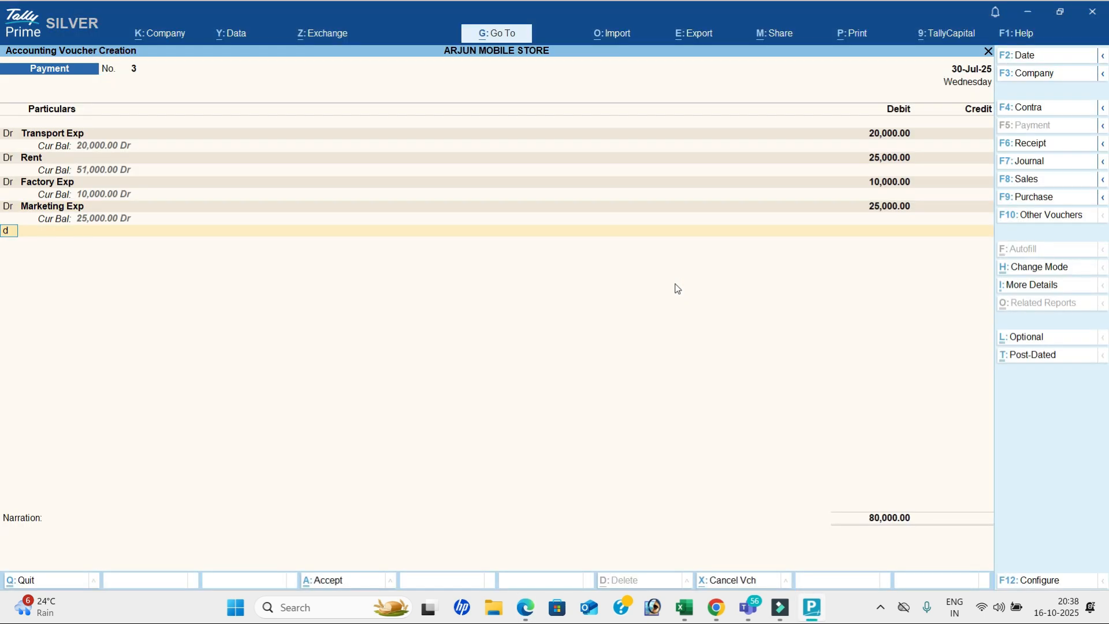
Step: Check the fifth expense in the exercise PDF and create the ledger Food Exp under Indirect Expenses from the voucher's fifth debit line
key("Return")
key("alt+c")
key("alt+Tab")
key("alt+Tab")
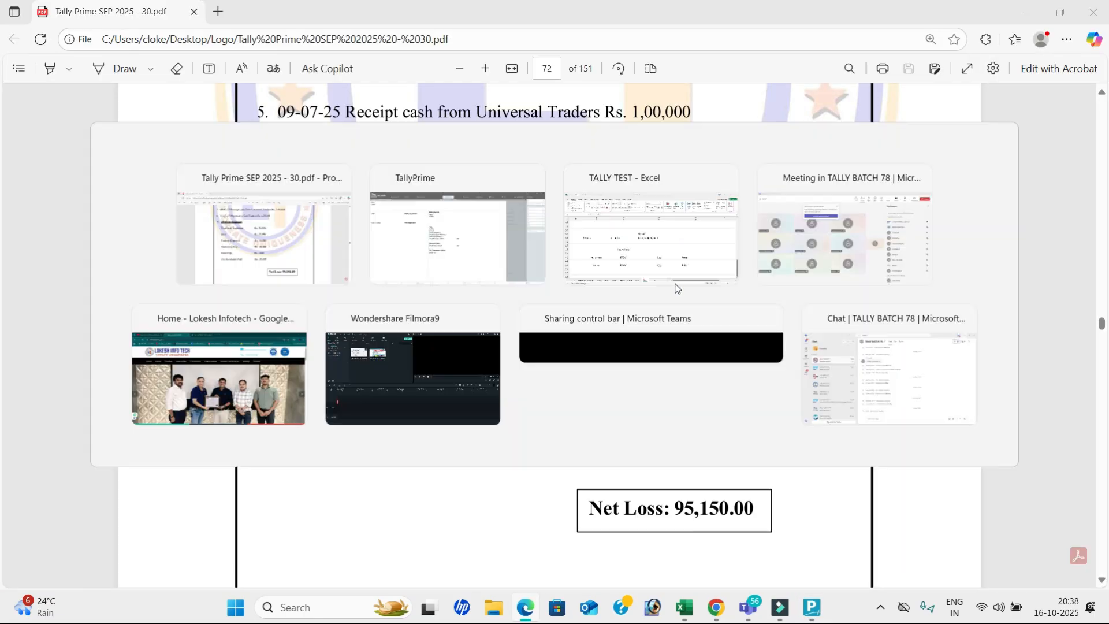
type("Food exp")
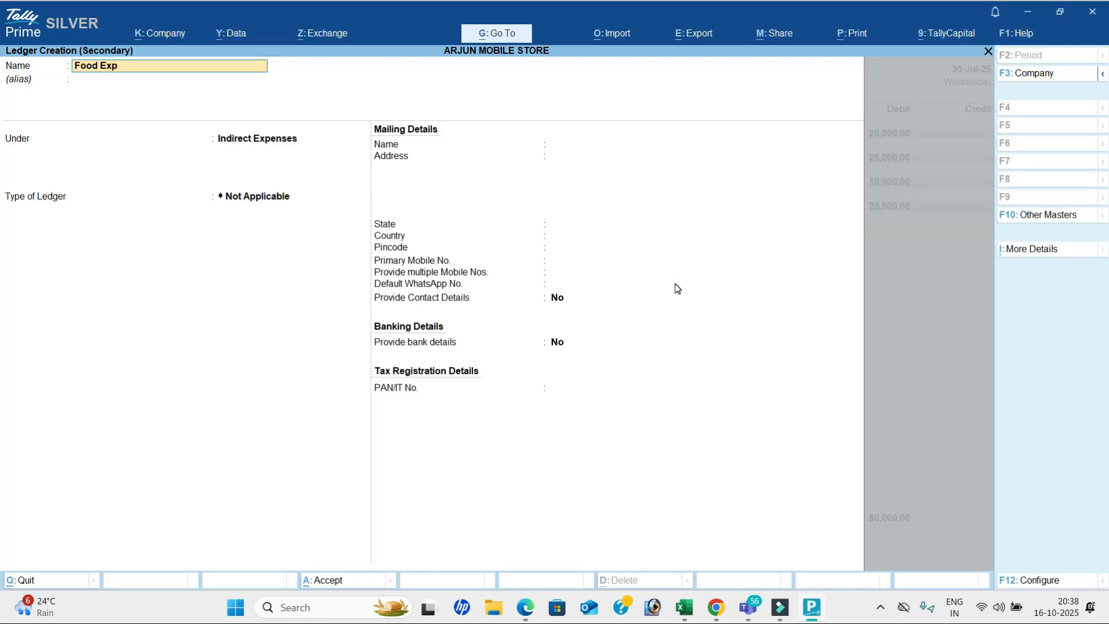
key("Return")
key("ctrl+a")
Step: Check the food expense amount in the exercise PDF, debit Food Exp with 2,500 and begin another debit line
key("alt+Tab")
key("alt+Tab")
type("2500")
key("Return")
key("Return")
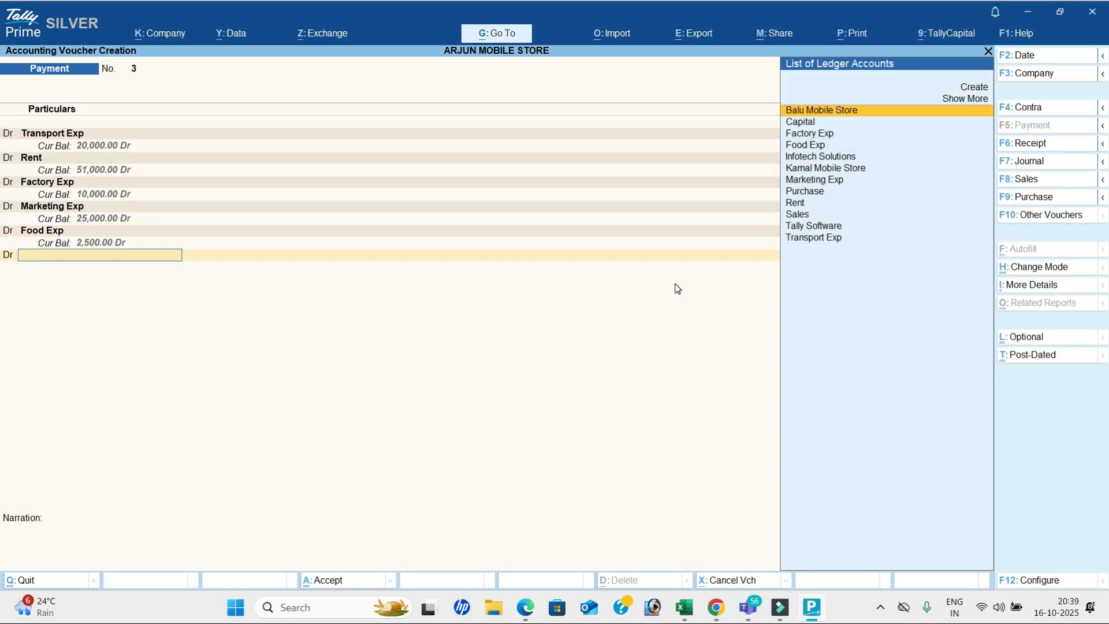
Step: Check the sixth expense in the PDF and create the ledger Fire Insuranc Clim under Direct Expenses from the voucher's sixth debit line
key("alt+c")
key("alt+Tab")
key("alt+Tab")
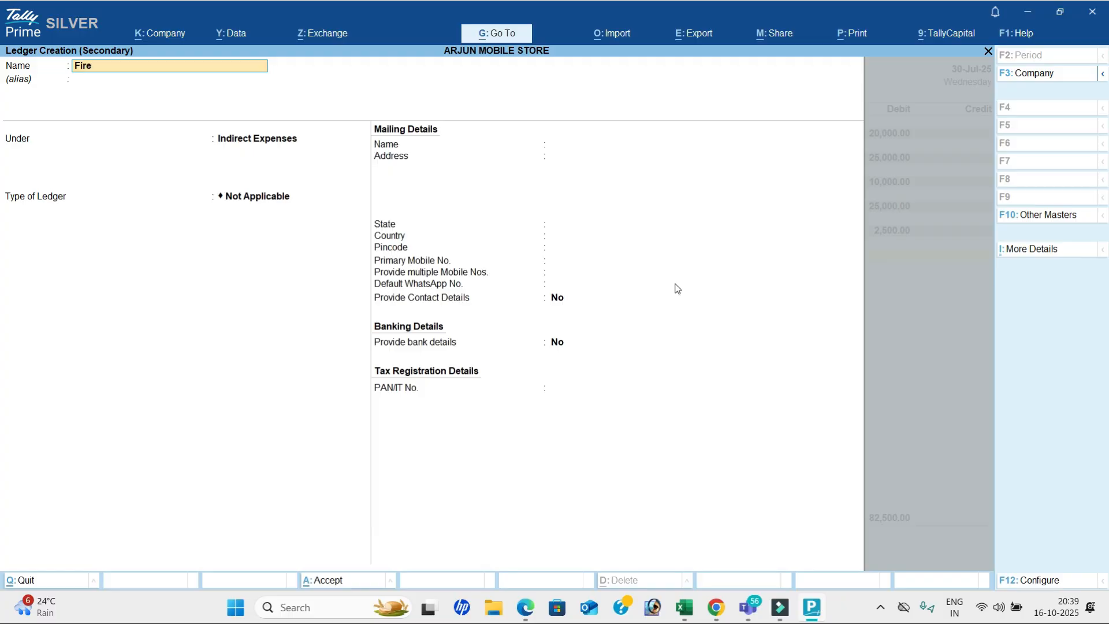
type("Fire Insuranc clim")
key("Return")
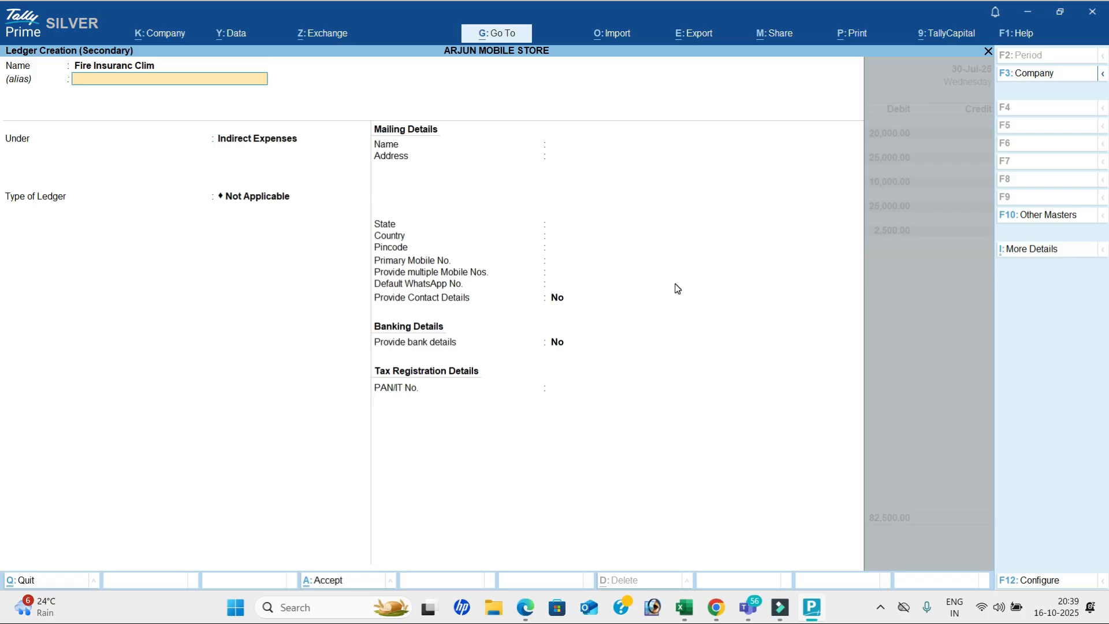
key("Return")
type("D")
key("Down")
key("Down")
key("Return")
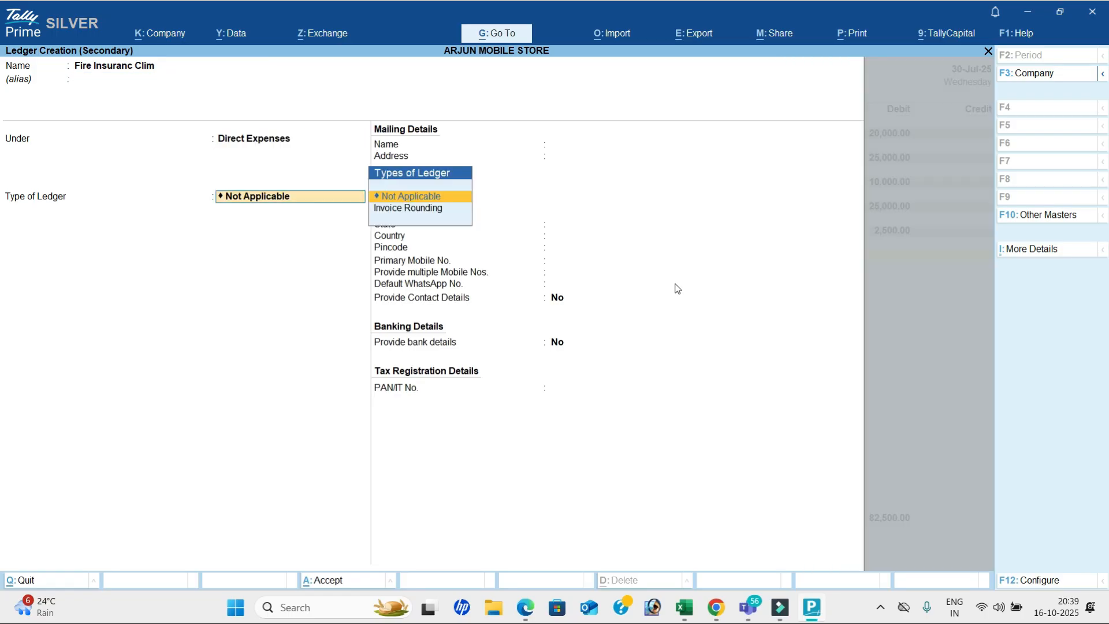
key("ctrl+a")
Step: Check the fire insurance amount in the exercise PDF and debit Fire Insuranc Clim with 30,000
key("alt+Tab")
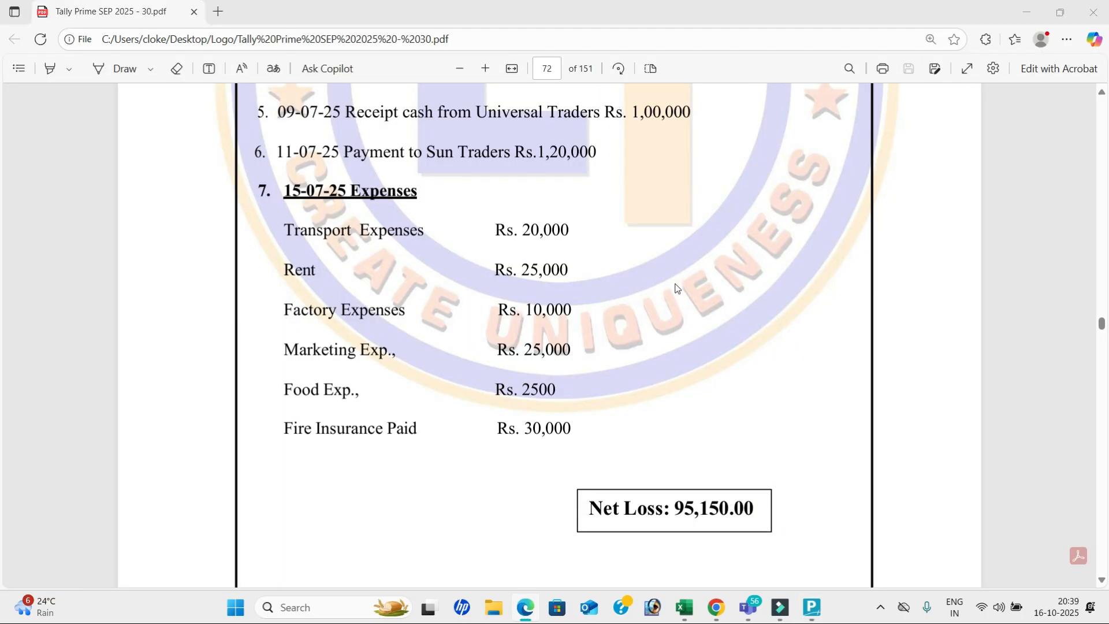
key("alt+Tab")
type("30000")
key("Return")
Step: Credit the Cash ledger with the total of all the expense debits in the payment voucher
type("Ca")
key("Down")
key("Down")
key("Return")
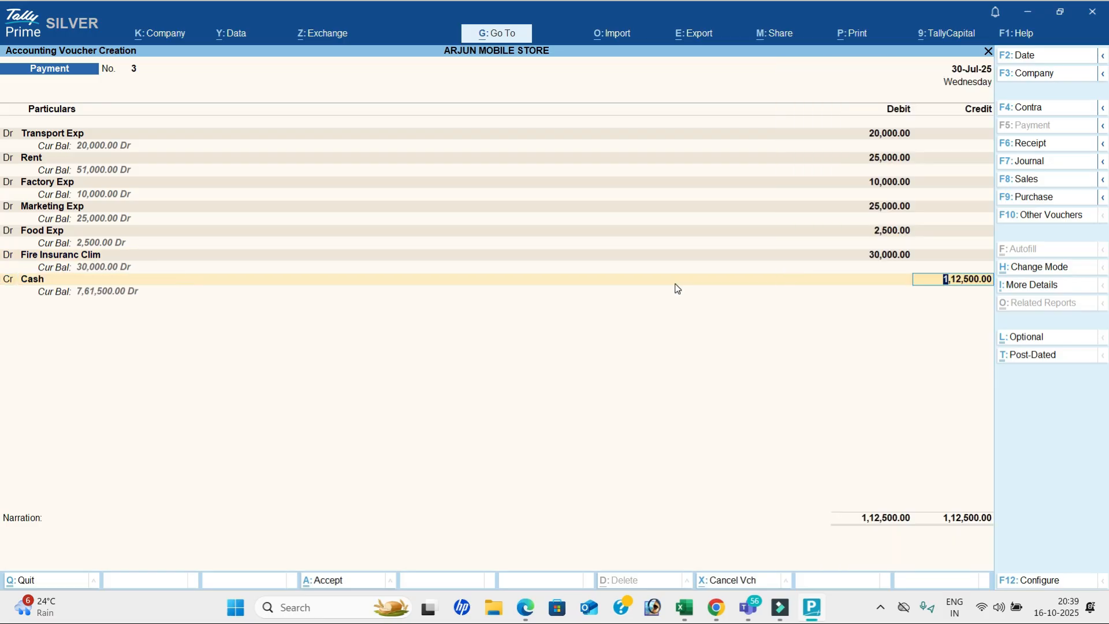
Step: Preview the printed payment voucher at enlarged size, review its expense lines, and return to the voucher
key("ctrl+p")
key("i")
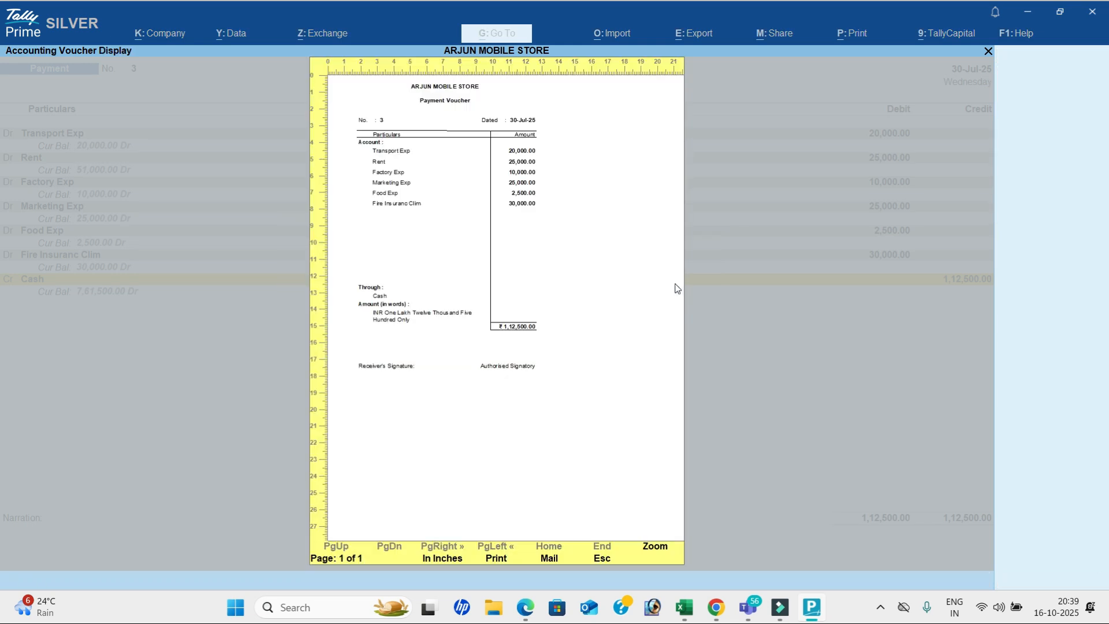
key("alt+z")
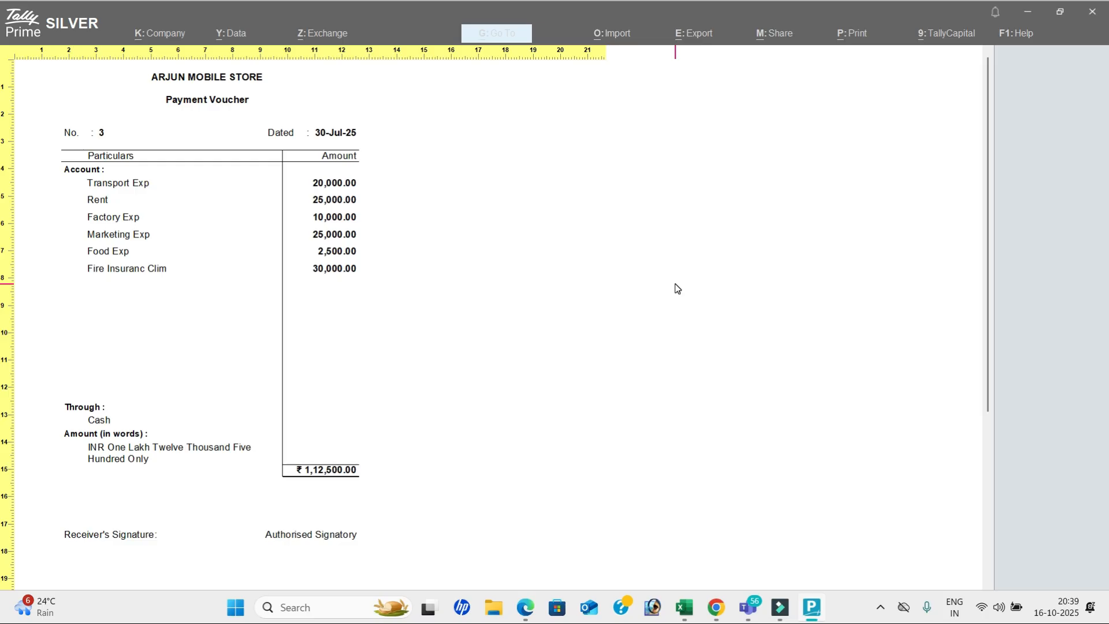
key("Escape")
key("Escape")
key("Escape")
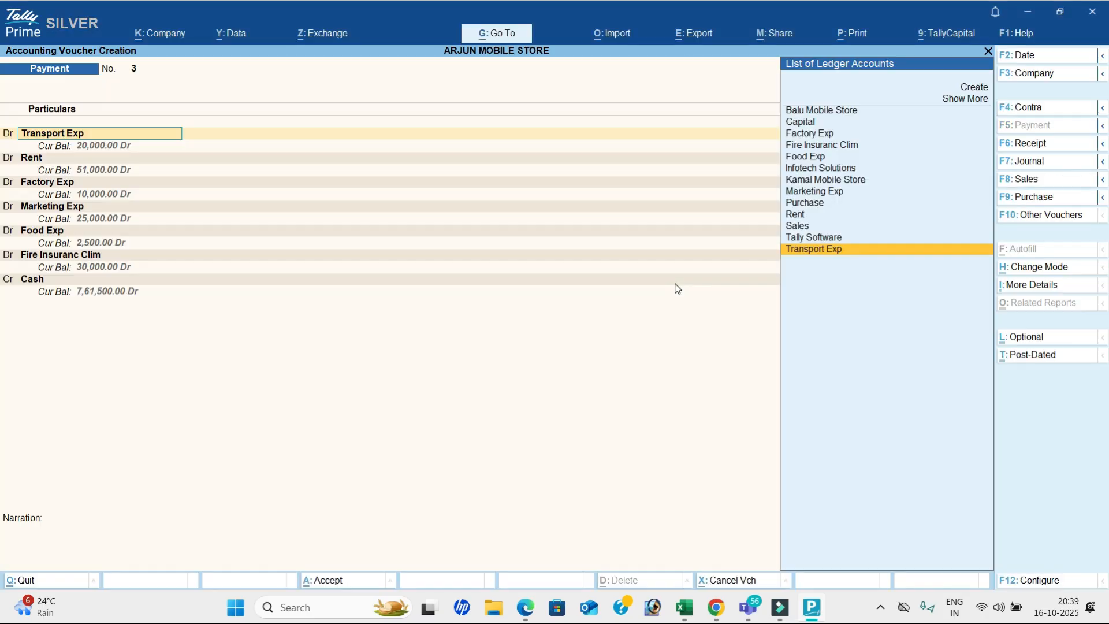
Step: Save the expense payment voucher and return to the beginning of Problem-13 in the exercise PDF
key("ctrl+a")
key("alt+Tab")
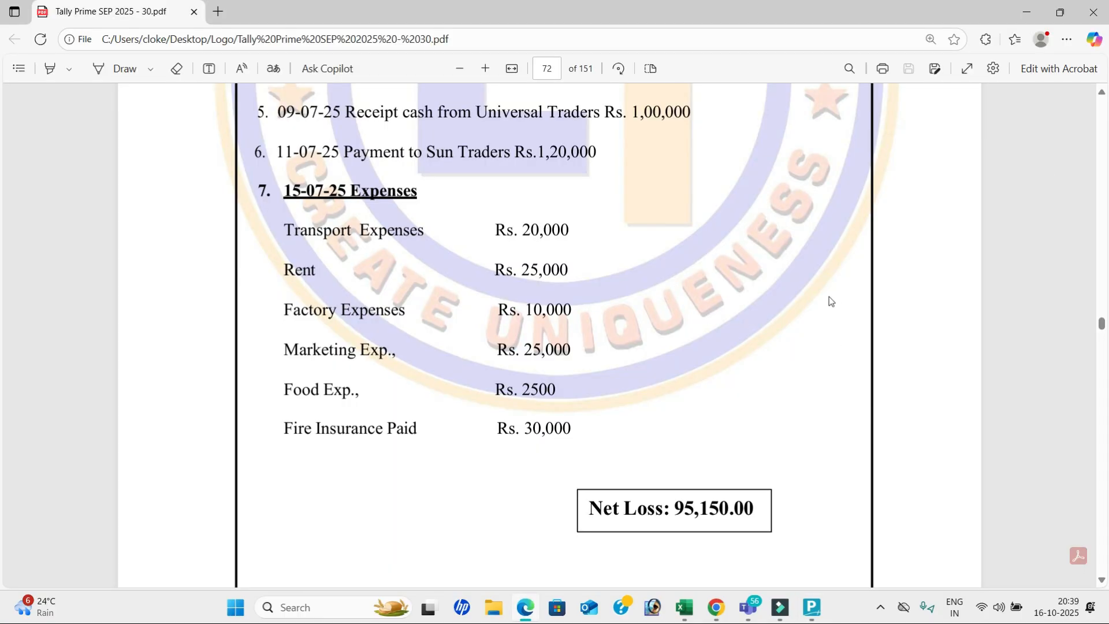
scroll(693, 287, "up", 15)
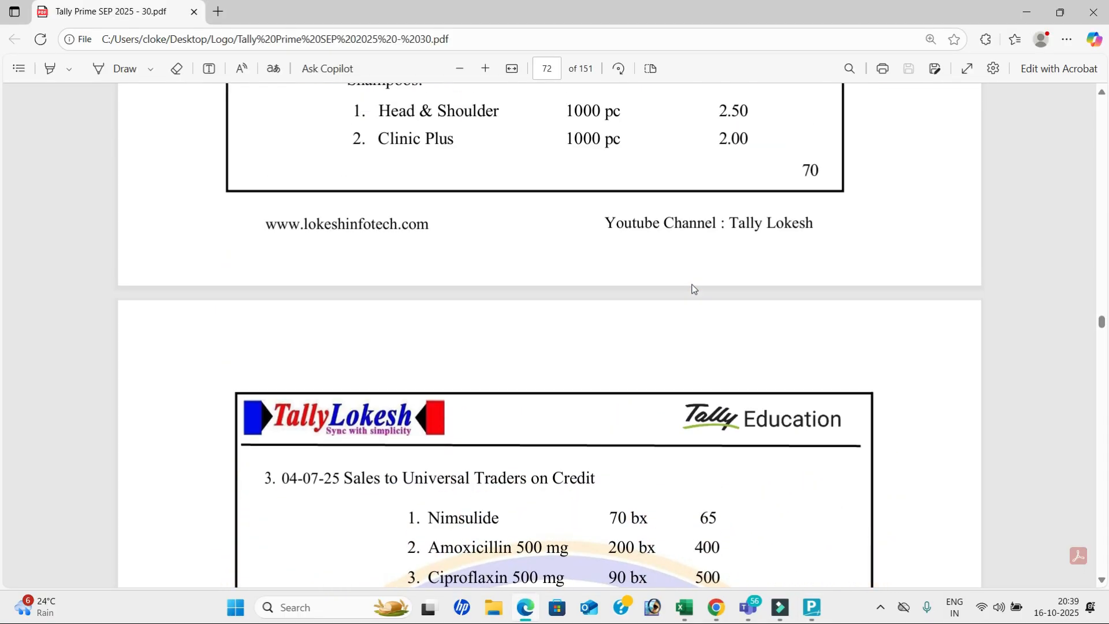
scroll(693, 287, "up", 9)
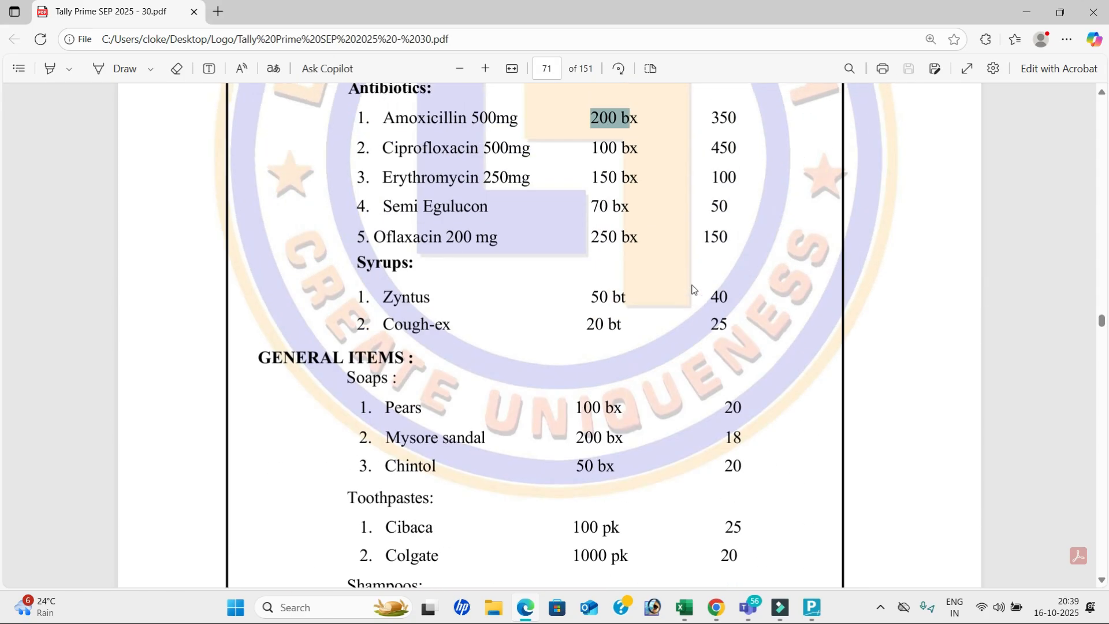
scroll(693, 287, "up", 8)
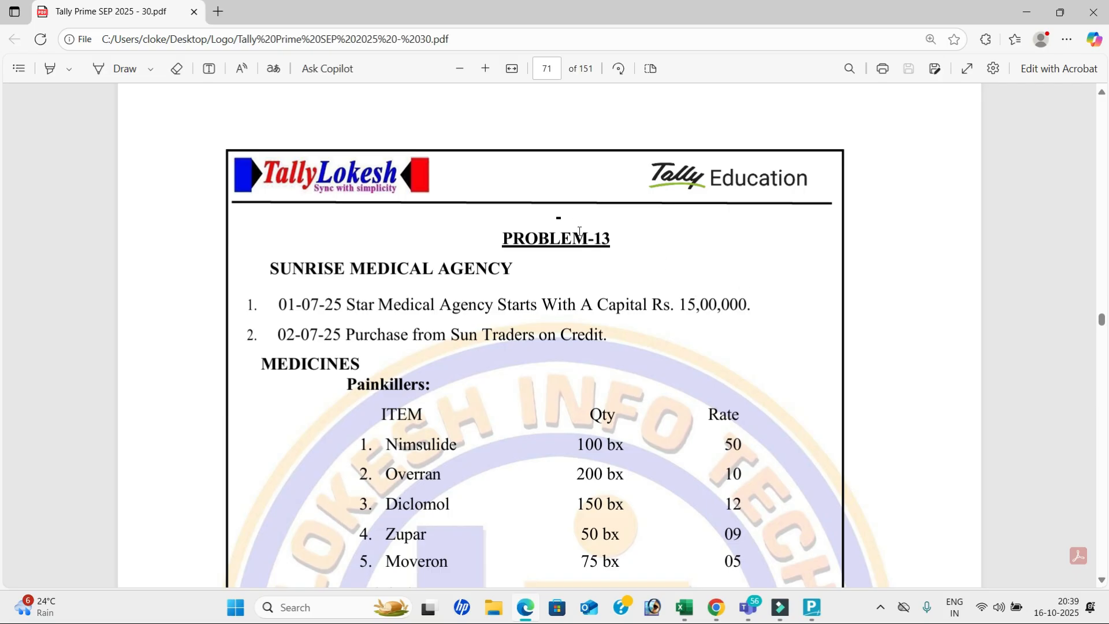
Step: Switch to the Microsoft Teams meeting window to view the class participants
key("alt+Tab")
key("alt+Tab")
key("alt+Tab")
key("alt+Tab")
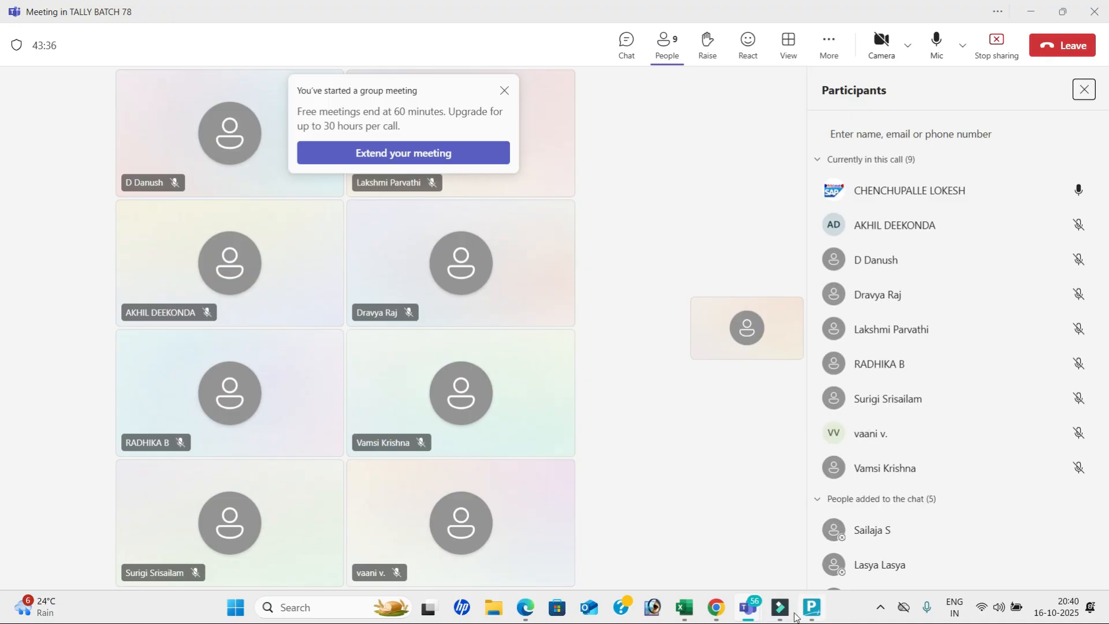
left_click(881, 606)
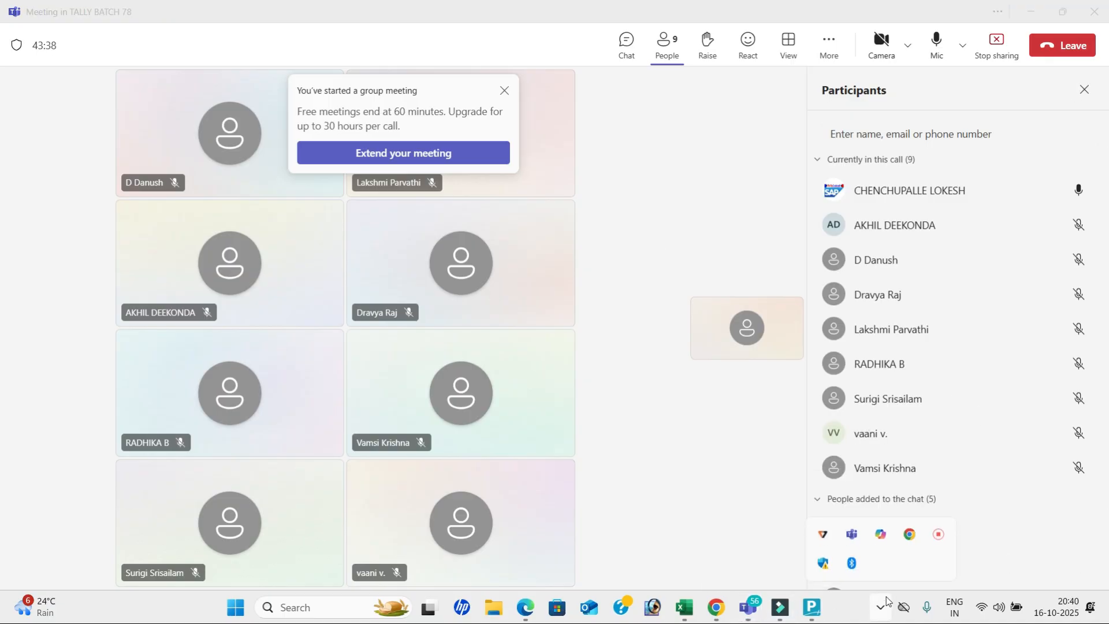
right_click(936, 536)
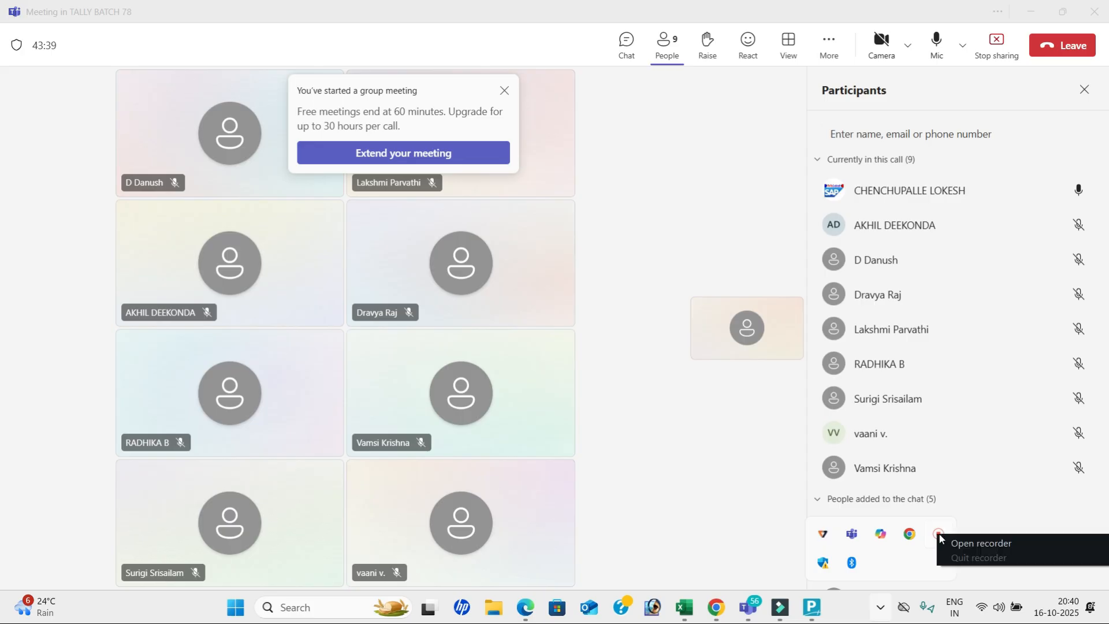
left_click(969, 543)
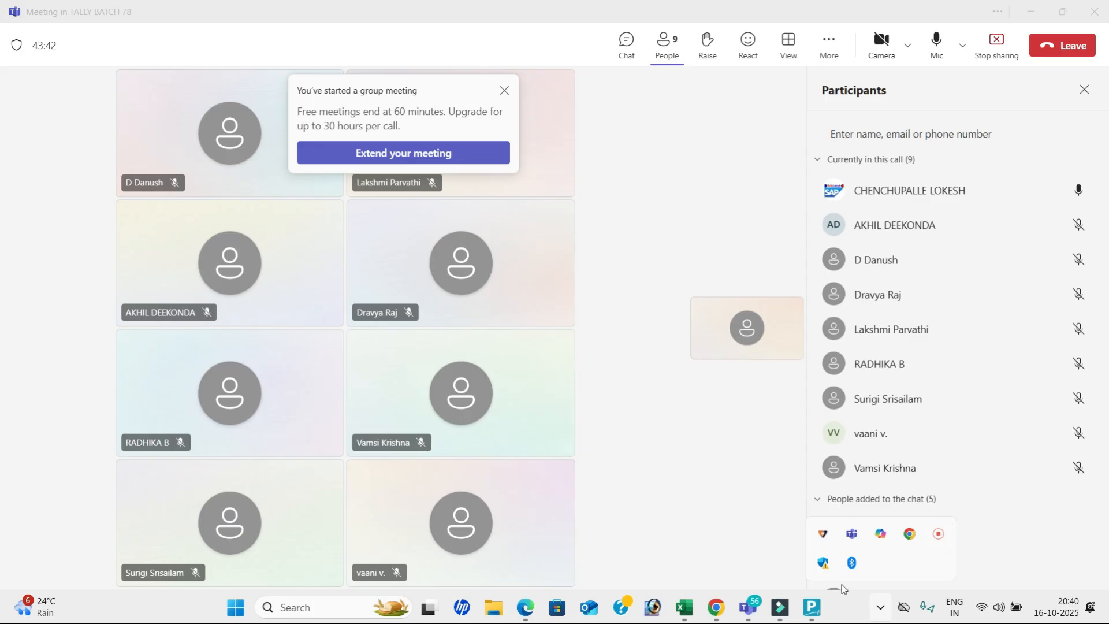
left_click(939, 536)
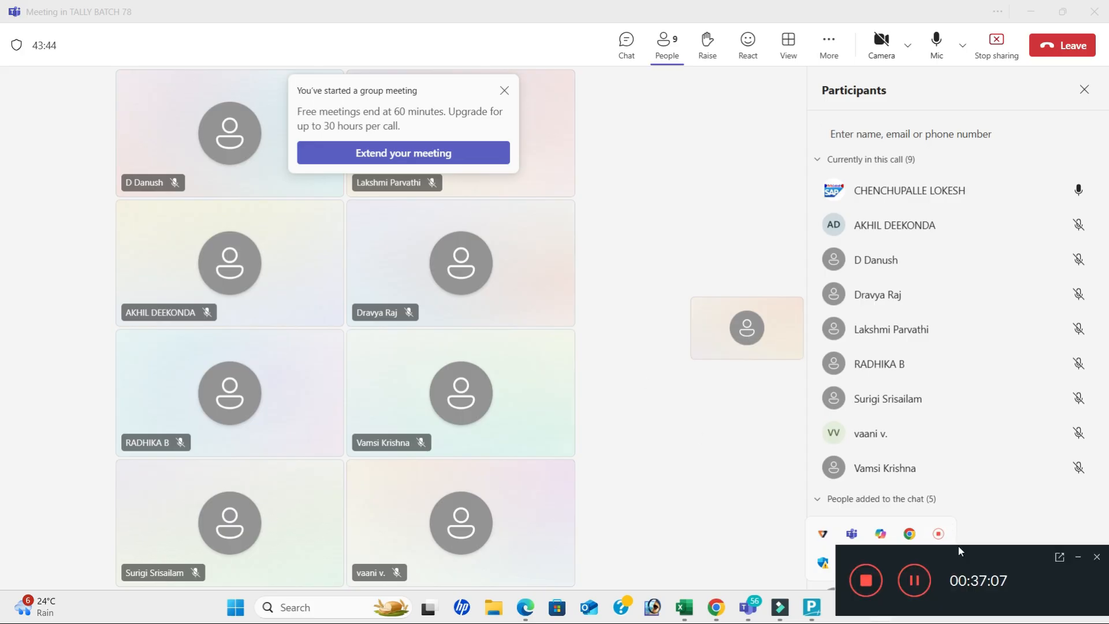